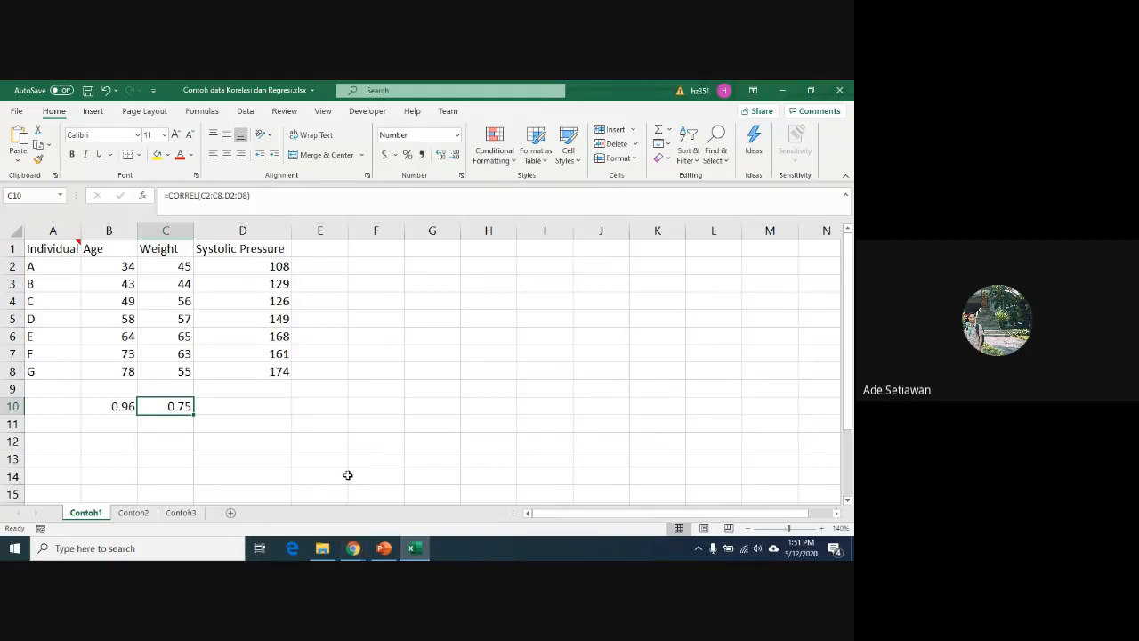
Step: Clear the existing correlation results from cells B10:C10
left_click(103, 400)
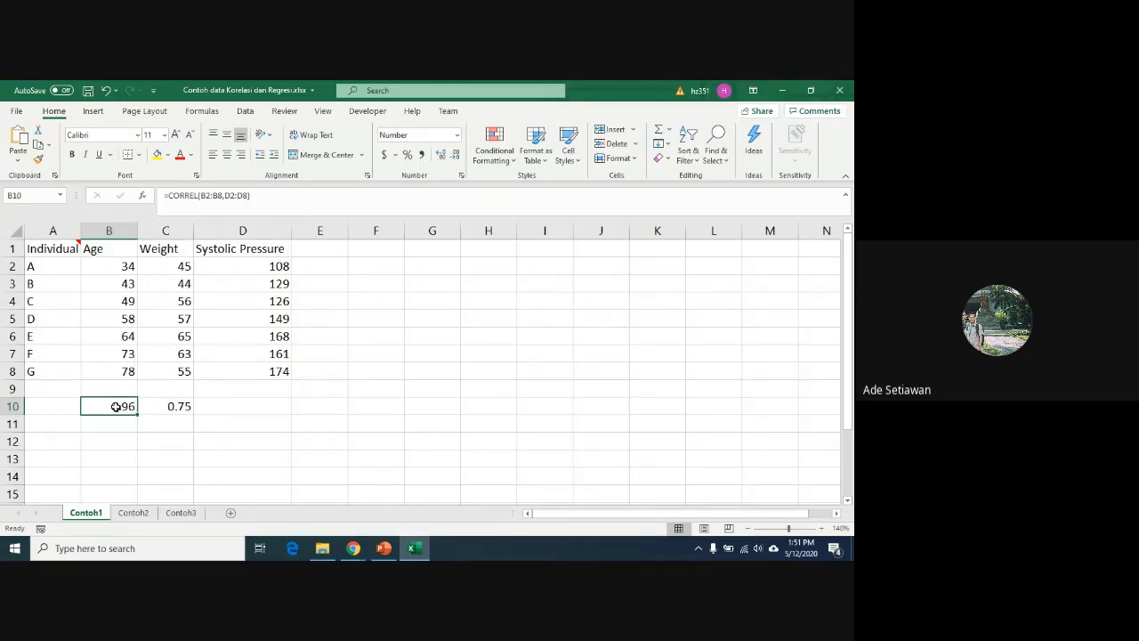
left_click_drag(122, 406, 158, 406)
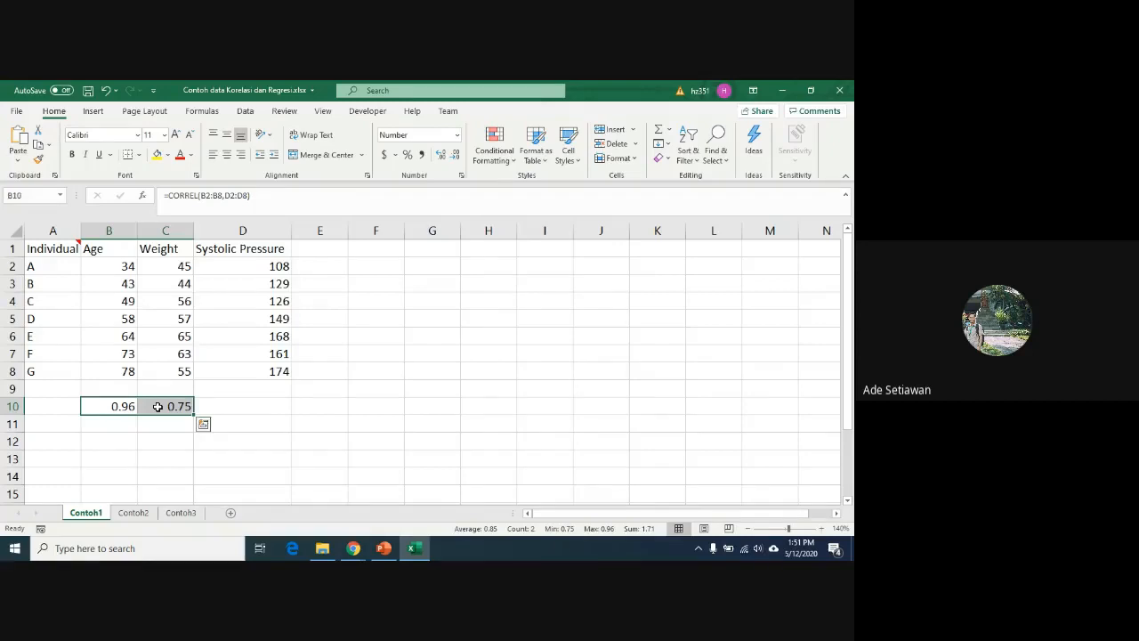
key("Delete")
left_click(224, 405)
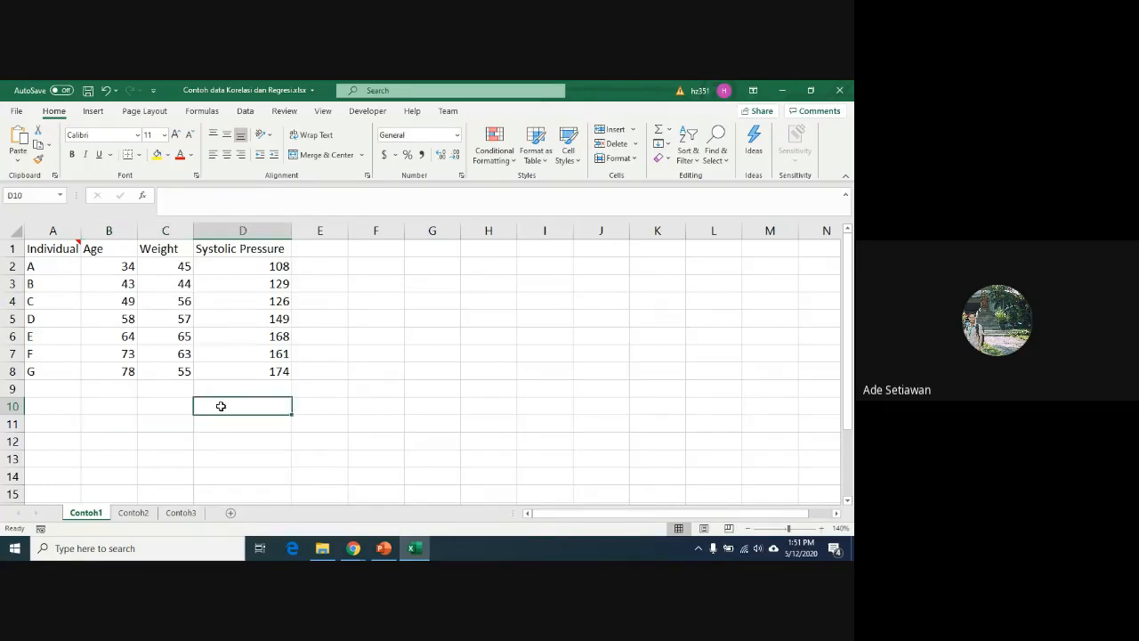
Step: Enter the formula =correl(B2:B8,D2:D8) in cell B10 to correlate Age with Systolic Pressure
left_click(122, 404)
type("=")
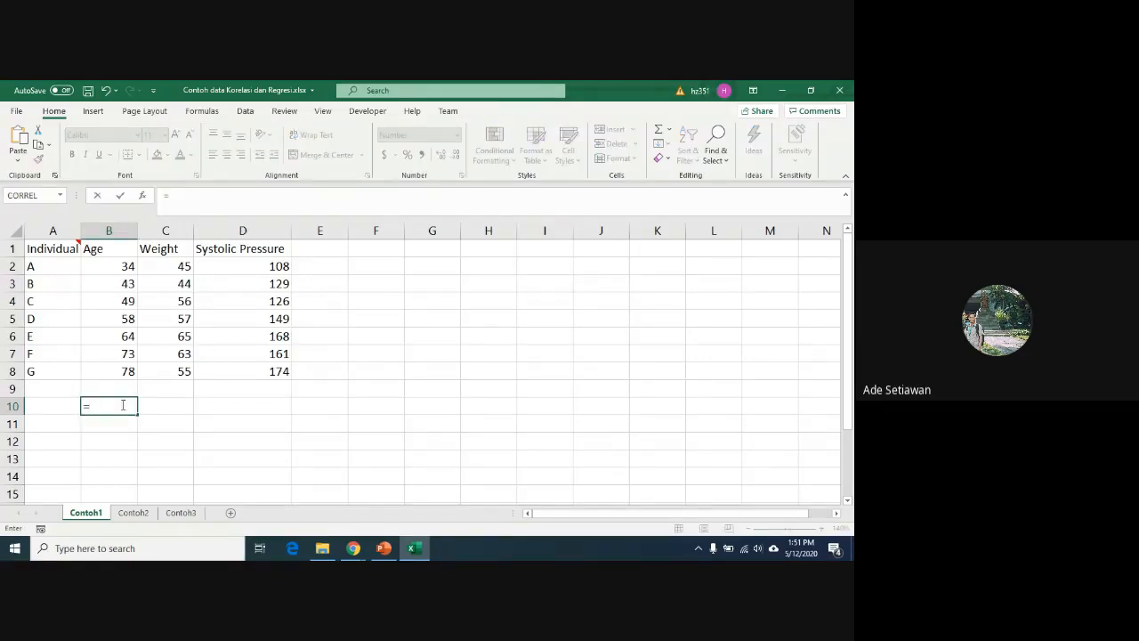
type("co")
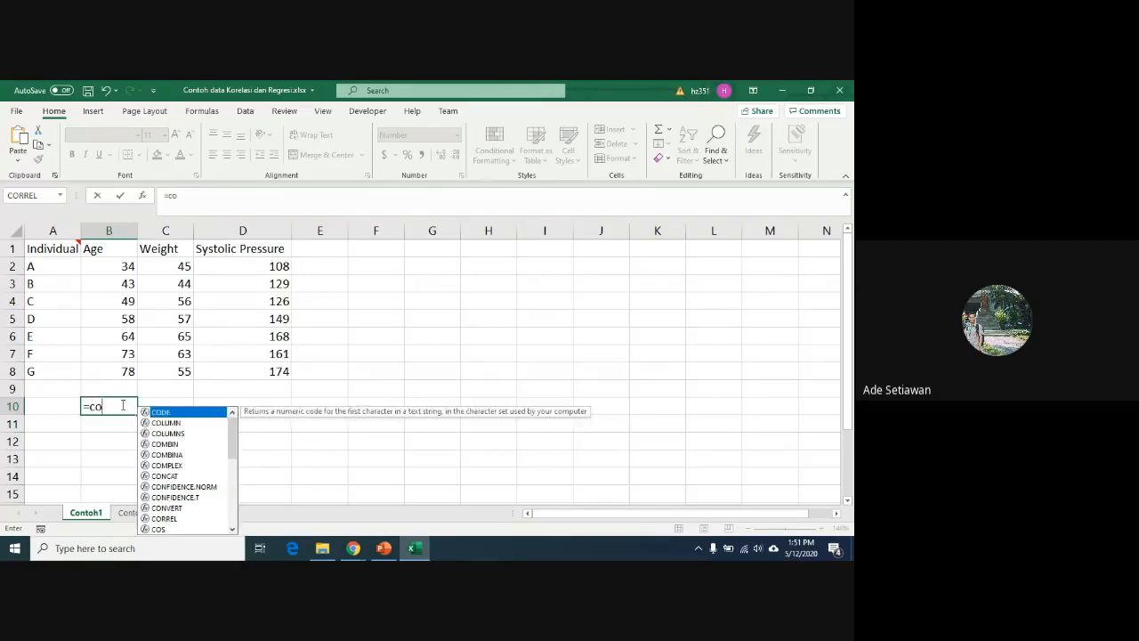
type("rrel")
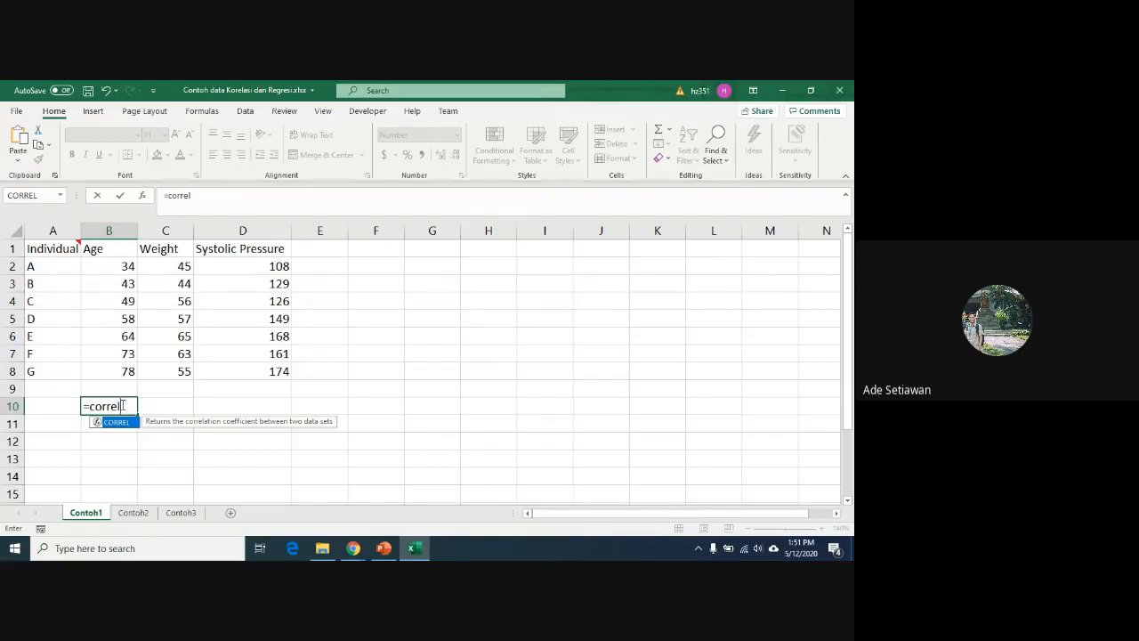
type("(")
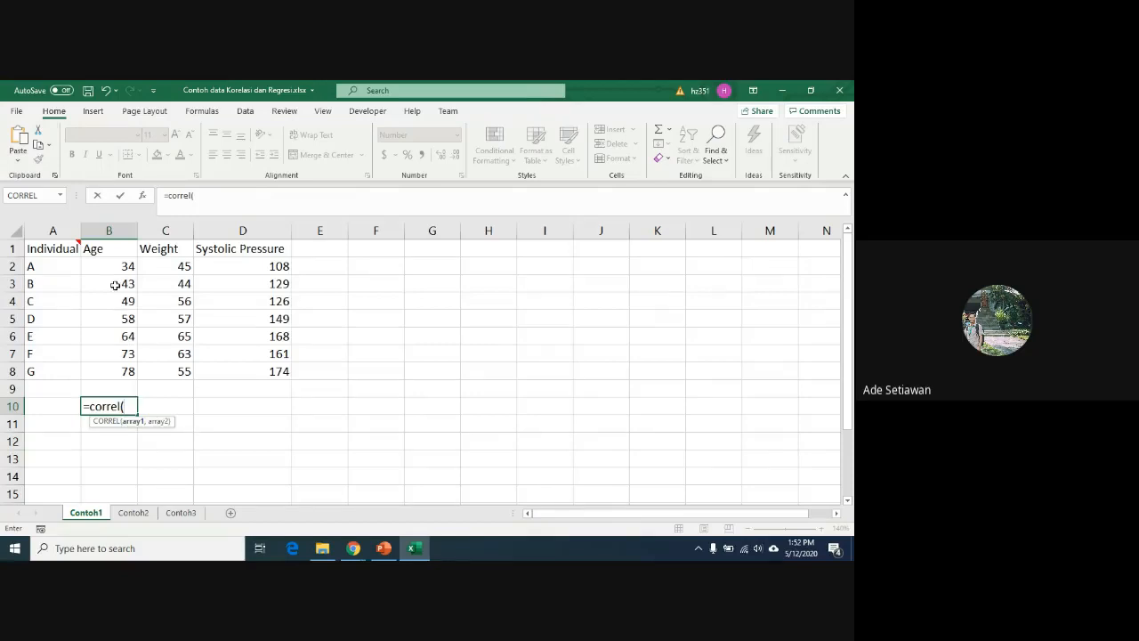
left_click_drag(113, 265, 108, 372)
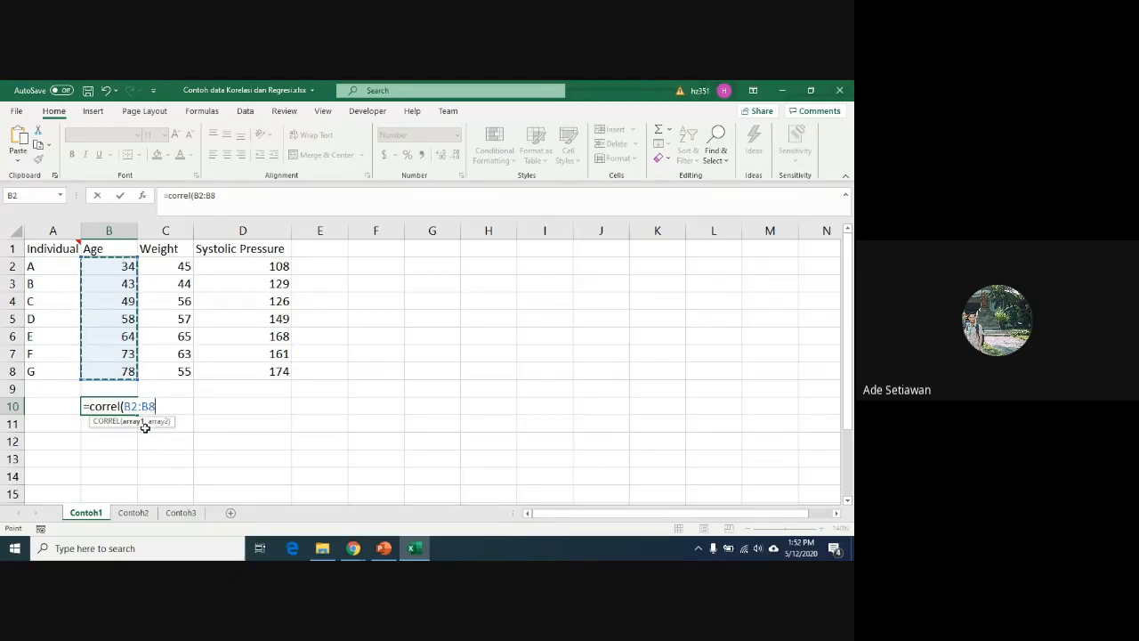
type(",")
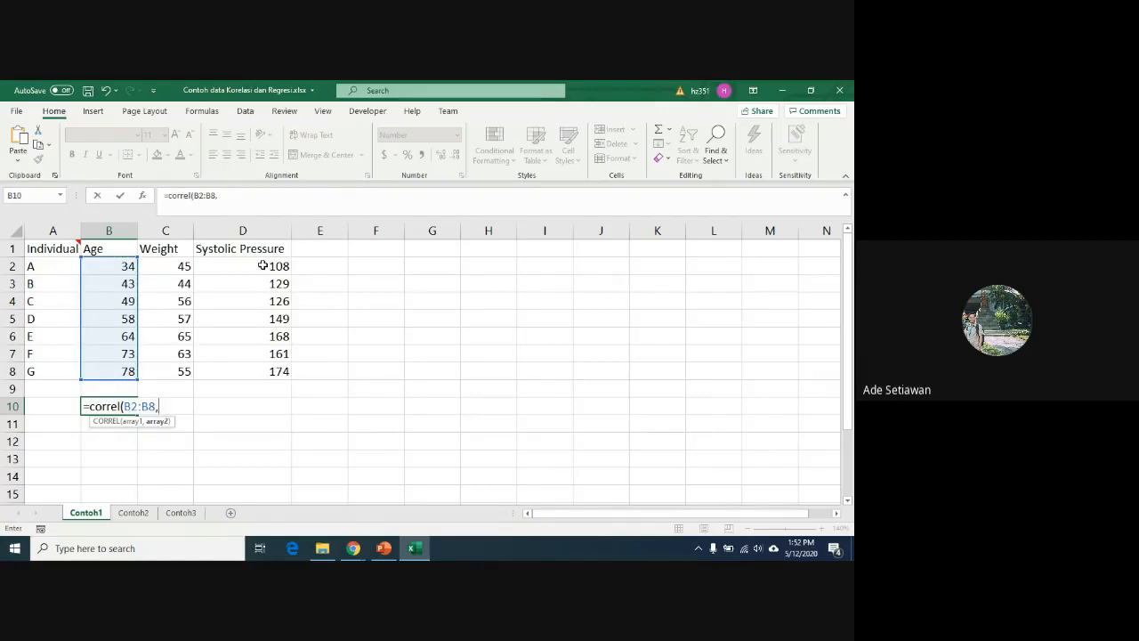
left_click_drag(262, 264, 257, 373)
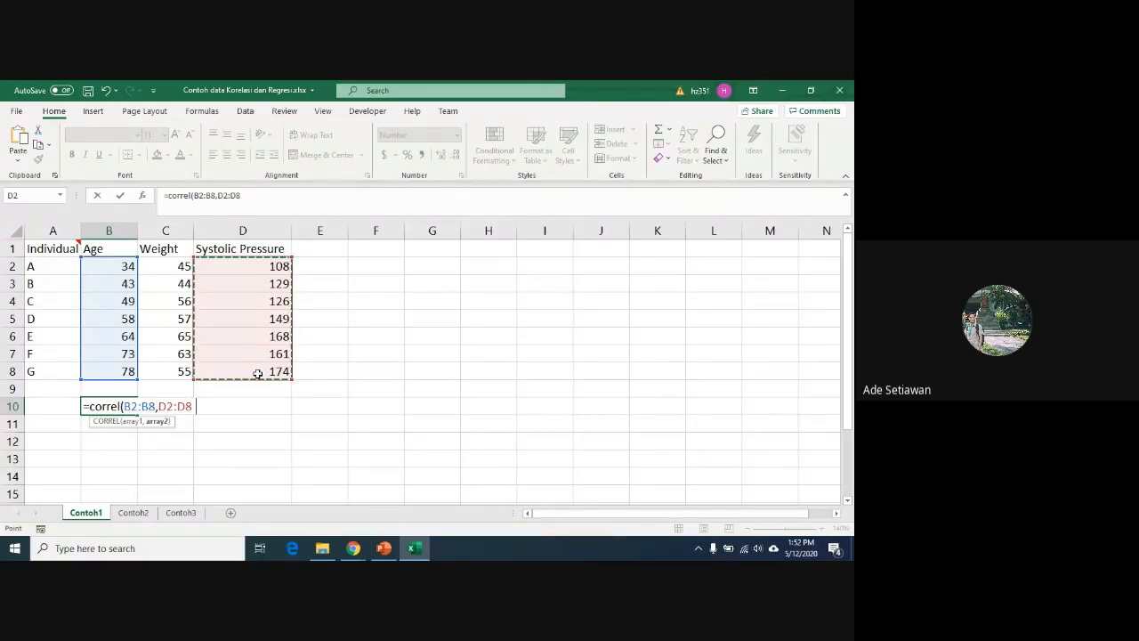
type(")")
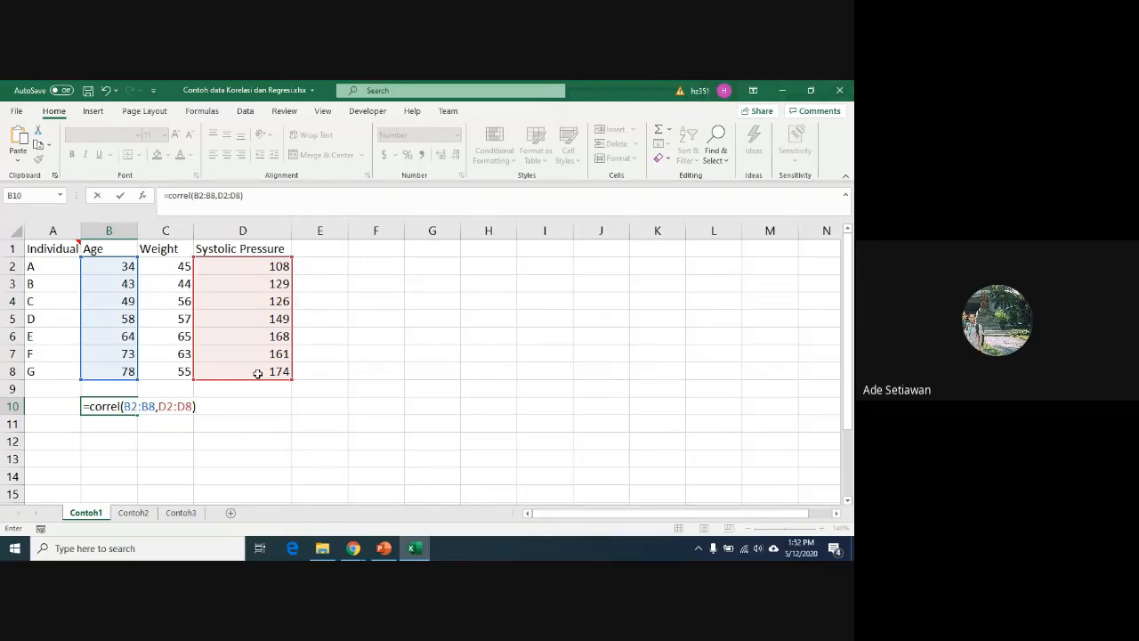
key("Return")
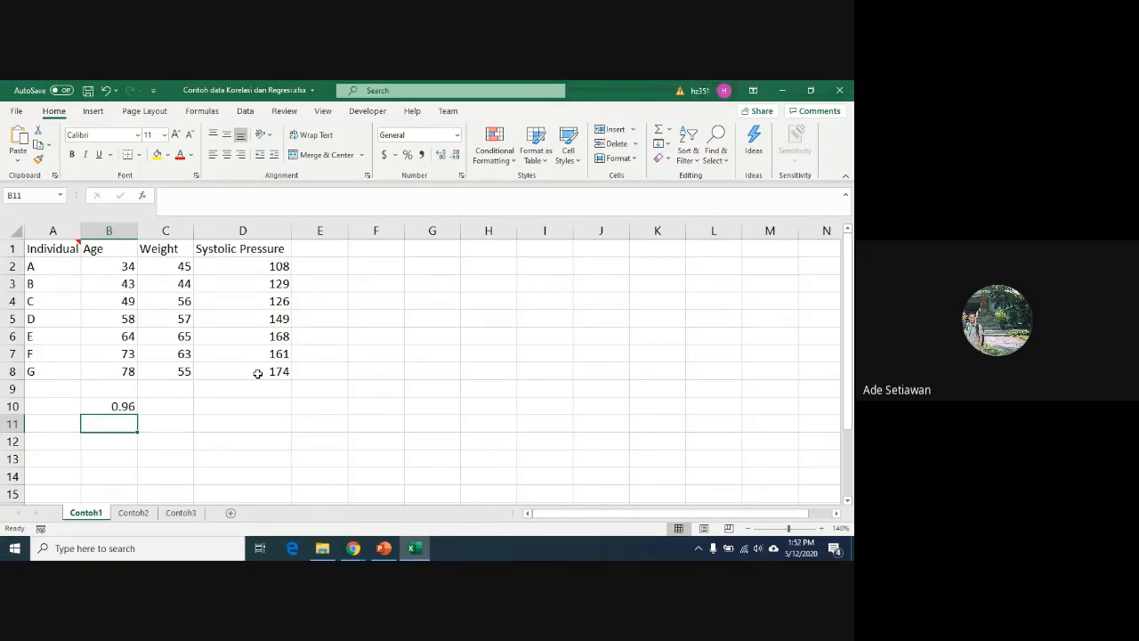
Step: Label the correlation result by entering "r =" in cell A10
key("Up")
key("Left")
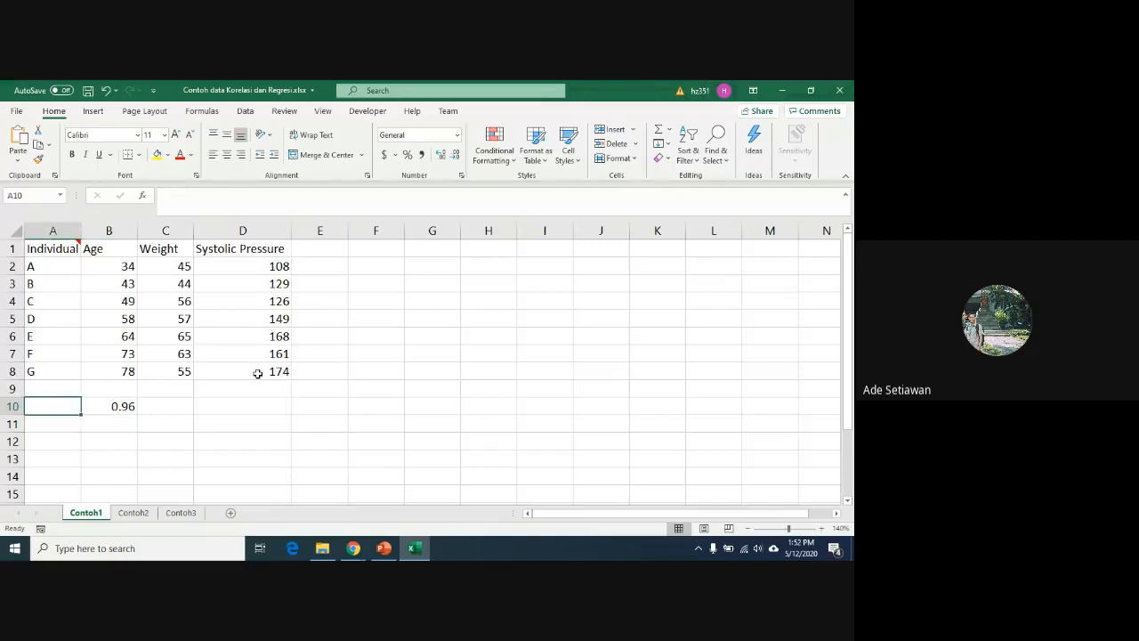
type("r")
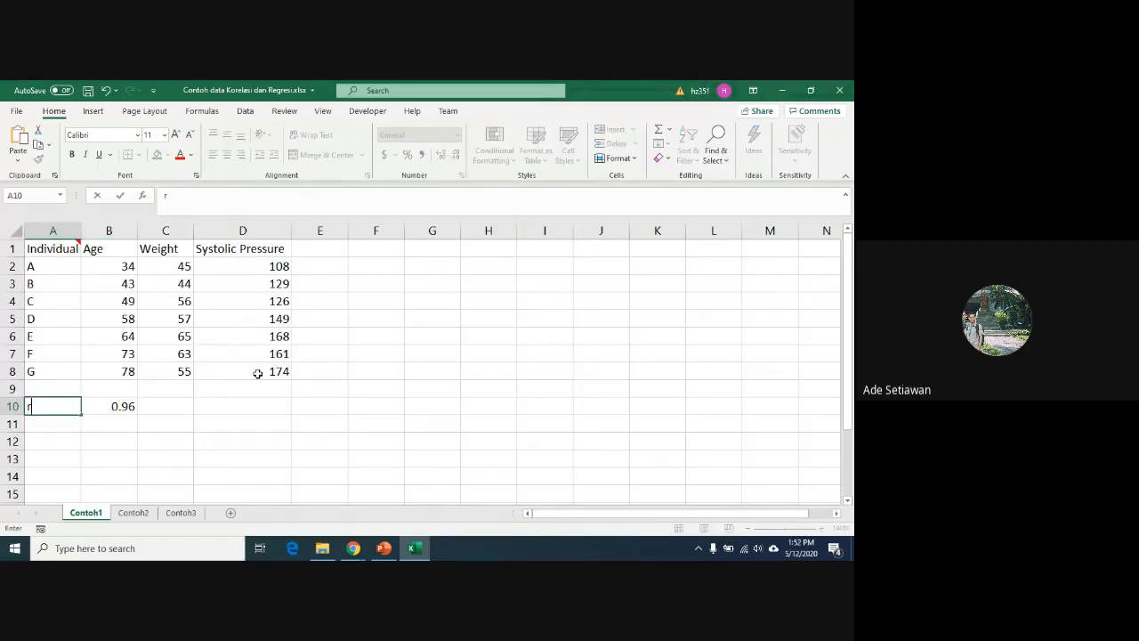
type(" =")
key("Return")
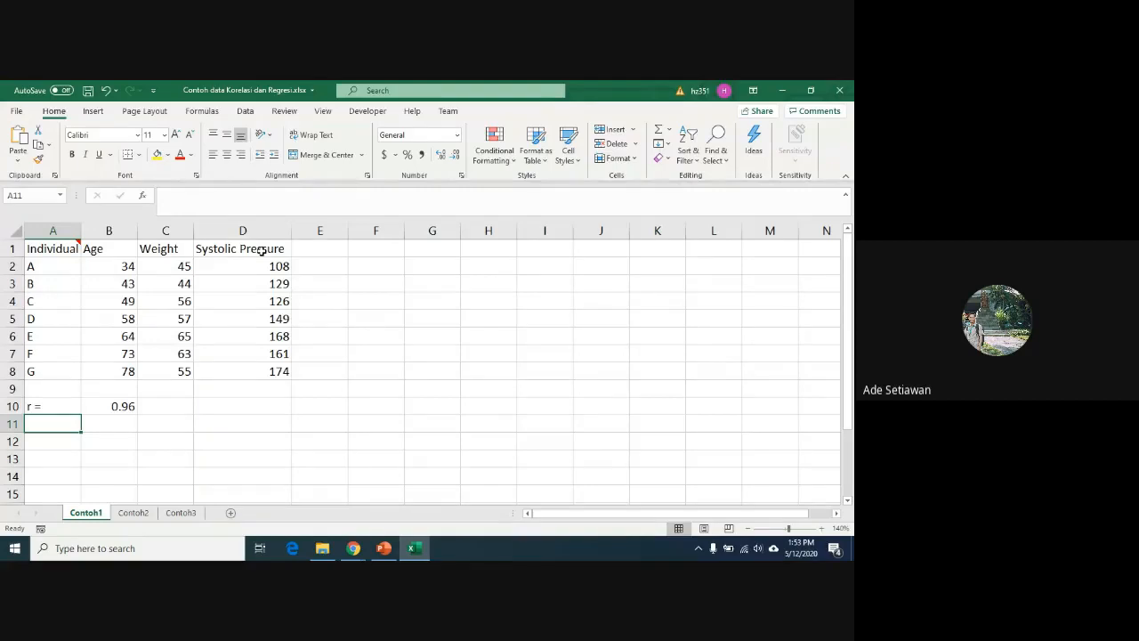
Step: Start inserting a function in cell C10, with the function category set to All
left_click(117, 406)
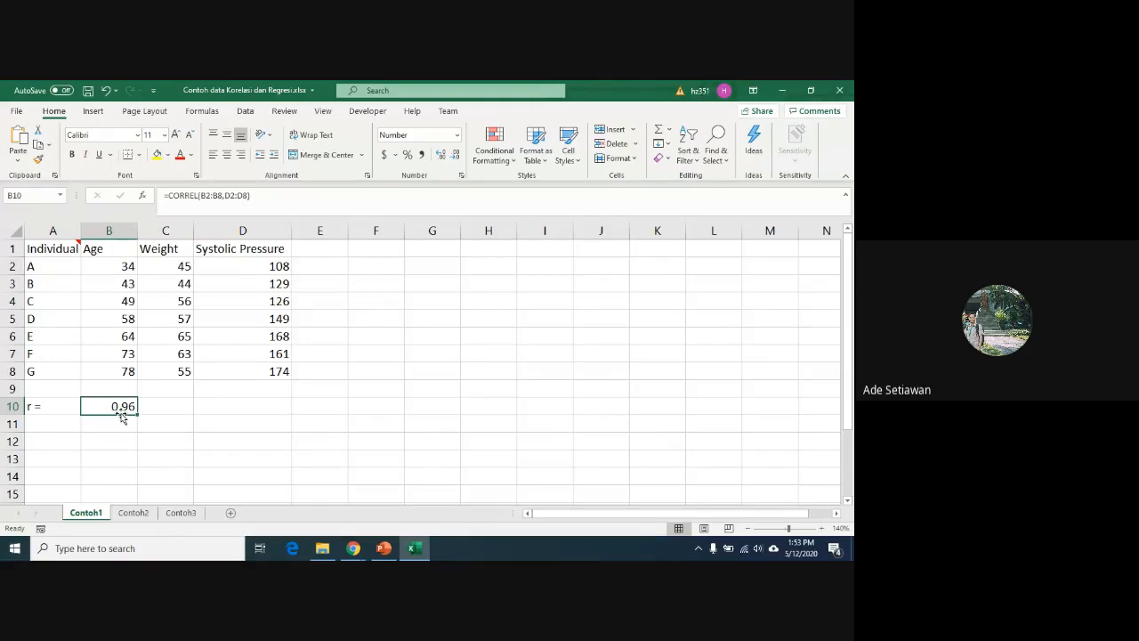
left_click(167, 404)
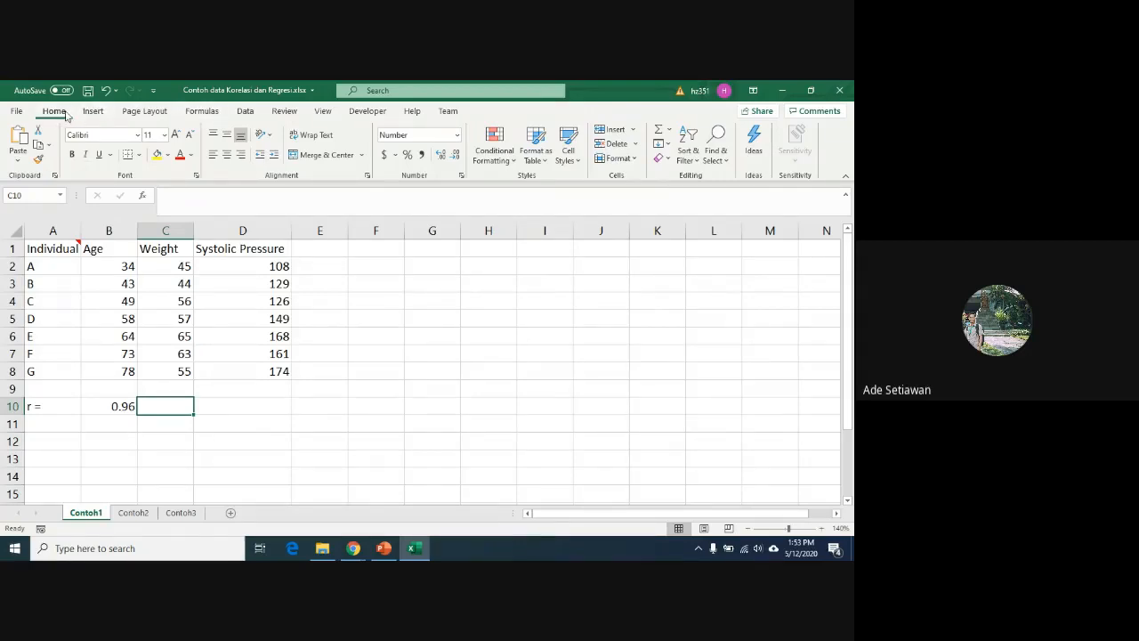
left_click(202, 113)
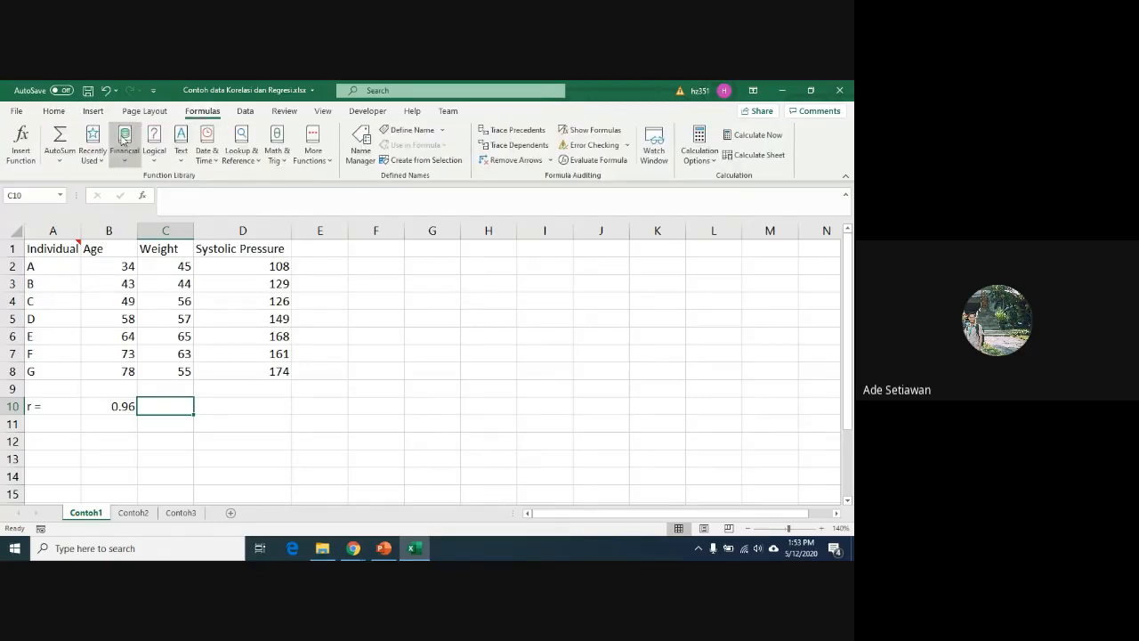
left_click(21, 151)
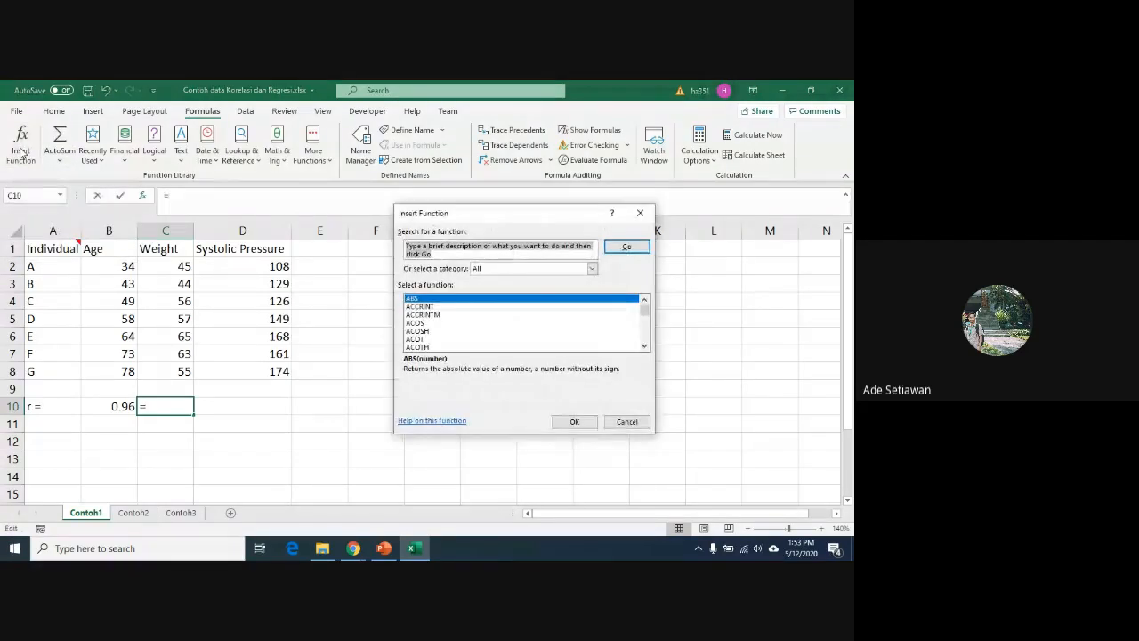
left_click(592, 267)
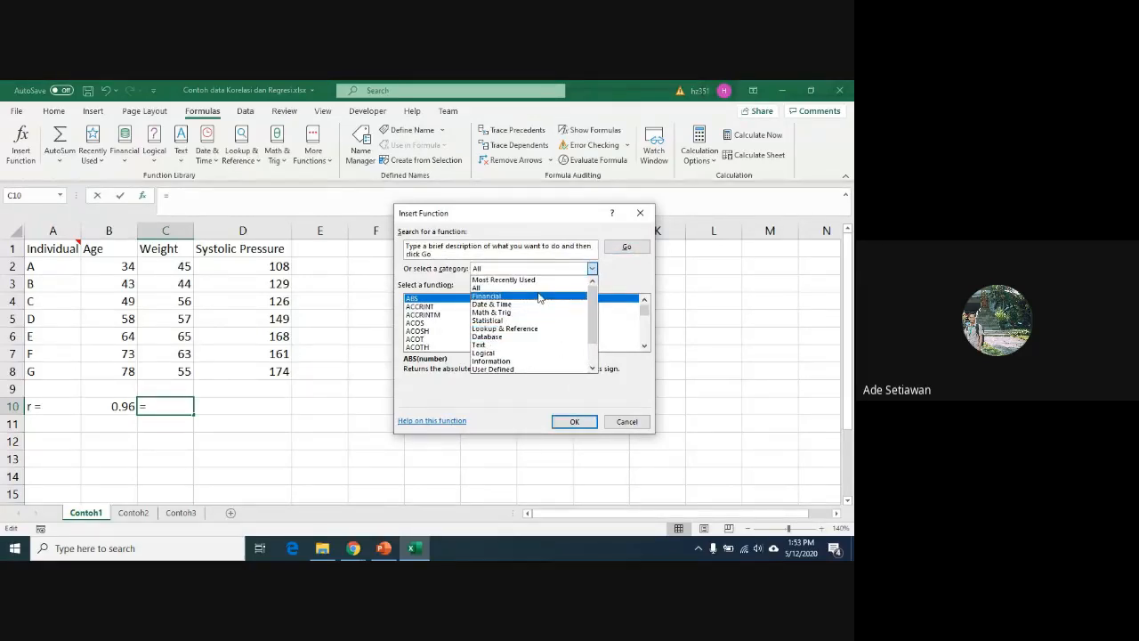
key("Up")
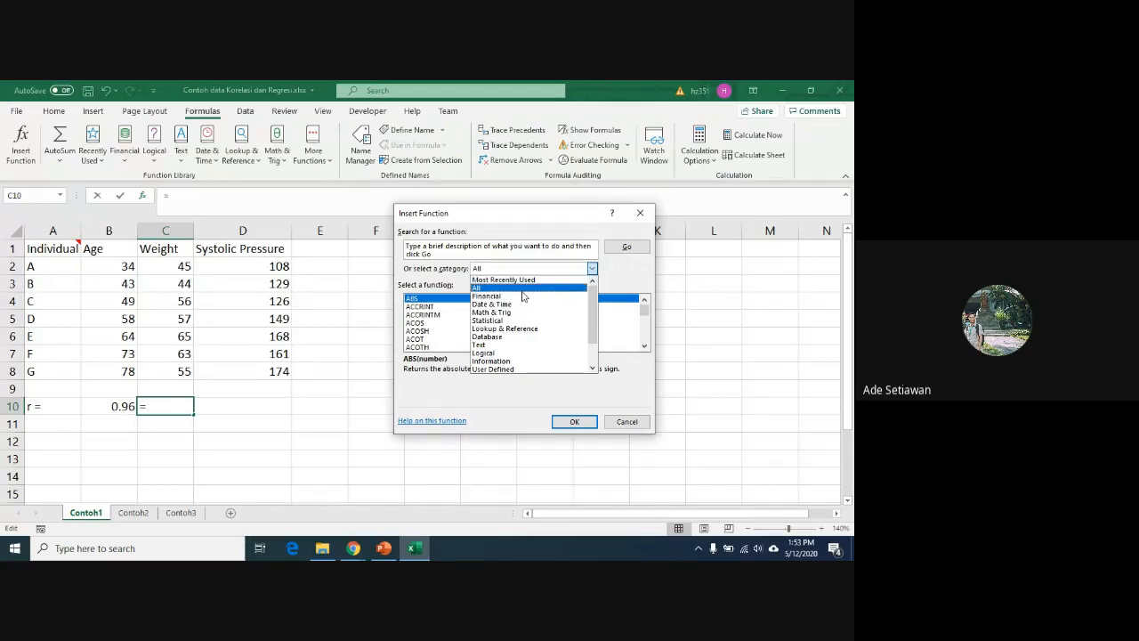
key("Return")
Step: Find the CORREL function in the function list and insert it into cell C10
left_click(448, 324)
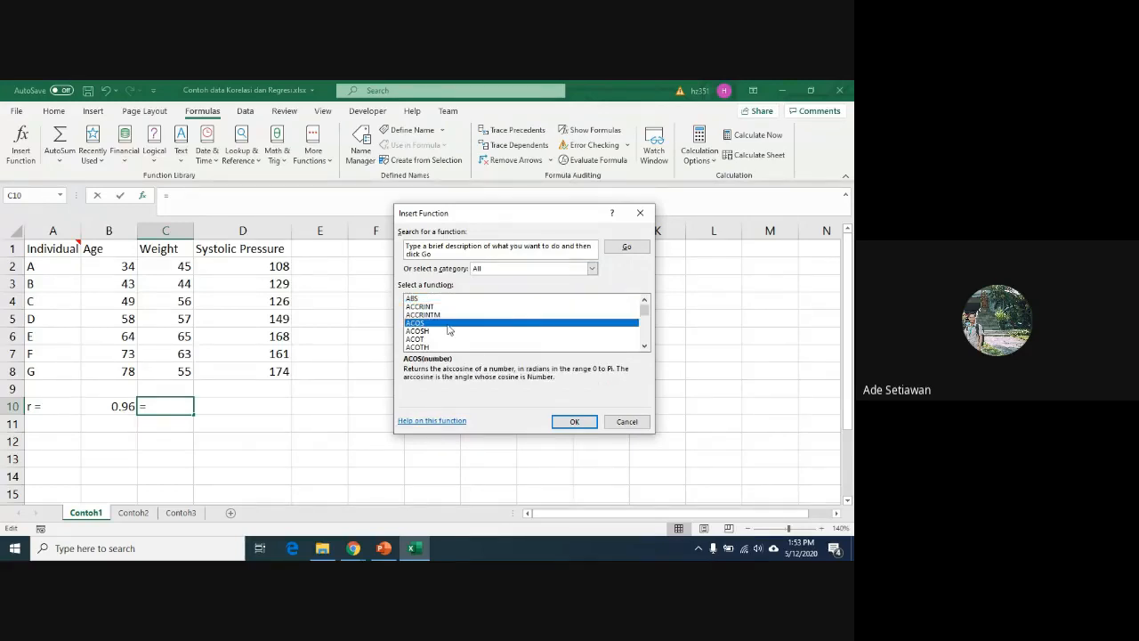
key("c")
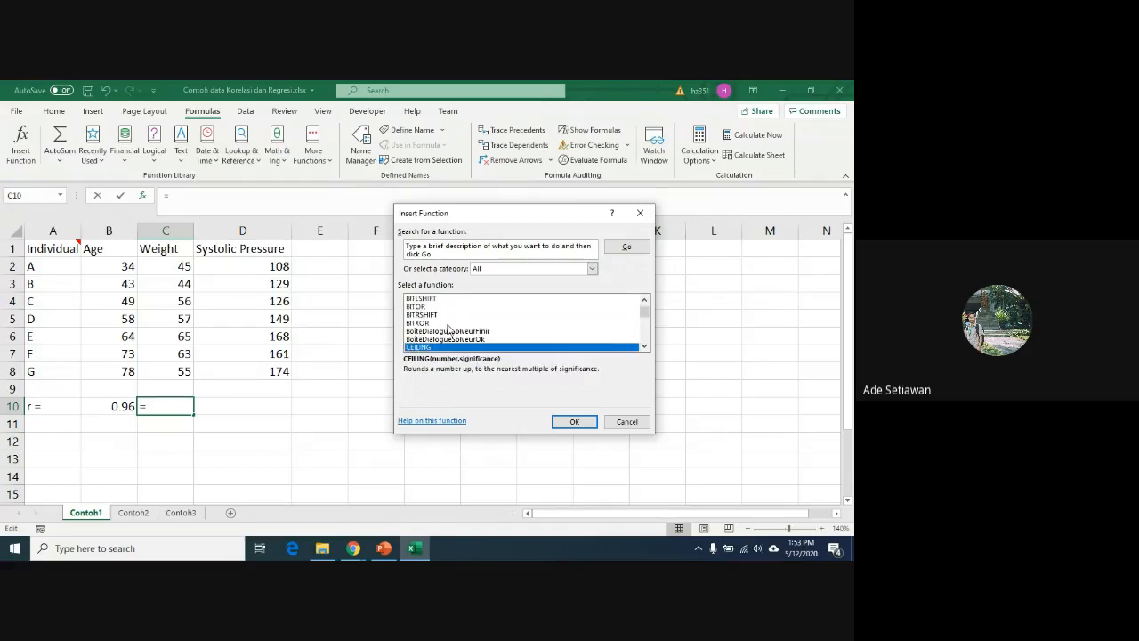
left_click(644, 346)
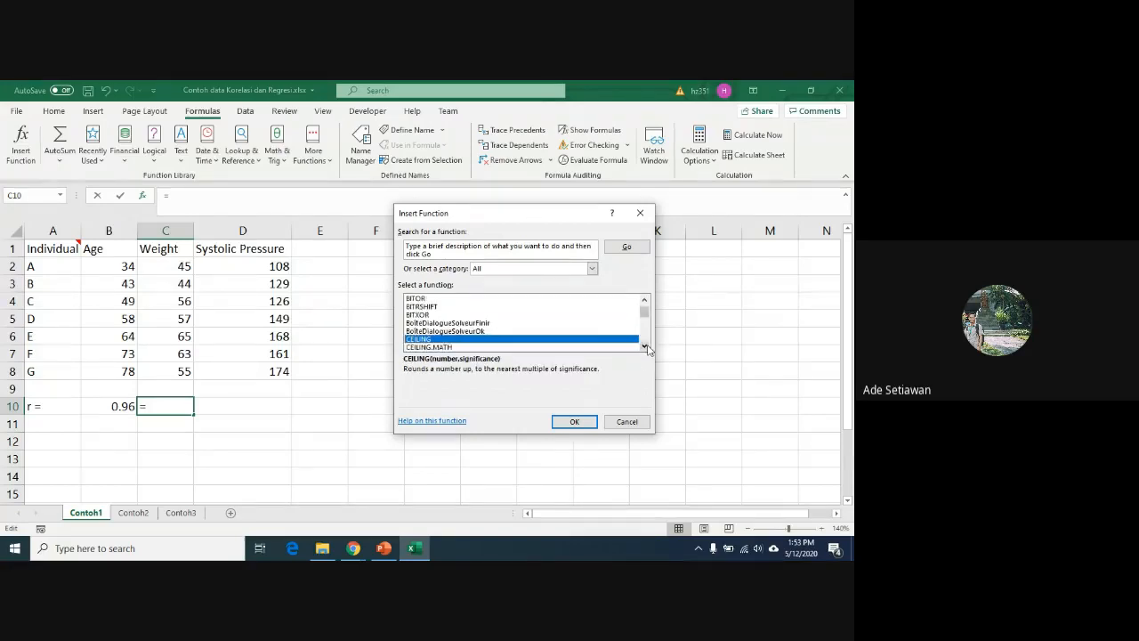
left_click(644, 346)
left_click(645, 346)
left_click(644, 347)
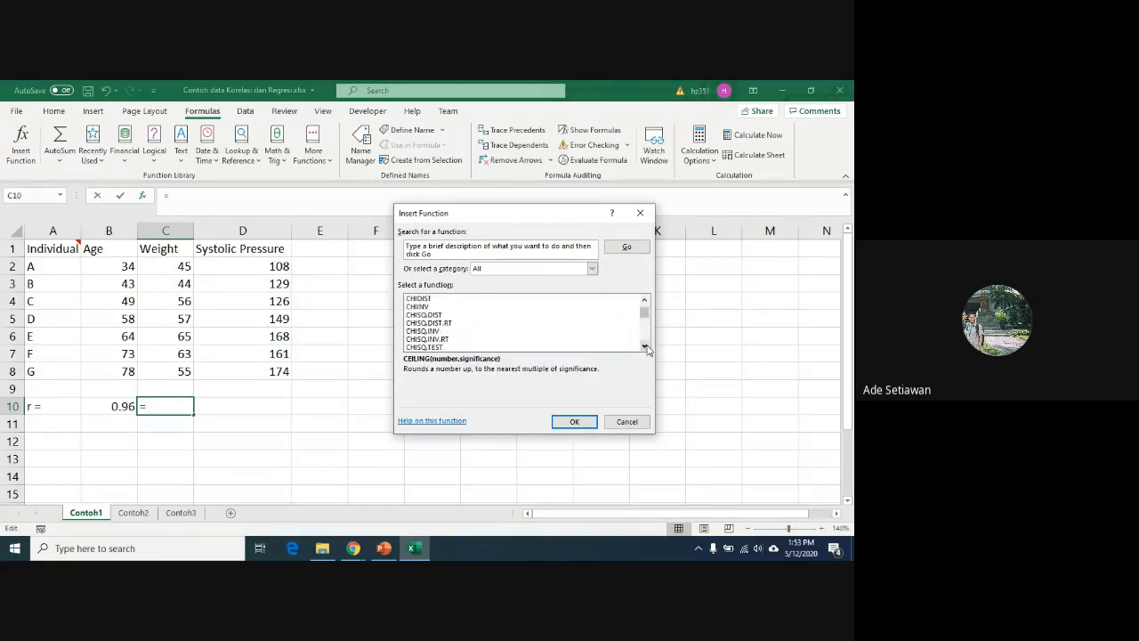
left_click(644, 346)
left_click(644, 346)
left_click(644, 346)
left_click(644, 346)
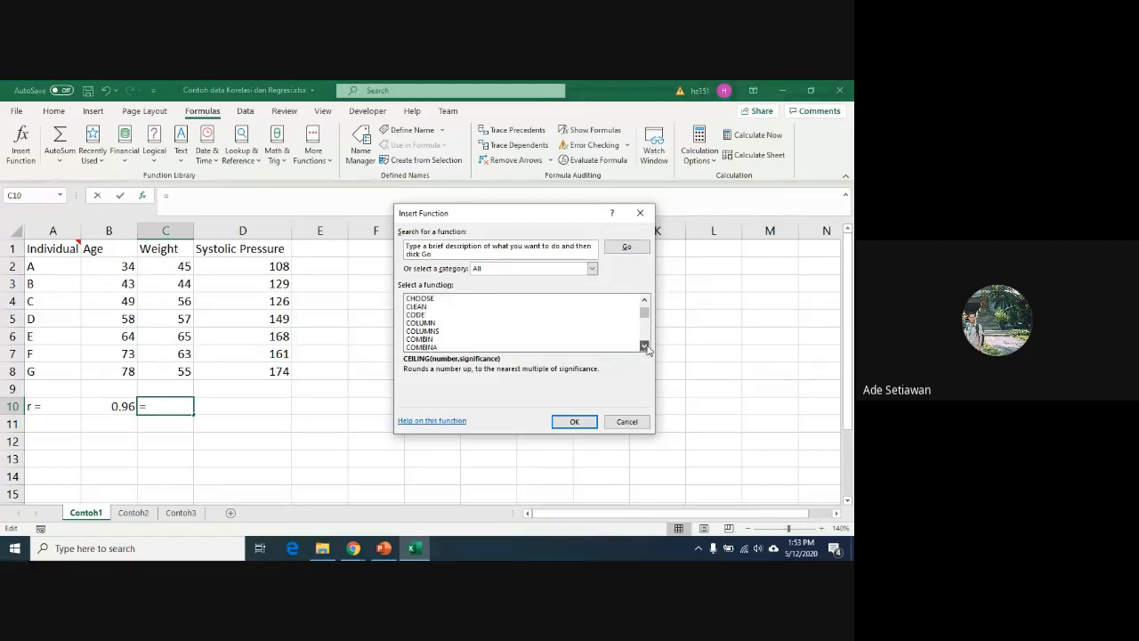
left_click(644, 346)
left_click(644, 346)
left_click(644, 346)
left_click(644, 346)
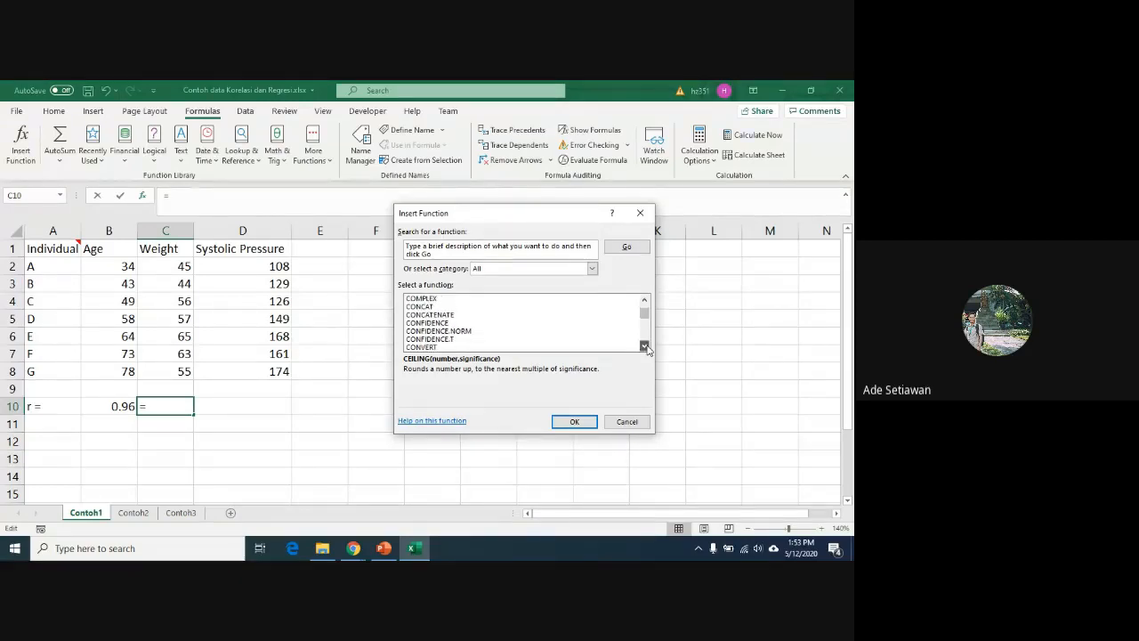
left_click(644, 346)
left_click(644, 346)
left_click(644, 346)
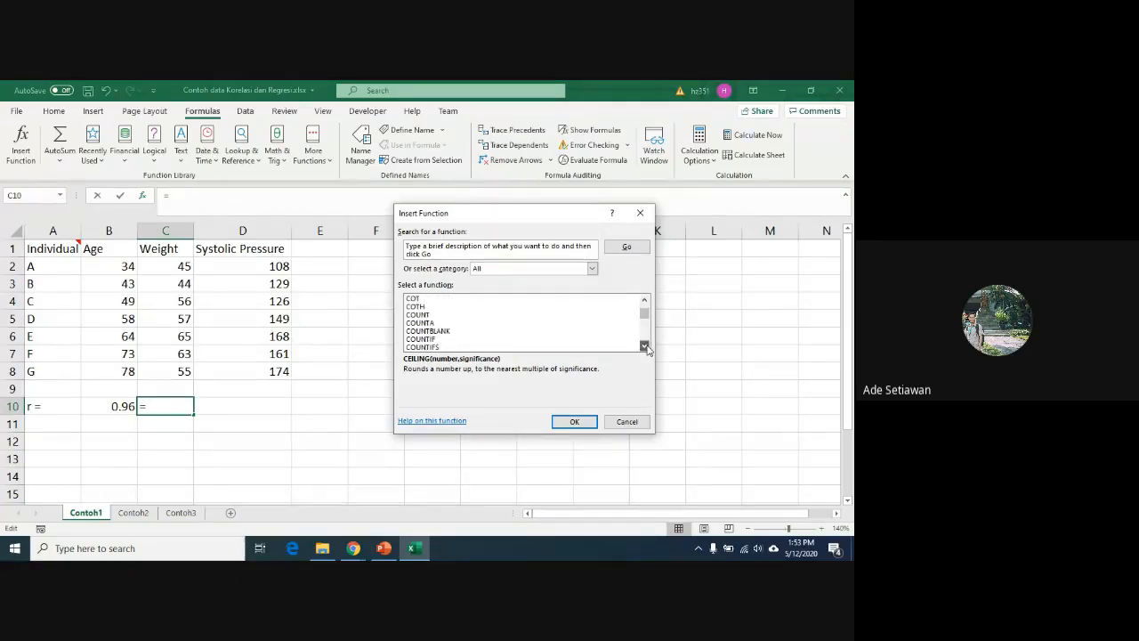
left_click(644, 346)
left_click(645, 339)
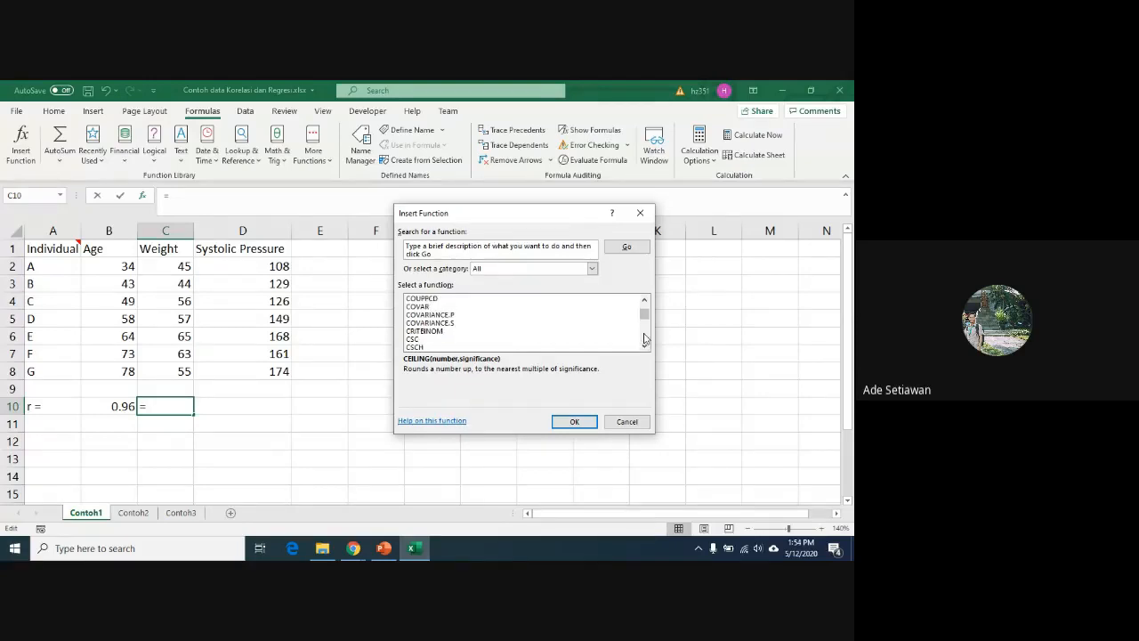
left_click(644, 300)
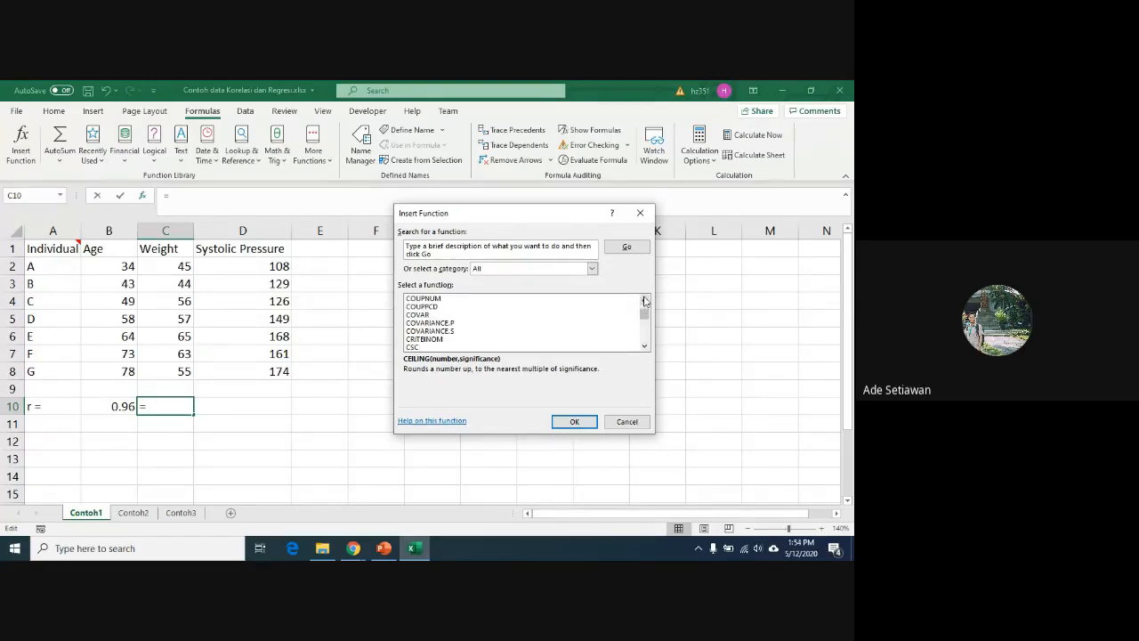
left_click(645, 300)
left_click(644, 300)
left_click(644, 300)
left_click(644, 300)
left_click(644, 300)
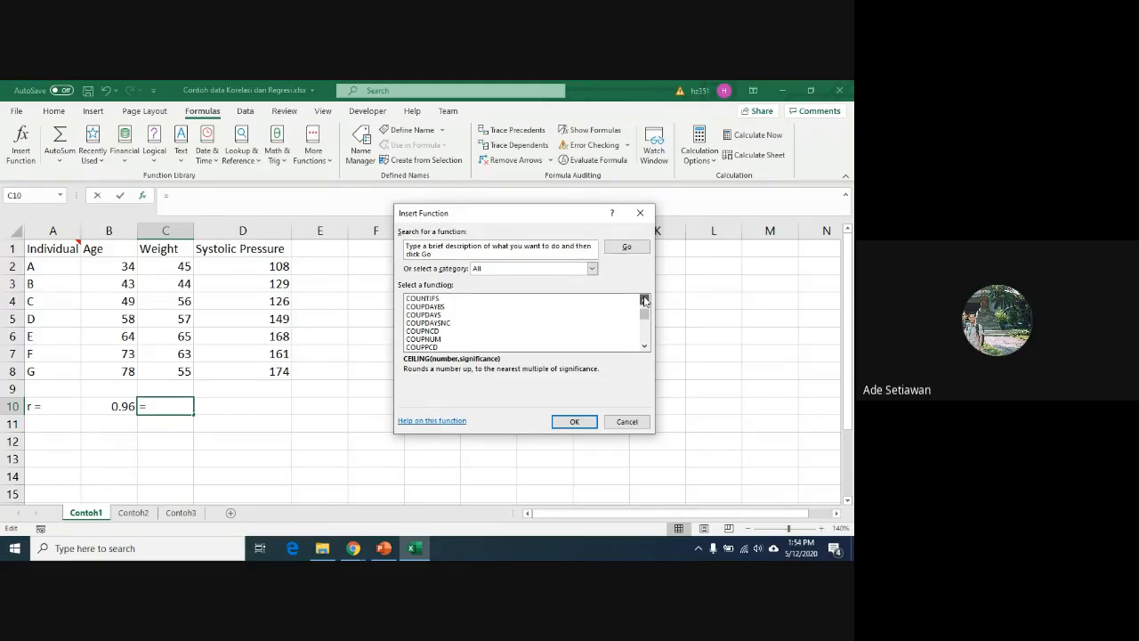
left_click(645, 299)
left_click(644, 300)
left_click(644, 300)
left_click(644, 300)
left_click(644, 300)
left_click(645, 300)
left_click(645, 300)
left_click(645, 299)
left_click(644, 300)
left_click(644, 300)
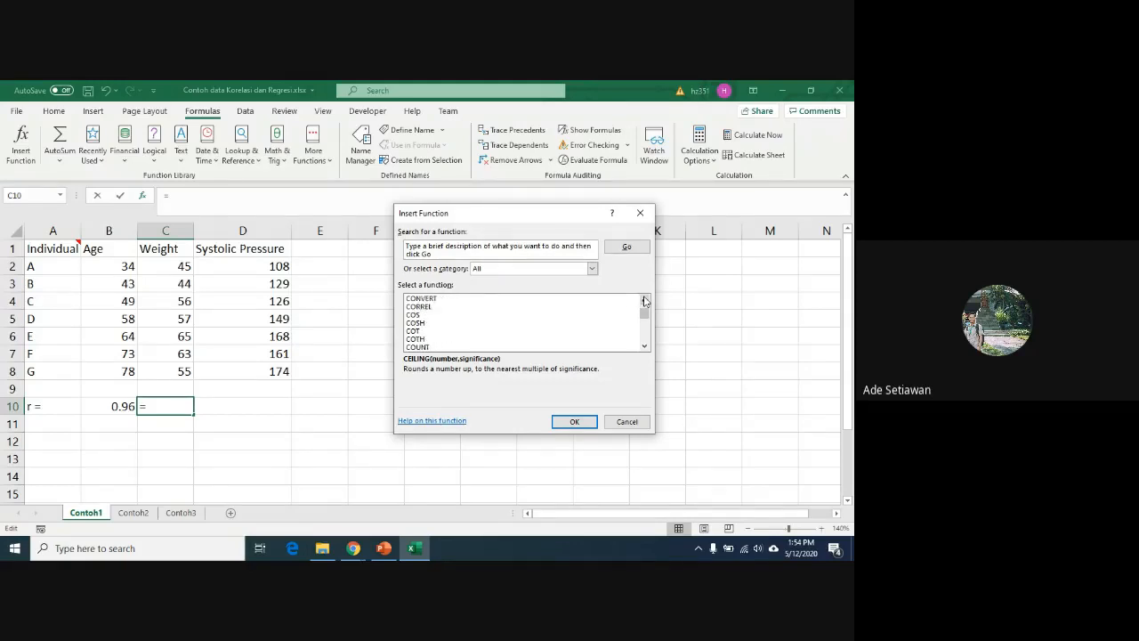
left_click(434, 307)
left_click(574, 421)
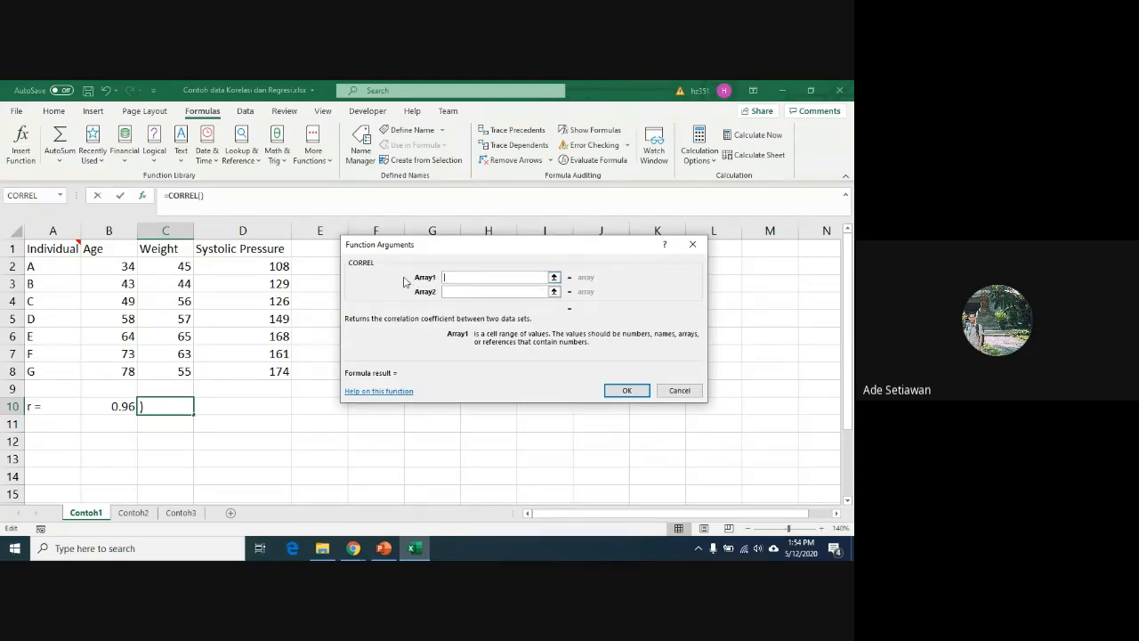
Step: Set CORREL's Array1 to the Age values B2:B8 and Array2 to the Systolic Pressure values D2:D8
left_click(553, 277)
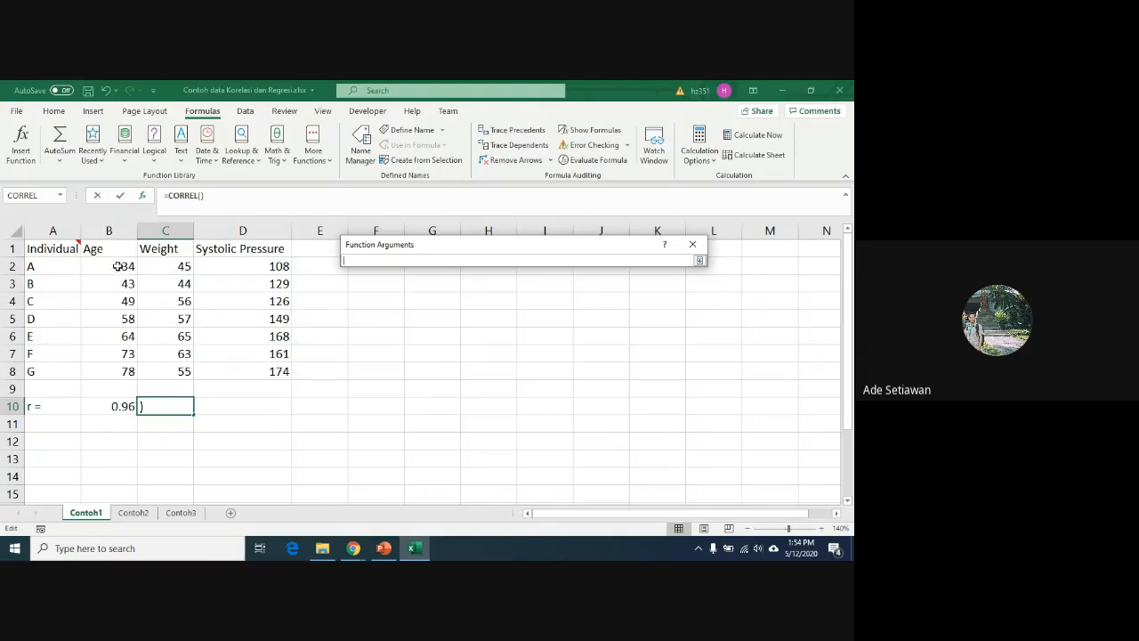
left_click_drag(117, 265, 119, 368)
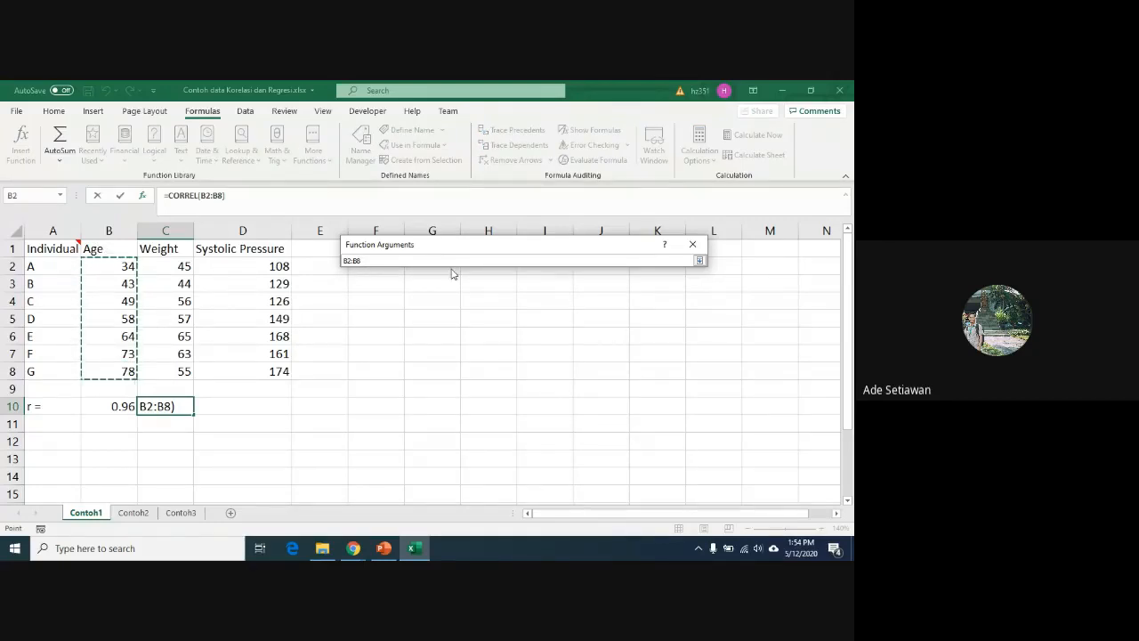
left_click(699, 260)
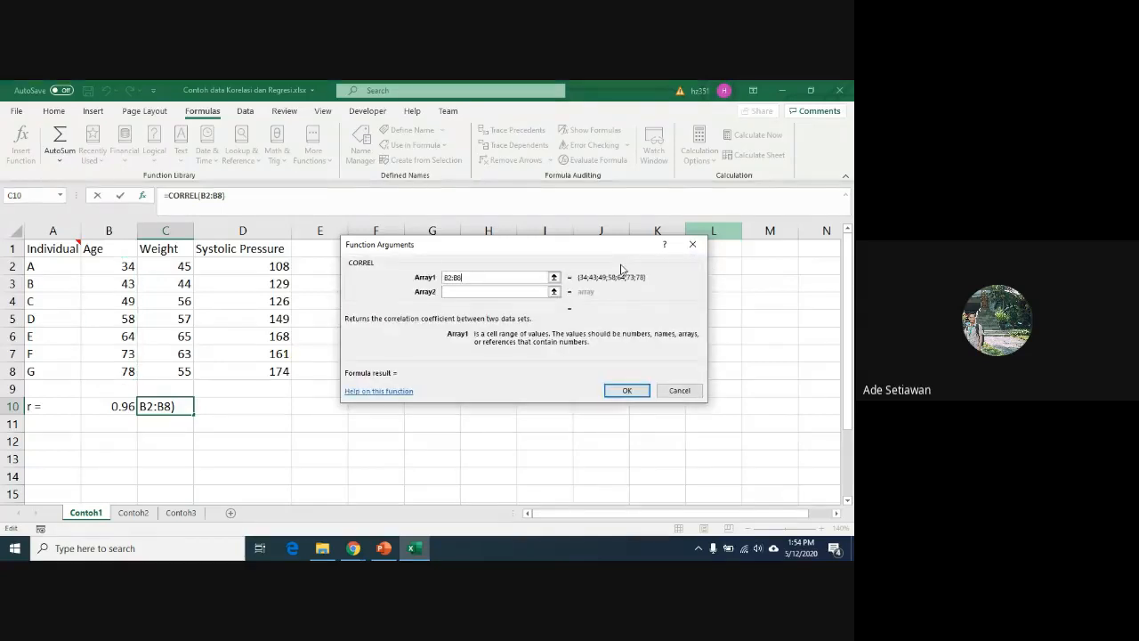
left_click(554, 292)
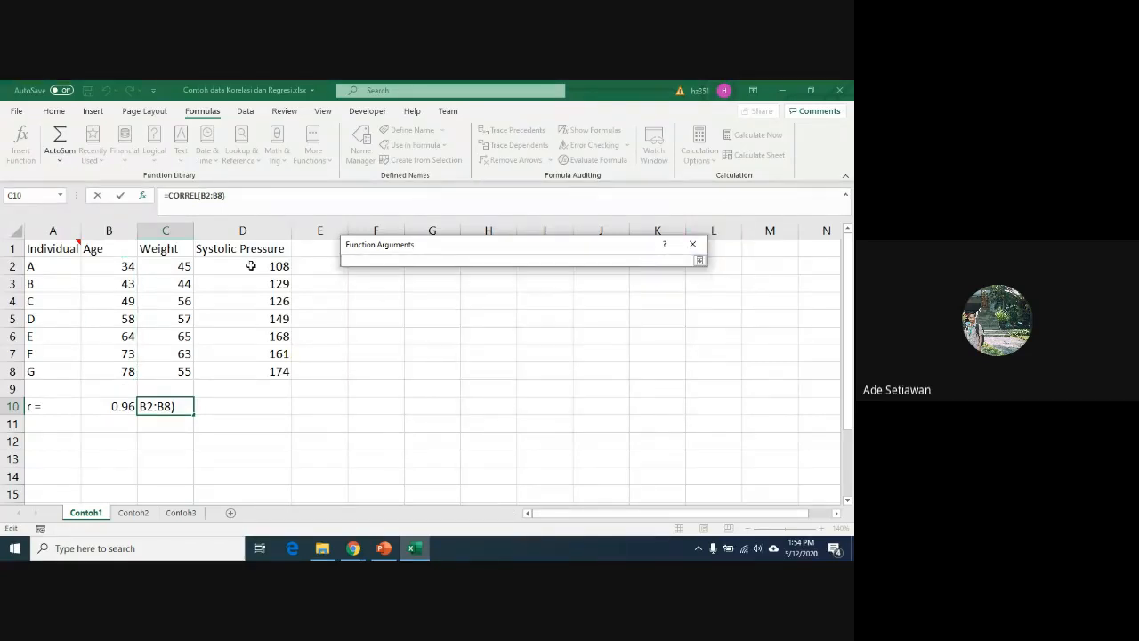
left_click(251, 263)
left_click_drag(251, 264, 285, 356)
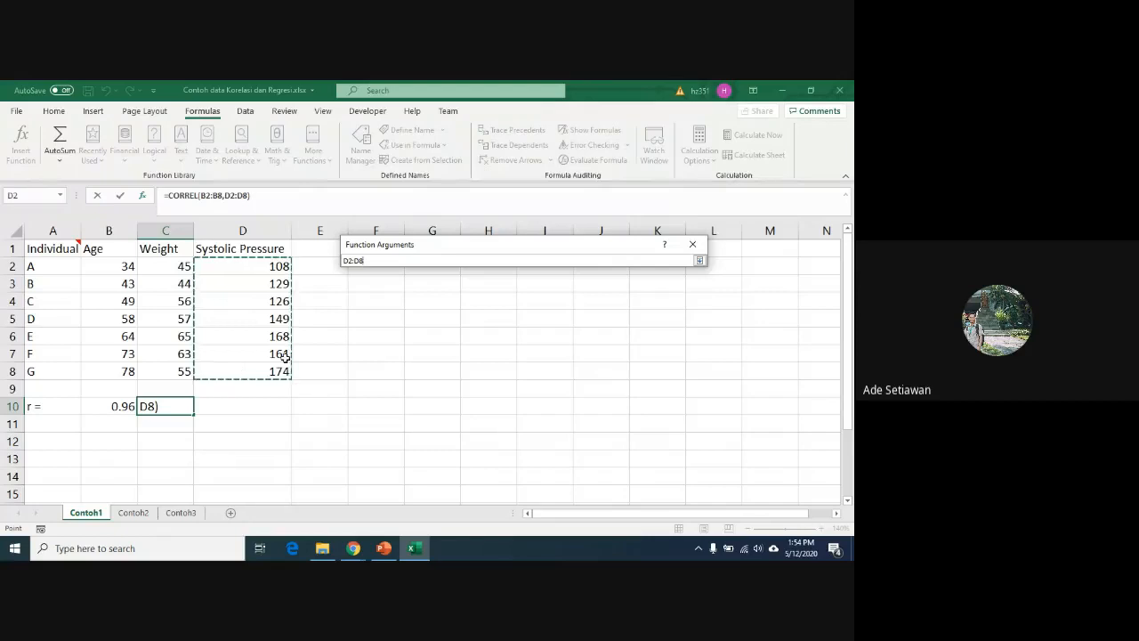
left_click(699, 259)
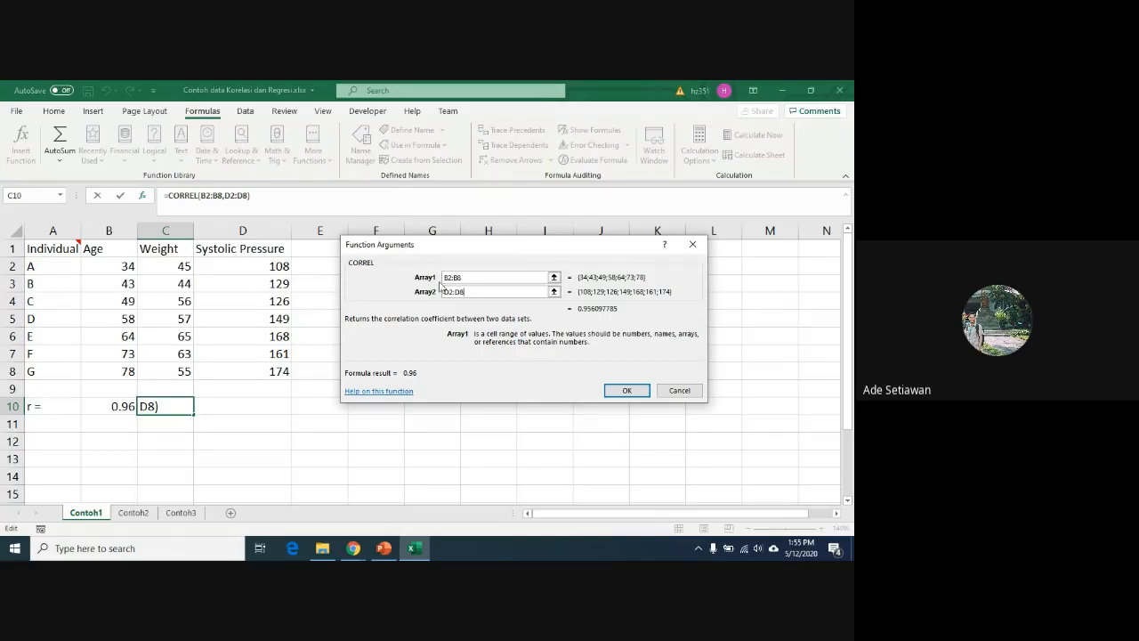
Step: Replace Array1 with the Weight values C2:C8 and complete the CORREL function in cell C10
left_click(554, 276)
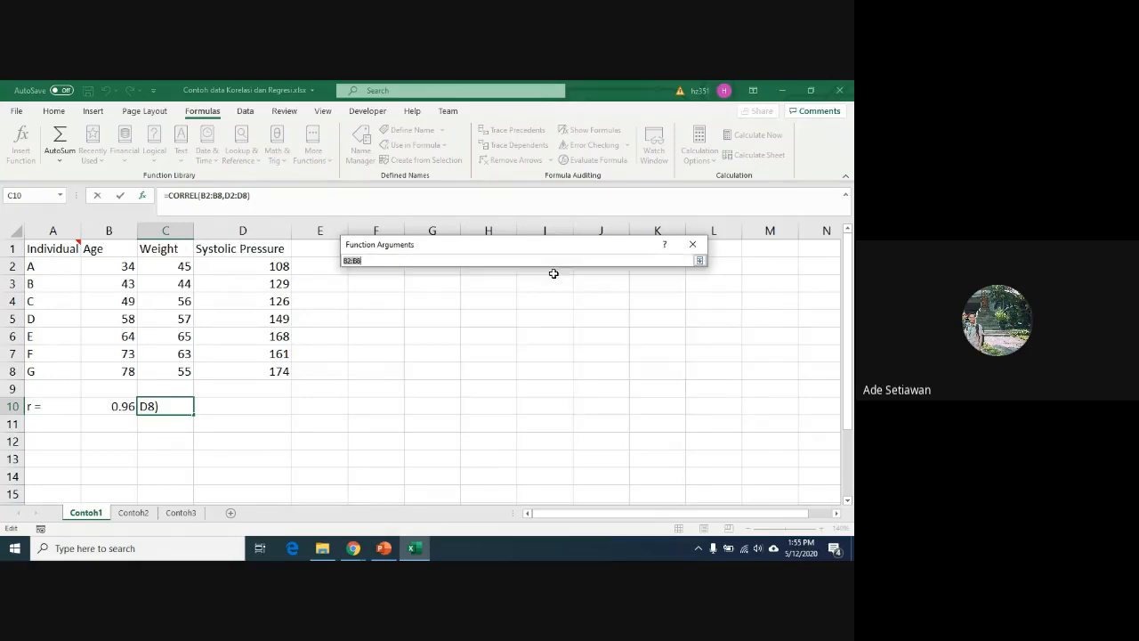
left_click(699, 261)
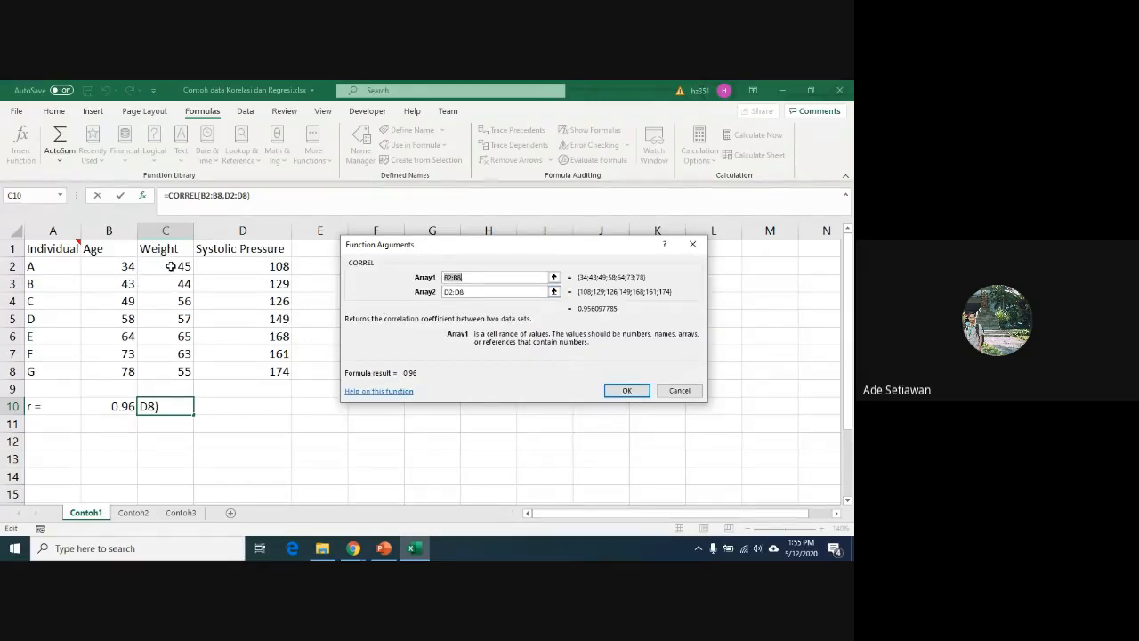
left_click_drag(171, 266, 164, 371)
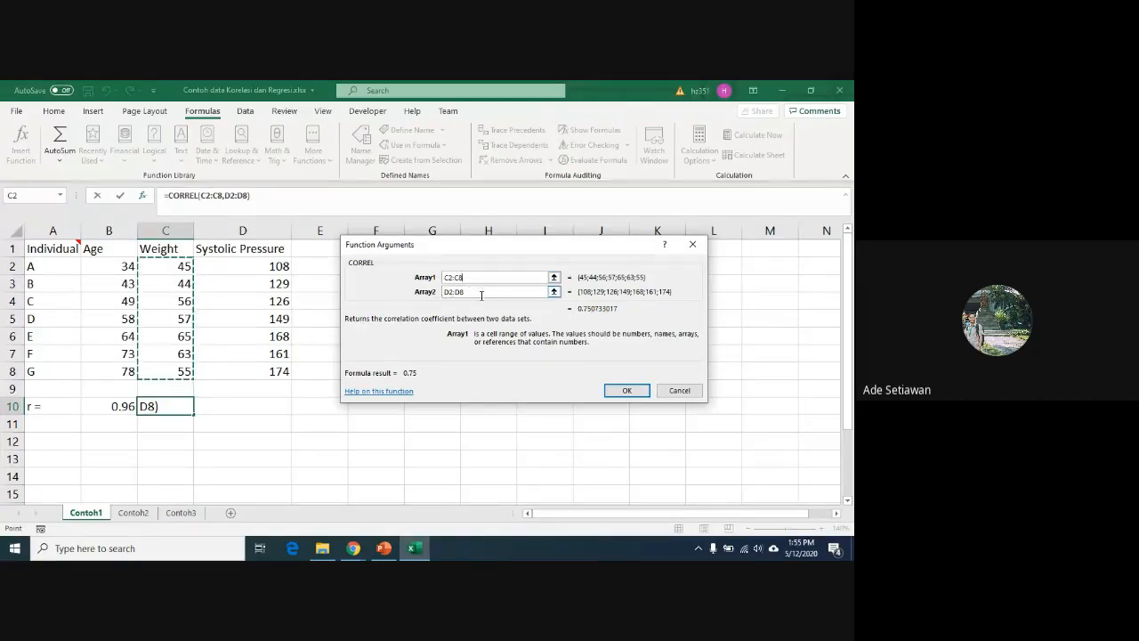
left_click(628, 393)
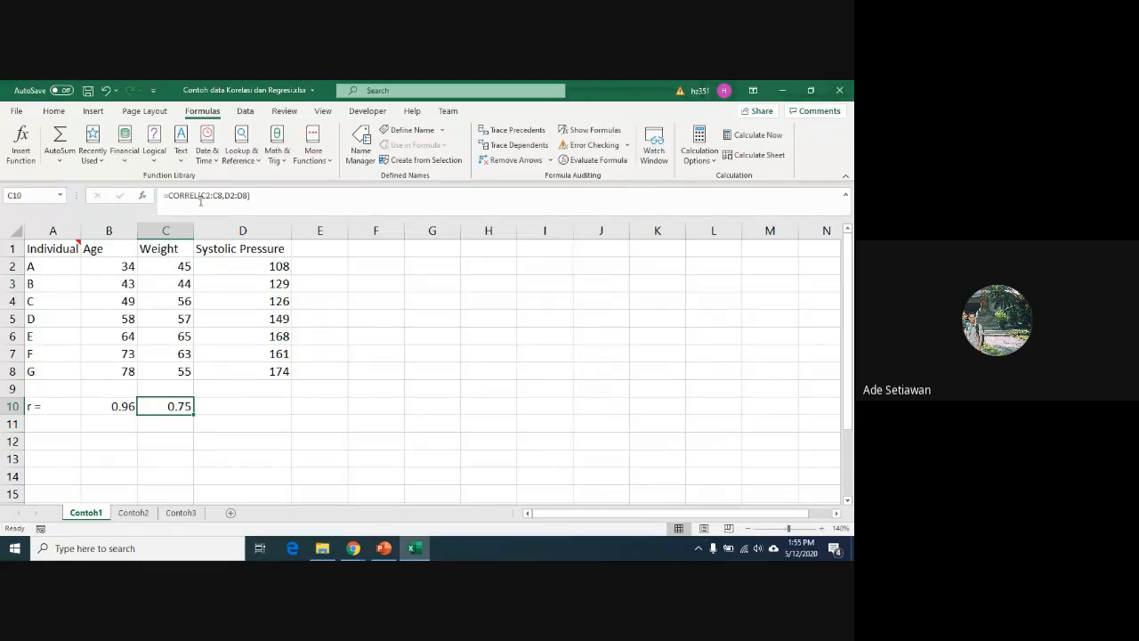
Step: Compare the correlation formulas and results in B10 and C10 against the Age, Weight and Systolic Pressure columns
left_click(113, 407)
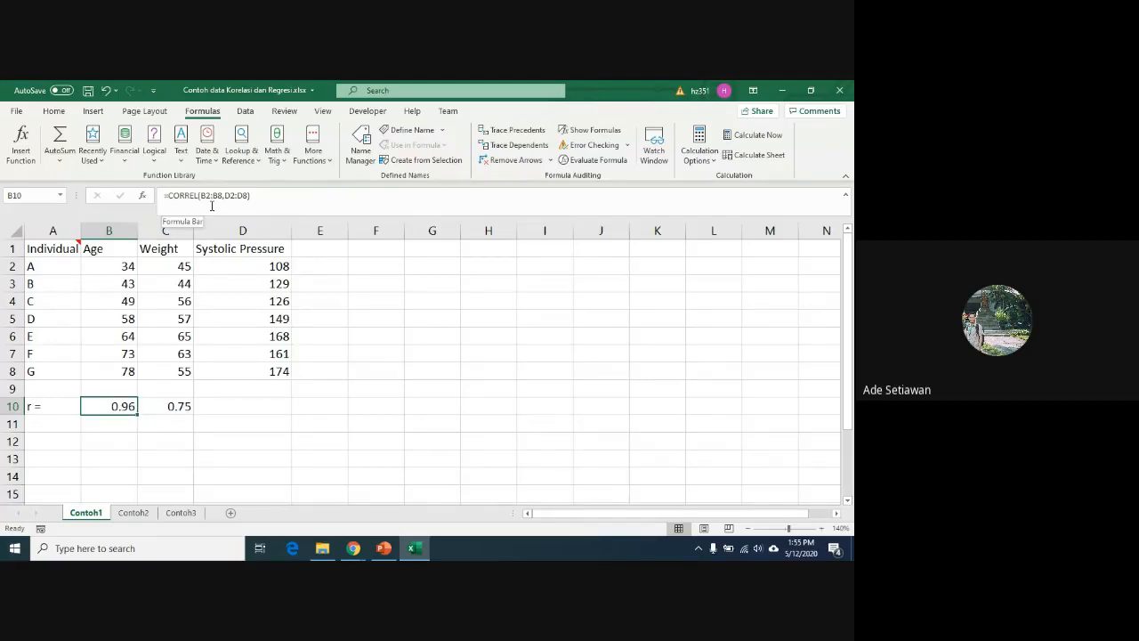
left_click(173, 405)
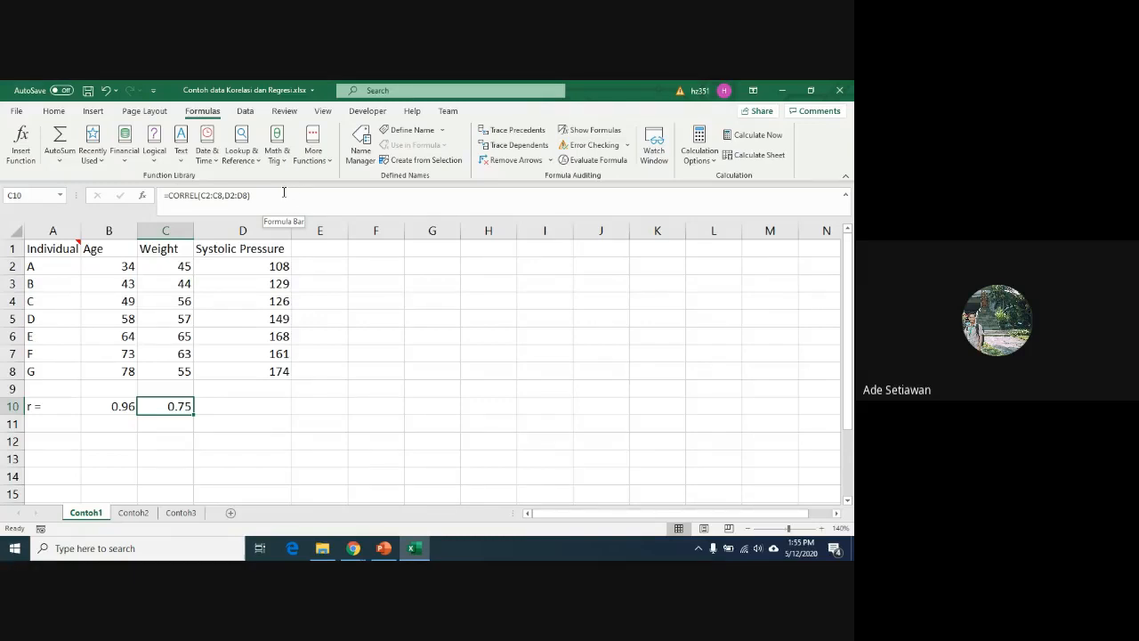
left_click(113, 405)
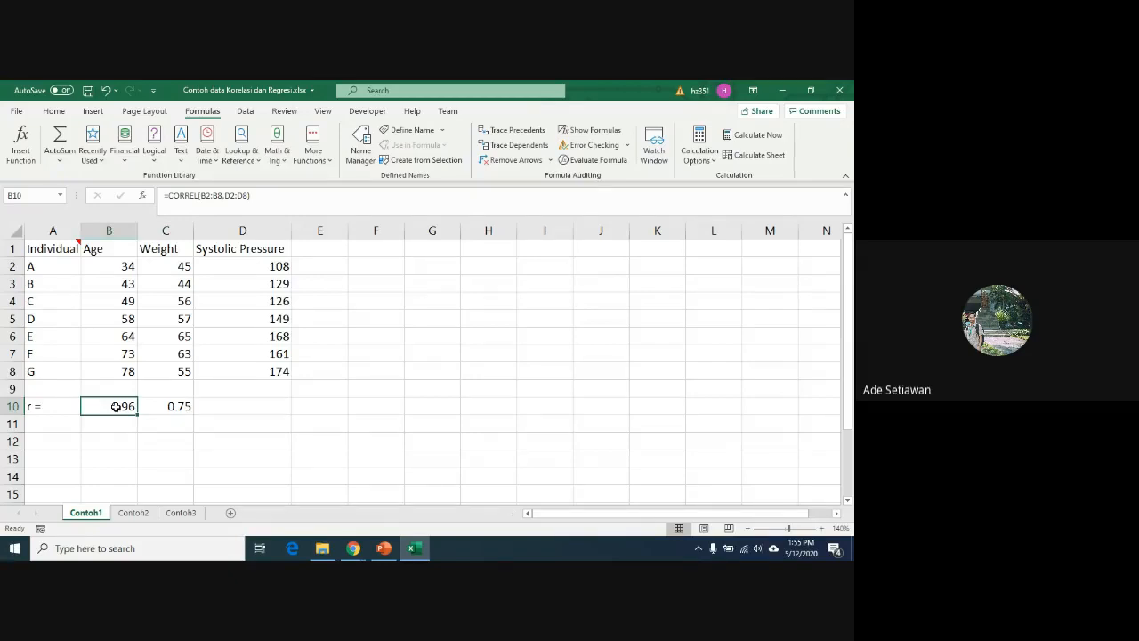
left_click(175, 406)
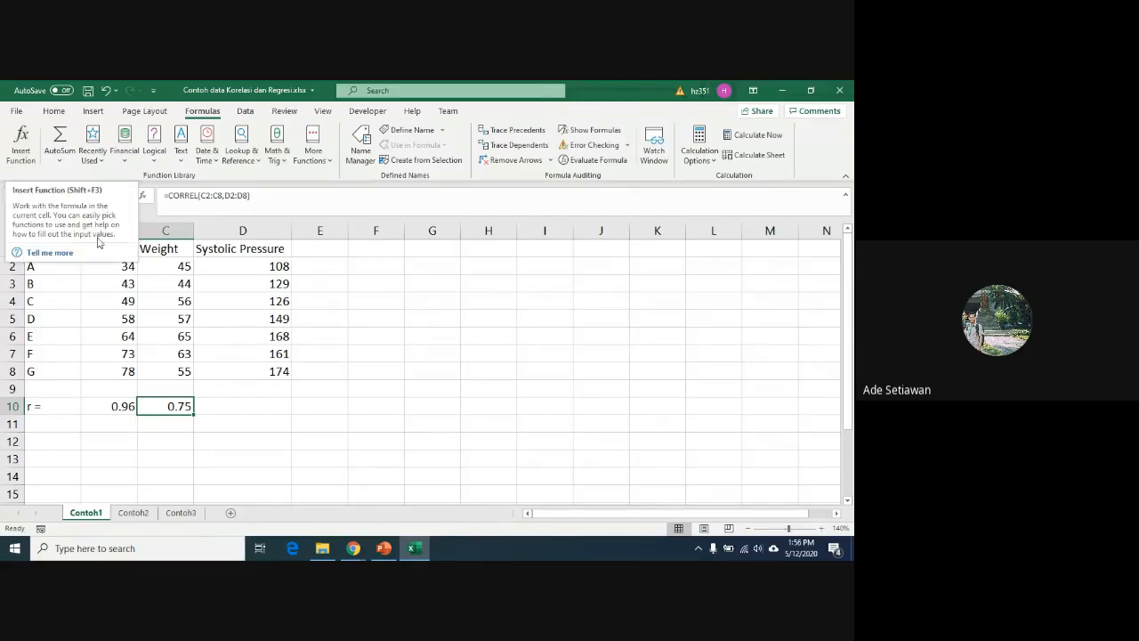
left_click(105, 406)
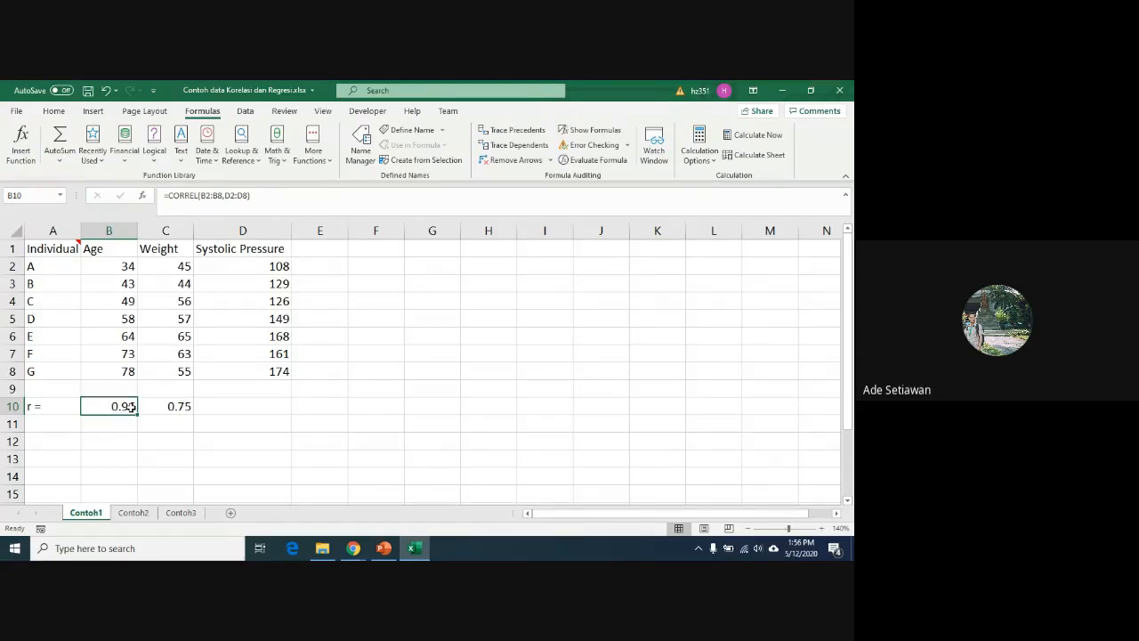
left_click(243, 249)
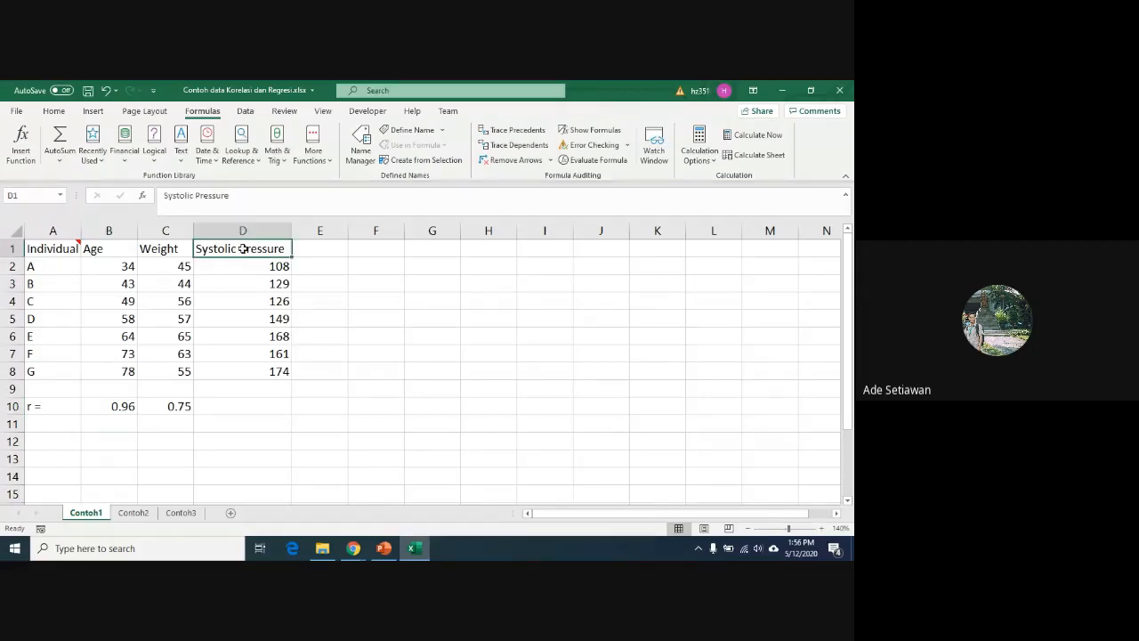
left_click_drag(243, 249, 234, 375)
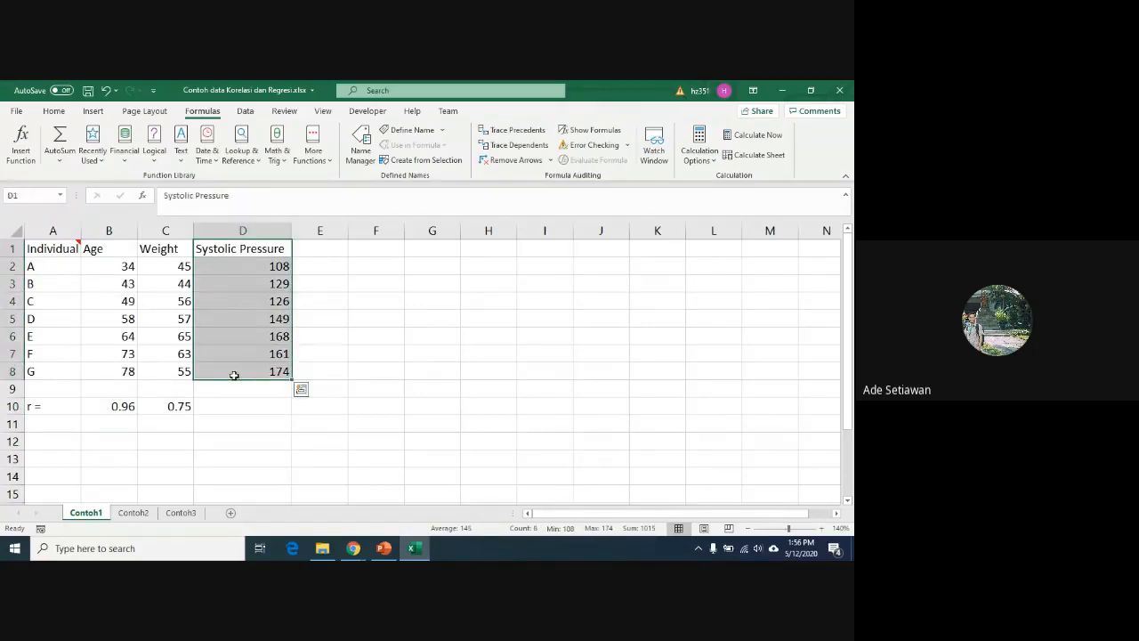
left_click(106, 406)
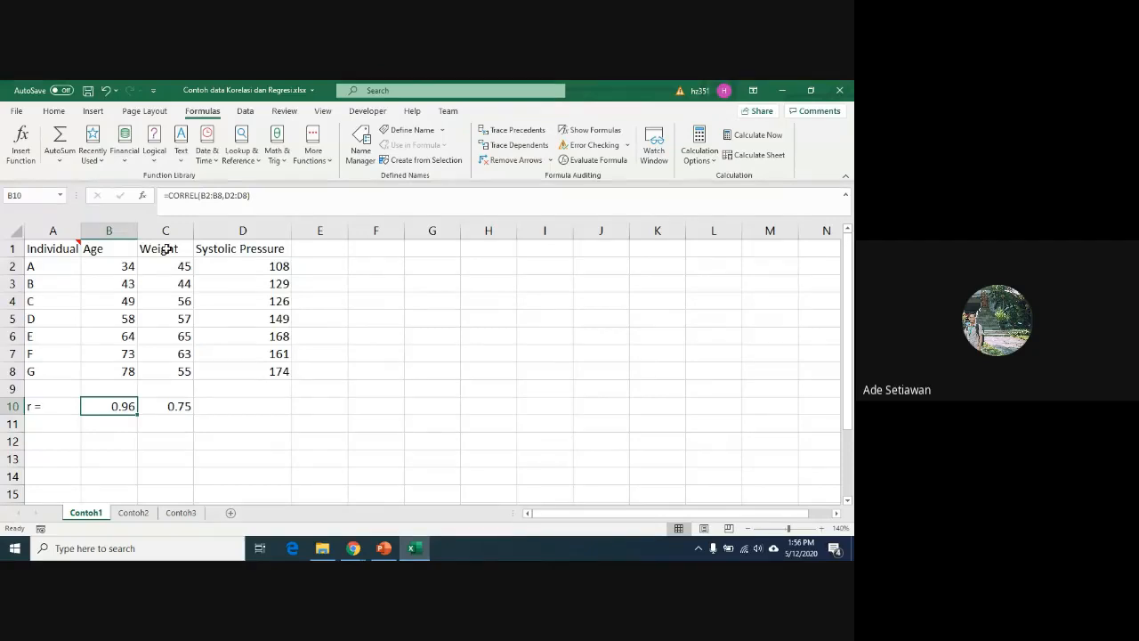
left_click_drag(166, 249, 178, 371)
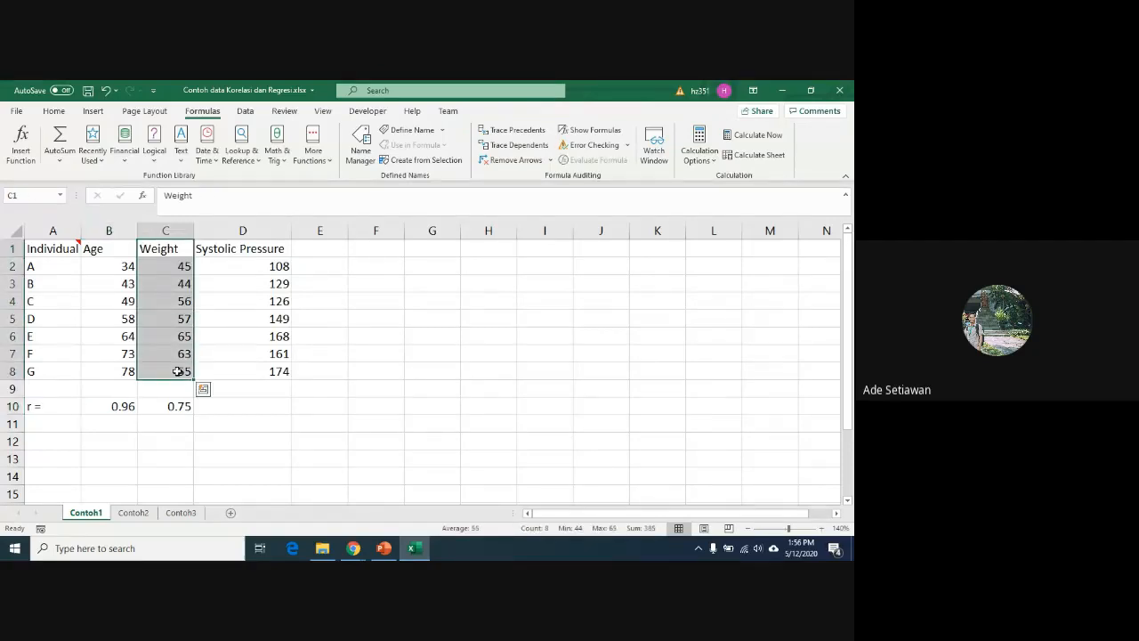
left_click(110, 407)
left_click(172, 408)
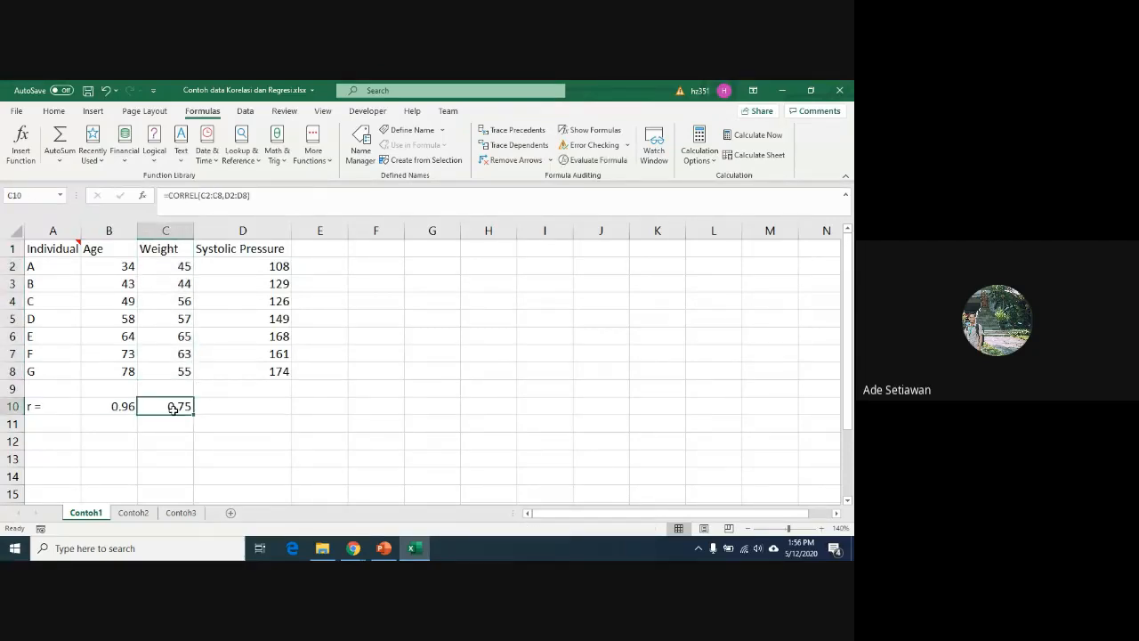
left_click(115, 406)
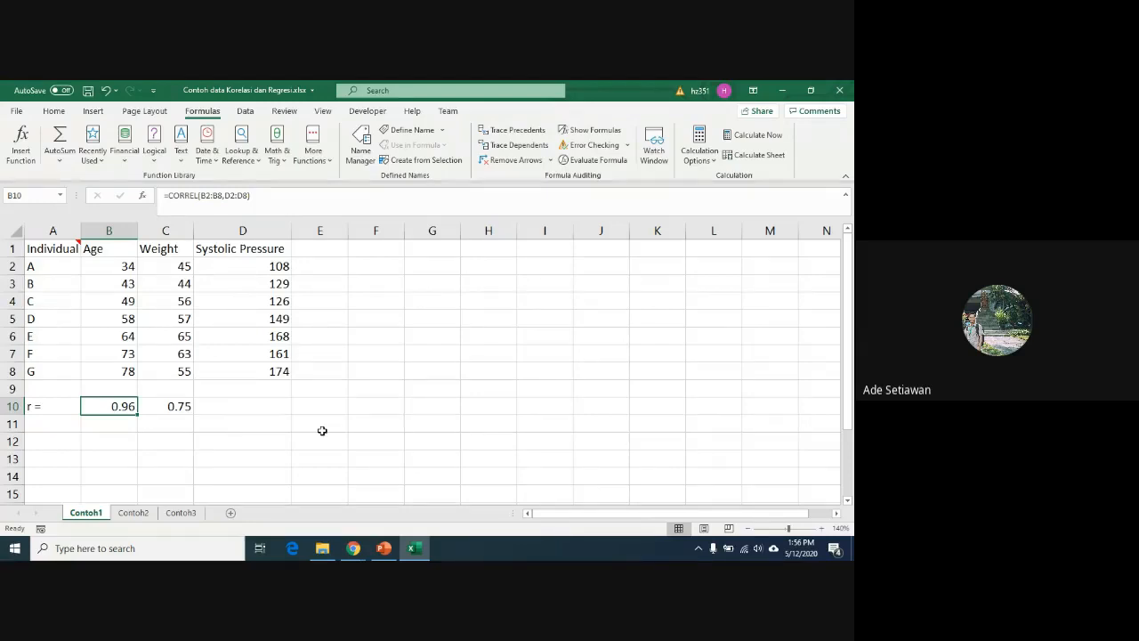
left_click_drag(124, 405, 146, 406)
left_click(121, 407)
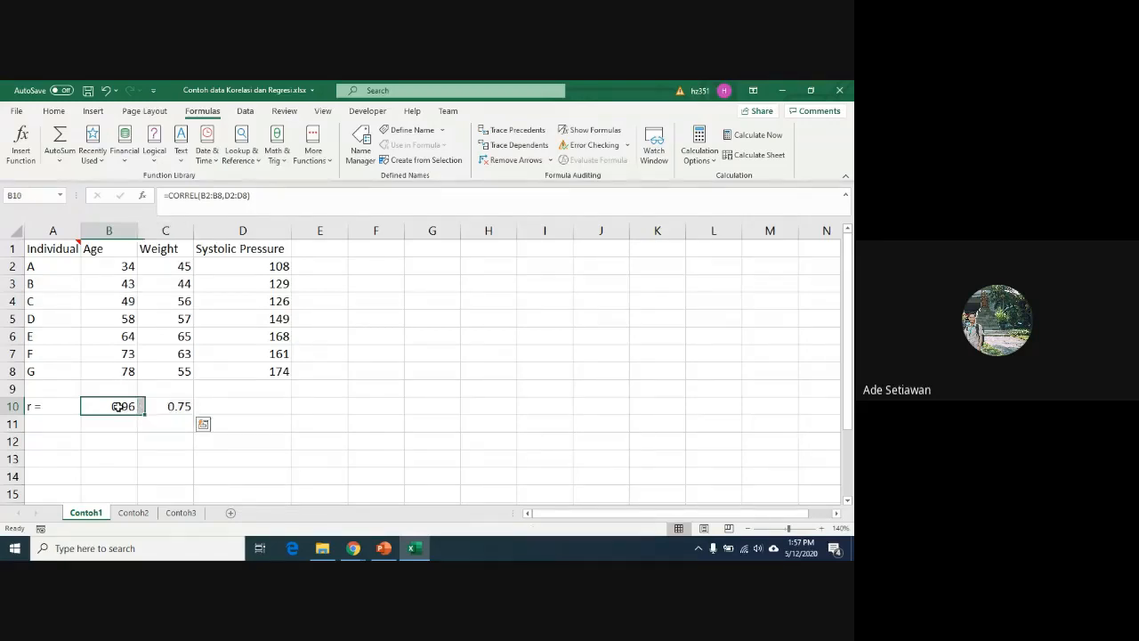
left_click(168, 405)
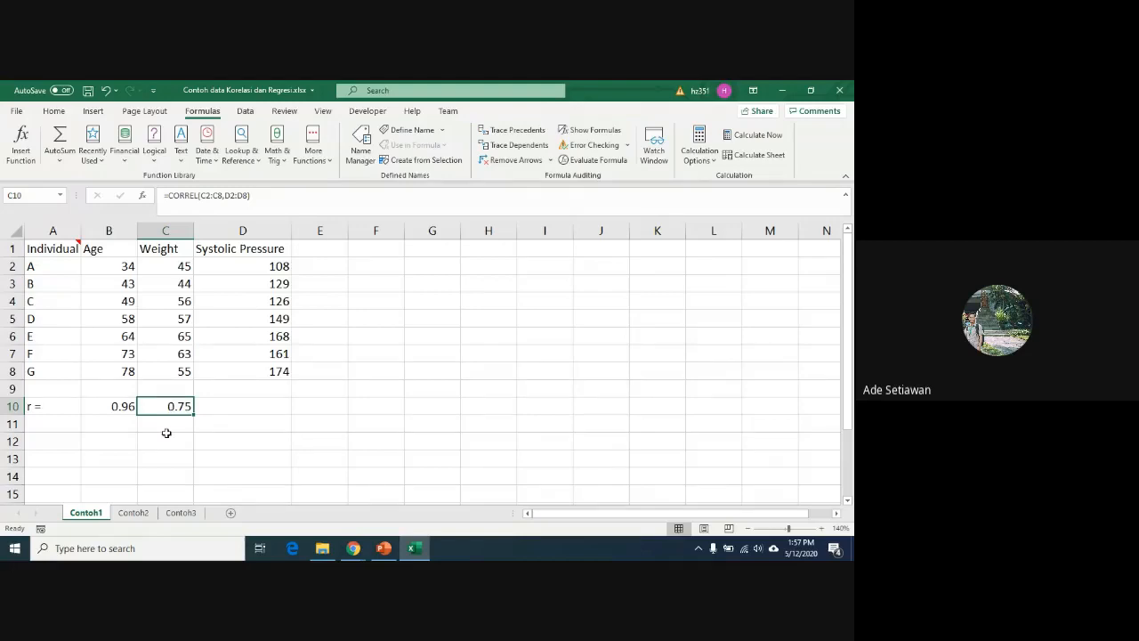
Step: Examine the soil data on the Contoh2 sheet, pairing Depth with pH H2O, pH KCl and the other variables
left_click(135, 514)
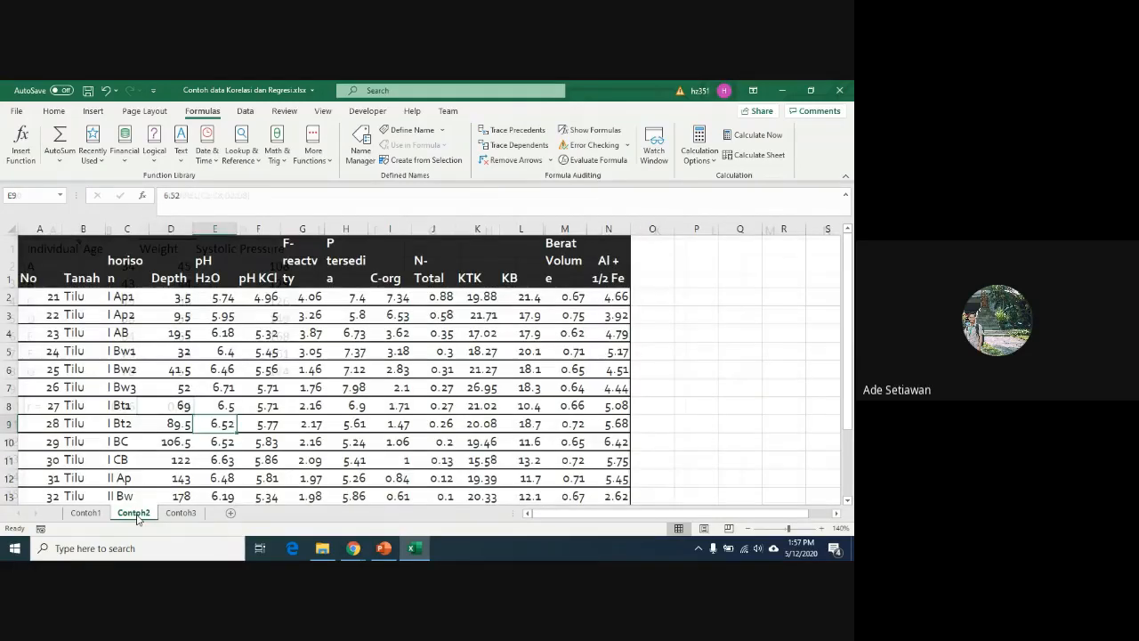
left_click(180, 296)
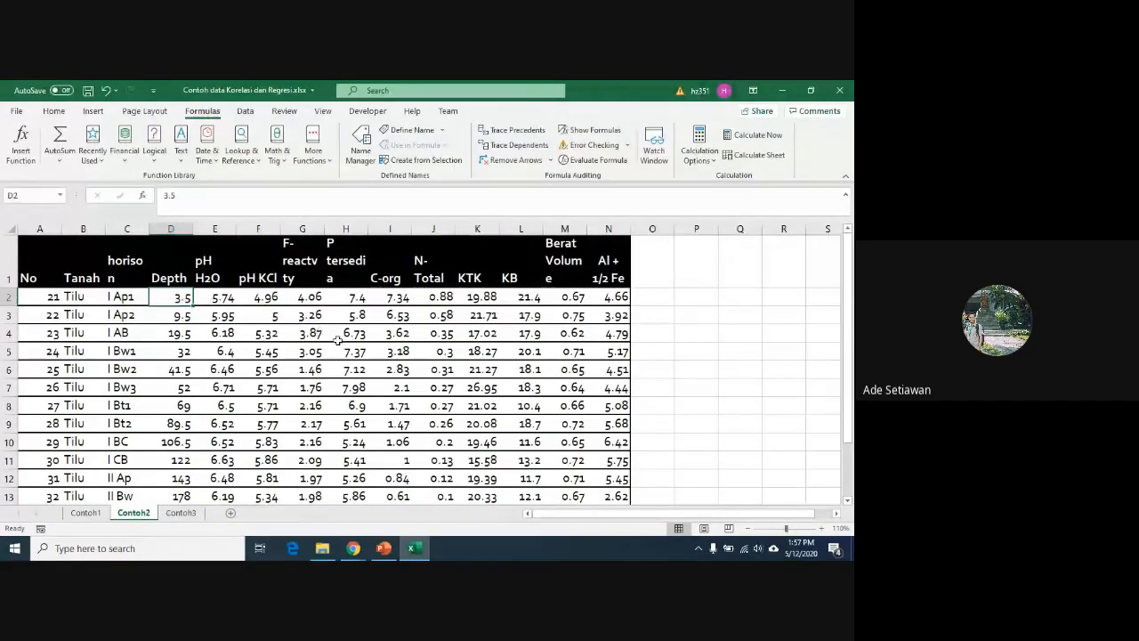
scroll(337, 339, "down", 1)
scroll(335, 337, "up", 1)
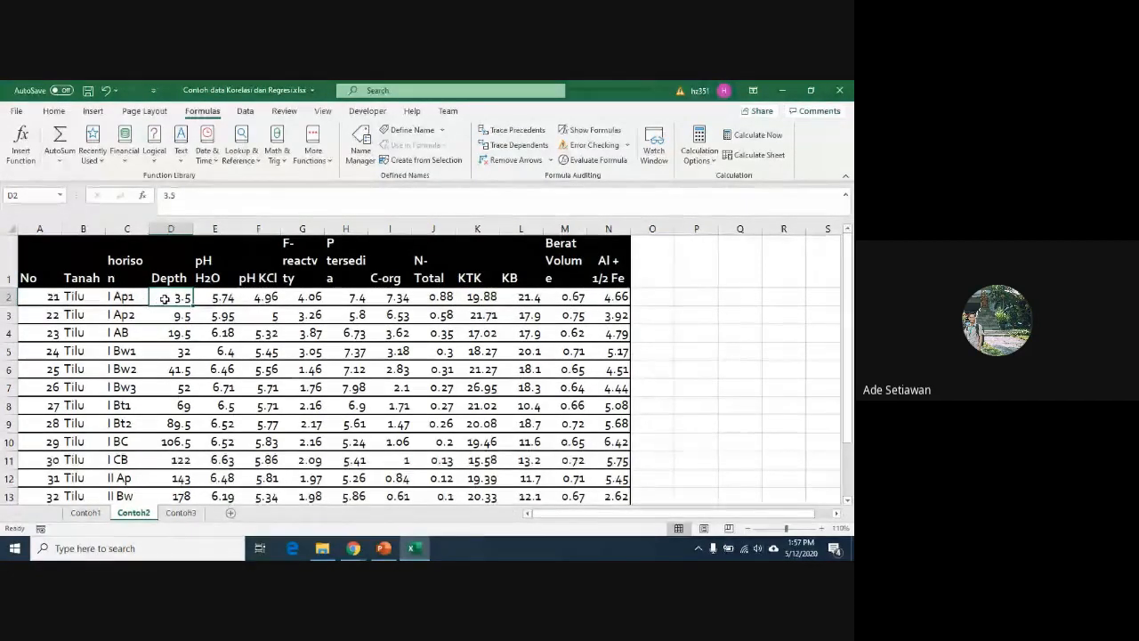
left_click_drag(164, 299, 204, 442)
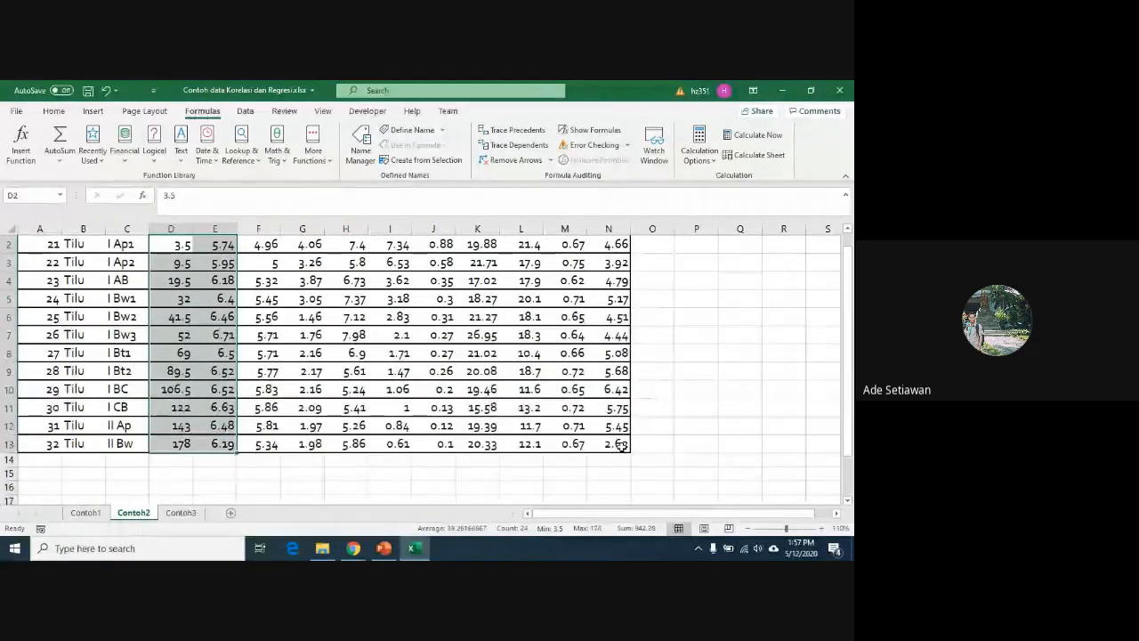
left_click_drag(618, 443, 617, 297)
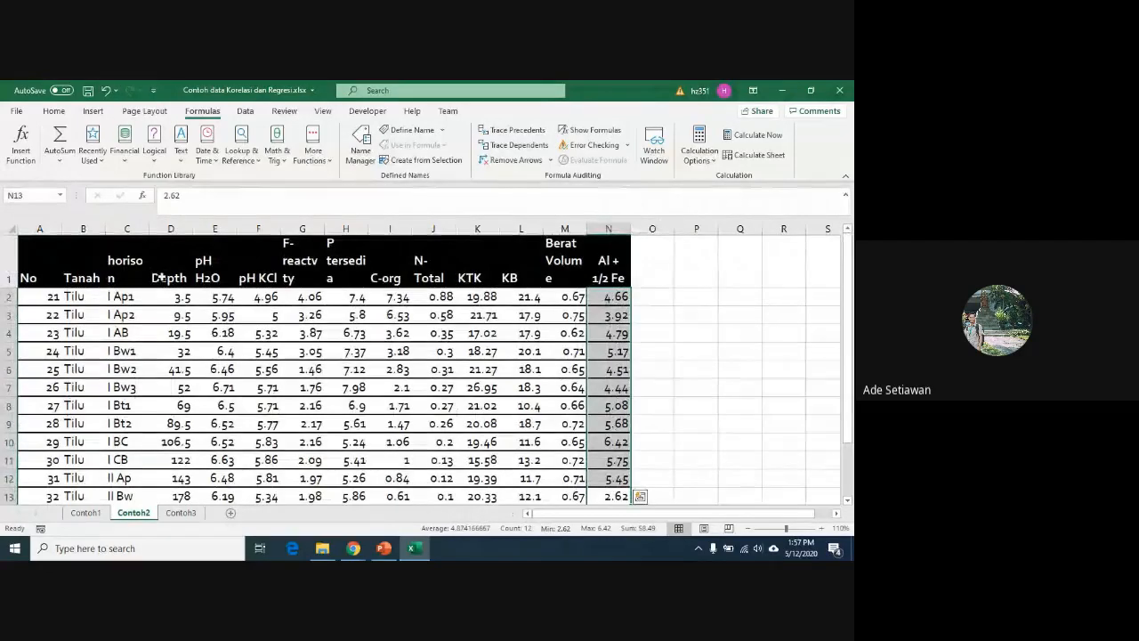
left_click(218, 273)
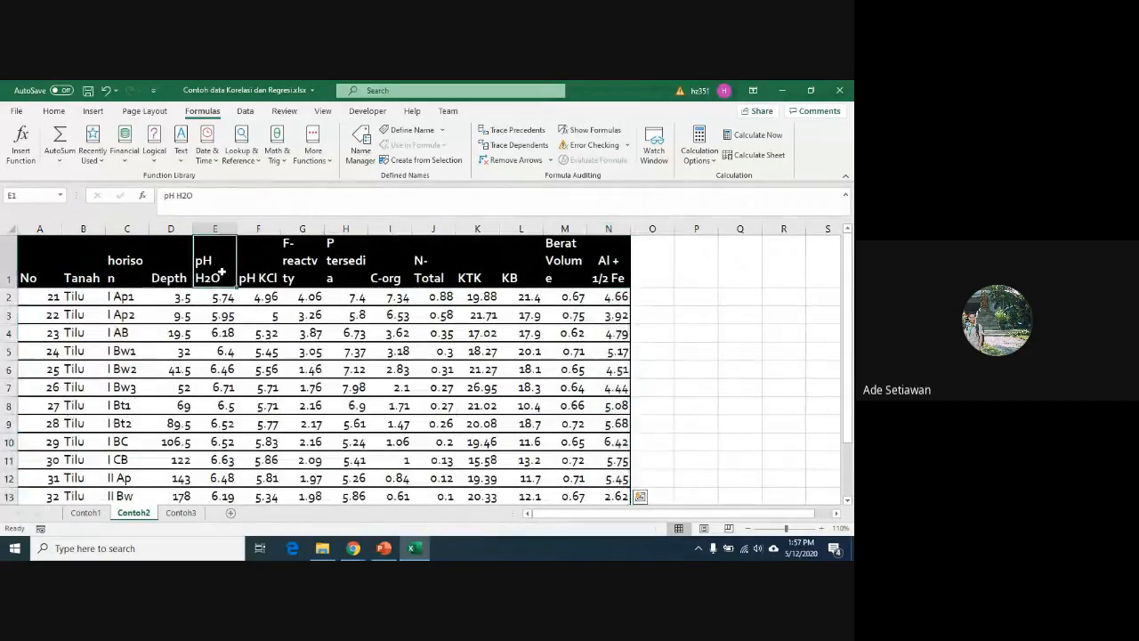
left_click(171, 277)
left_click(262, 276)
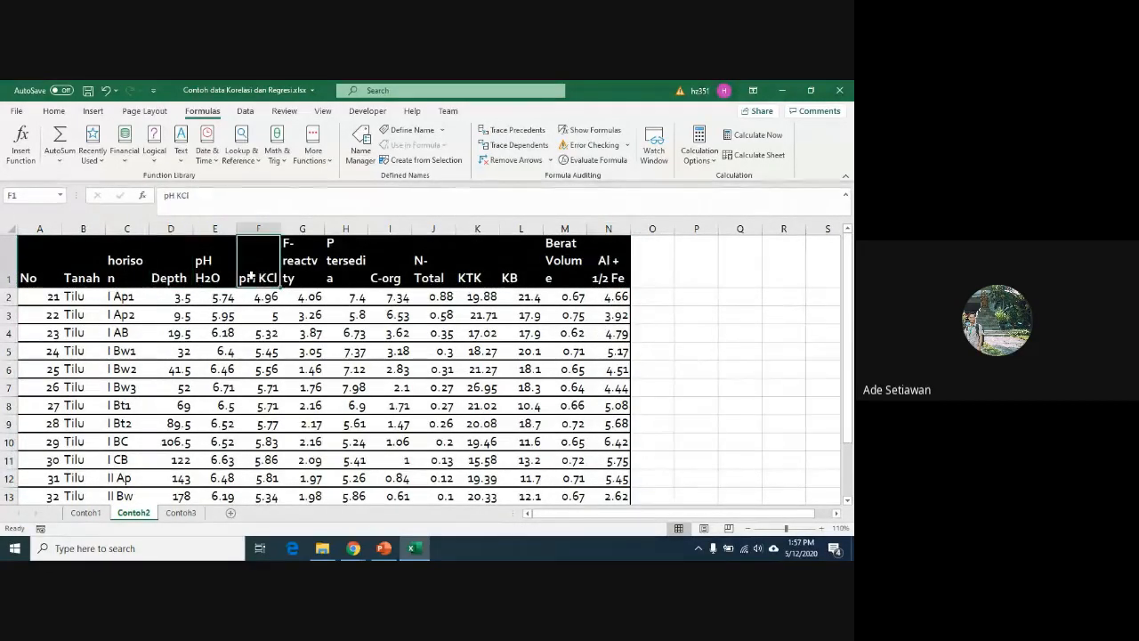
left_click(165, 278)
left_click(305, 268)
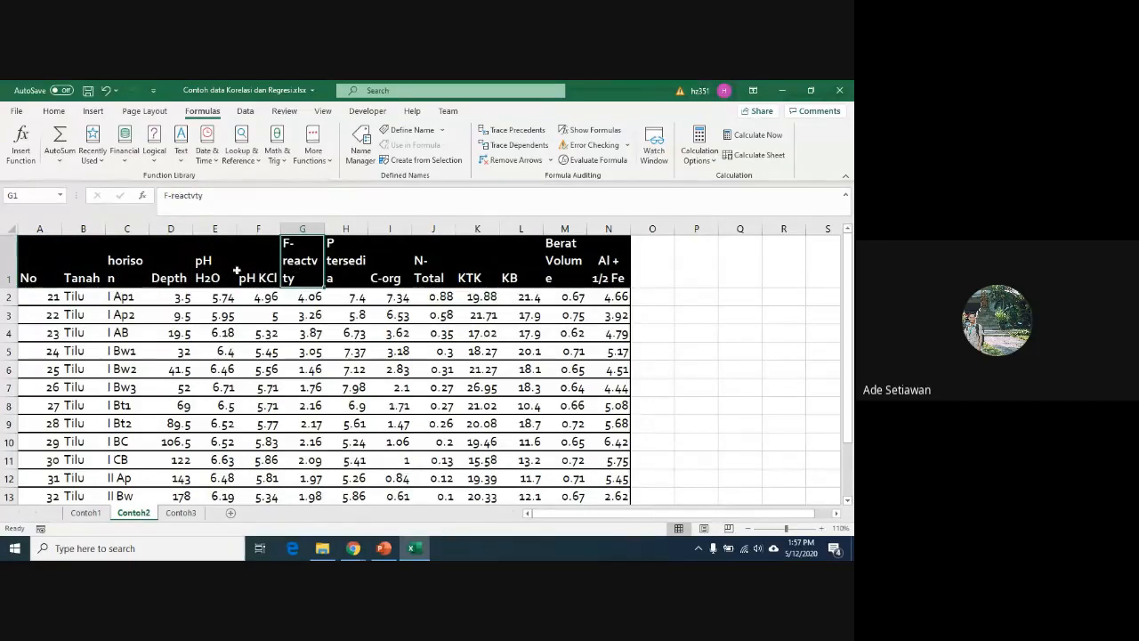
left_click(174, 272)
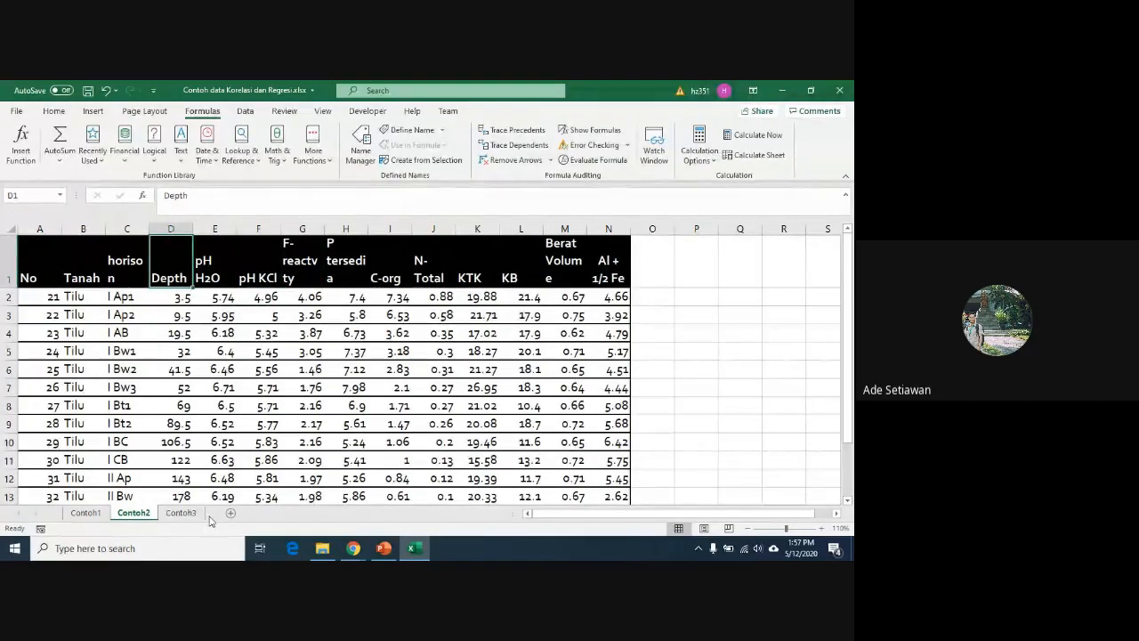
Step: Calculate the correlation between Depth D2:D13 and pH H2O E2:E13 in cell E14 with the CORREL function
scroll(256, 408, "down", 2)
left_click(217, 369)
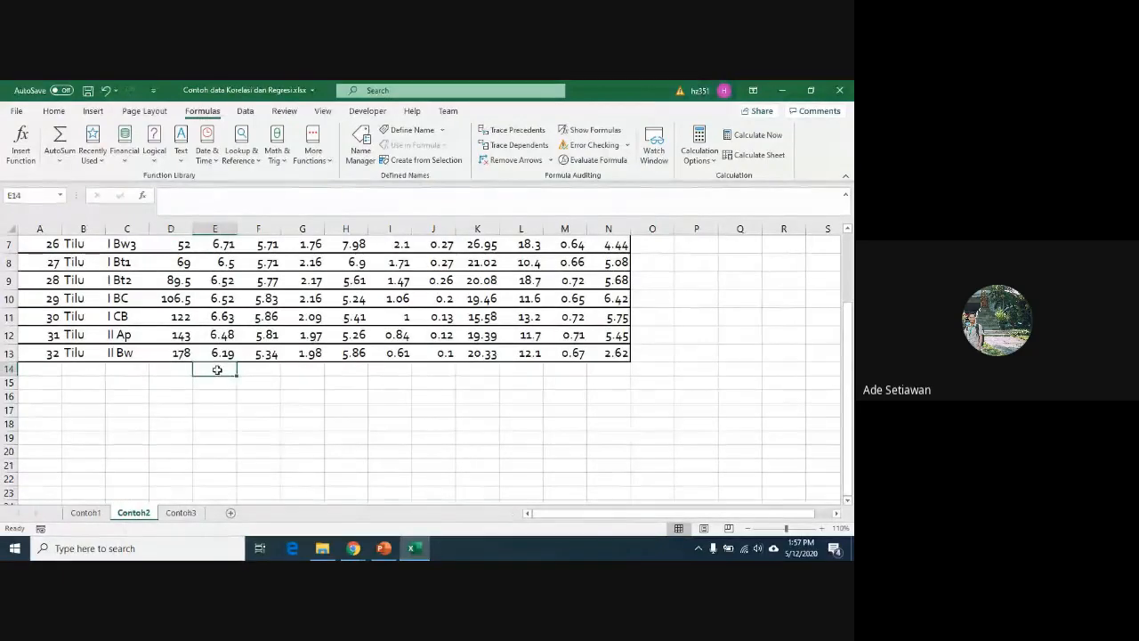
scroll(239, 374, "up", 2)
scroll(231, 401, "down", 1)
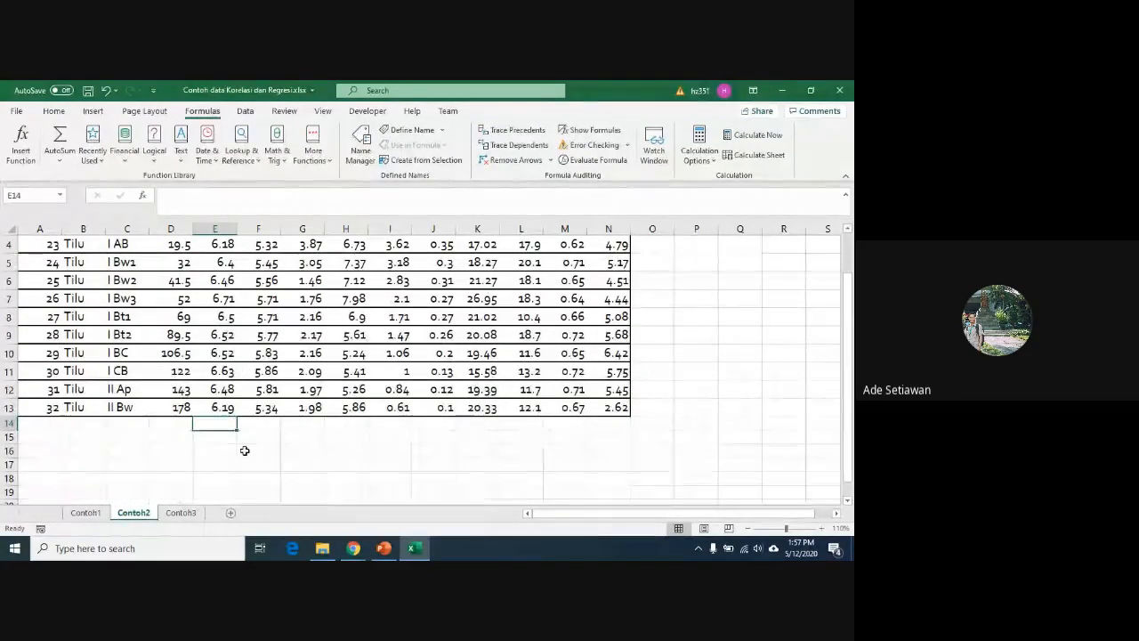
type("=cor")
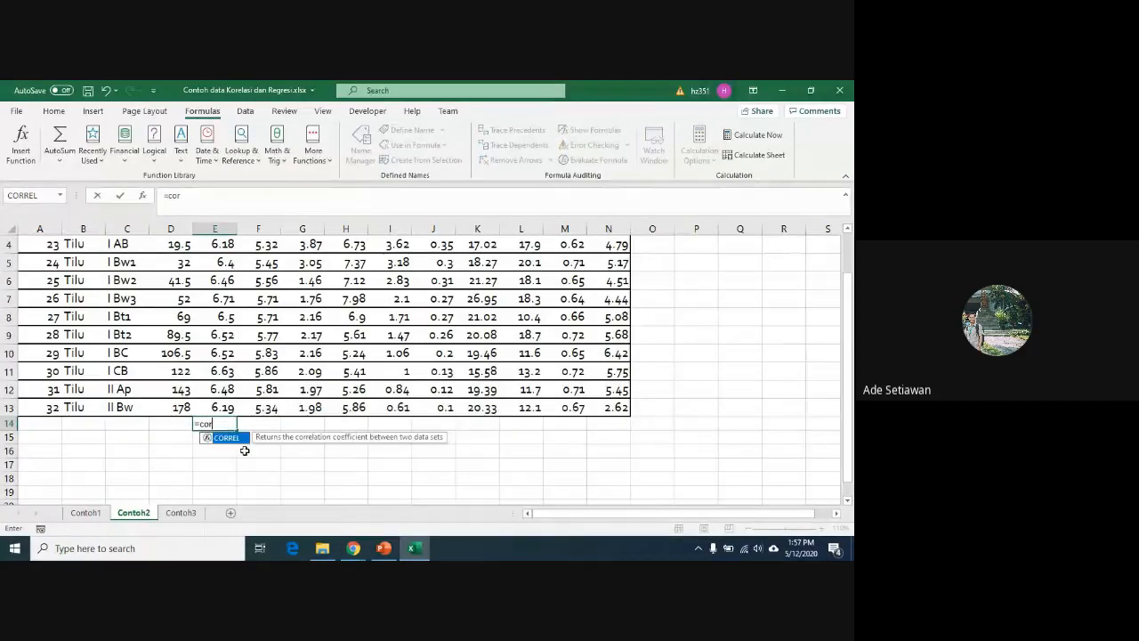
type("rel(")
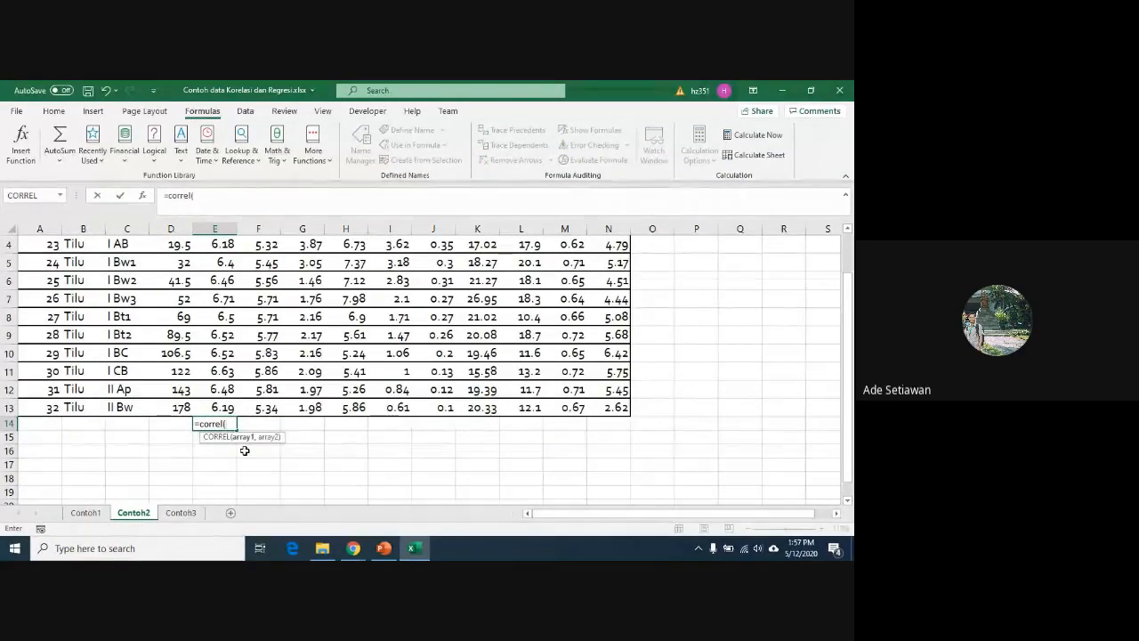
scroll(244, 450, "up", 1)
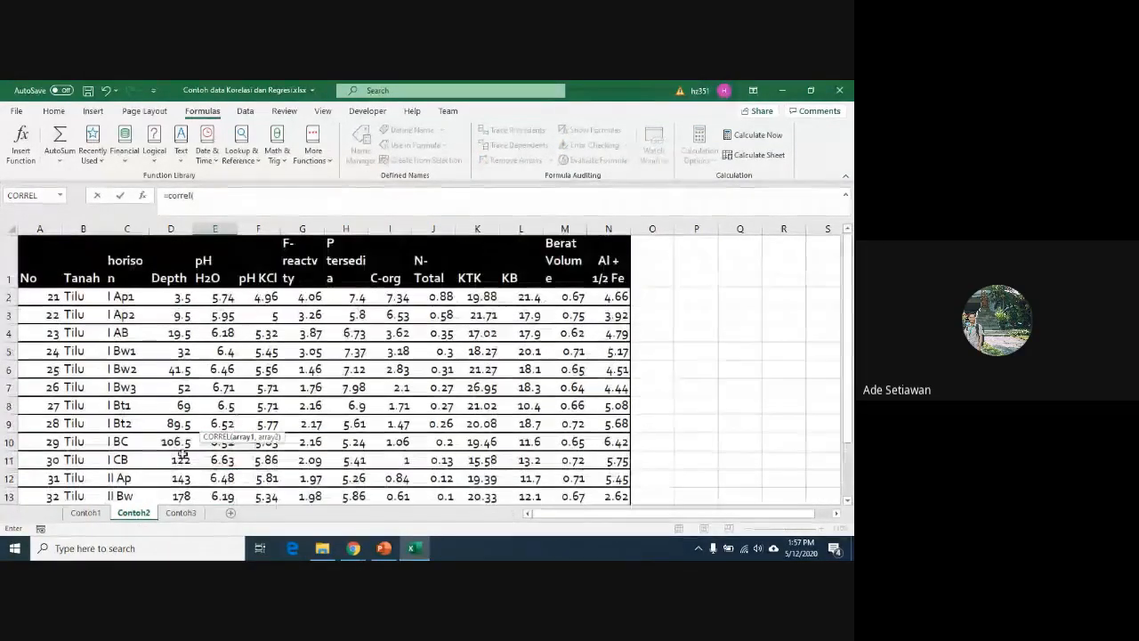
left_click_drag(169, 299, 223, 299)
type(",")
key("Return")
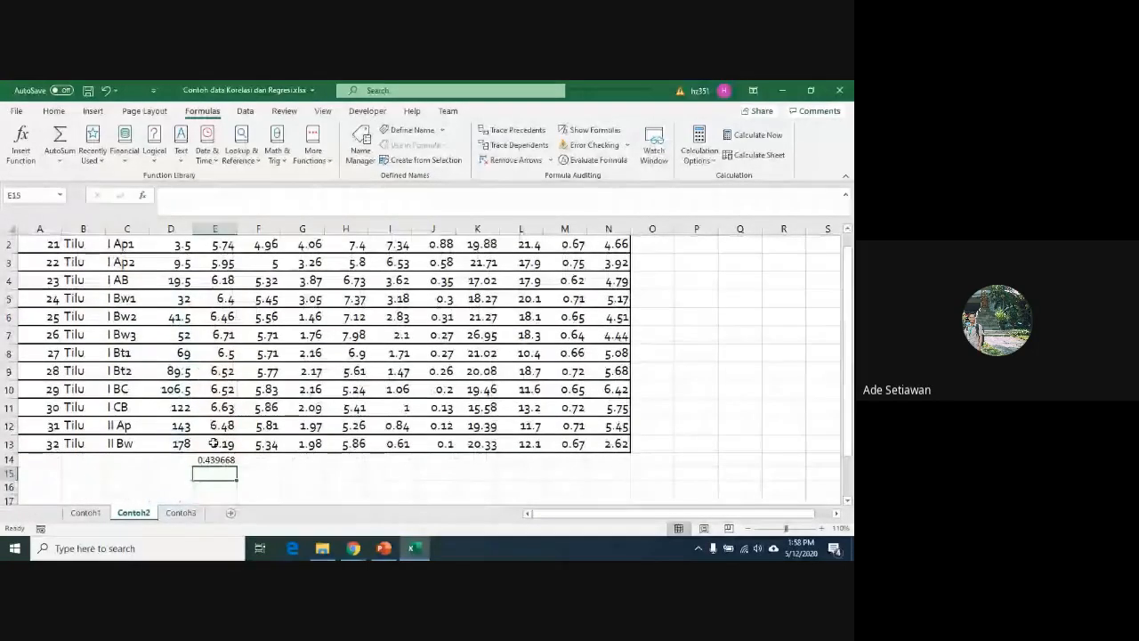
Step: Examine the Depth and pH H2O correlation in E14 and consider further pairs of pH H2O with C-org and N-Total
left_click(265, 462)
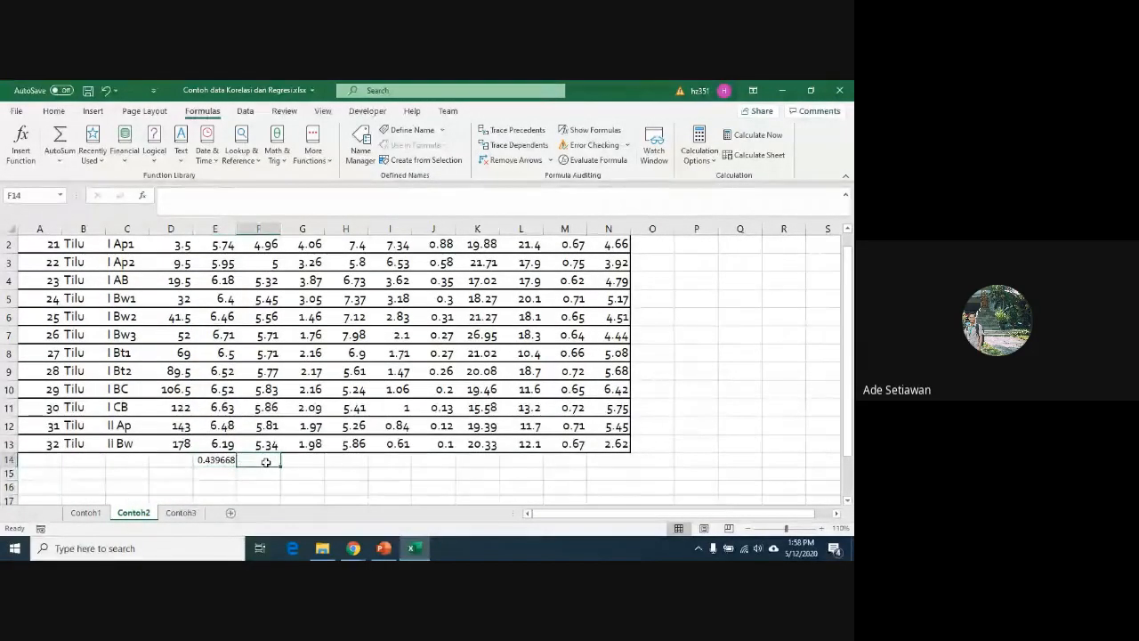
scroll(303, 350, "up", 1)
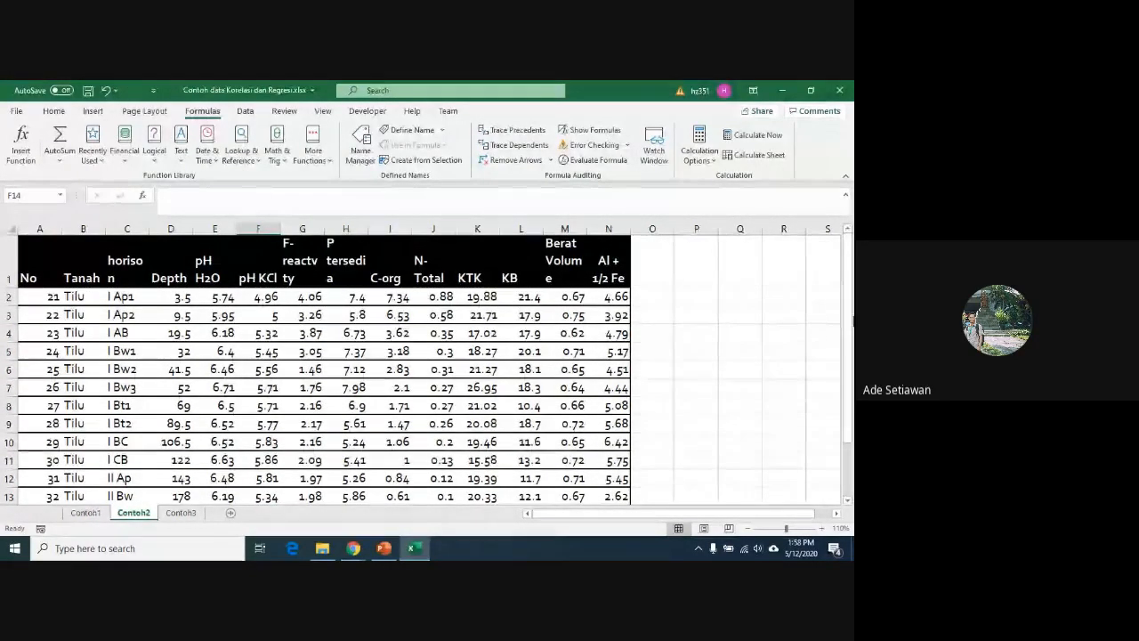
scroll(365, 383, "down", 2)
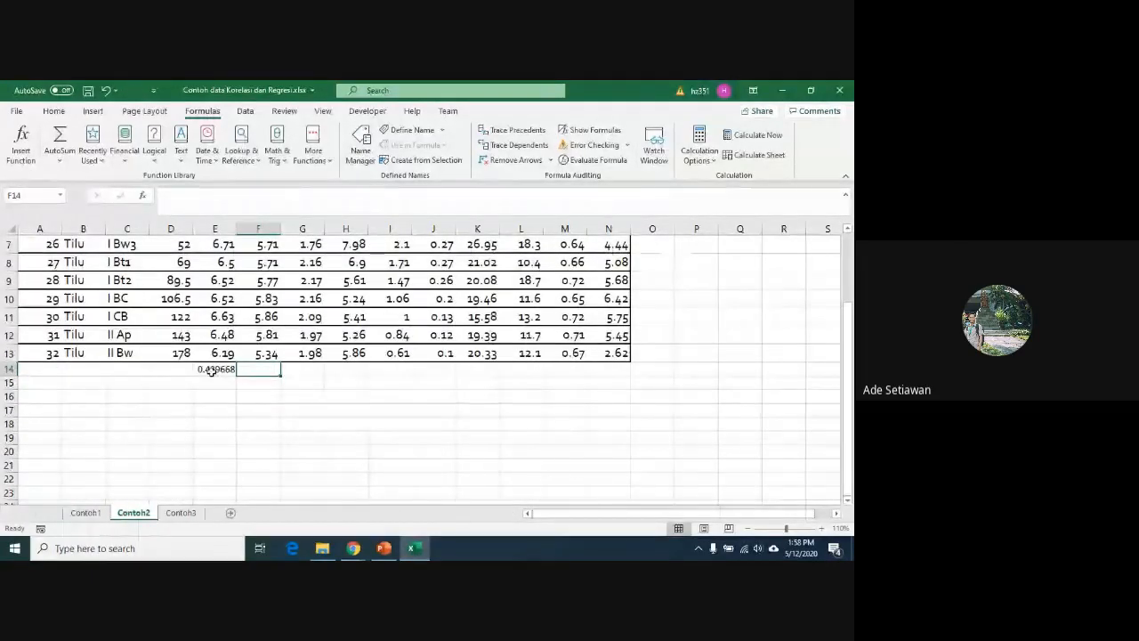
scroll(209, 372, "up", 2)
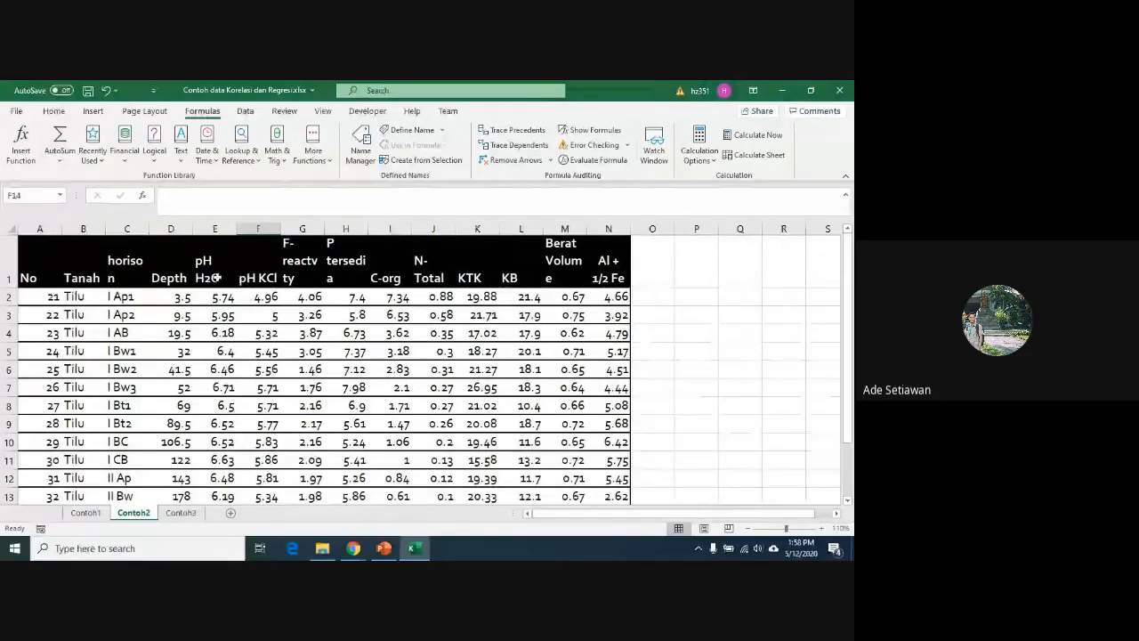
left_click(211, 273)
left_click(394, 278)
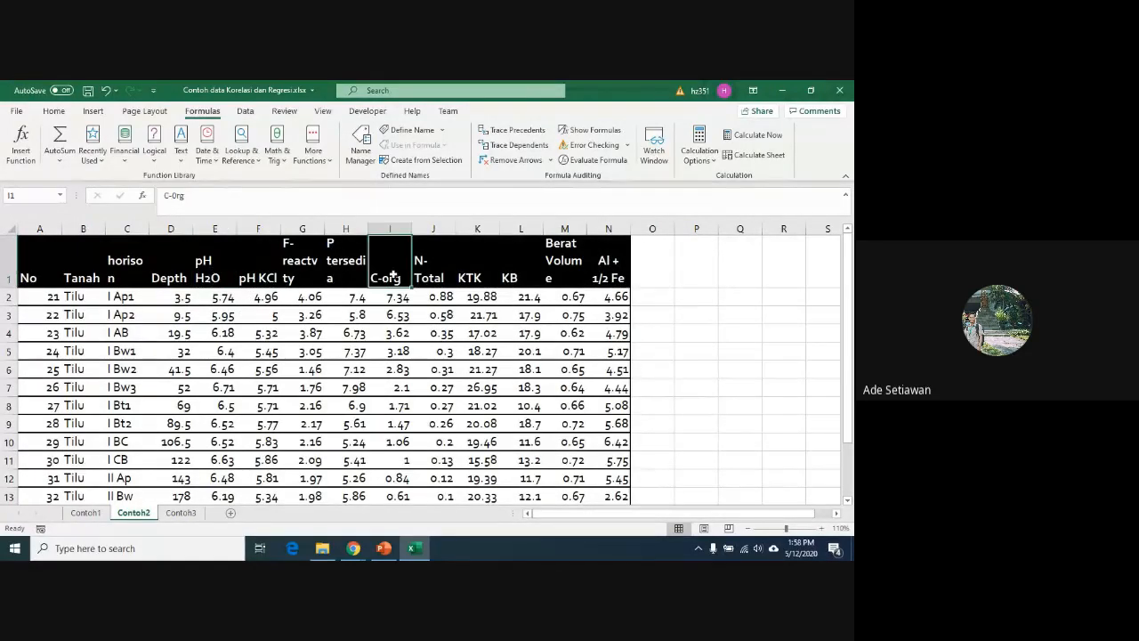
left_click(202, 273)
left_click(433, 277)
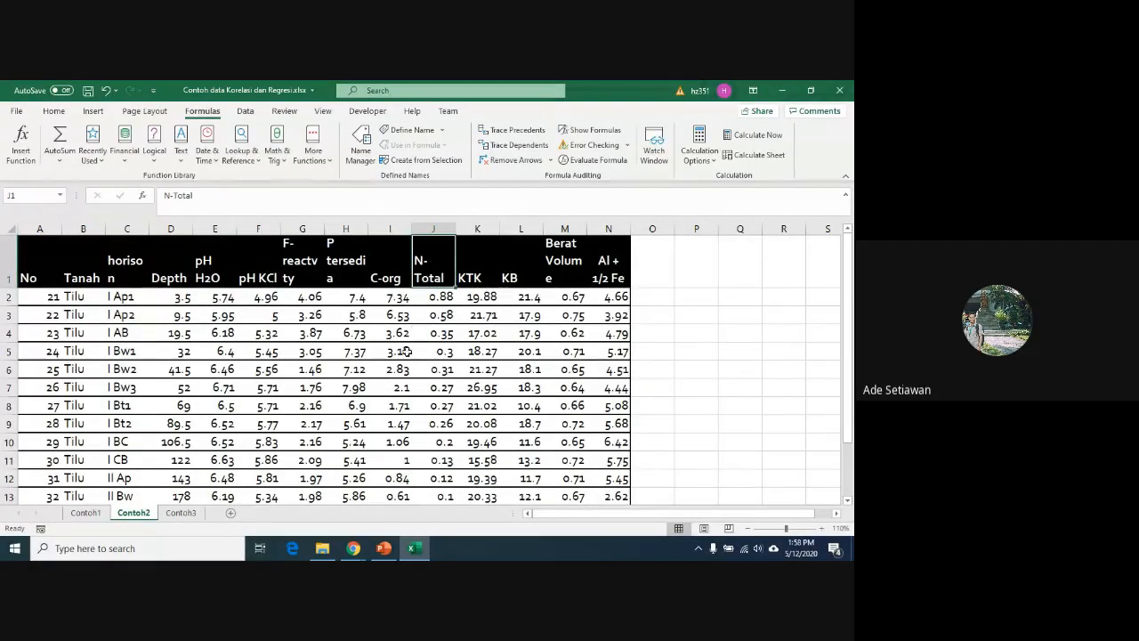
Step: Delete the correlation formula from cell E14 below the pH H2O column
scroll(403, 353, "down", 3)
scroll(403, 354, "up", 1)
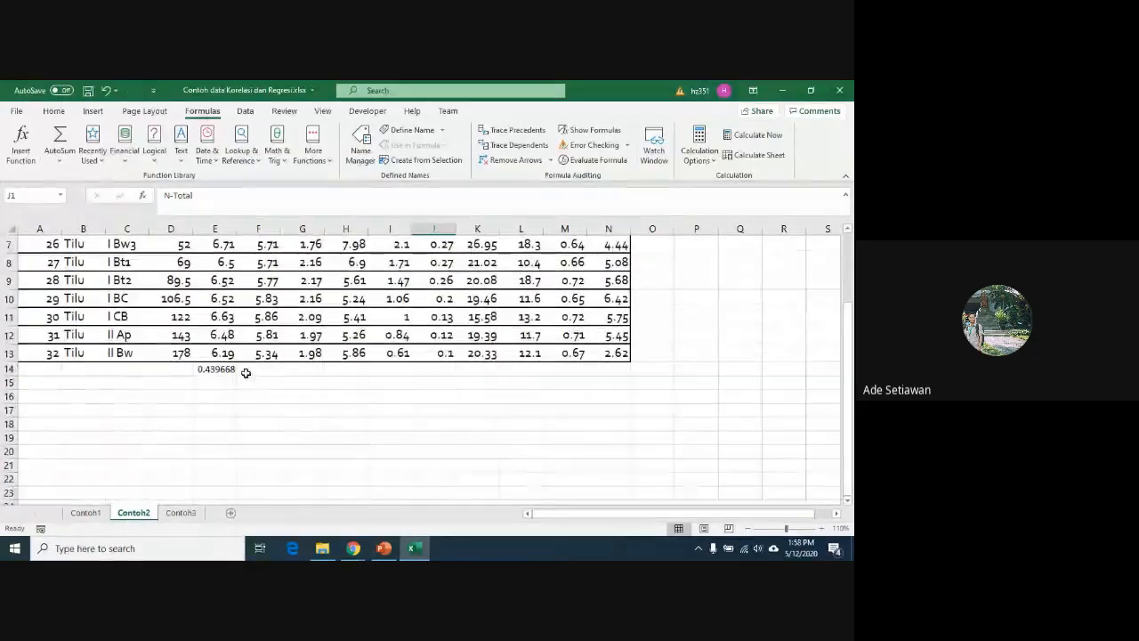
left_click(210, 371)
key("Delete")
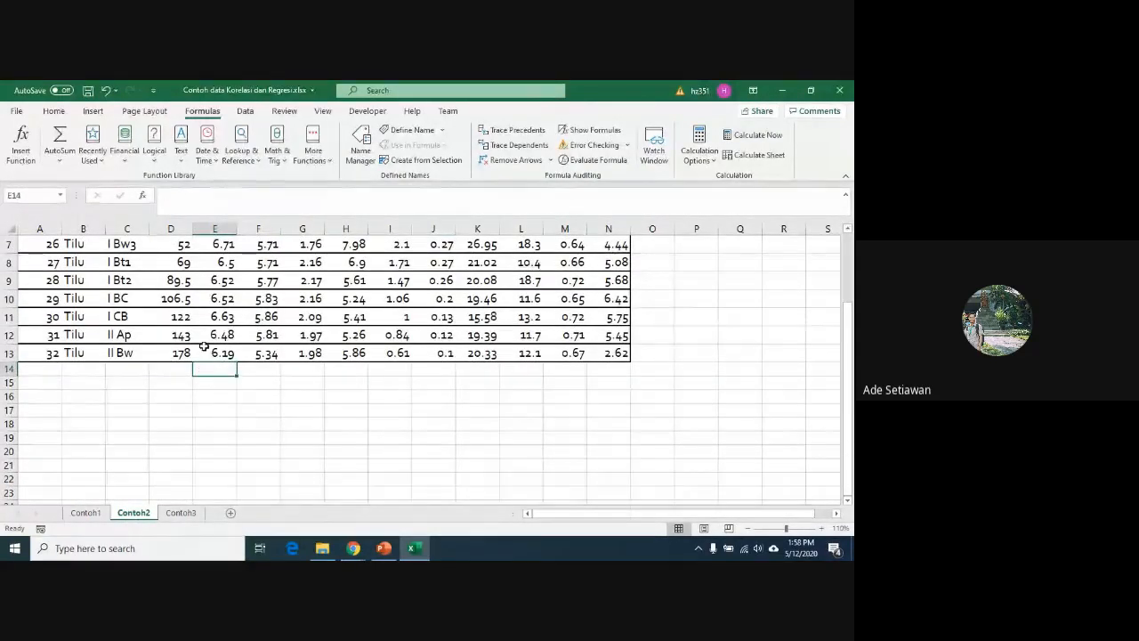
Step: Locate the Data Analysis tool among the data commands
scroll(206, 351, "up", 2)
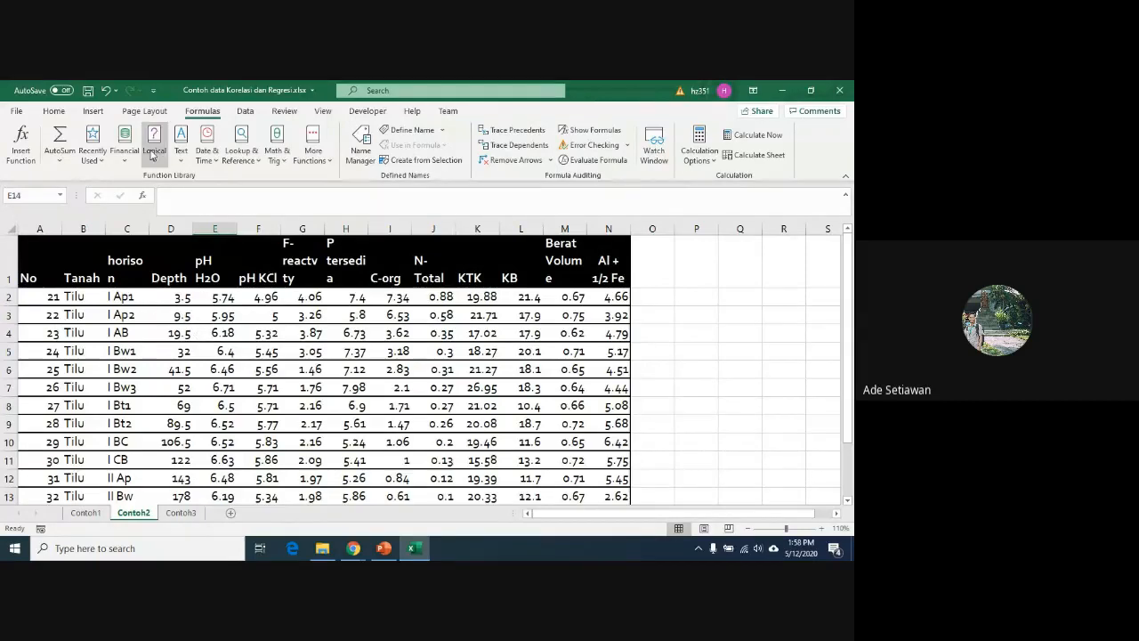
left_click(245, 111)
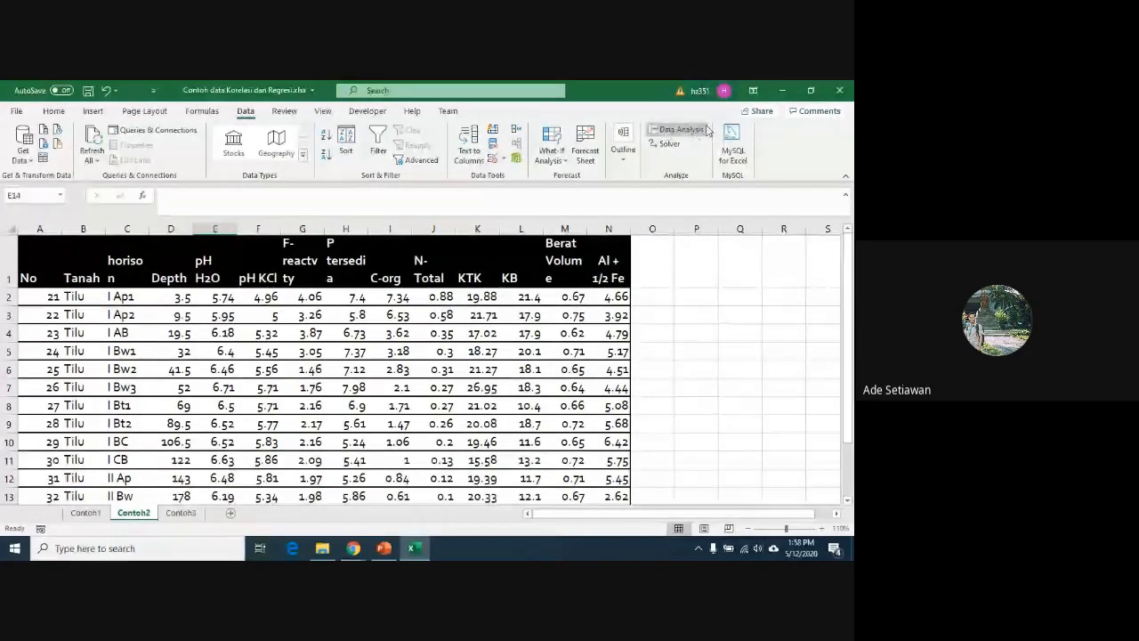
left_click(674, 132)
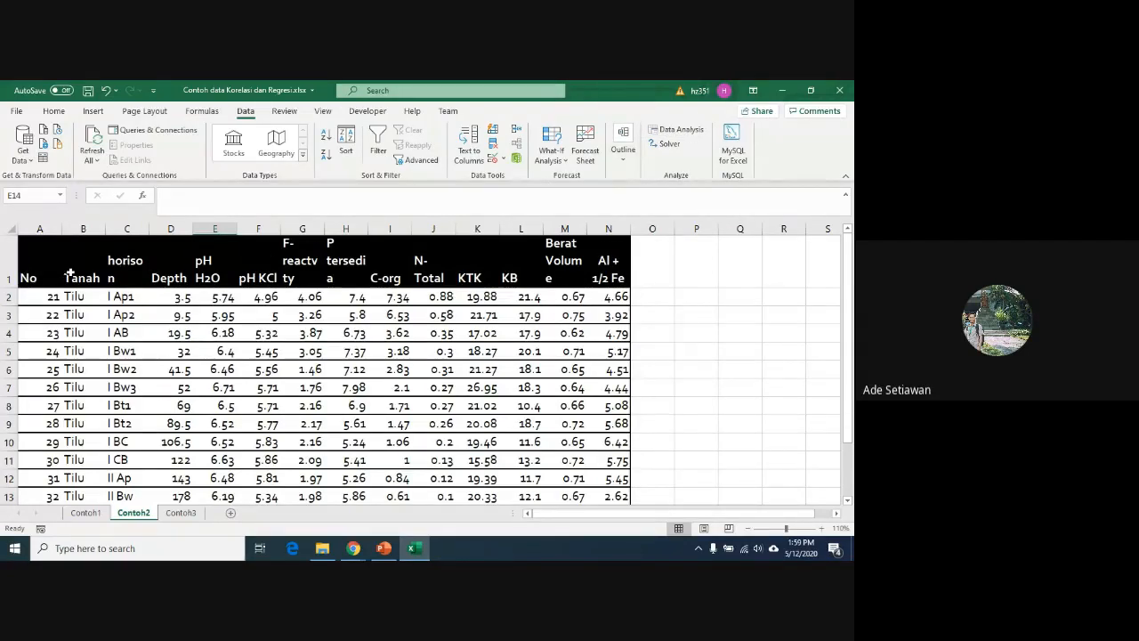
left_click(79, 281)
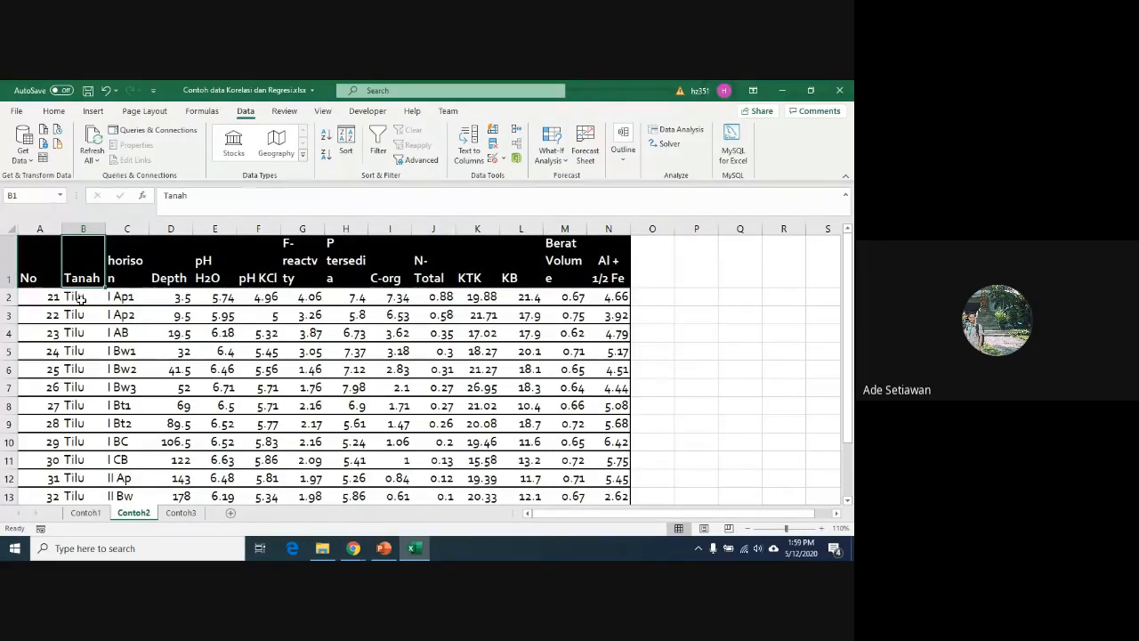
key("alt+t")
key("Escape")
left_click(139, 314)
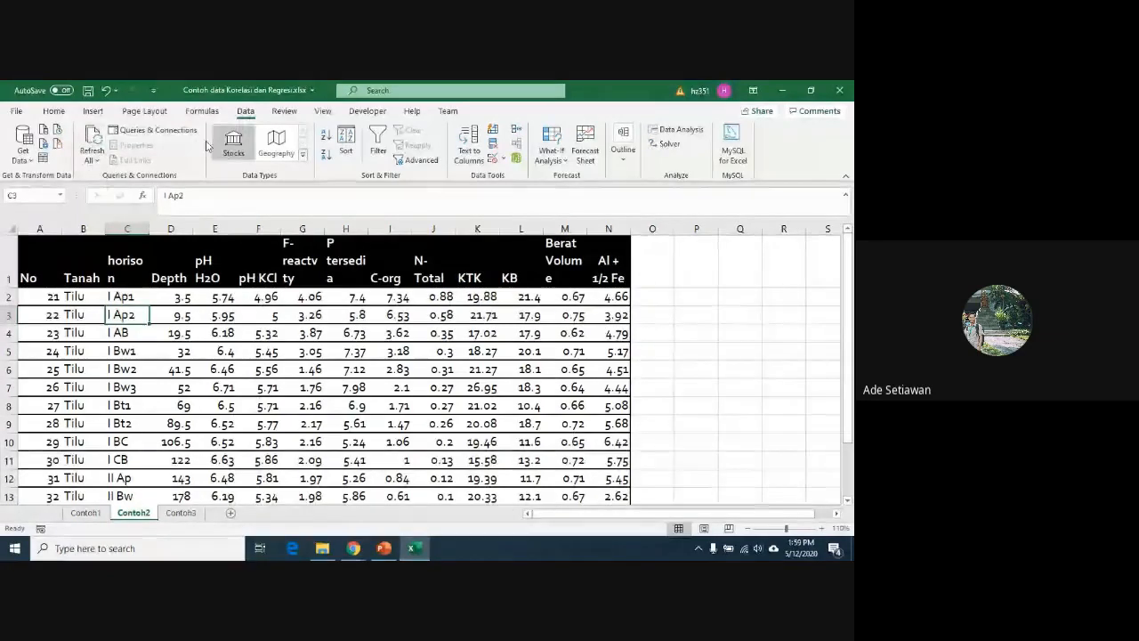
left_click(16, 111)
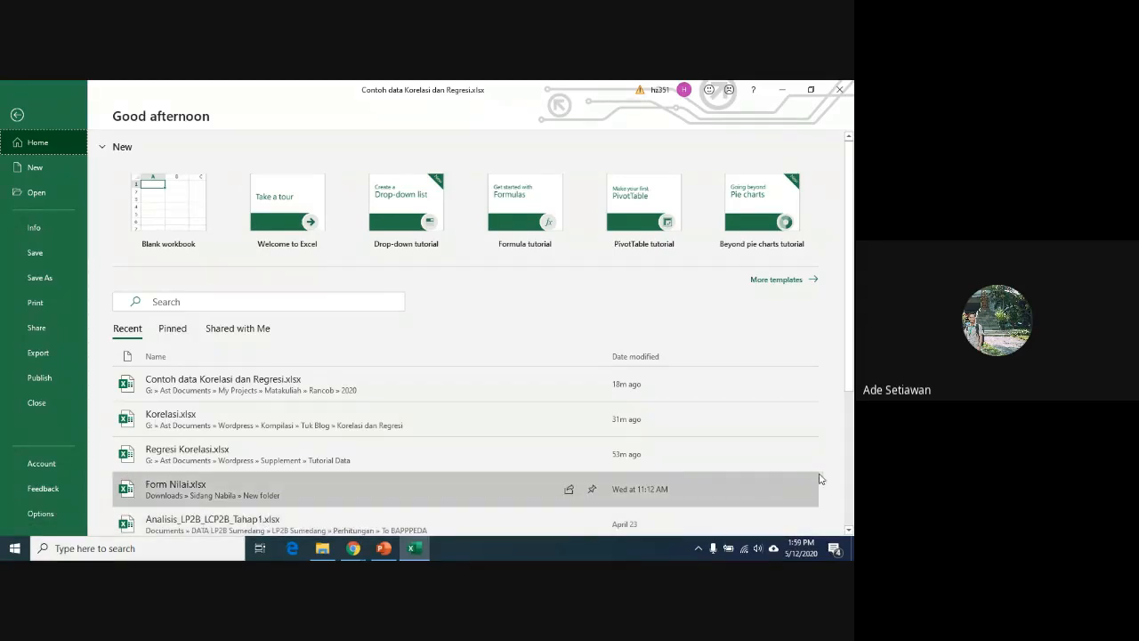
scroll(850, 364, "down", 1)
scroll(851, 364, "down", 2)
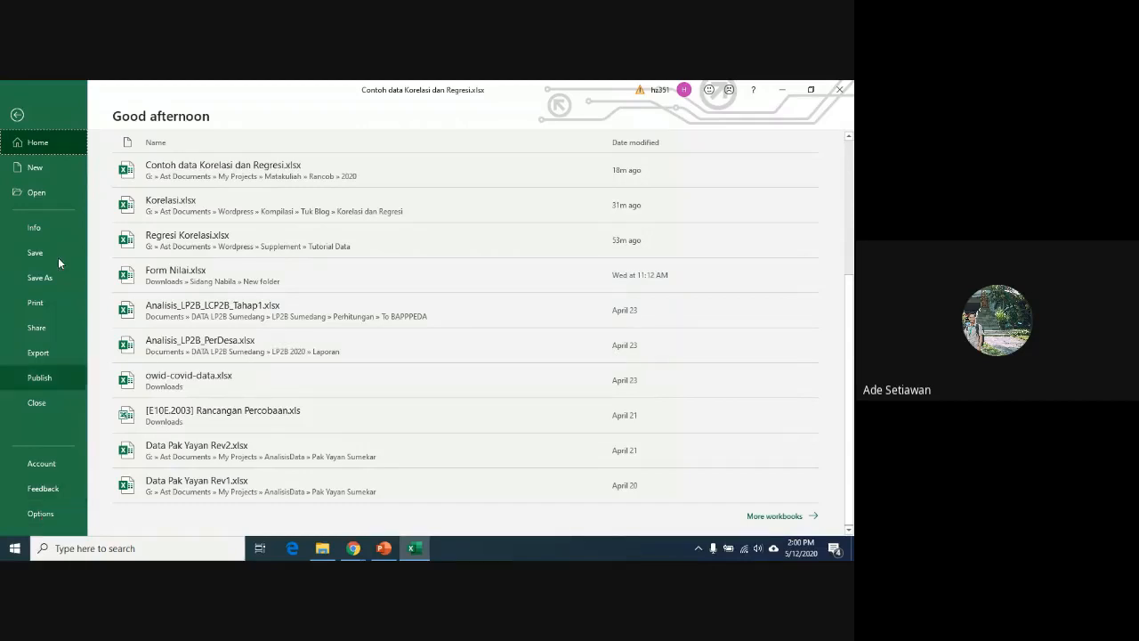
key("Escape")
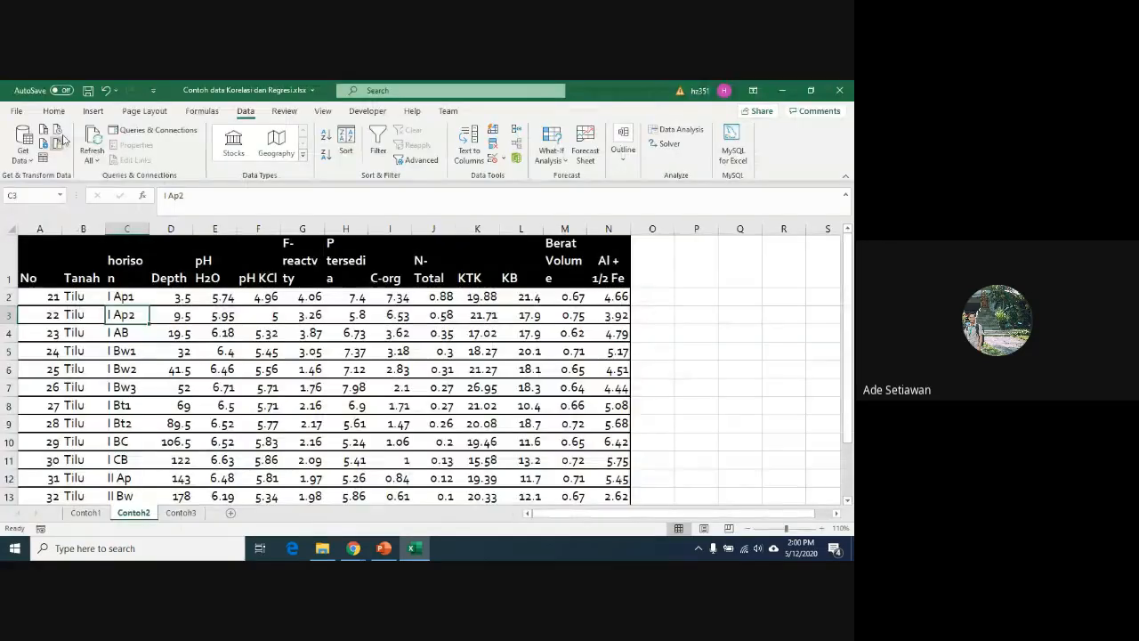
left_click(255, 266)
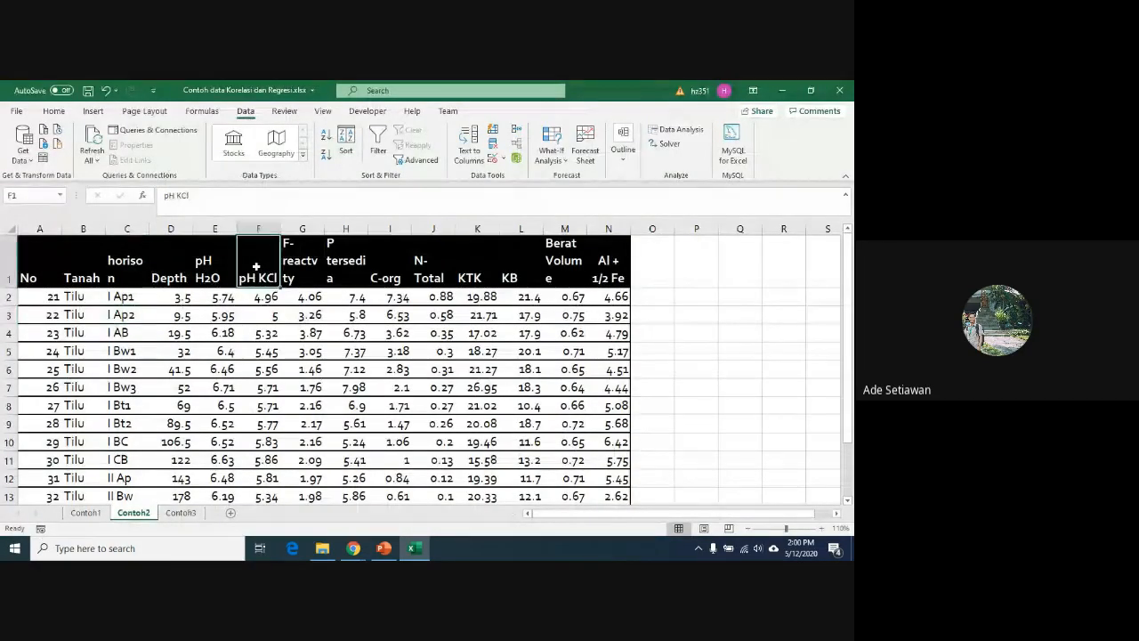
key("alt")
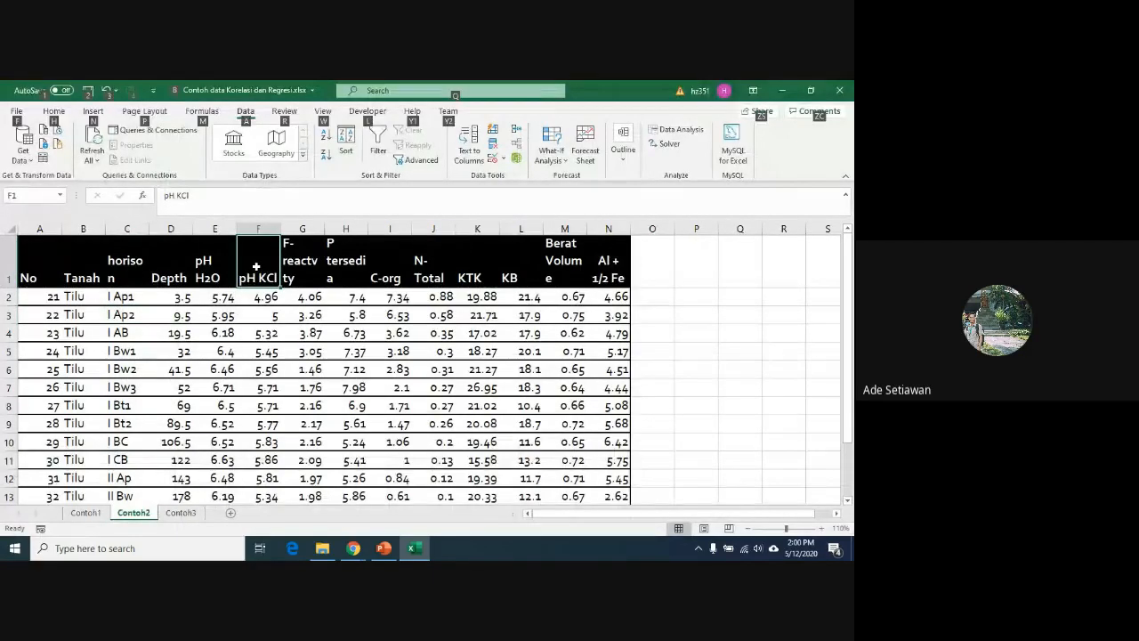
key("t")
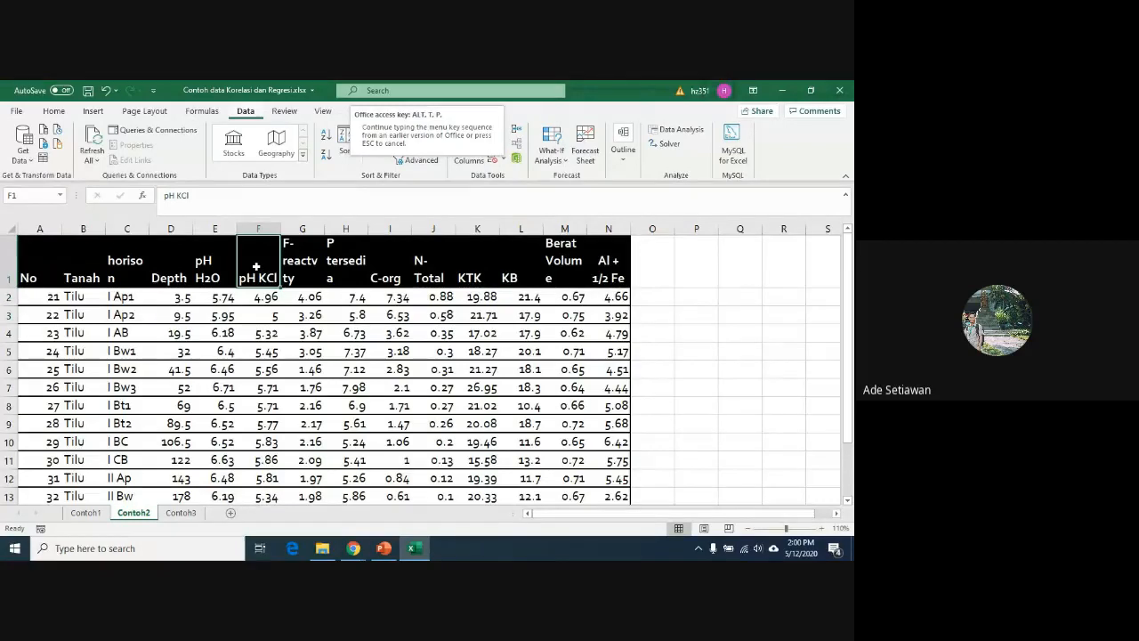
key("Escape")
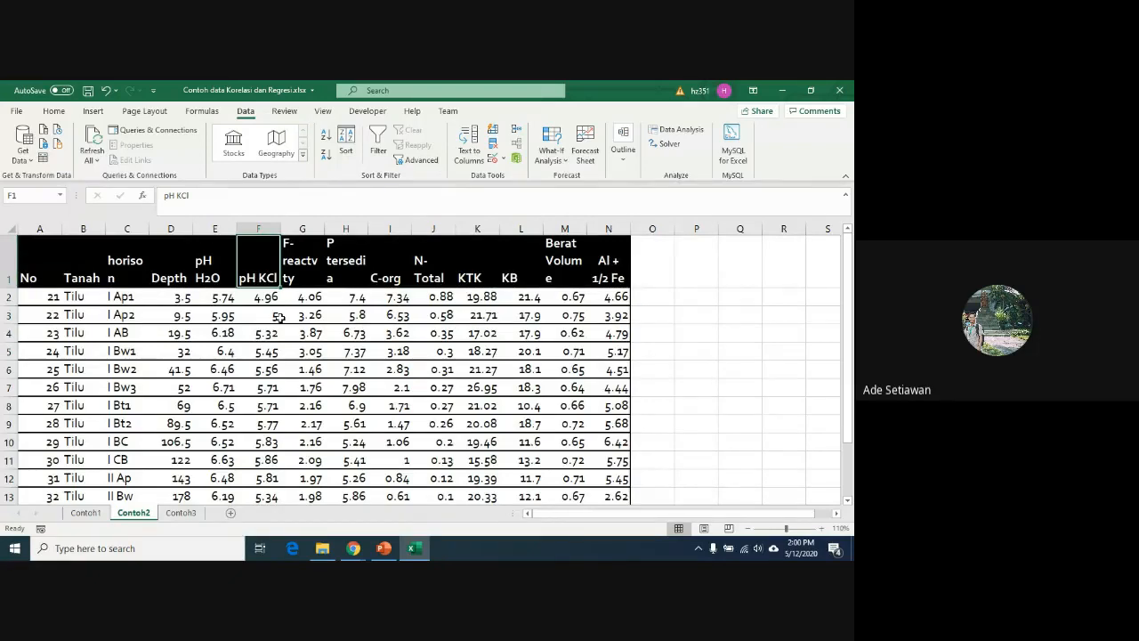
Step: Open the Excel Add-ins manager from the Add-ins page of Excel Options
left_click(17, 111)
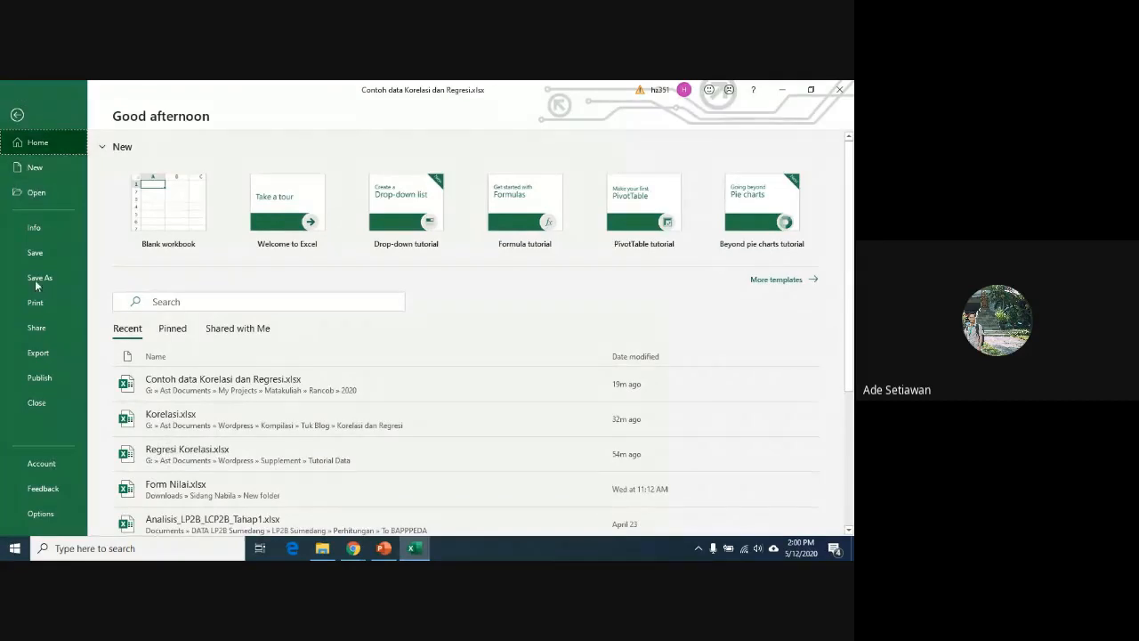
left_click(33, 517)
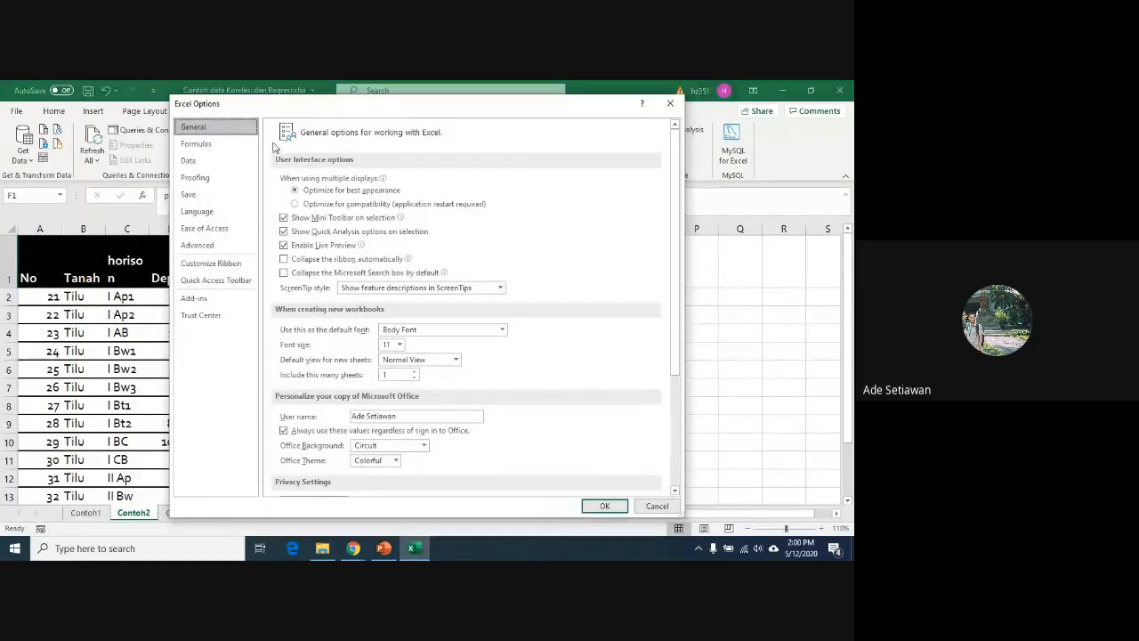
mouse_move(392, 259)
left_click(211, 246)
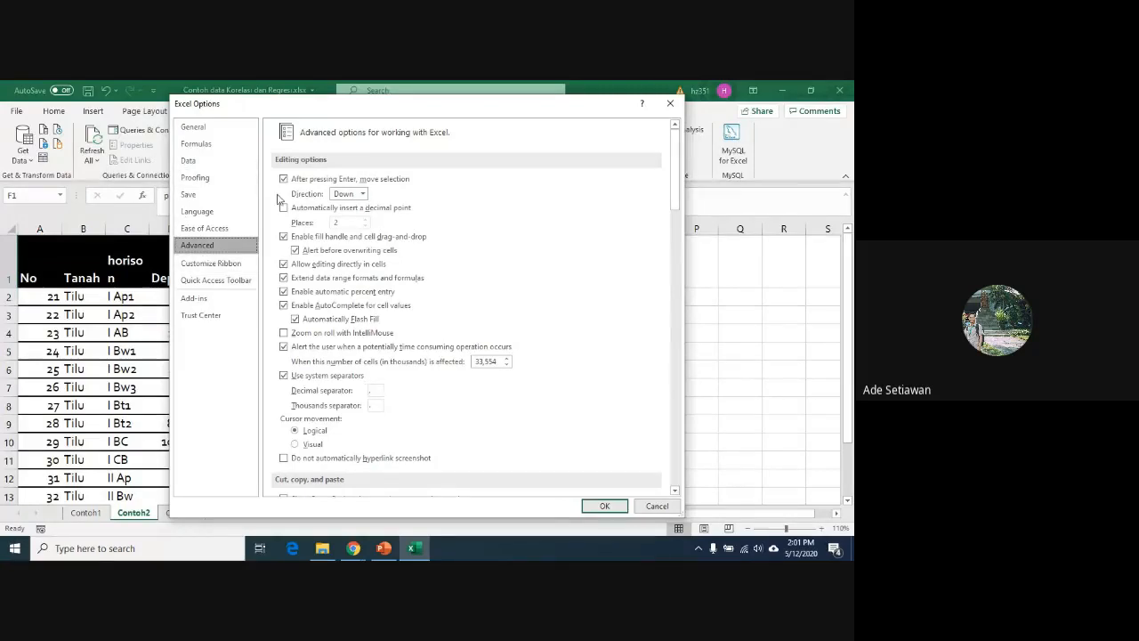
left_click(194, 300)
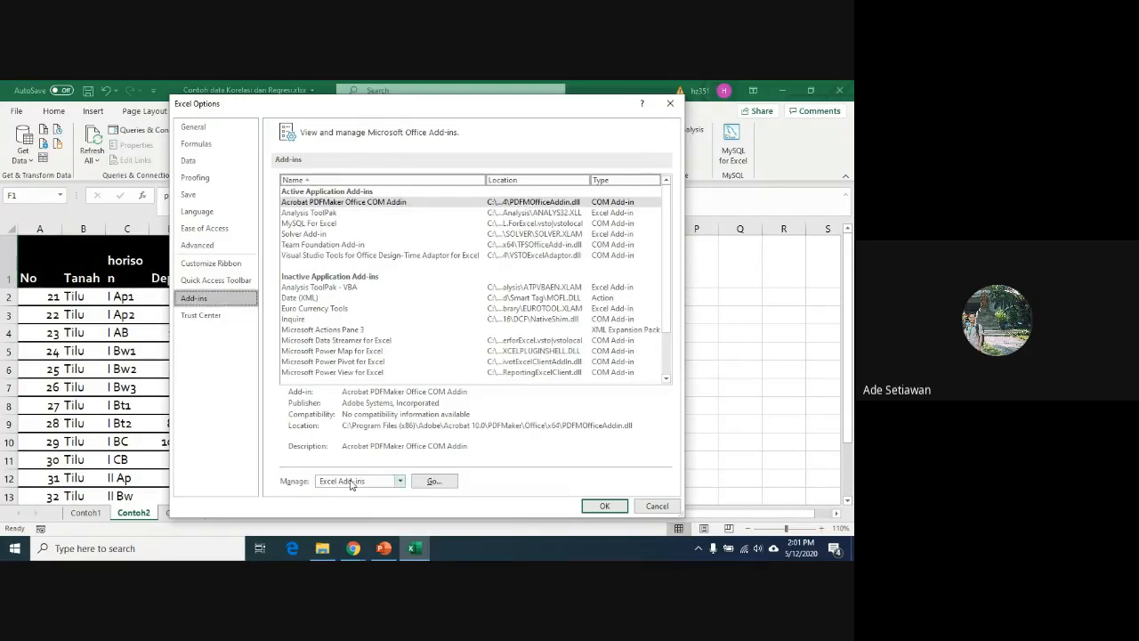
left_click(401, 481)
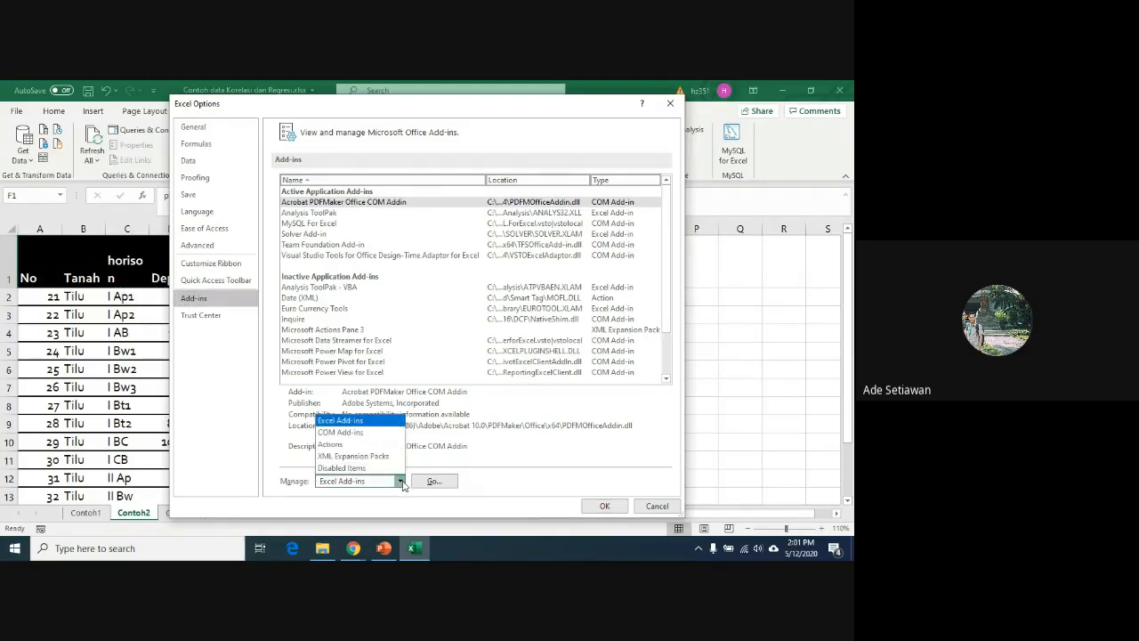
left_click(399, 486)
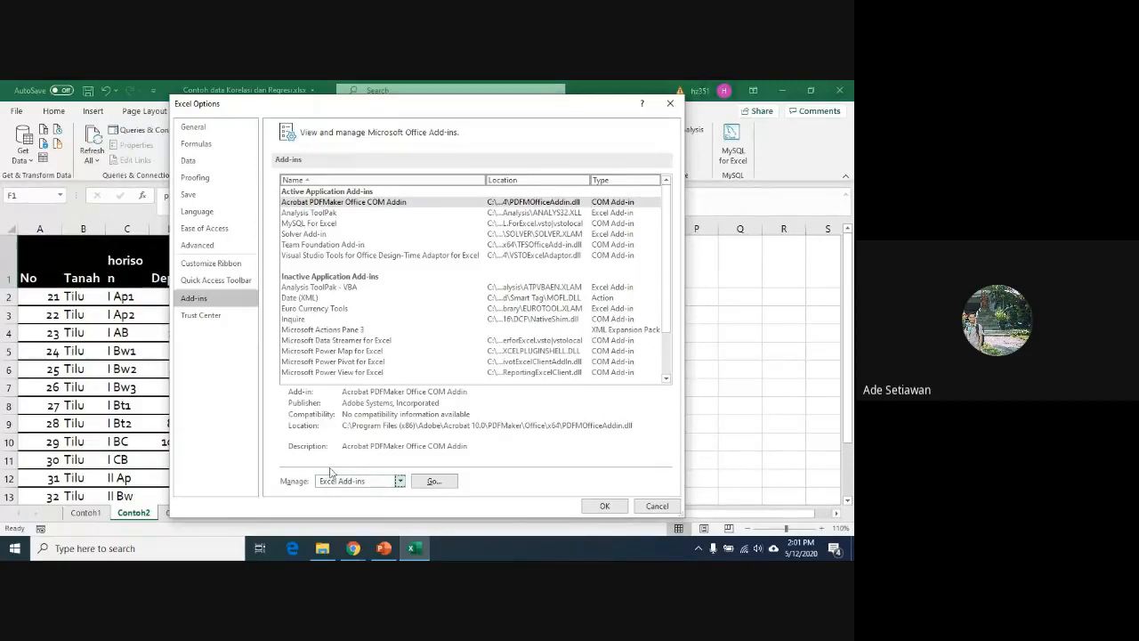
left_click(434, 484)
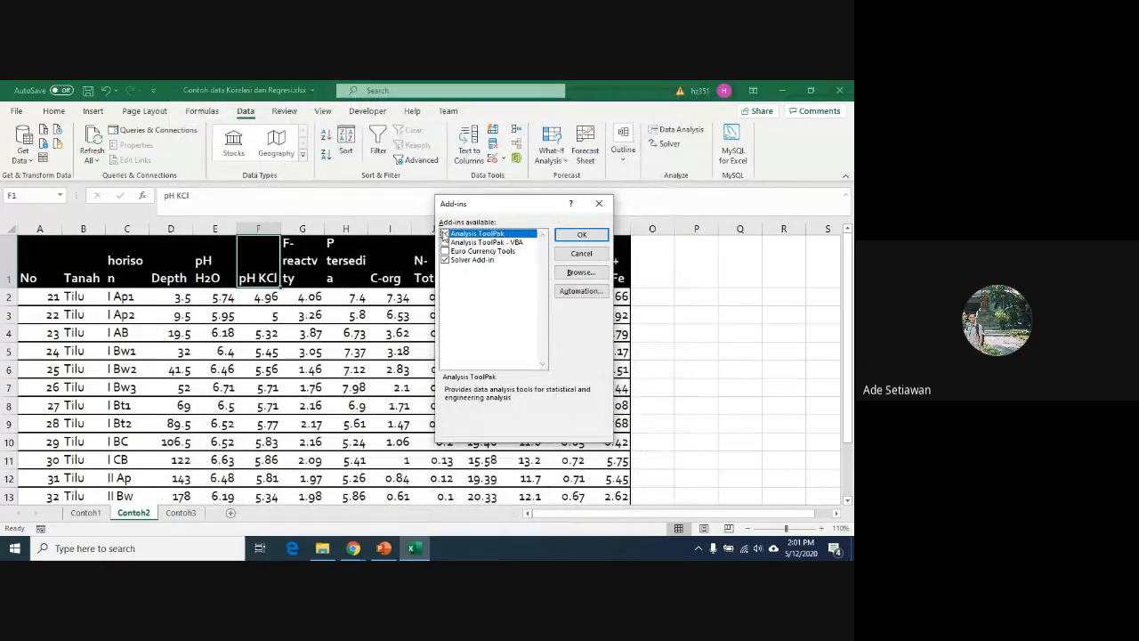
Step: Enable the Analysis ToolPak add-in and apply the add-in selection
left_click(445, 234)
left_click(445, 242)
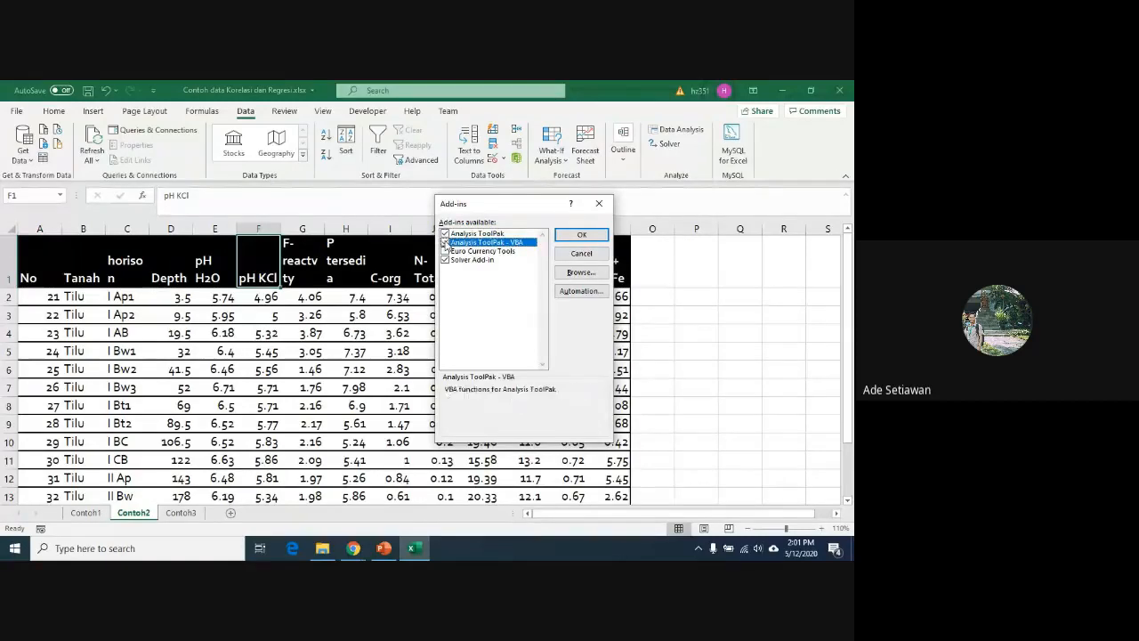
left_click(459, 235)
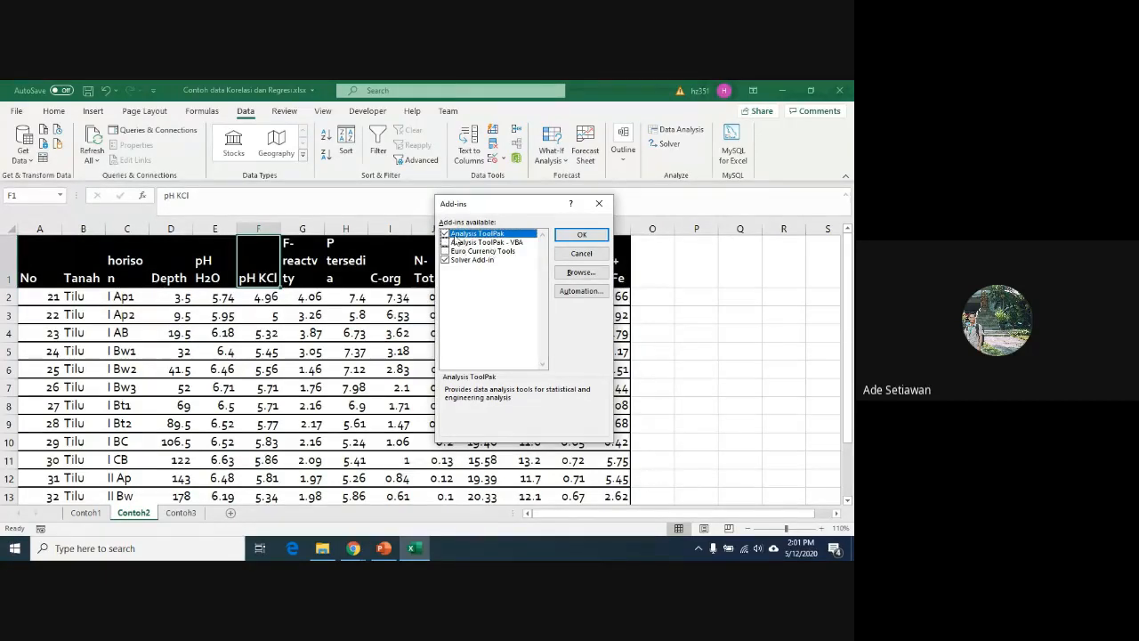
left_click(583, 235)
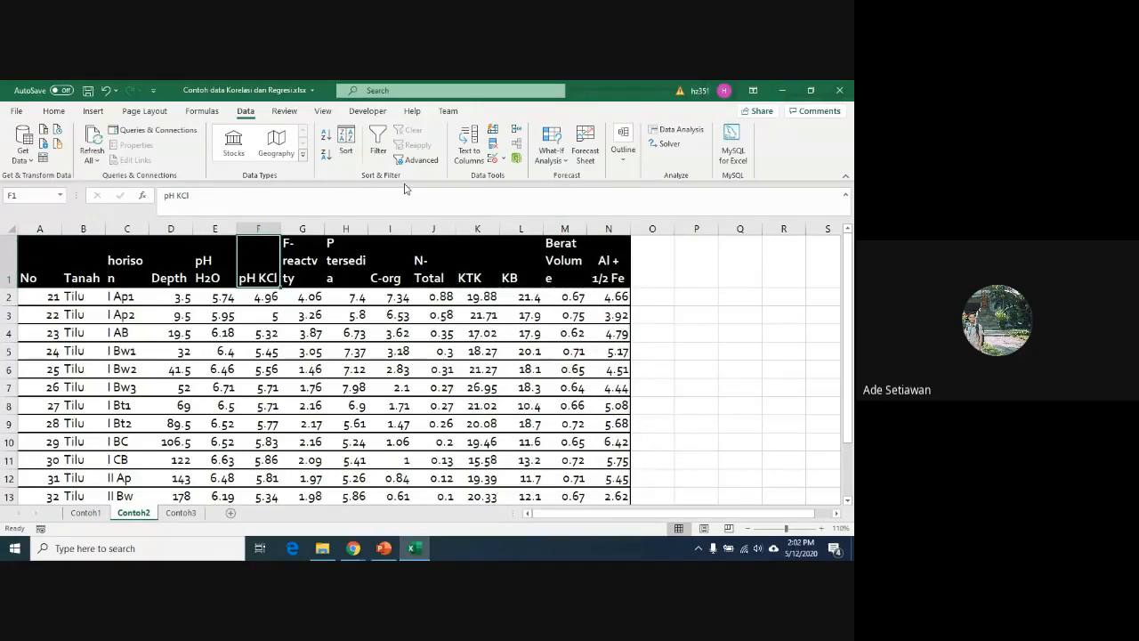
left_click(54, 111)
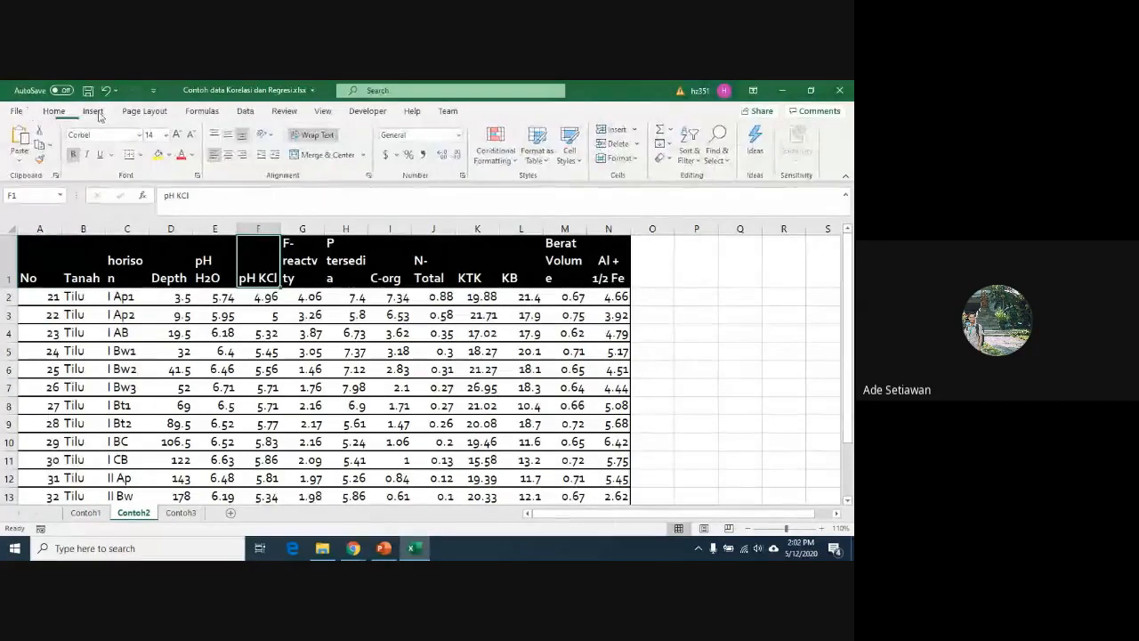
left_click(94, 111)
left_click(144, 111)
left_click(202, 111)
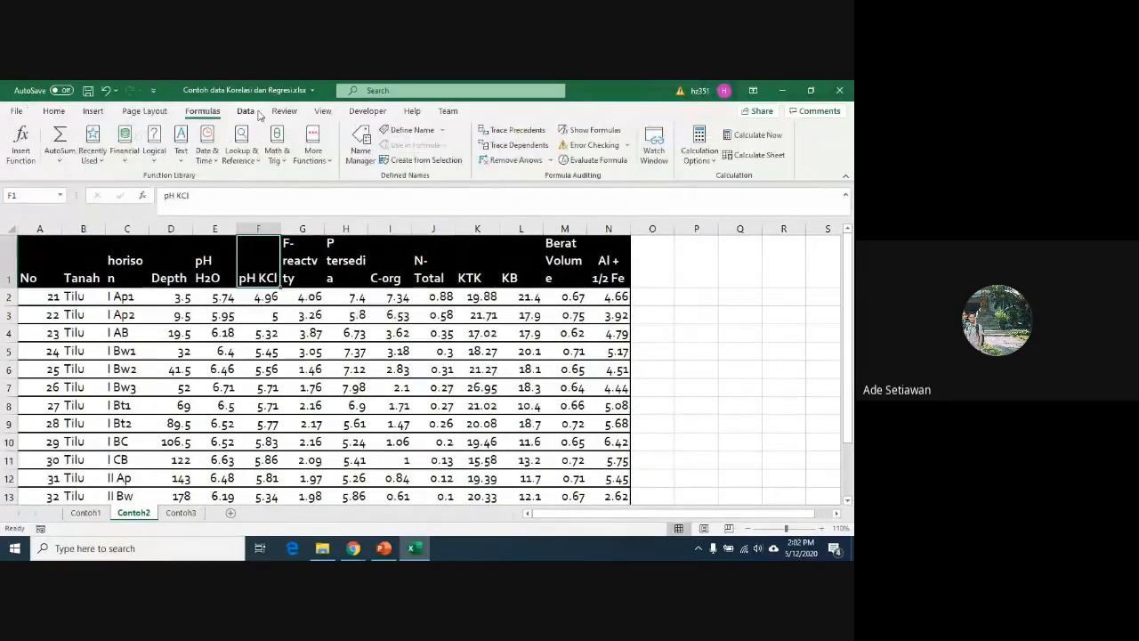
left_click(256, 113)
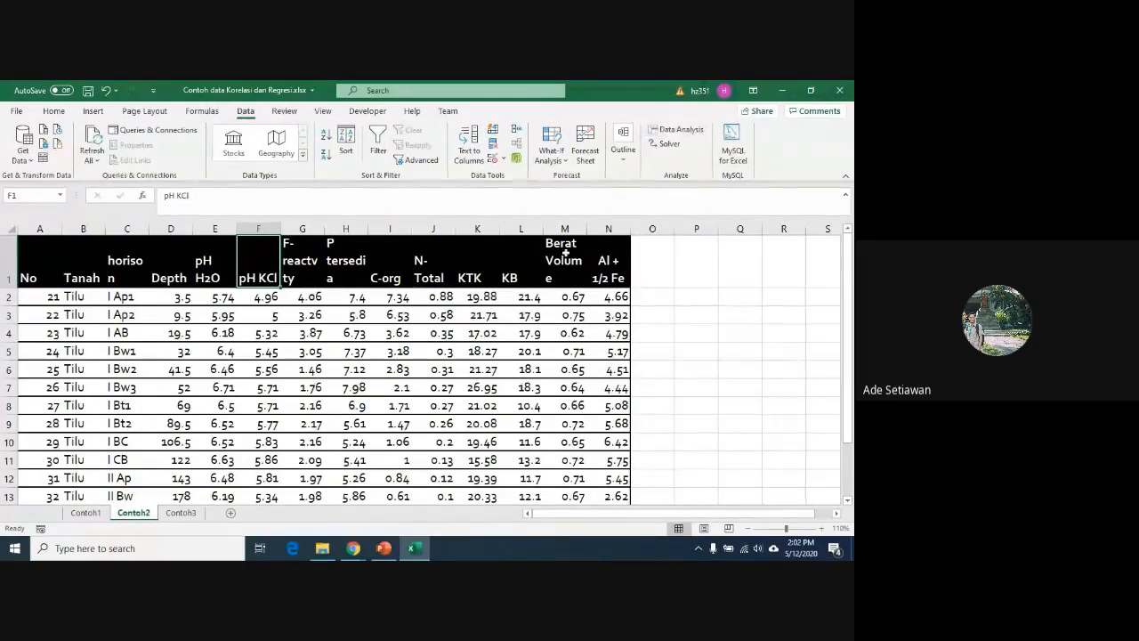
left_click(18, 112)
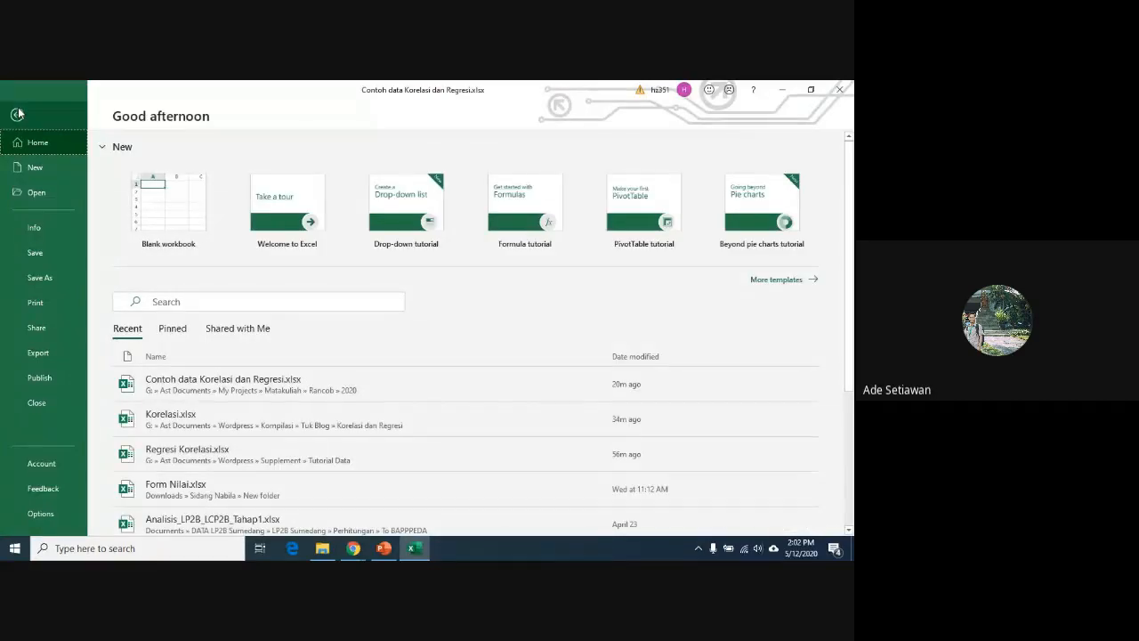
left_click(17, 113)
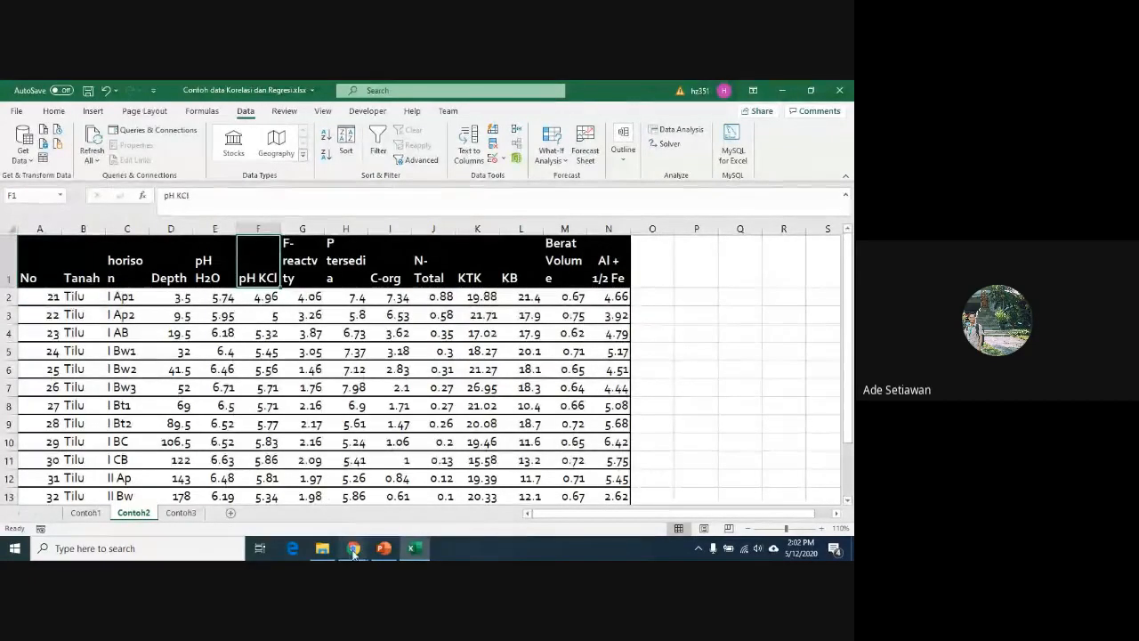
Step: Switch to the Google Meet call in Chrome and read the participants' replies in the meeting chat
mouse_move(353, 548)
left_click(299, 485)
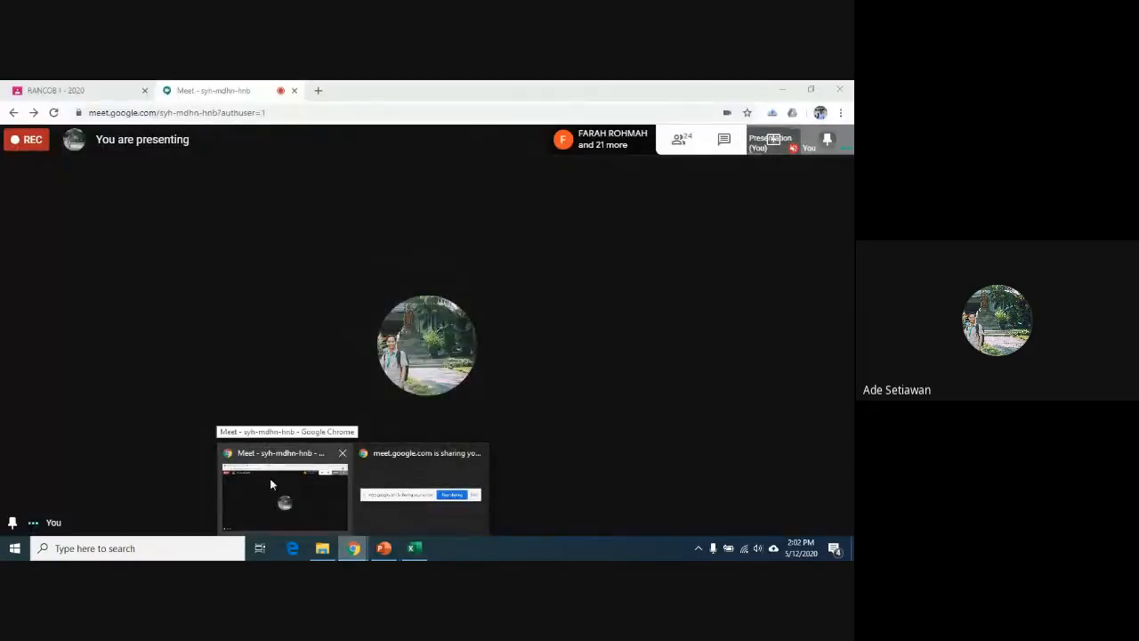
left_click(270, 481)
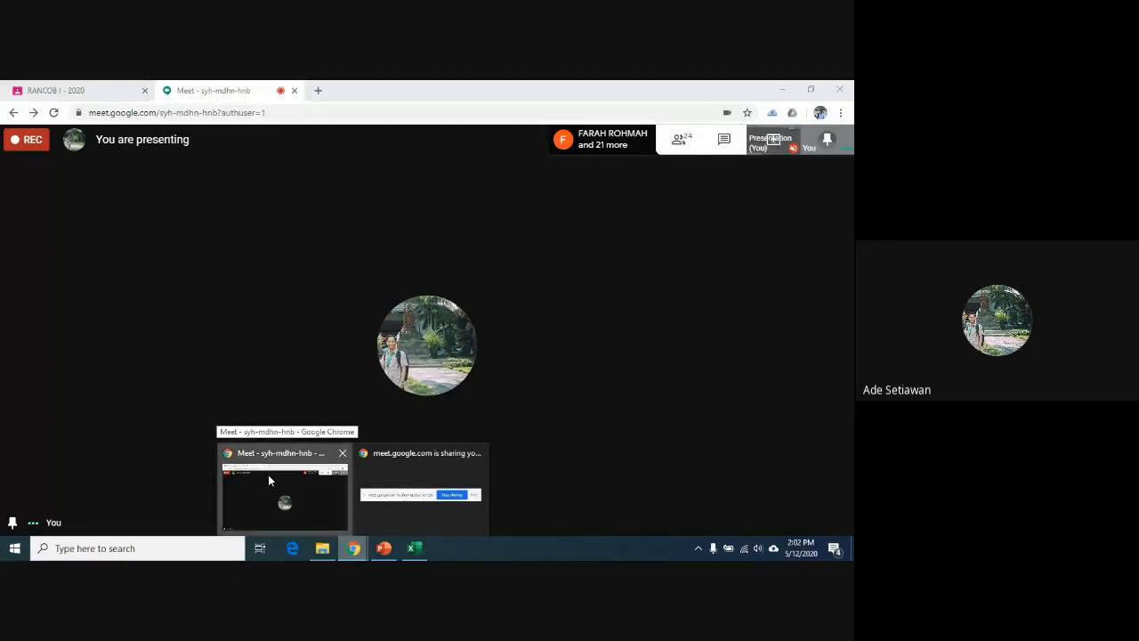
left_click(677, 144)
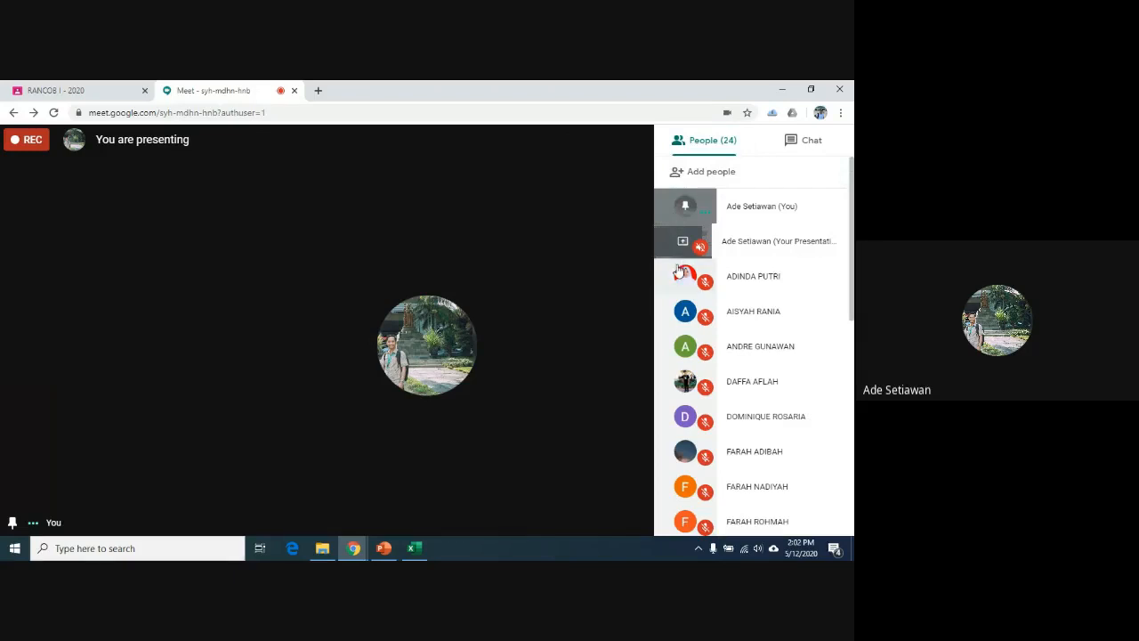
left_click(318, 323)
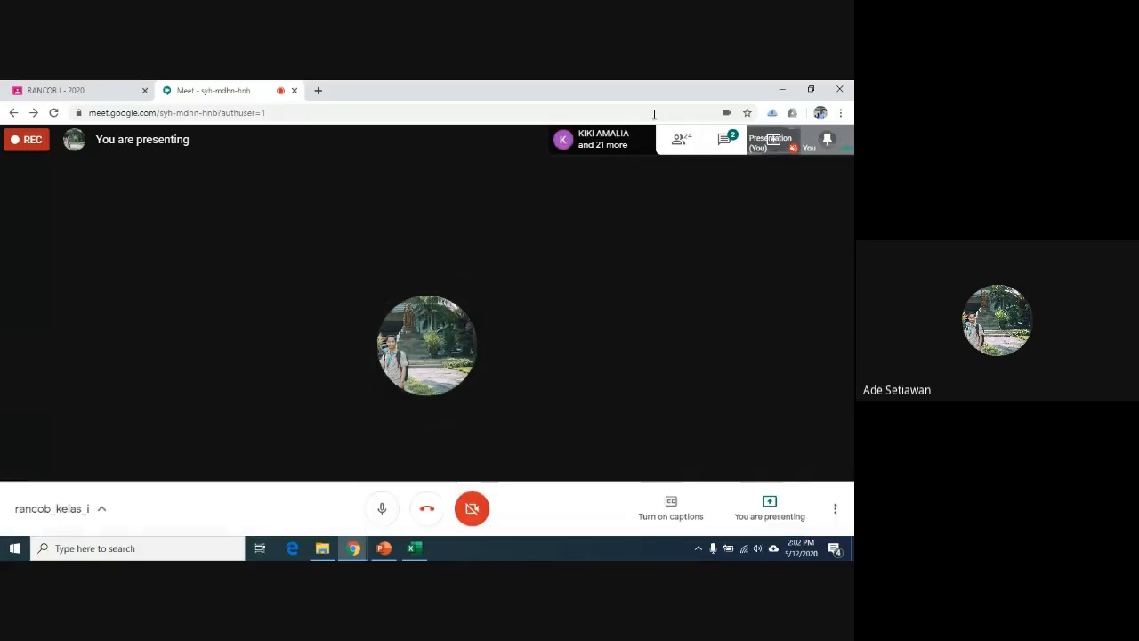
left_click(722, 146)
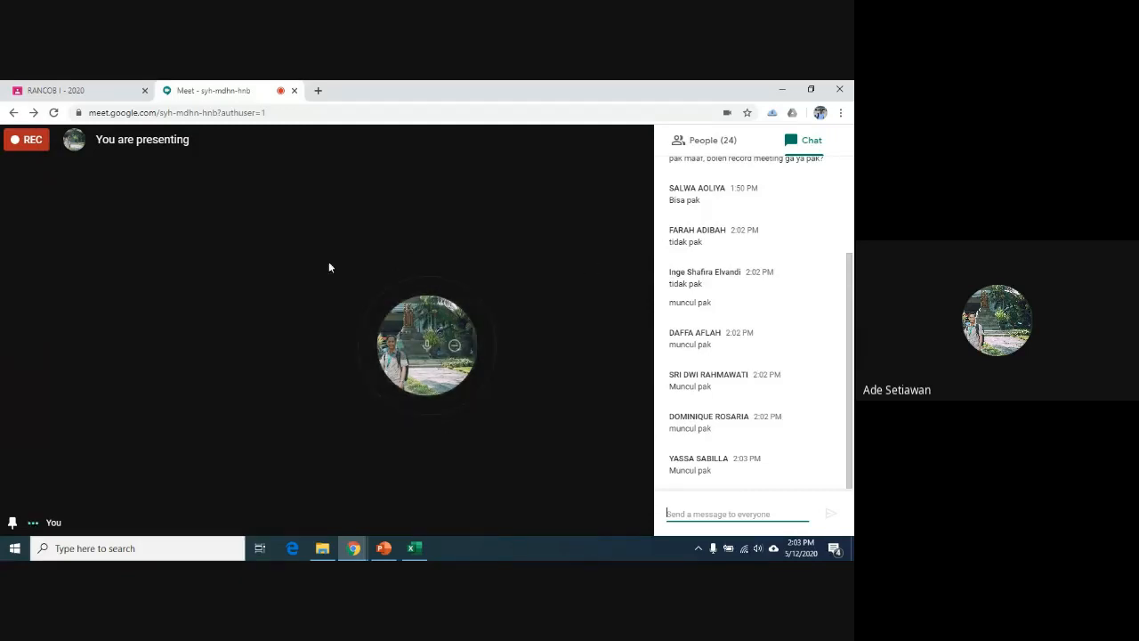
Step: Return to the Excel workbook and bring up the Contoh1 sheet with the age, weight and systolic pressure data
left_click(415, 548)
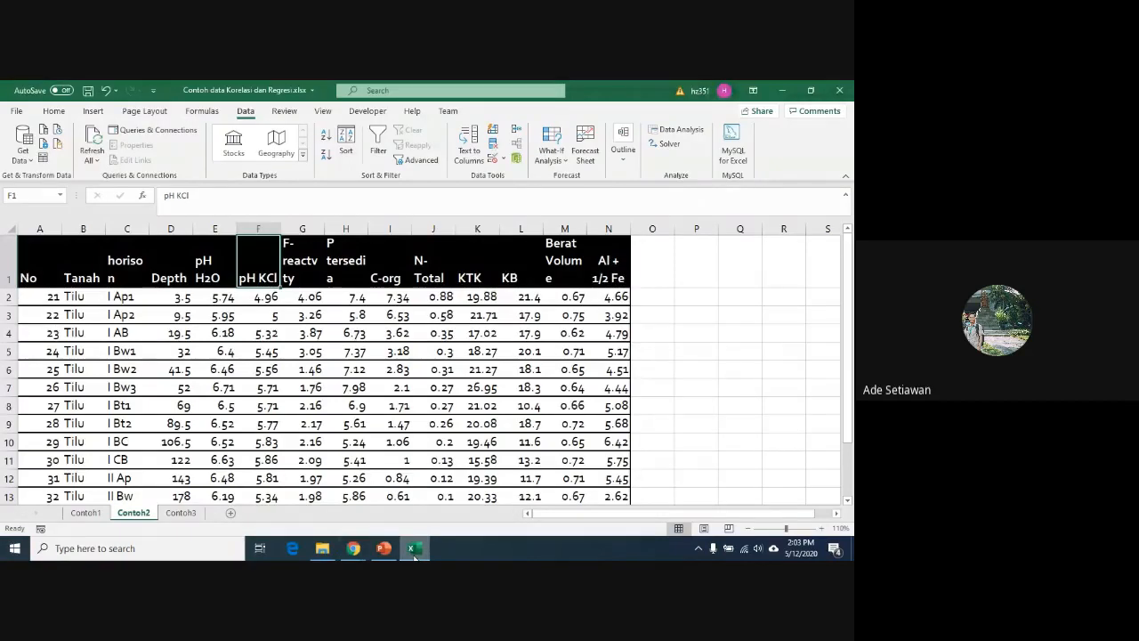
left_click(108, 269)
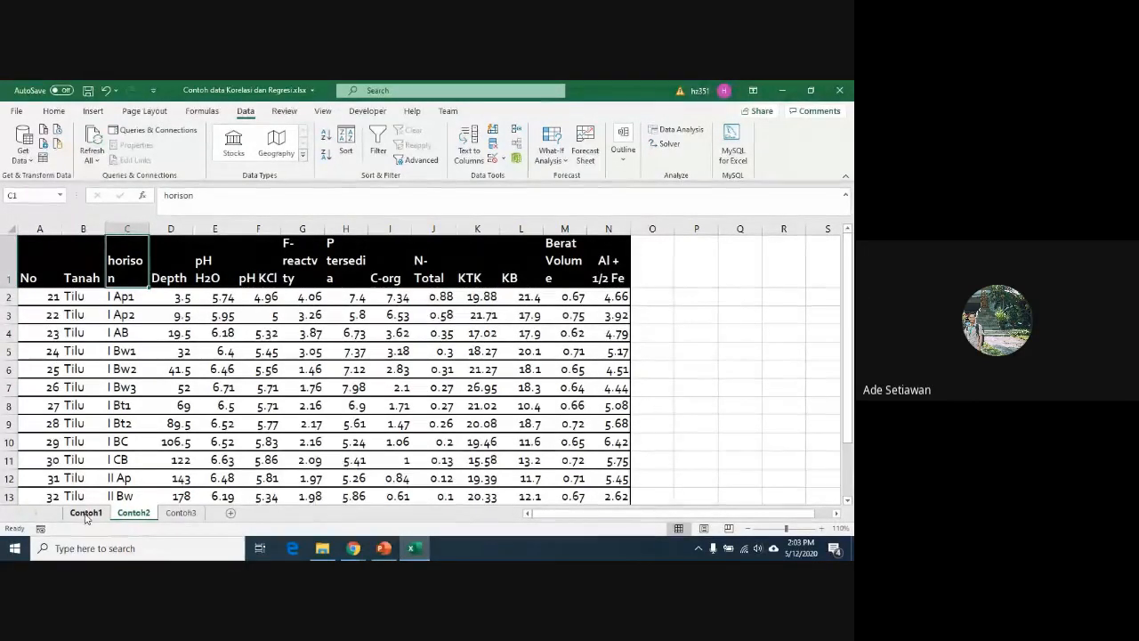
left_click(86, 516)
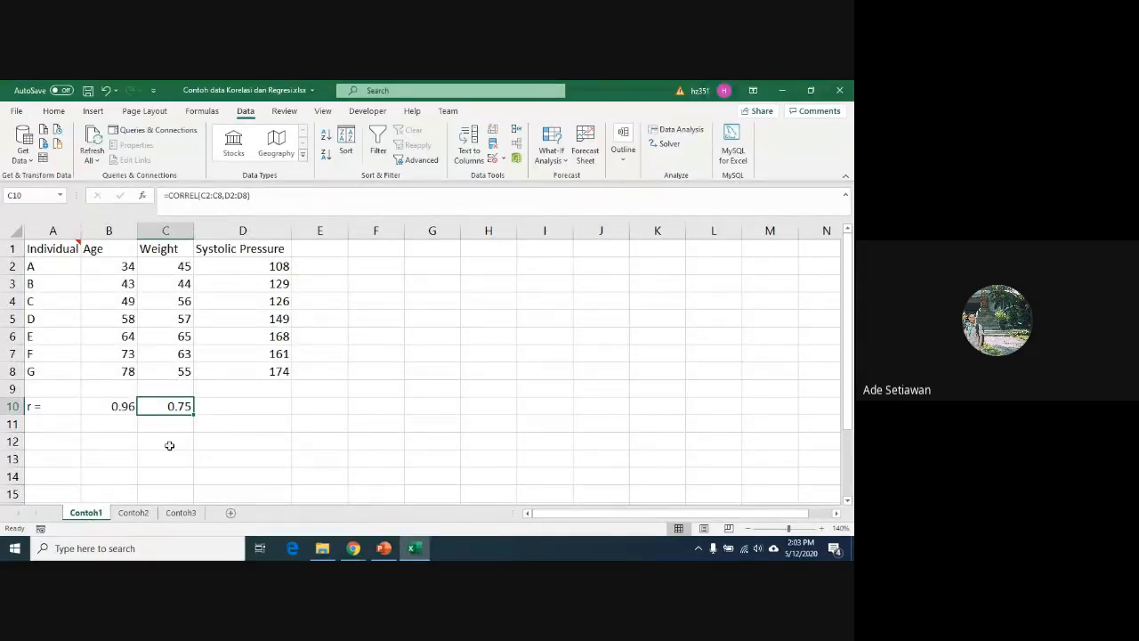
left_click(134, 513)
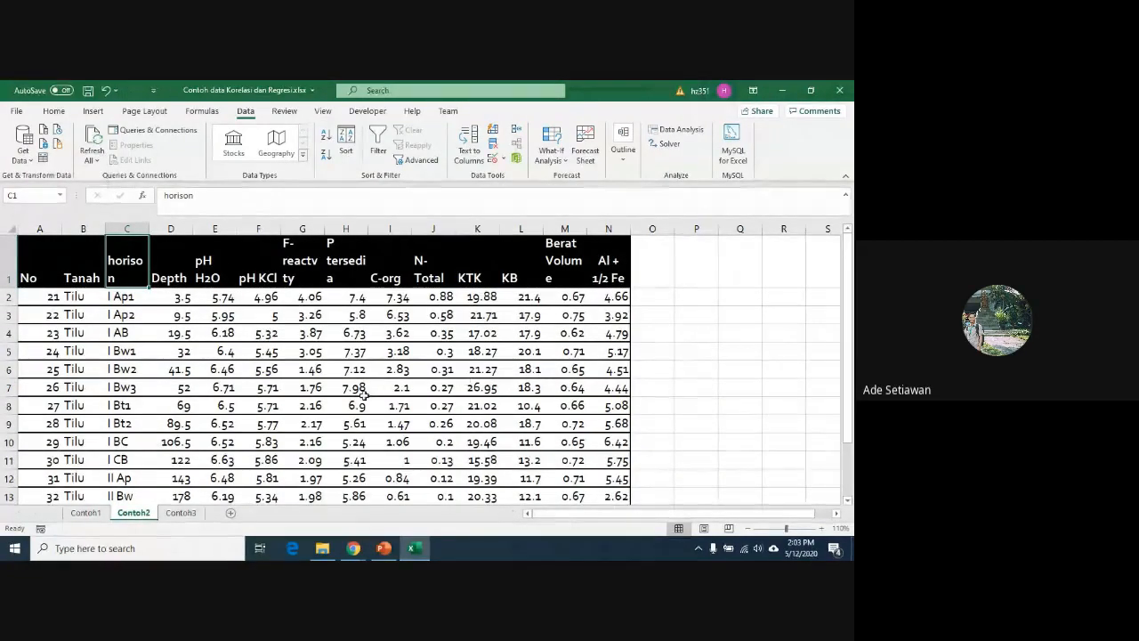
left_click(85, 514)
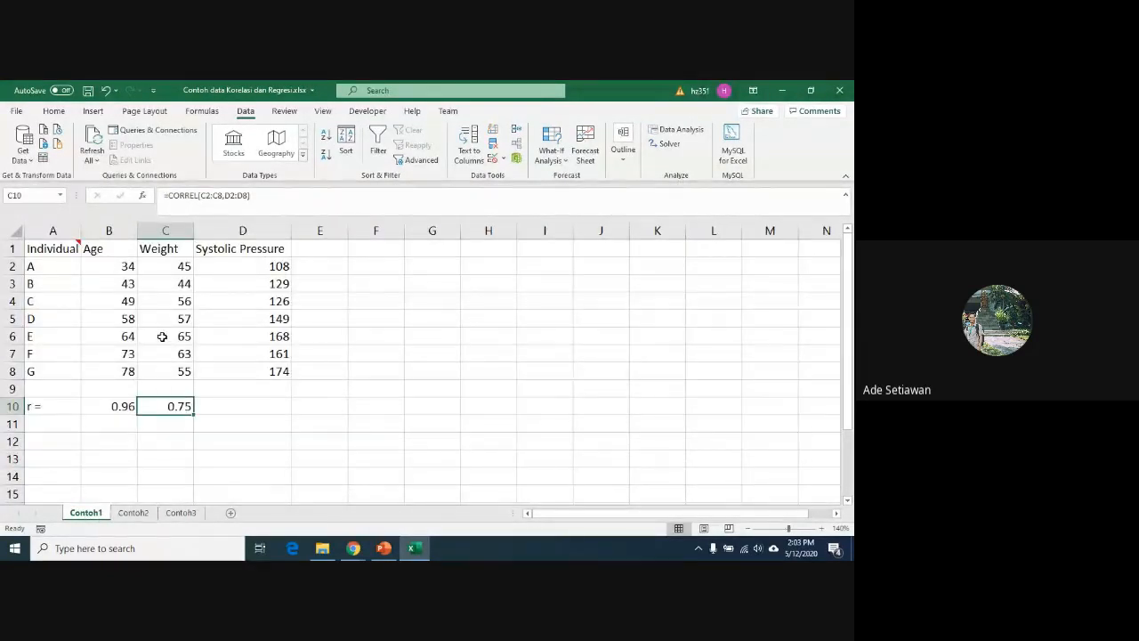
left_click(121, 318)
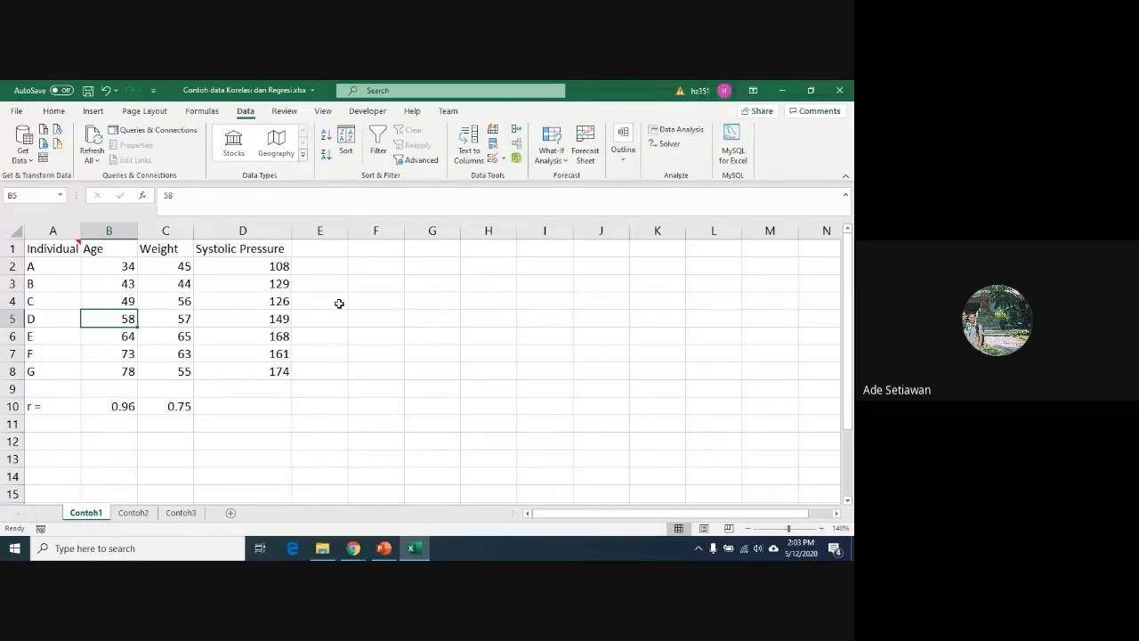
left_click(111, 296)
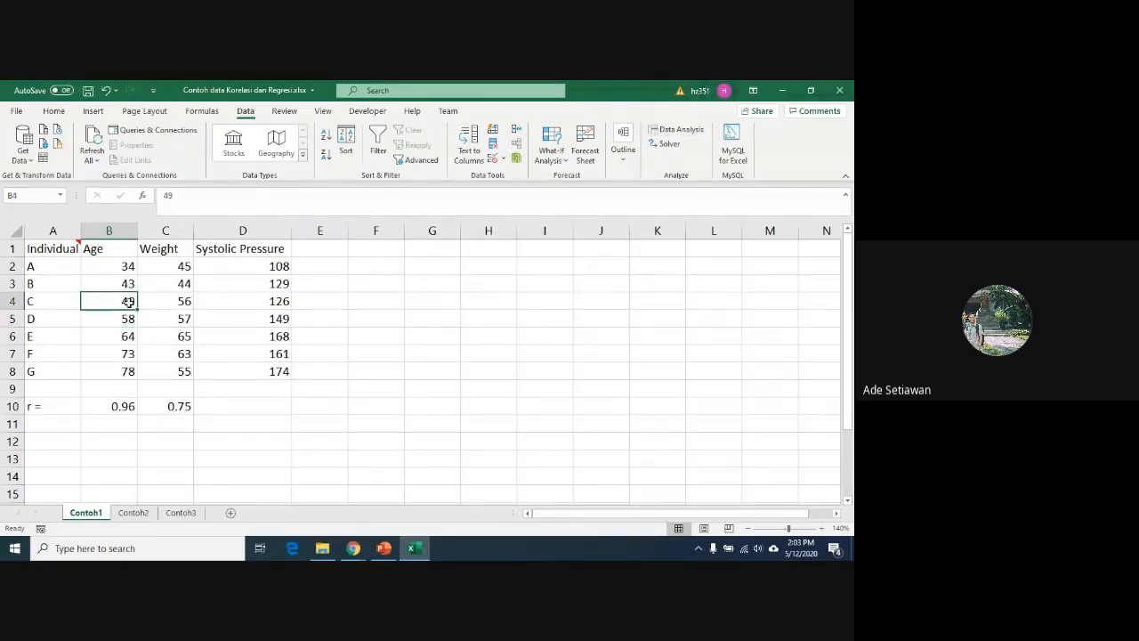
Step: Start the Correlation tool from the Data Analysis tools on the Contoh1 sheet
left_click(669, 130)
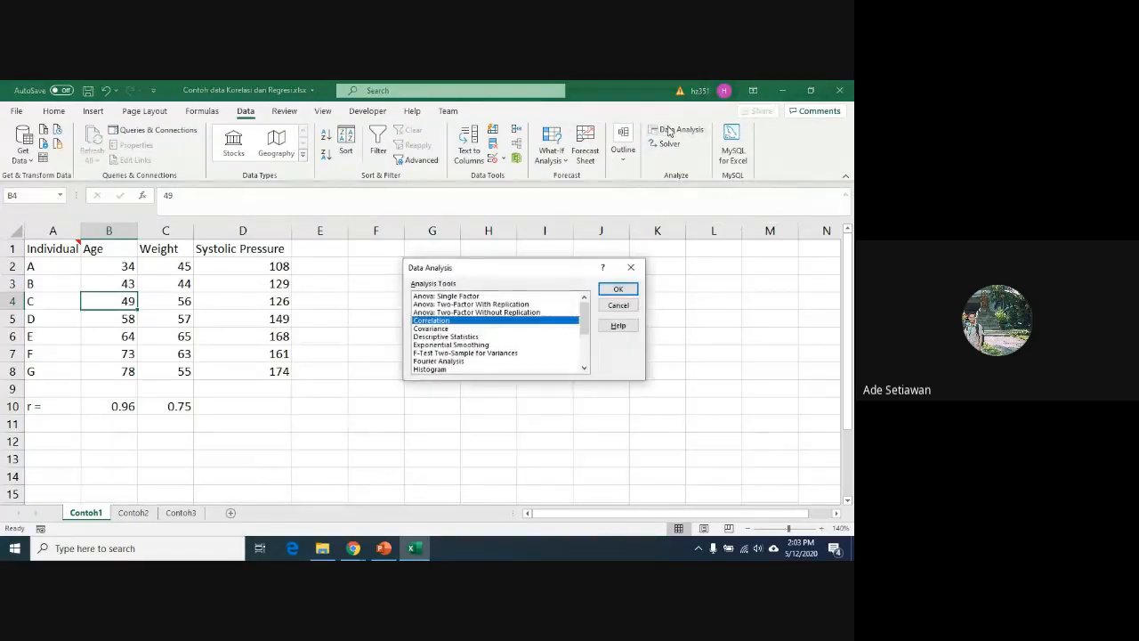
left_click_drag(537, 271, 448, 277)
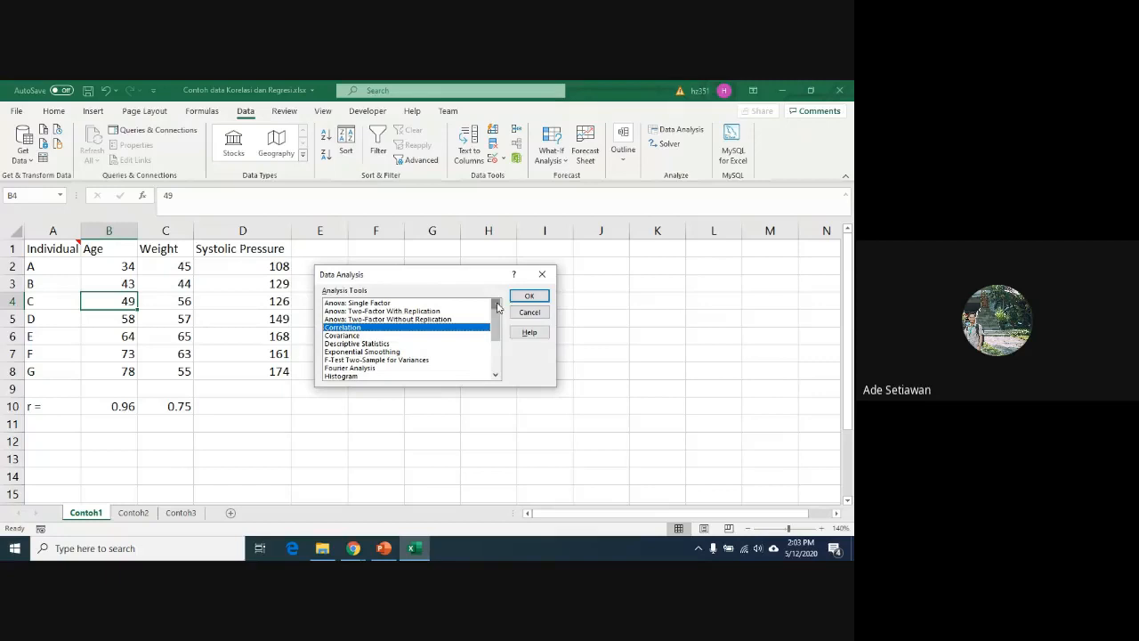
left_click(419, 305)
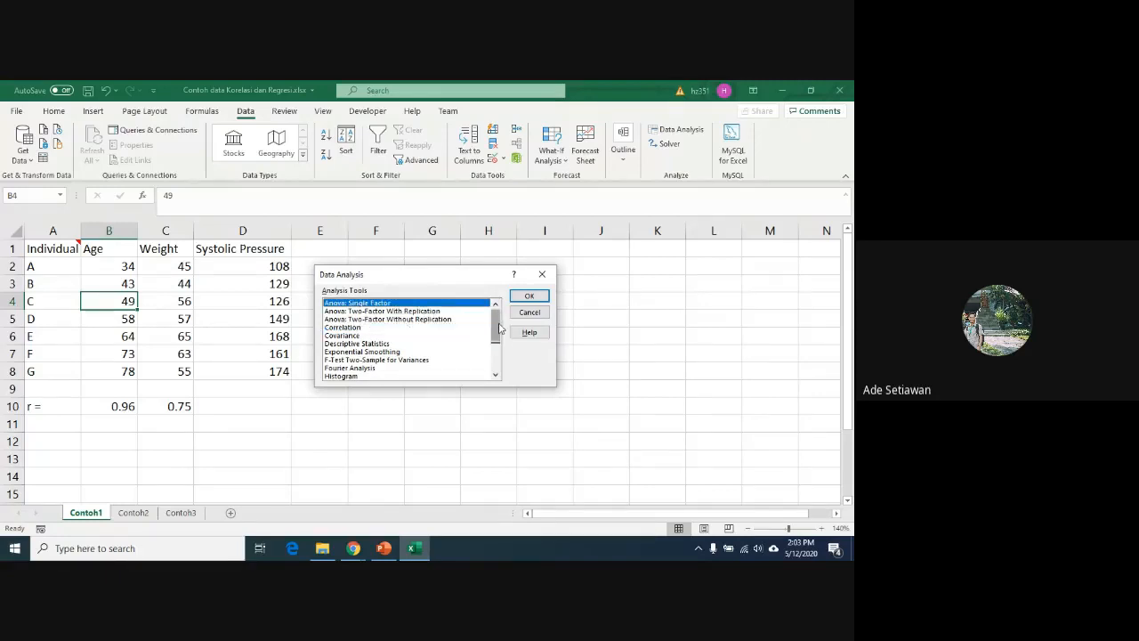
mouse_move(498, 323)
left_mouse_down()
mouse_move(500, 356)
mouse_move(500, 302)
left_mouse_up()
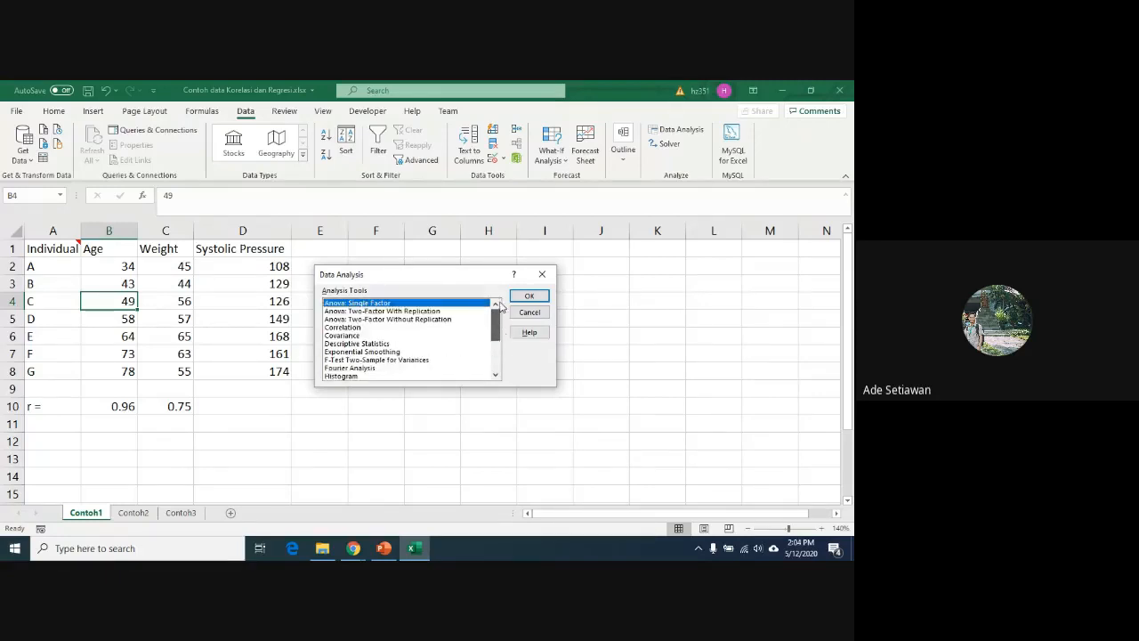
left_click(349, 326)
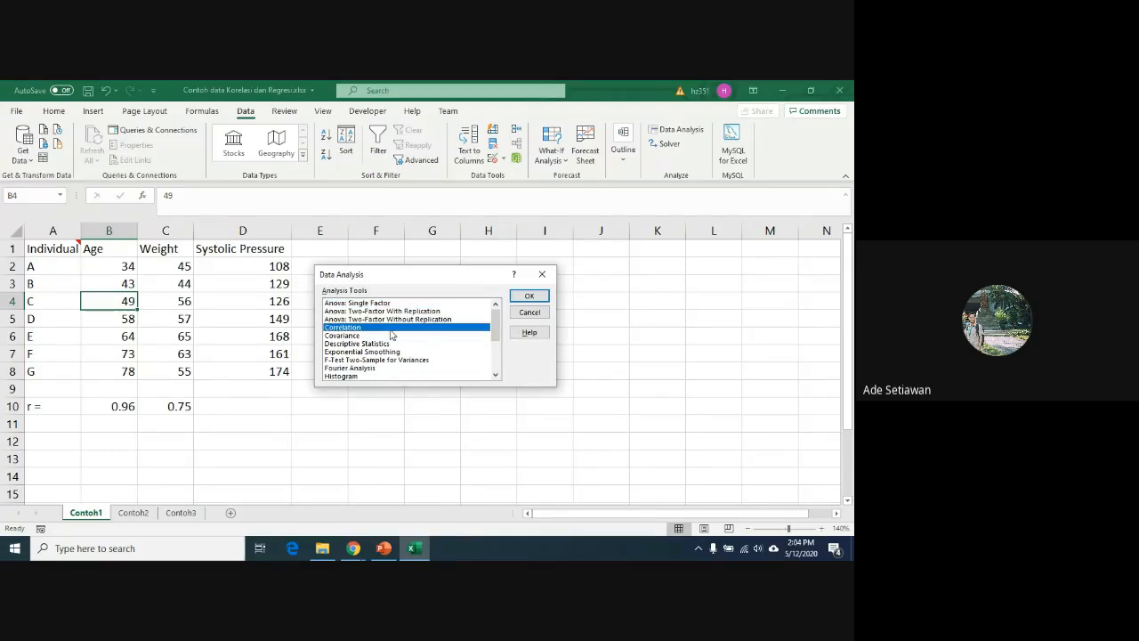
left_click(533, 296)
left_click(531, 298)
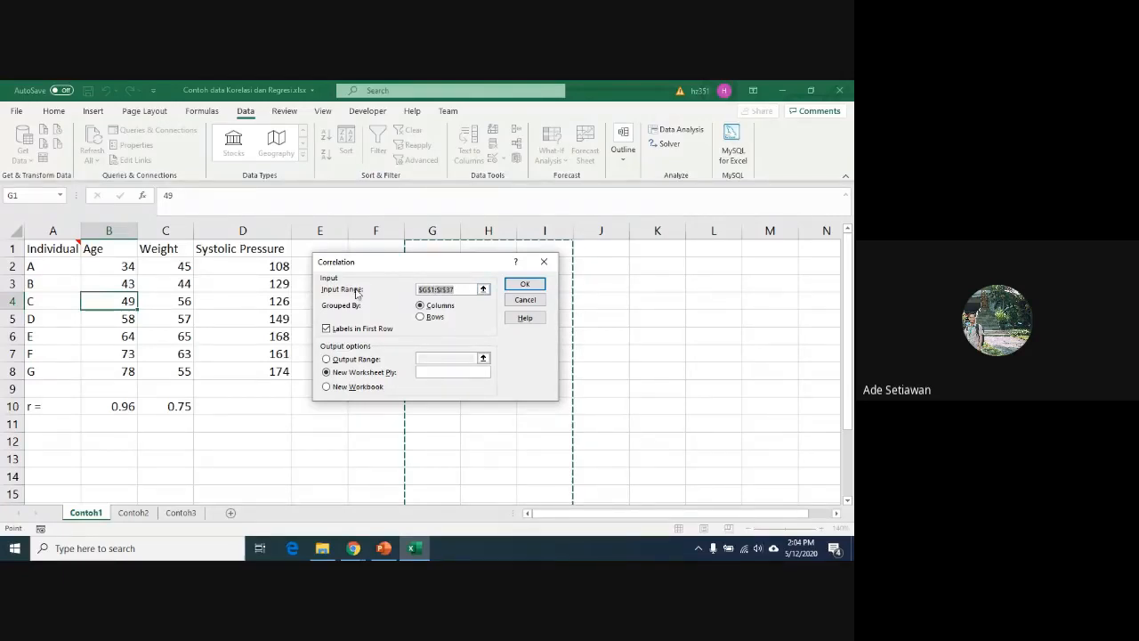
Step: Set the correlation input range to B1:D8, covering the Age, Weight and Systolic Pressure columns with their headers
left_click_drag(386, 266, 471, 266)
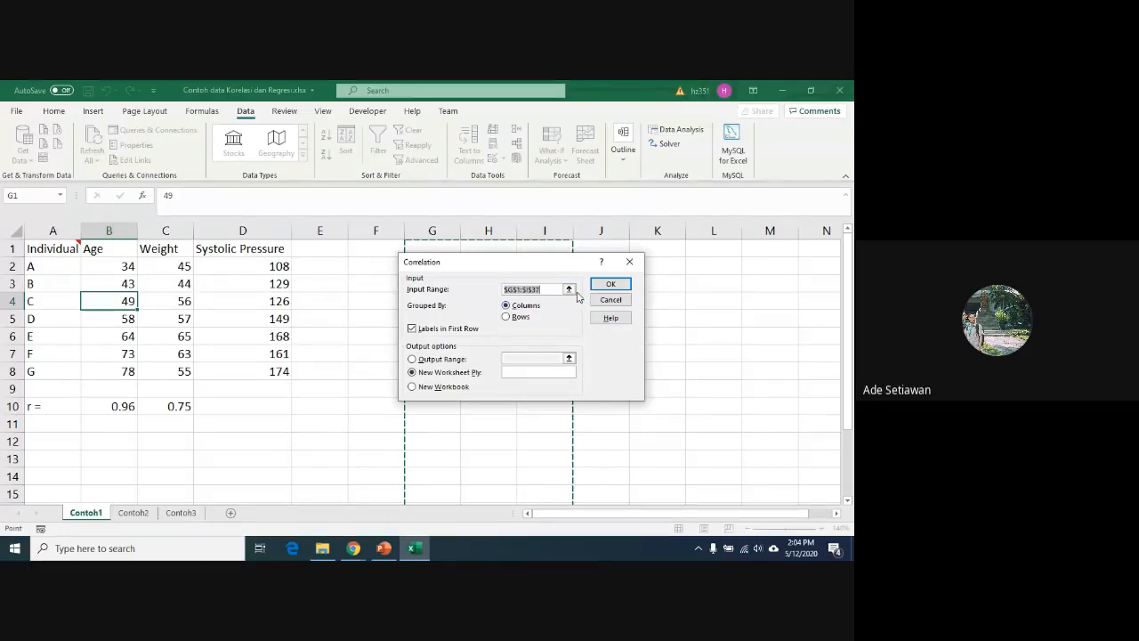
left_click(568, 288)
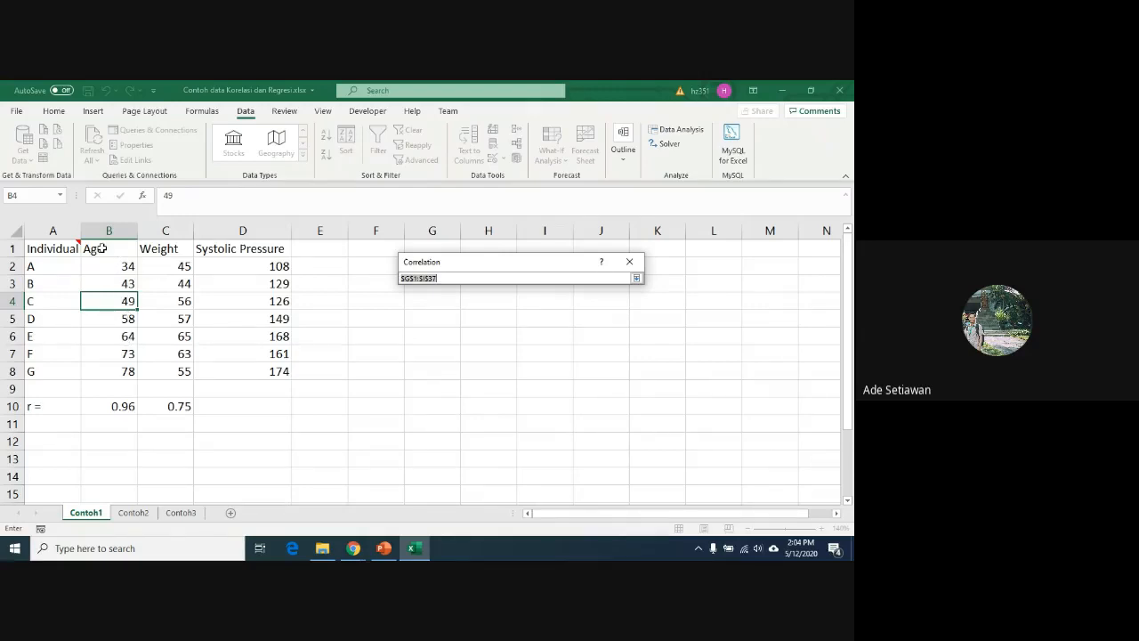
left_click(102, 248)
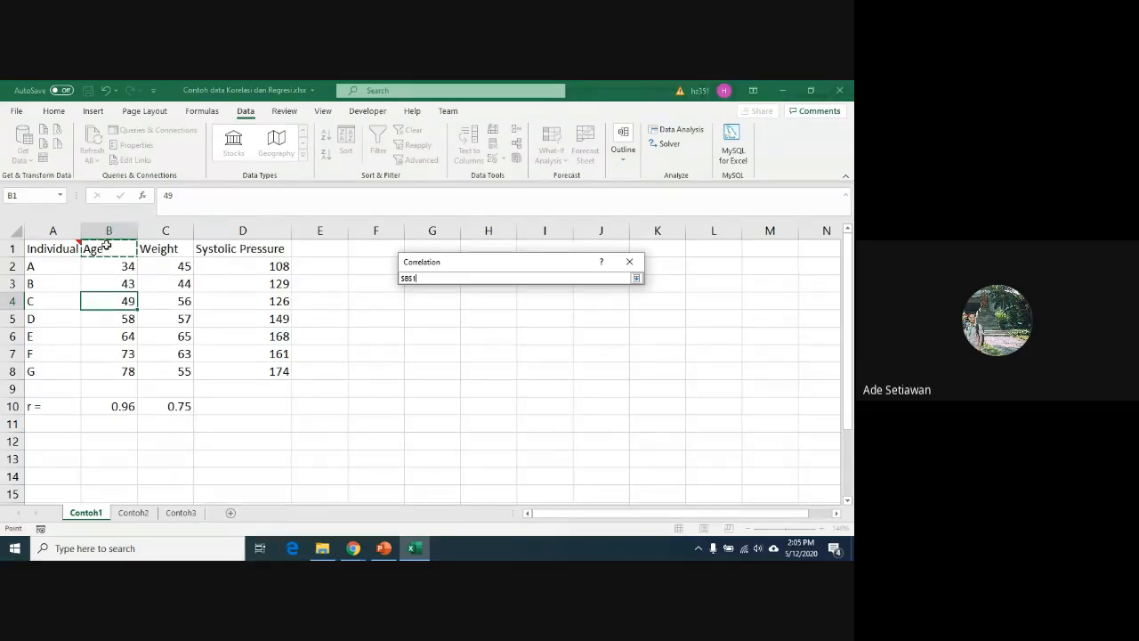
left_click_drag(107, 246, 254, 368)
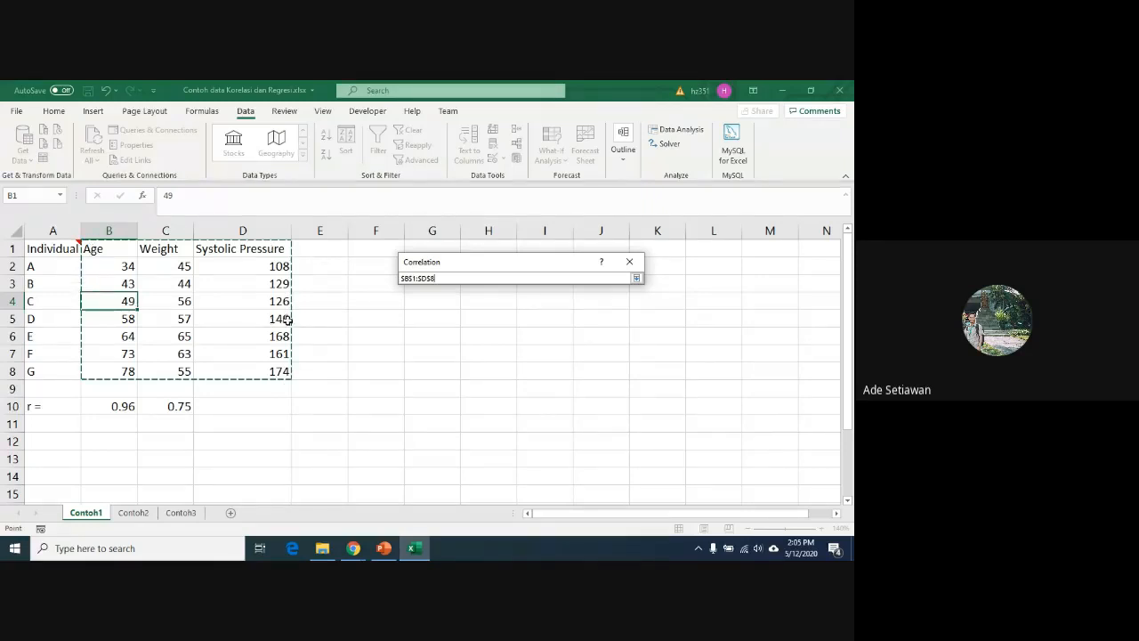
left_click(636, 281)
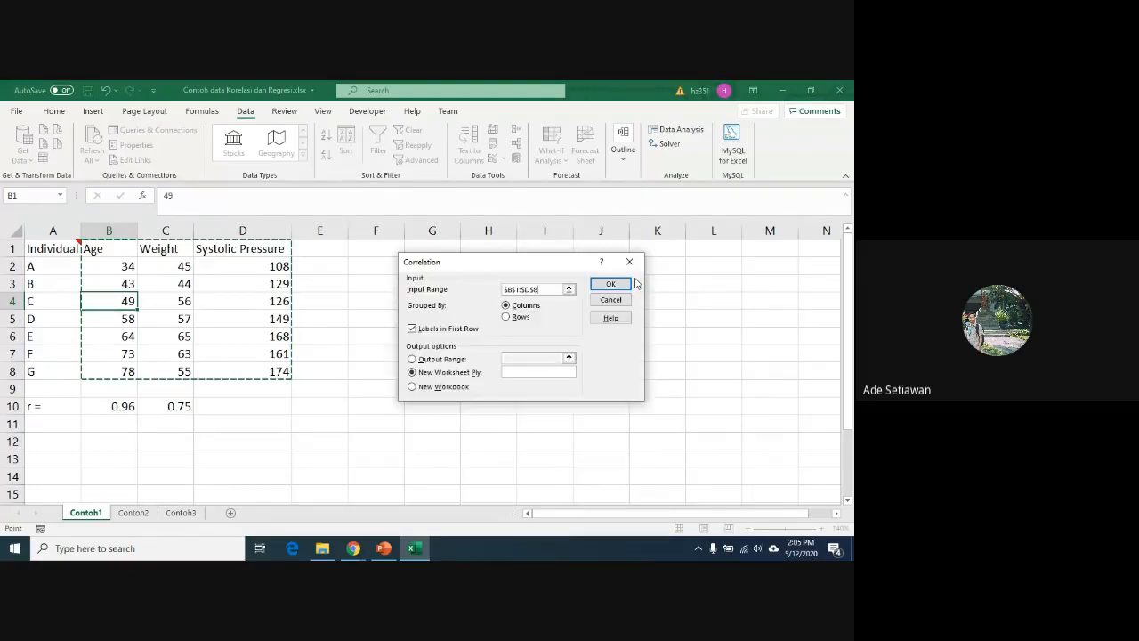
Step: Generate the correlation matrix on a new worksheet, grouped by columns with labels in the first row, and fit column A's width to its labels
left_click_drag(516, 262, 414, 255)
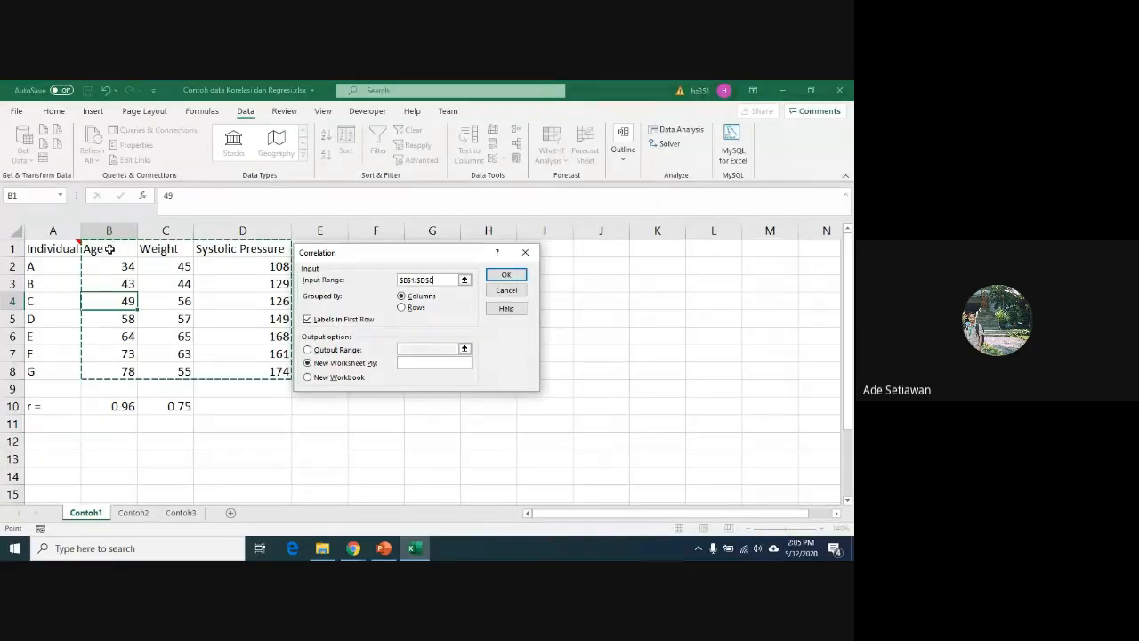
left_click(313, 321)
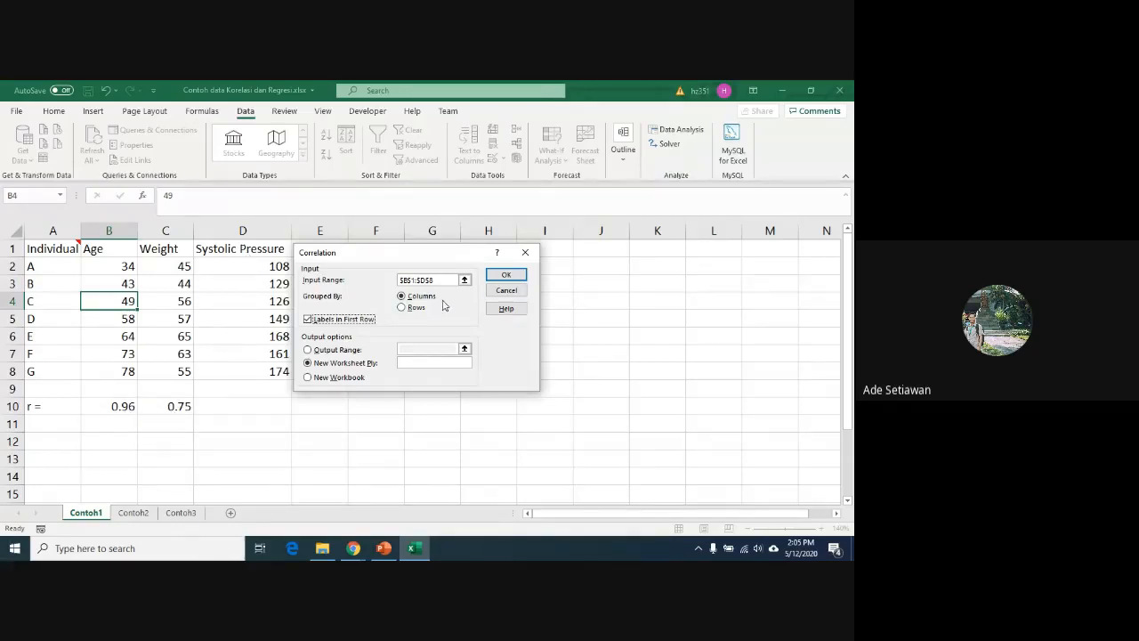
left_click(505, 275)
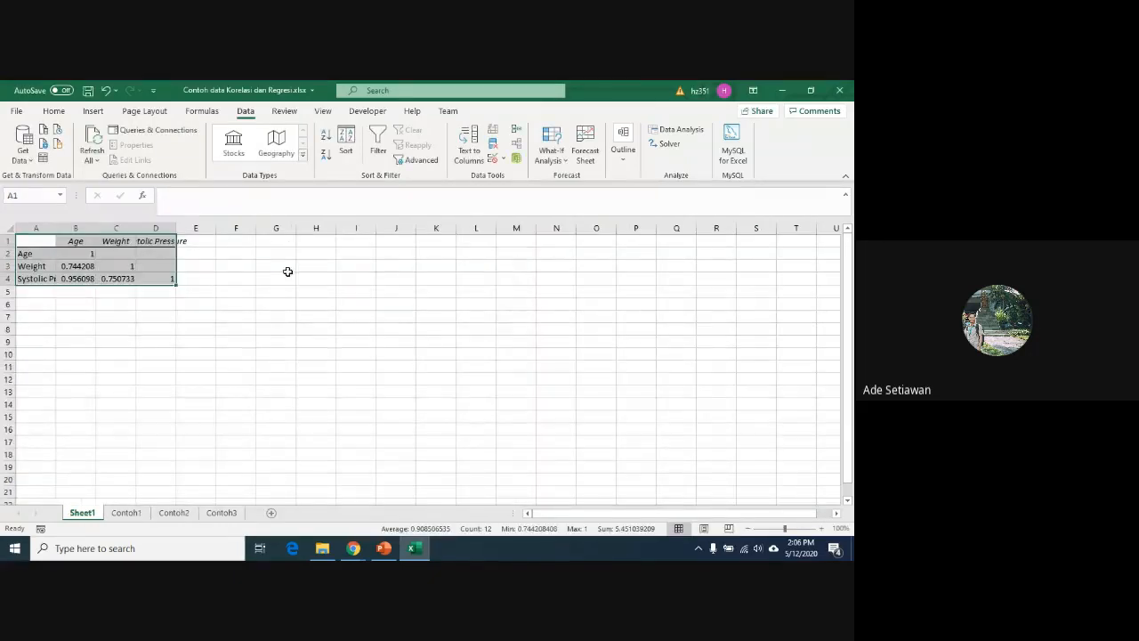
double_click(57, 226)
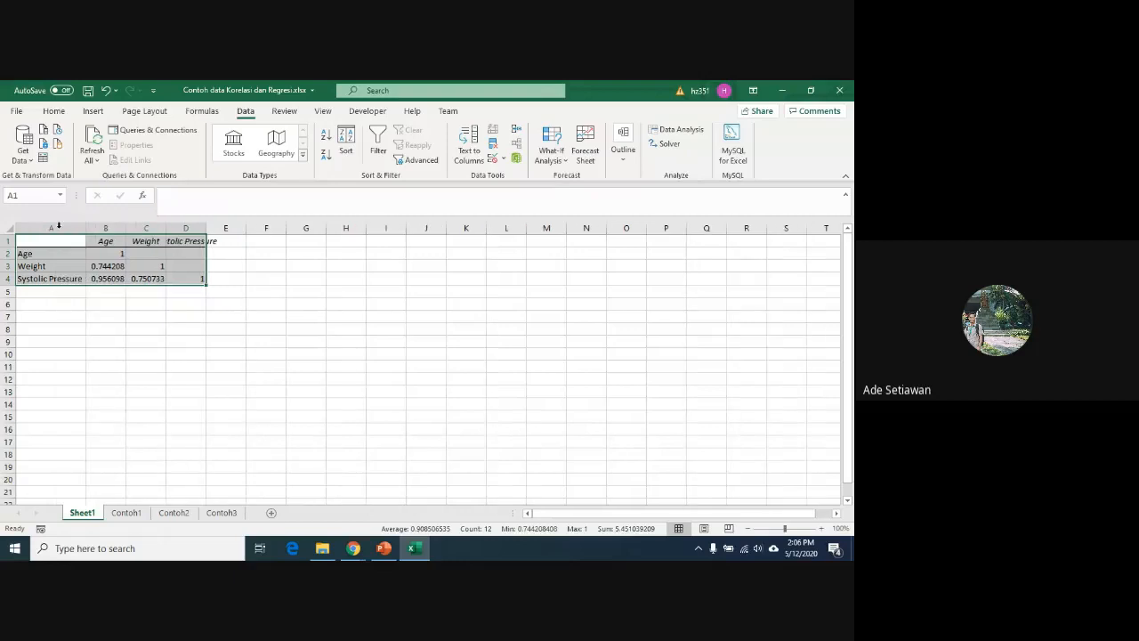
Step: Fit column D's width to the Systolic Pressure header and review the pairwise coefficients between Age, Weight and Systolic Pressure
double_click(206, 226)
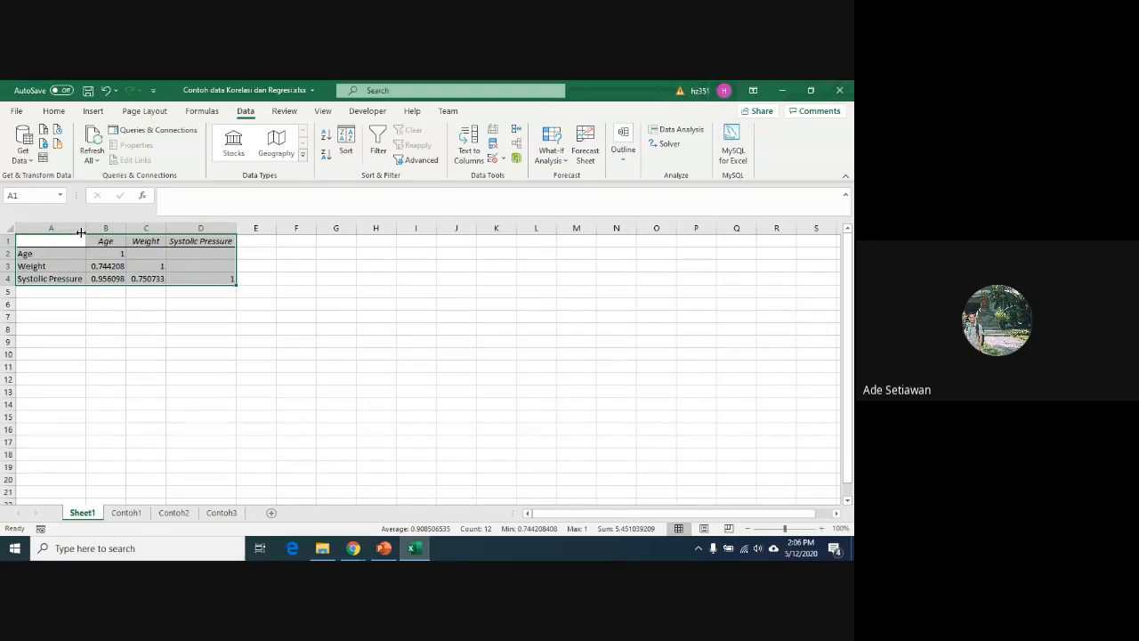
left_click(147, 253)
left_click(191, 254)
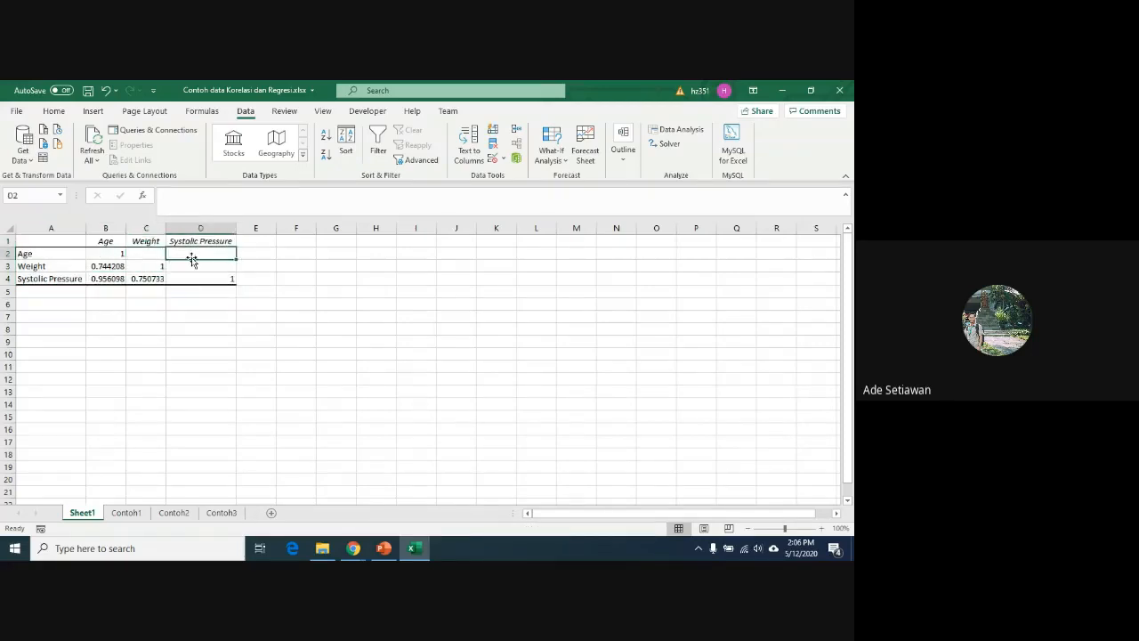
left_click(146, 252)
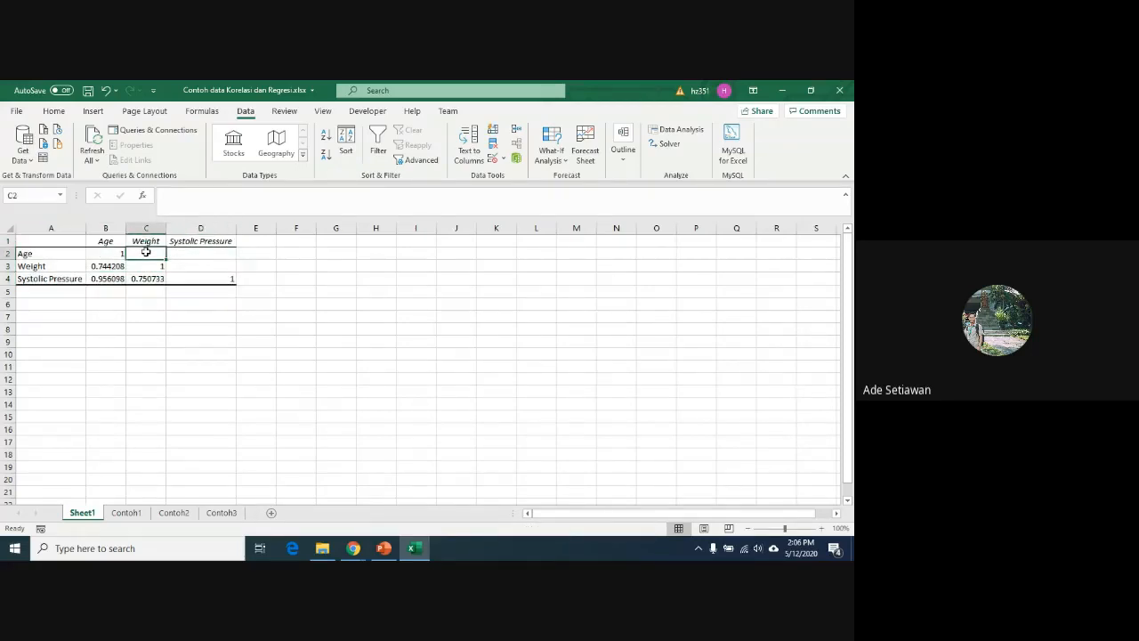
left_click(105, 266)
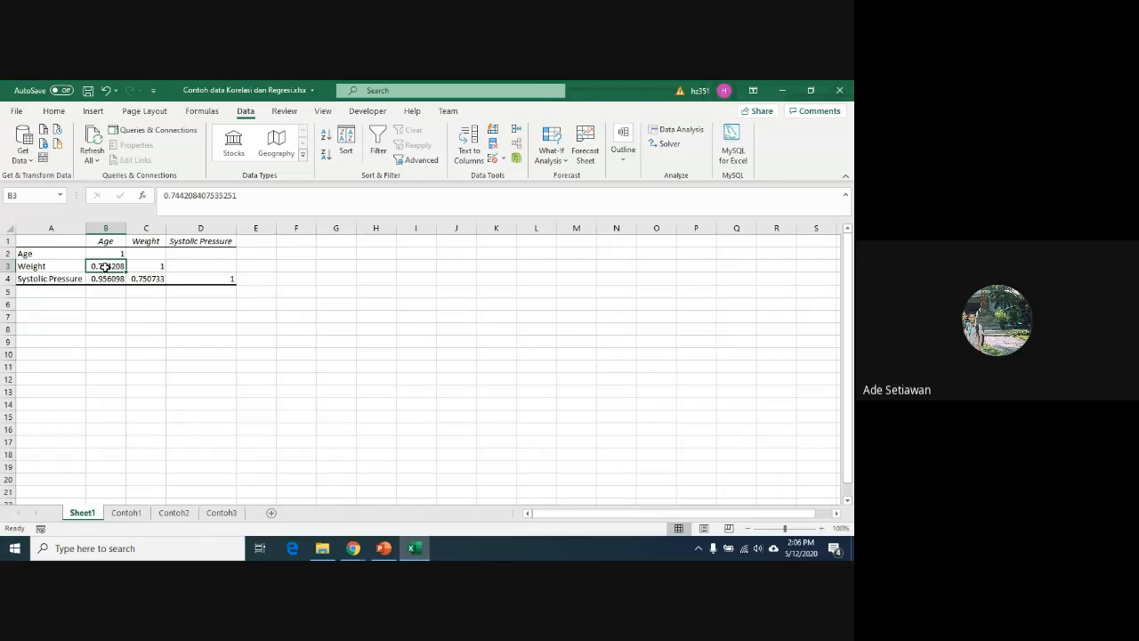
left_click(194, 254)
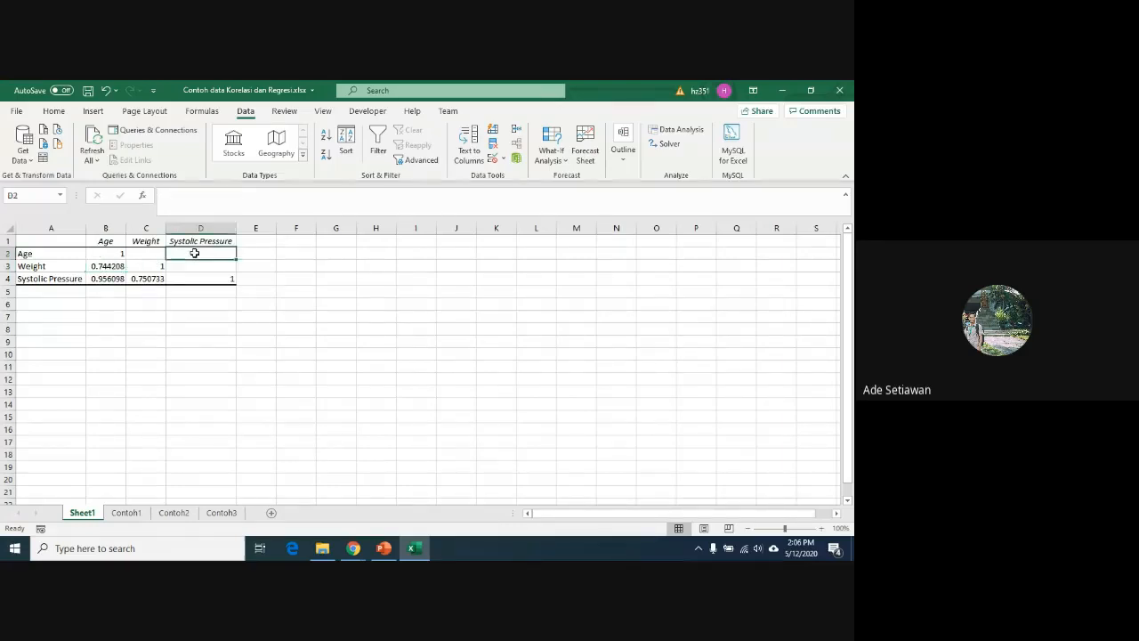
left_click(104, 280)
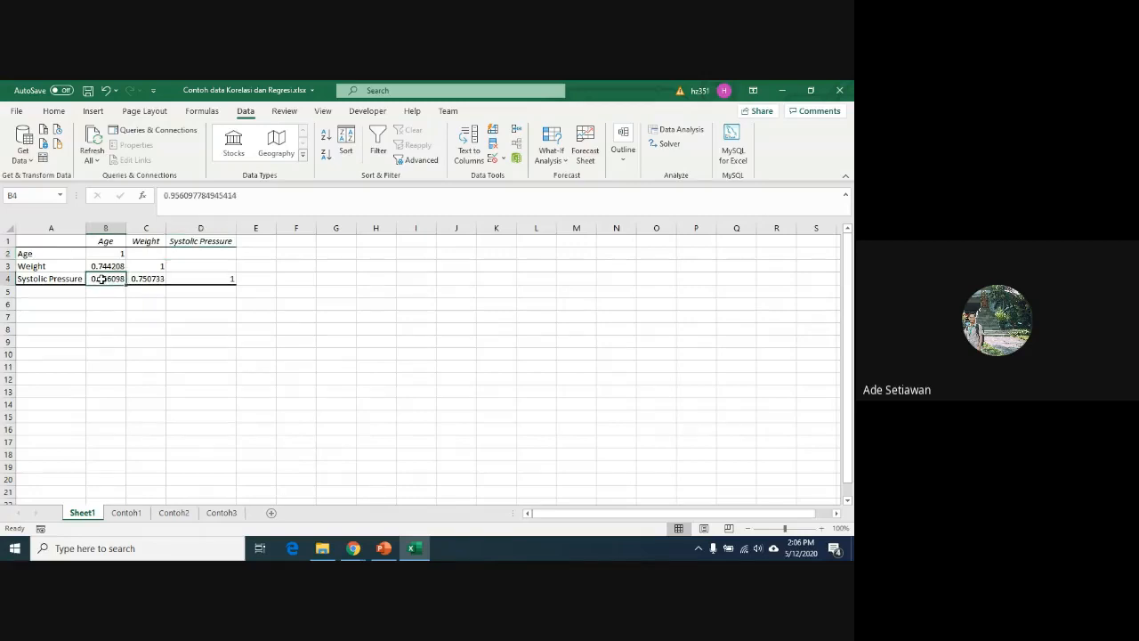
left_click(204, 266)
left_click(151, 278)
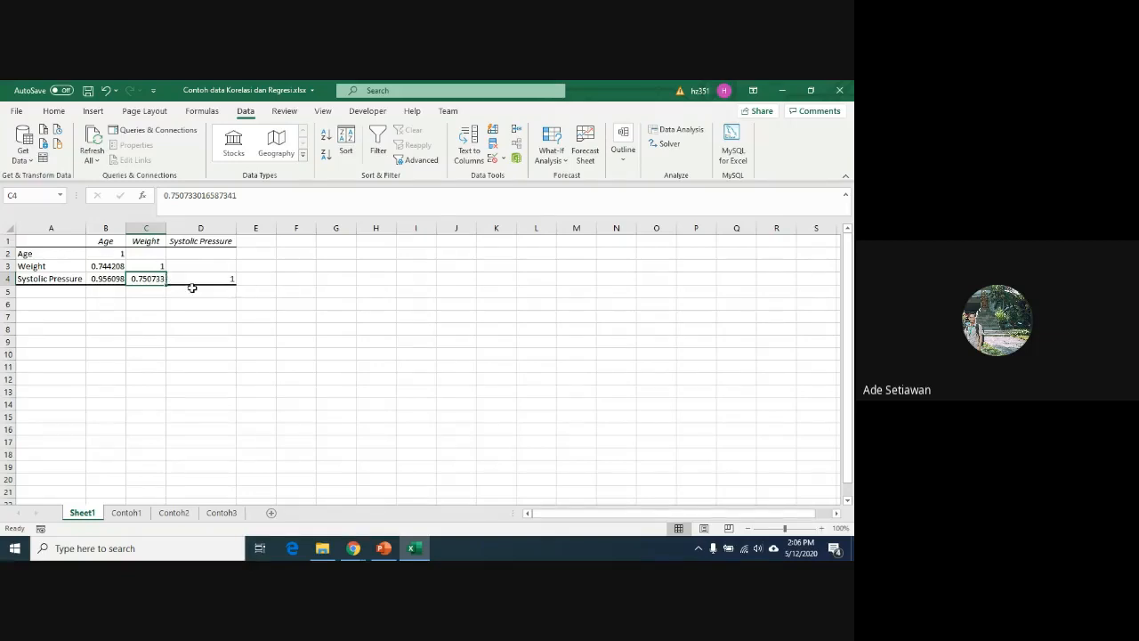
left_click(104, 240)
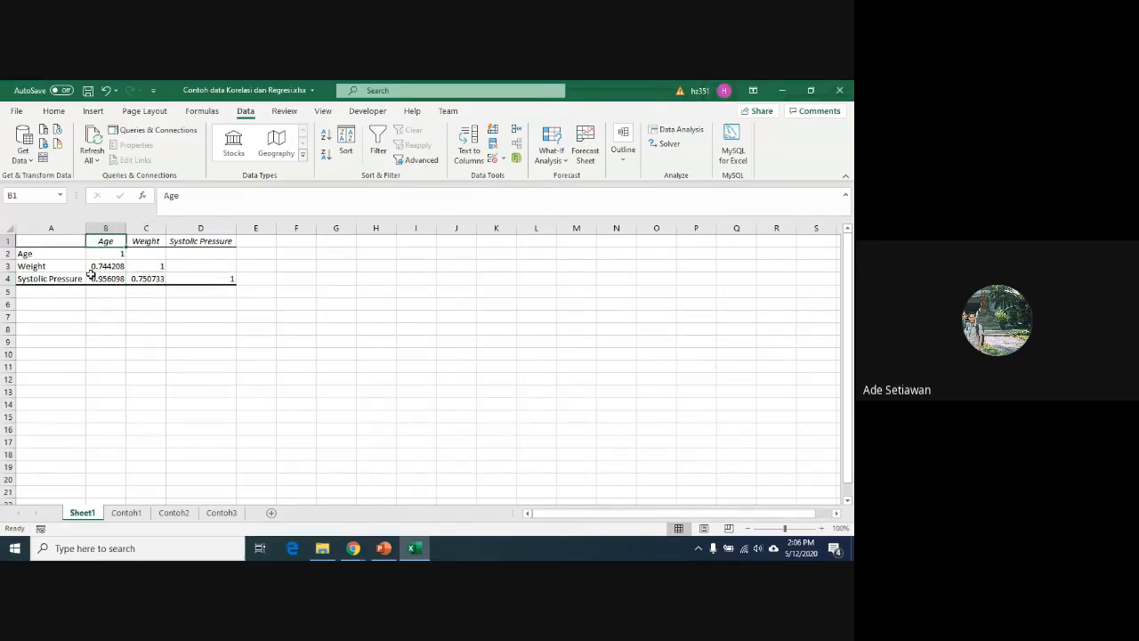
Step: Highlight the entire Systolic Pressure row of the matrix in yellow and review its coefficients with Age and Weight
left_click(7, 279)
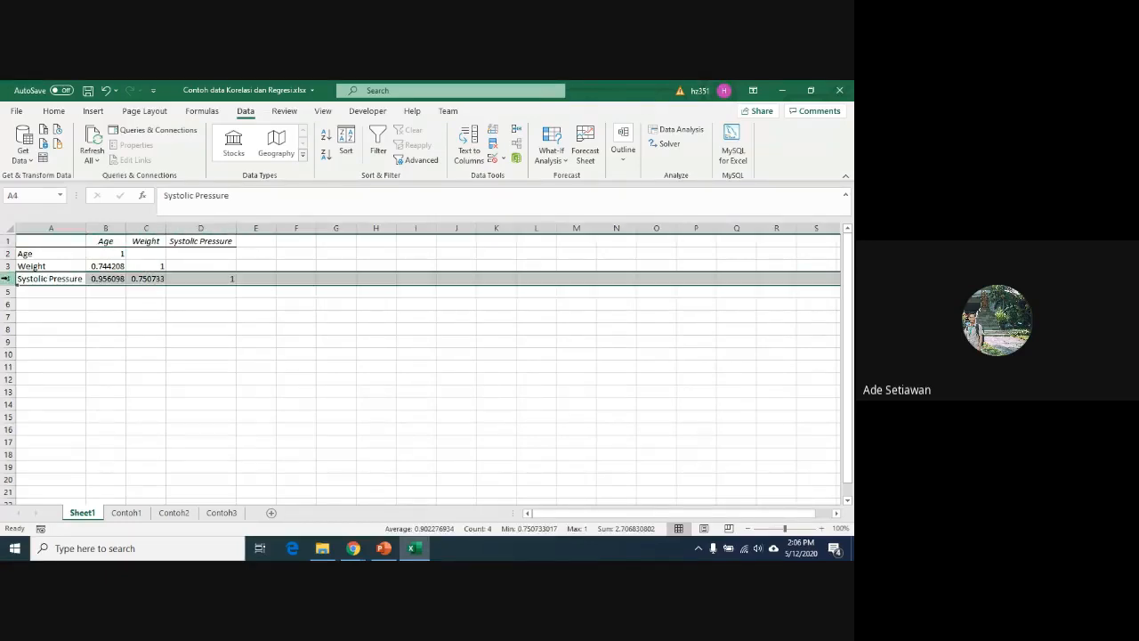
left_click(53, 110)
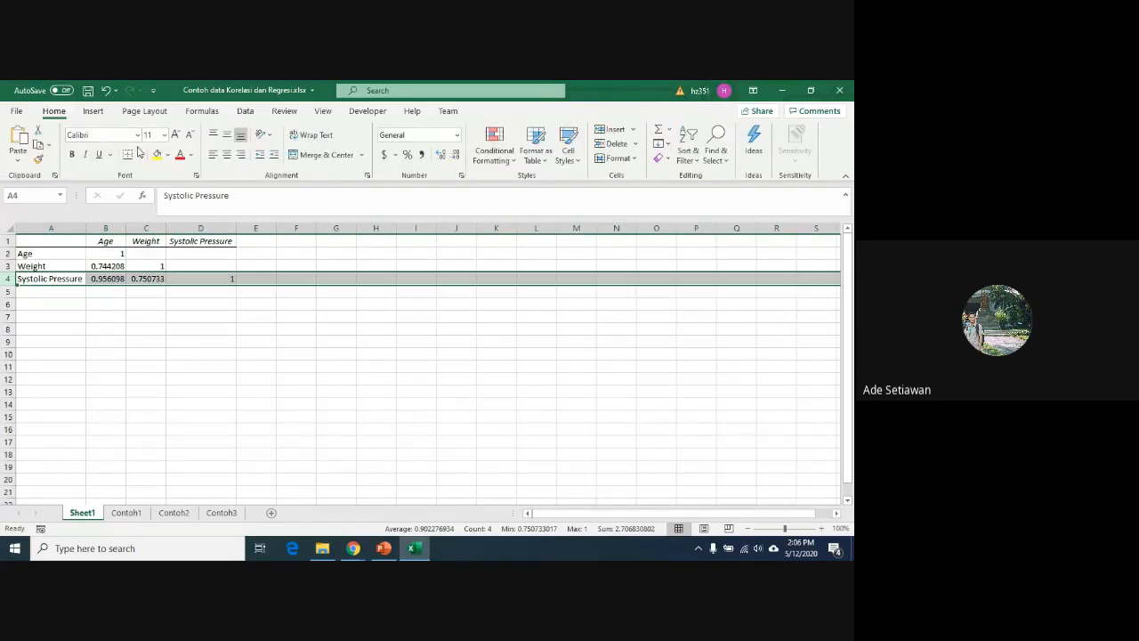
left_click(157, 155)
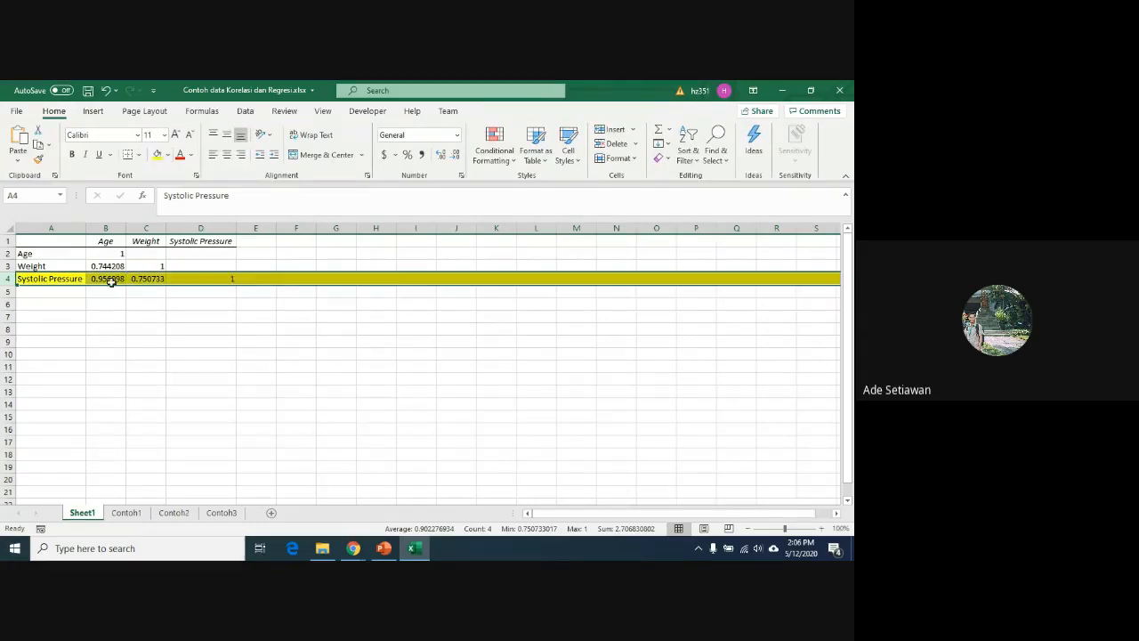
left_click(109, 280)
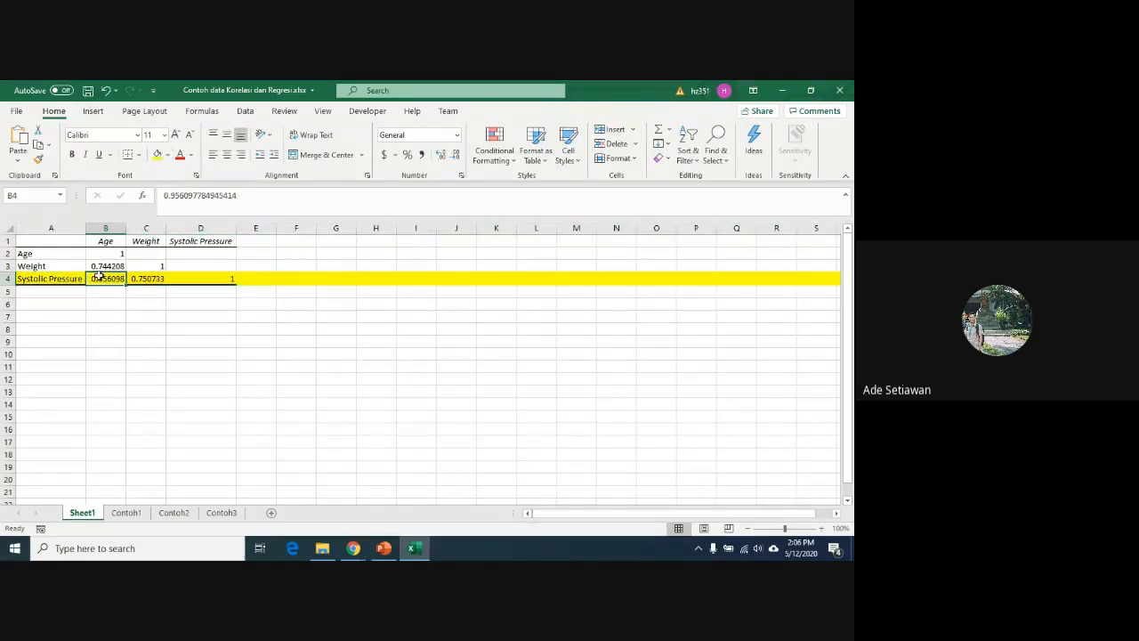
left_click(143, 242)
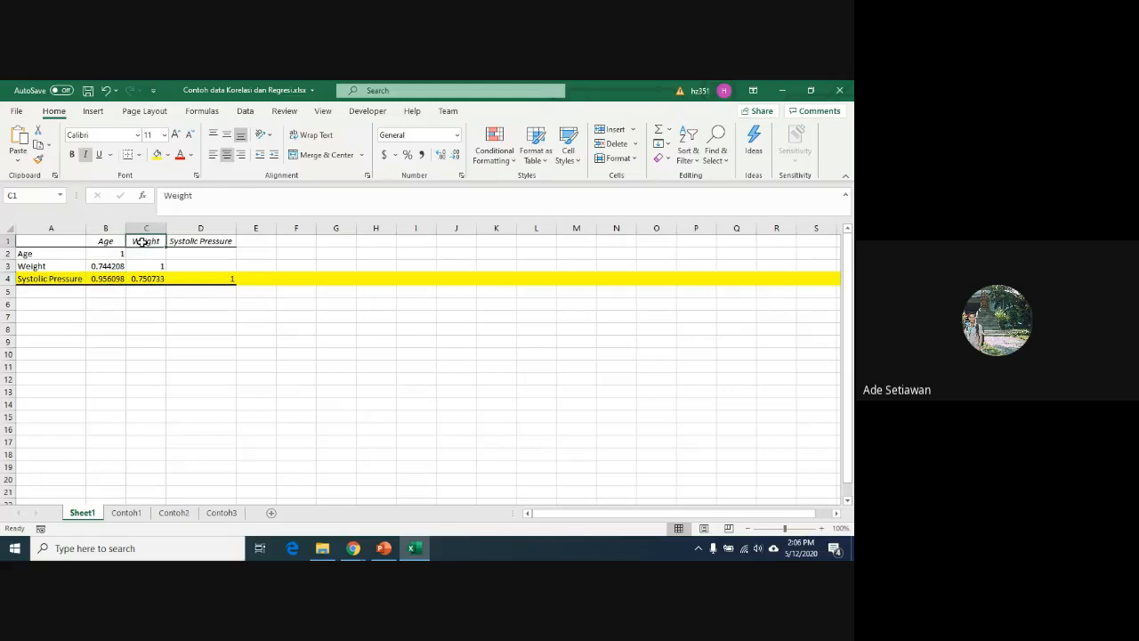
left_click(61, 281)
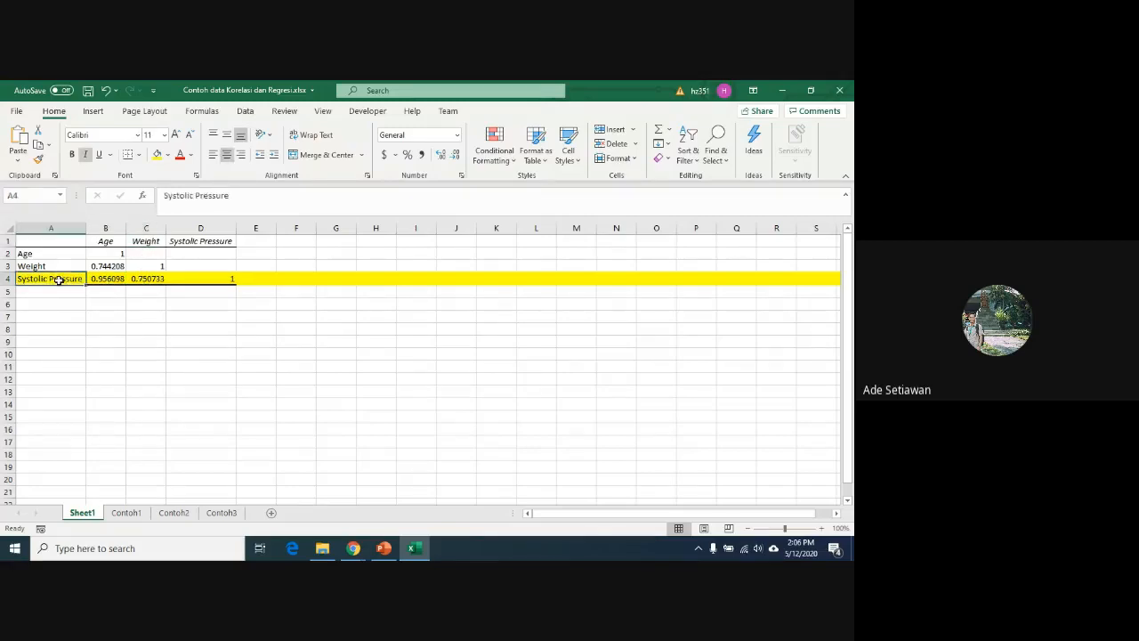
left_click(145, 278)
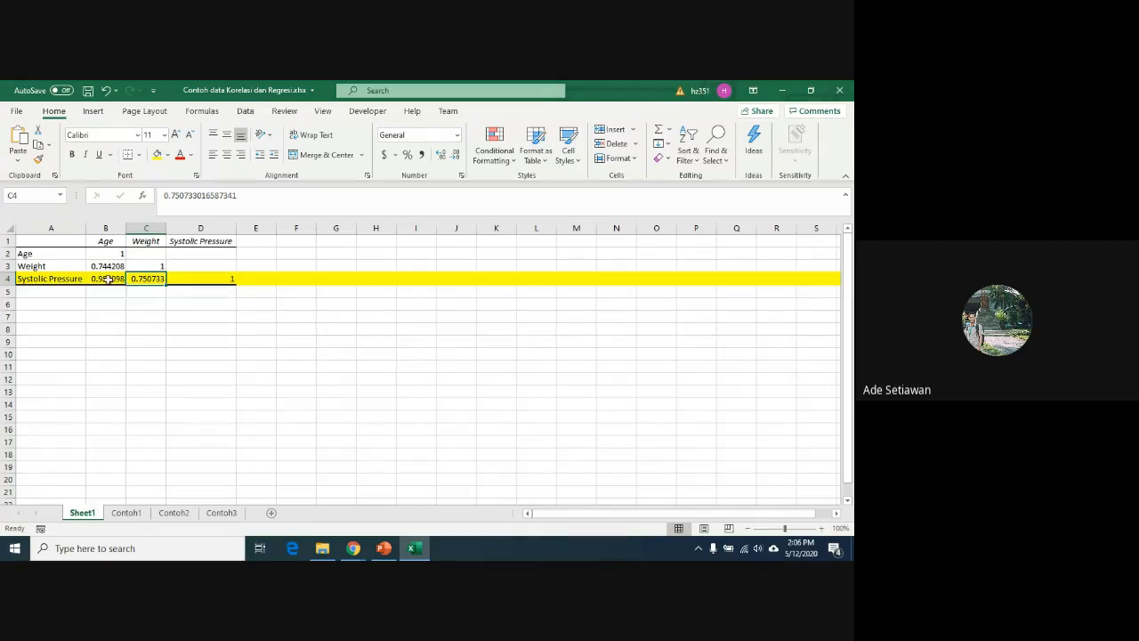
left_click_drag(109, 278, 143, 279)
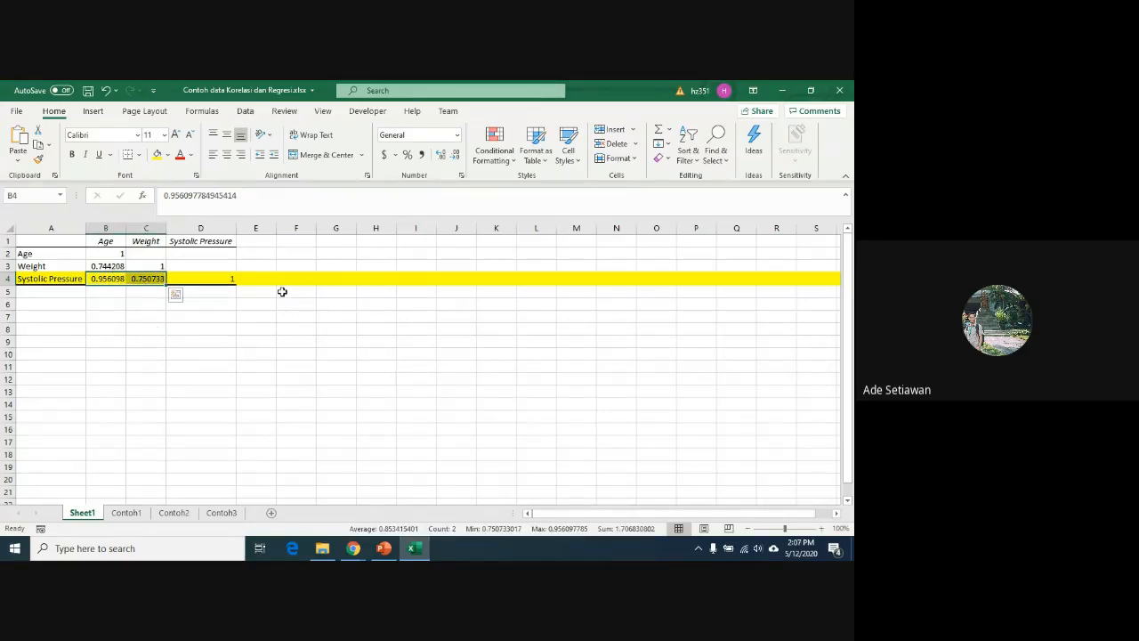
Step: Fill the Age–Weight coefficient in cell B3 with orange, then select the two Systolic Pressure coefficients in B4:C4
left_click(103, 266)
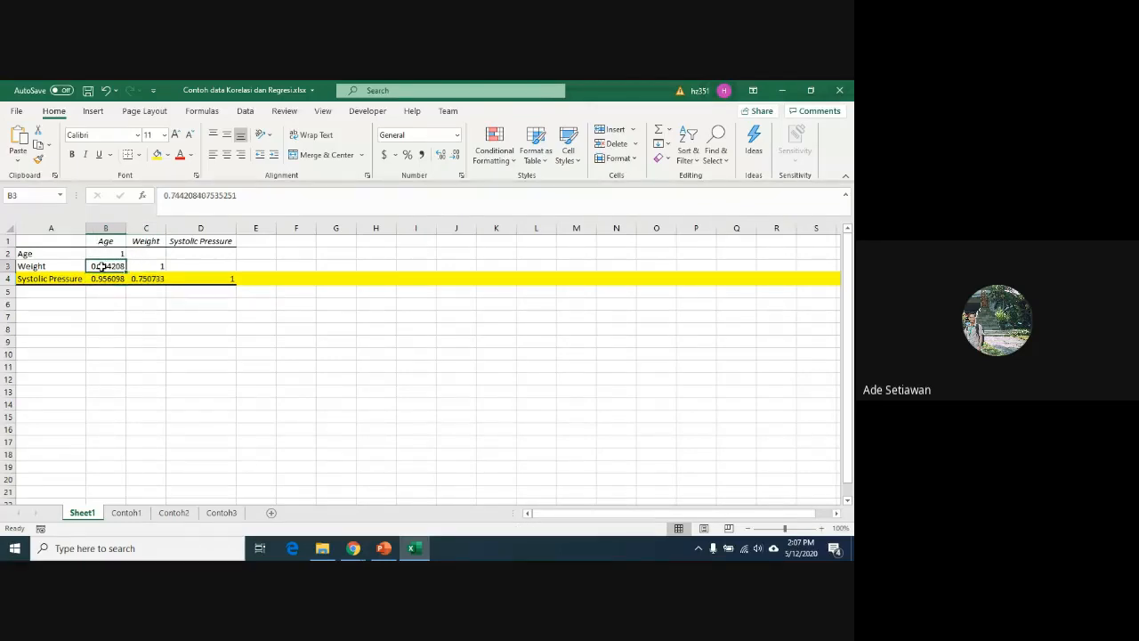
left_click(166, 155)
left_click(211, 187)
left_click_drag(107, 278, 147, 278)
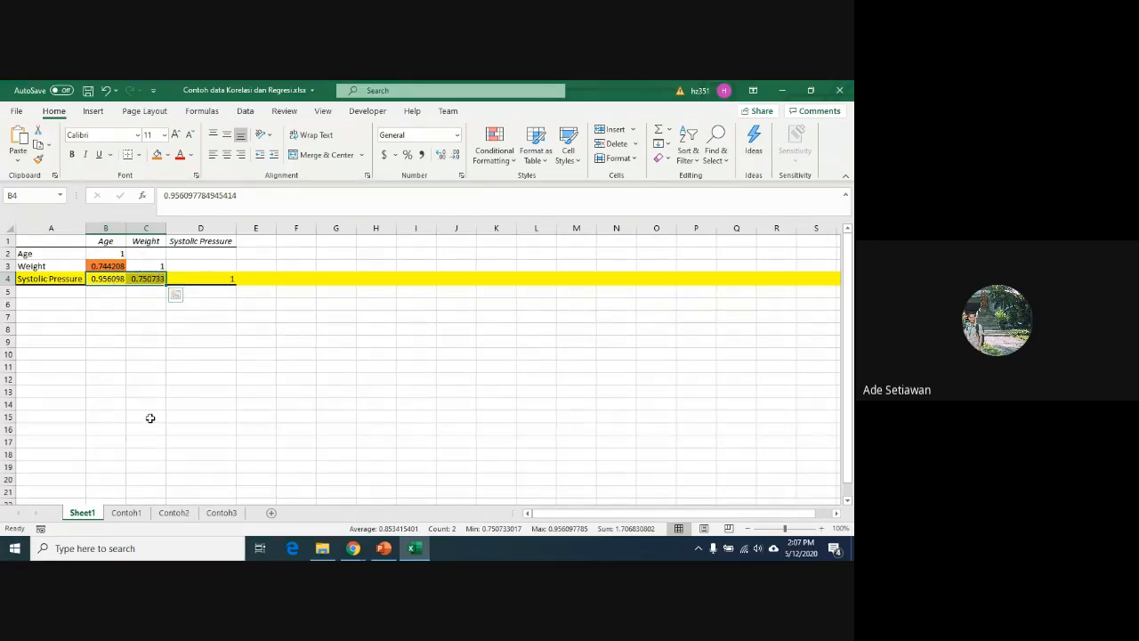
Step: Bring up the Contoh2 sheet and examine the soil variable headers from horison through Al + 1/2 Fe
left_click(174, 513)
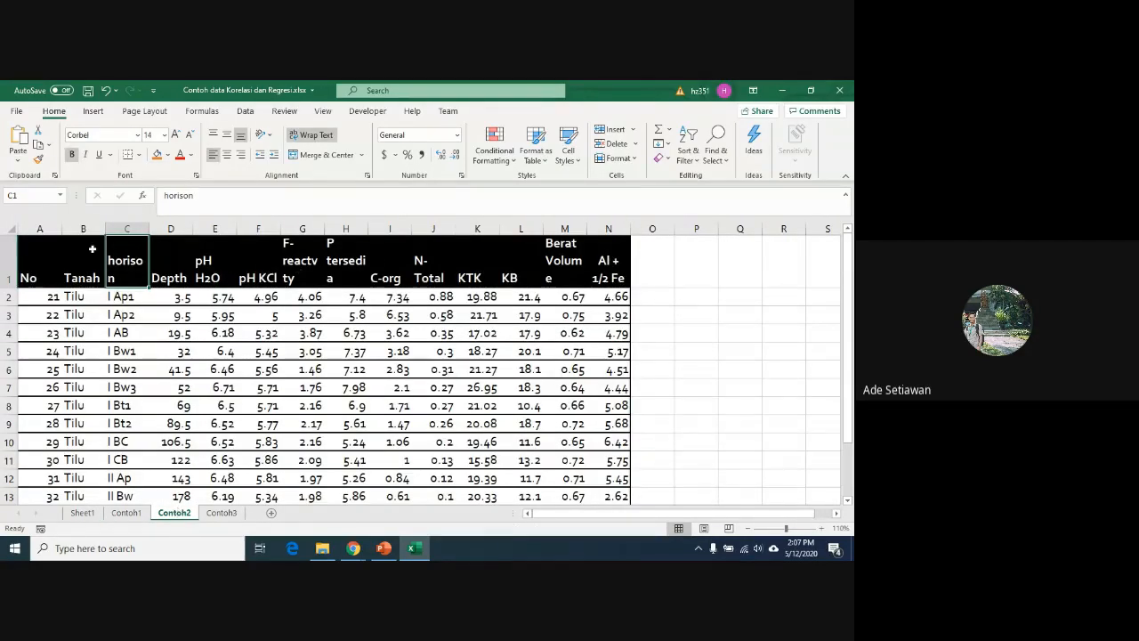
left_click(9, 264)
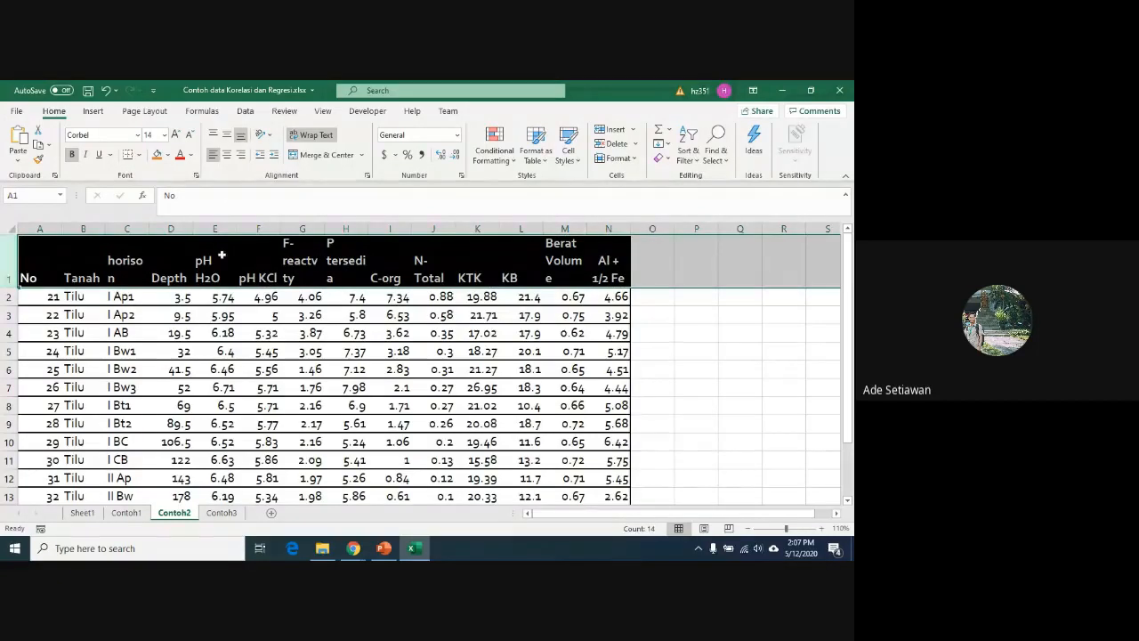
left_click(344, 245)
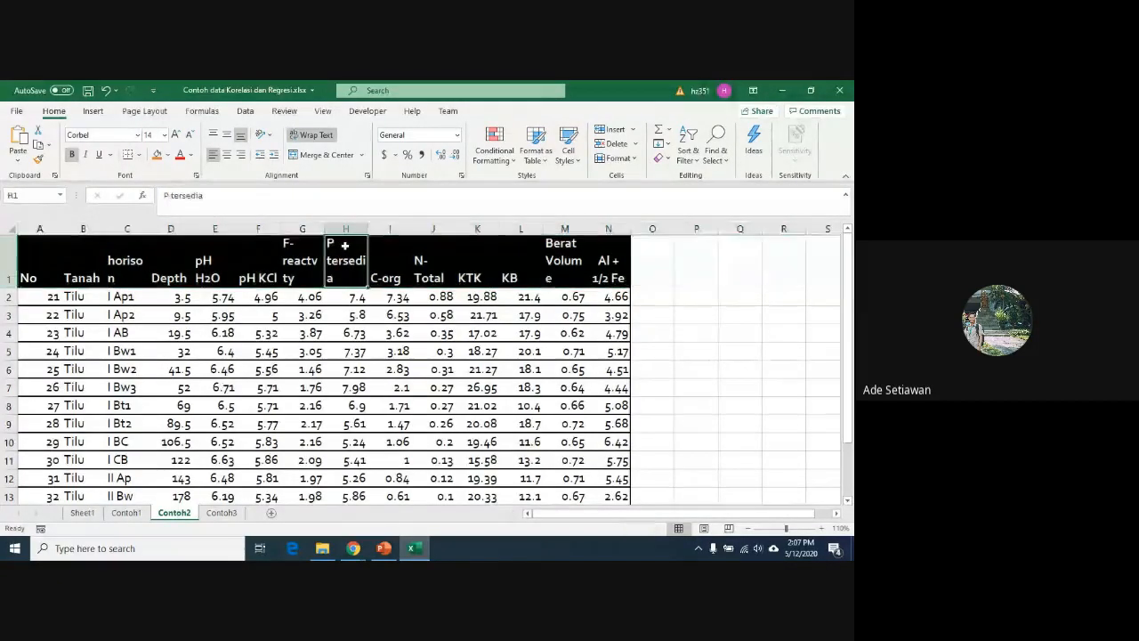
left_click(560, 245)
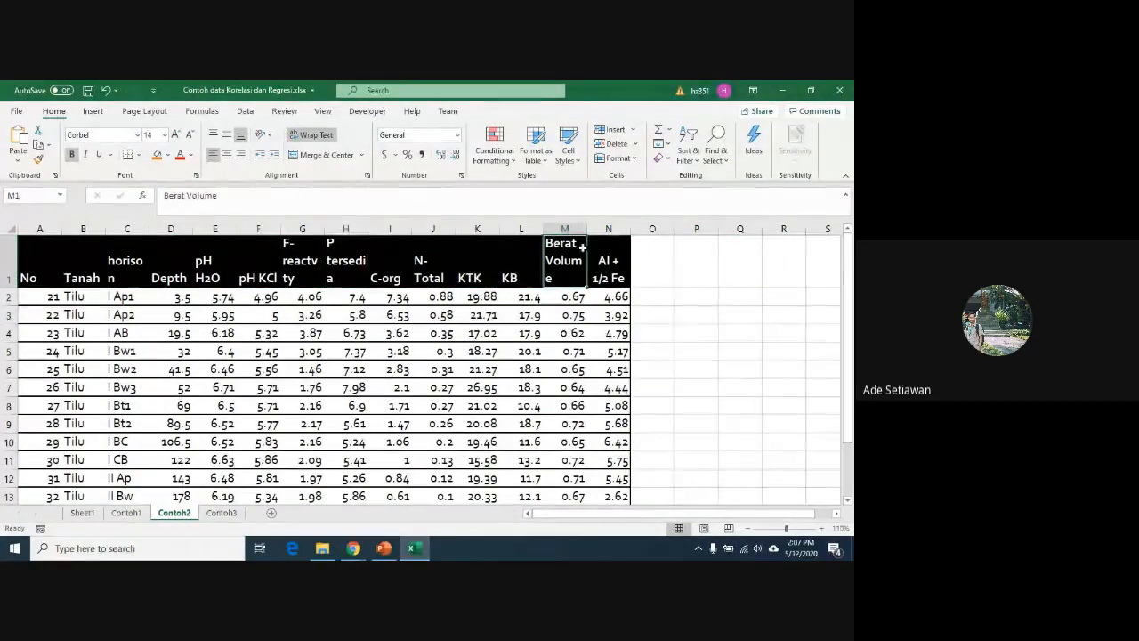
left_click(605, 258)
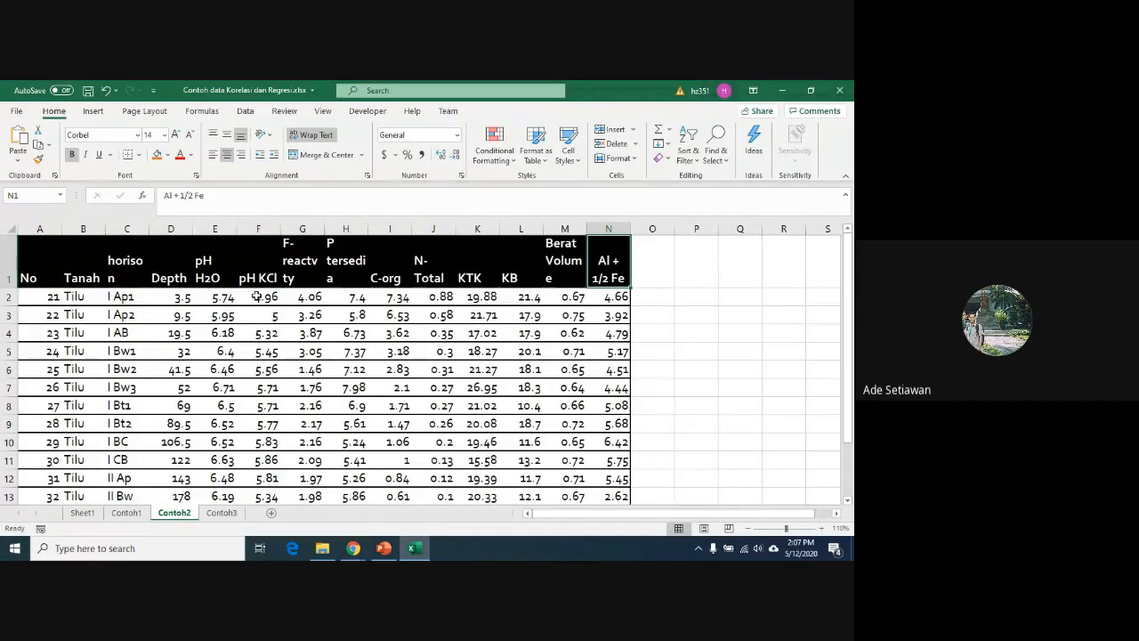
left_click_drag(125, 263, 457, 278)
left_click_drag(598, 279, 598, 278)
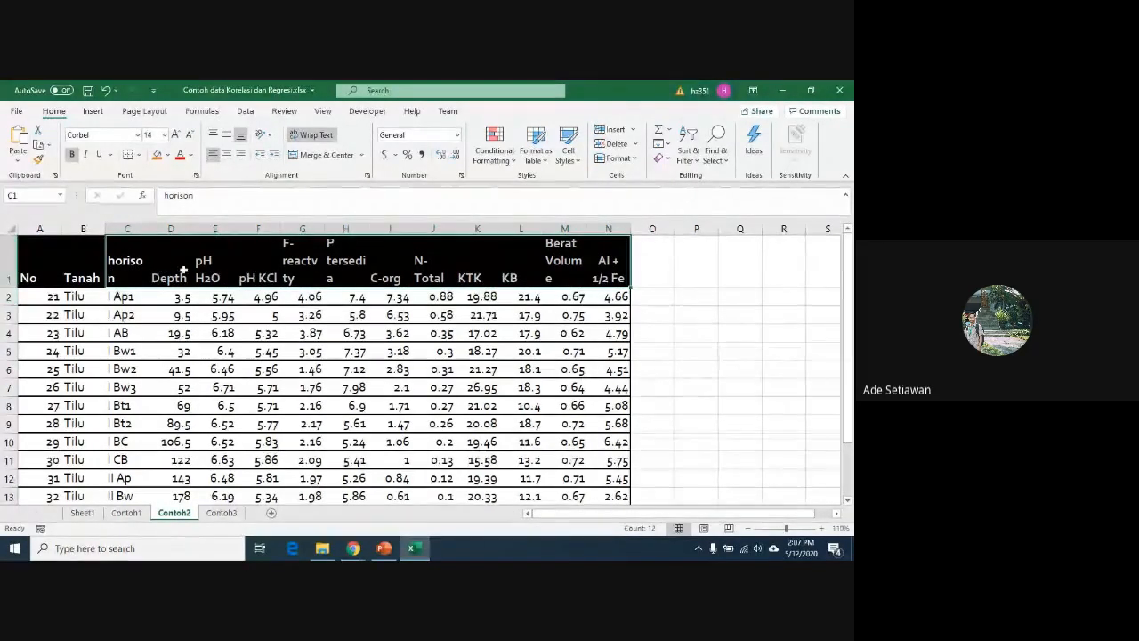
left_click(182, 297)
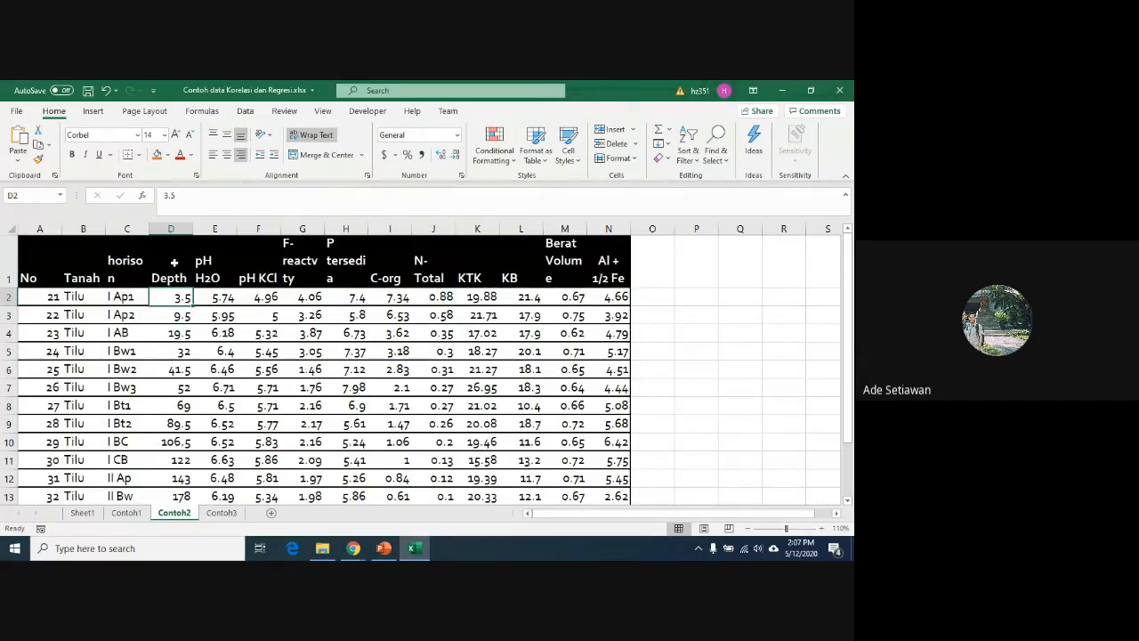
Step: Select the Contoh2 soil data from Depth to Al + 1/2 Fe with headers and start the Correlation tool from Data Analysis
left_click_drag(174, 261, 590, 442)
scroll(570, 428, "up", 1)
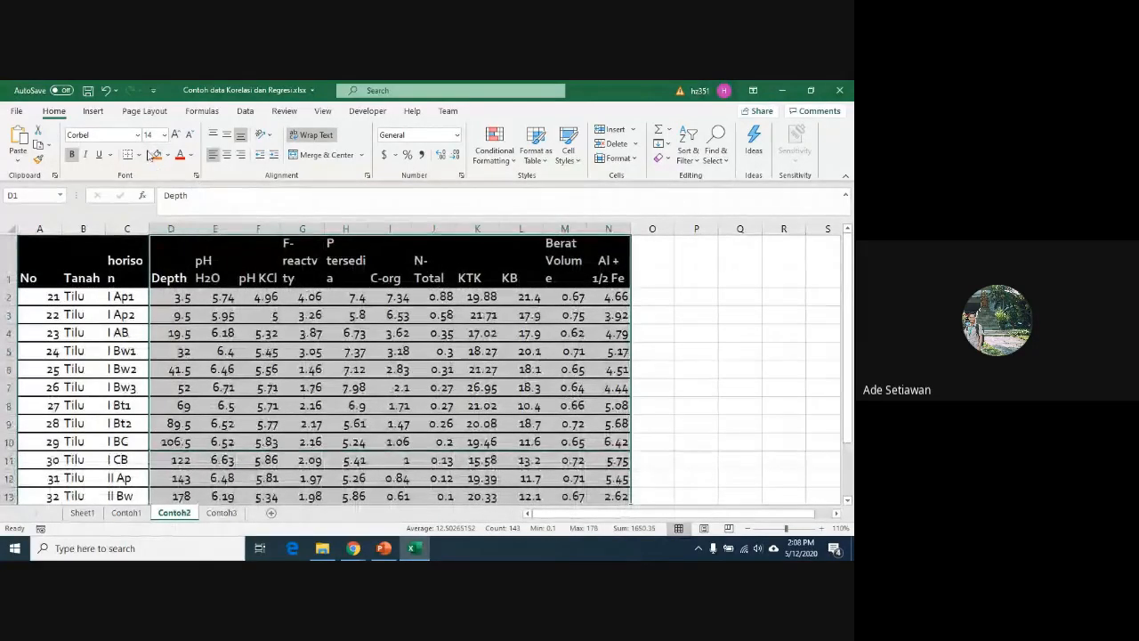
left_click(247, 113)
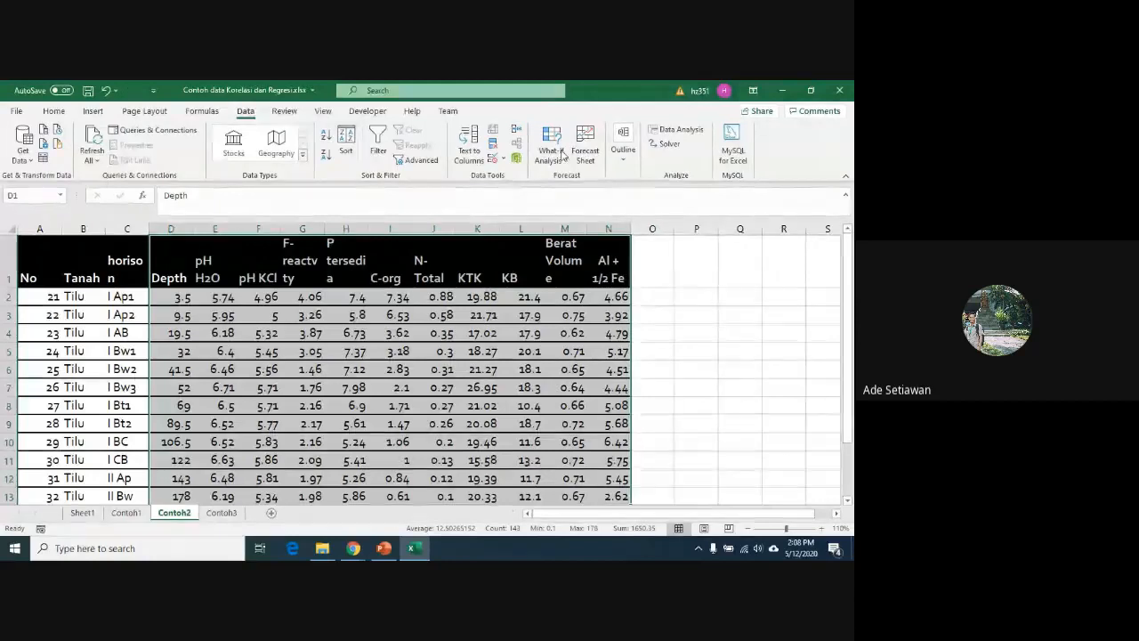
left_click(680, 134)
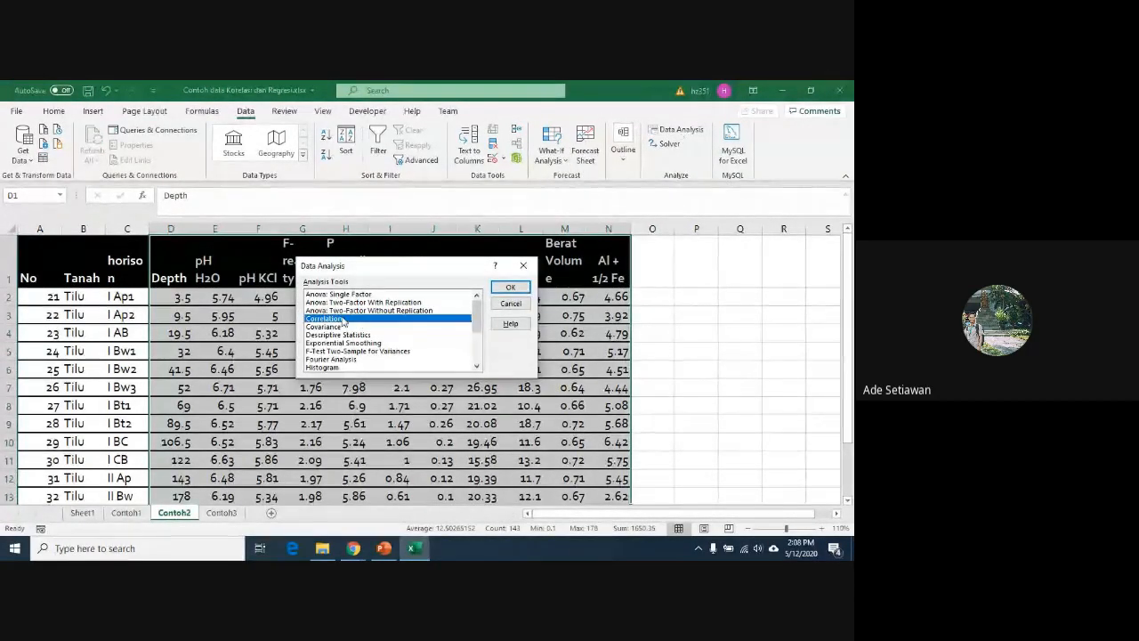
left_click(508, 287)
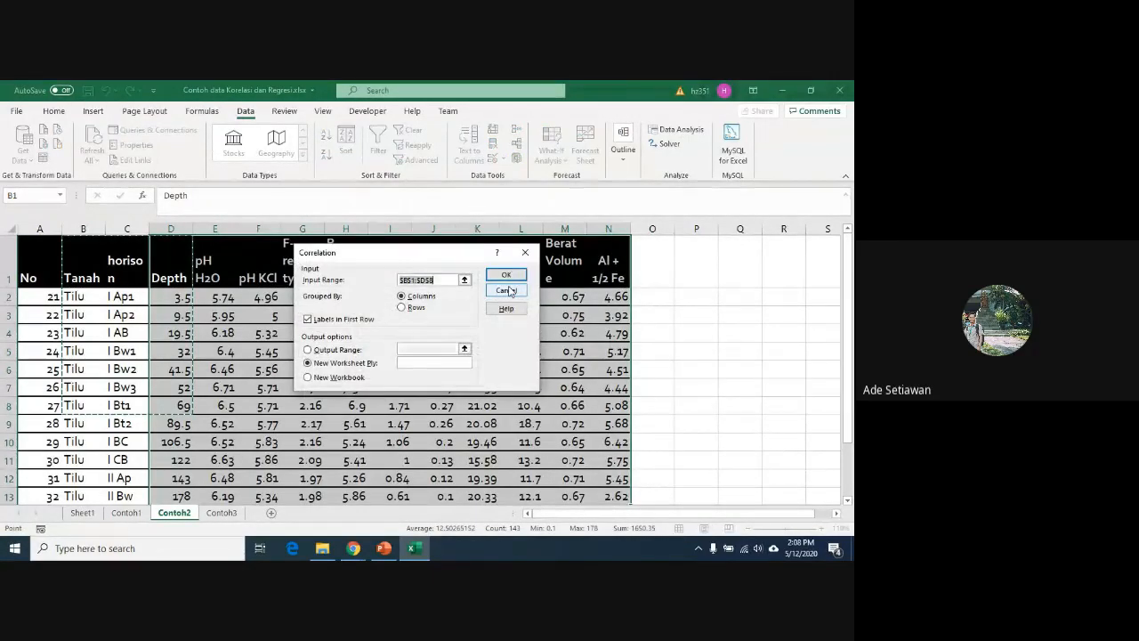
Step: Set the correlation input range to D1:N13, covering the Depth to Al + 1/2 Fe columns with their headers
left_click(463, 280)
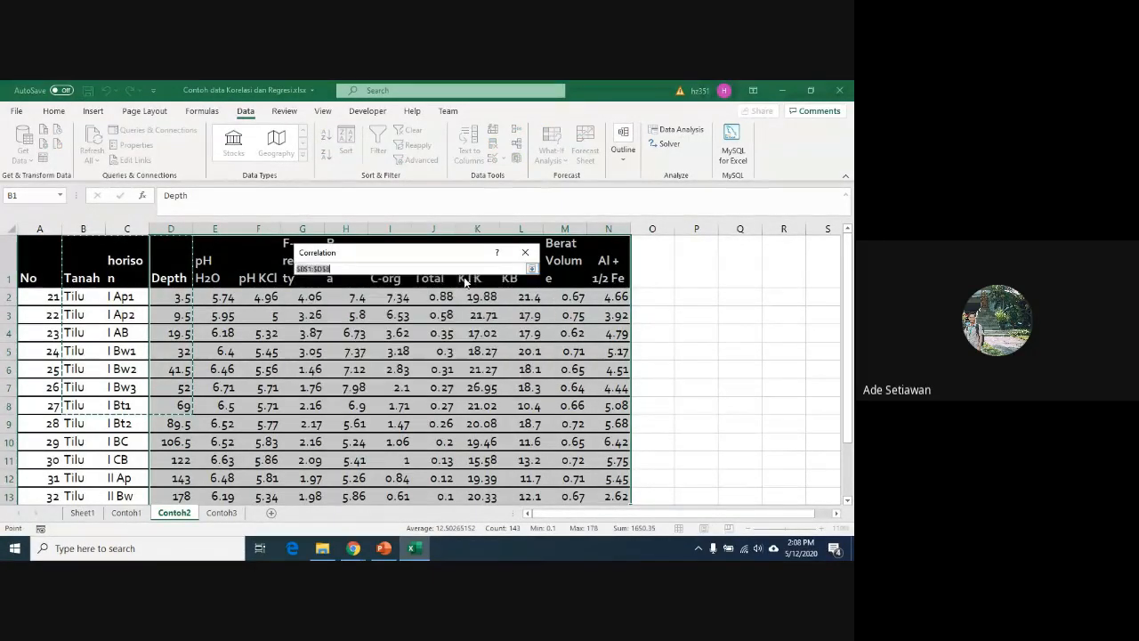
left_click_drag(164, 259, 597, 443)
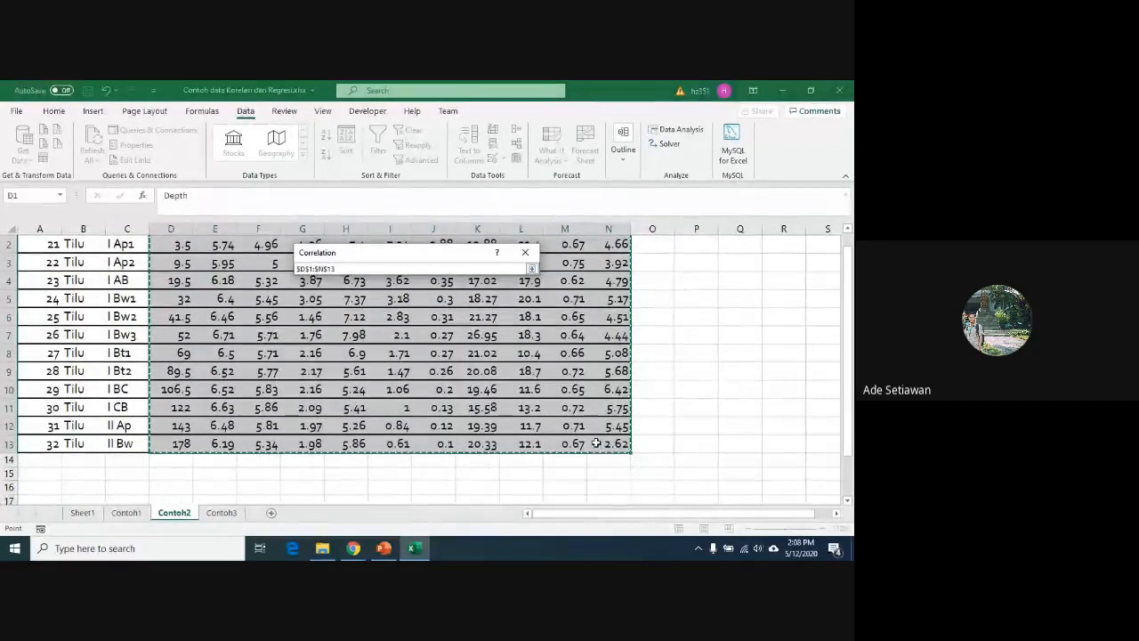
left_click(306, 268)
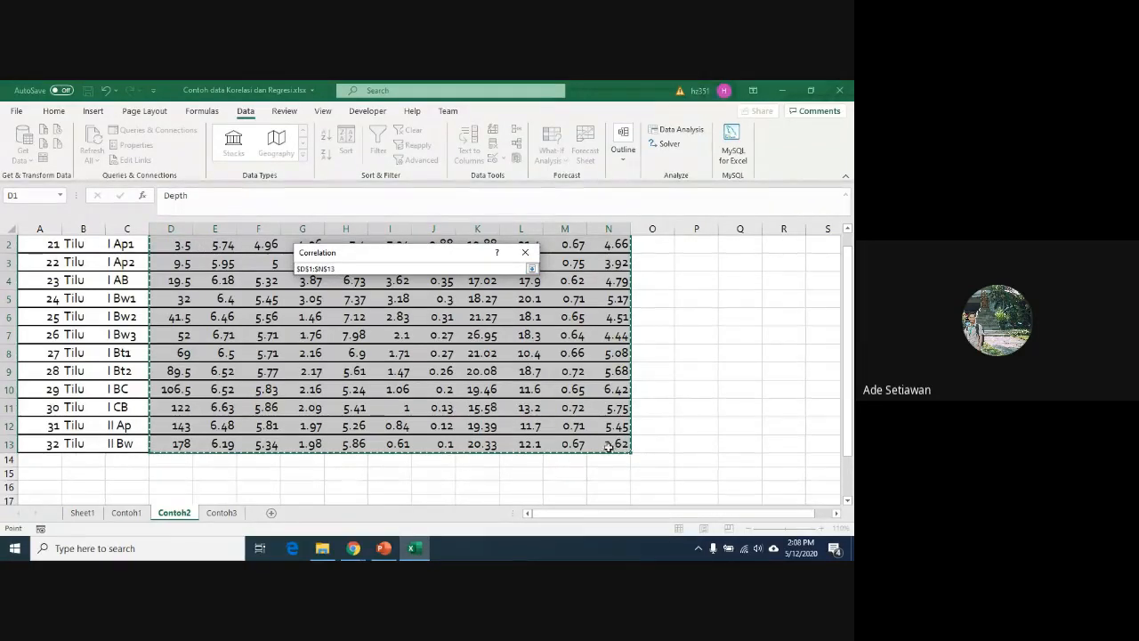
left_click(531, 269)
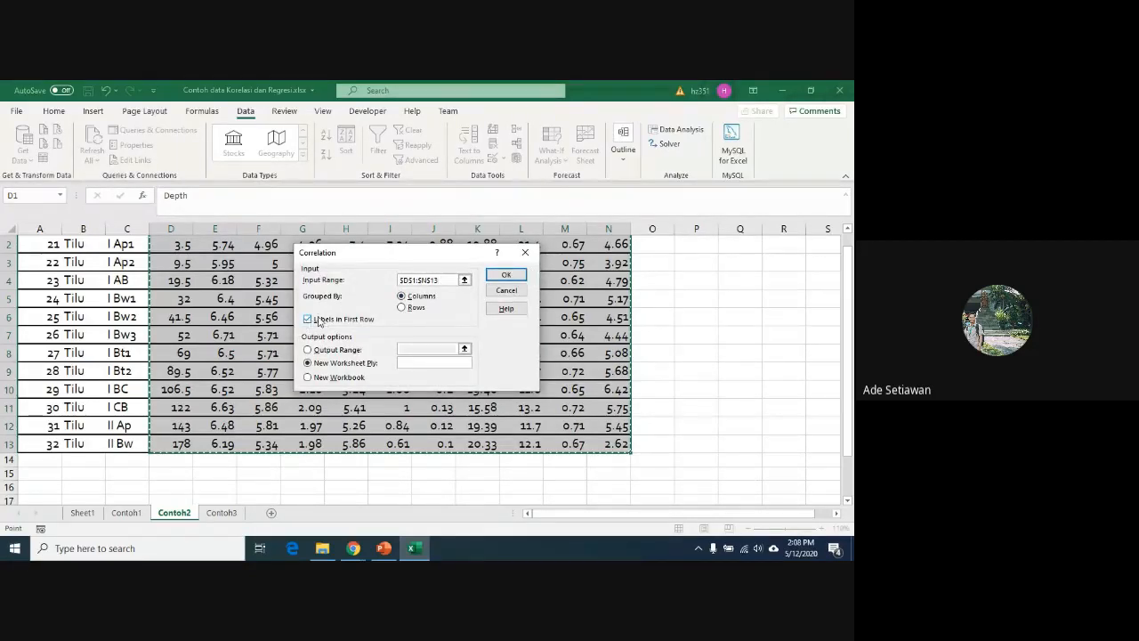
Step: Generate the soil variables' correlation matrix on a new worksheet and fit the Depth column's width to its values
left_click(514, 277)
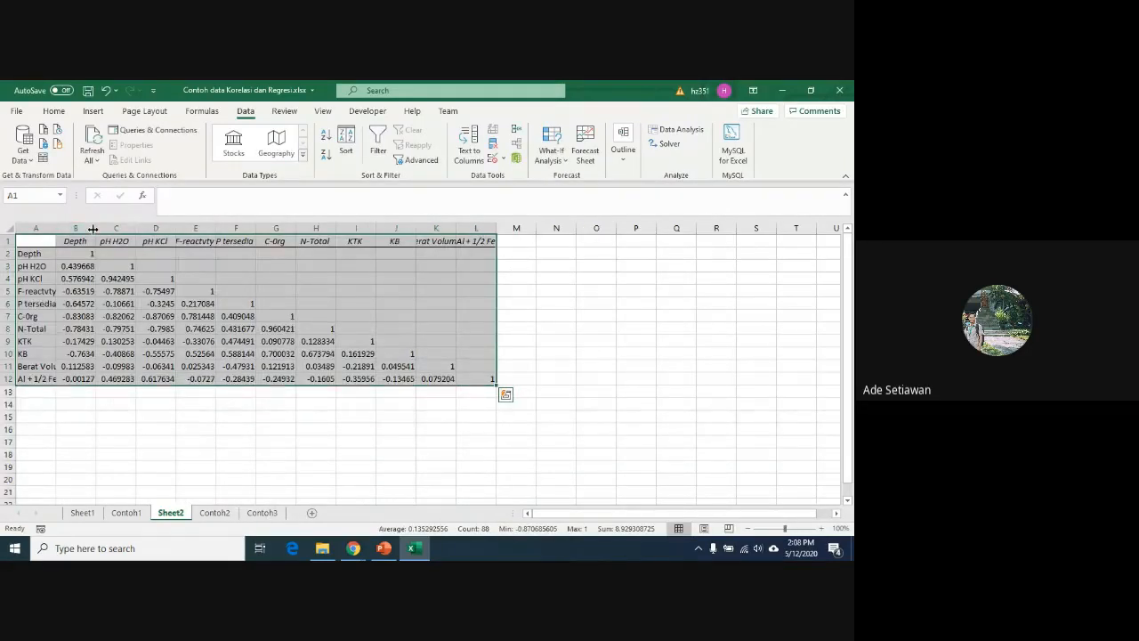
double_click(92, 230)
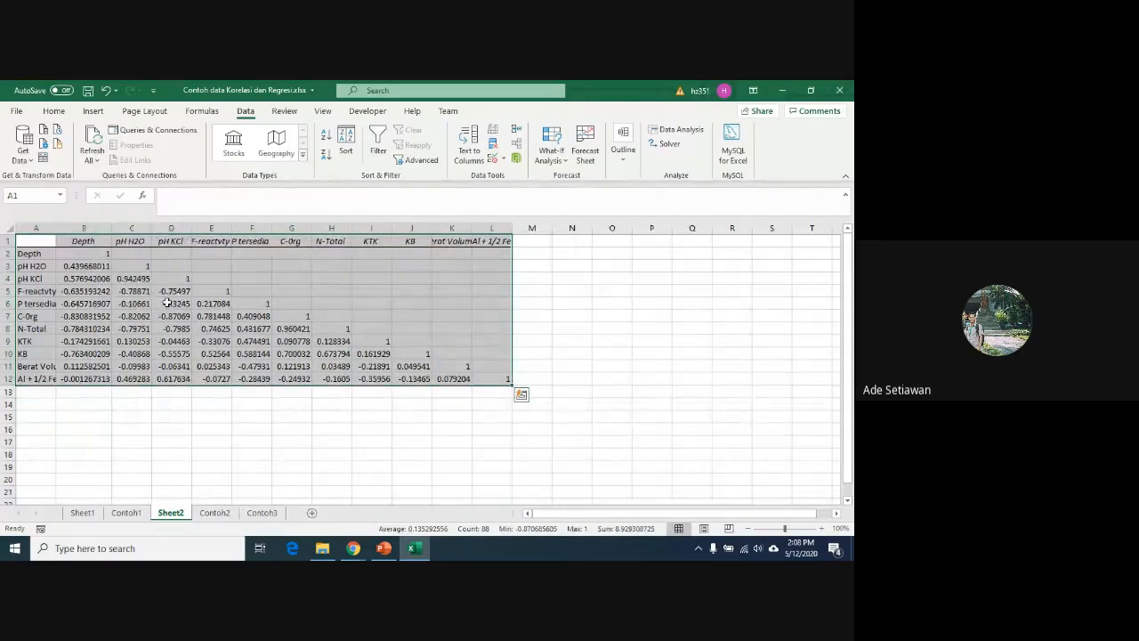
Step: Format the soil correlation coefficients in B2:L12 with two decimal places and fit column A's width to the variable names
left_click(75, 253)
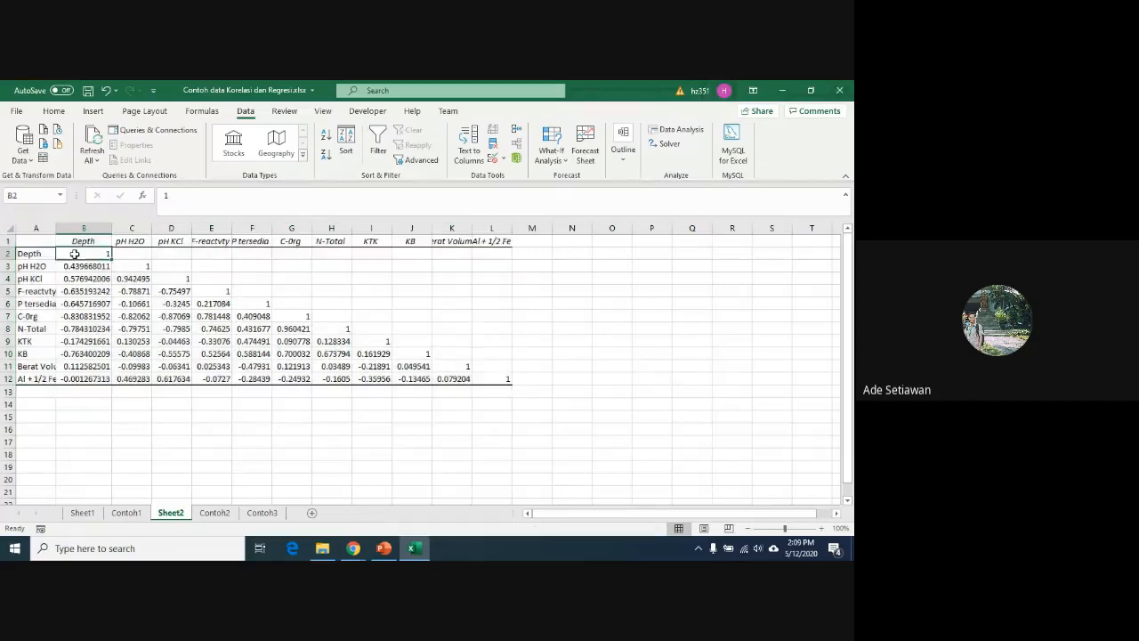
left_click_drag(75, 254, 480, 378)
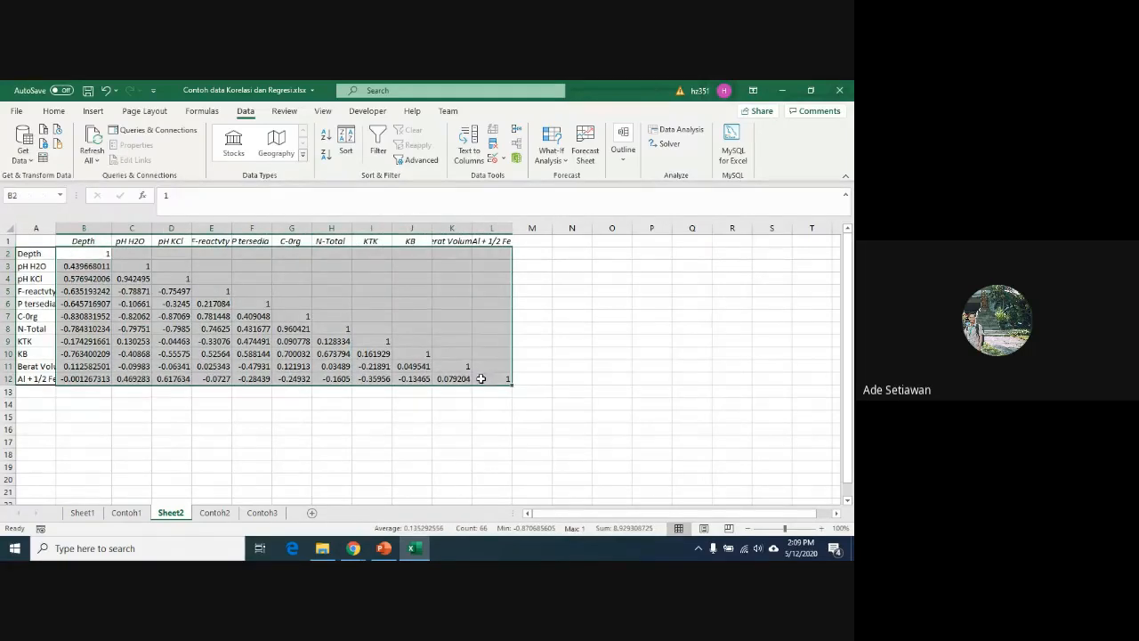
left_click(53, 112)
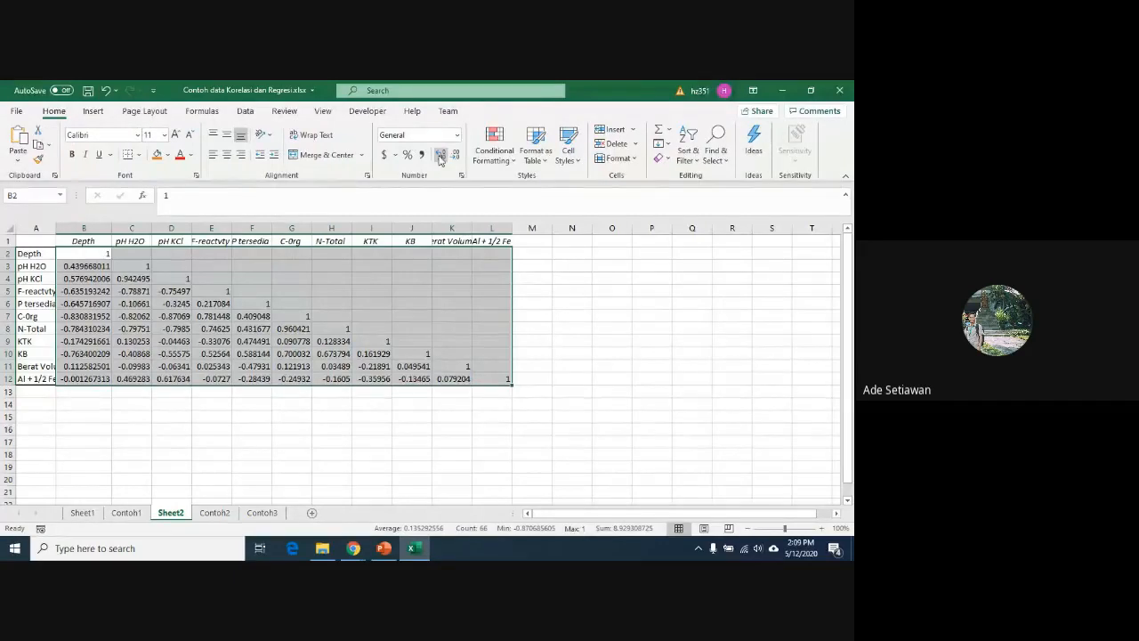
left_click(440, 156)
left_click(454, 156)
left_click(455, 156)
left_click(455, 156)
left_click(455, 155)
left_click(455, 156)
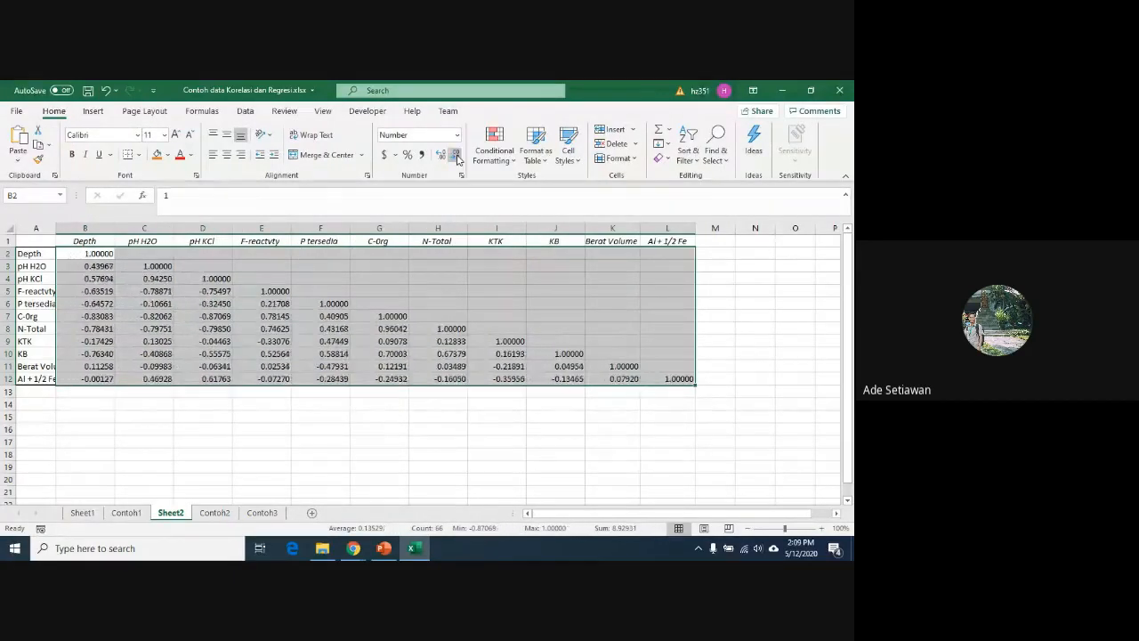
left_click(455, 156)
left_click(455, 156)
left_click(454, 156)
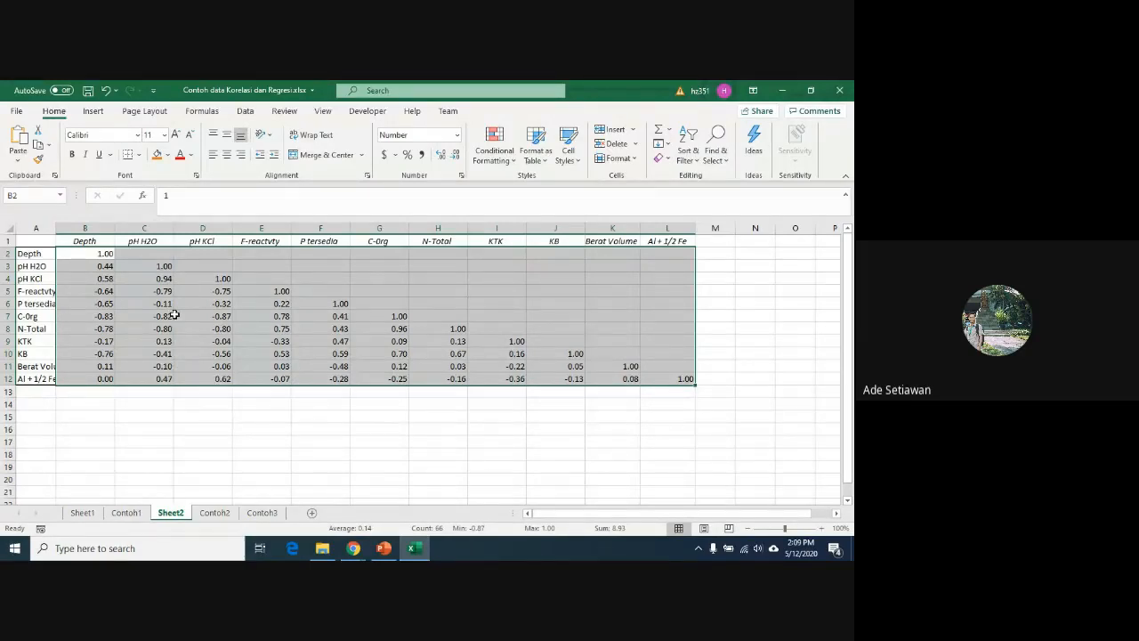
double_click(55, 228)
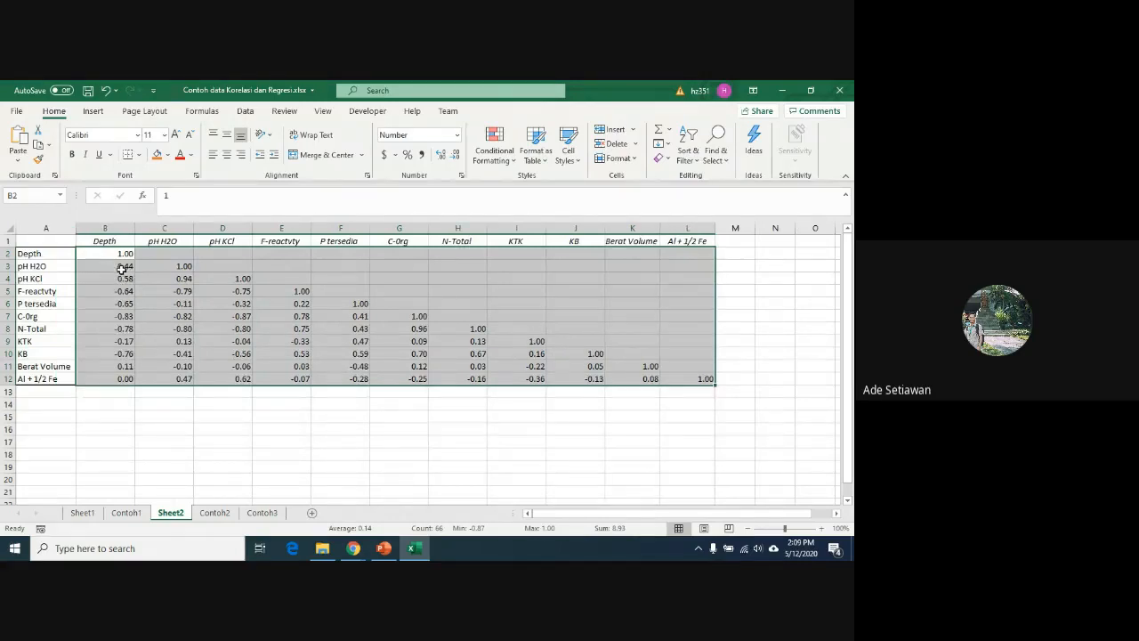
Step: Examine the correlations of C-0rg and P tersedia with Depth in the soil matrix
left_click_drag(35, 318, 103, 318)
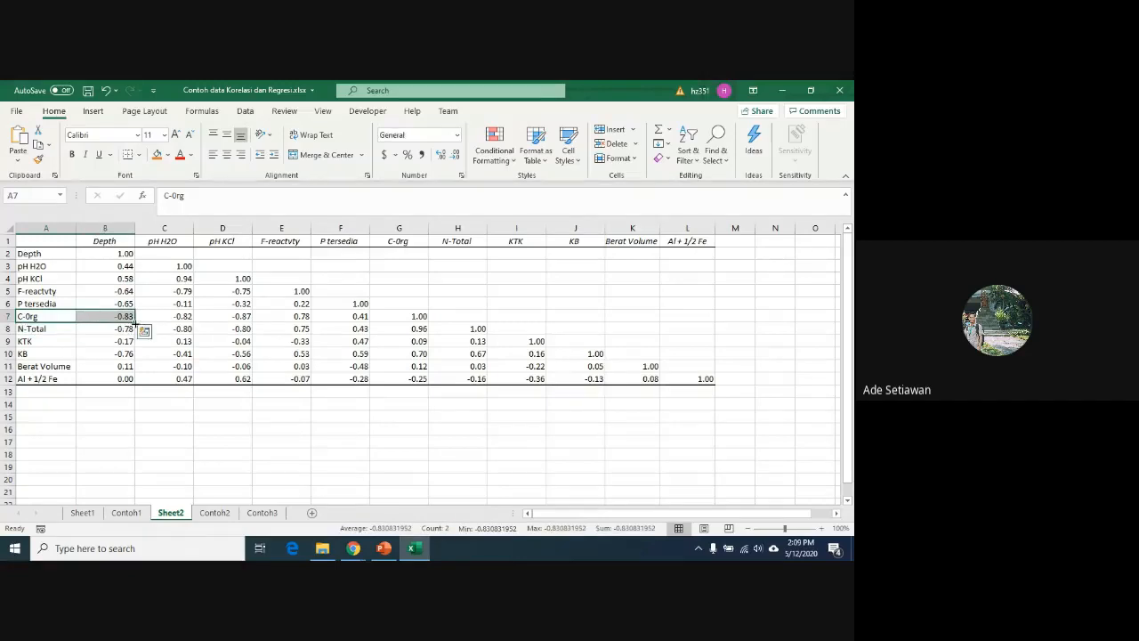
left_click(115, 316)
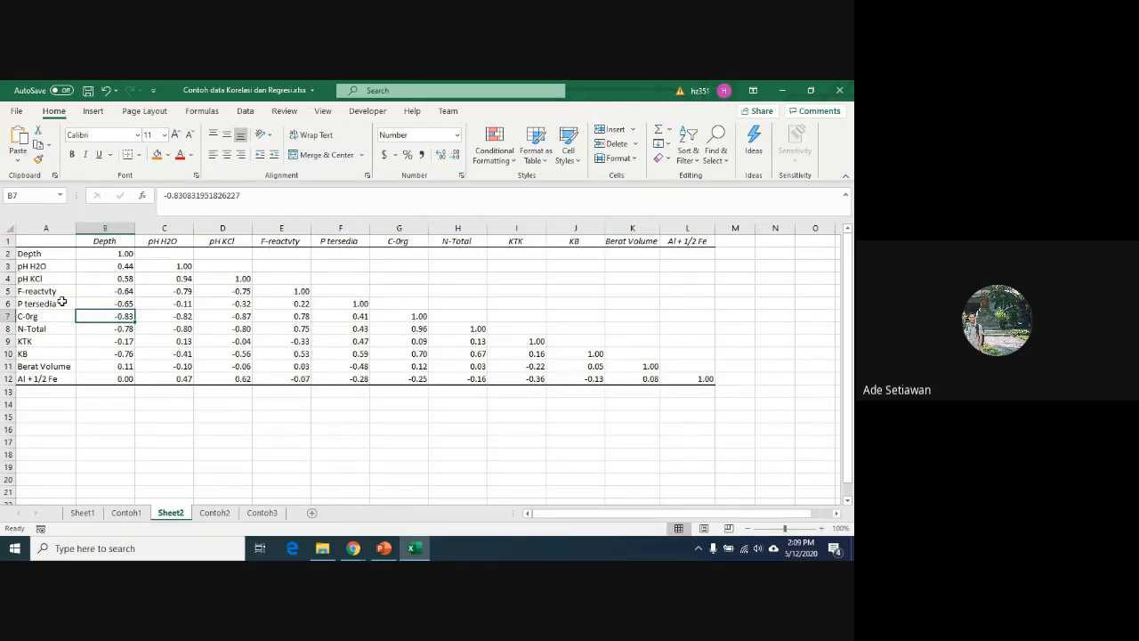
left_click_drag(66, 303, 111, 302)
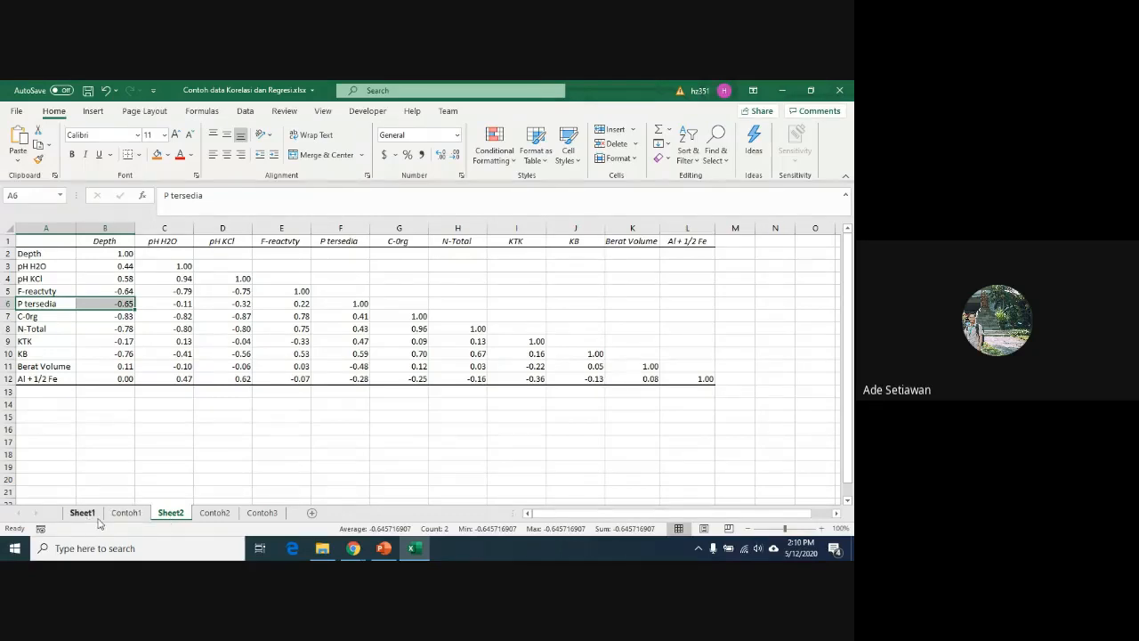
Step: Return to the Contoh1 sheet and write the regression equation Y = a + bx in cell F2
left_click(125, 515)
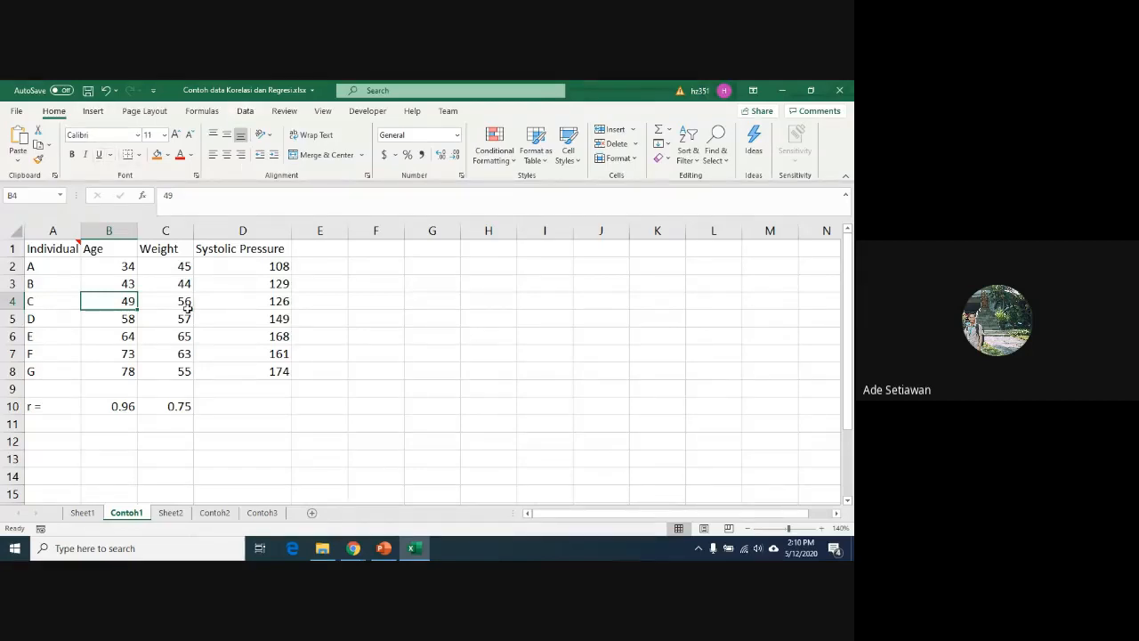
left_click(115, 266)
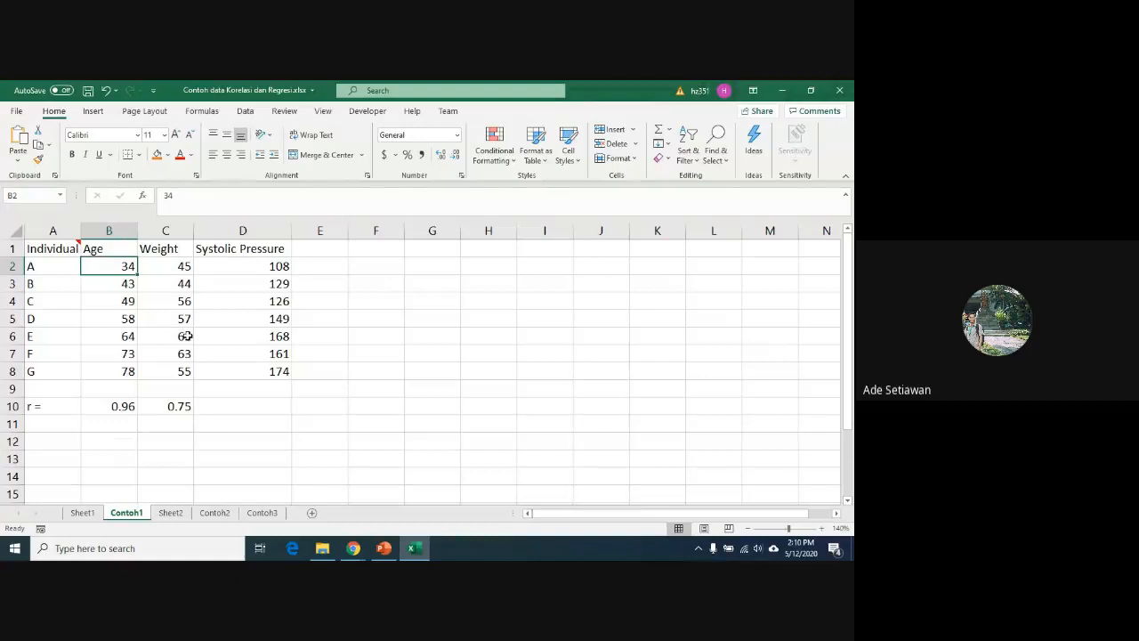
left_click(109, 248)
left_click(105, 265)
left_click(384, 265)
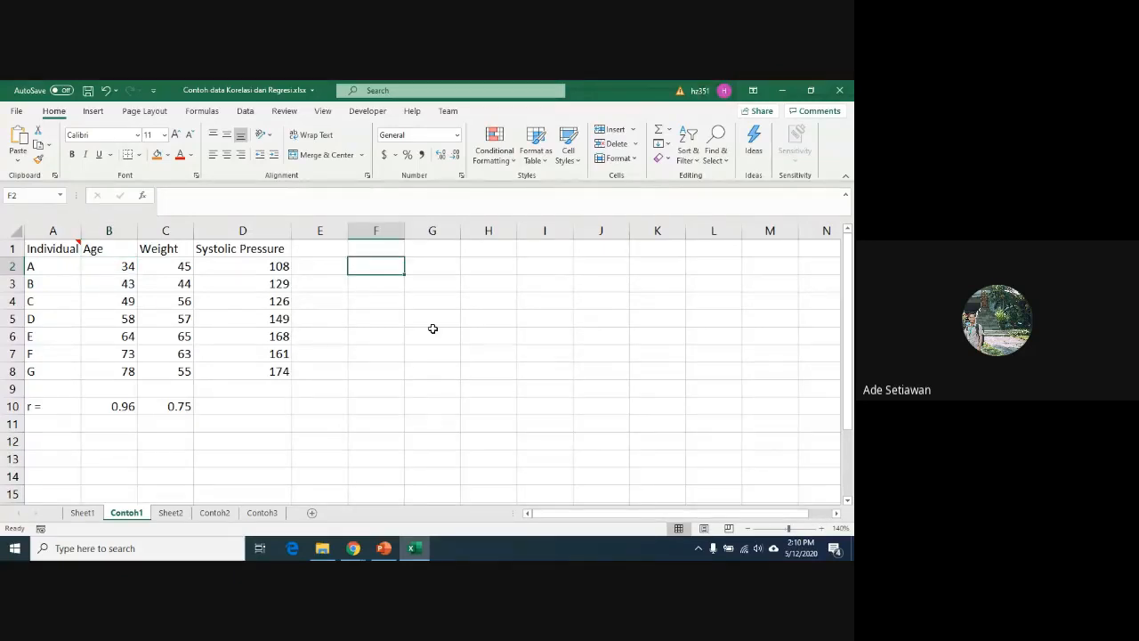
type("Y")
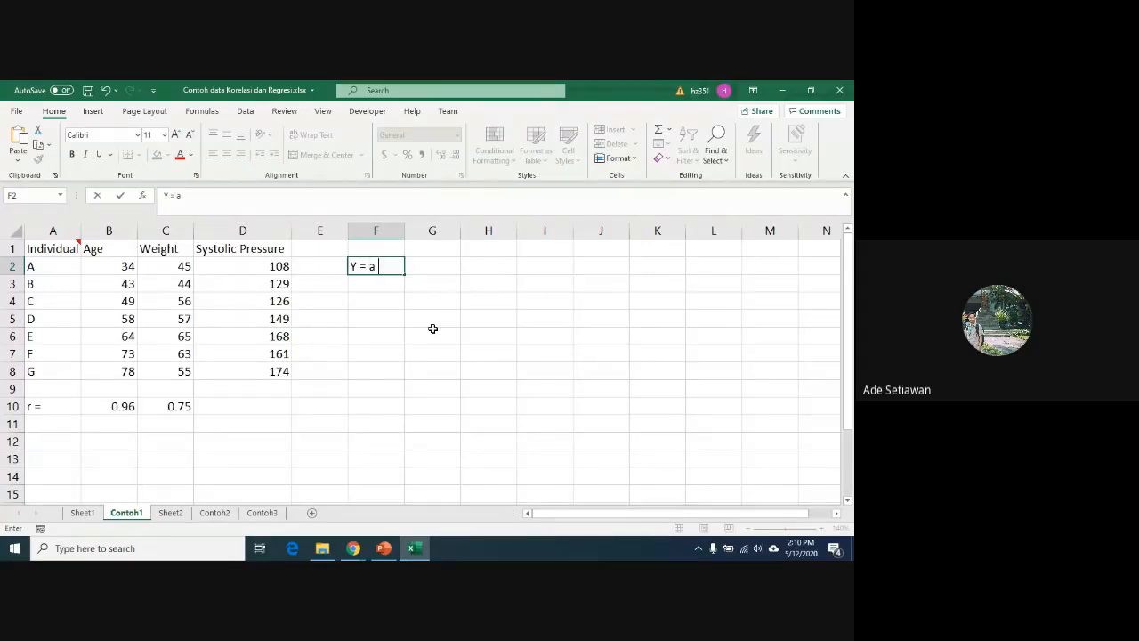
type("= a + b")
key("Left")
key("Left")
key("Right")
key("Right")
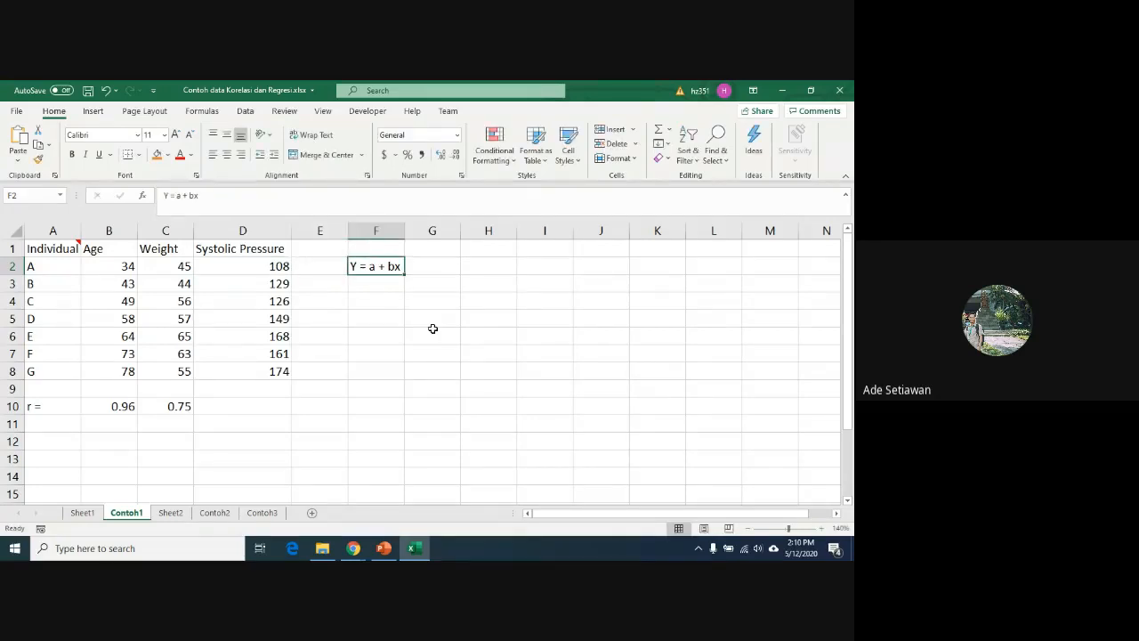
Step: Write the alternative form of the line equation, Y = mx + c, in cell F3
key("Down")
type("Y = ")
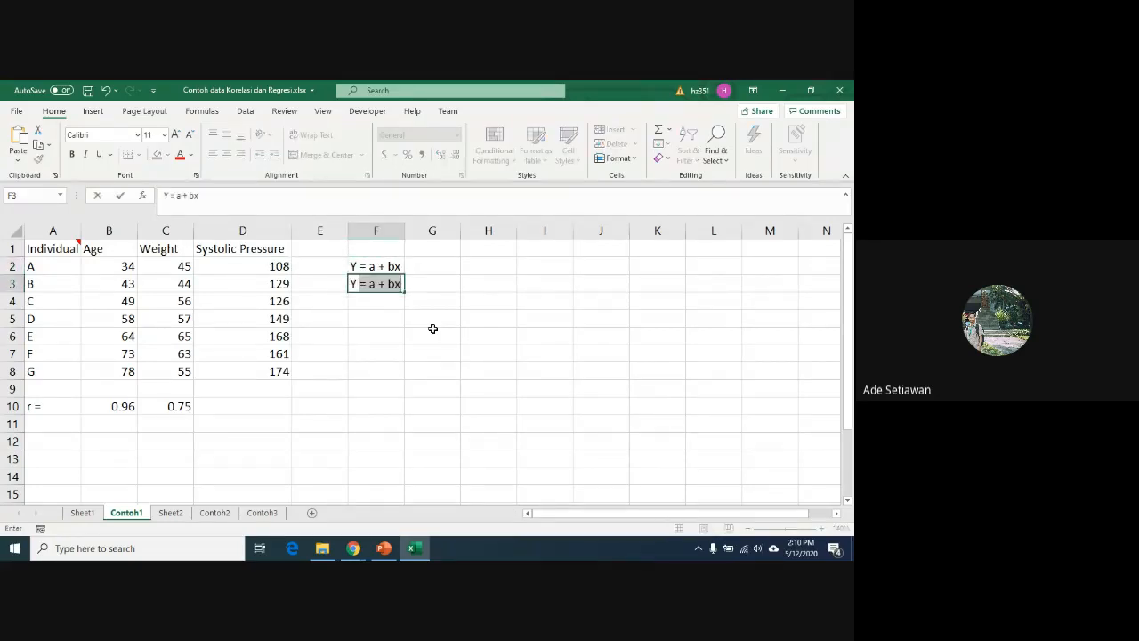
type("m")
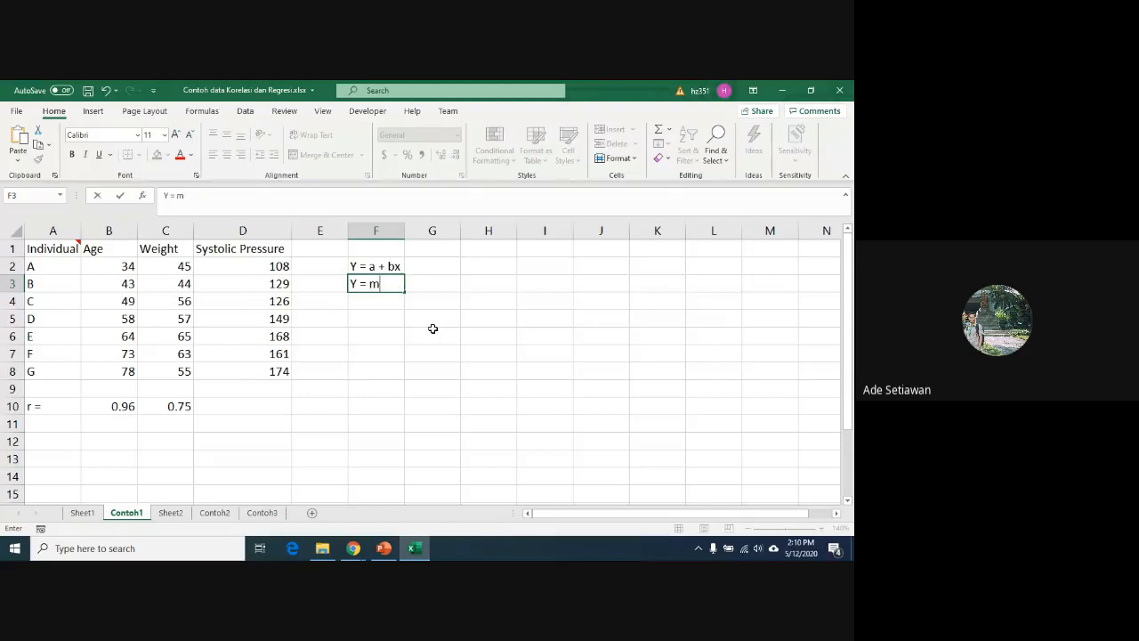
type("x + c")
key("Return")
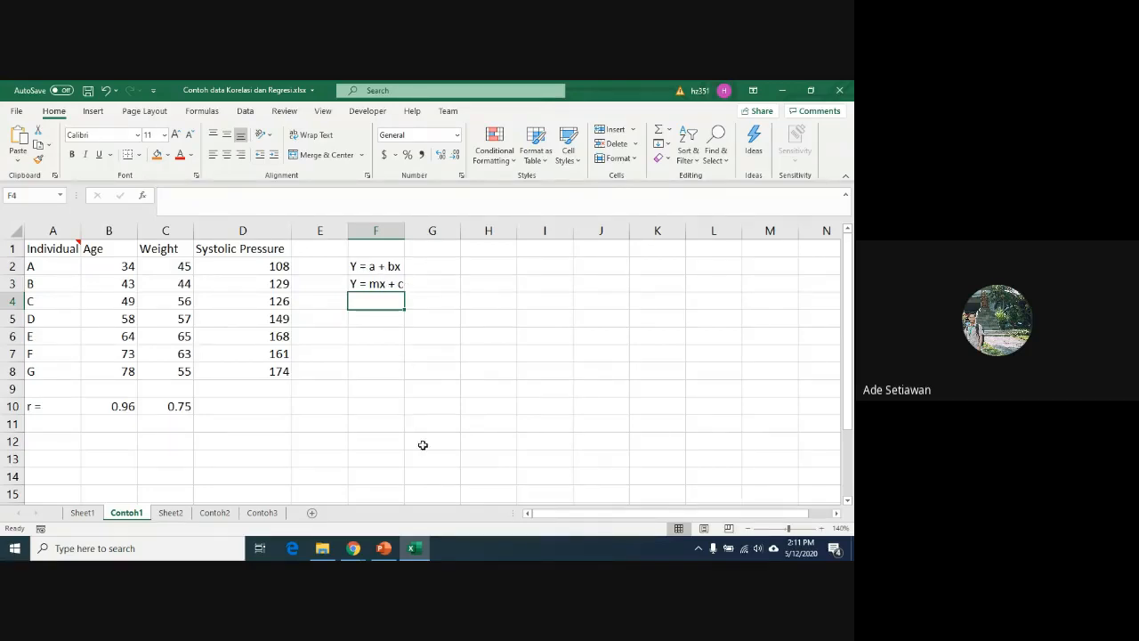
Step: Examine the Age, Weight and Systolic Pressure columns to tell the independent variables from the dependent one
key("Down")
key("Up")
key("Left")
key("Left")
key("Left")
key("Up")
key("Up")
key("Up")
key("Right")
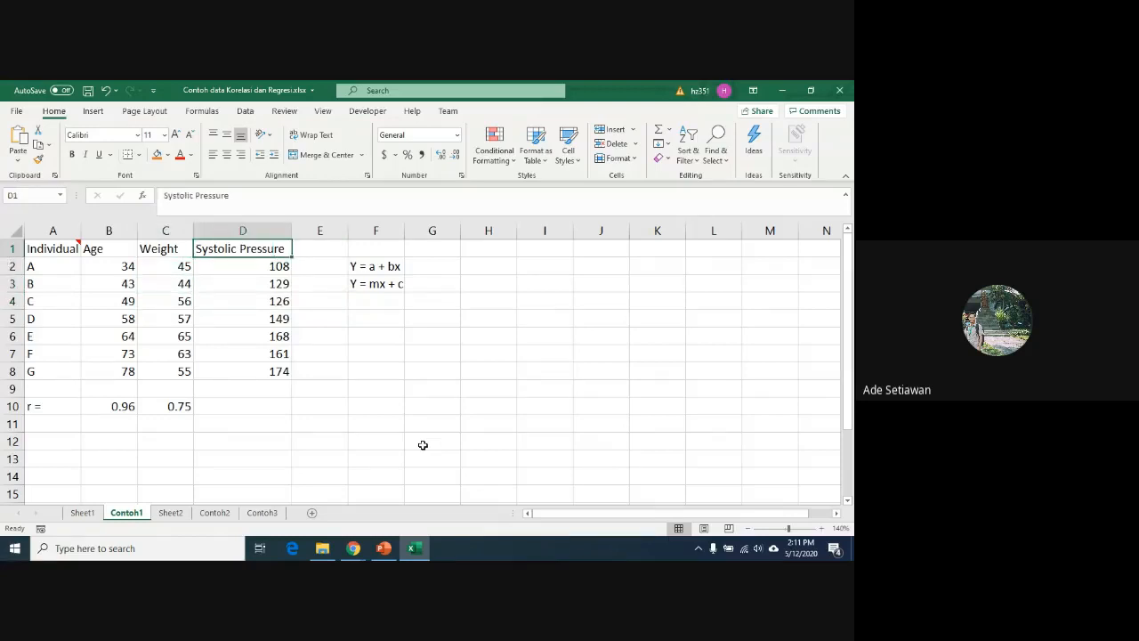
key("Down")
key("ctrl+shift+Down")
key("Left")
key("shift+Down")
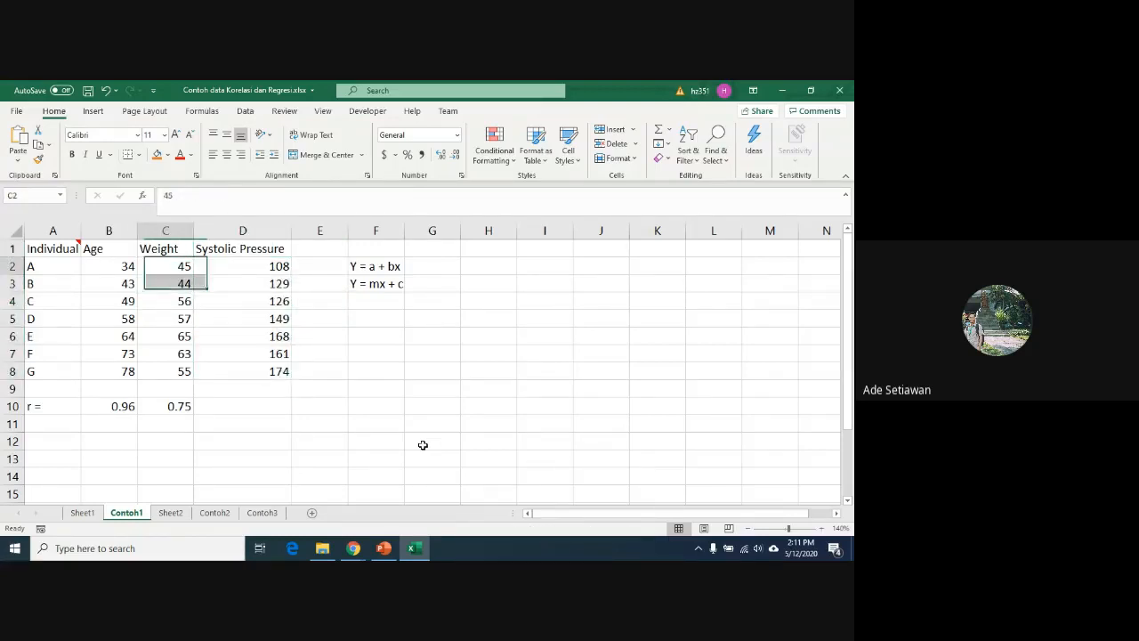
key("Left")
key("ctrl+shift+Down")
key("Right")
key("Right")
key("Right")
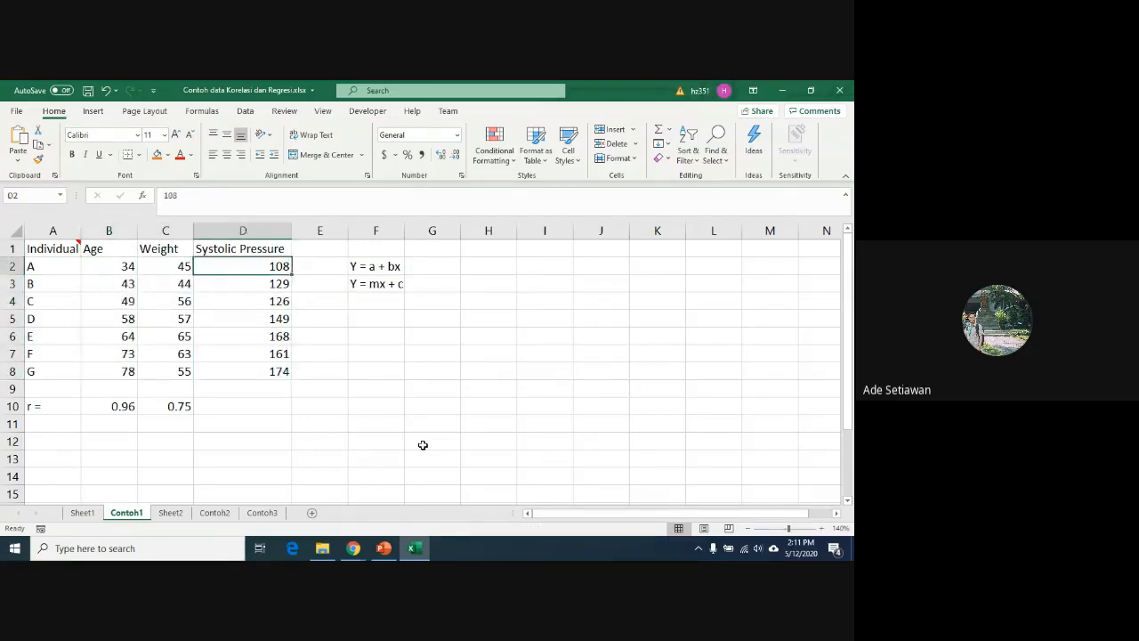
key("Left")
key("ctrl+shift+Down")
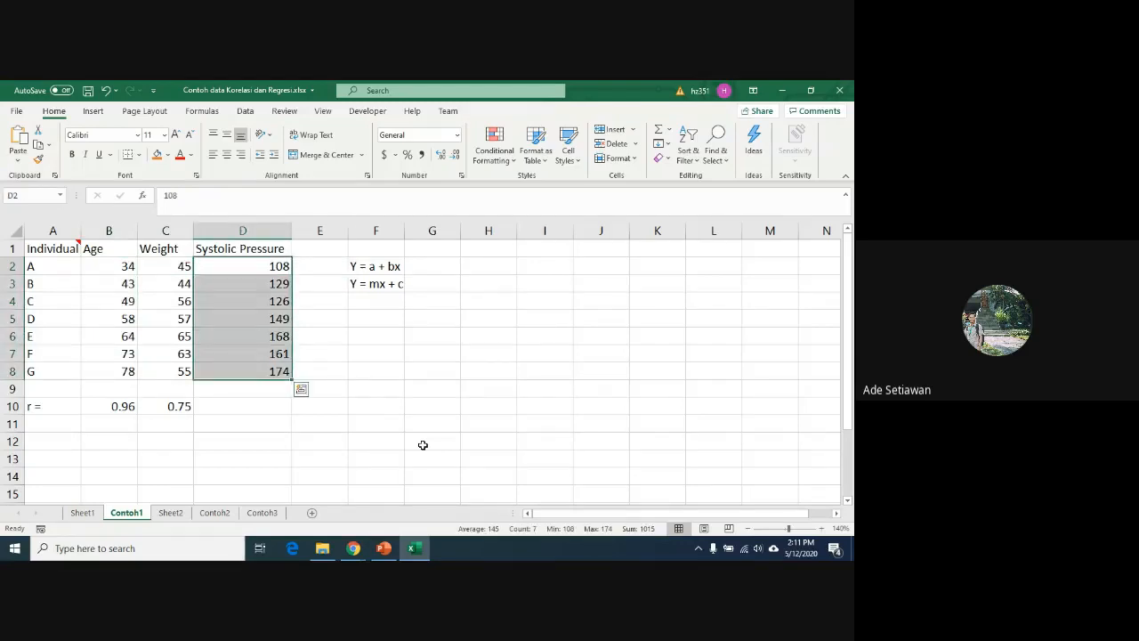
key("Down")
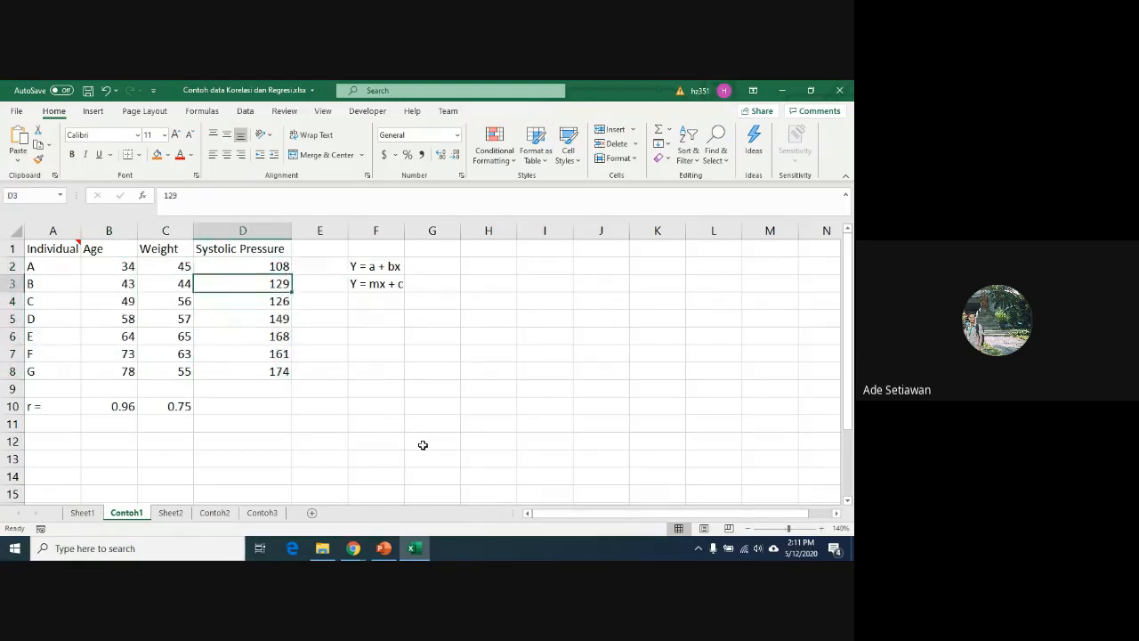
key("Down")
key("Down")
key("Down")
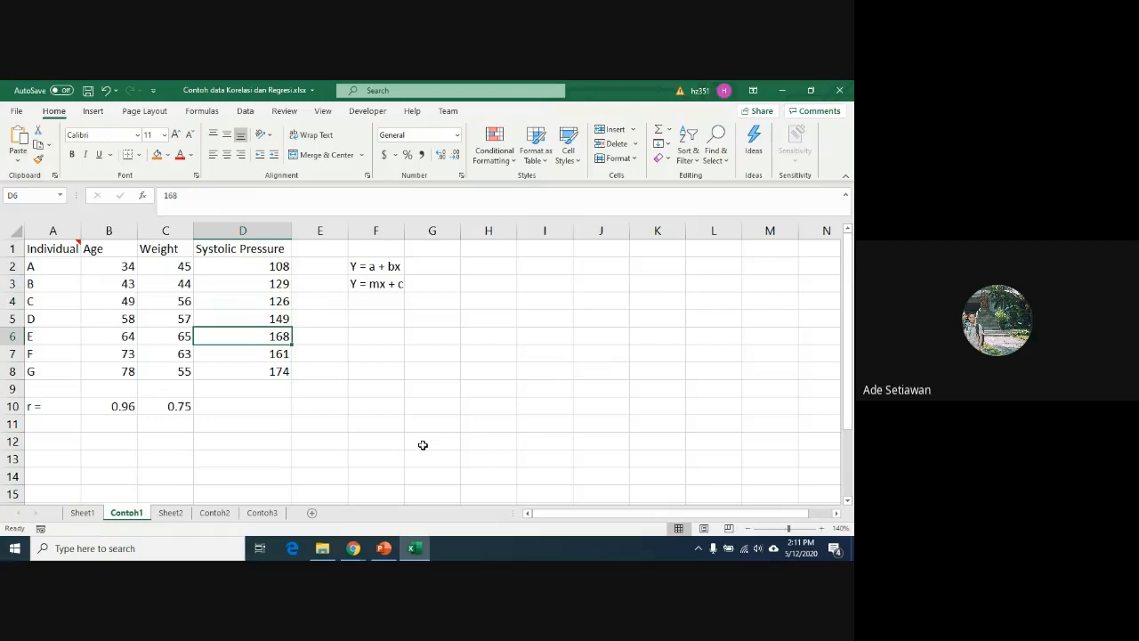
Step: Add the variable symbols to the headers, renaming them Systolic Pressure (Y) in D1 and Age (X1) in B1
left_click(223, 248)
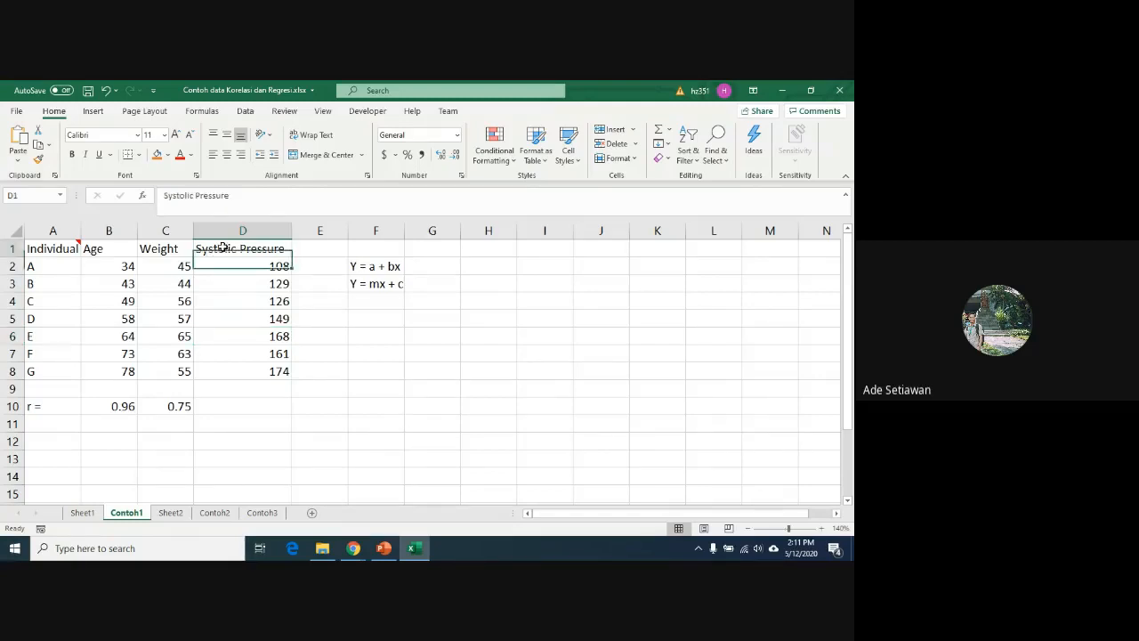
left_click(246, 198)
type("(")
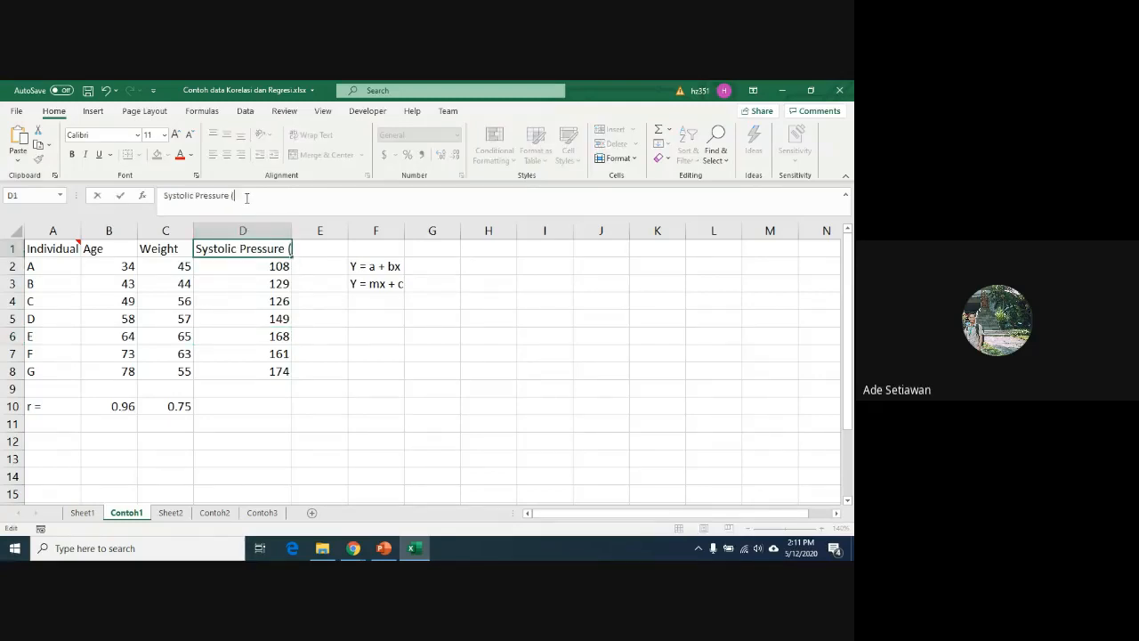
type("Y)")
key("Return")
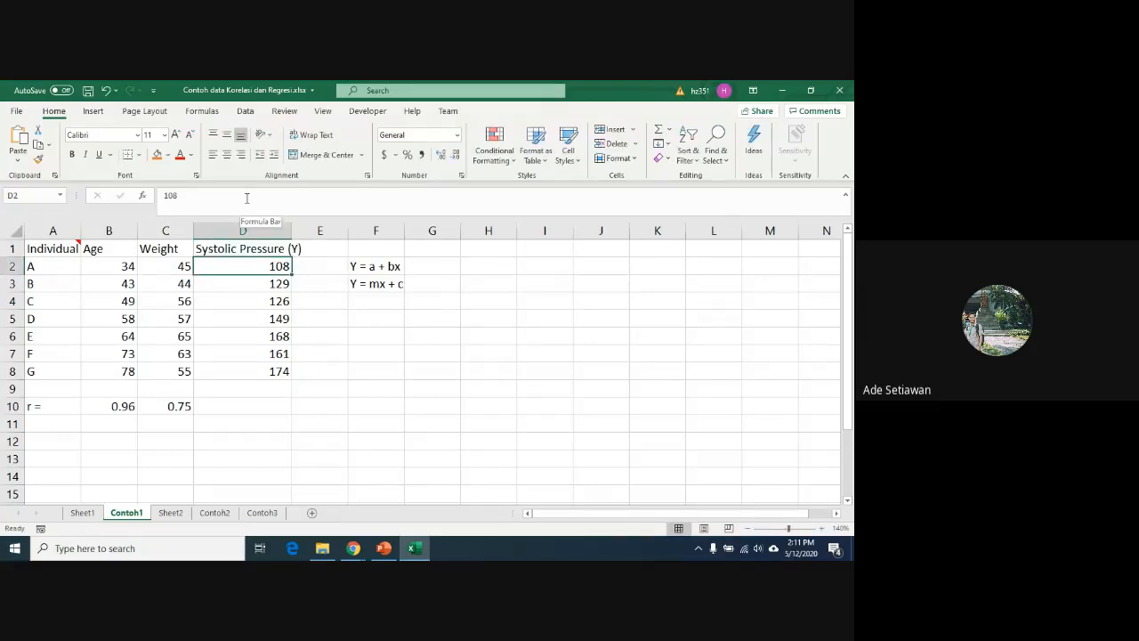
left_click(95, 249)
left_click(203, 198)
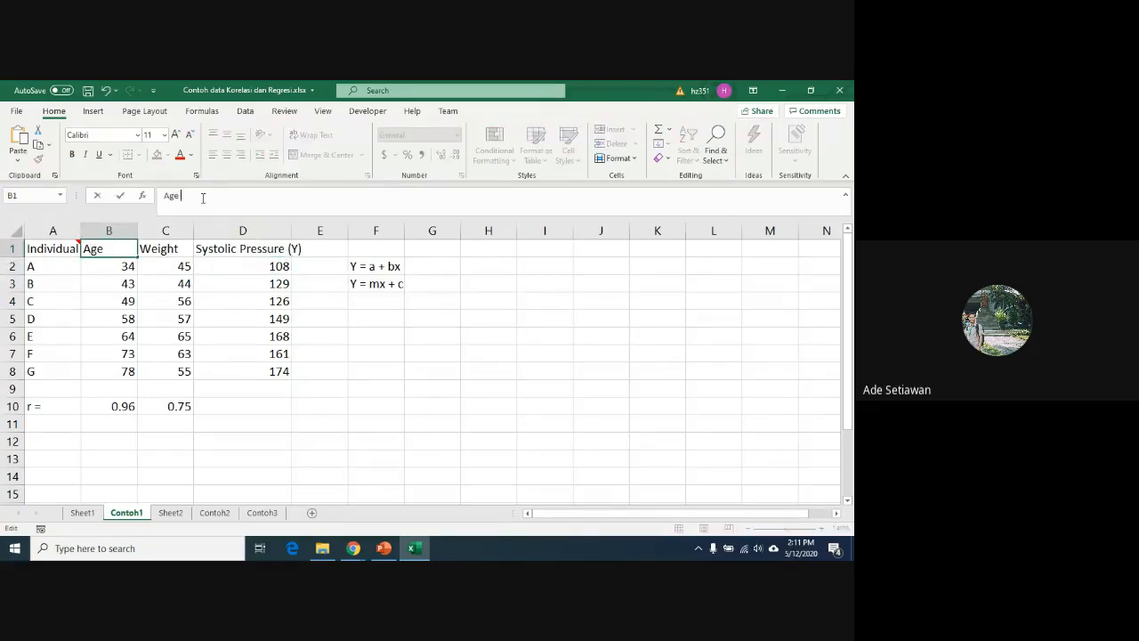
type("(X1)")
key("Return")
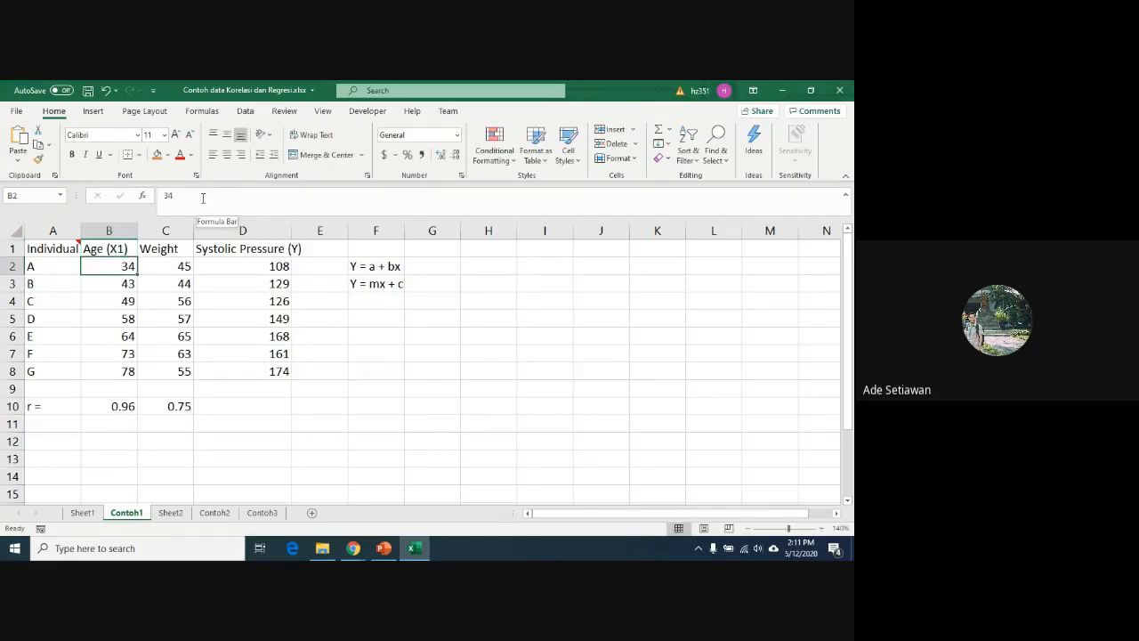
Step: Replace the Y = mx + c equation in F3 with the coefficient label a and move on to cell G3
key("Right")
key("Right")
key("Right")
key("Right")
key("Down")
key("Down")
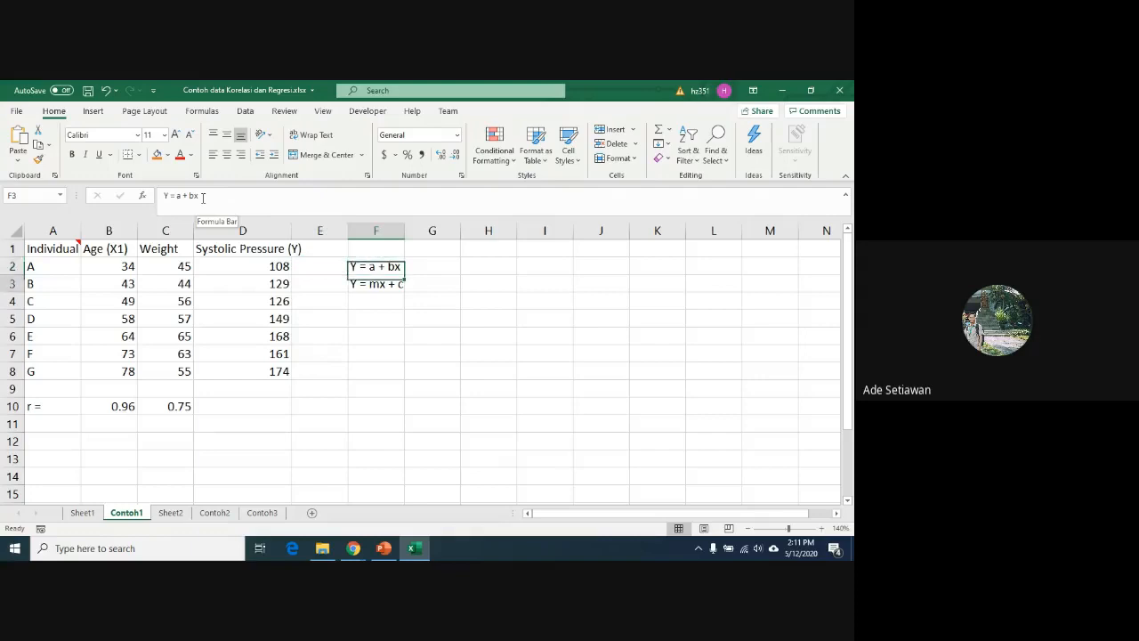
key("Up")
key("Up")
key("Up")
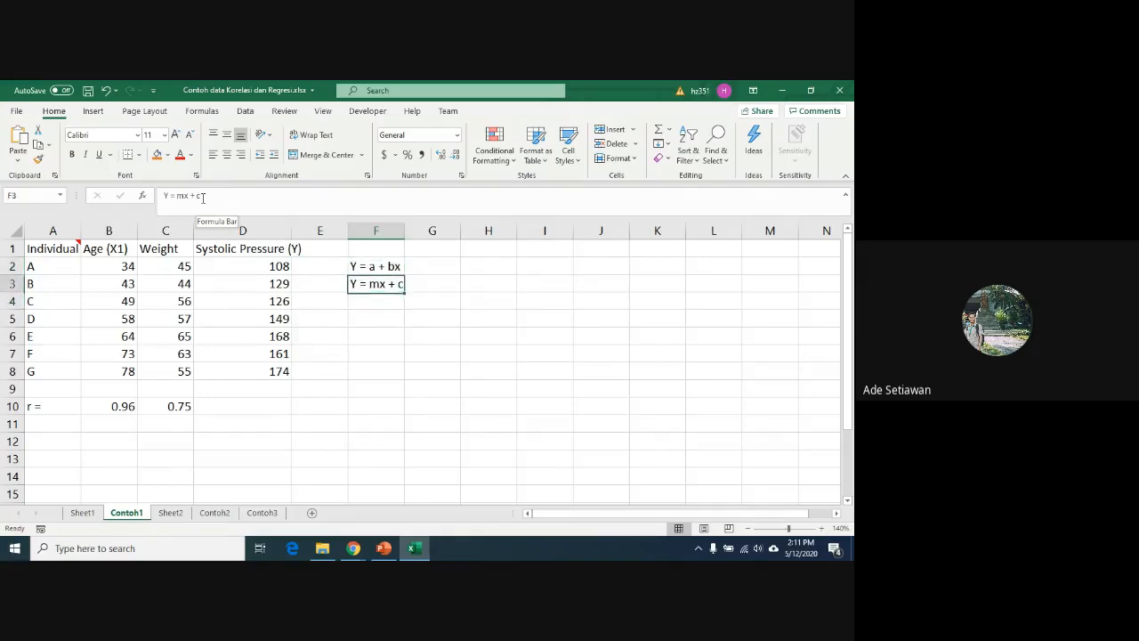
key("Down")
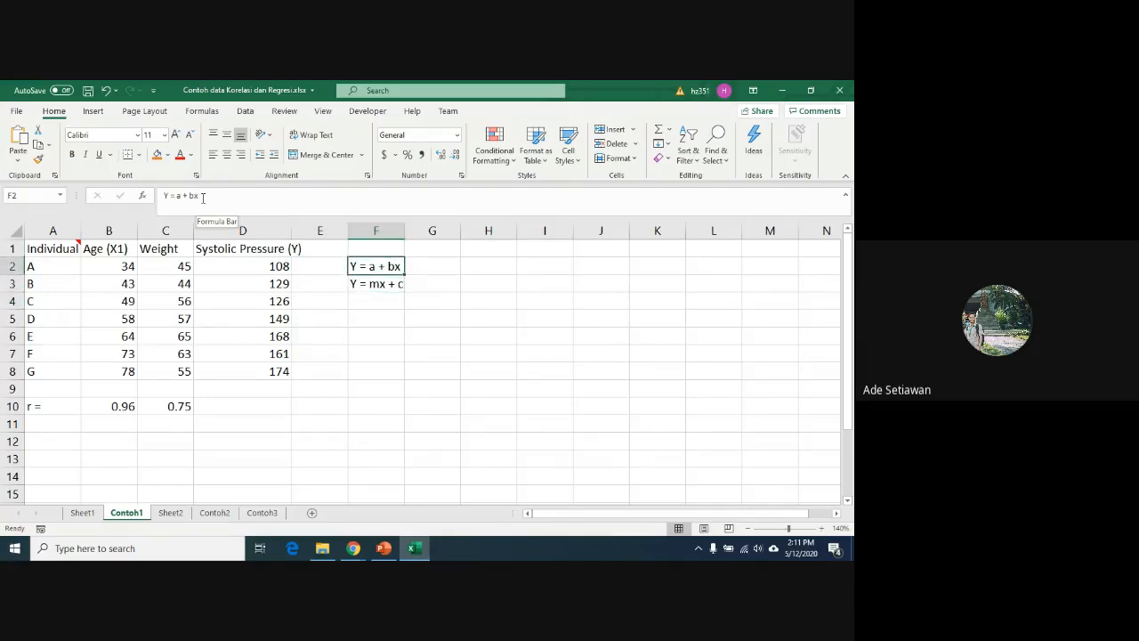
key("Down")
key("Down")
key("Down")
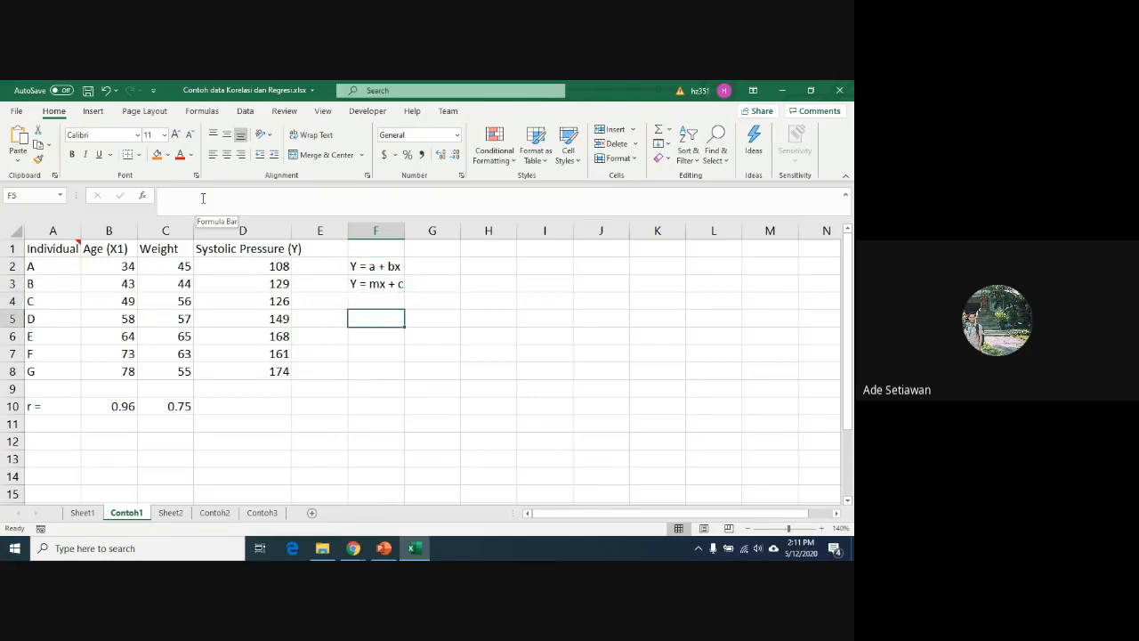
key("Up")
key("Up")
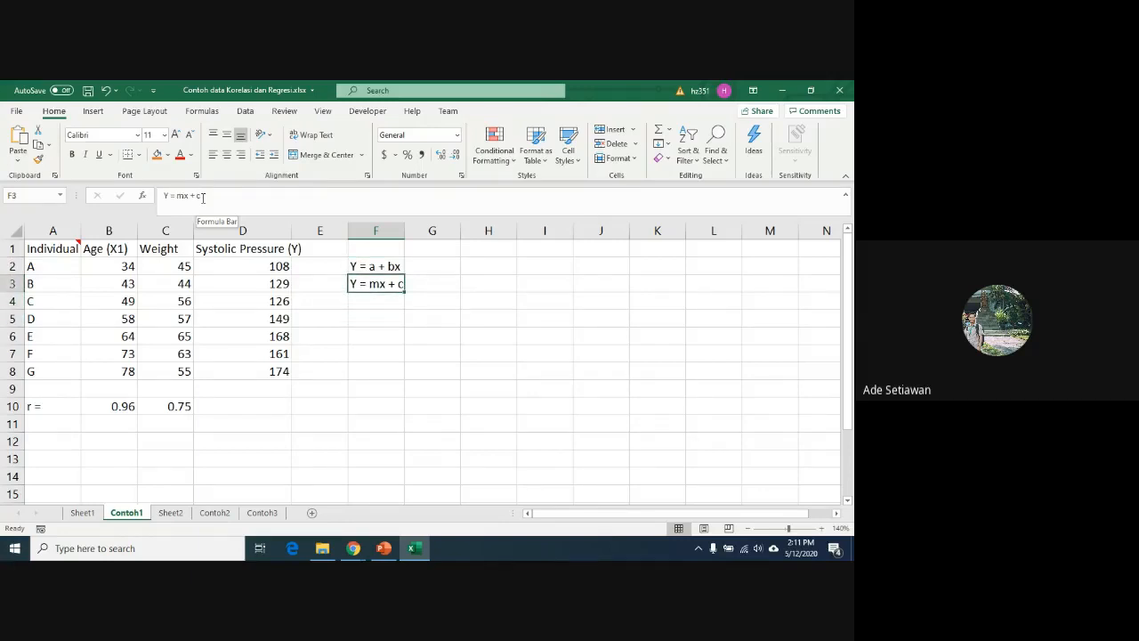
key("Delete")
type("a")
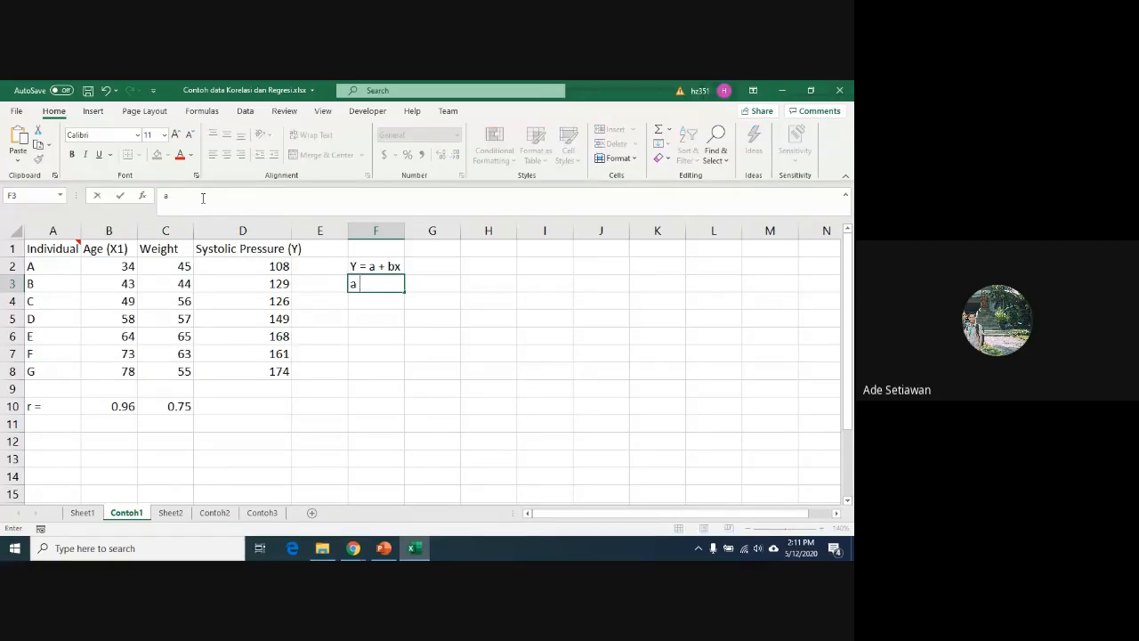
key("Tab")
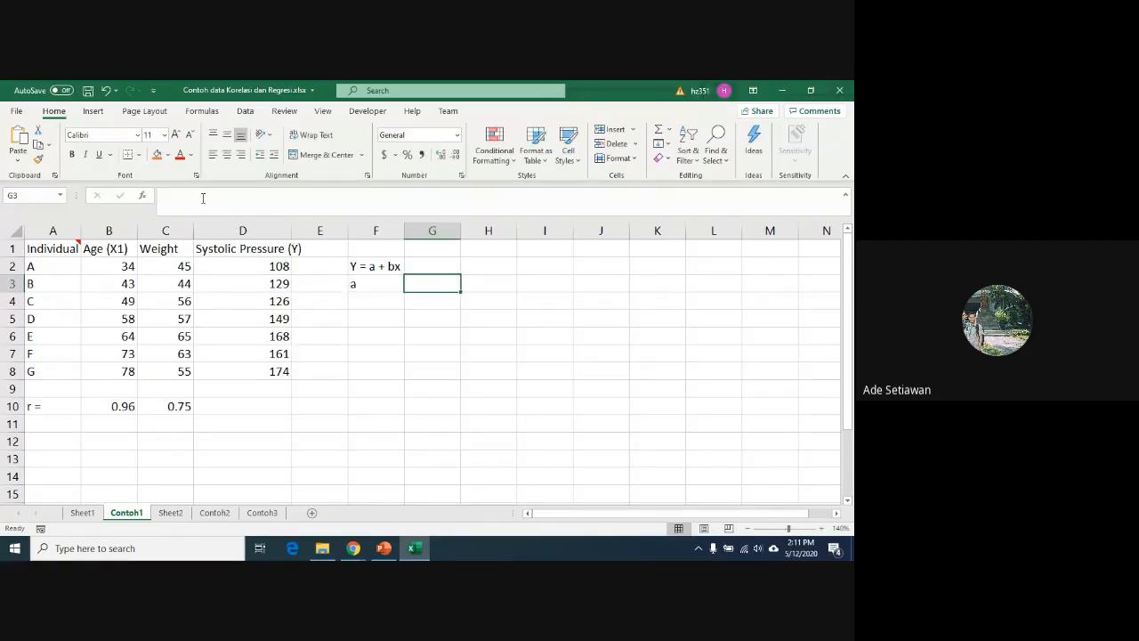
Step: Write =intercept as literal text in cell G3, naming the function for coefficient a
type("=inte")
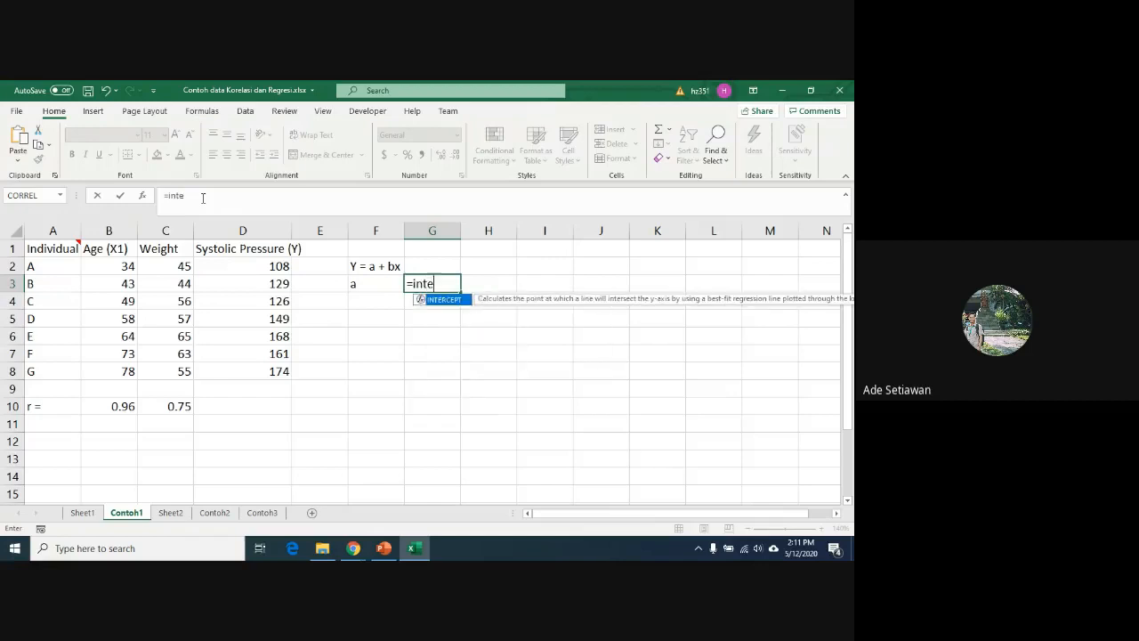
type("rcept")
key("Home")
type("'")
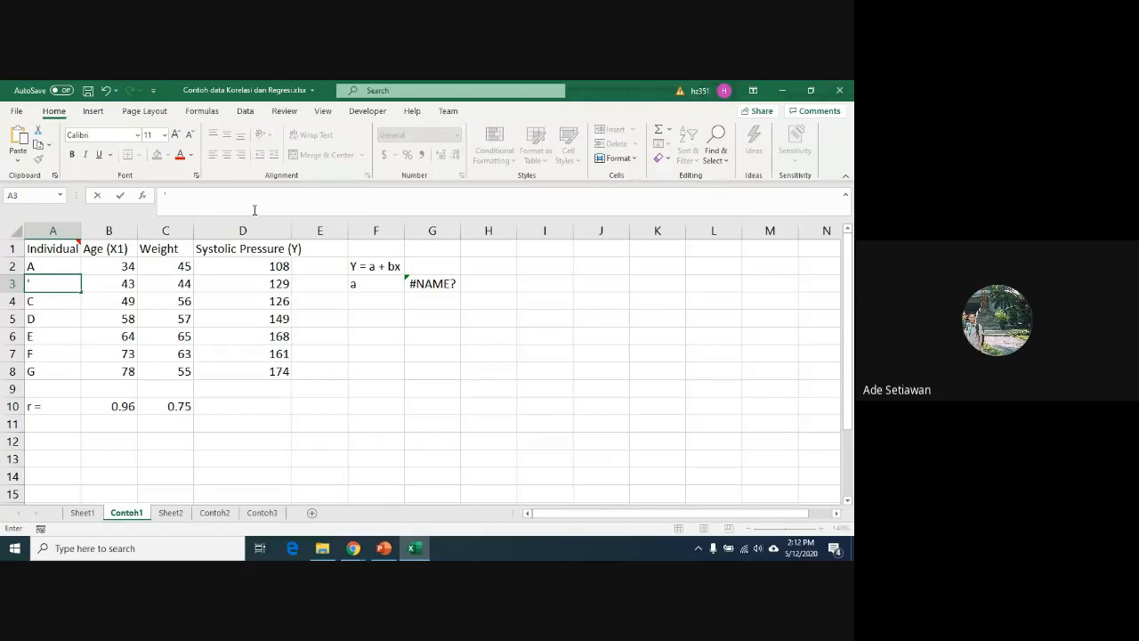
left_click(432, 282)
left_click(166, 195)
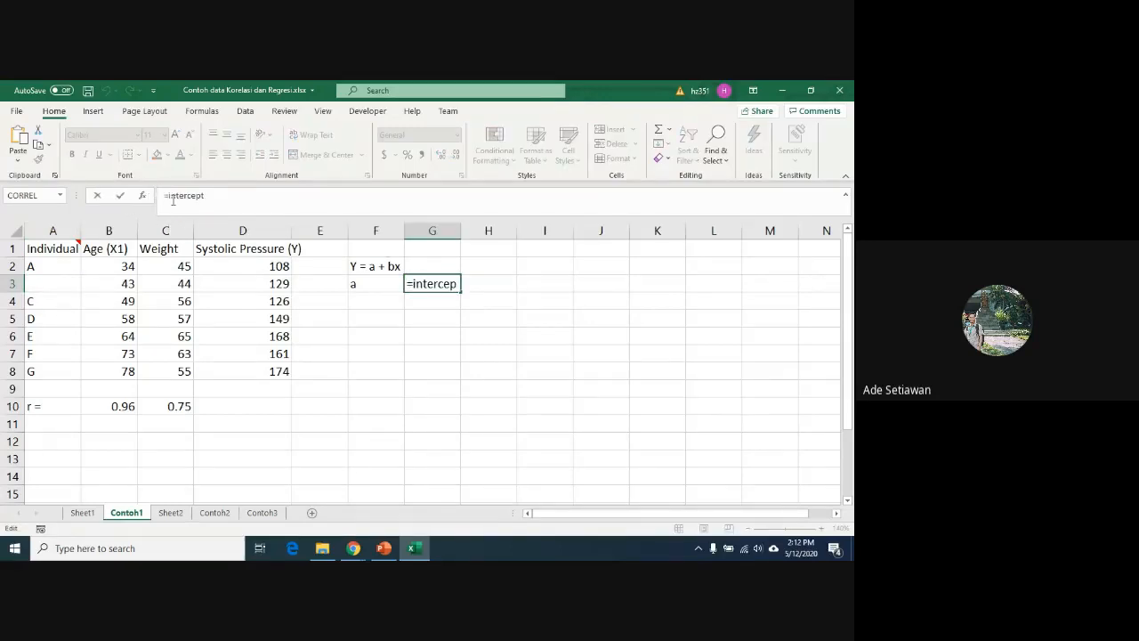
type("'")
key("Return")
Step: Add the coefficient label b in F4 with =slope as literal text in G4, and fit column G to its contents
key("Left")
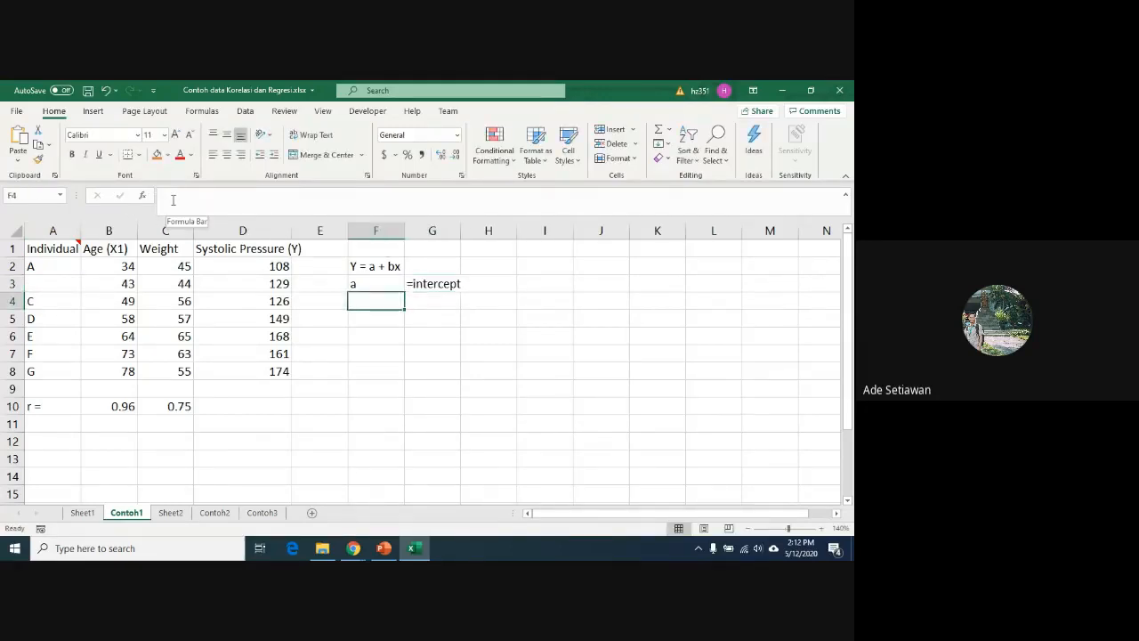
type("b")
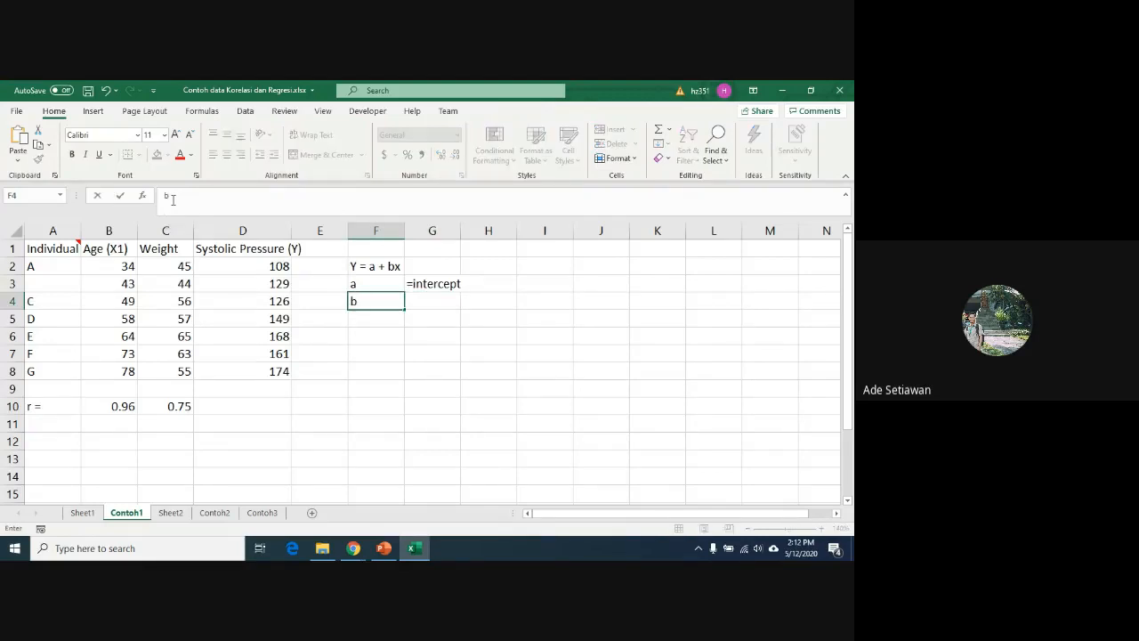
key("Right")
type("'")
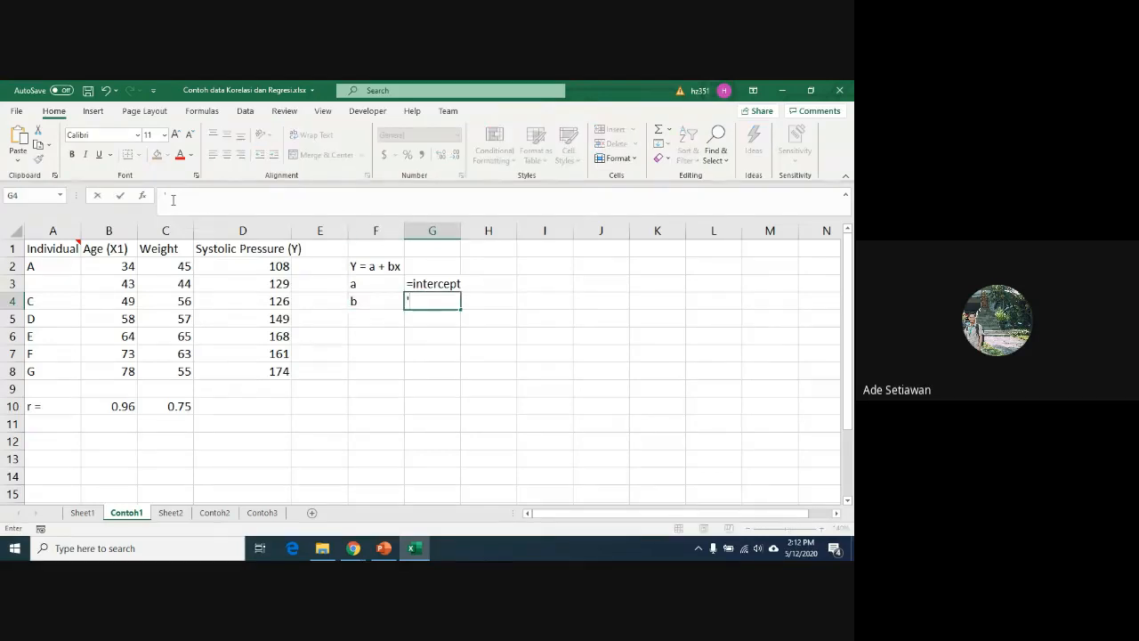
type("=slope")
key("Return")
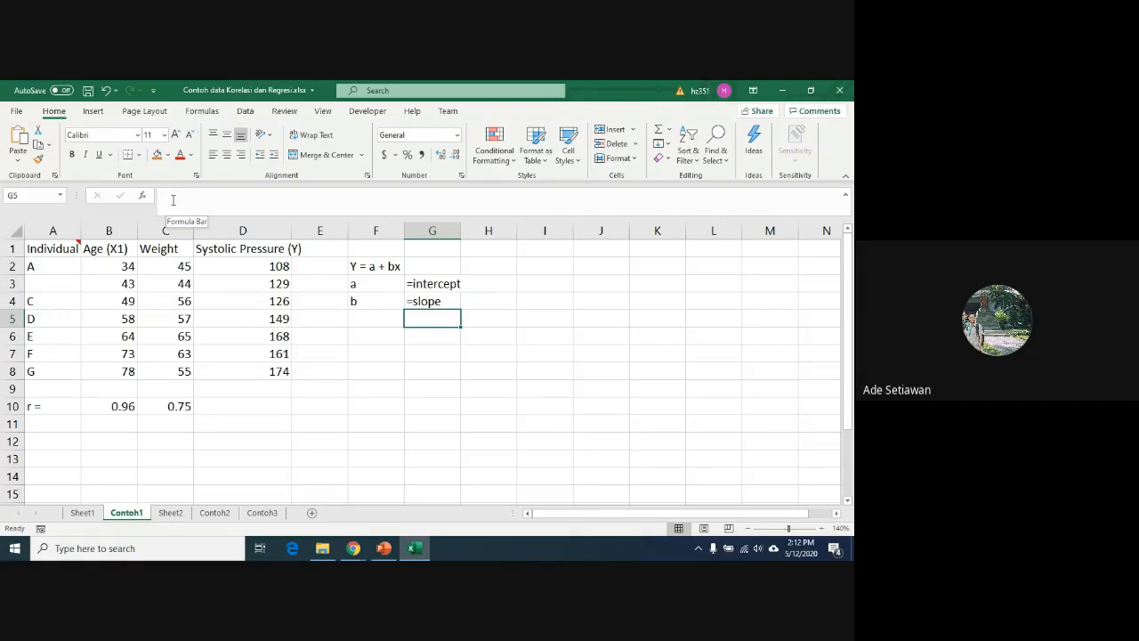
double_click(461, 230)
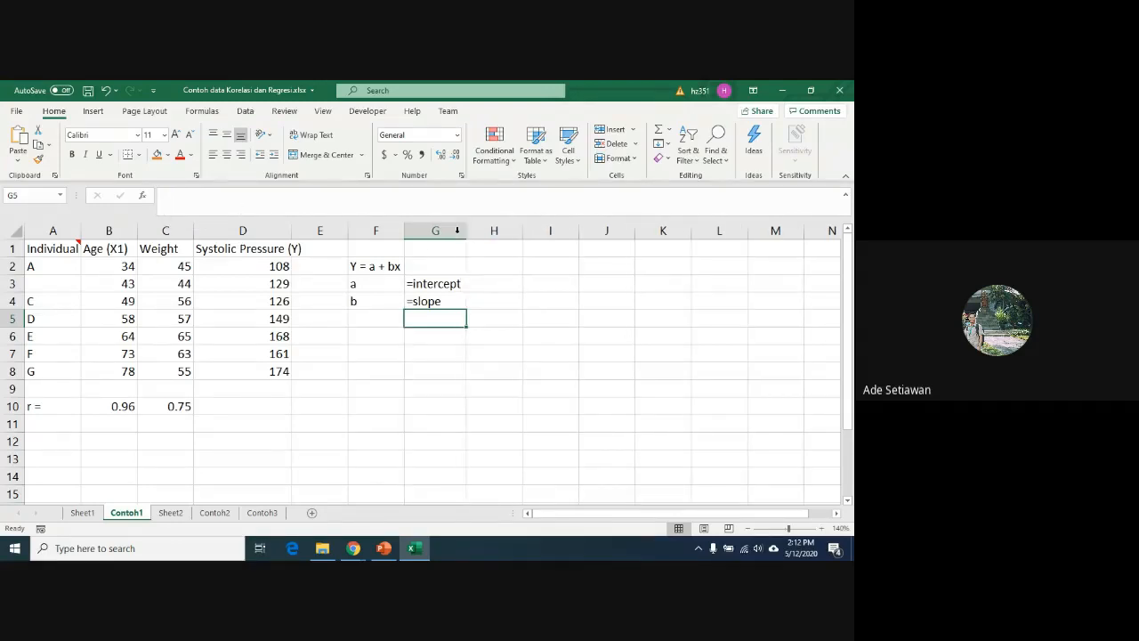
left_click(368, 266)
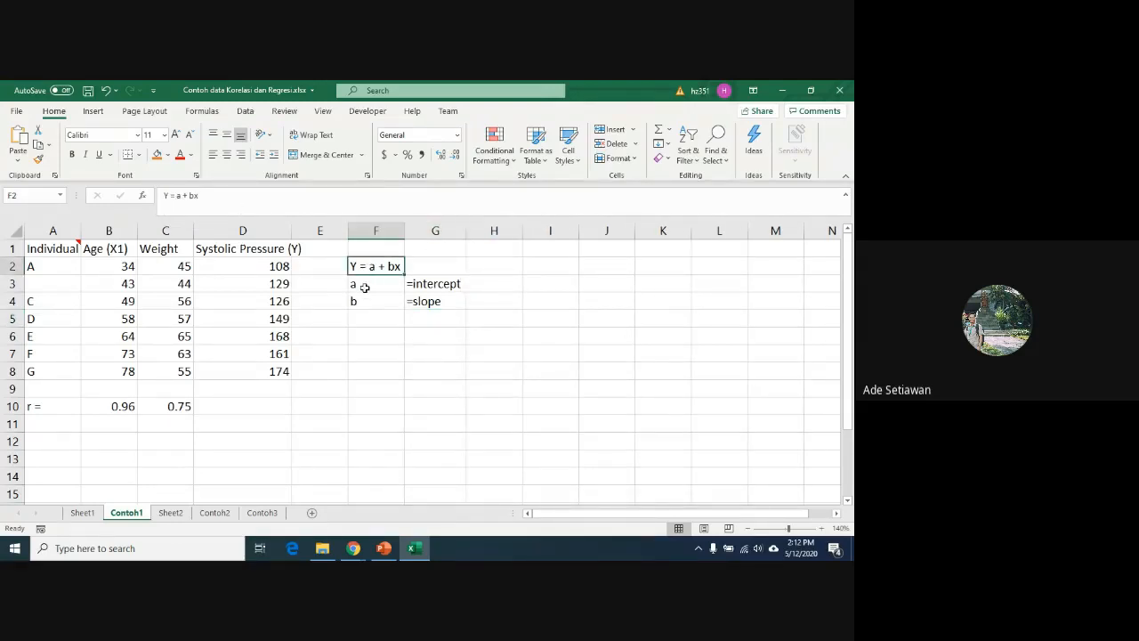
left_click(371, 285)
left_click(412, 283)
left_click(371, 288)
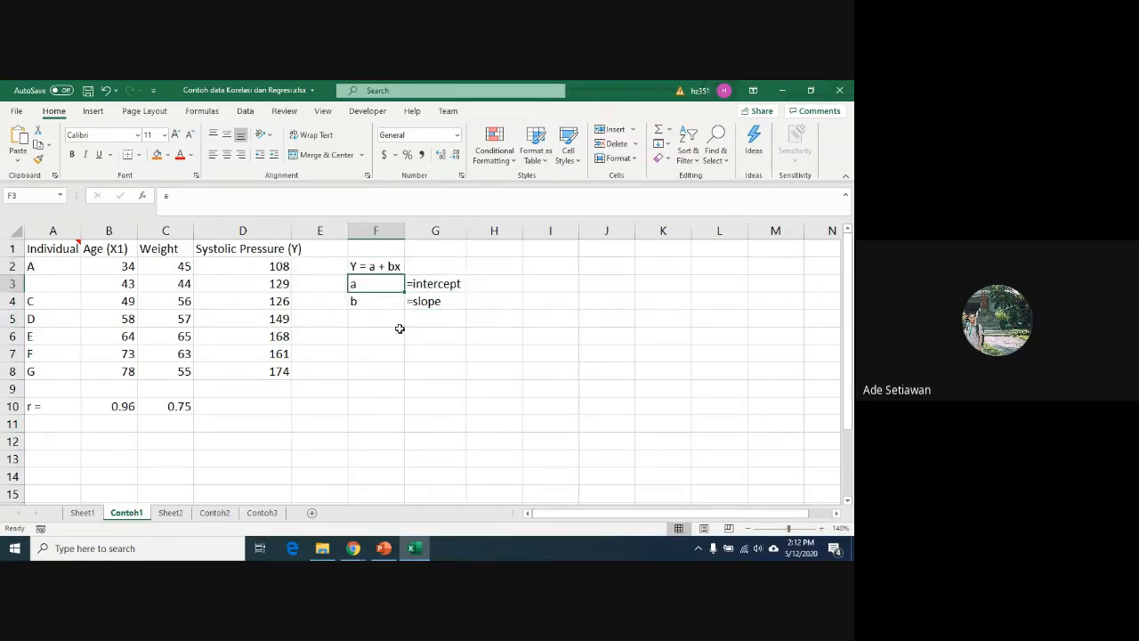
left_click(516, 284)
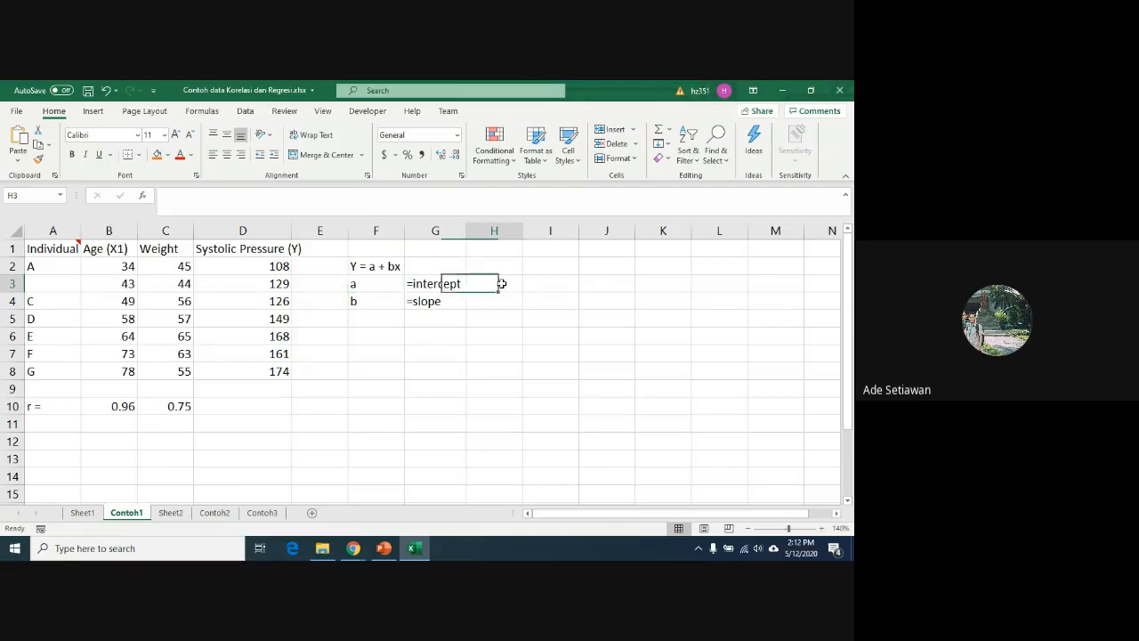
Step: Add the correlation label r in F5 with =correl as literal text in G5, without an opening parenthesis
left_click(376, 321)
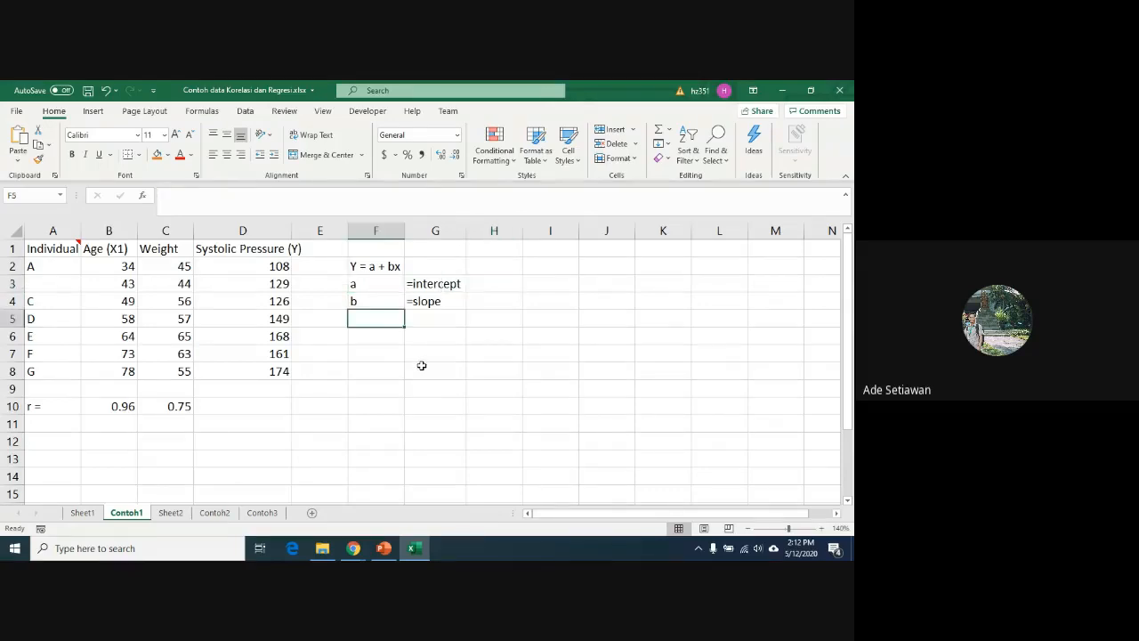
type("r")
key("Tab")
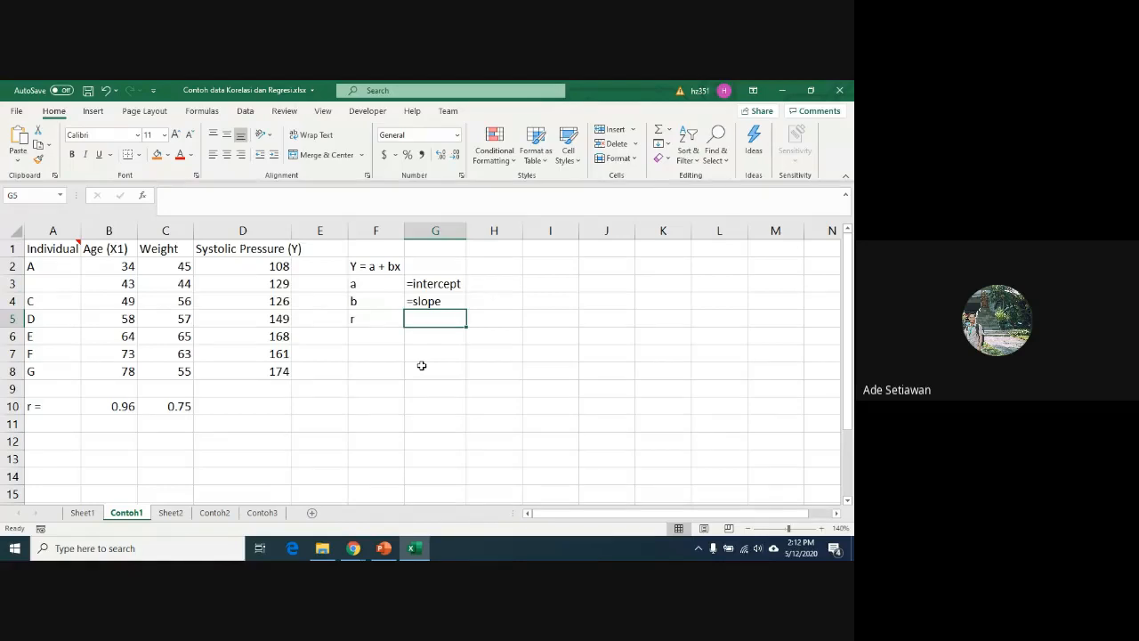
type("'=")
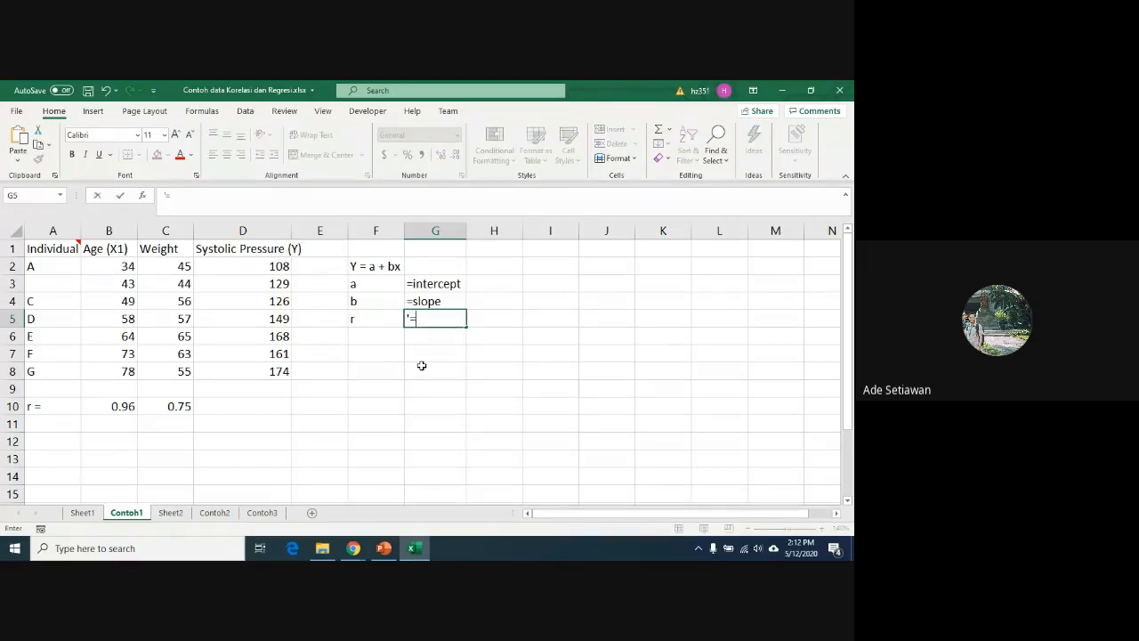
type("correl(")
key("Return")
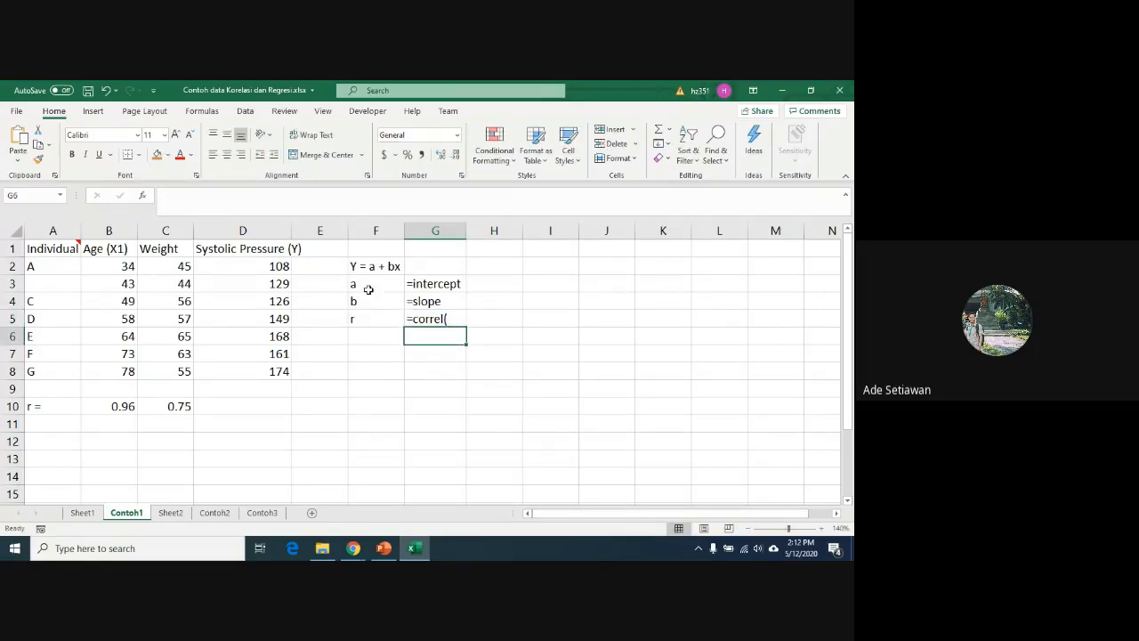
left_click(445, 318)
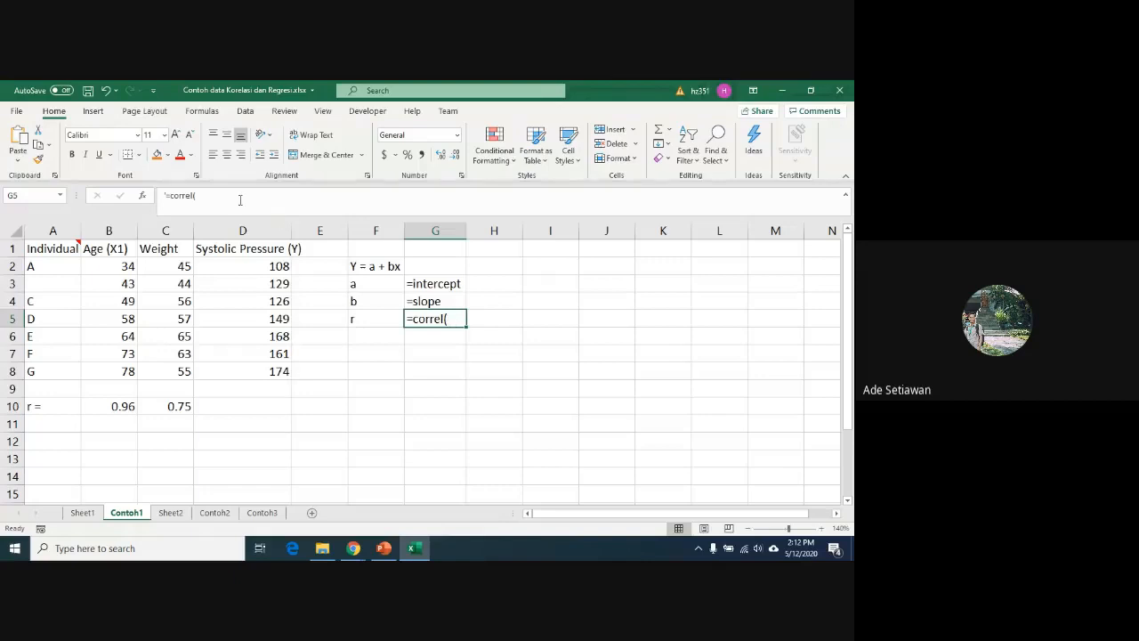
left_click(238, 197)
key("BackSpace")
key("Return")
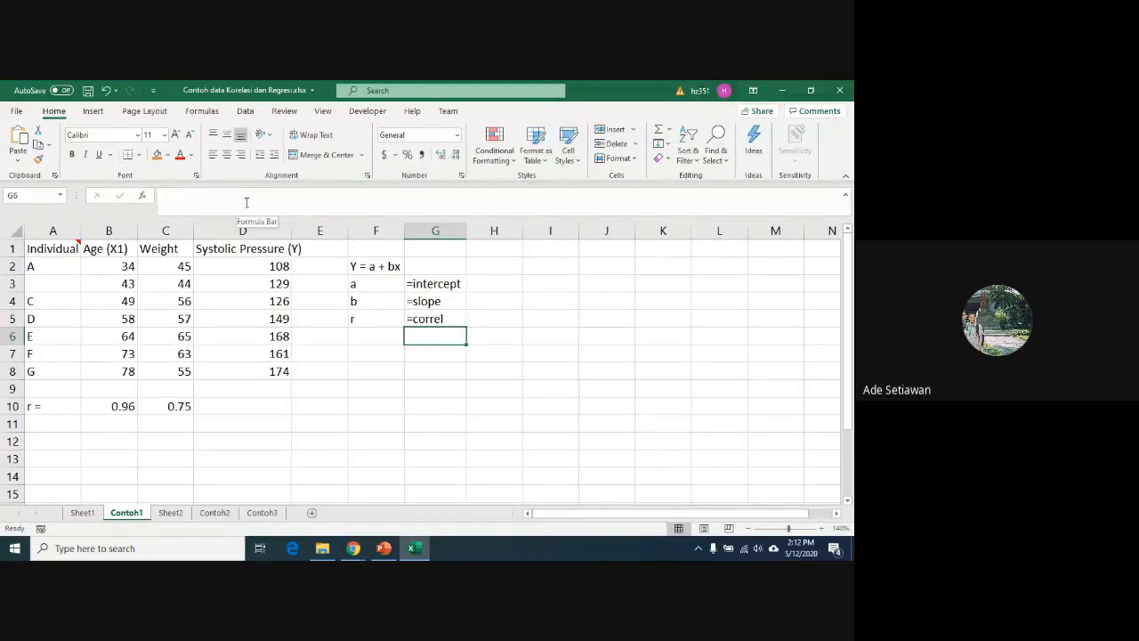
Step: Calculate coefficient a in H3 with =INTERCEPT(D2:D8,B2:B8), using systolic pressure as known y's and age as known x's
left_click(366, 283)
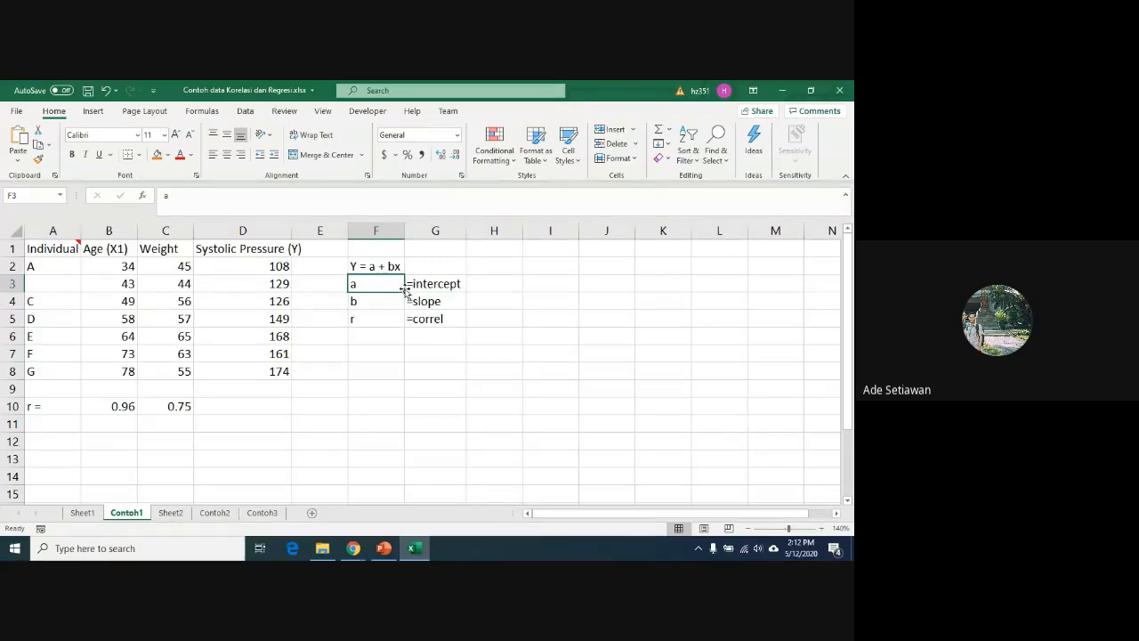
left_click(508, 283)
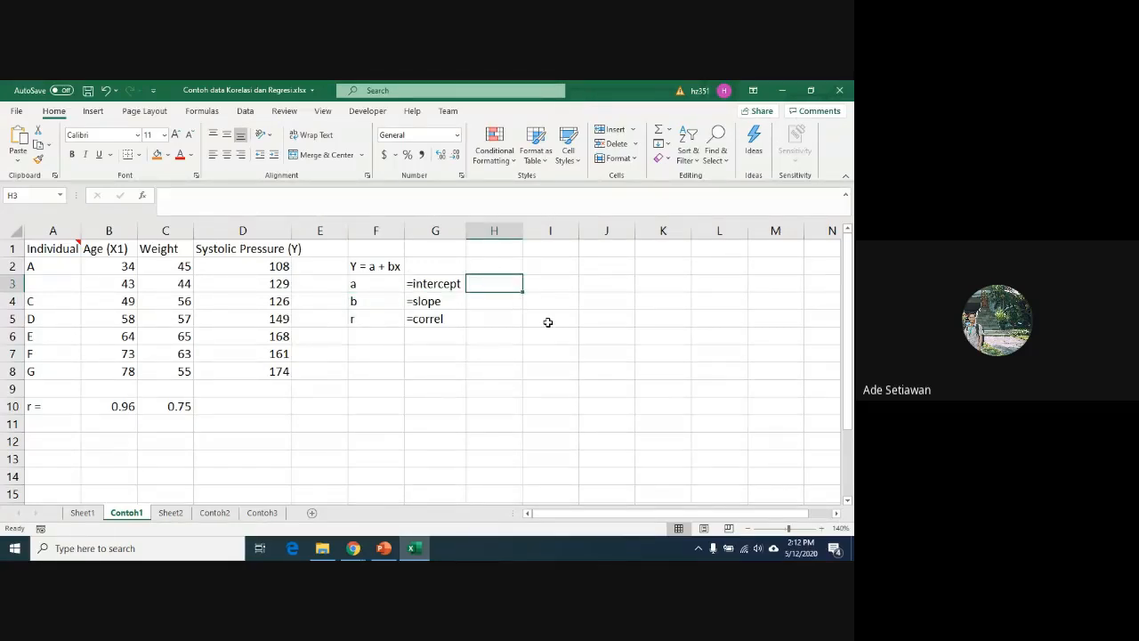
type("=")
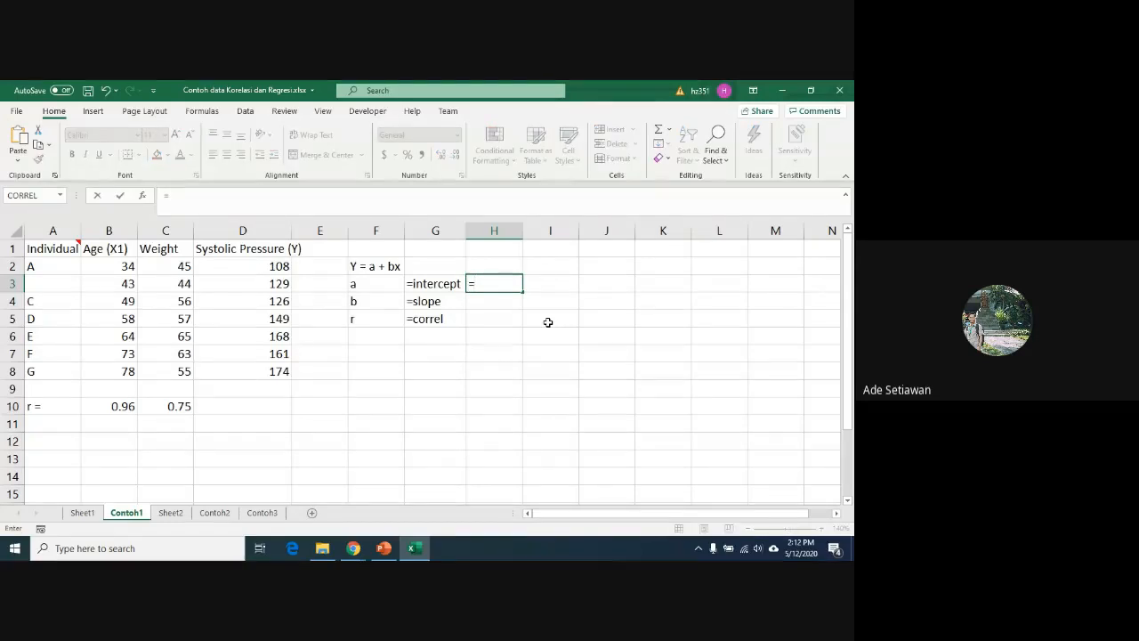
type("i")
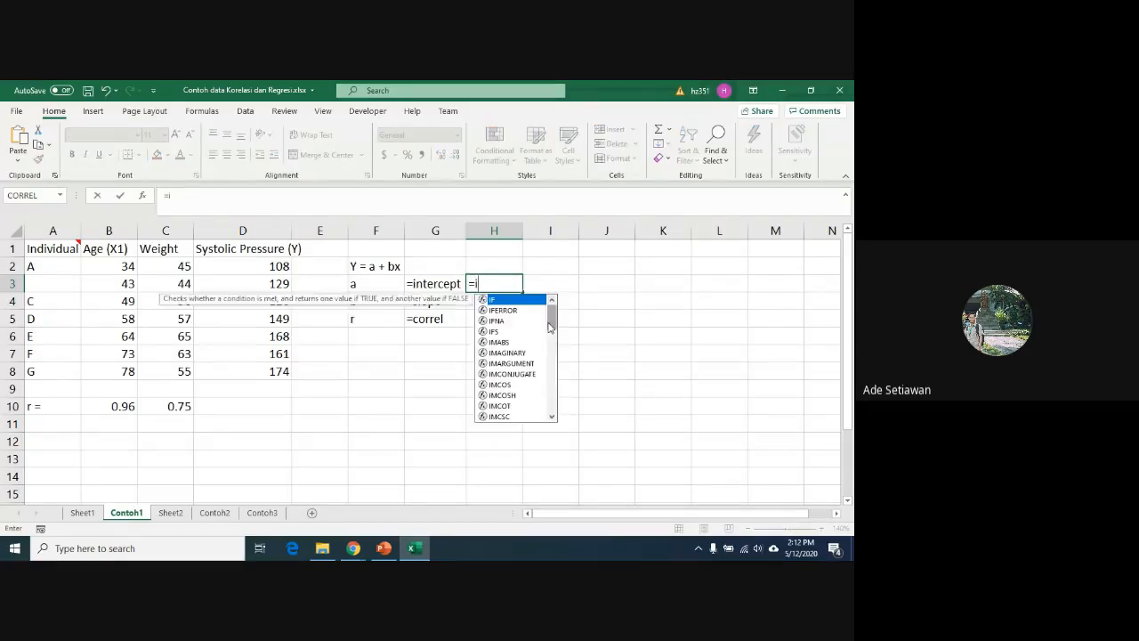
type("nter")
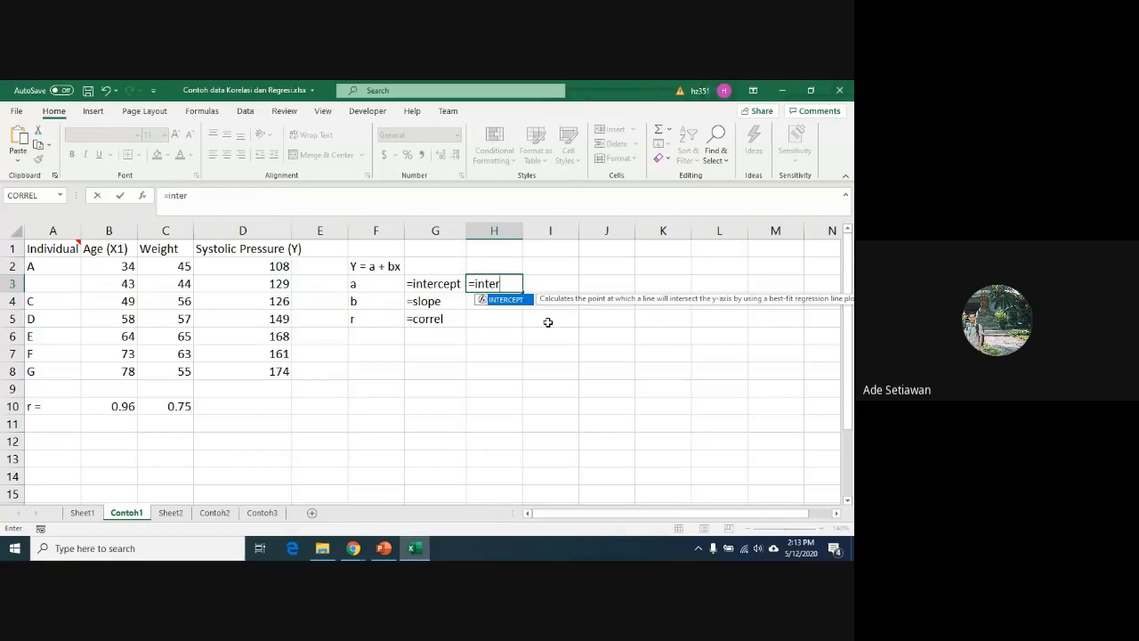
double_click(504, 300)
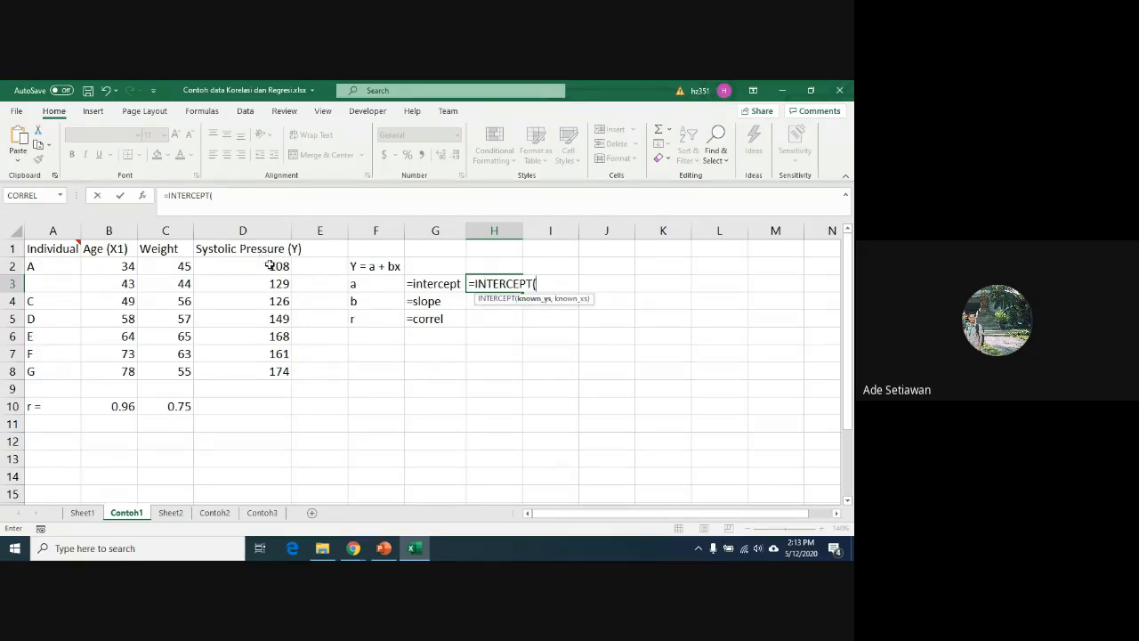
left_click_drag(272, 265, 275, 370)
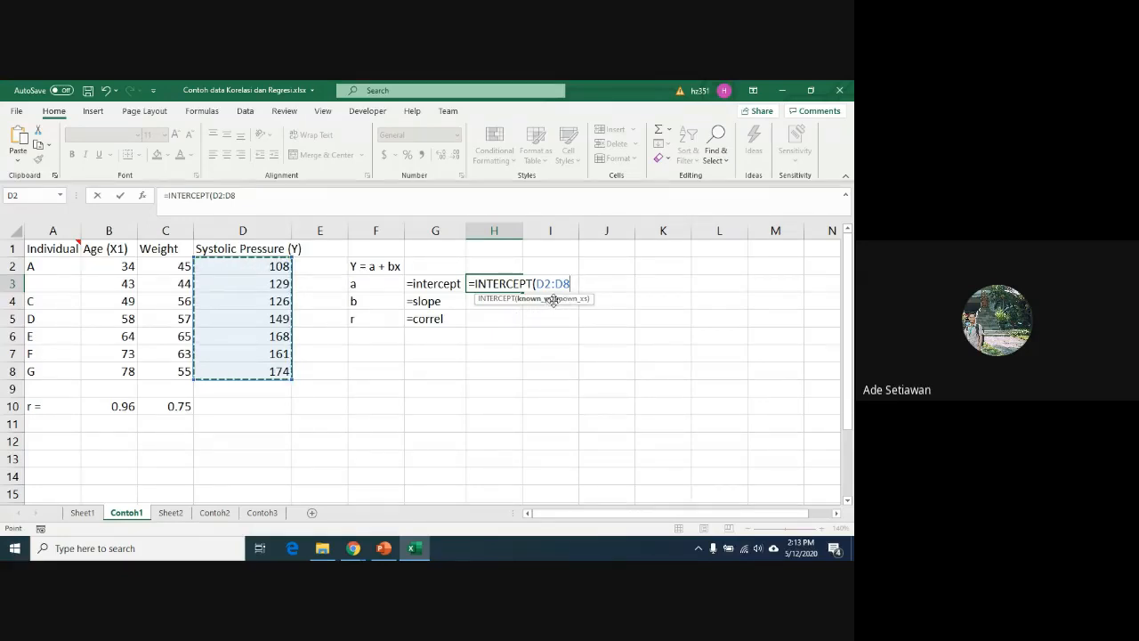
type(",")
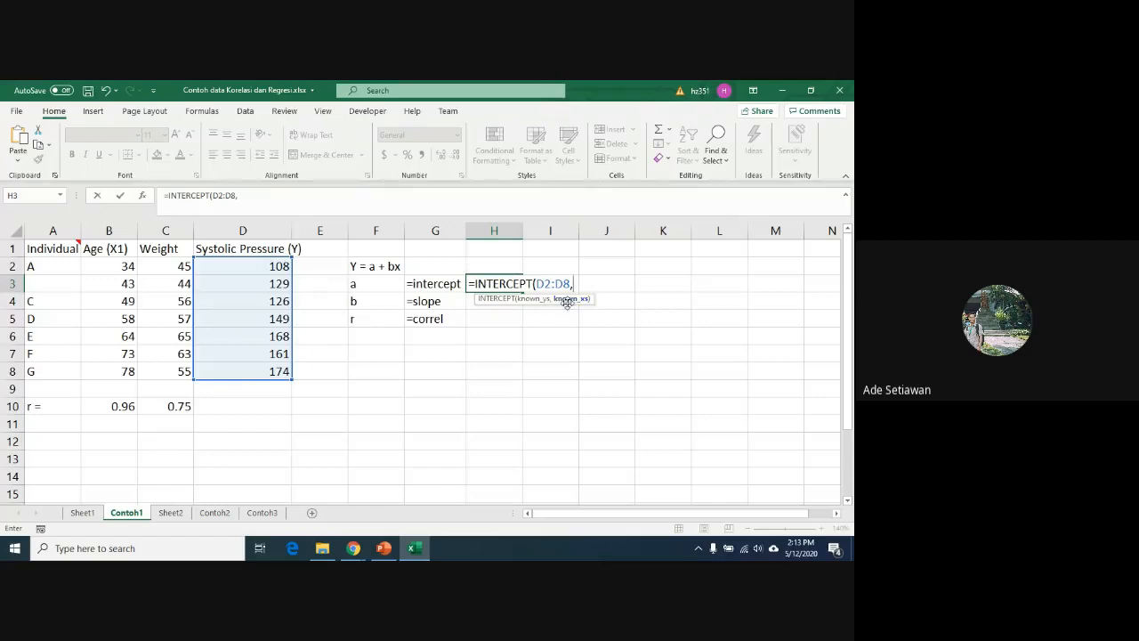
left_click_drag(110, 265, 111, 372)
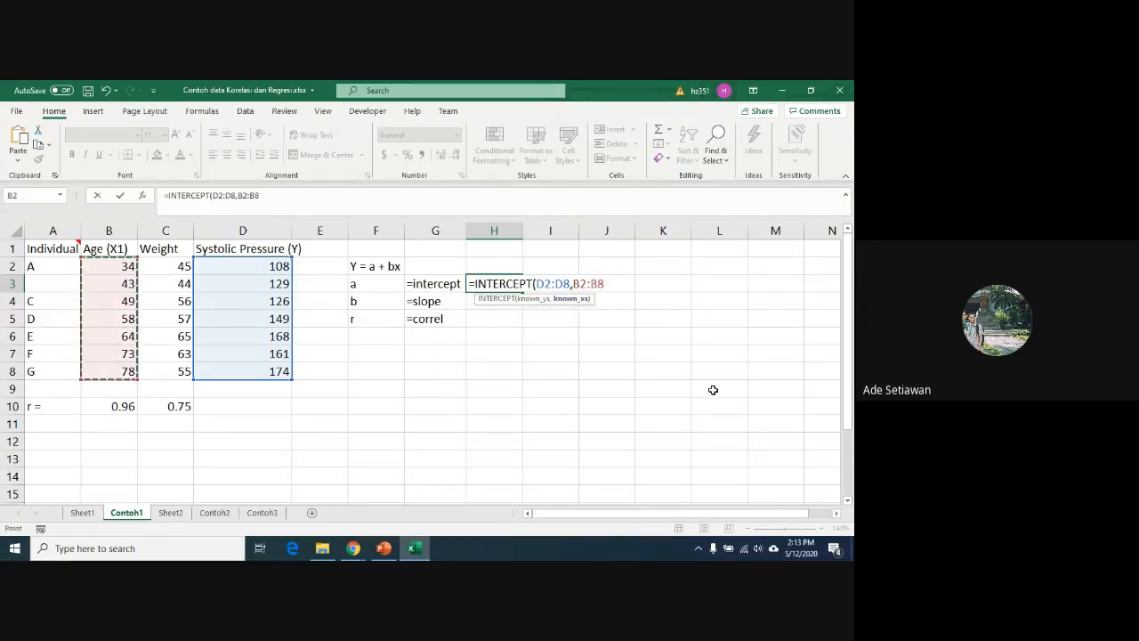
type(")")
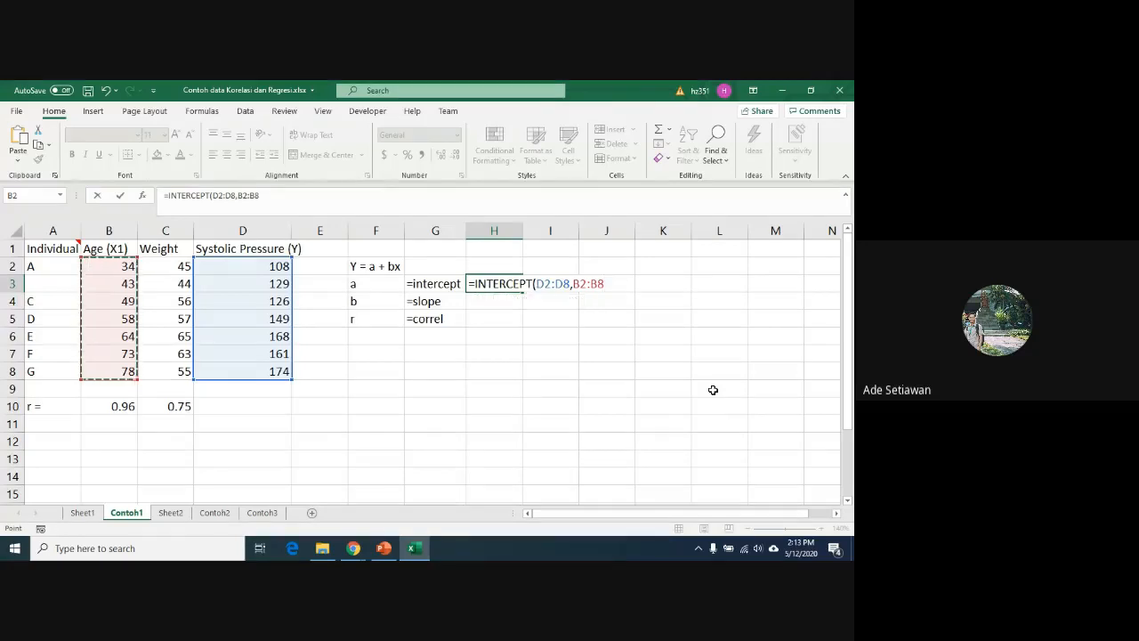
key("Return")
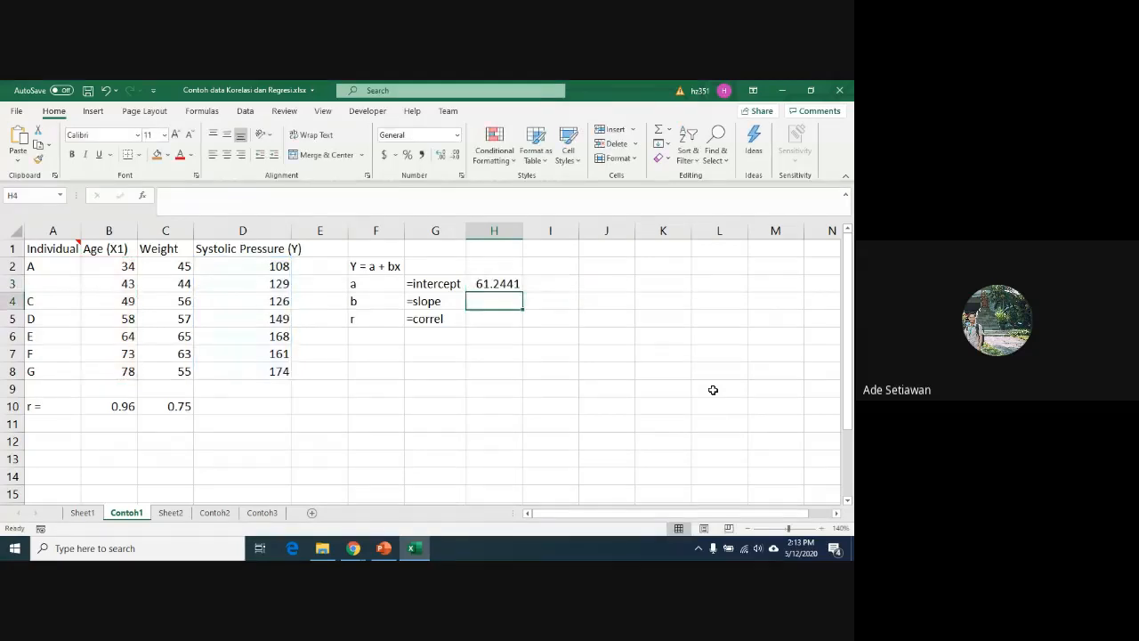
left_click(497, 284)
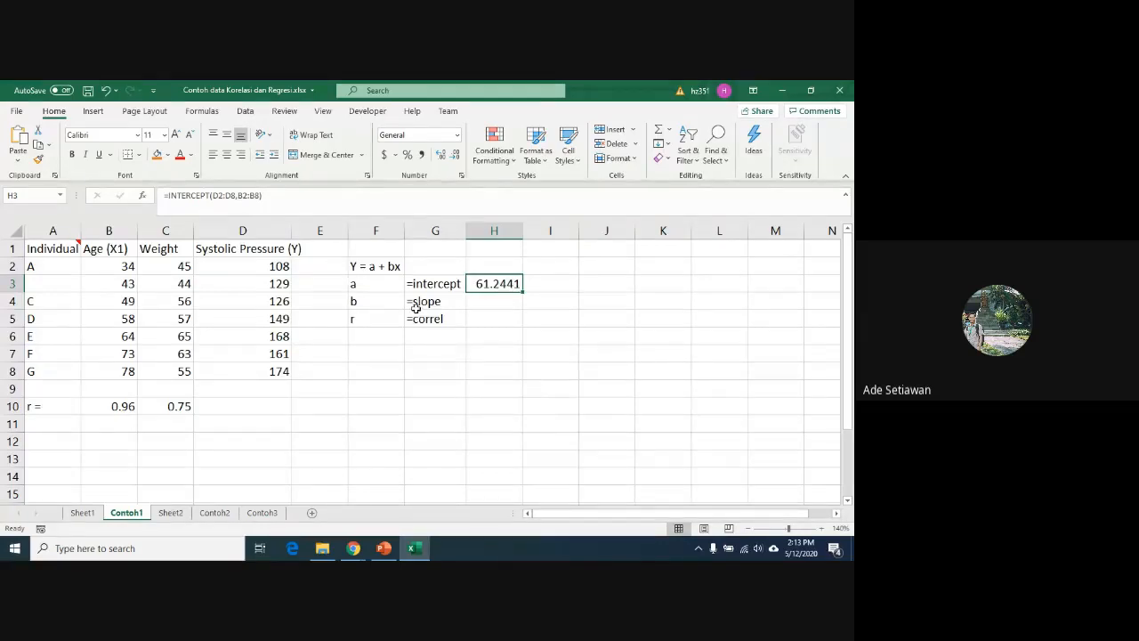
Step: Calculate coefficient b in H4 with =SLOPE(D2:D8,B2:B8), using systolic pressure as known y's and age as known x's
left_click(428, 301)
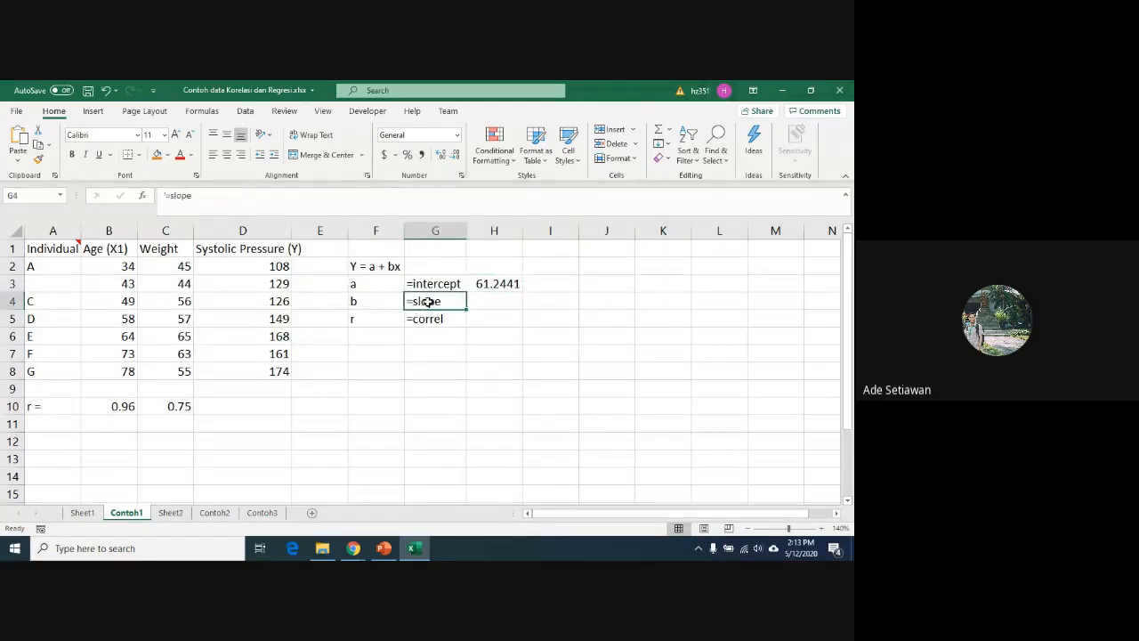
left_click(356, 300)
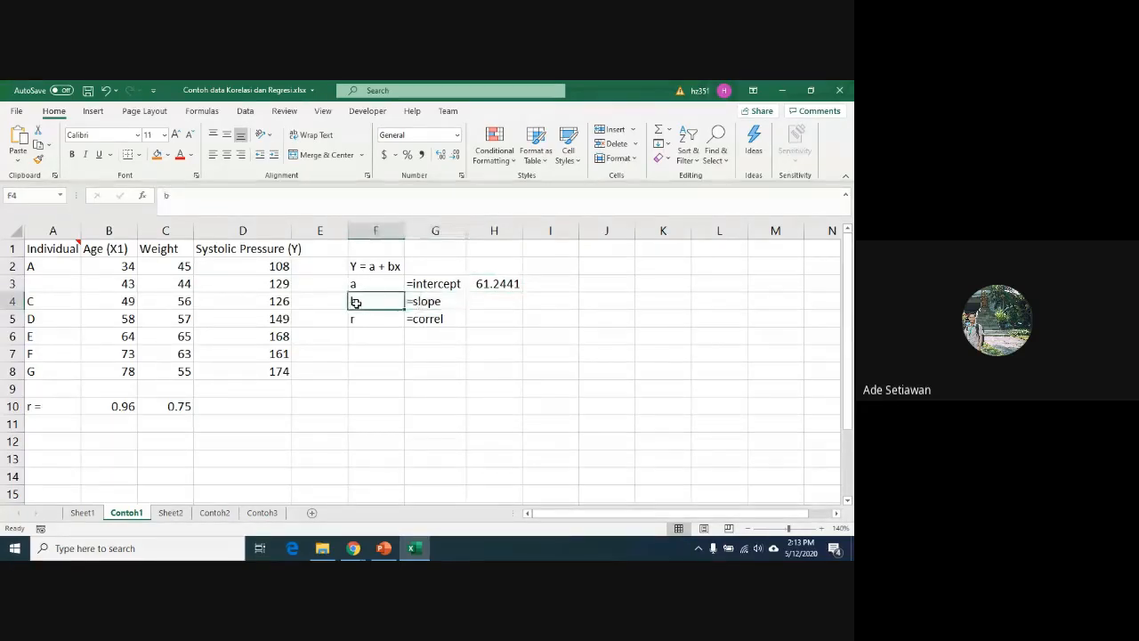
left_click(503, 301)
type("=")
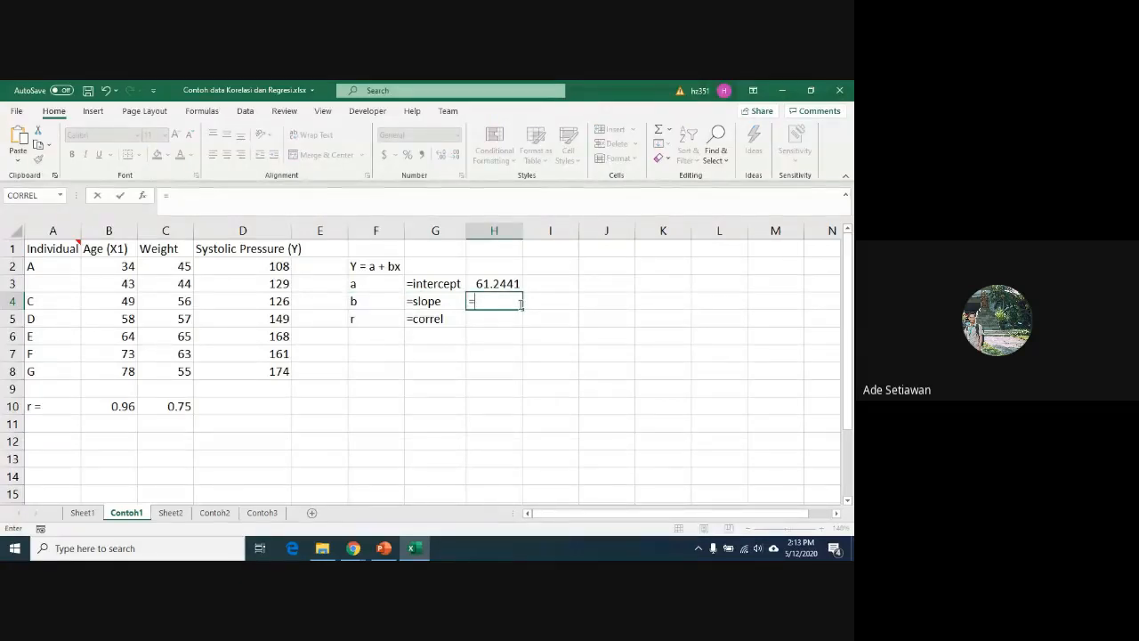
type("slop")
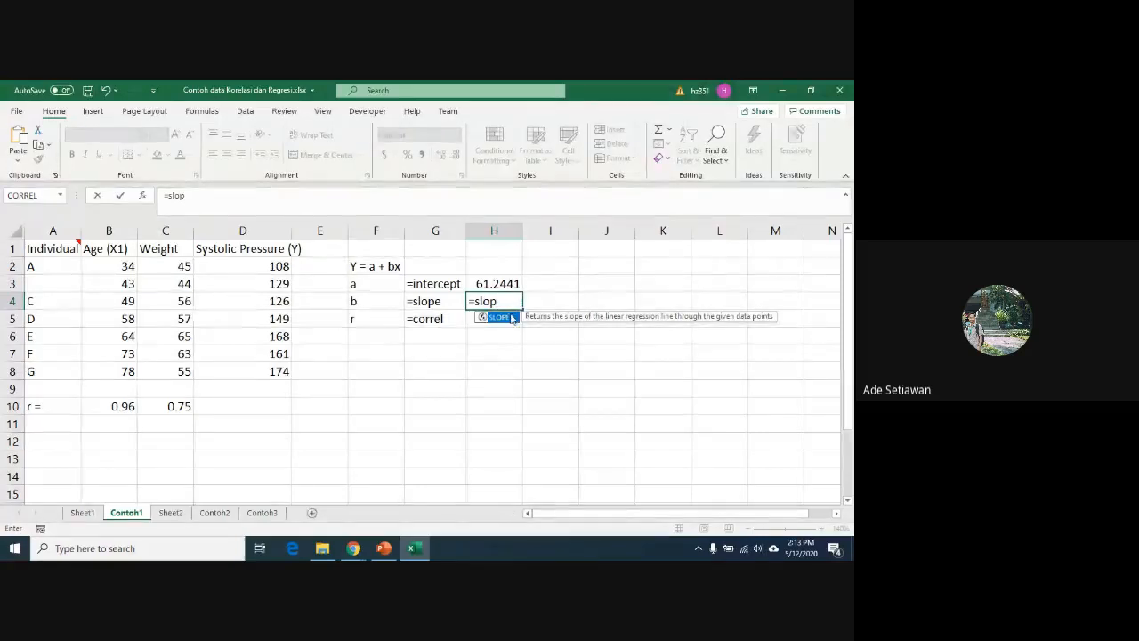
key("Tab")
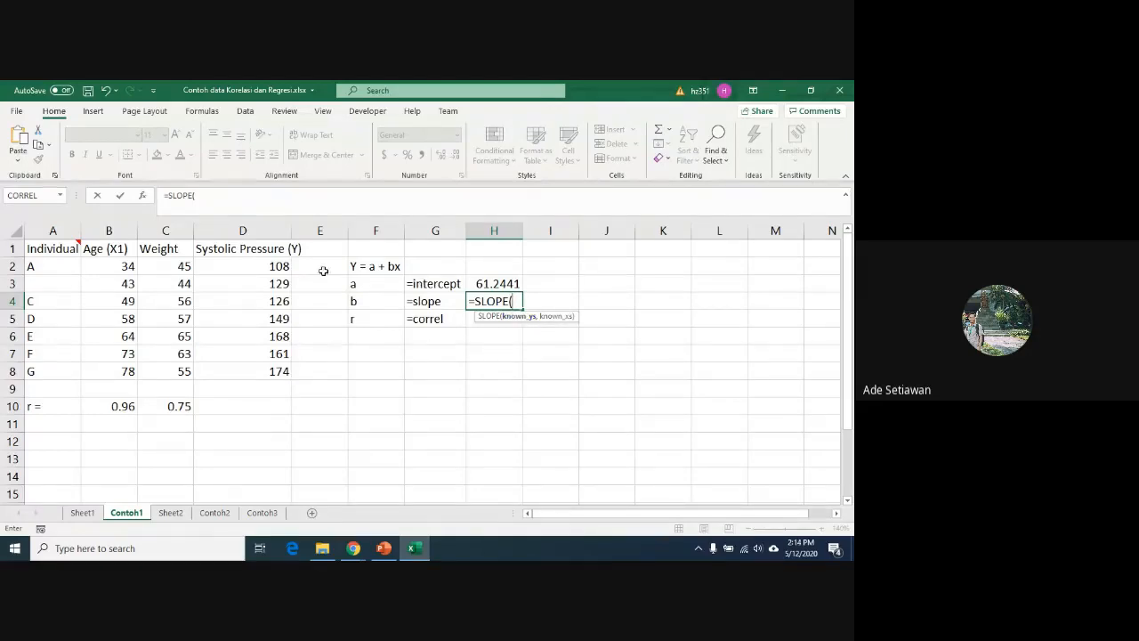
left_click(270, 270)
left_click_drag(271, 270, 269, 363)
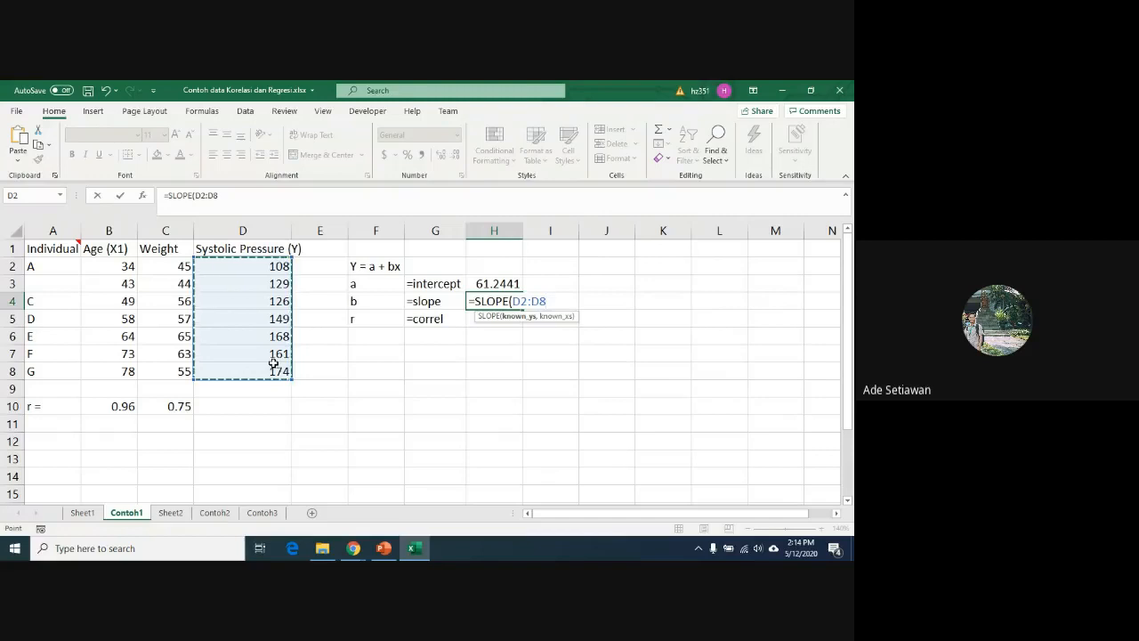
type(",")
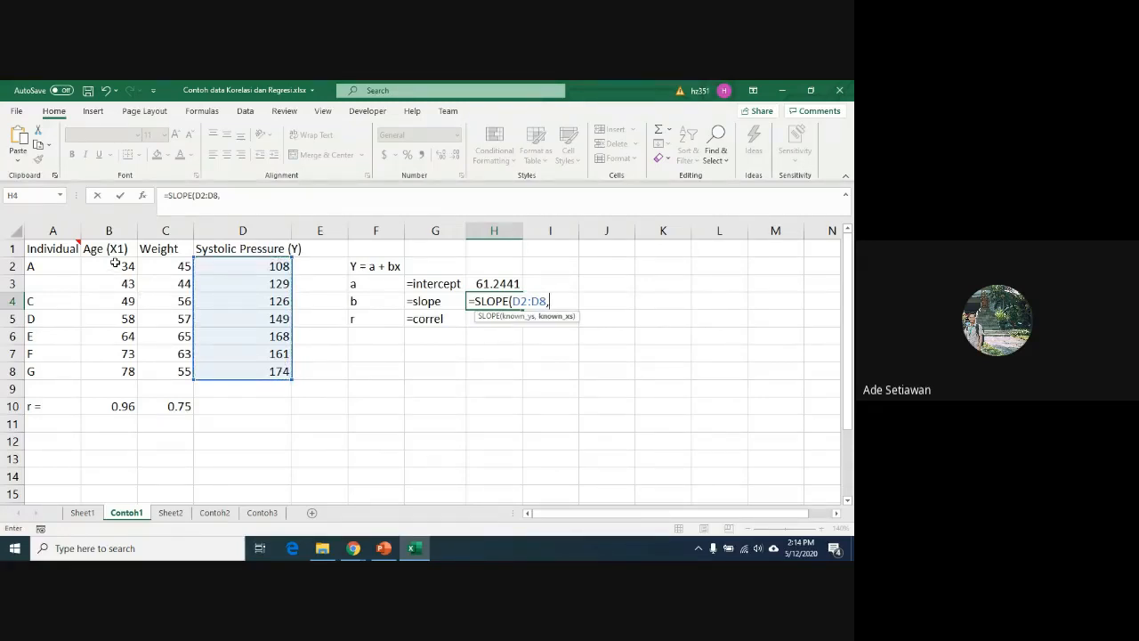
left_click_drag(114, 263, 122, 371)
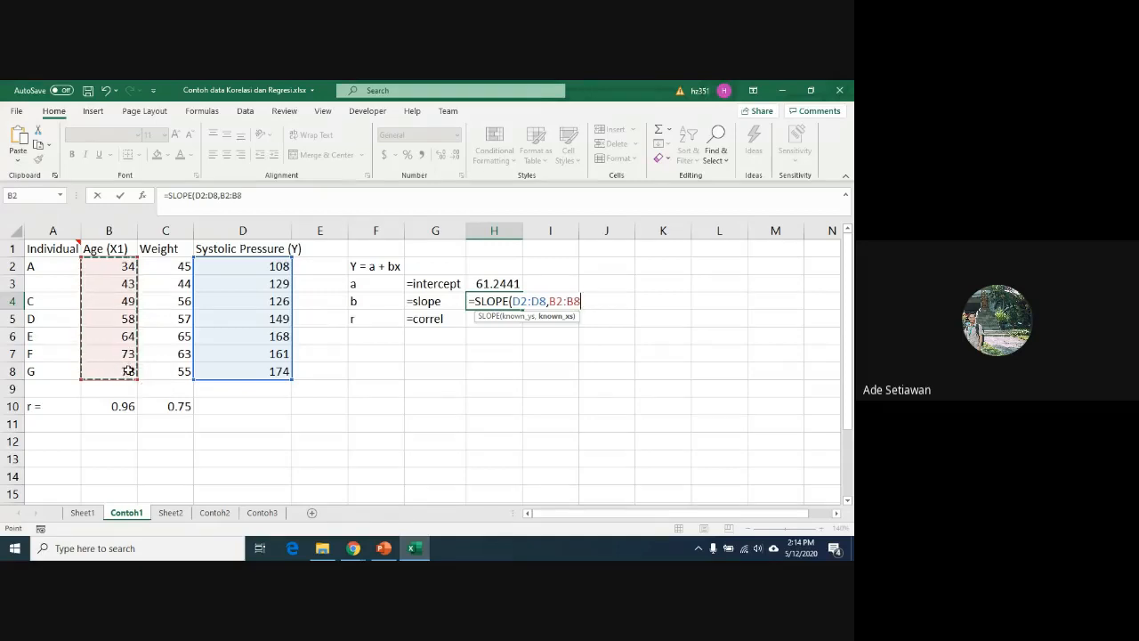
key("Return")
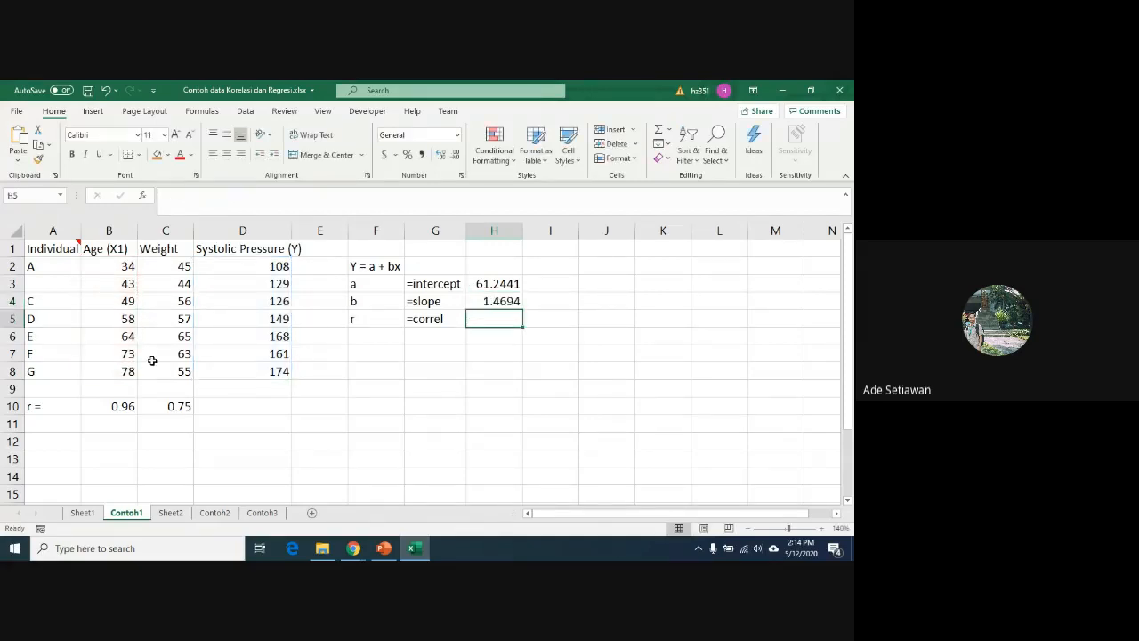
left_click(486, 302)
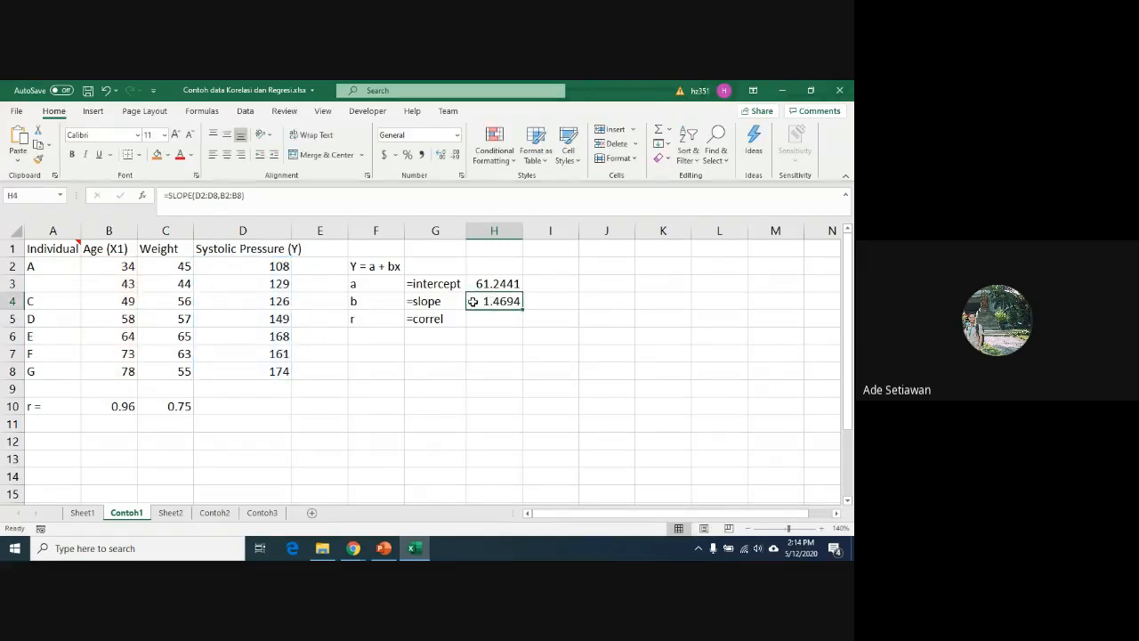
Step: Calculate the correlation r in H5 with =CORREL(D2:D8,B2:B8) and compare it with the age correlation in B10
left_click(481, 318)
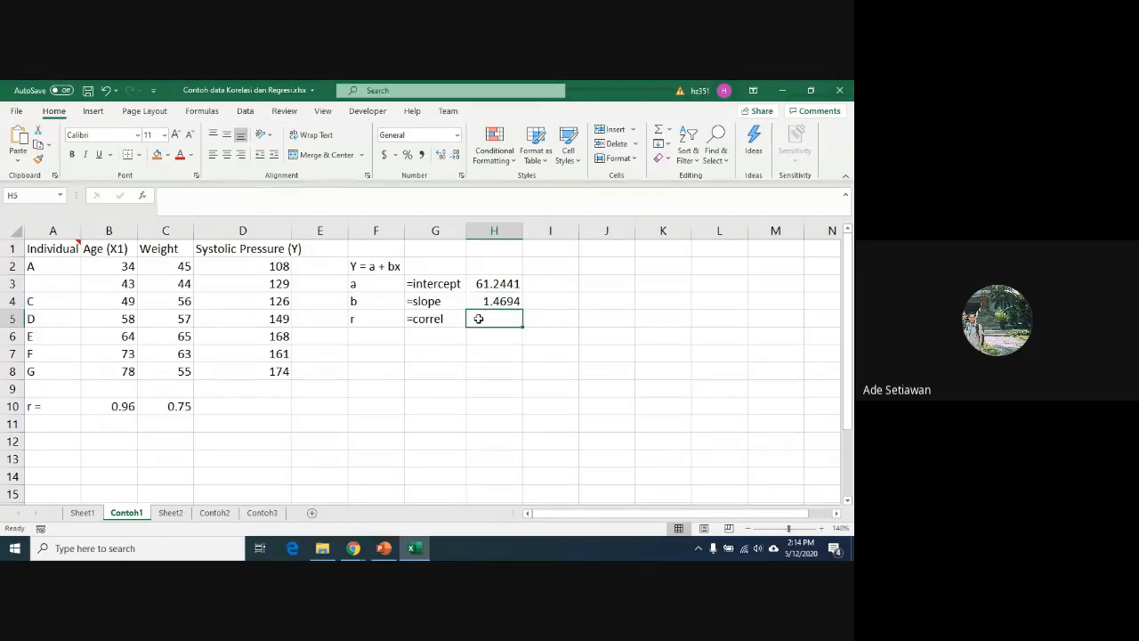
type("=")
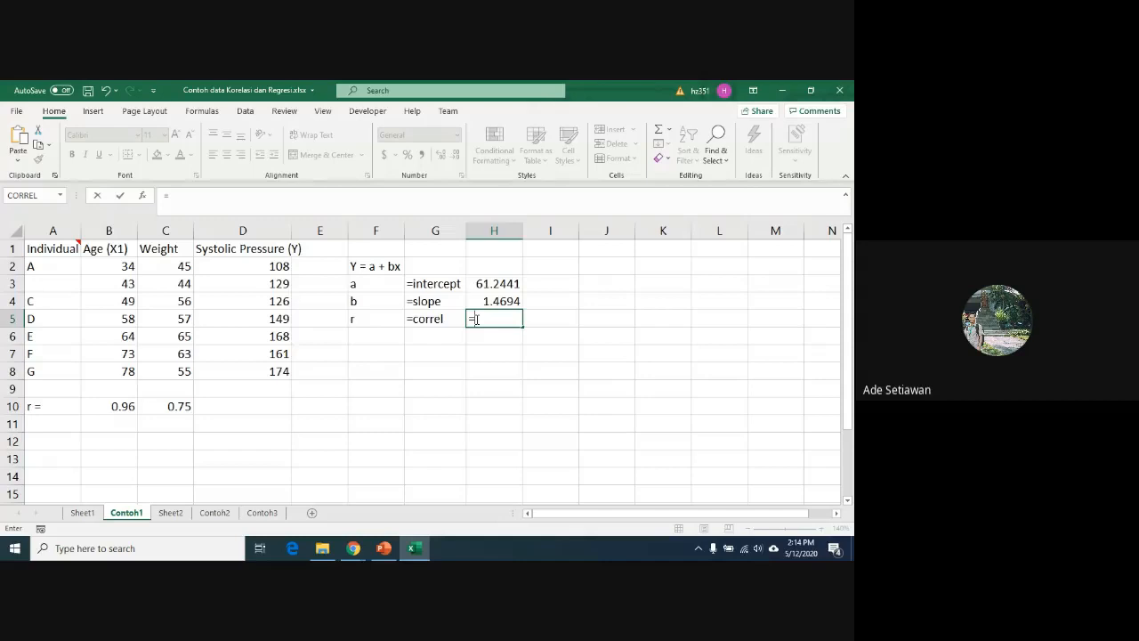
type("correl(")
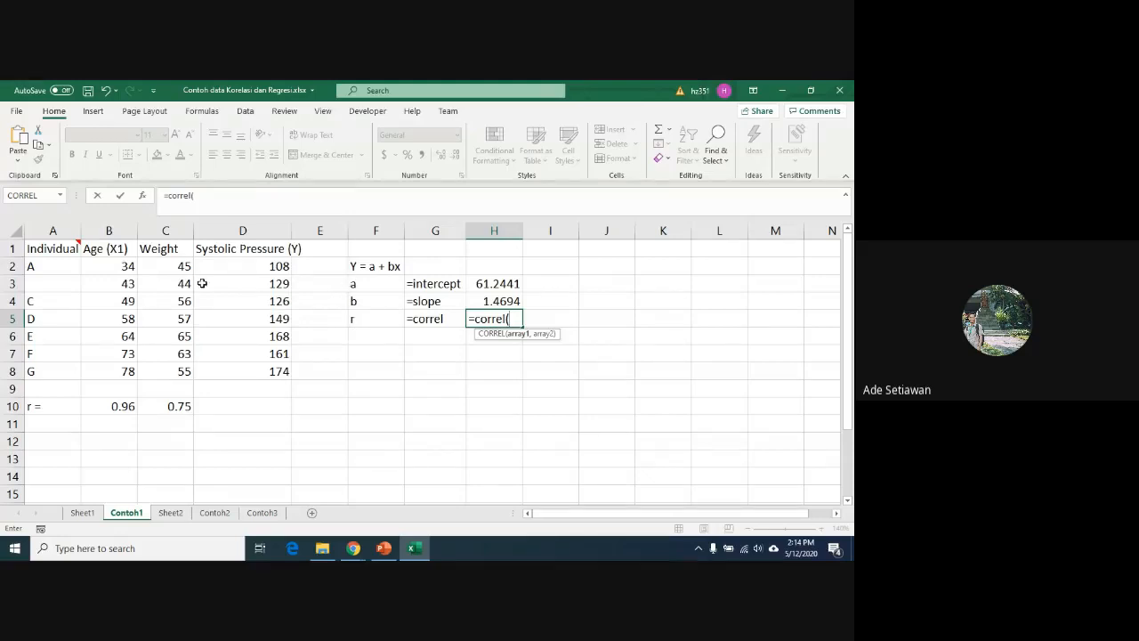
left_click_drag(265, 271, 285, 365)
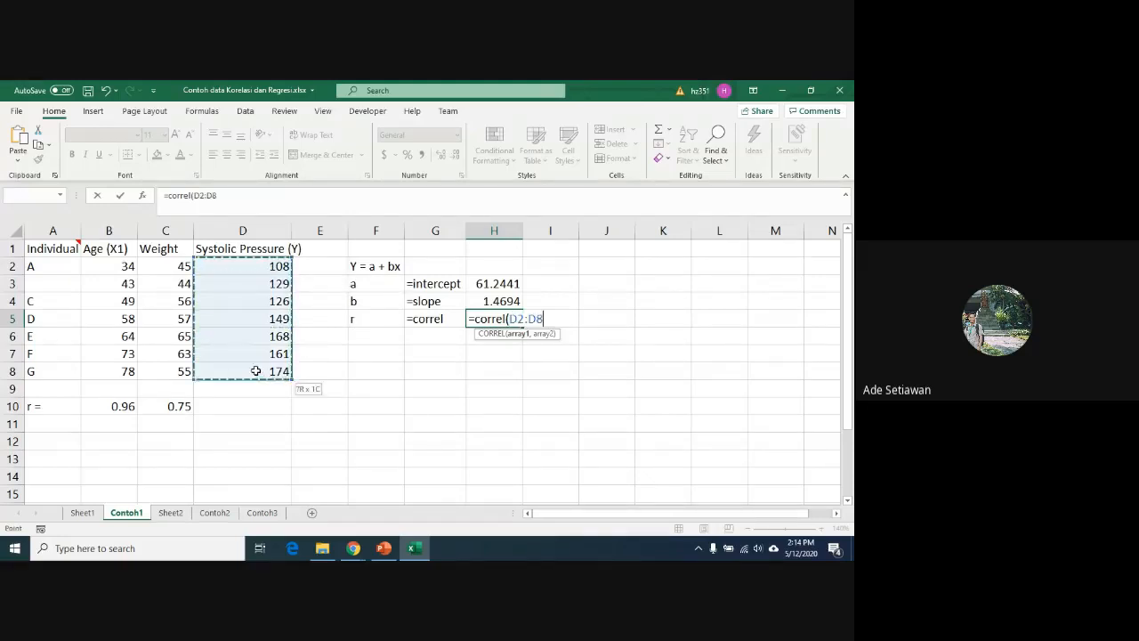
type(",")
left_click_drag(117, 369, 111, 267)
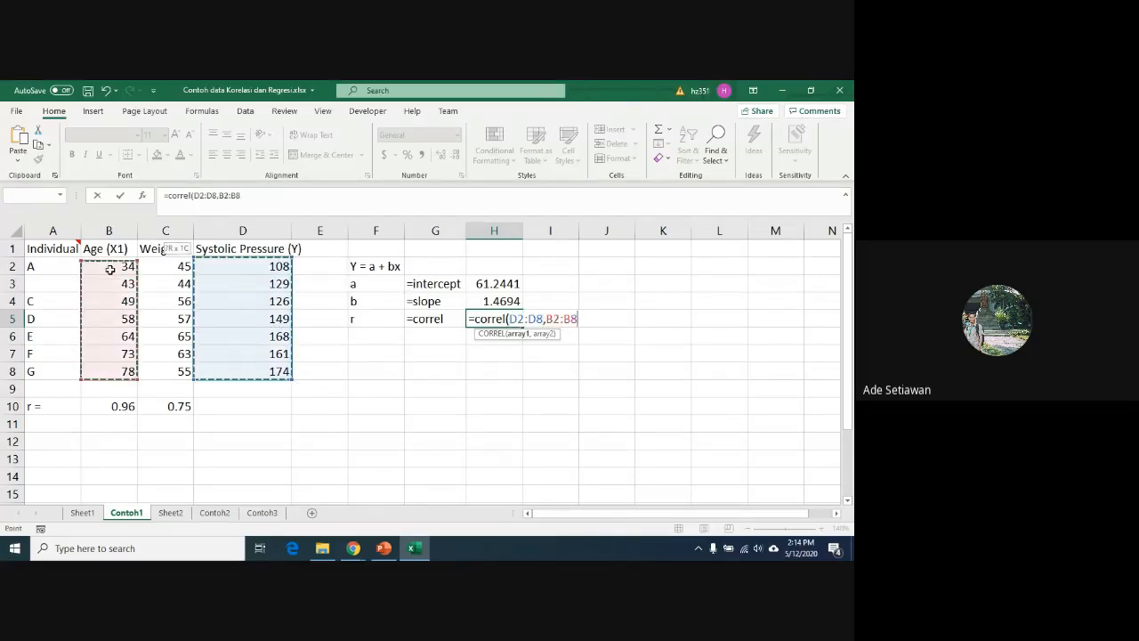
key("Return")
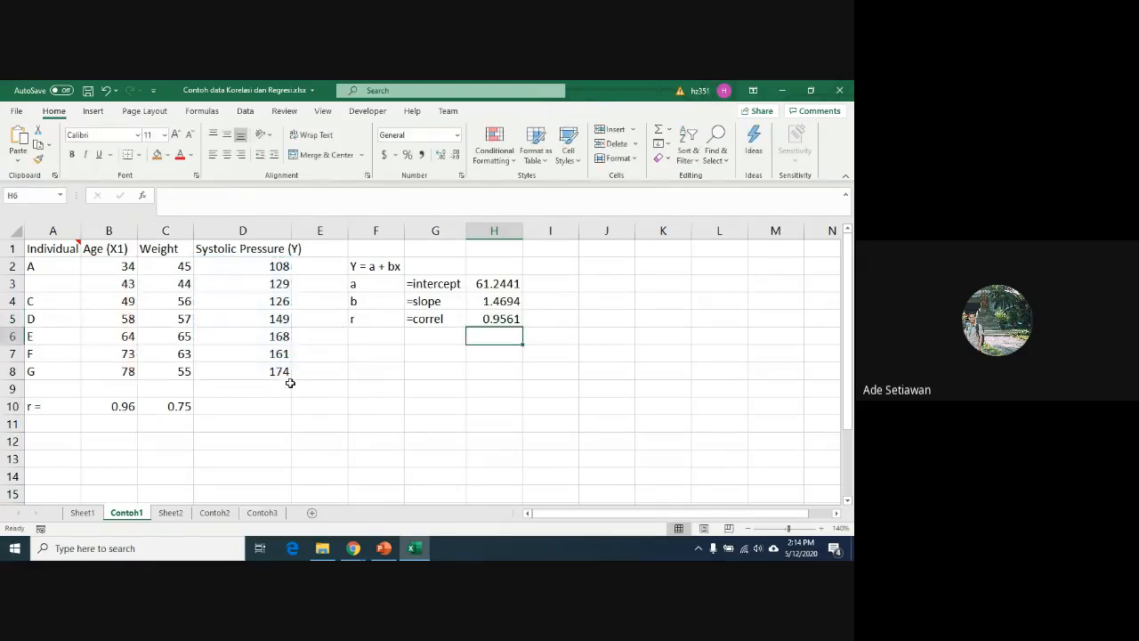
left_click(127, 407)
left_click(489, 319)
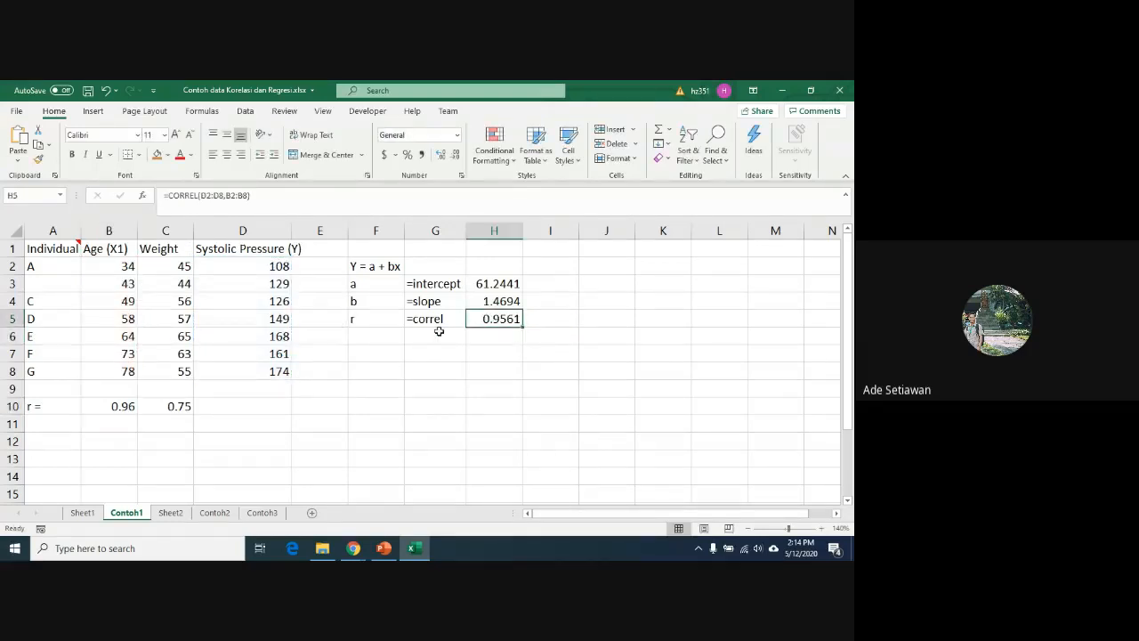
Step: Add the label R^2 in F6 and calculate the coefficient of determination in H6 with =H5^2
left_click(365, 335)
type("R")
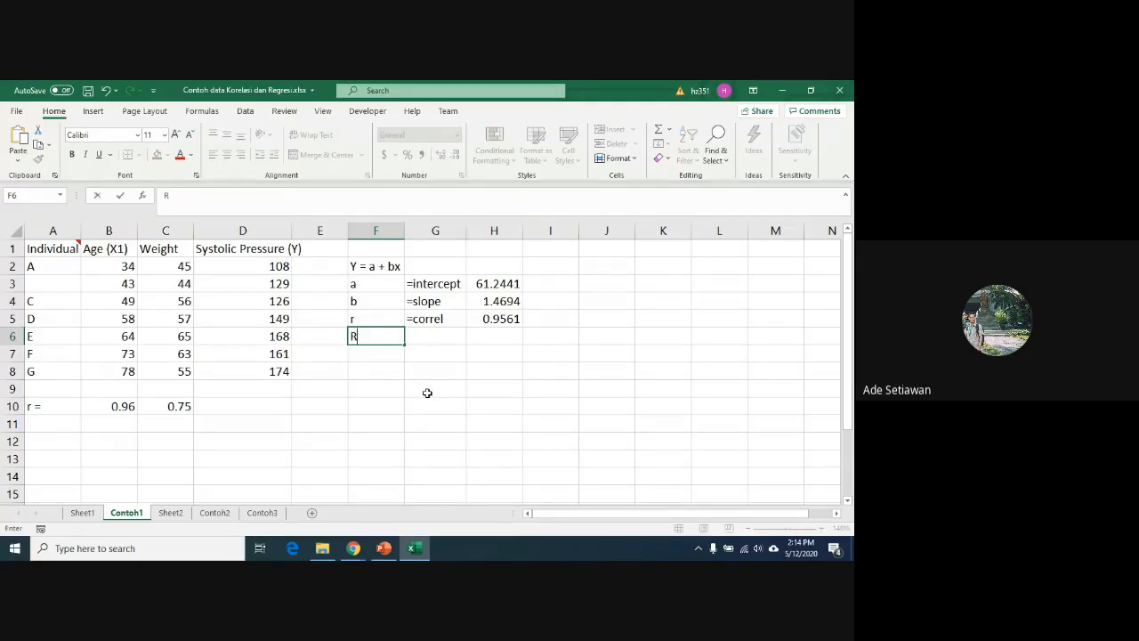
type("^2")
key("Return")
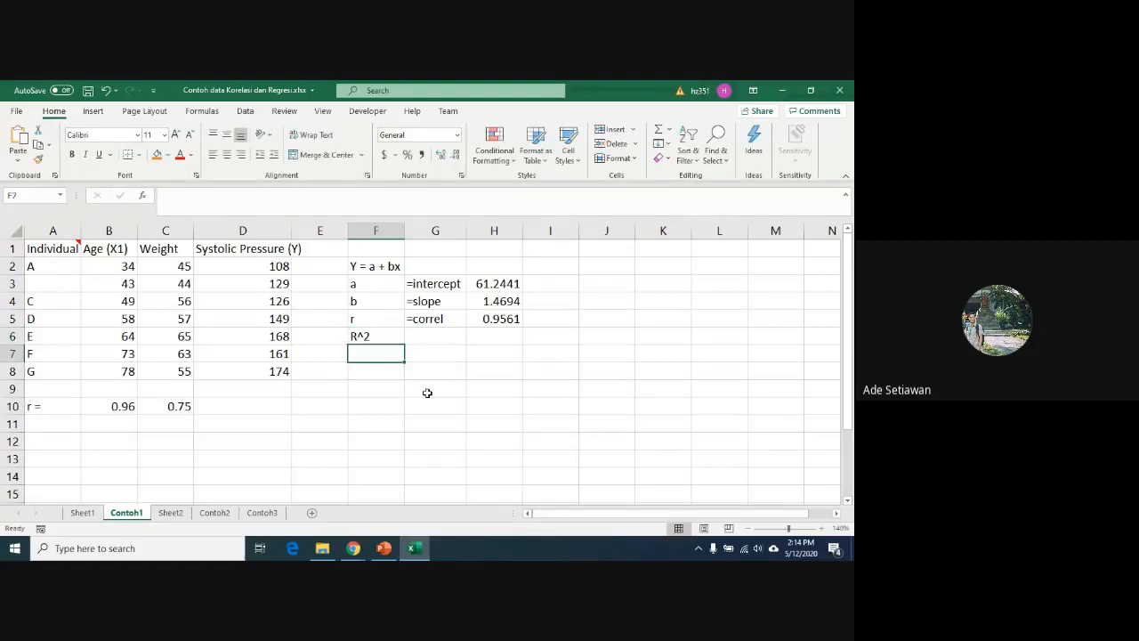
key("Up")
key("Right")
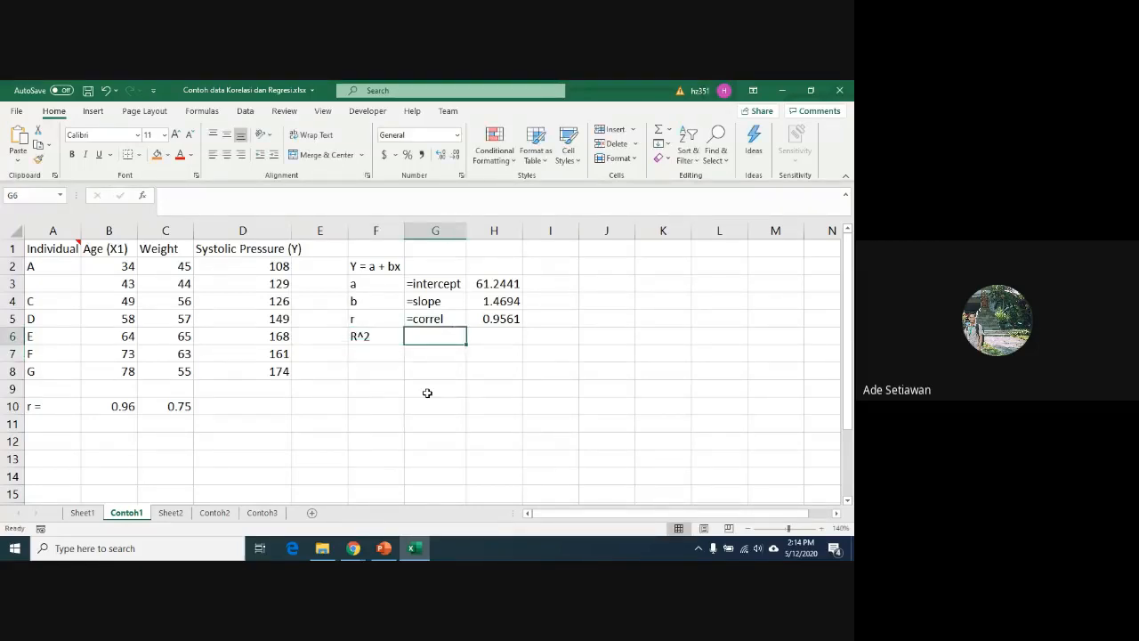
key("Right")
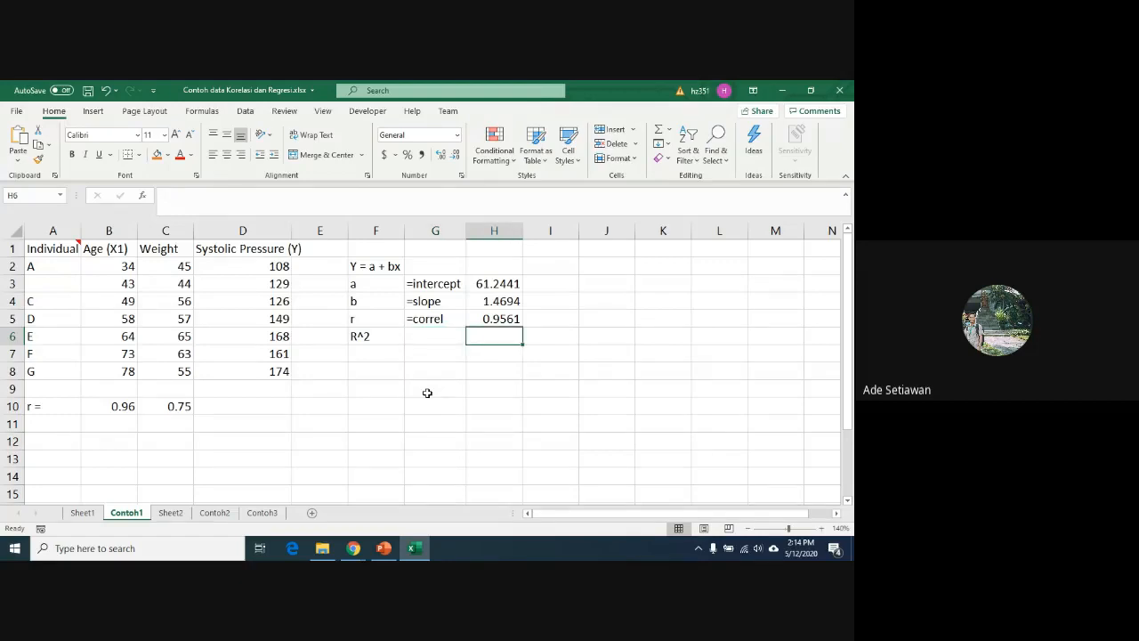
type("=")
key("Up")
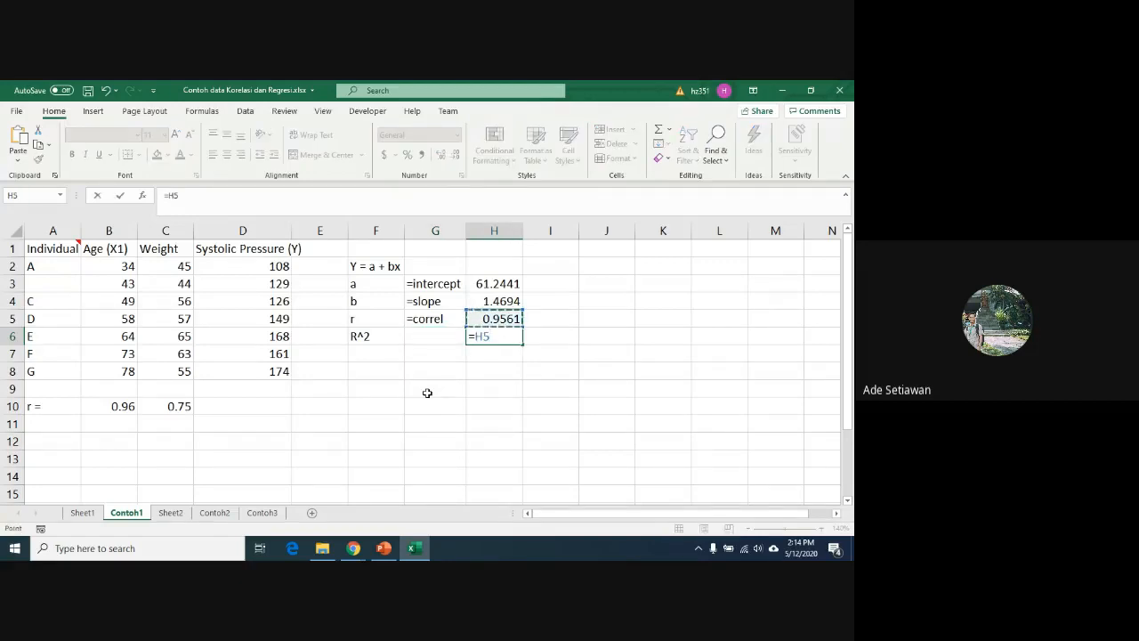
type("^2")
key("Return")
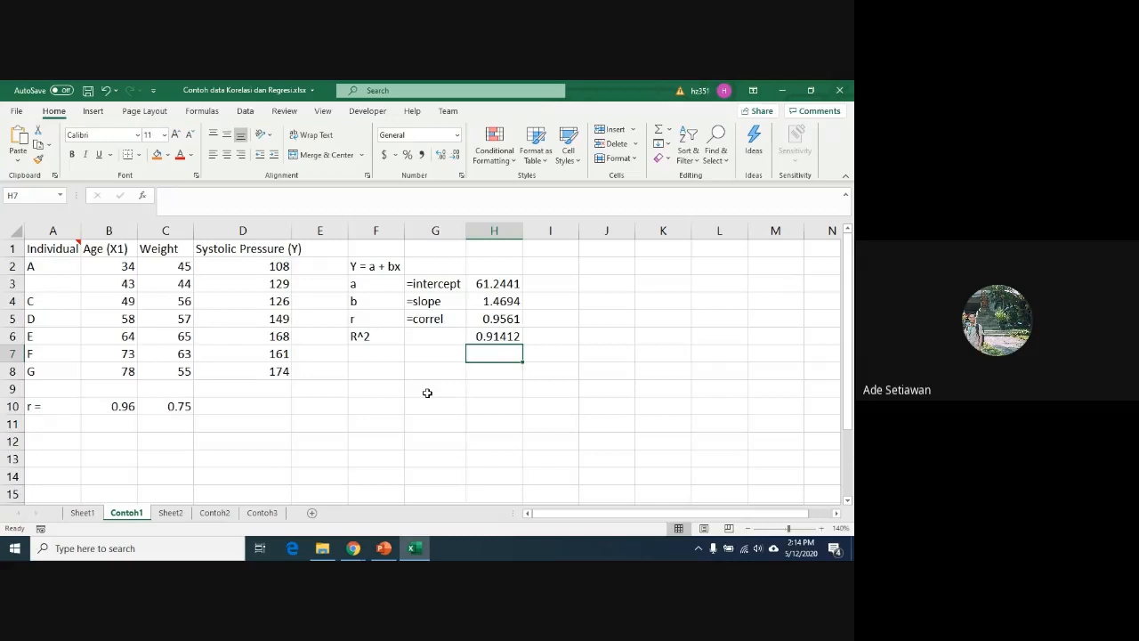
Step: Format the regression results in H3:H6 to two decimal places
key("Up")
left_click_drag(495, 283, 497, 334)
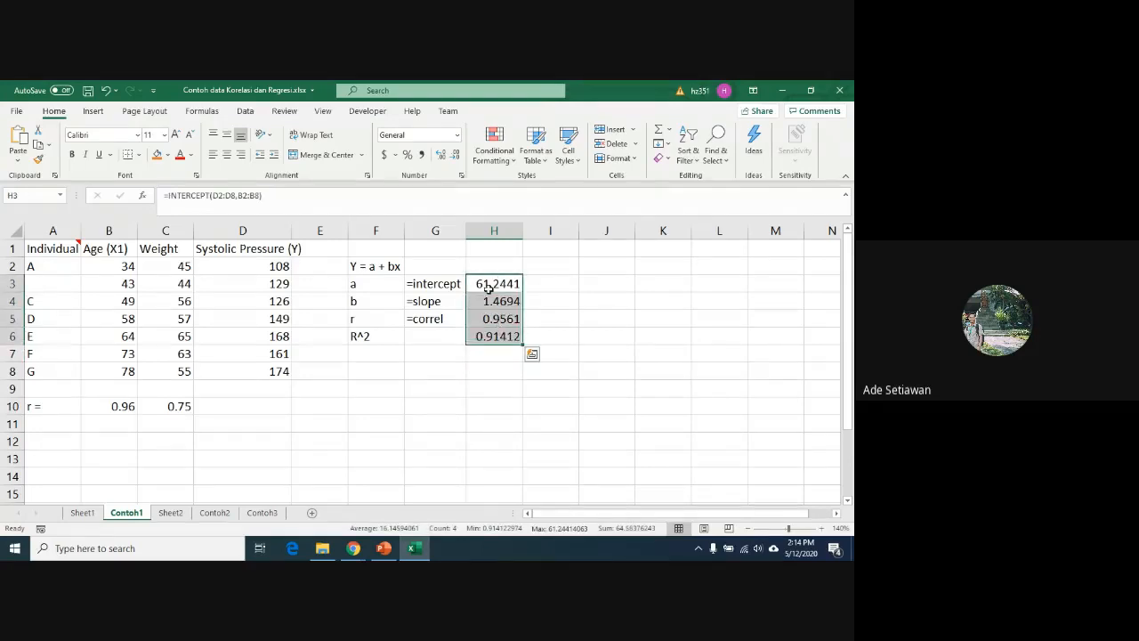
left_click(458, 155)
left_click(458, 155)
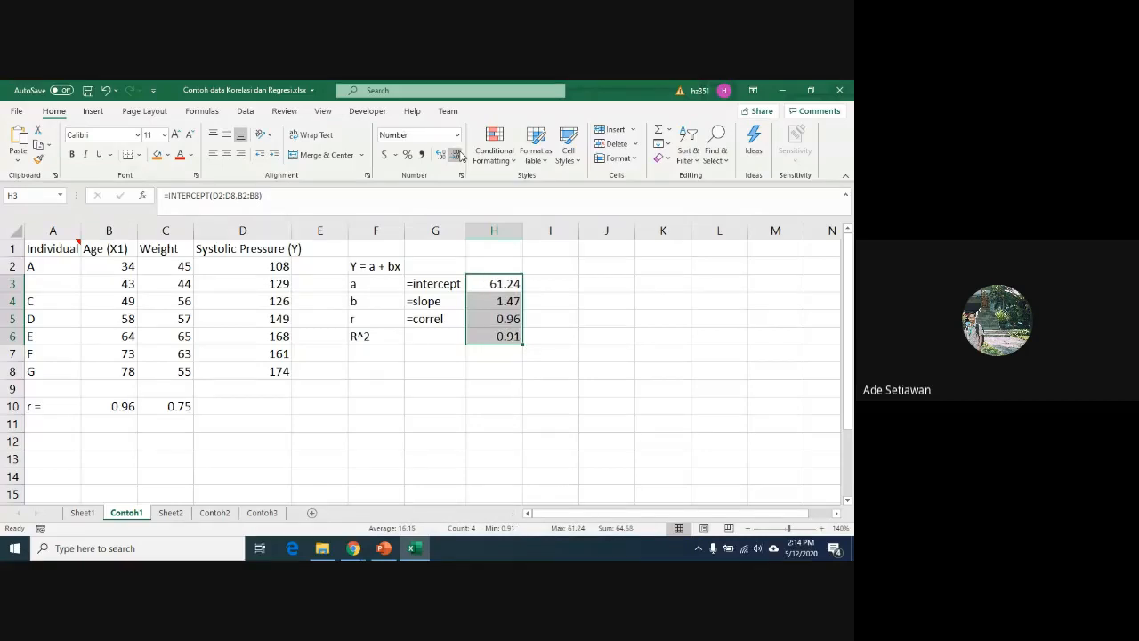
Step: Review the calculated coefficients and write the regression equation Y = 61.24 + 1.47 X1 as text in F8
left_click(376, 320)
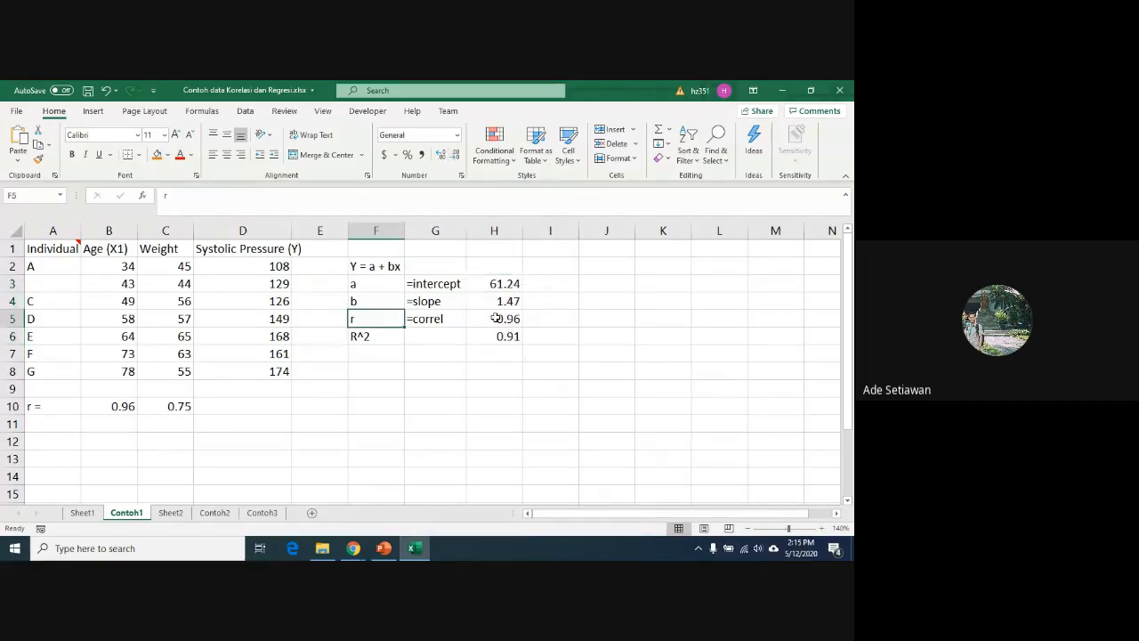
left_click(499, 318)
left_click(365, 335)
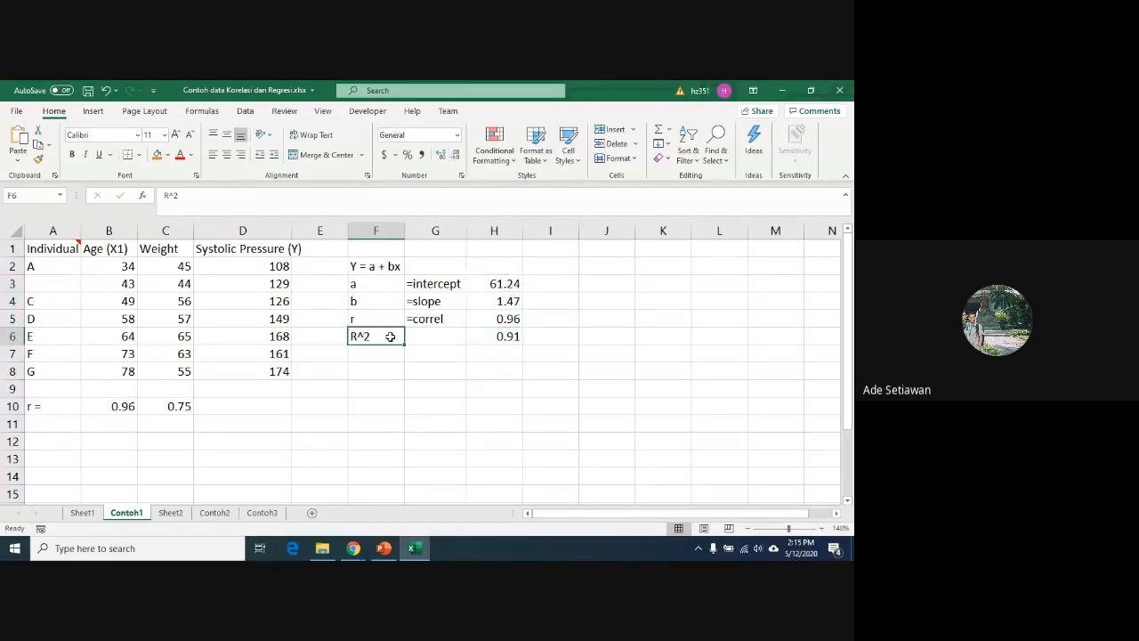
left_click(501, 336)
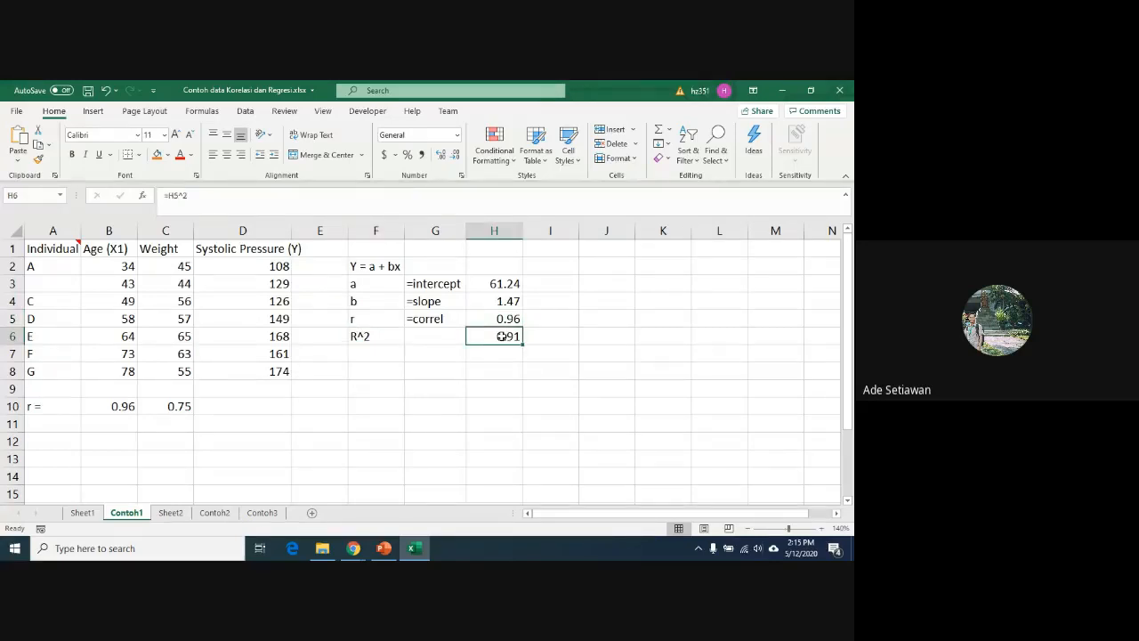
left_click(503, 283)
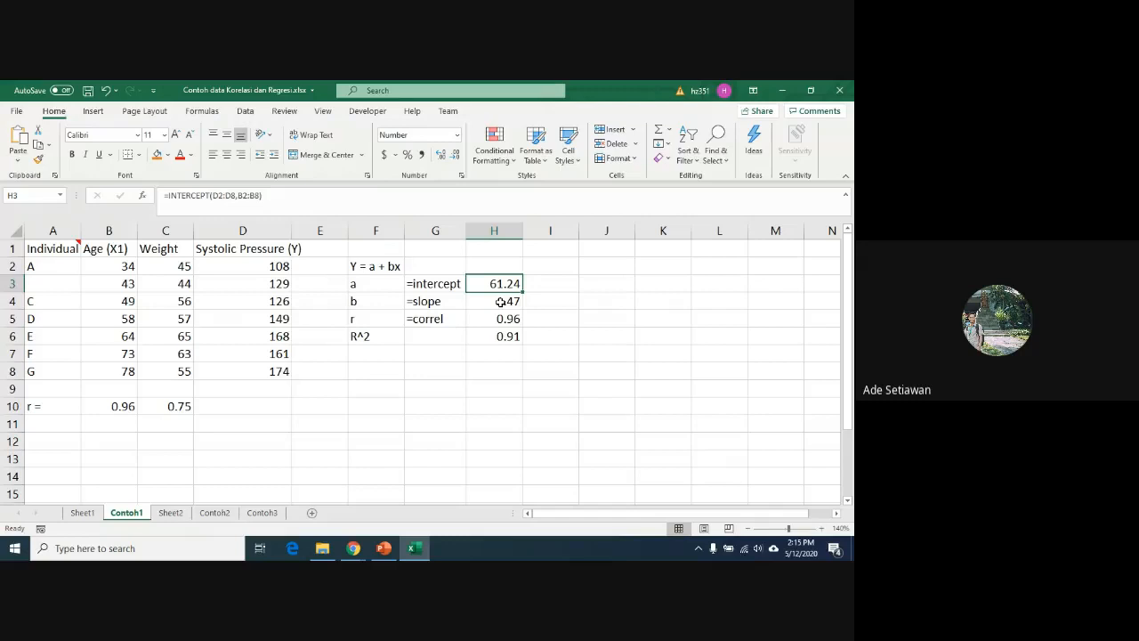
left_click(501, 302)
left_click(382, 373)
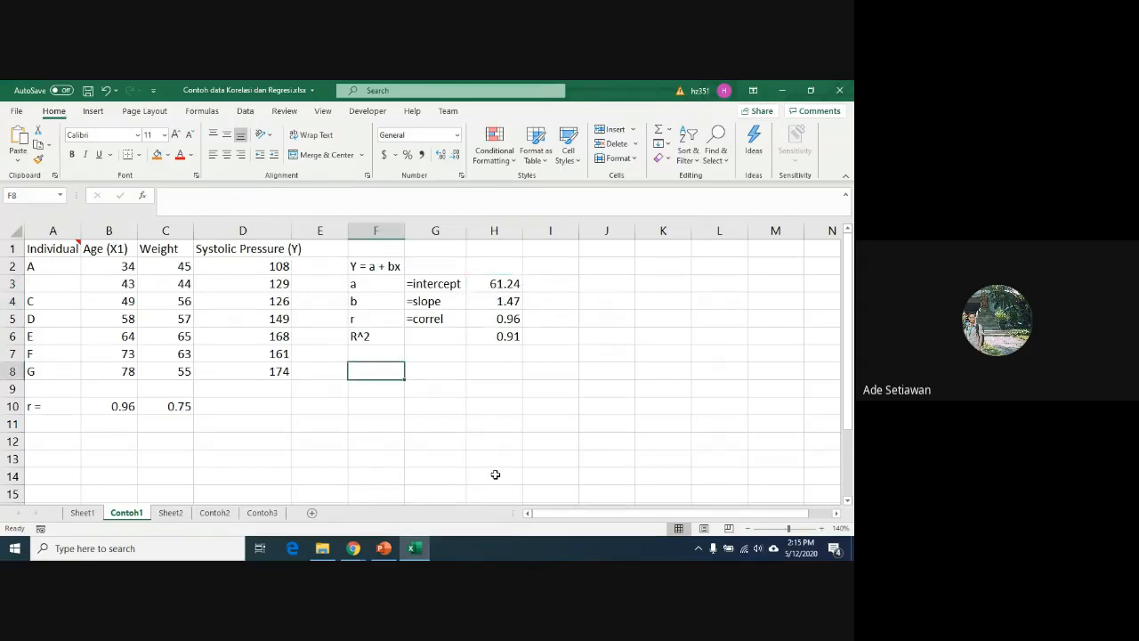
type("Y")
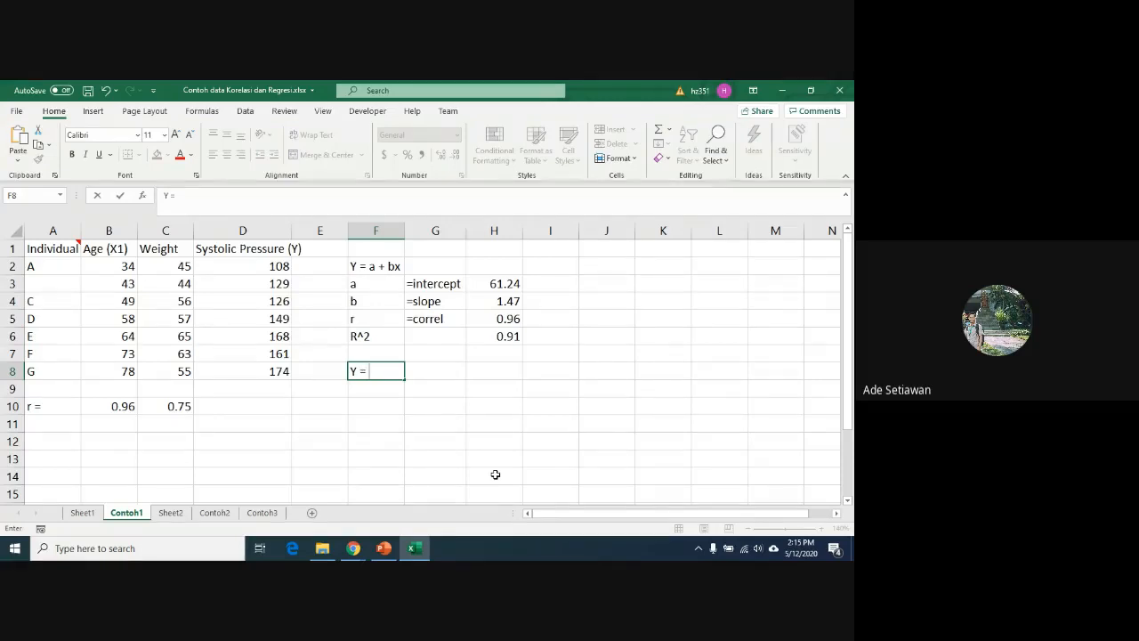
type(" = 61.2")
type("4 + 1.47 X1")
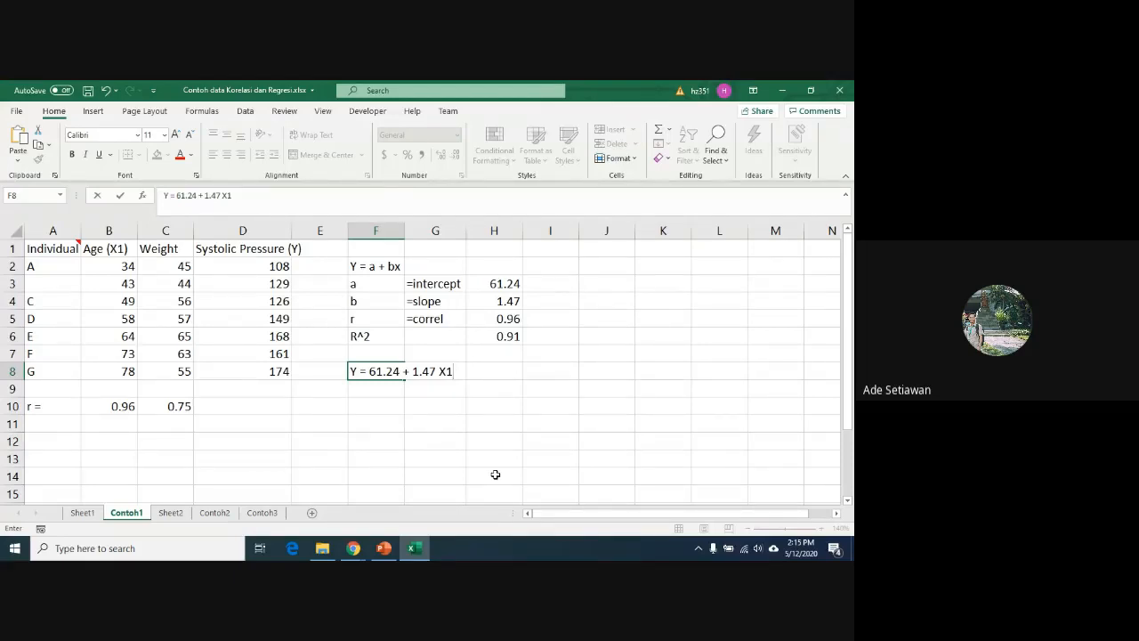
key("Return")
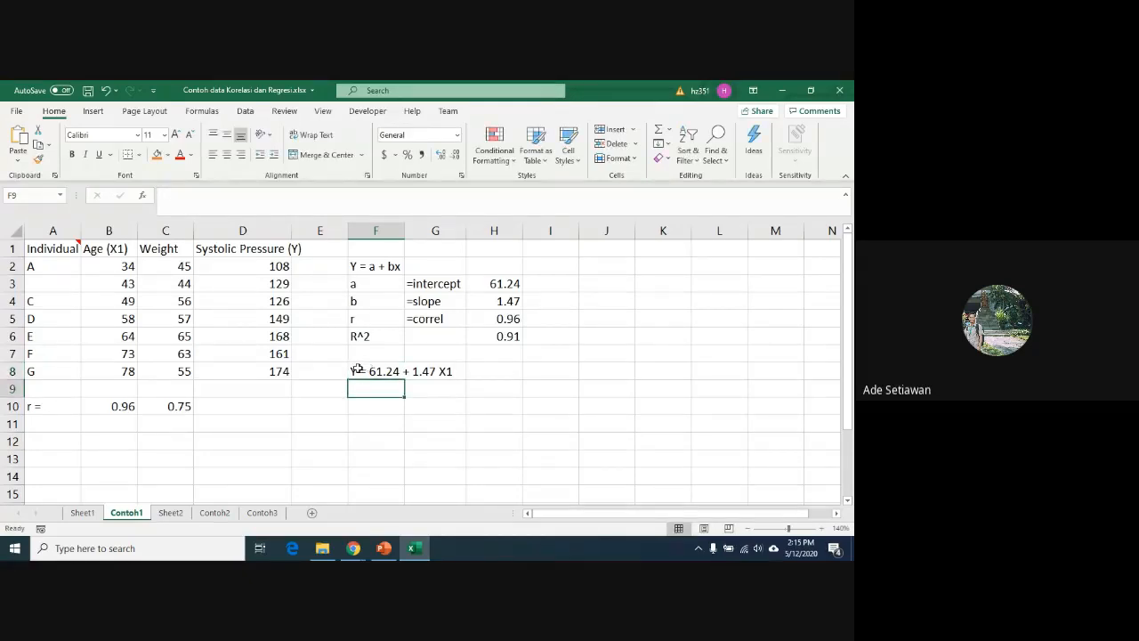
Step: Write R2 = 0.91 as text in F9, below the regression equation, and format the 2 in R2 as superscript
left_click_drag(356, 370, 418, 372)
left_click(371, 389)
type("R2 = 0")
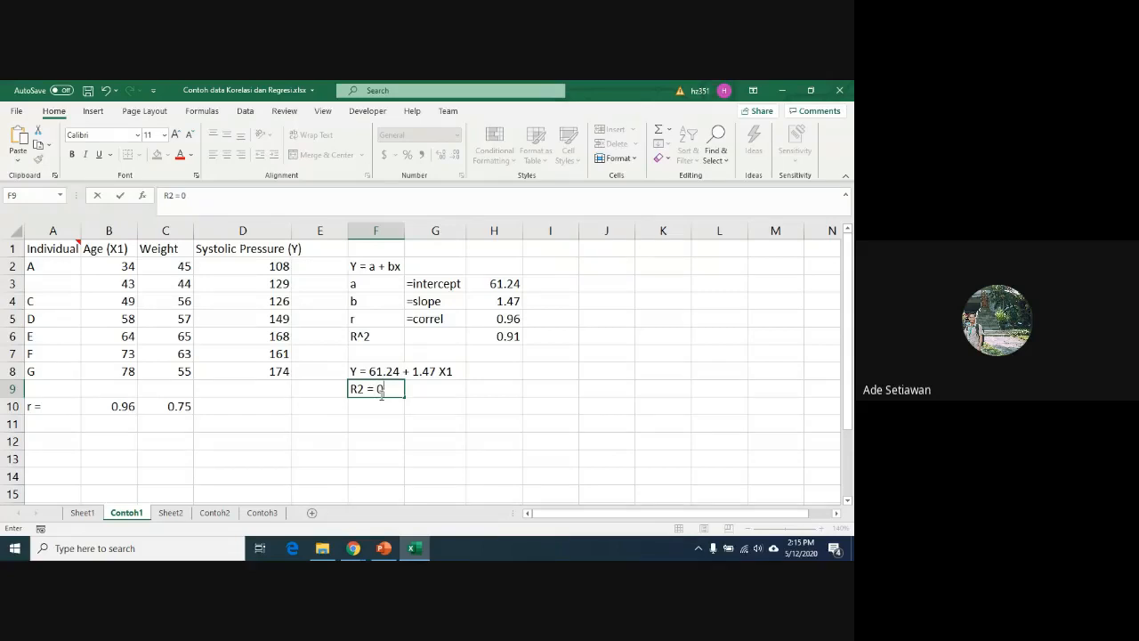
type(".91")
left_click_drag(358, 388, 364, 388)
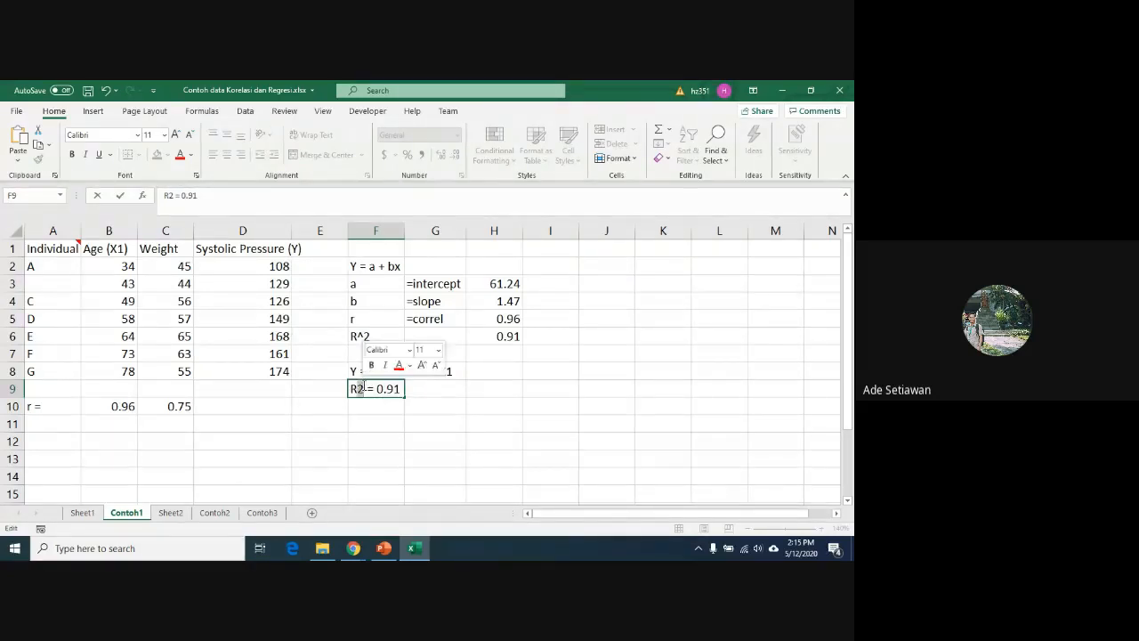
left_click(197, 177)
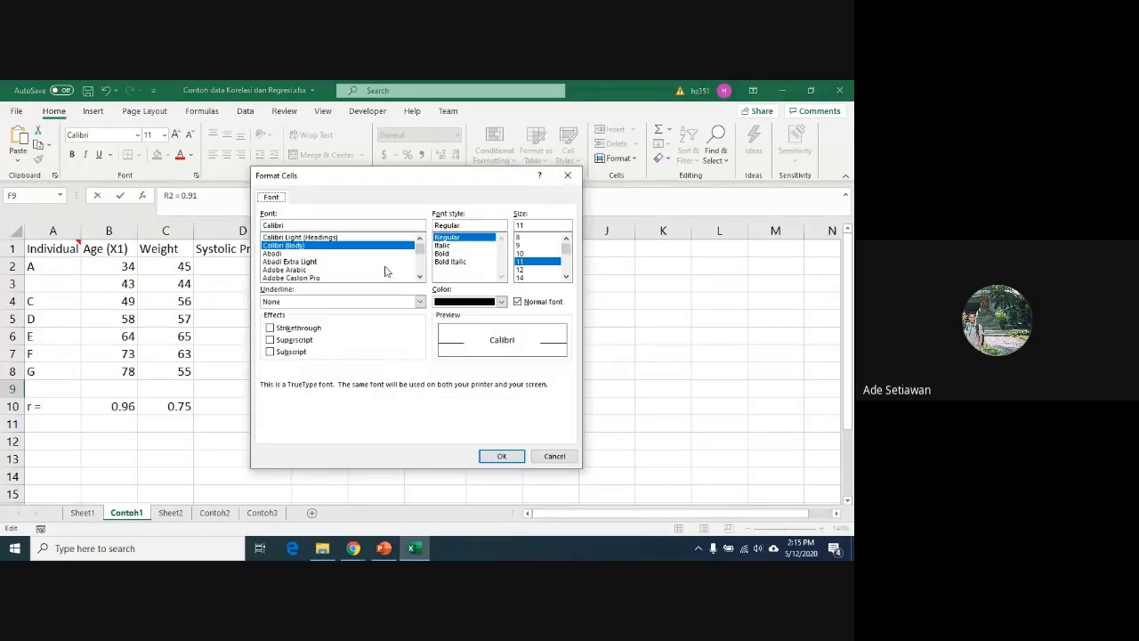
left_click(299, 341)
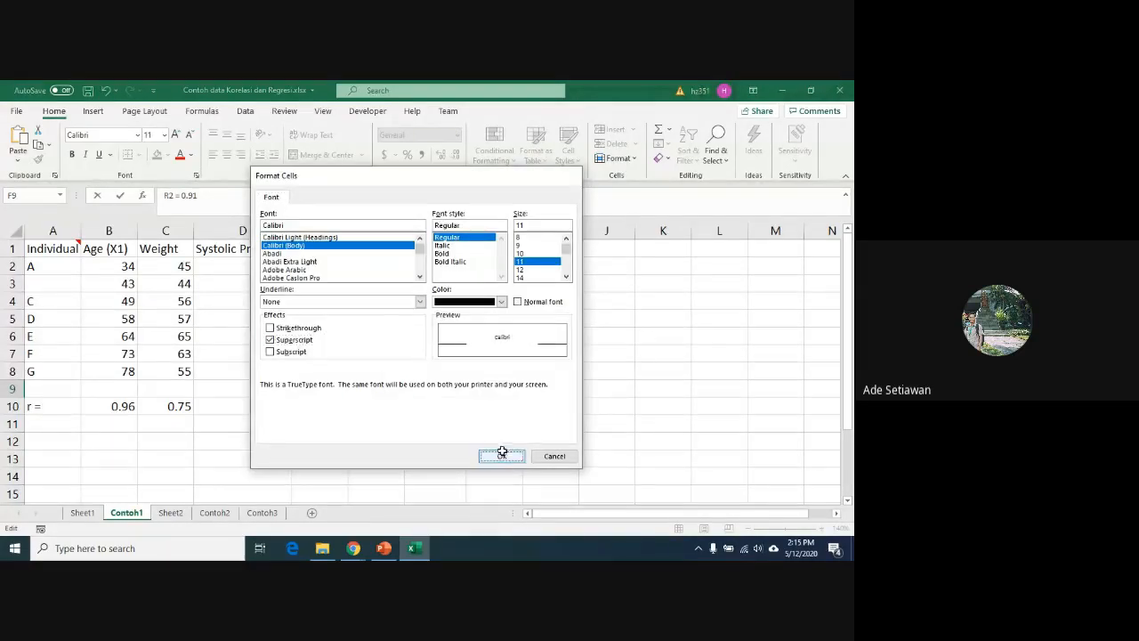
left_click(501, 456)
left_click(453, 424)
left_click(377, 388)
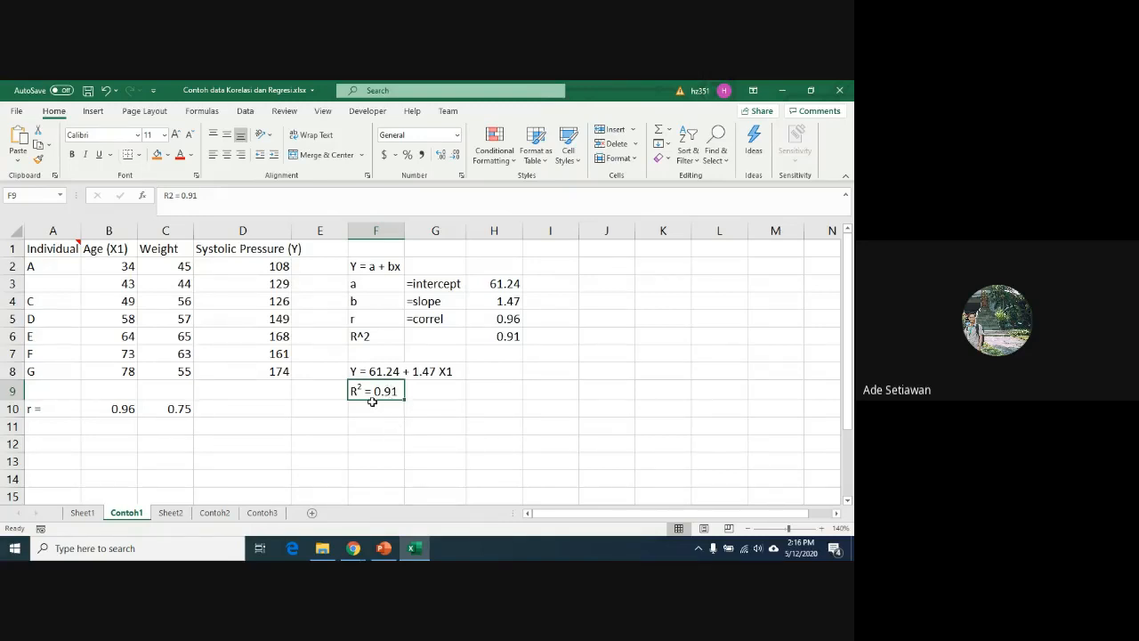
Step: Examine the systolic pressure and weight data alongside the R² value in F9 and the regression equation in F8
left_click(267, 266)
left_click_drag(266, 266, 267, 372)
left_click(384, 395)
left_click(233, 248)
left_click_drag(232, 248, 235, 367)
left_click_drag(166, 253, 166, 371)
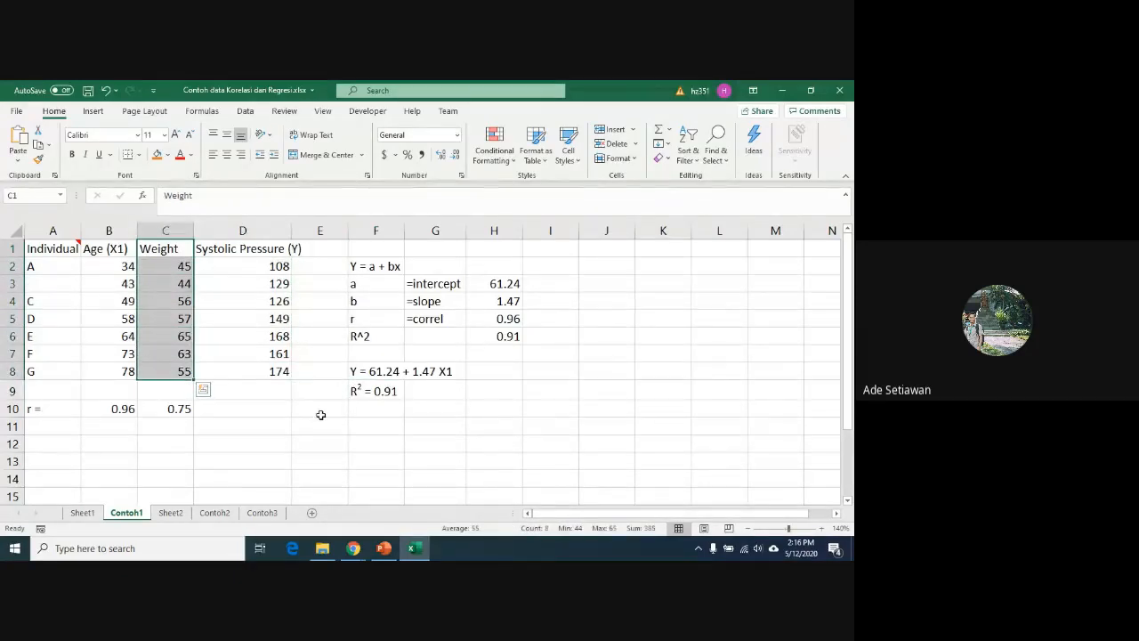
left_click(381, 392)
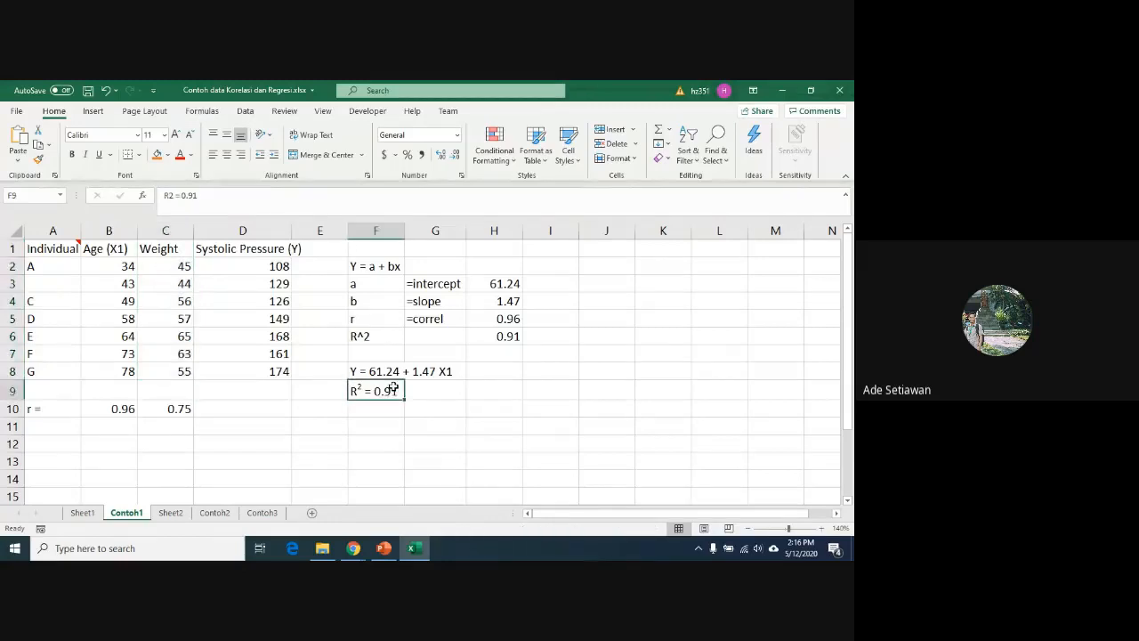
left_click(367, 374)
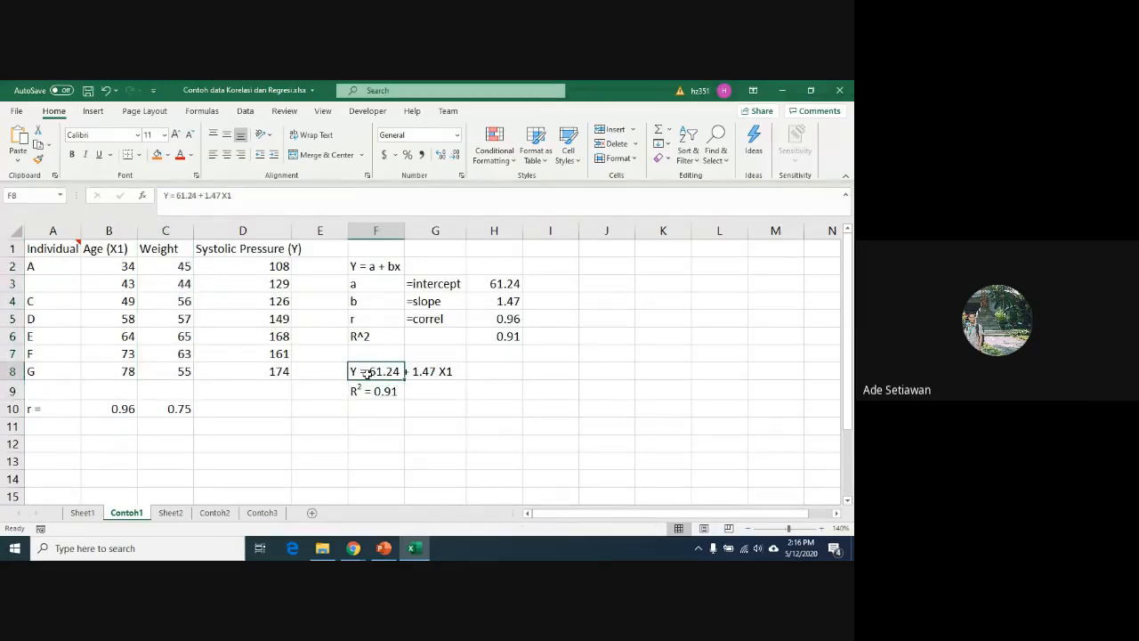
Step: Write the multiple regression model Y = a + bX1 + cX2 as text in J2
left_click(610, 270)
type("Y =")
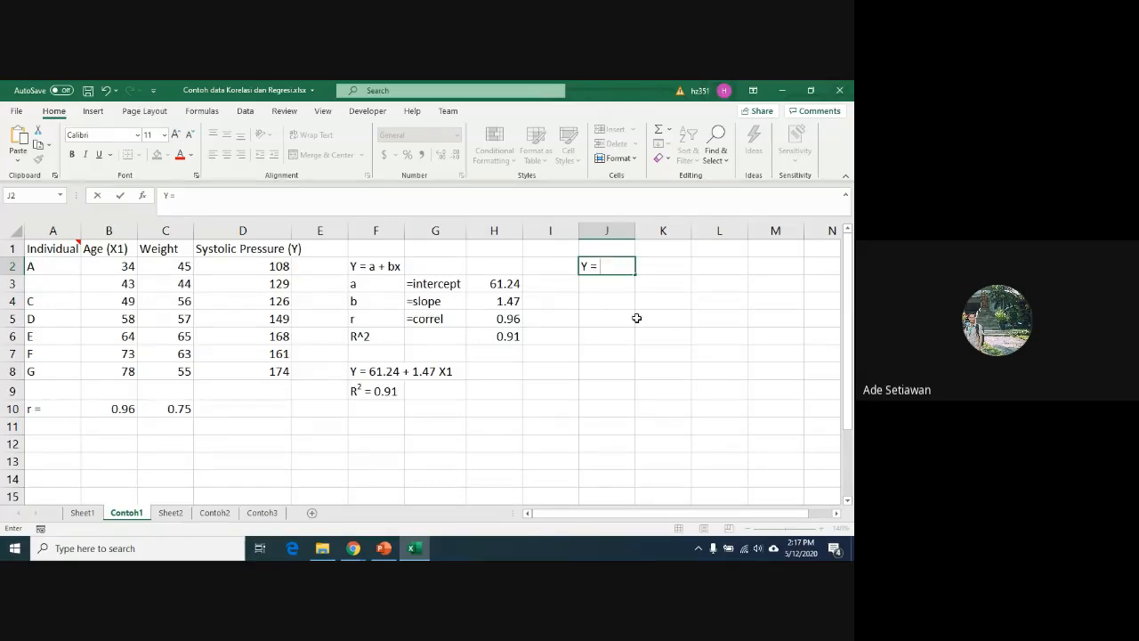
type("+ bX1 + cX2")
key("Return")
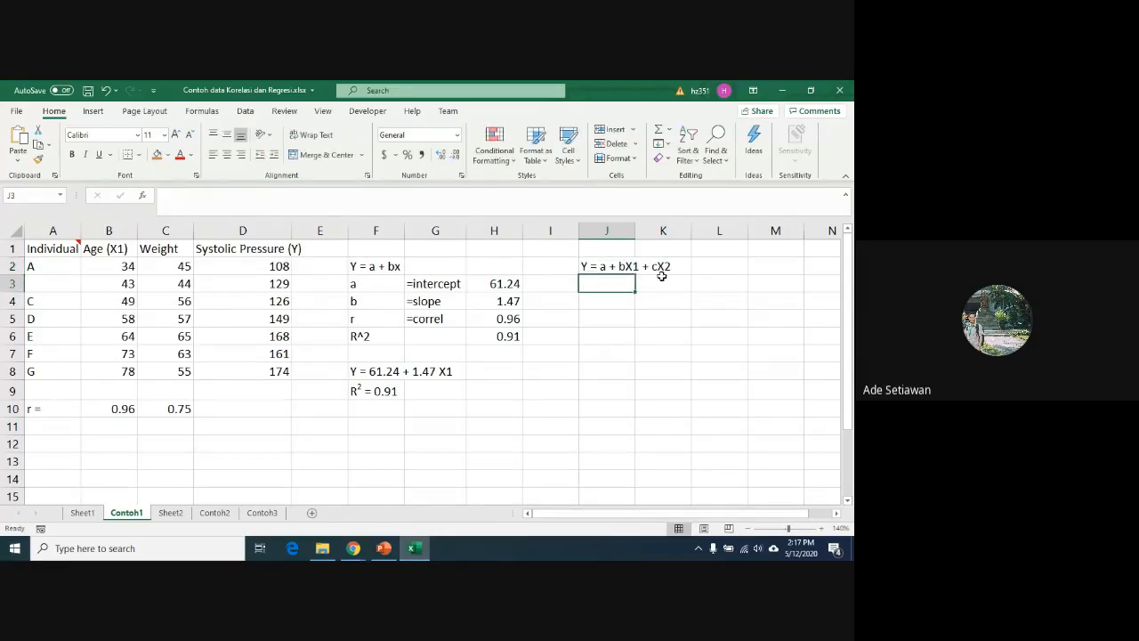
left_click(588, 267)
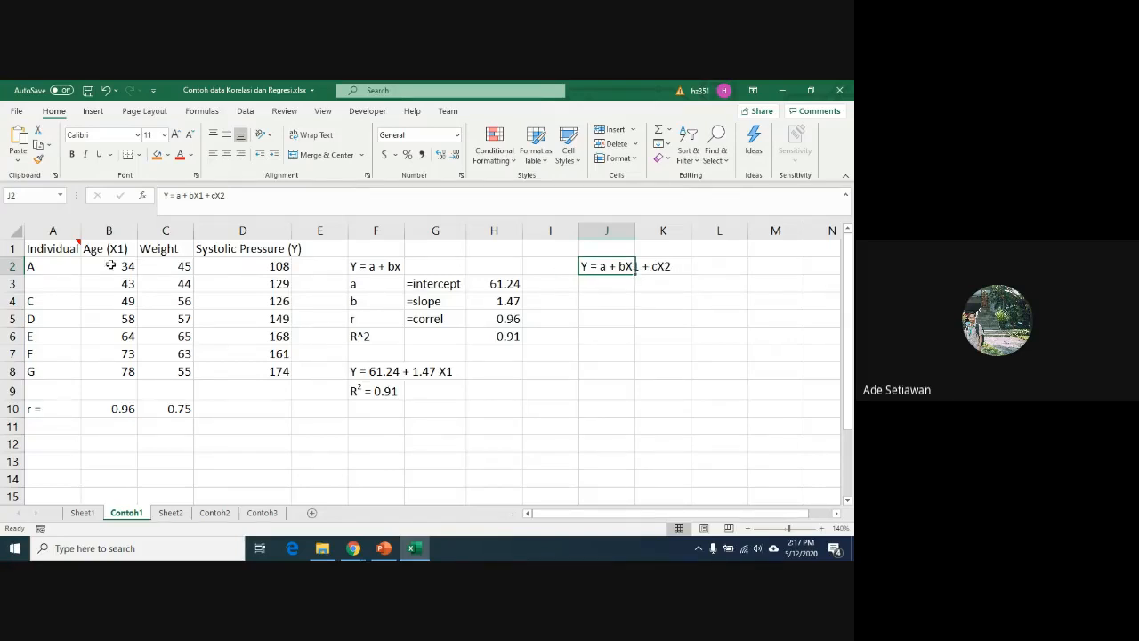
Step: Extend the Weight header in C1 with the variable label X2 in parentheses
left_click(167, 250)
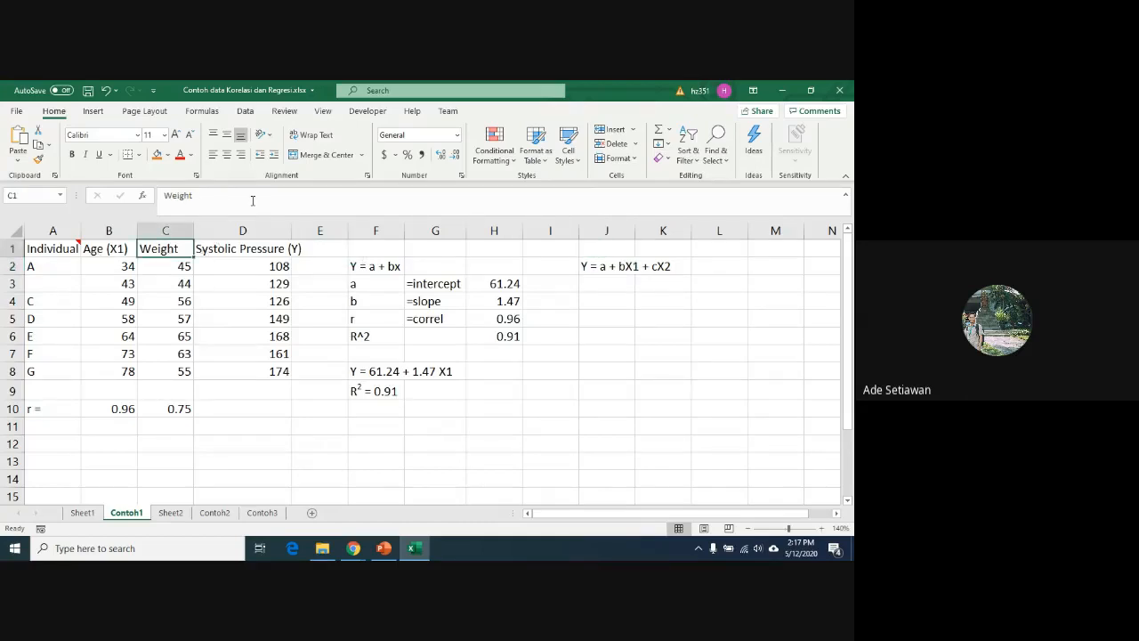
left_click(253, 201)
type("(")
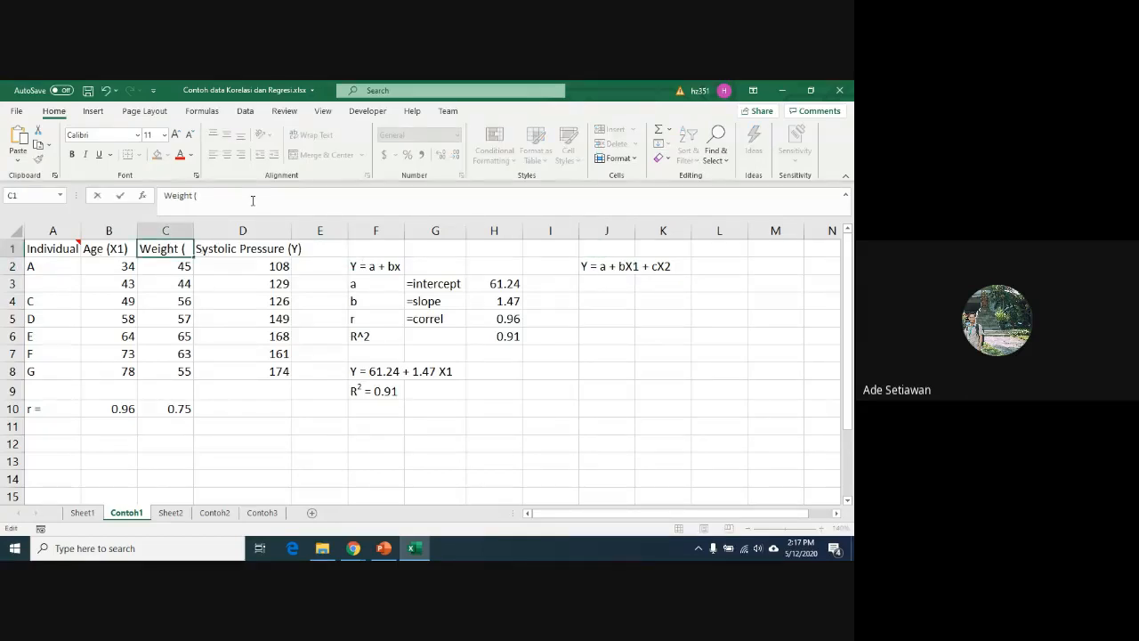
type("X2")
key("Return")
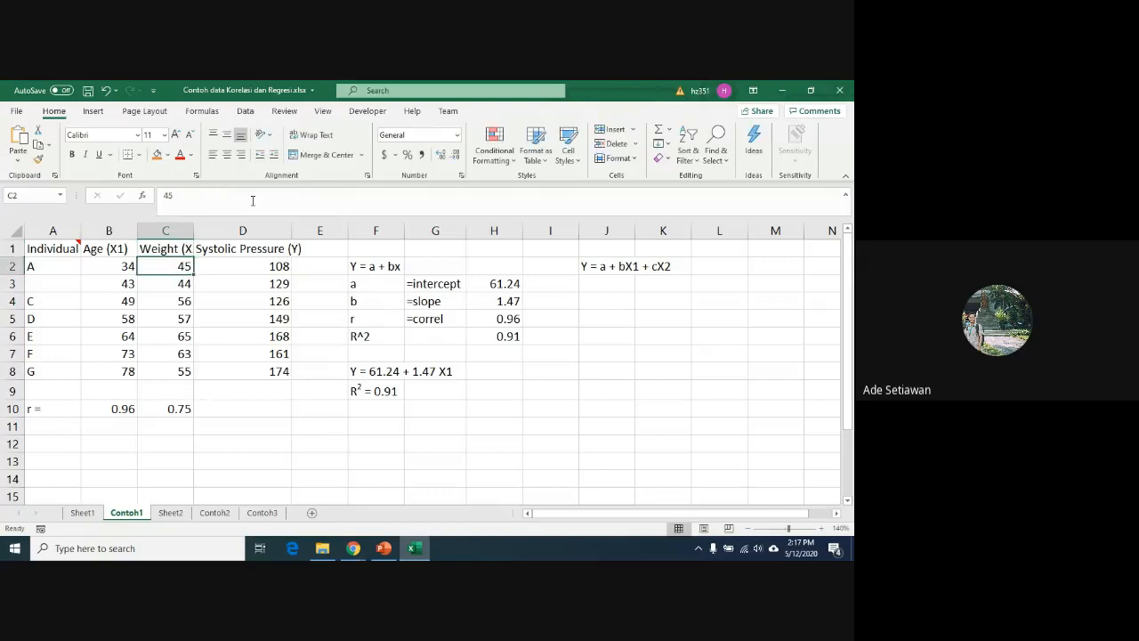
left_click(604, 280)
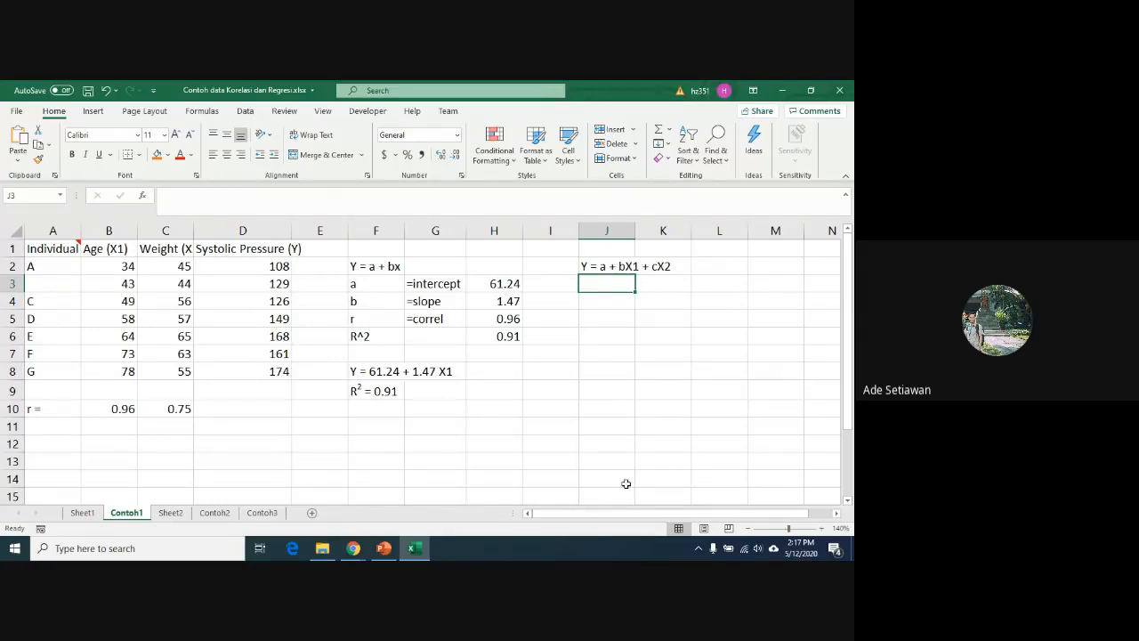
type("=l")
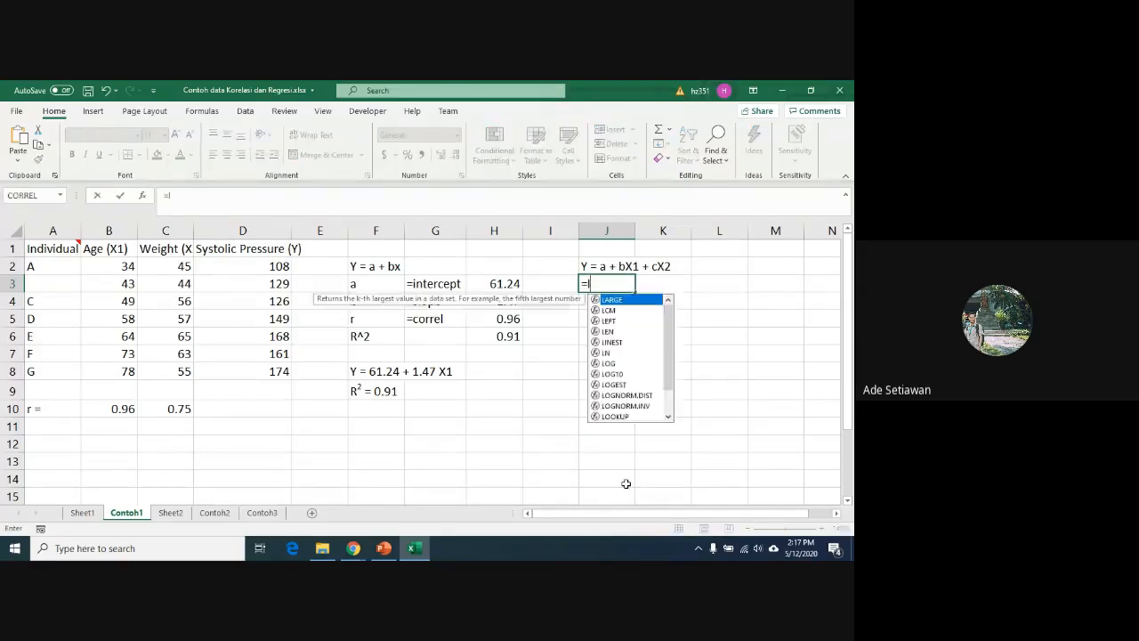
type("ine")
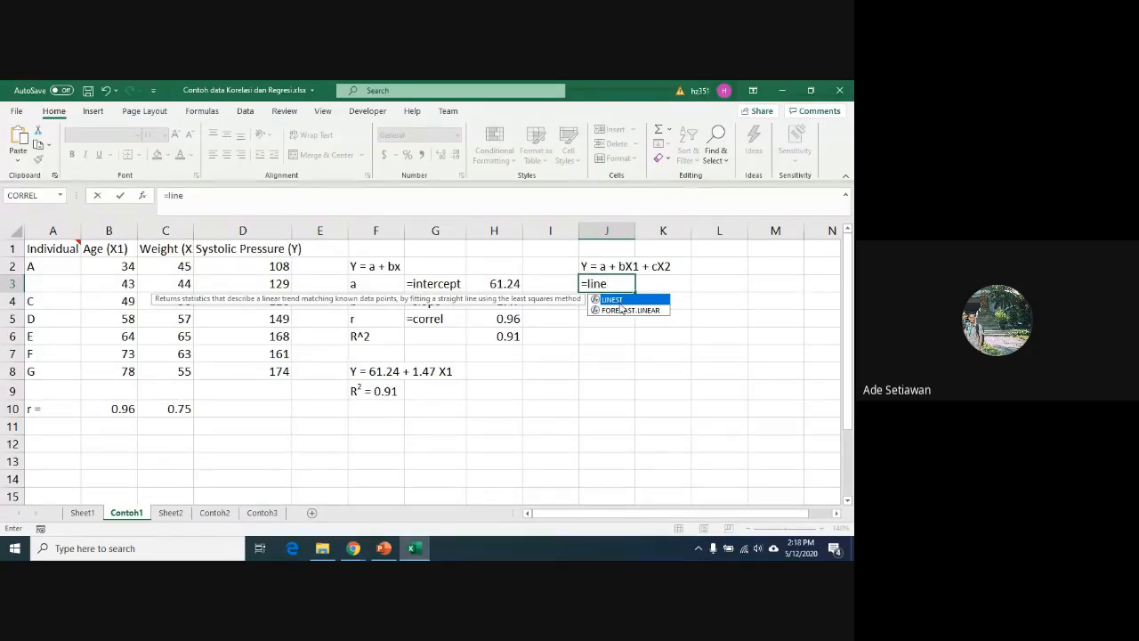
key("Escape")
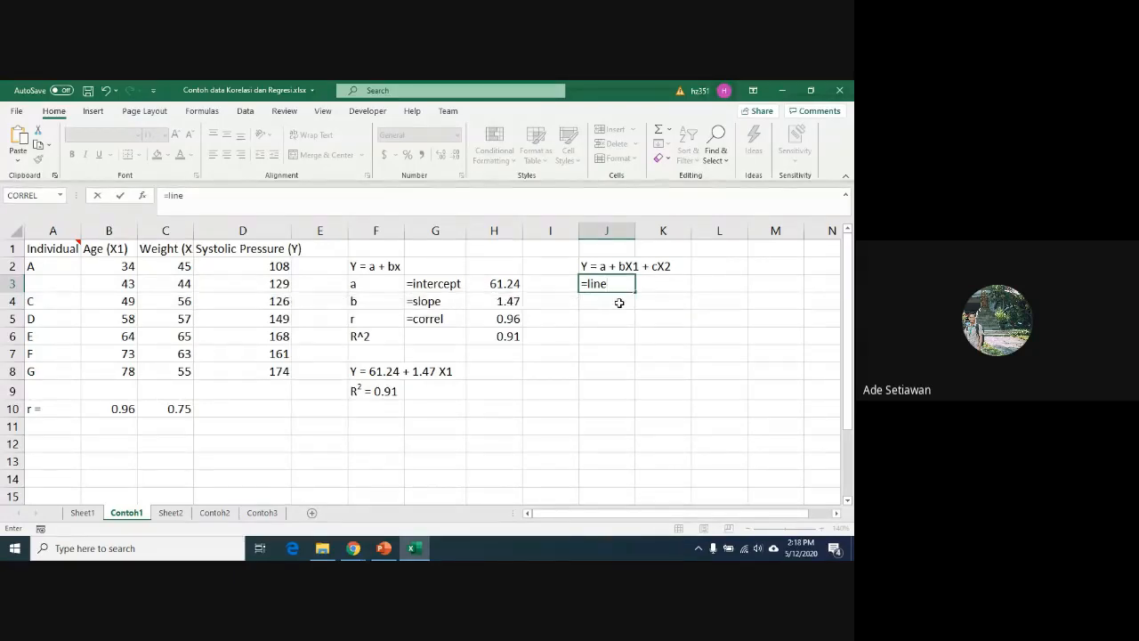
key("Escape")
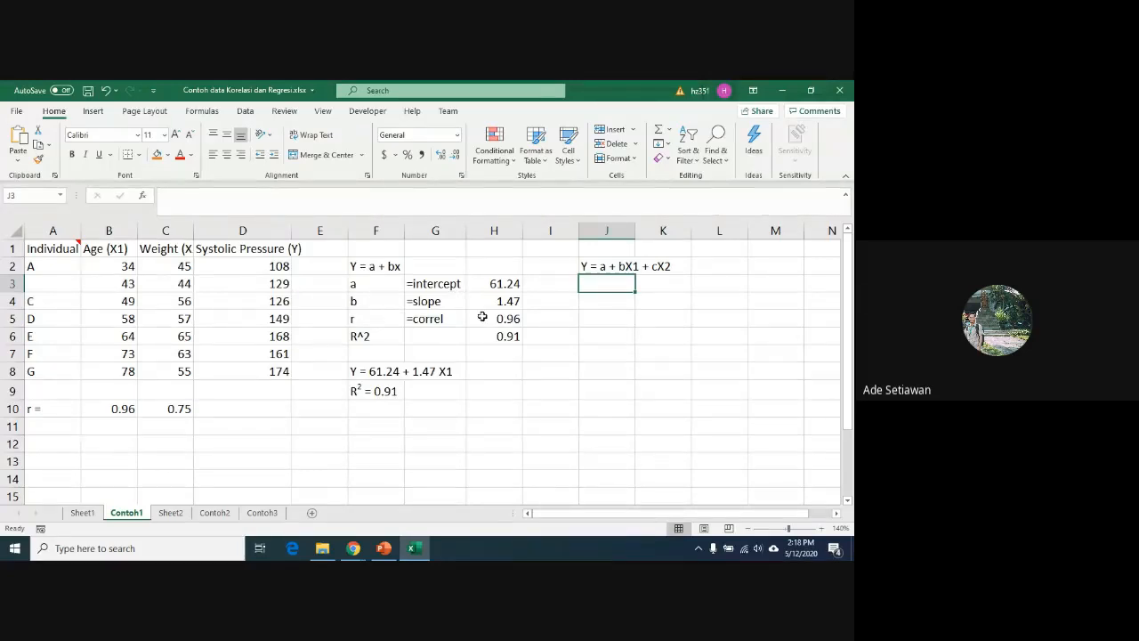
Step: Open the Regression tool of Data Analysis and move its dialog clear of the data columns
left_click(121, 283)
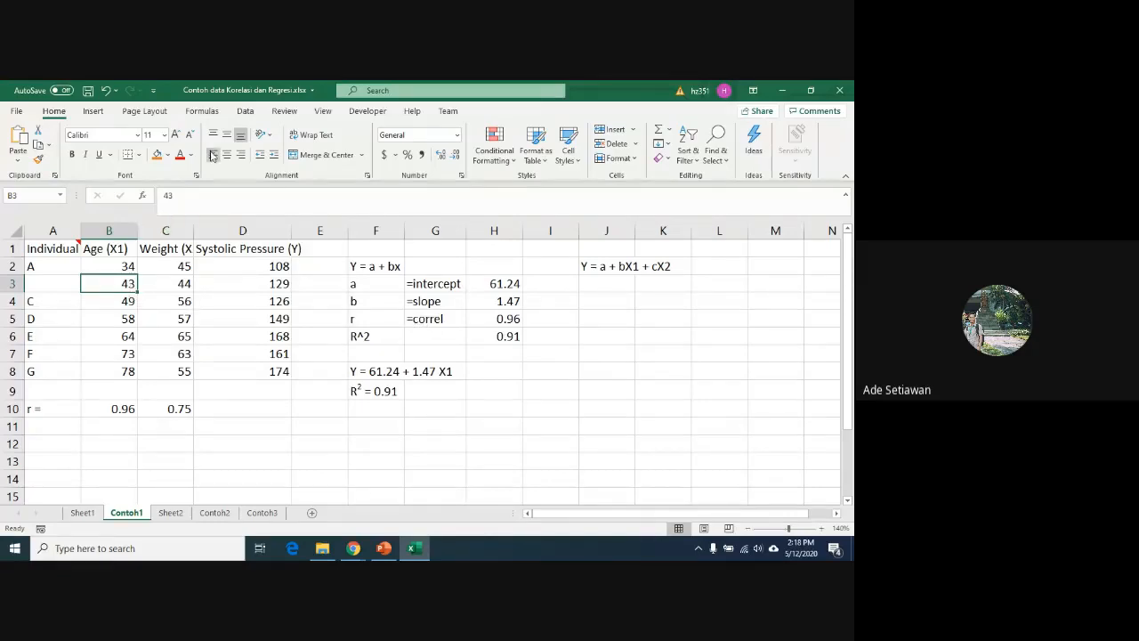
left_click(246, 112)
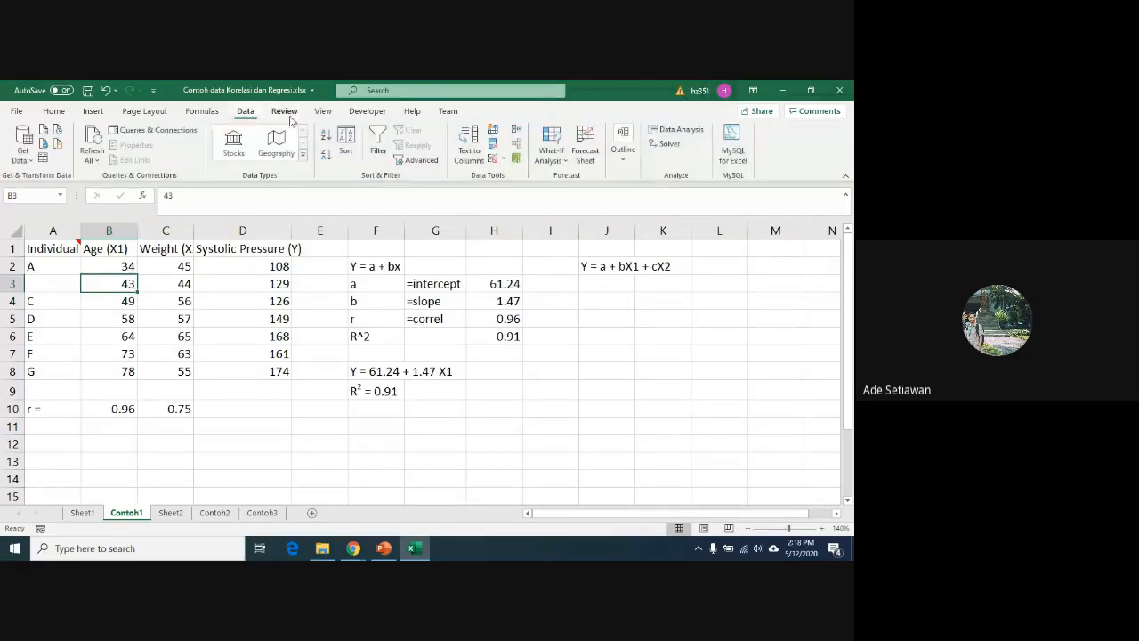
left_click(680, 134)
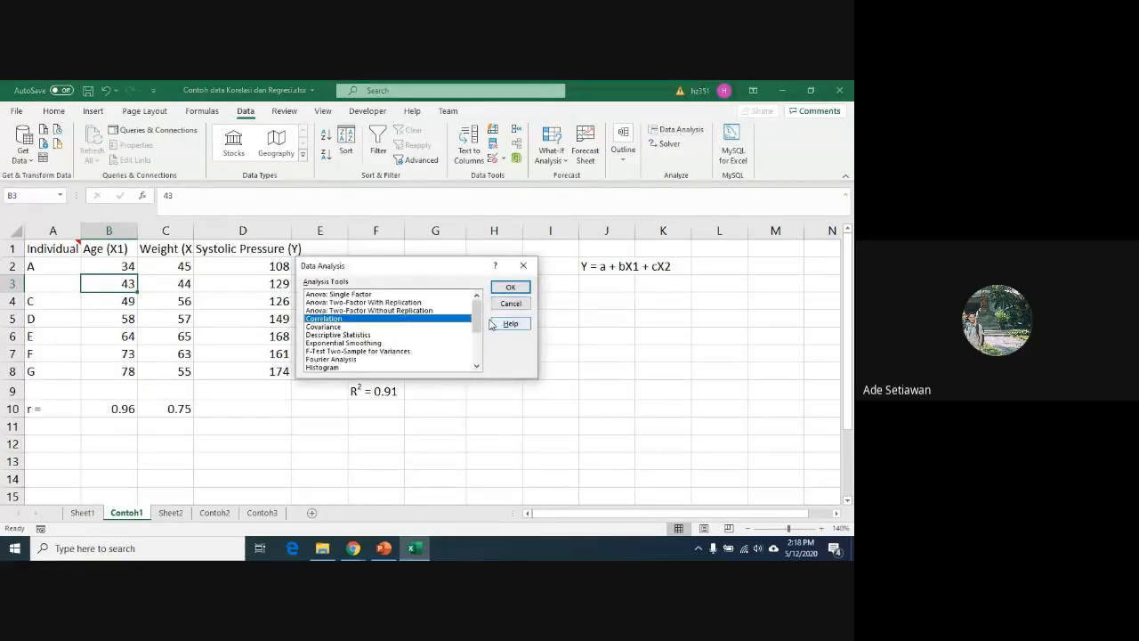
left_click_drag(476, 320, 472, 344)
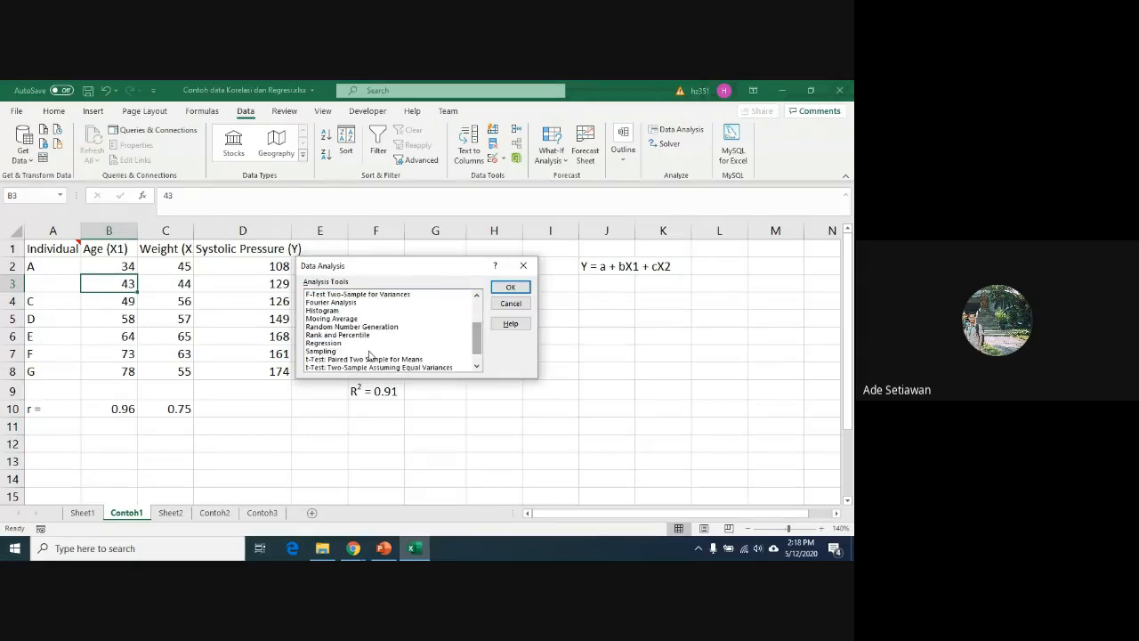
left_click(331, 344)
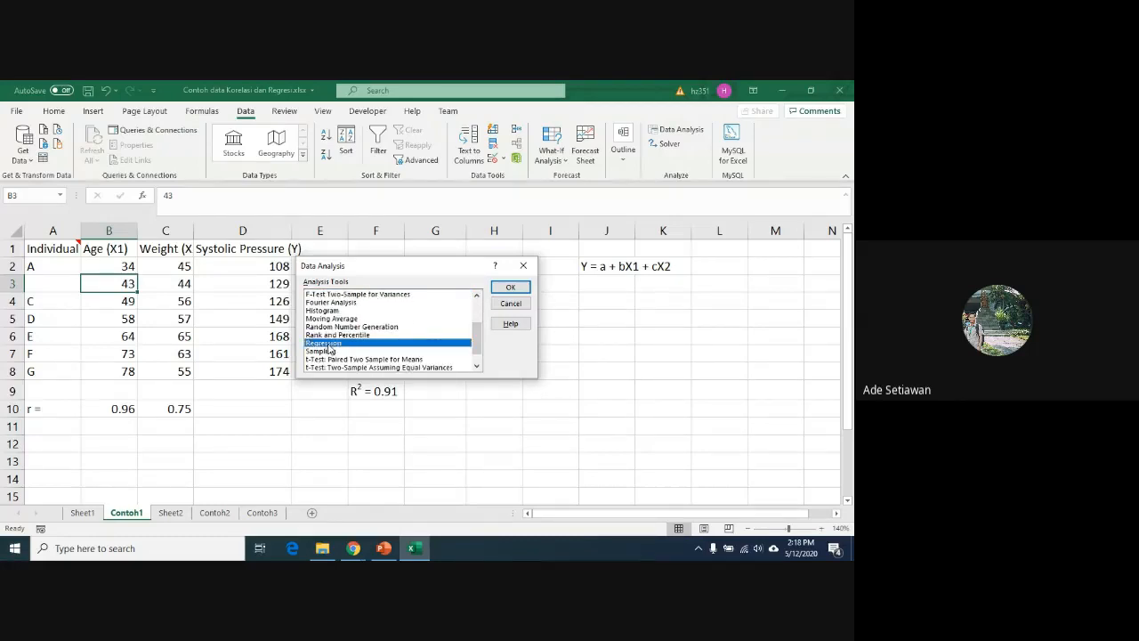
left_click(510, 289)
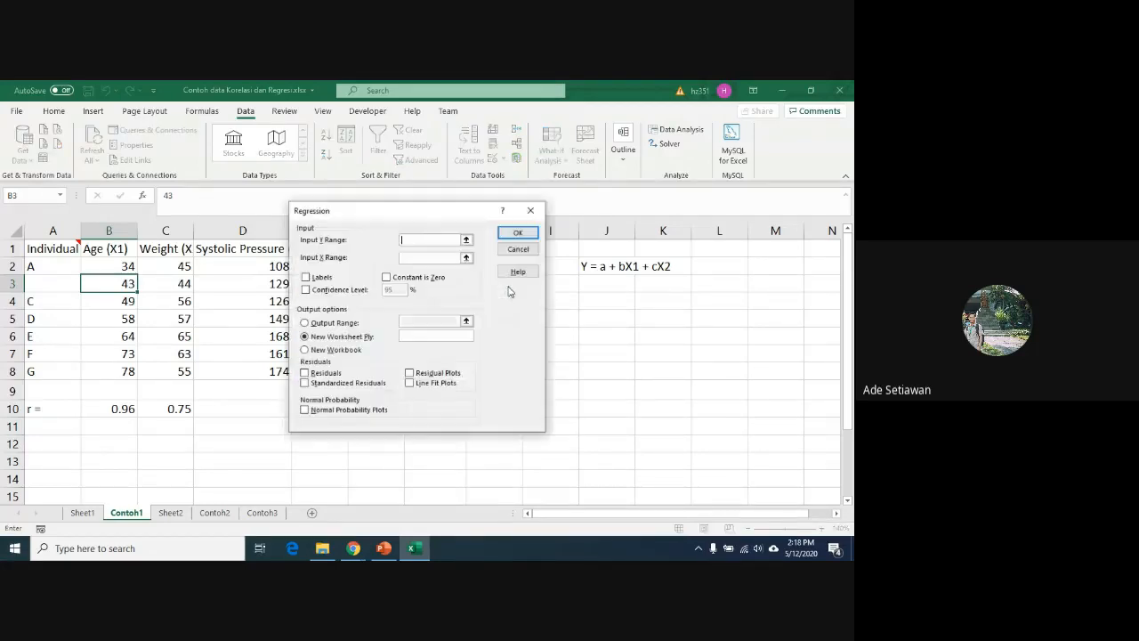
left_click_drag(426, 214, 656, 231)
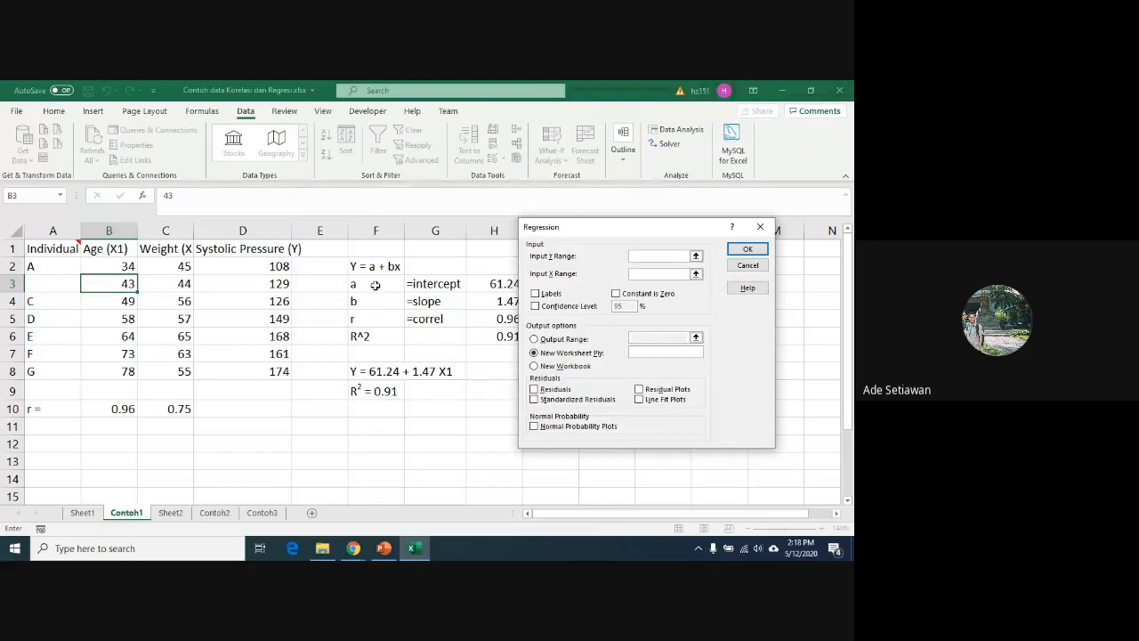
Step: Set the regression's Y range to systolic pressure D1:D8 and its X range to age B1:B8
left_click(696, 256)
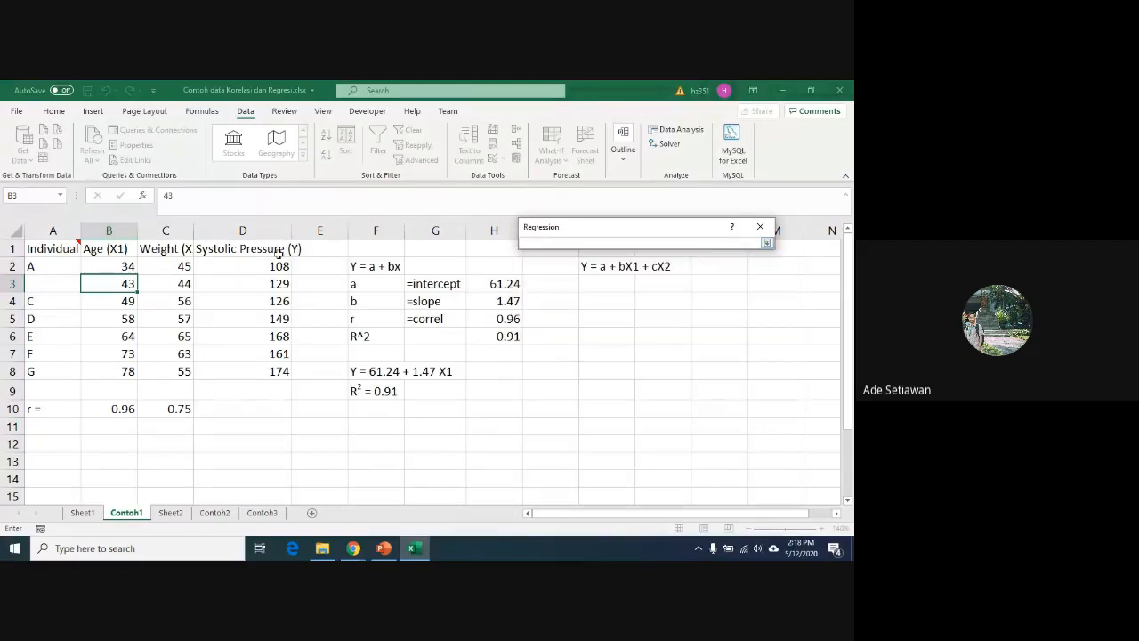
left_click_drag(270, 250, 268, 365)
left_click(766, 243)
left_click(696, 274)
left_click_drag(112, 251, 120, 372)
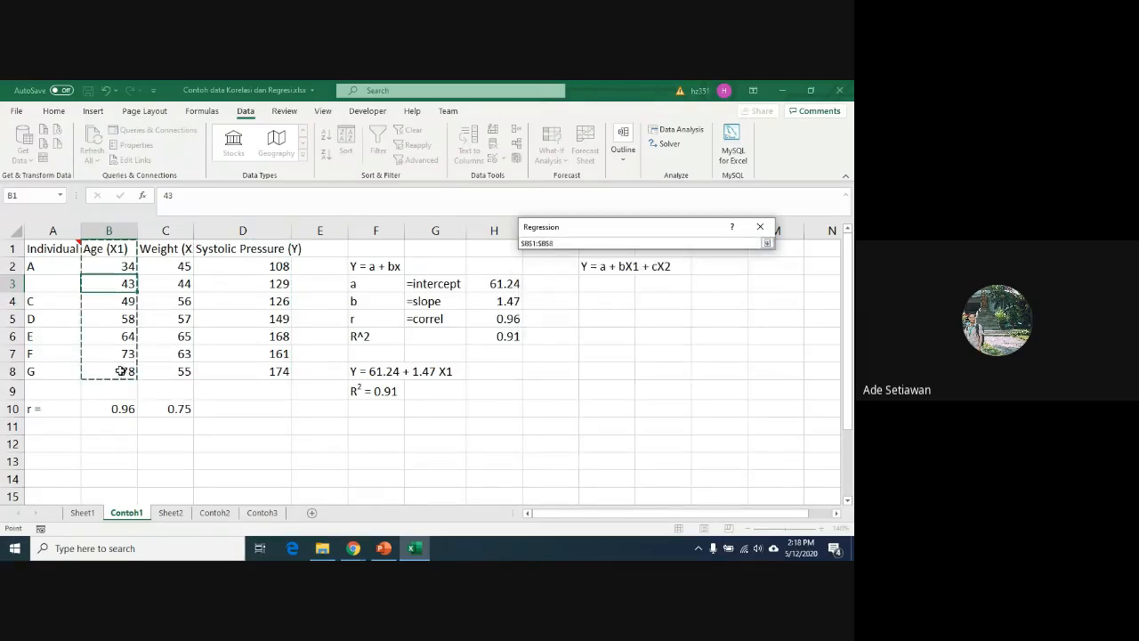
left_click(766, 243)
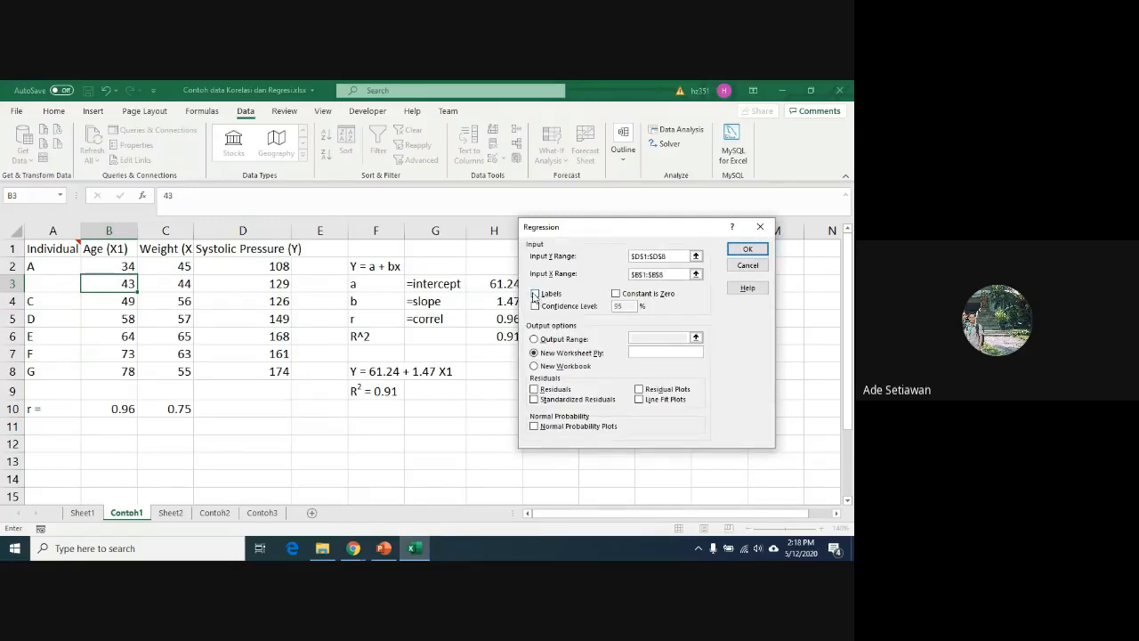
Step: Run the regression with Labels enabled and output to a new worksheet, and autofit columns A and B of the summary output
left_click(537, 294)
left_click(747, 251)
left_click(748, 251)
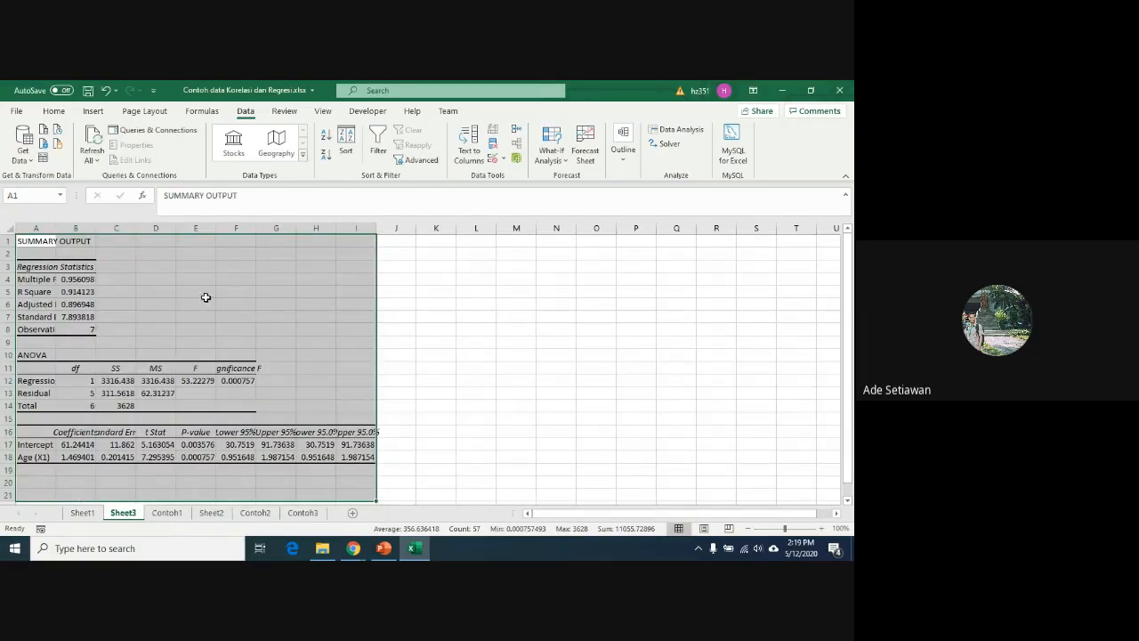
double_click(54, 227)
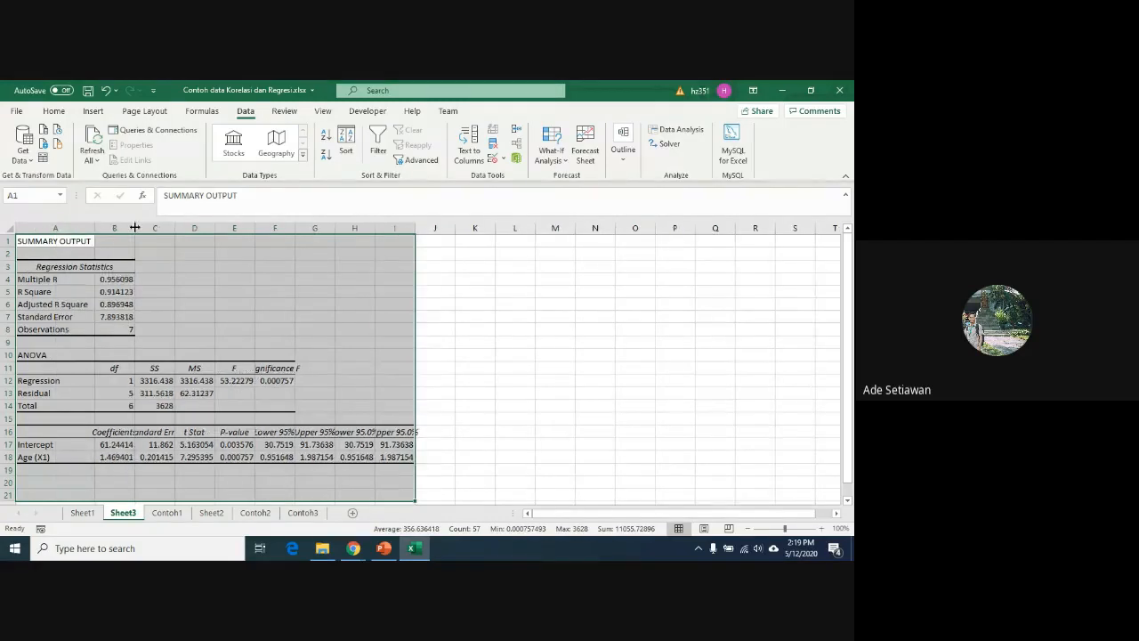
double_click(134, 228)
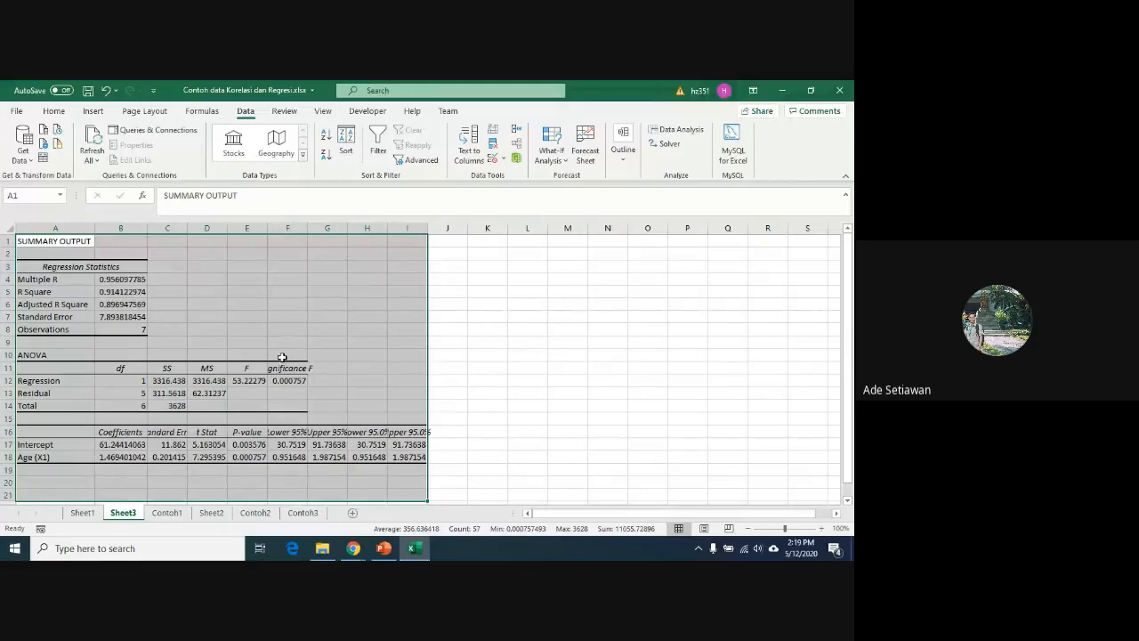
Step: Check the correlation in B10 and R^2 in H6 on Contoh1 against the regression summary output on Sheet3
left_click(166, 513)
left_click(121, 409)
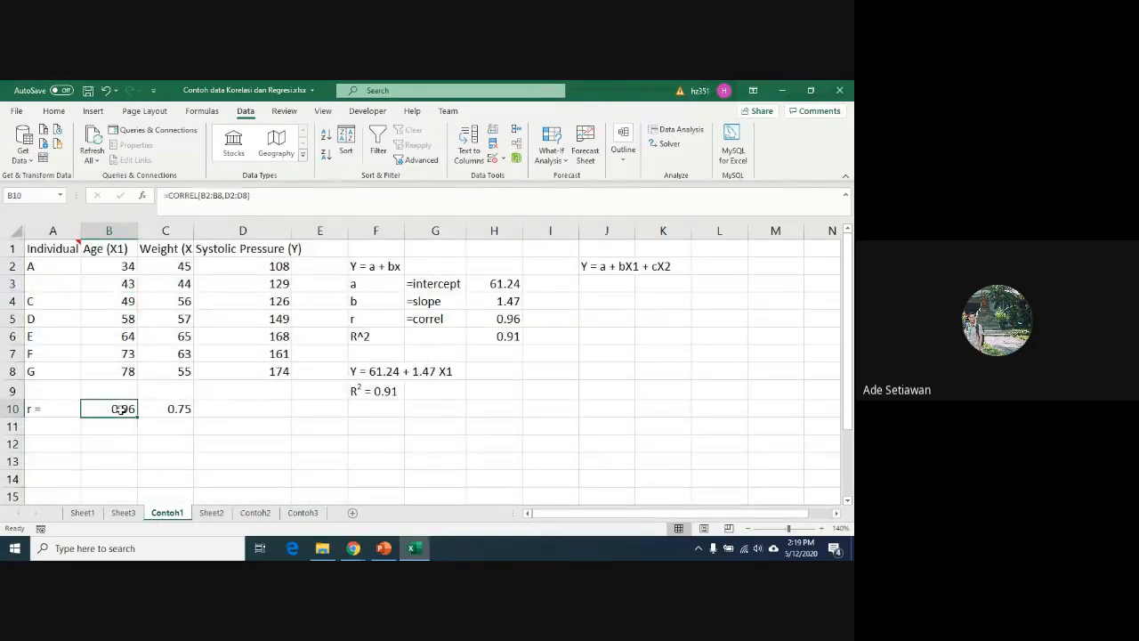
left_click(506, 338)
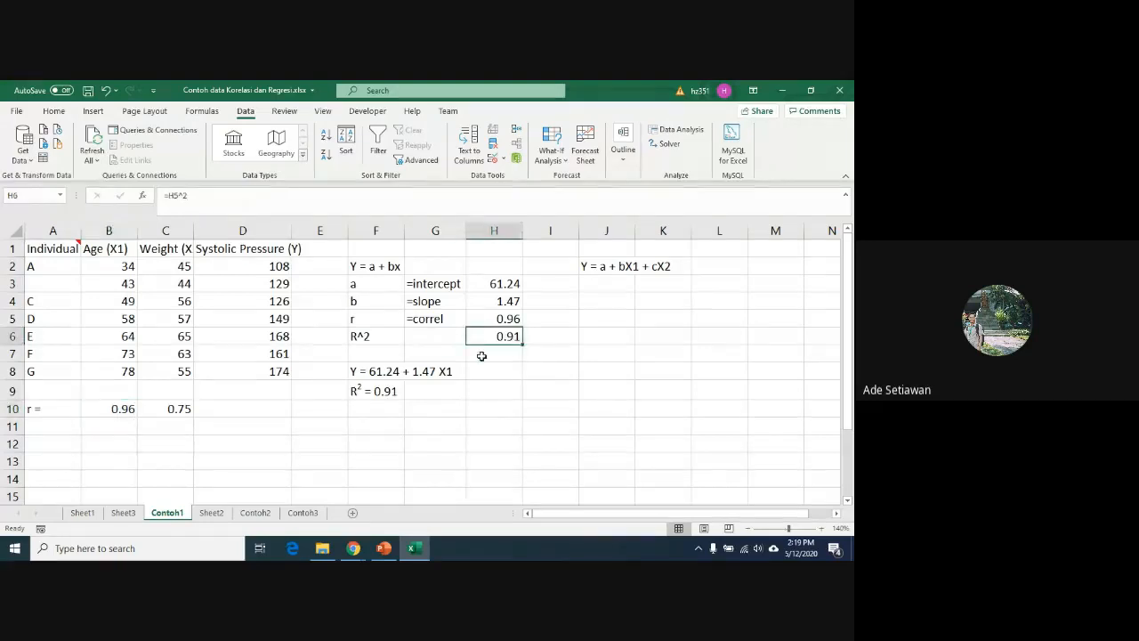
left_click(123, 513)
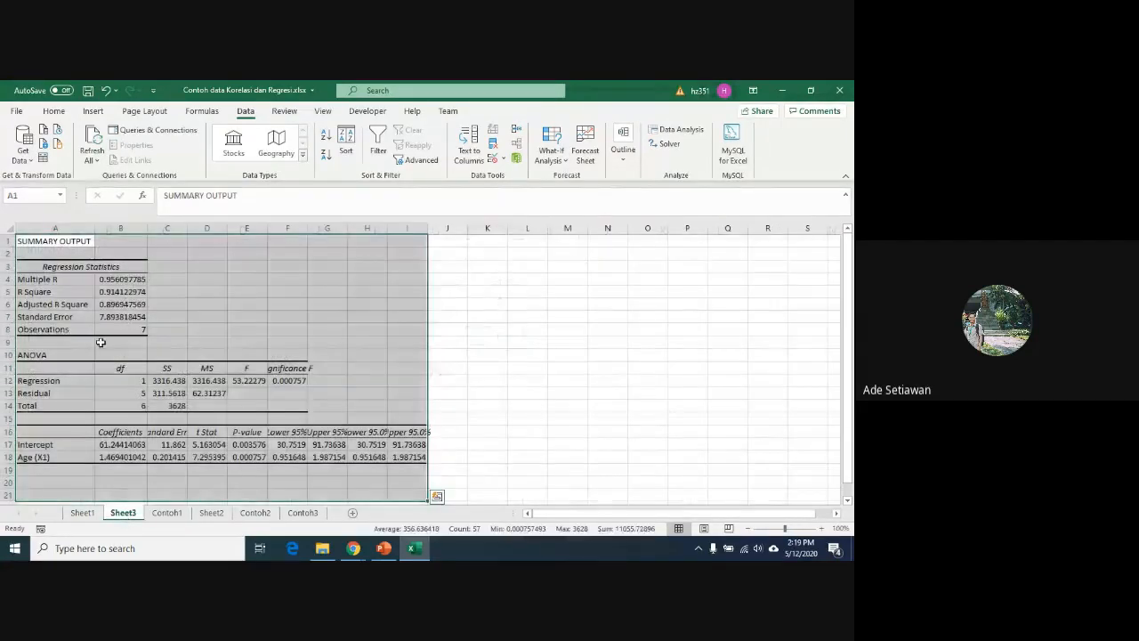
Step: Examine Multiple R, R Square, the observation count and the Intercept and Age coefficients in the regression summary output on Sheet3
left_click(100, 279)
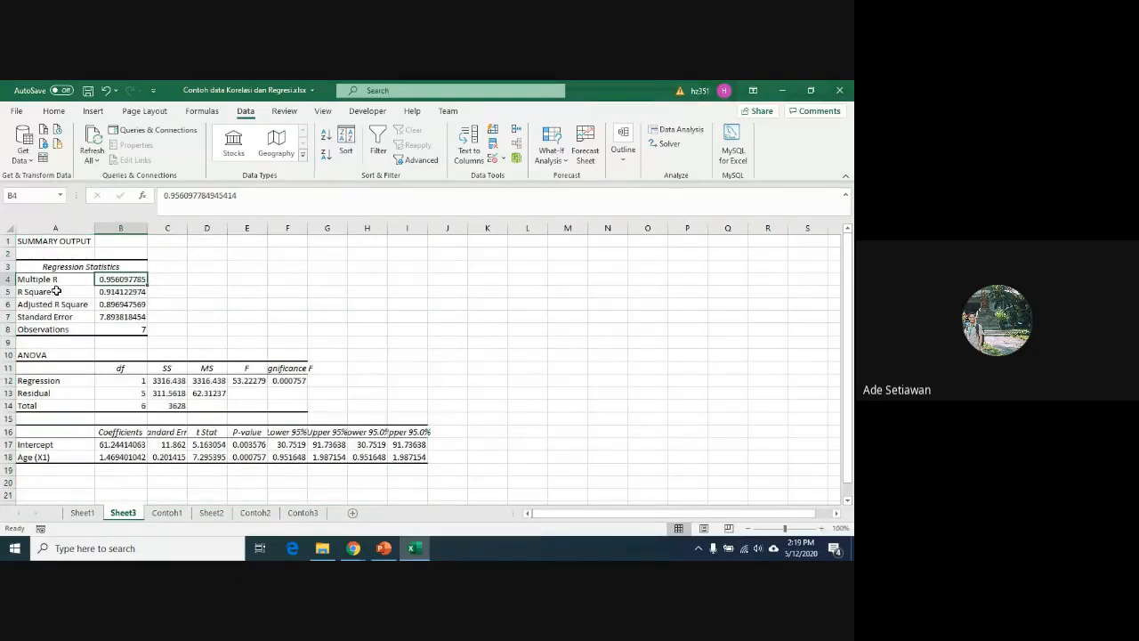
left_click(111, 293)
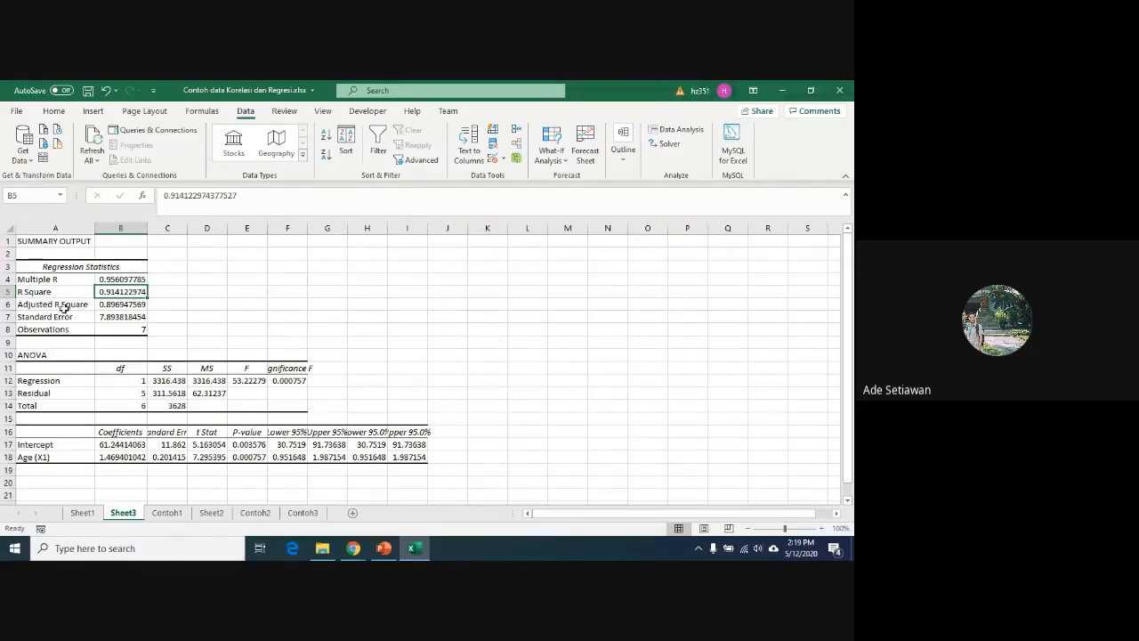
left_click(122, 329)
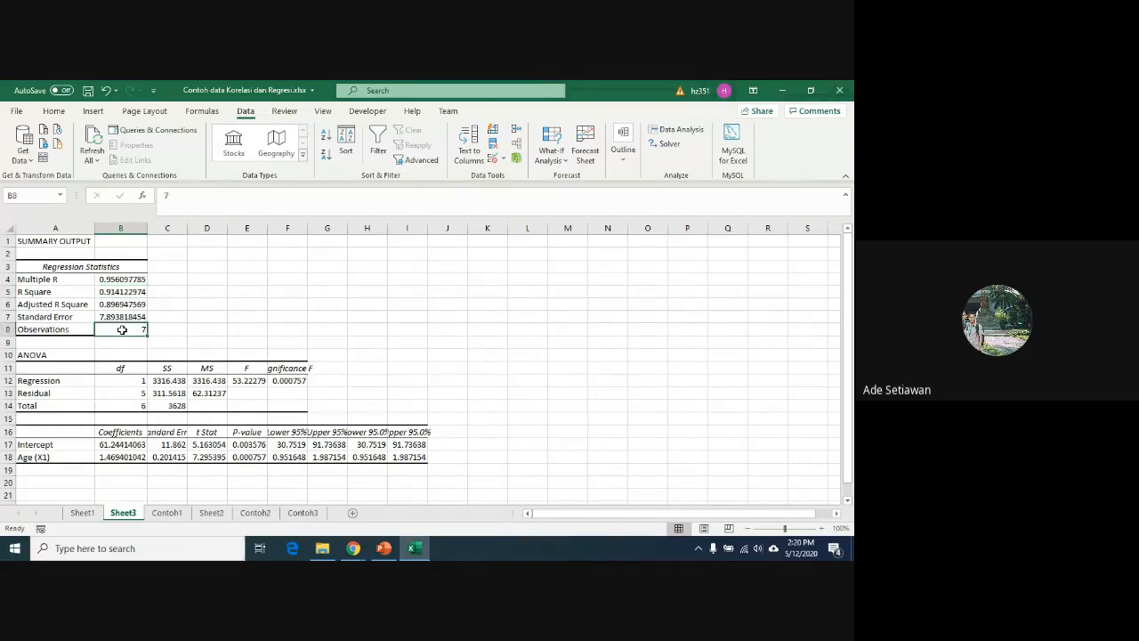
left_click(52, 279)
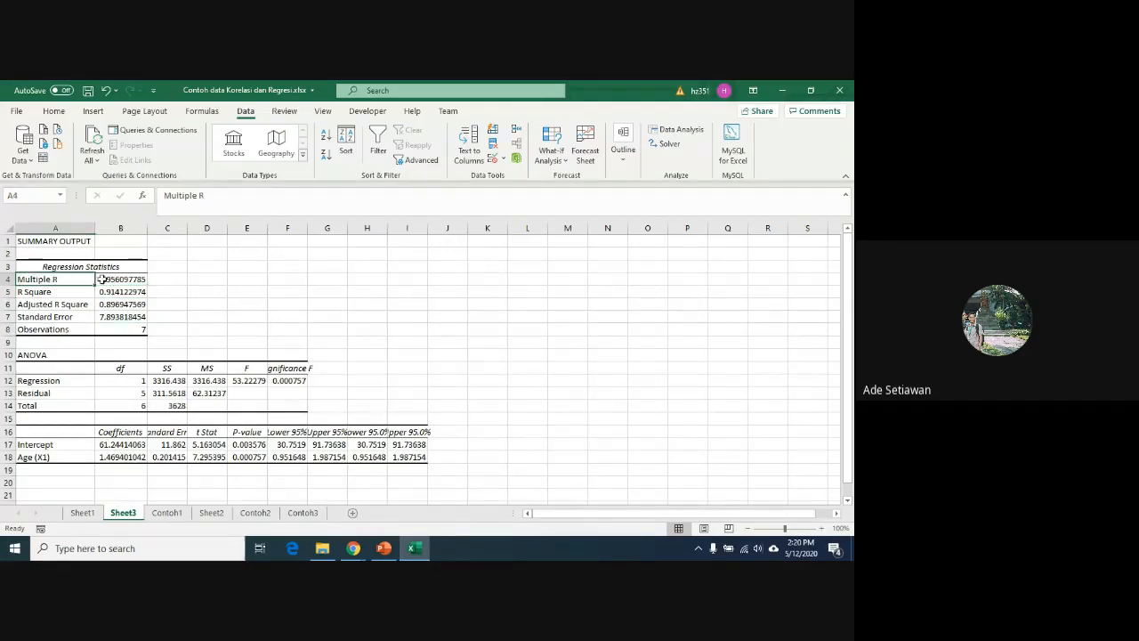
left_click_drag(103, 280, 111, 291)
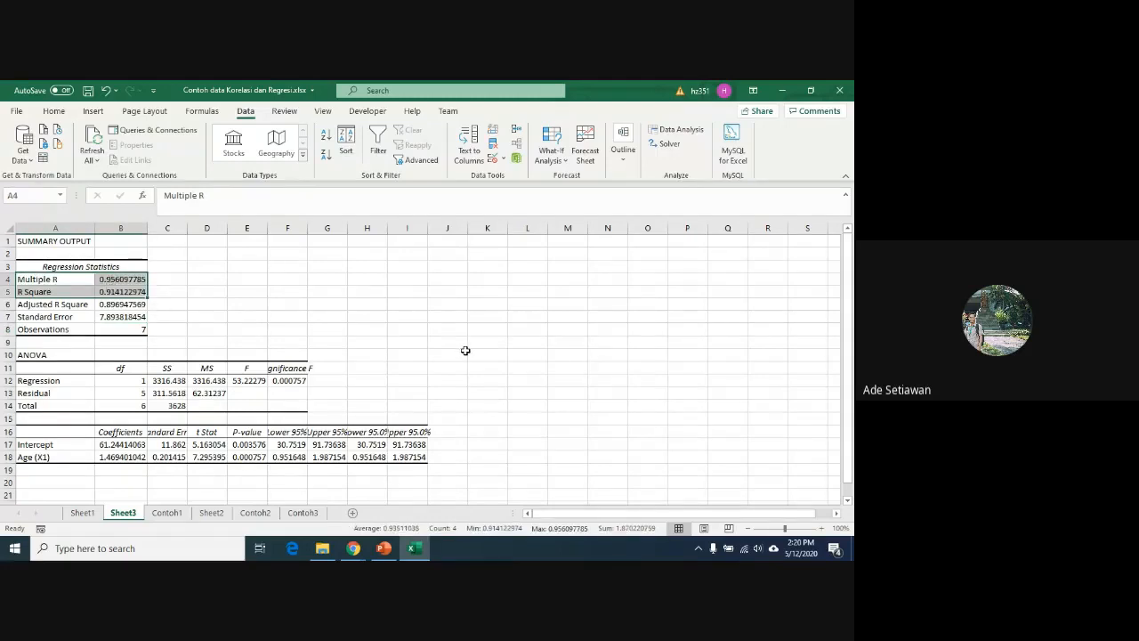
scroll(465, 351, "down", 1)
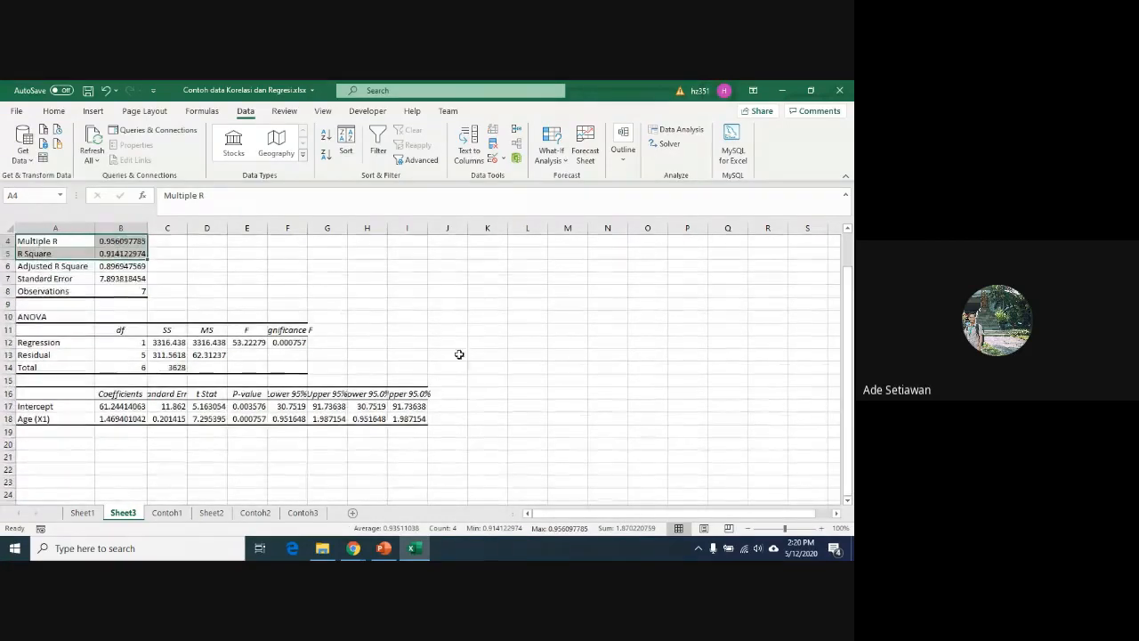
left_click(105, 406)
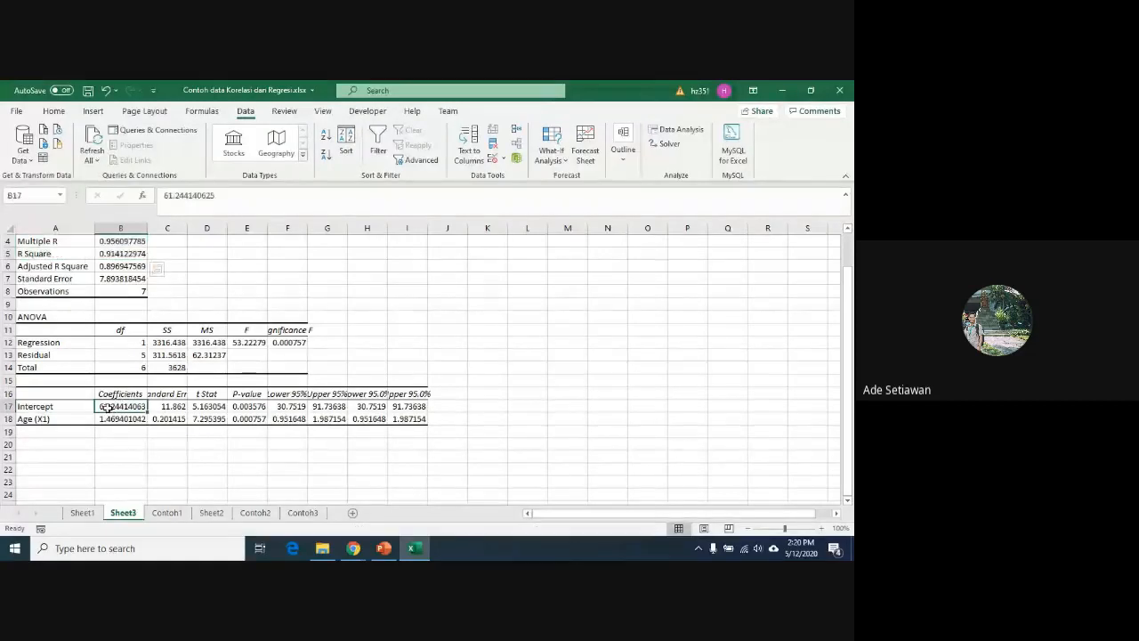
left_click(126, 418)
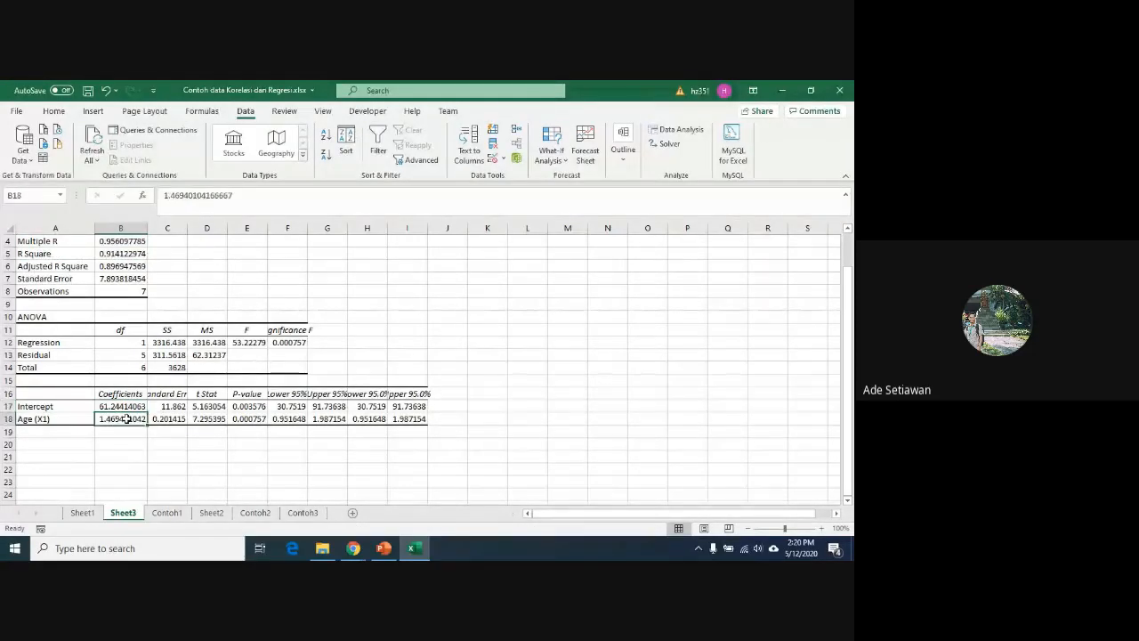
Step: Copy the regression equation and R² from F8:F9 on Contoh1 to B21:B22 on Sheet3 and compare them with the summary output
left_click(165, 513)
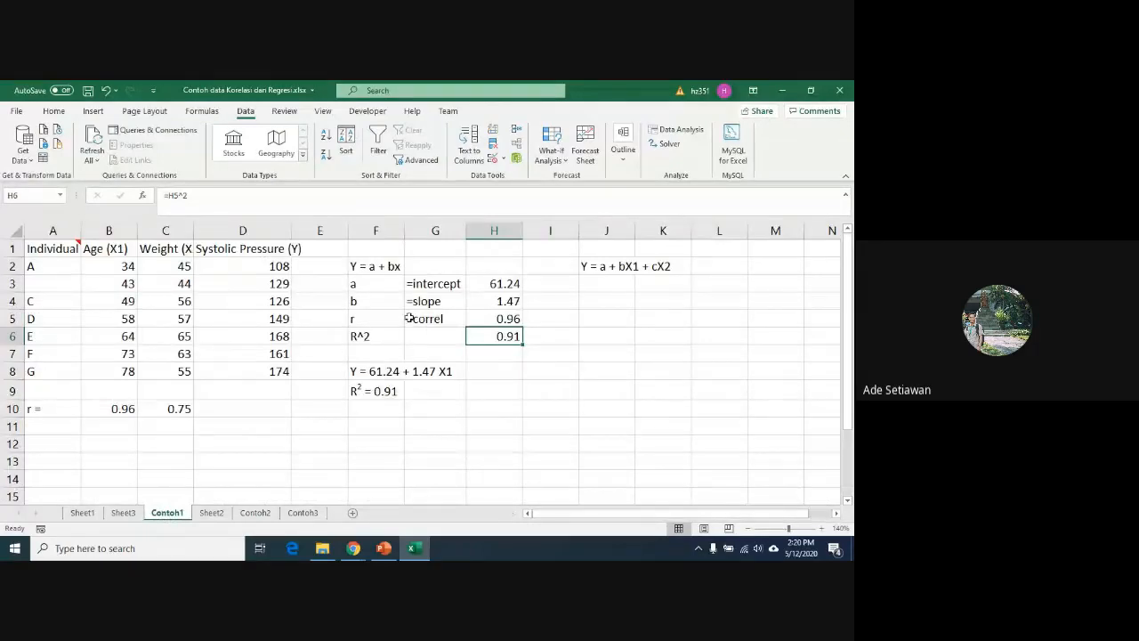
left_click_drag(355, 371, 360, 392)
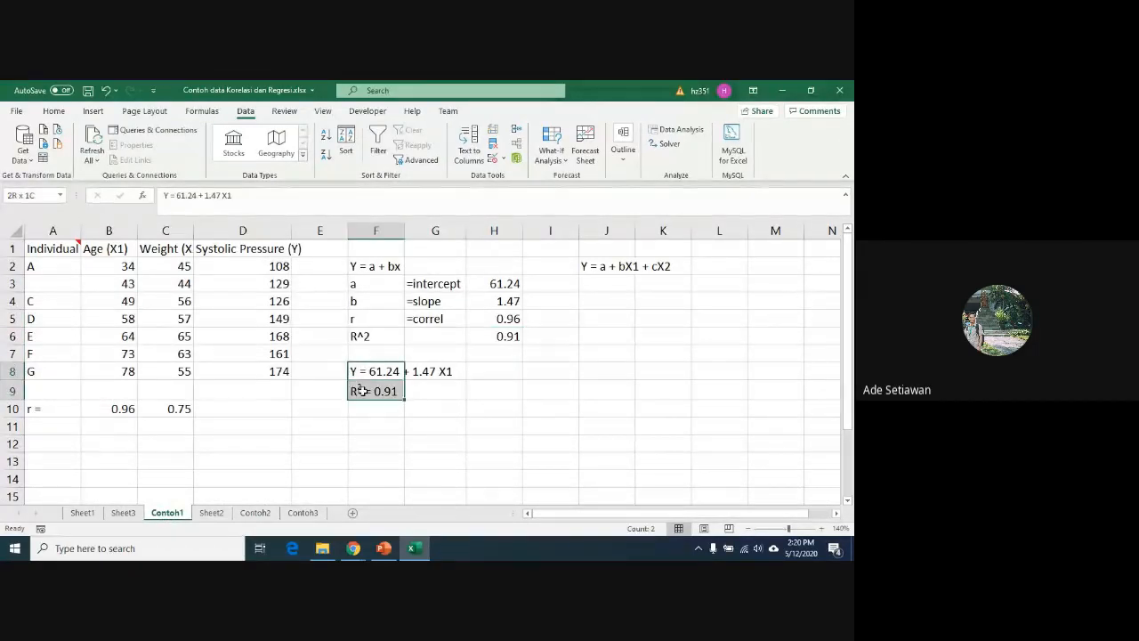
key("ctrl+c")
left_click(123, 513)
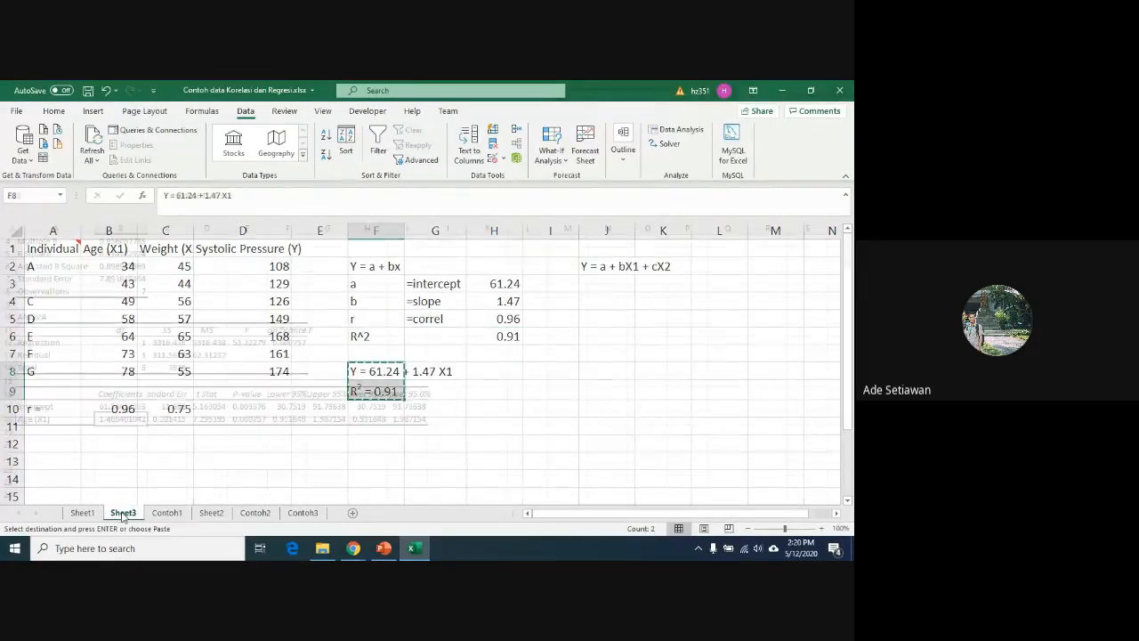
key("ctrl+v")
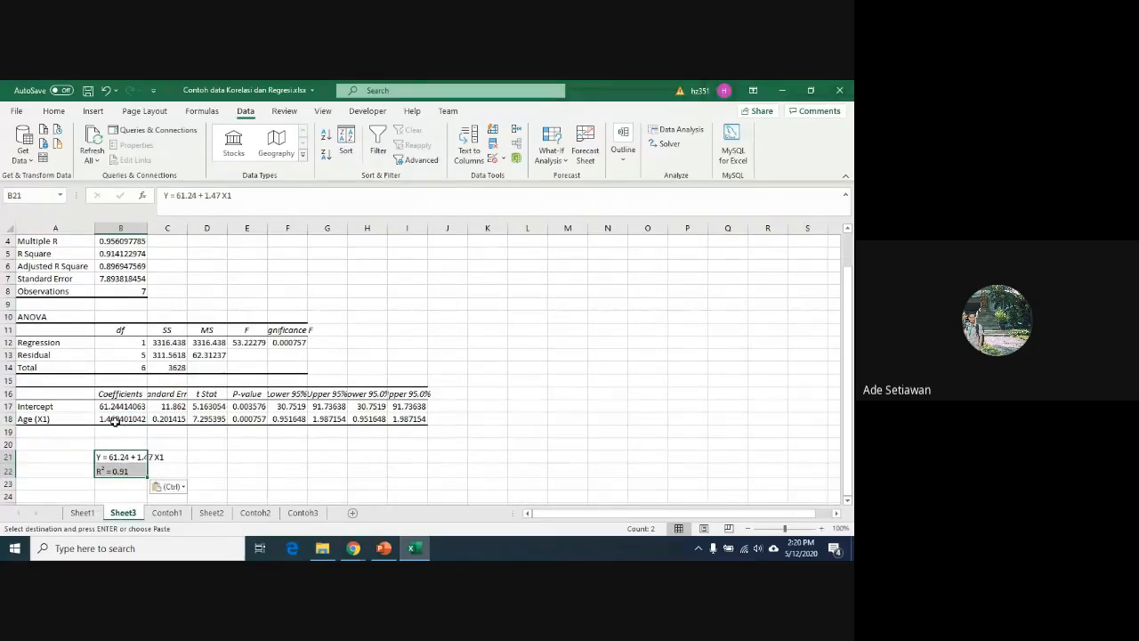
left_click(200, 467)
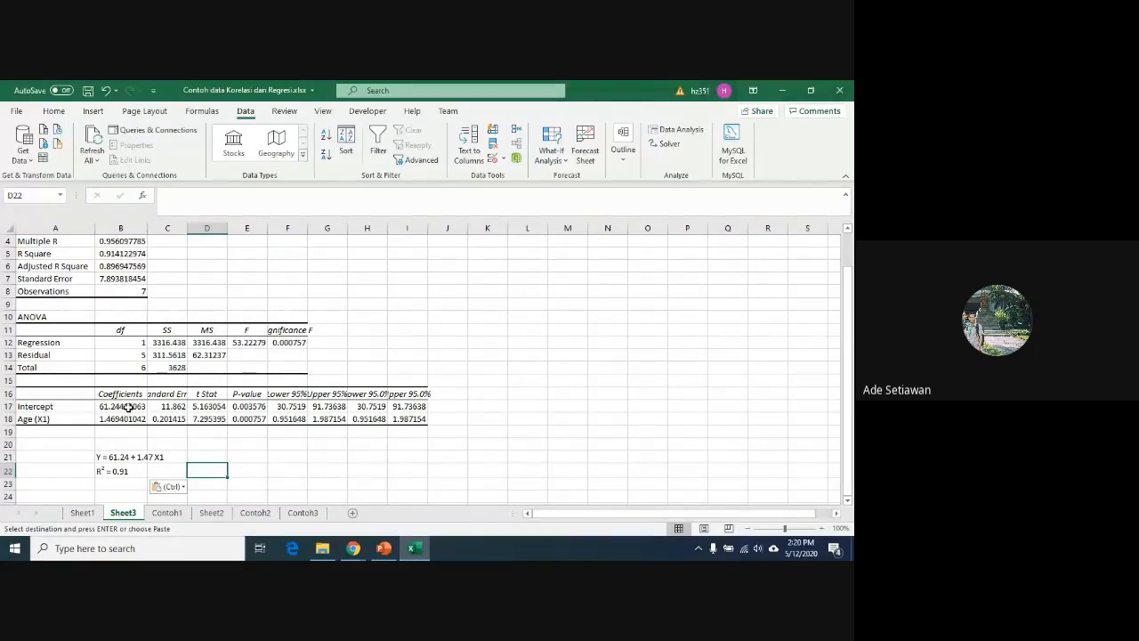
left_click(111, 470)
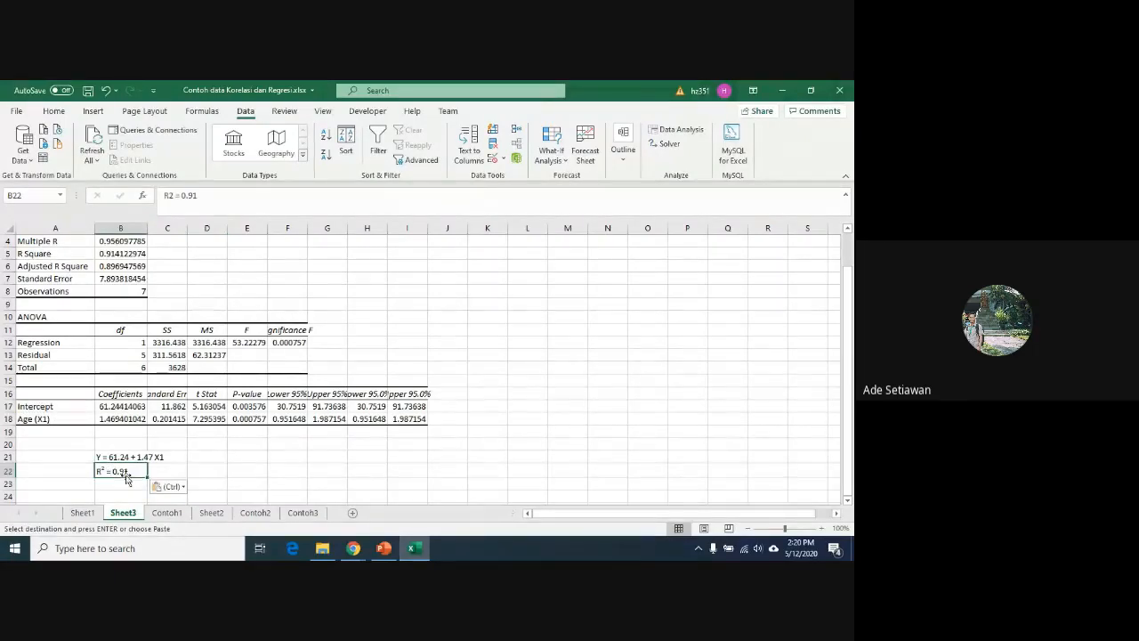
scroll(67, 294, "up", 1)
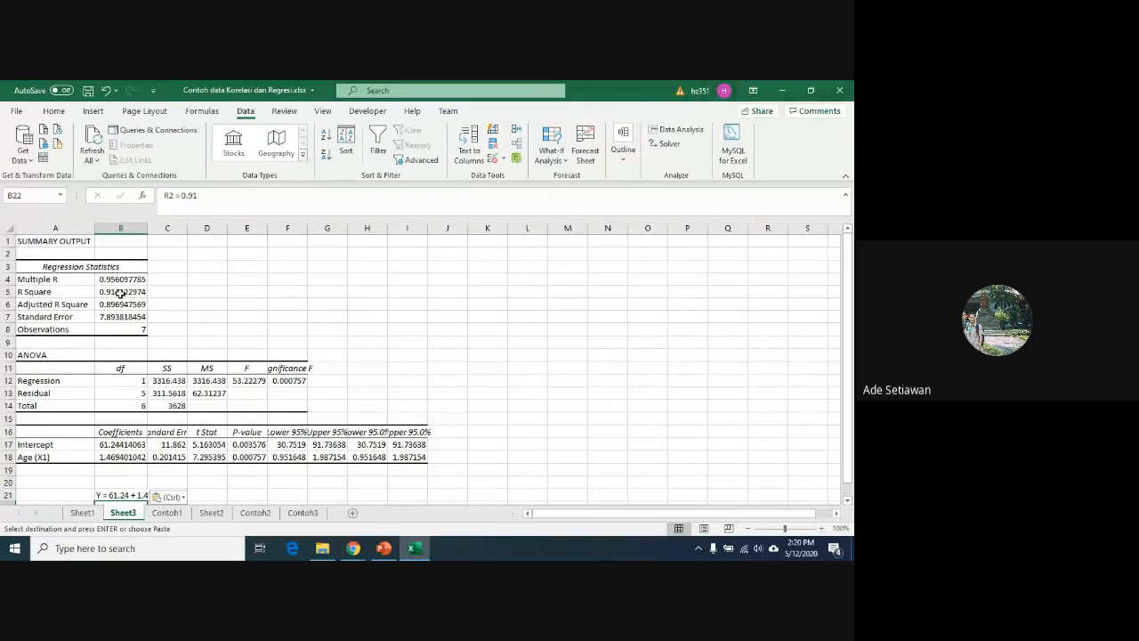
left_click(120, 293)
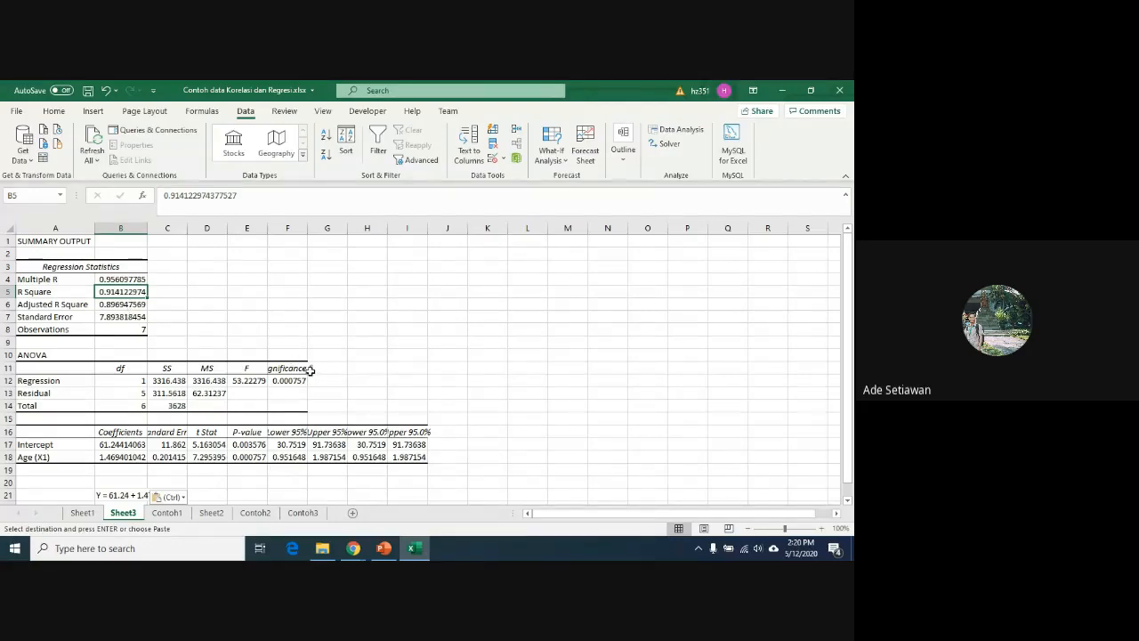
Step: Autofit column F of the summary output and colour the Significance F value in F12 red
double_click(309, 227)
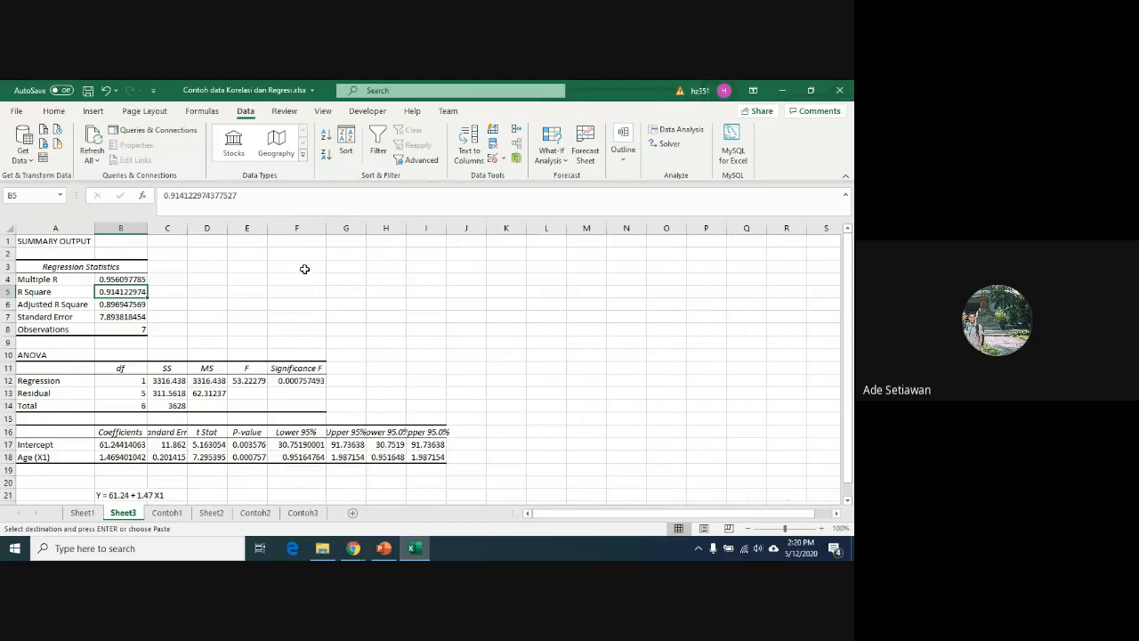
left_click(281, 380)
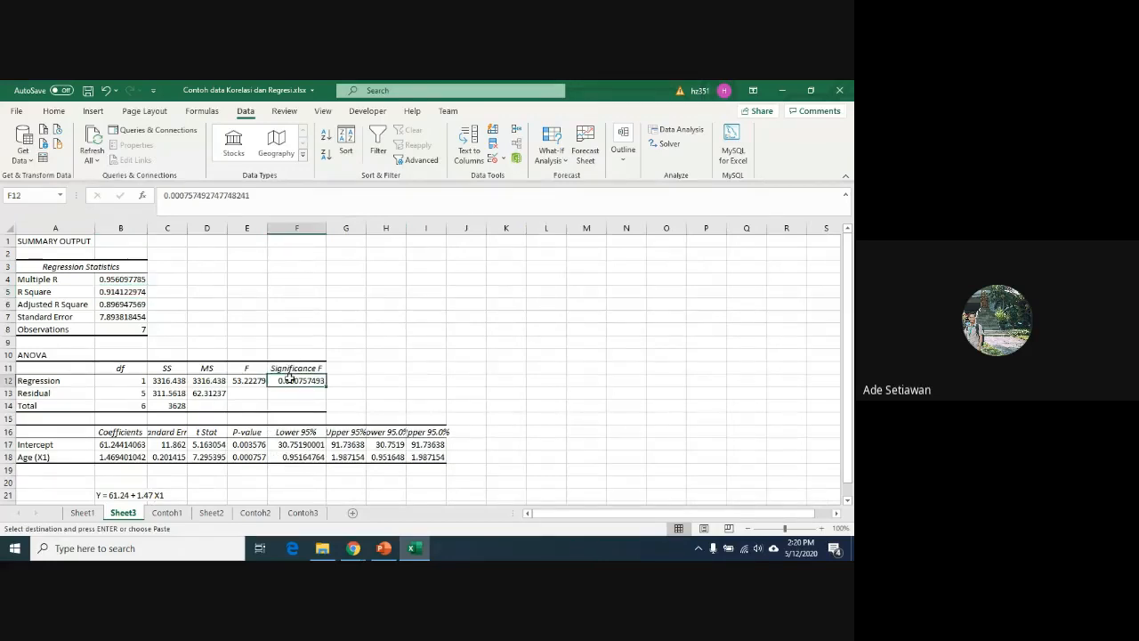
left_click(55, 110)
left_click(179, 154)
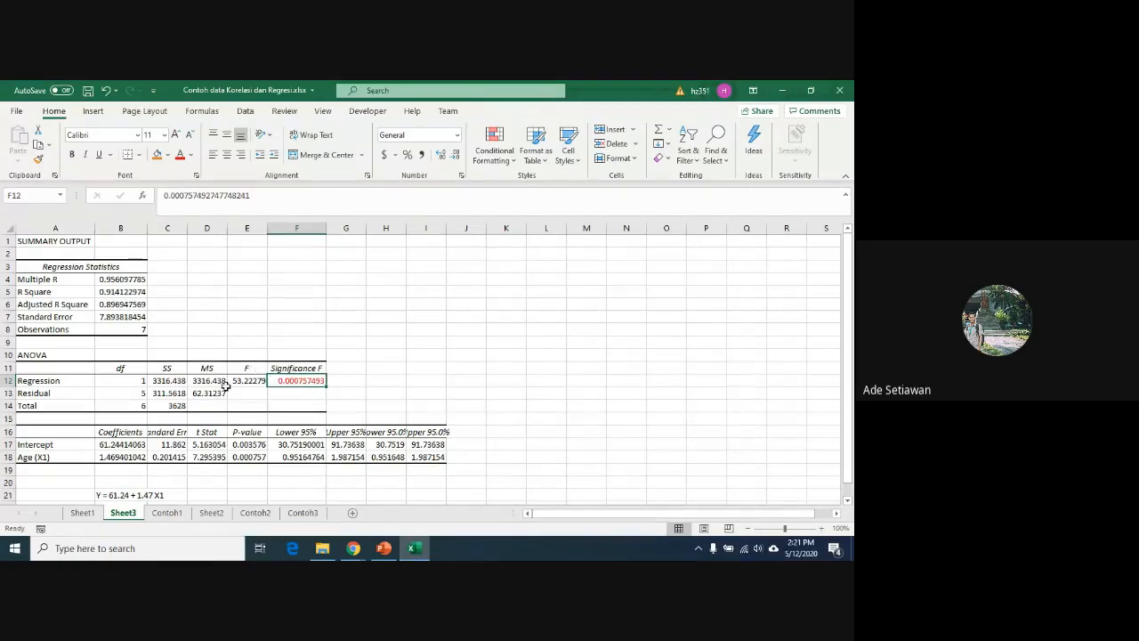
Step: Review the ANOVA F value in E12 and add the heading "F 0.05" in G11 beside Significance F
scroll(122, 488, "down", 1)
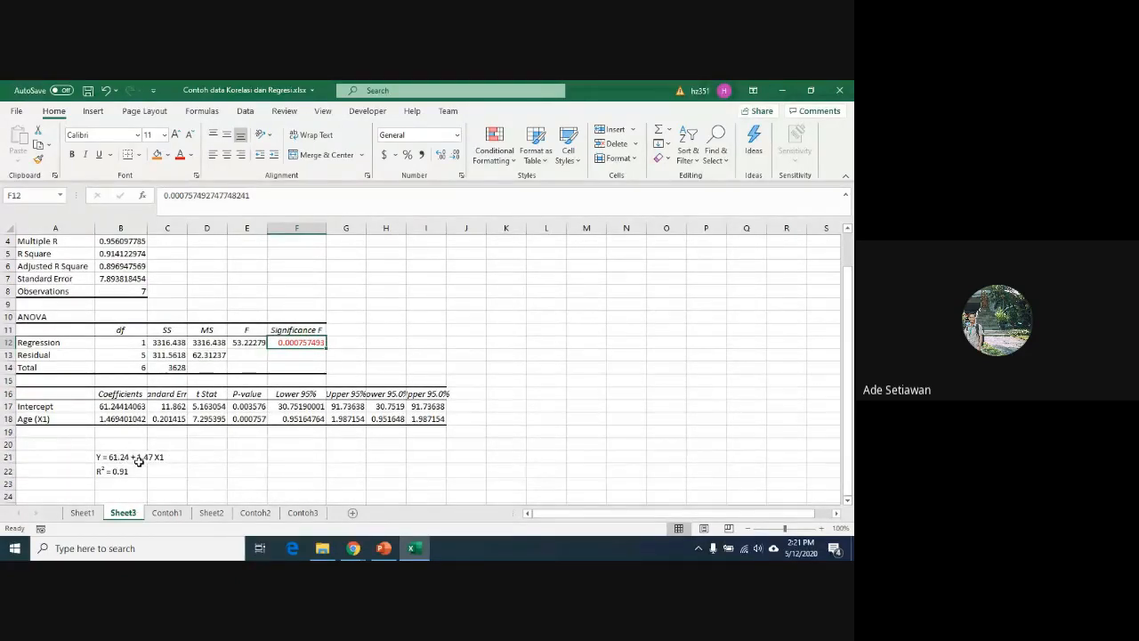
left_click(238, 343)
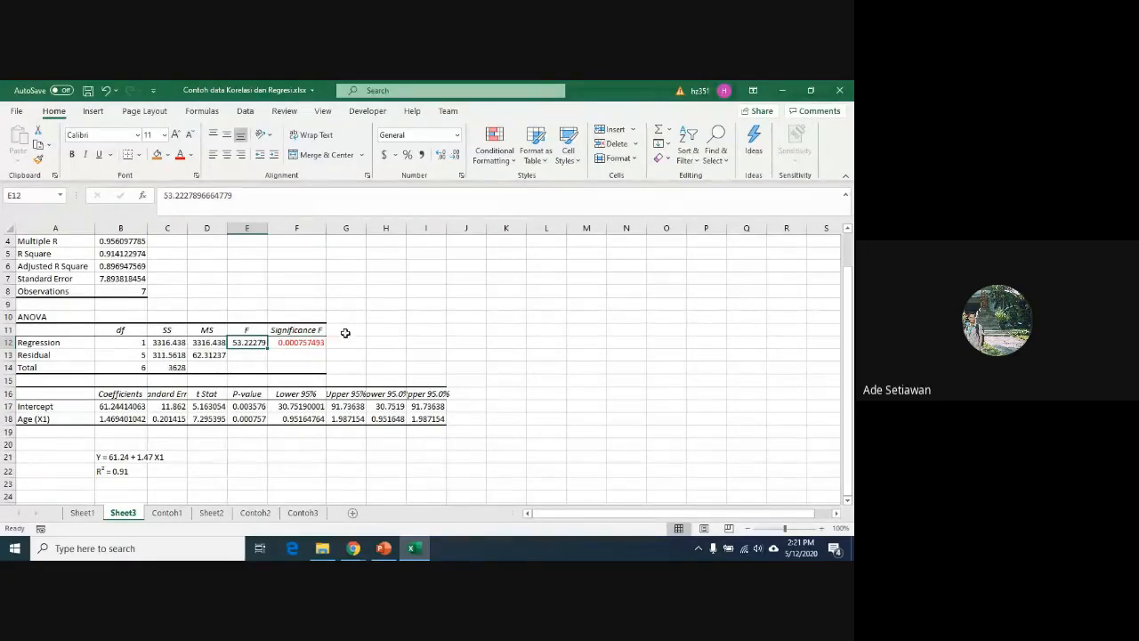
scroll(294, 366, "up", 1)
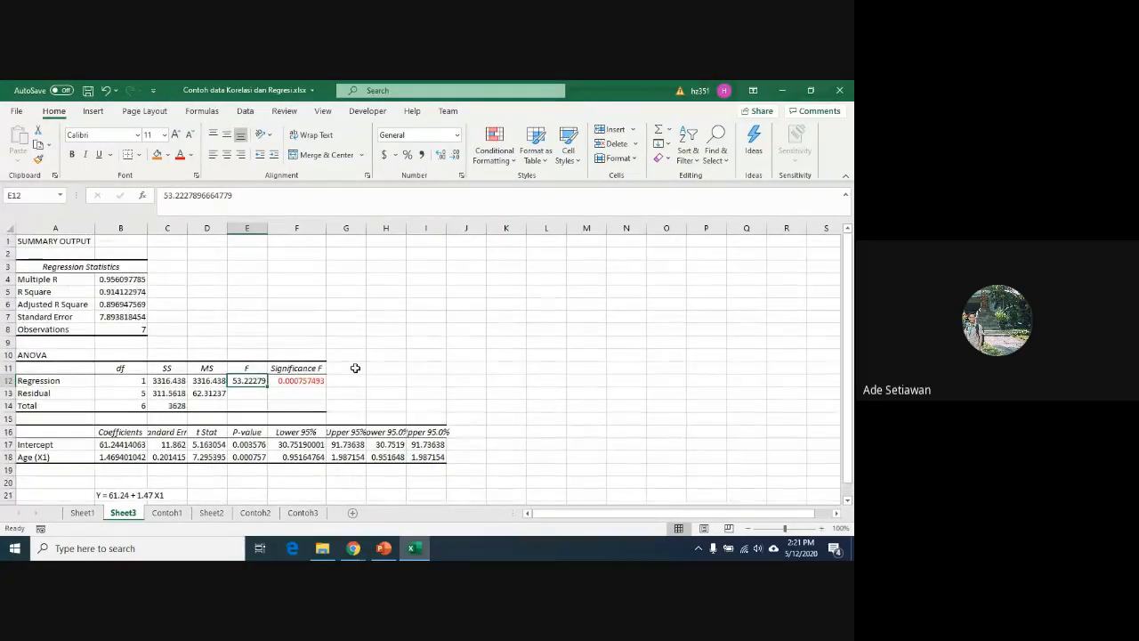
left_click(360, 369)
type("F")
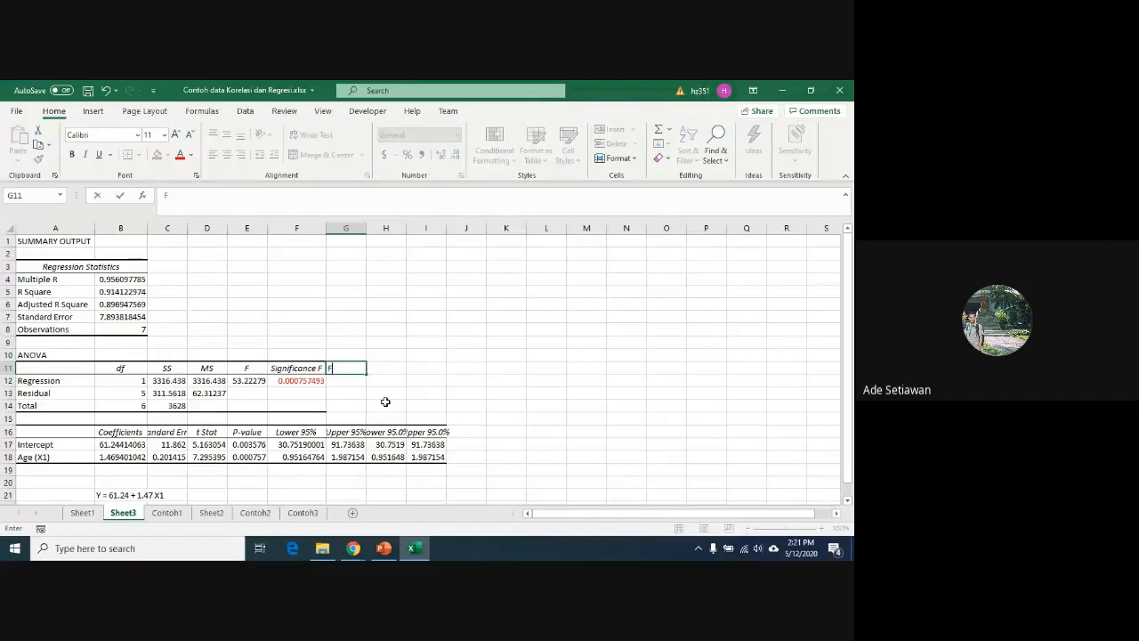
type(" 0.05")
key("Return")
Step: Begin a formula with the FINV function in G12 for the critical F value
type("=")
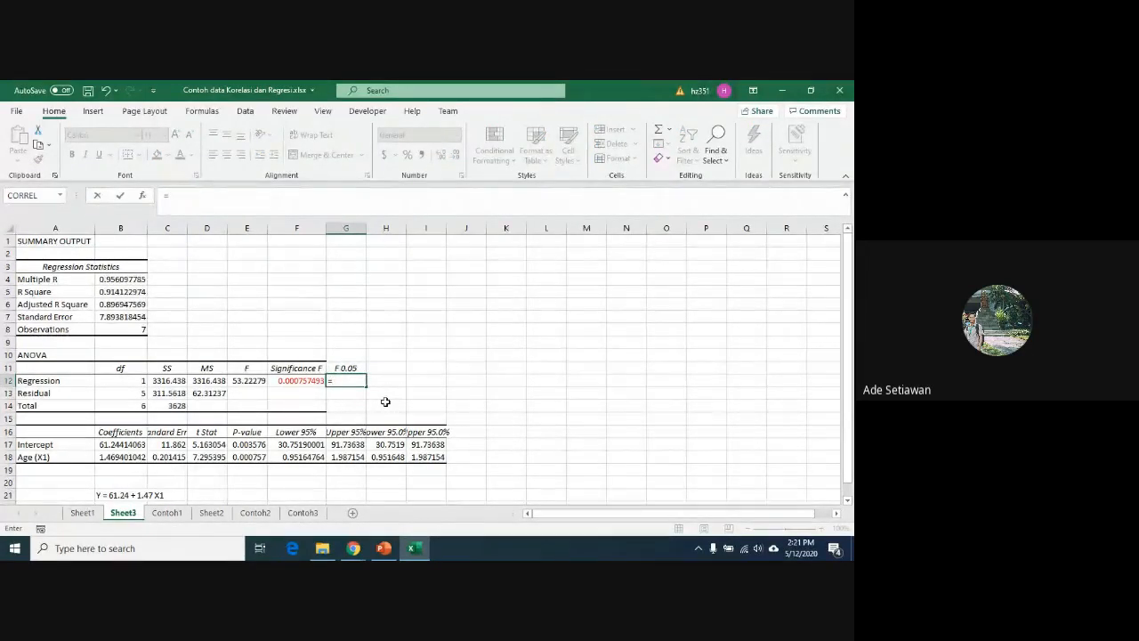
type("fin")
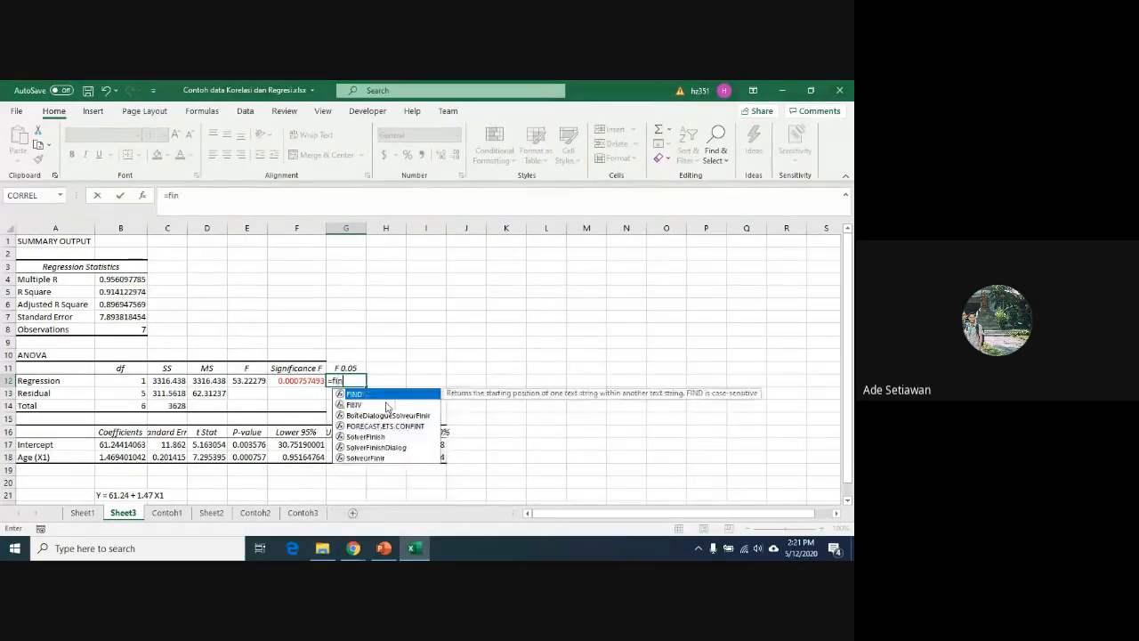
type("v")
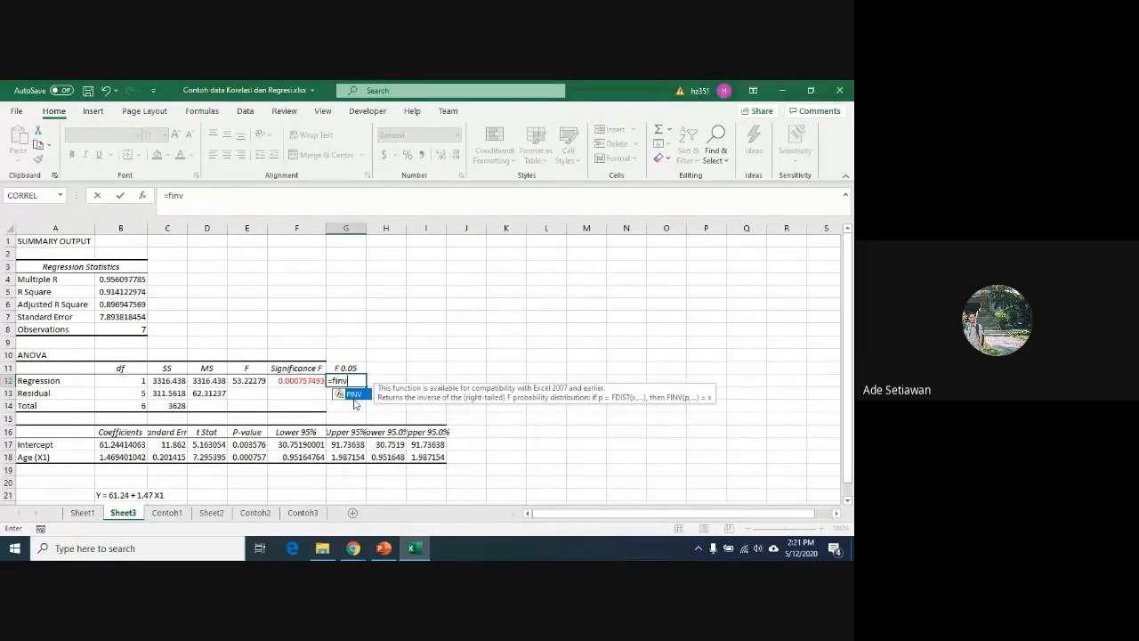
Step: Complete the FINV formula in G12 with probability 0.05 and degrees of freedom from B12 and B13, and compare it with the regression F
double_click(354, 394)
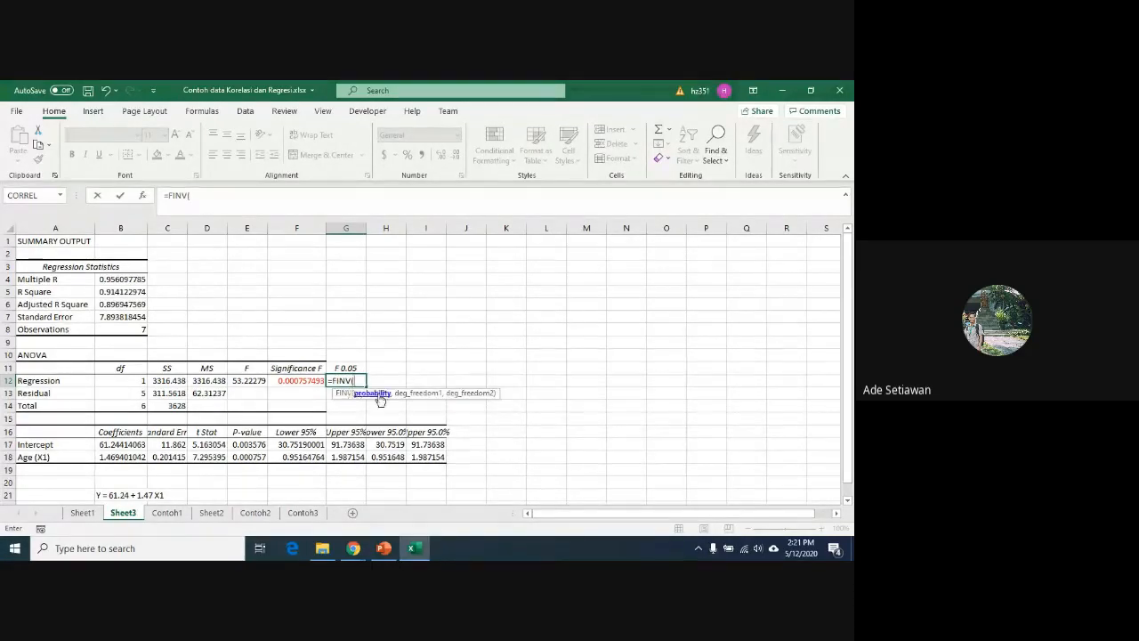
type("0.05,")
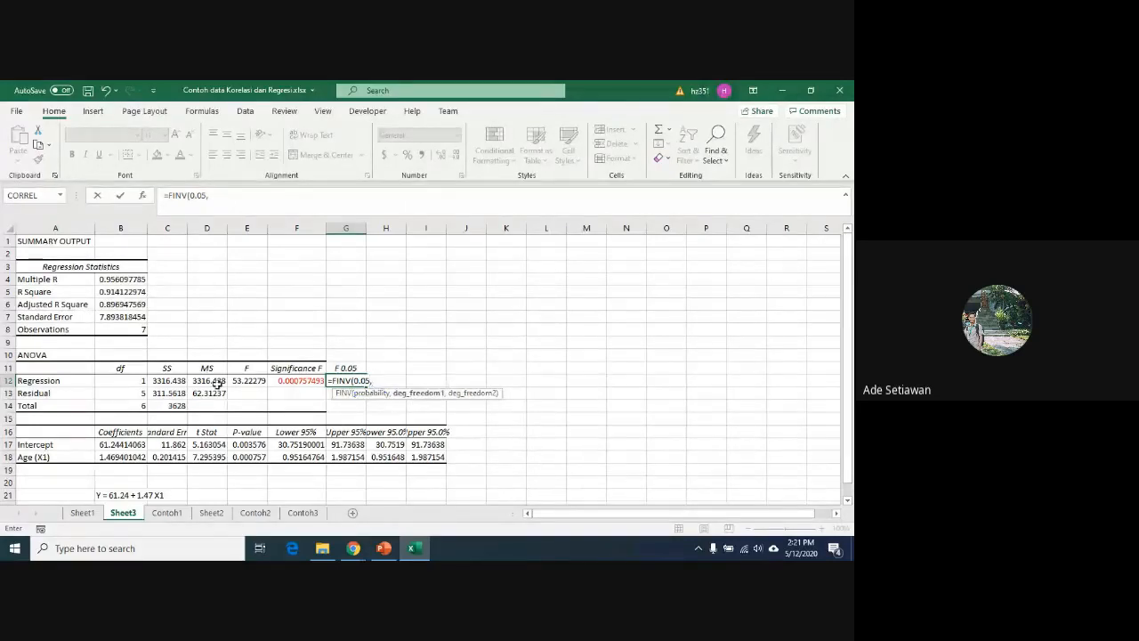
left_click(117, 382)
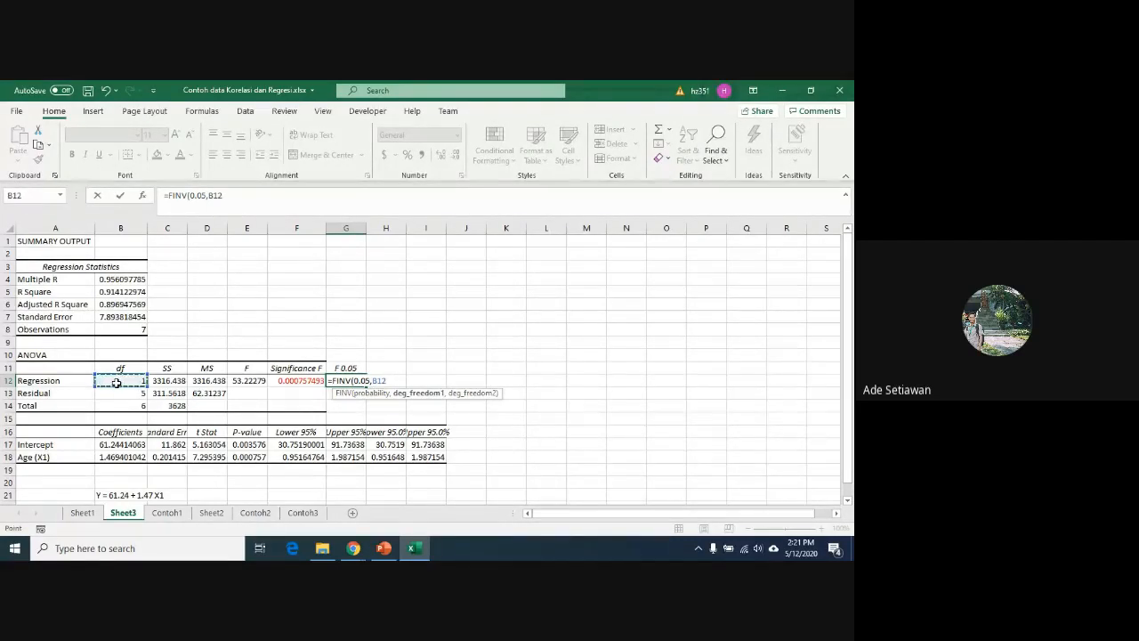
type(",")
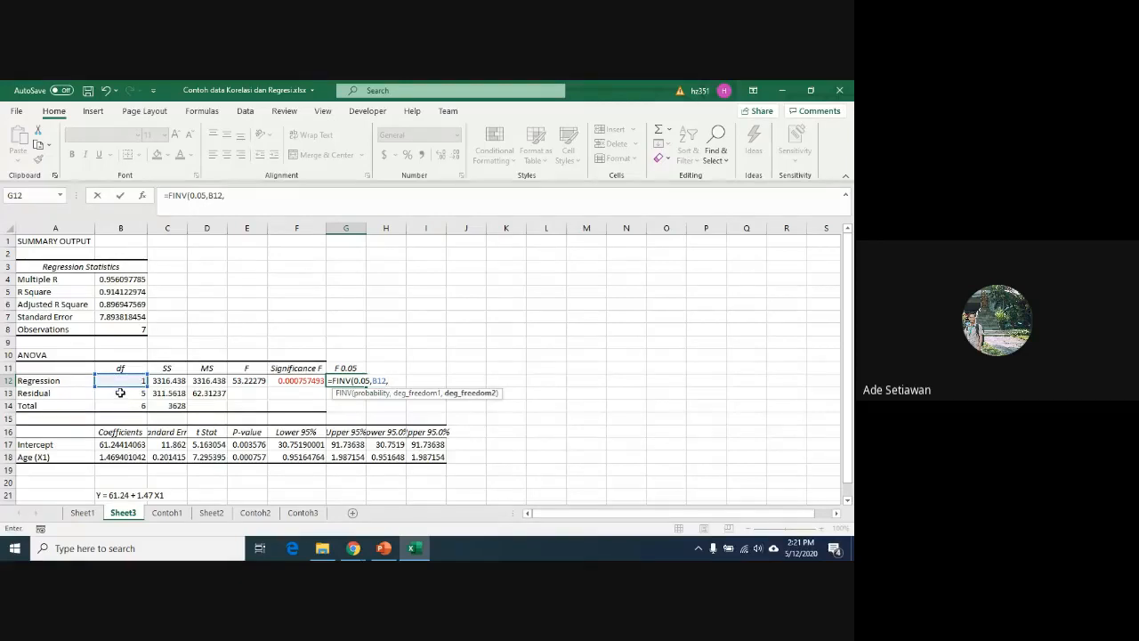
left_click(120, 392)
key("Return")
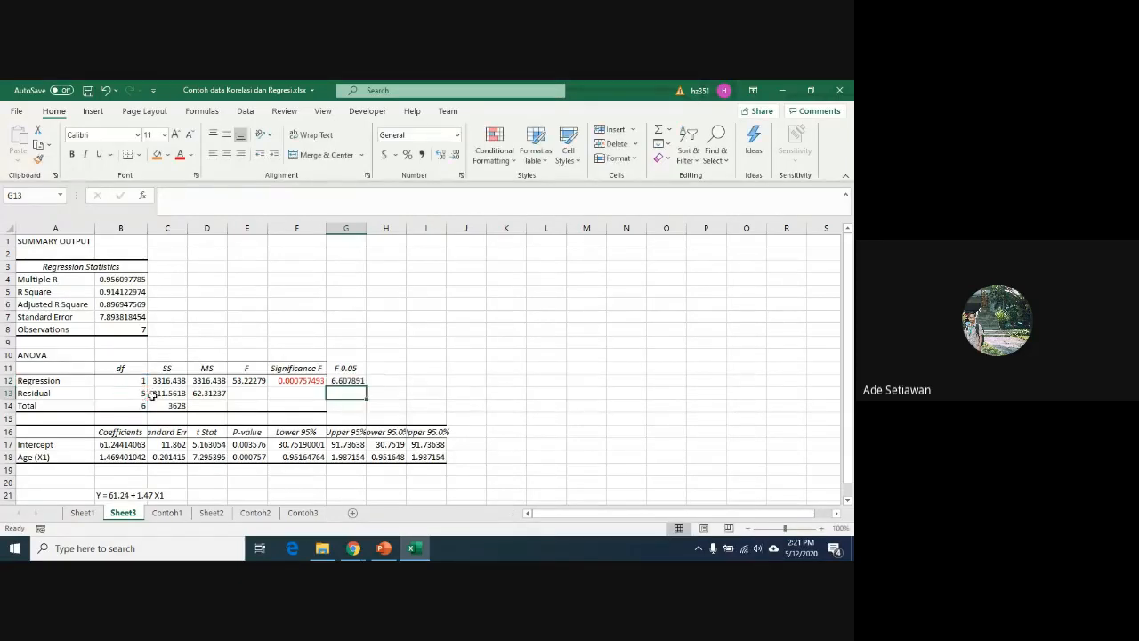
left_click(345, 380)
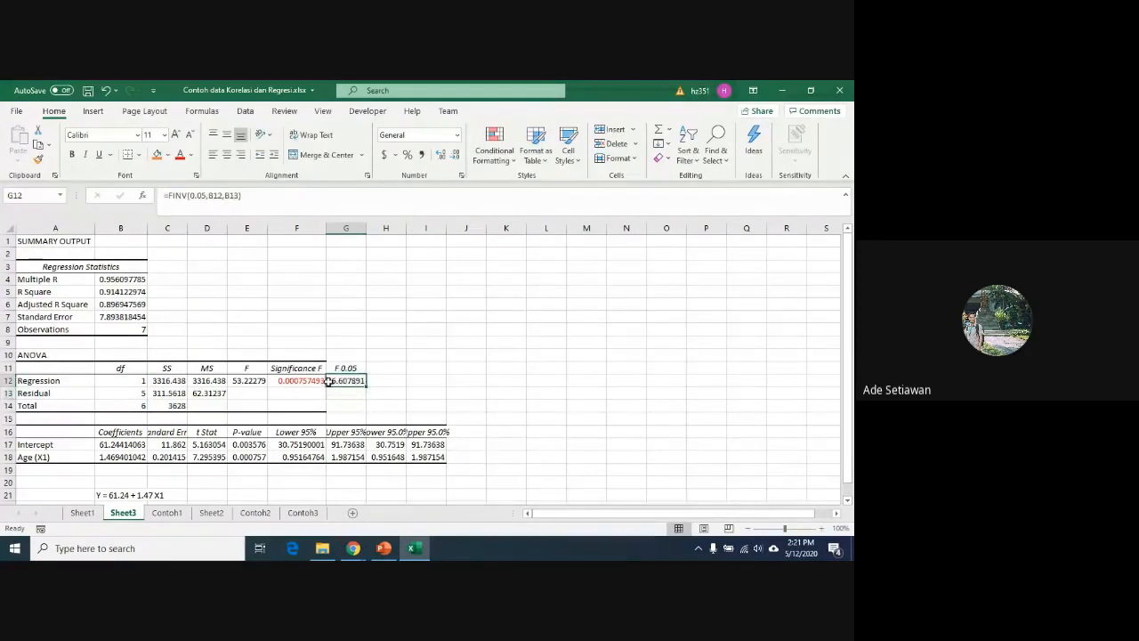
left_click(240, 382)
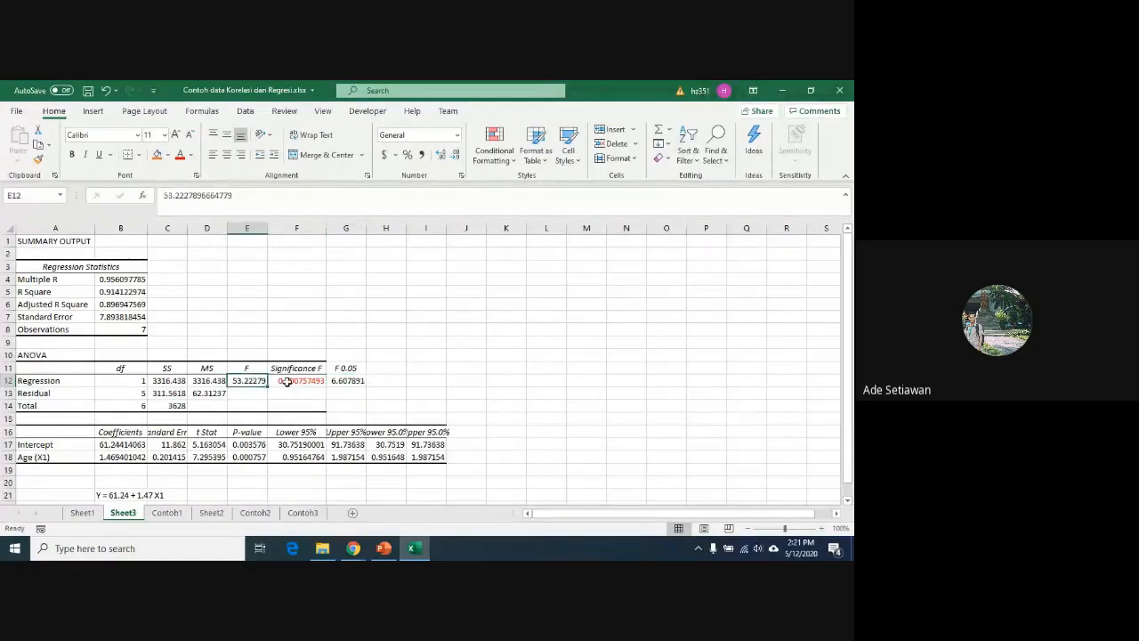
left_click(345, 381)
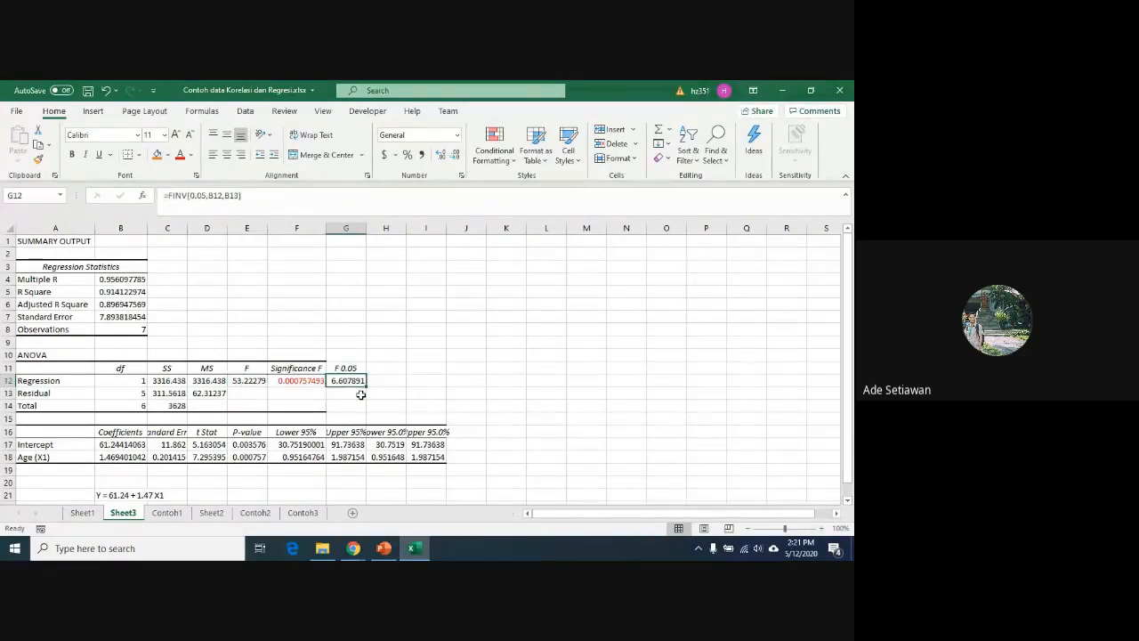
Step: Add the column heading "F 0.01" in H11, beside the F 0.05 heading of the ANOVA table
left_click(387, 369)
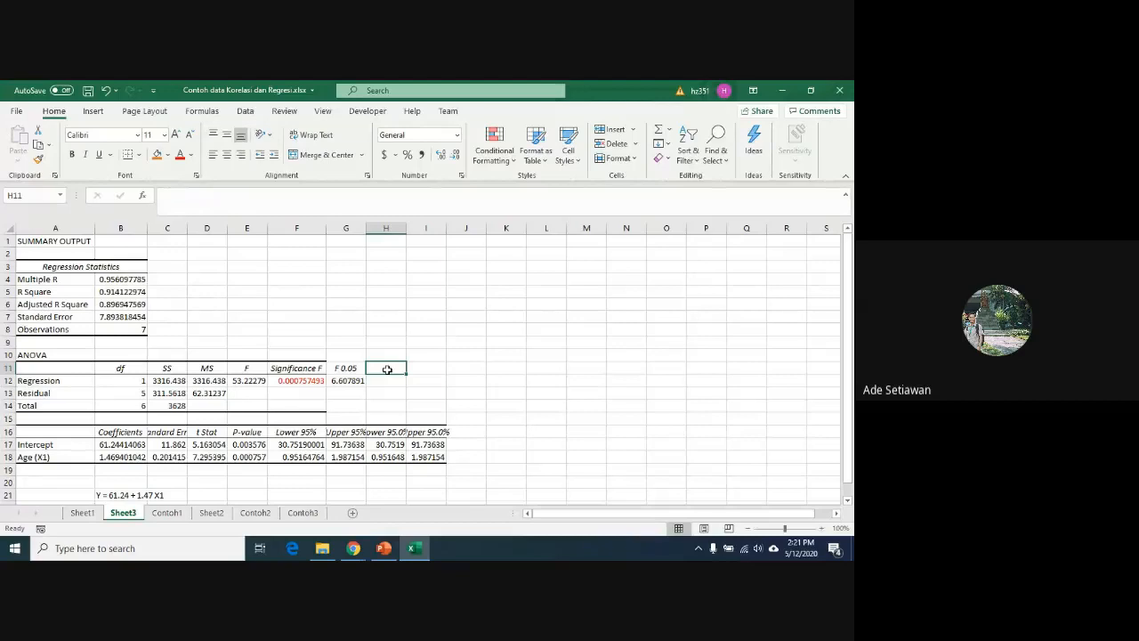
type("F 0")
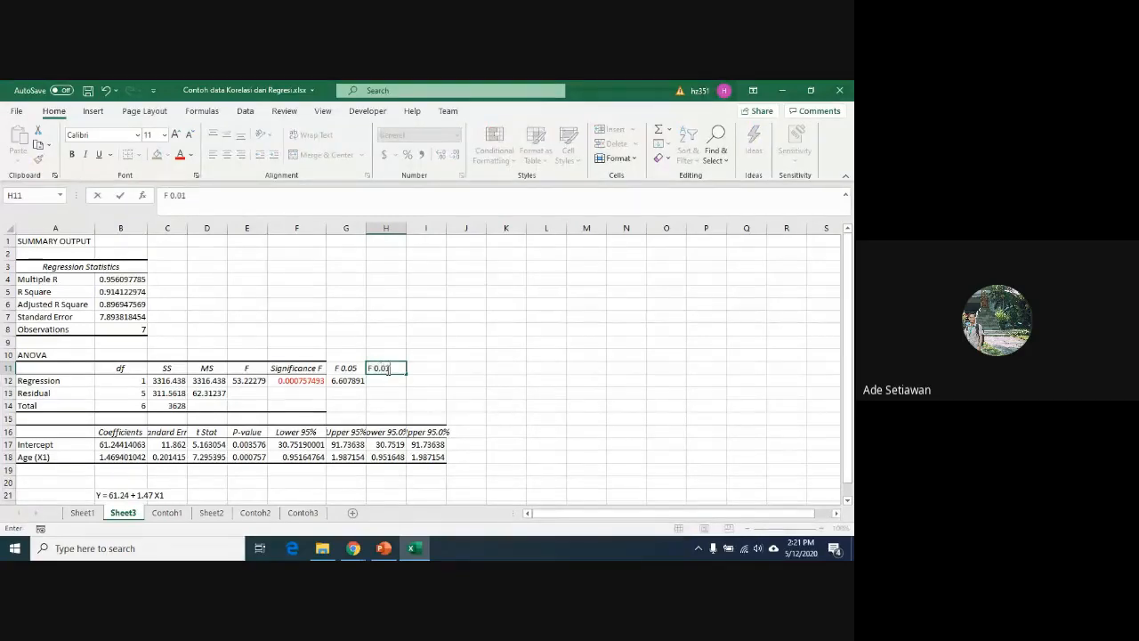
type(".01")
key("Return")
key("Left")
key("Left")
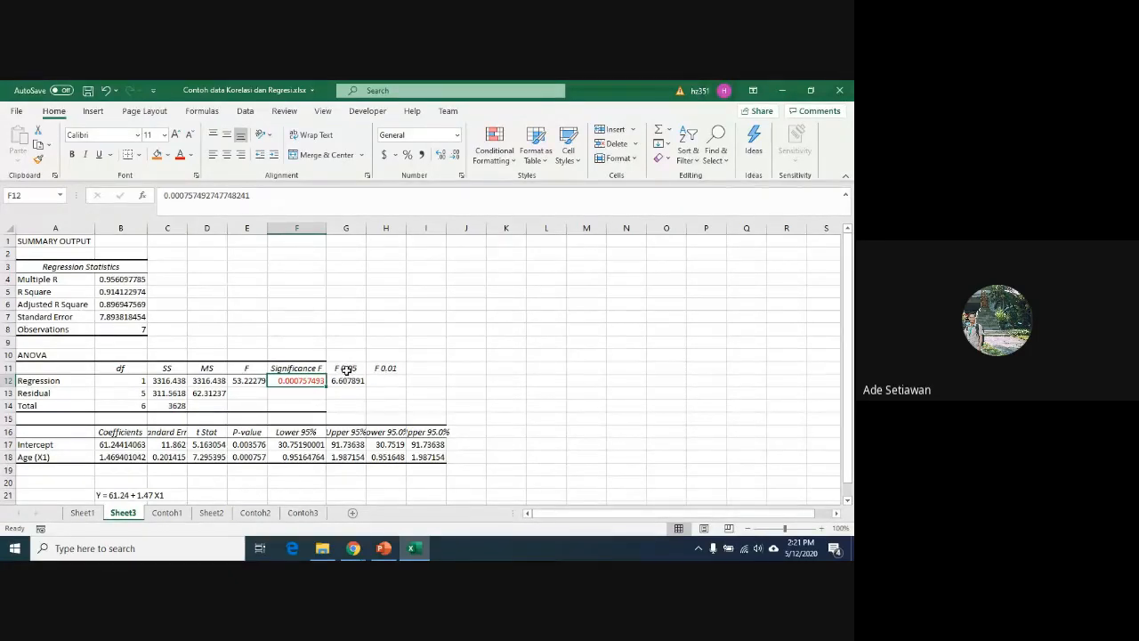
Step: Enter an FINV formula in H12 with probability 0.05 and degrees of freedom from B12 and B13
left_click(382, 378)
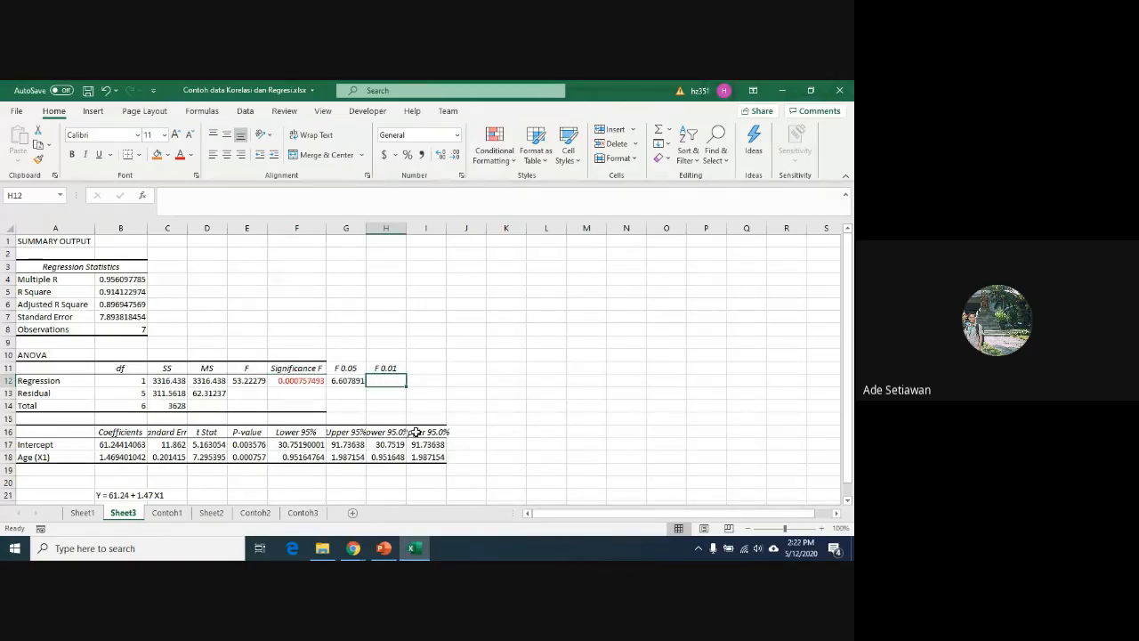
type("=finv")
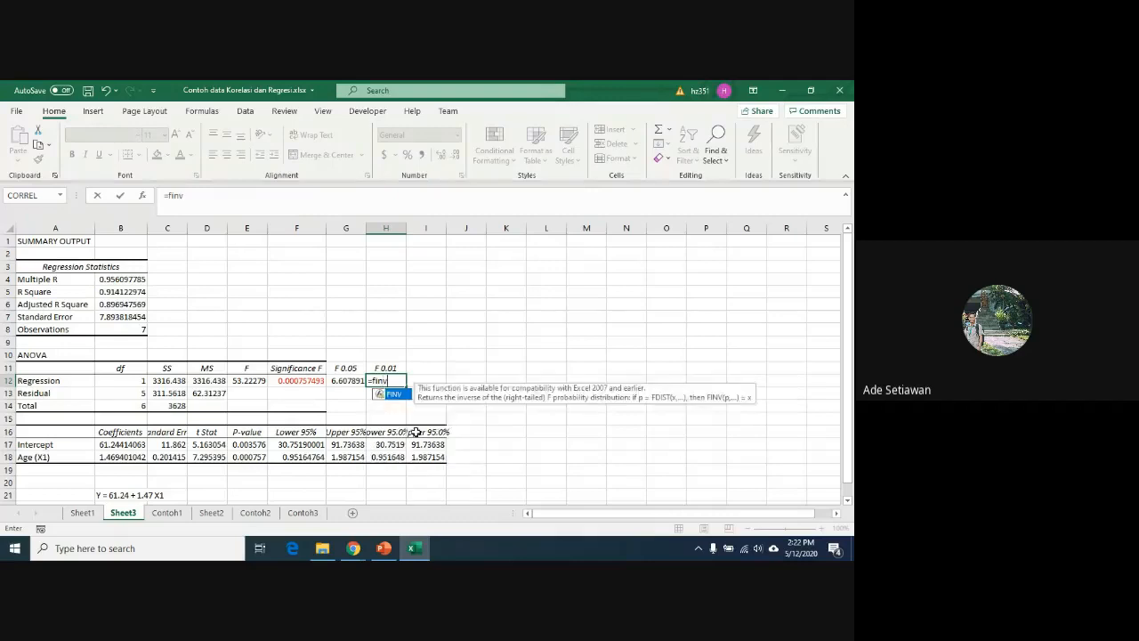
type("(")
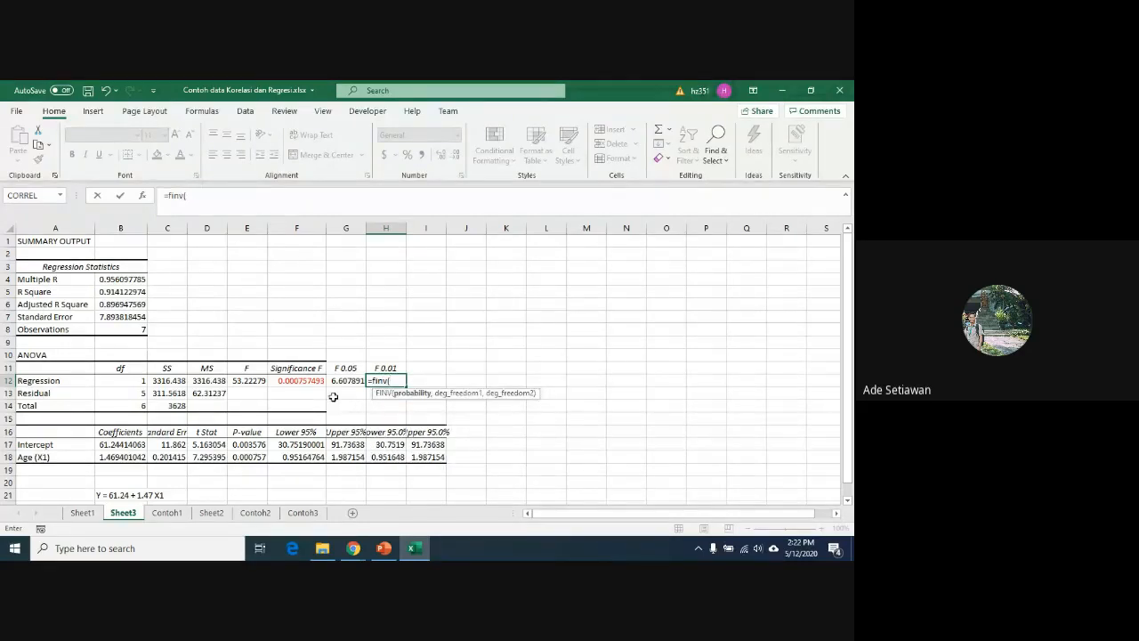
type("0.05,")
left_click(115, 380)
type(",")
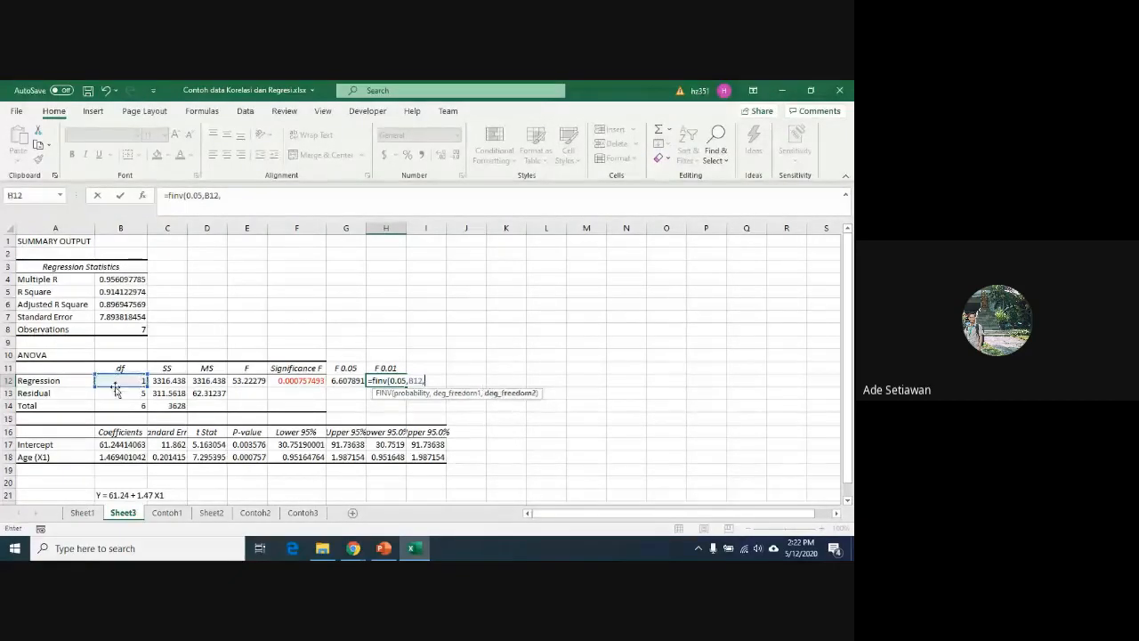
left_click(116, 391)
key("Return")
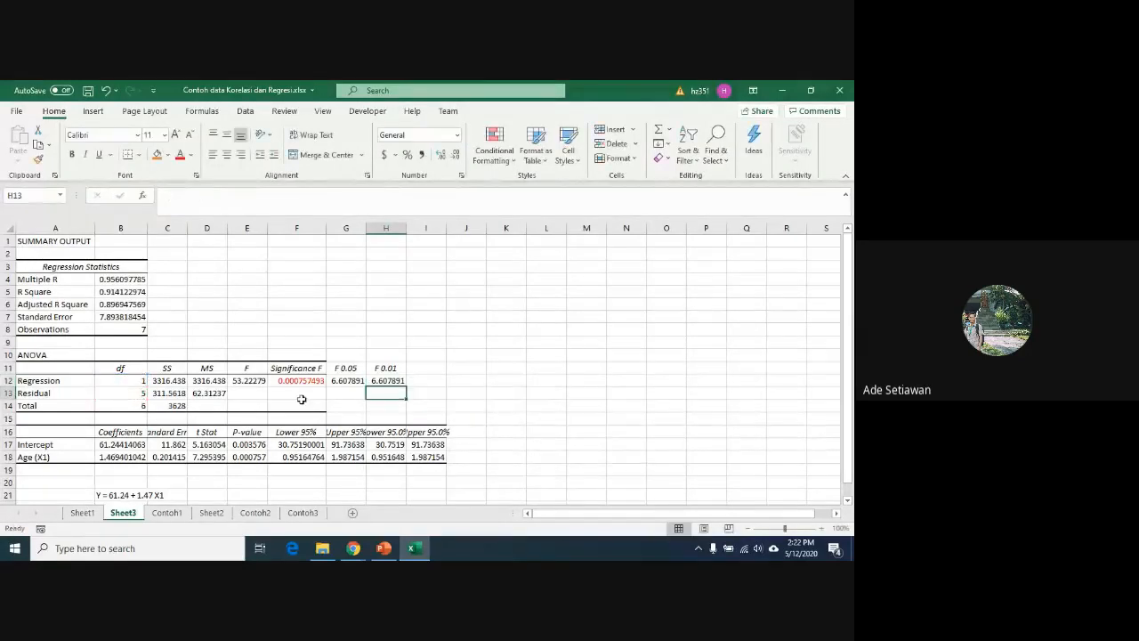
Step: Change the probability in H12's FINV formula to 0.01
left_click(390, 379)
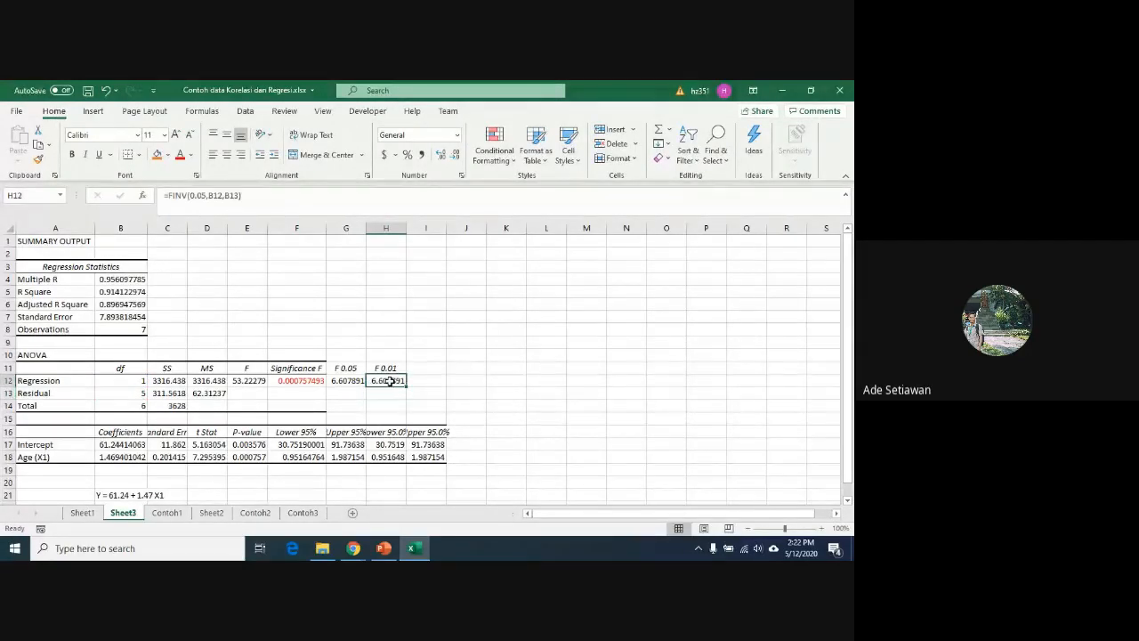
left_click(202, 195)
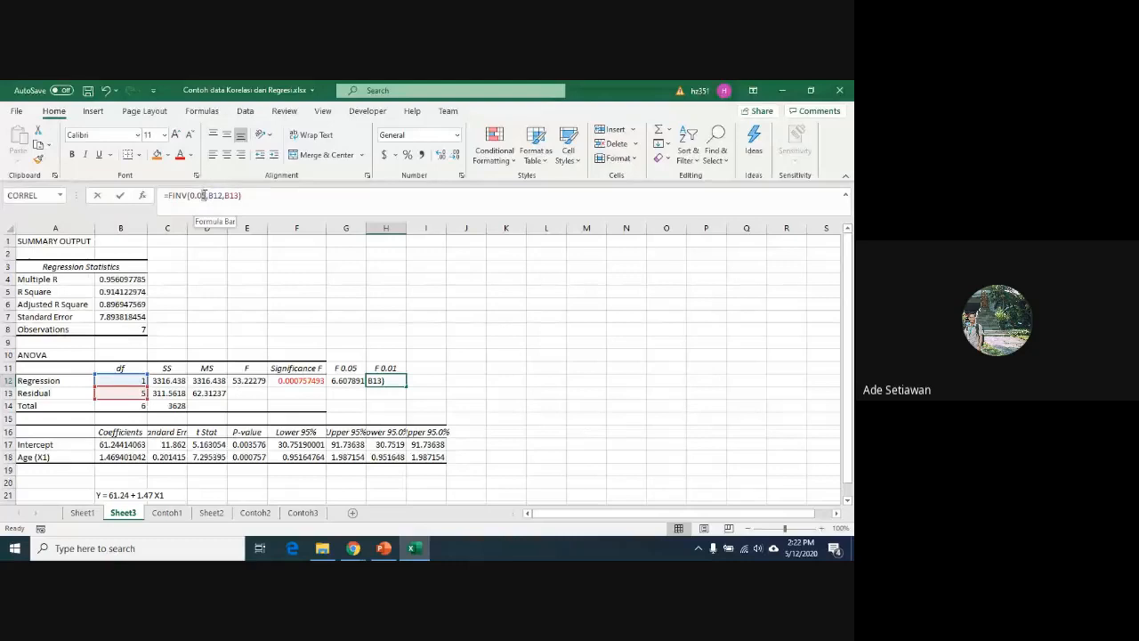
key("BackSpace")
type("1")
key("Return")
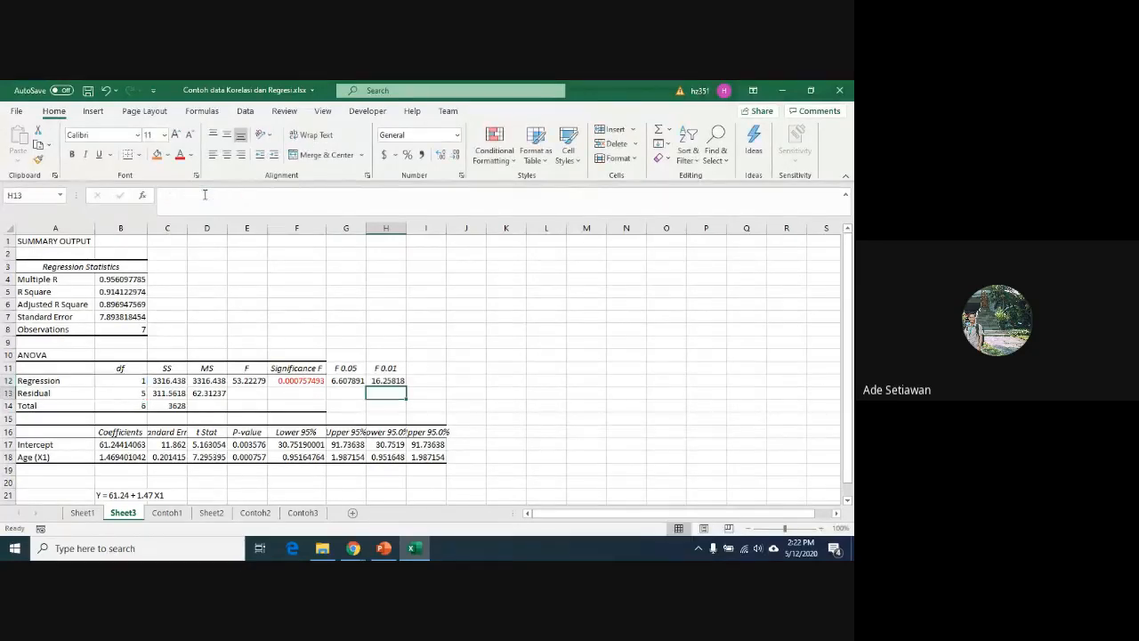
Step: Compare the regression F with its 0.01 critical value and Significance F, and examine the t Stat column and Age (X1) row
left_click(384, 382)
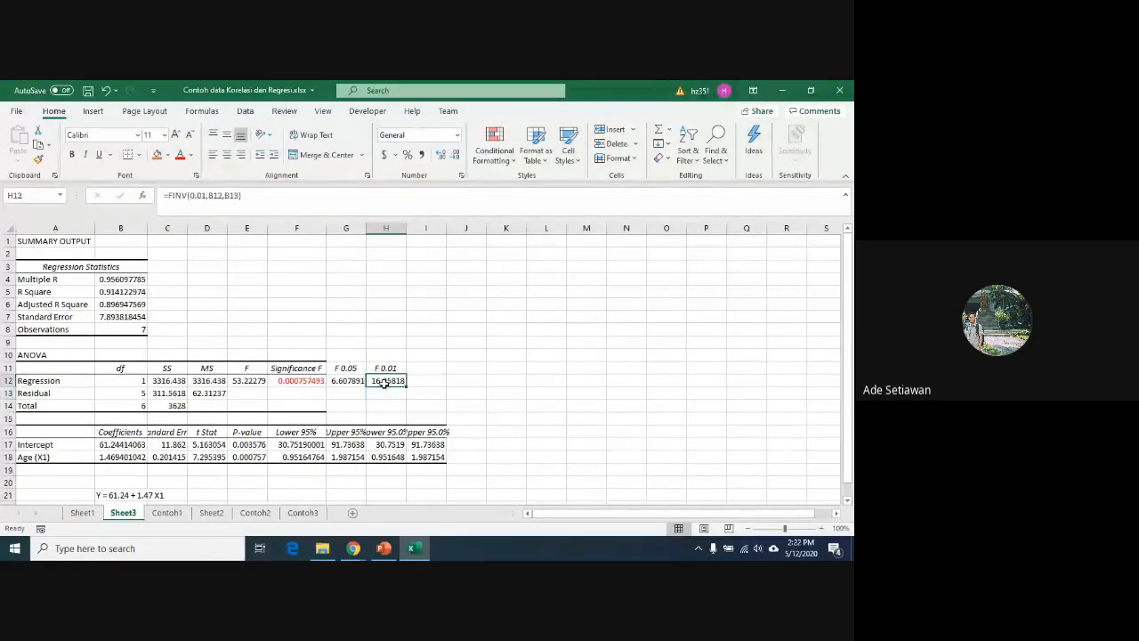
left_click(245, 383)
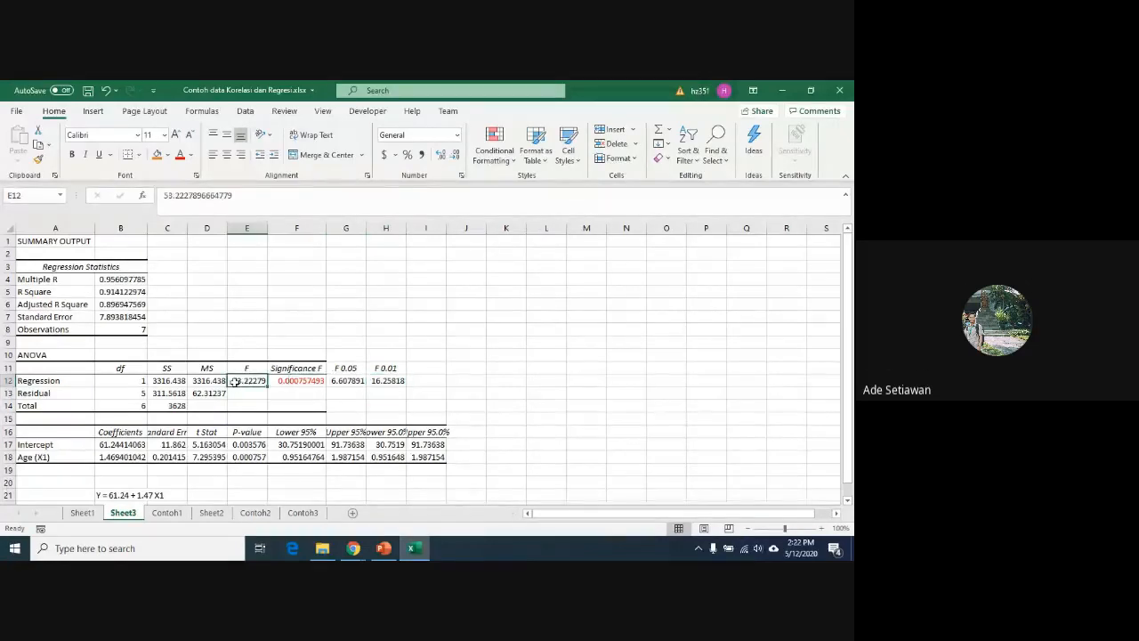
left_click(391, 379)
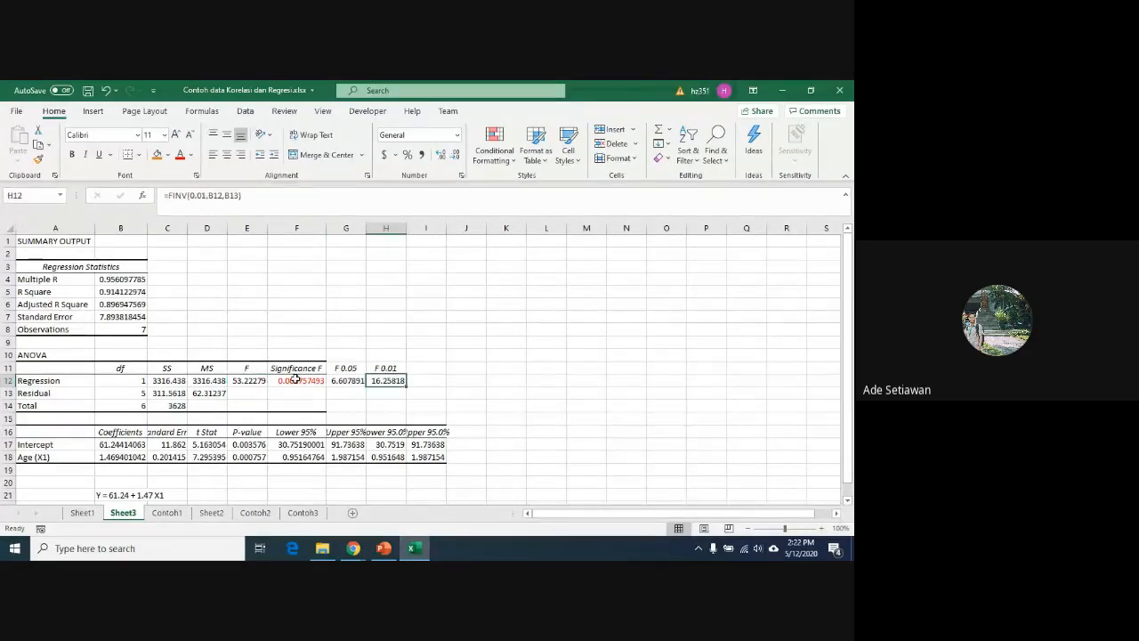
left_click(247, 381)
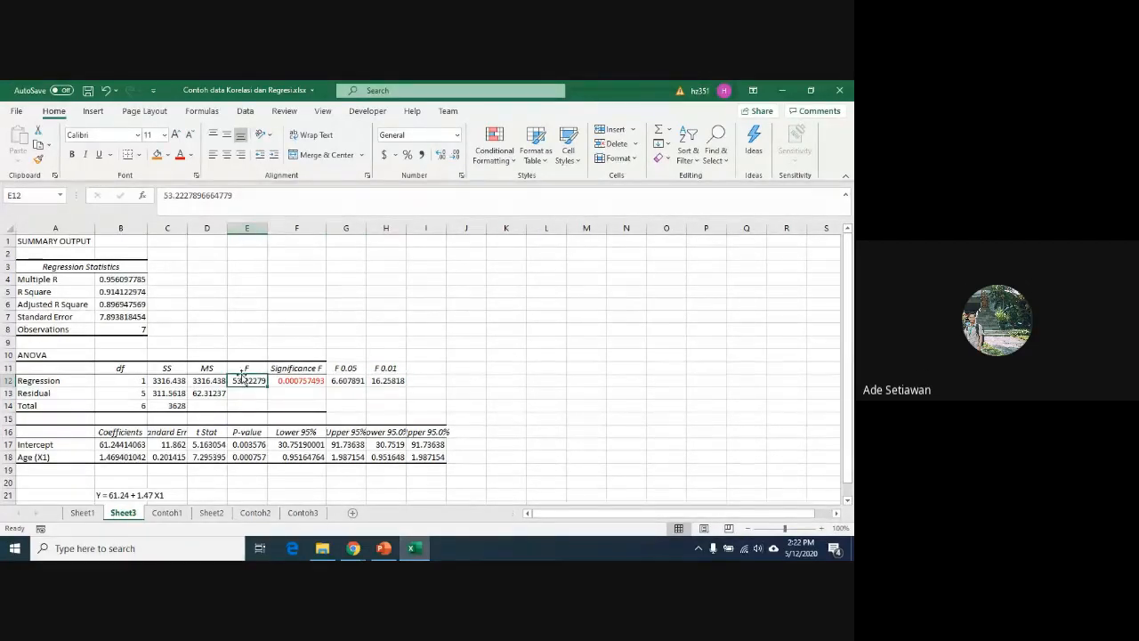
left_click(305, 382)
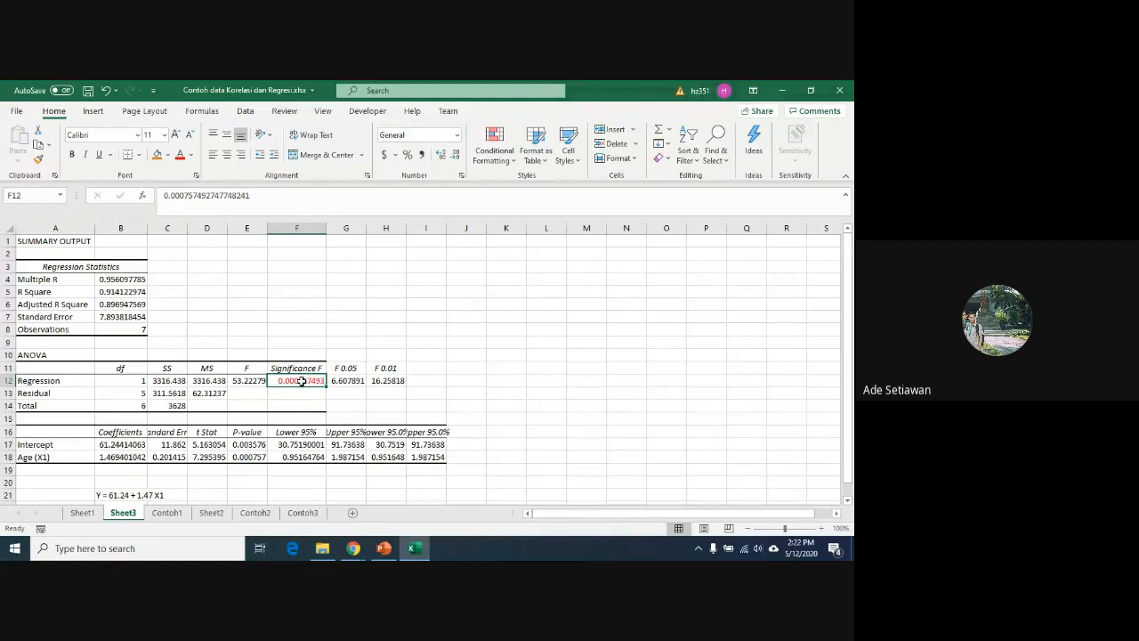
scroll(285, 374, "down", 1)
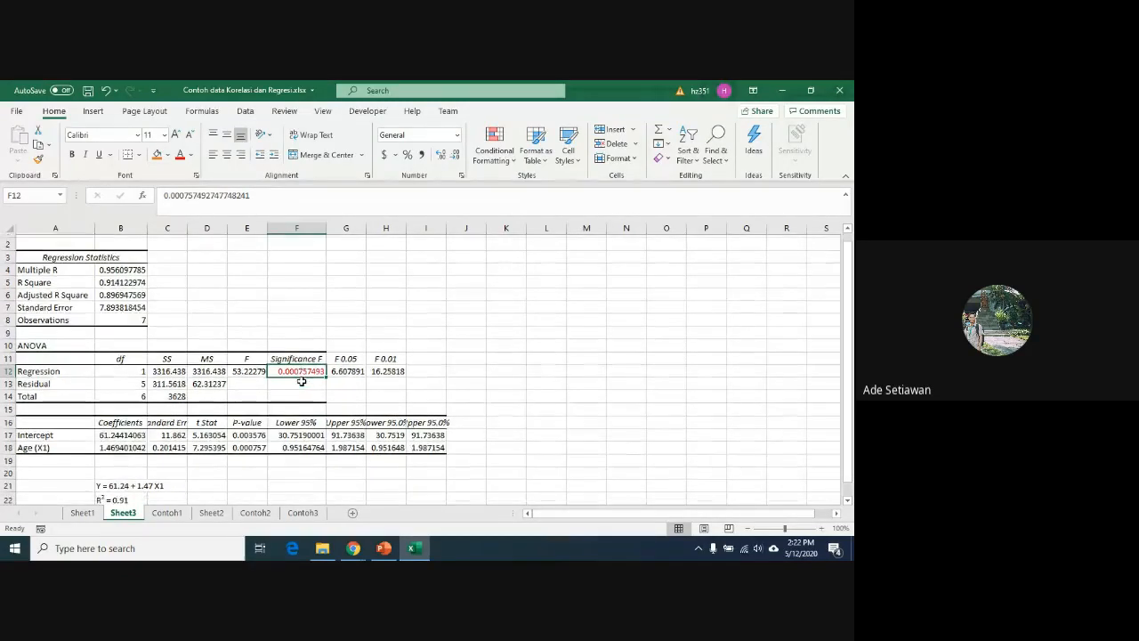
scroll(258, 371, "down", 1)
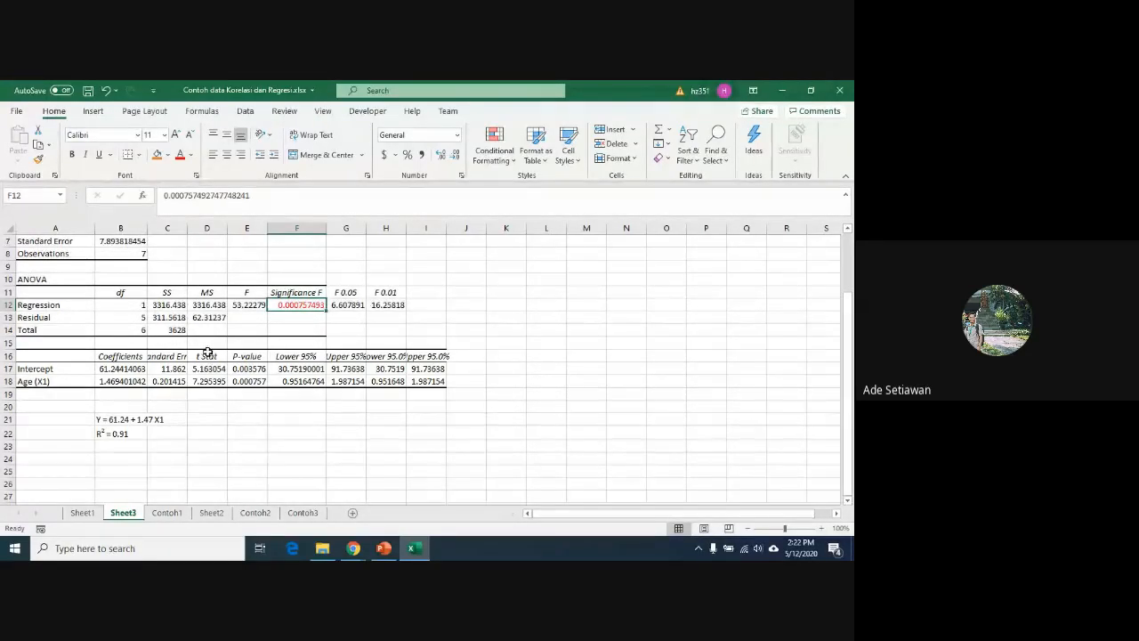
left_click(205, 357)
left_click_drag(204, 357, 206, 369)
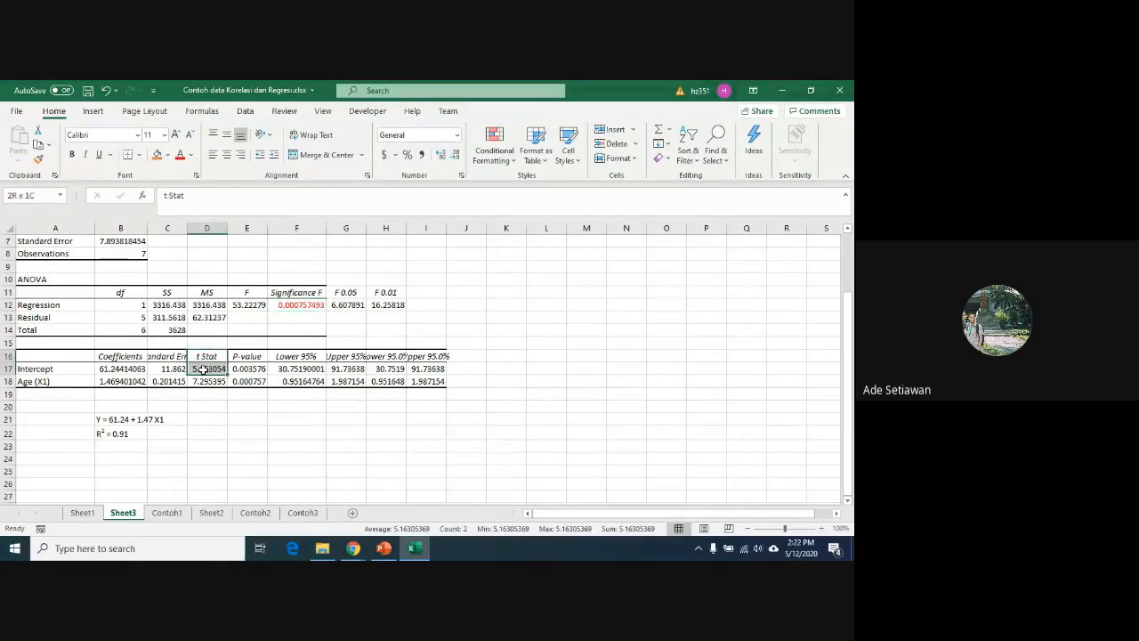
left_click(7, 381)
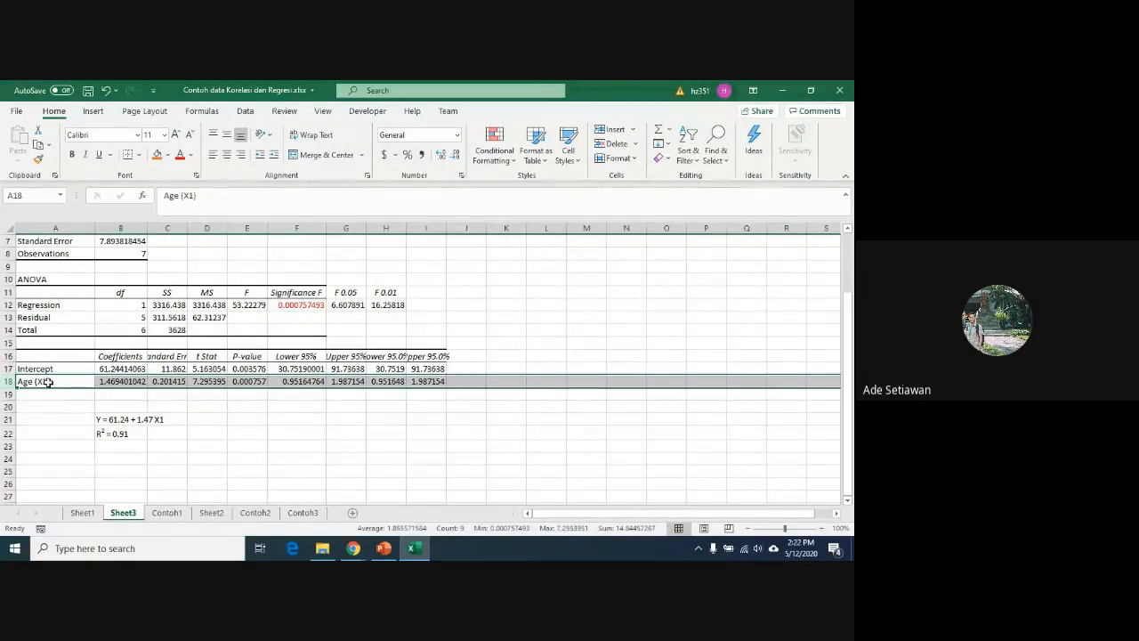
left_click(44, 382)
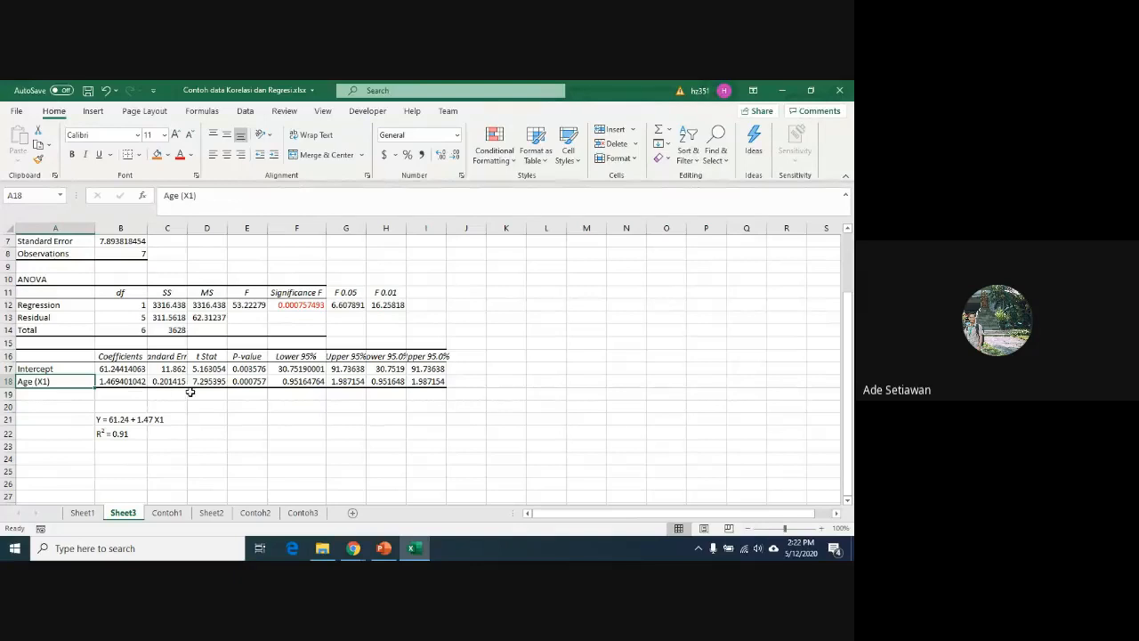
Step: Colour the P-values of Intercept and Age (X1) in E17:E18 red
left_click(261, 380)
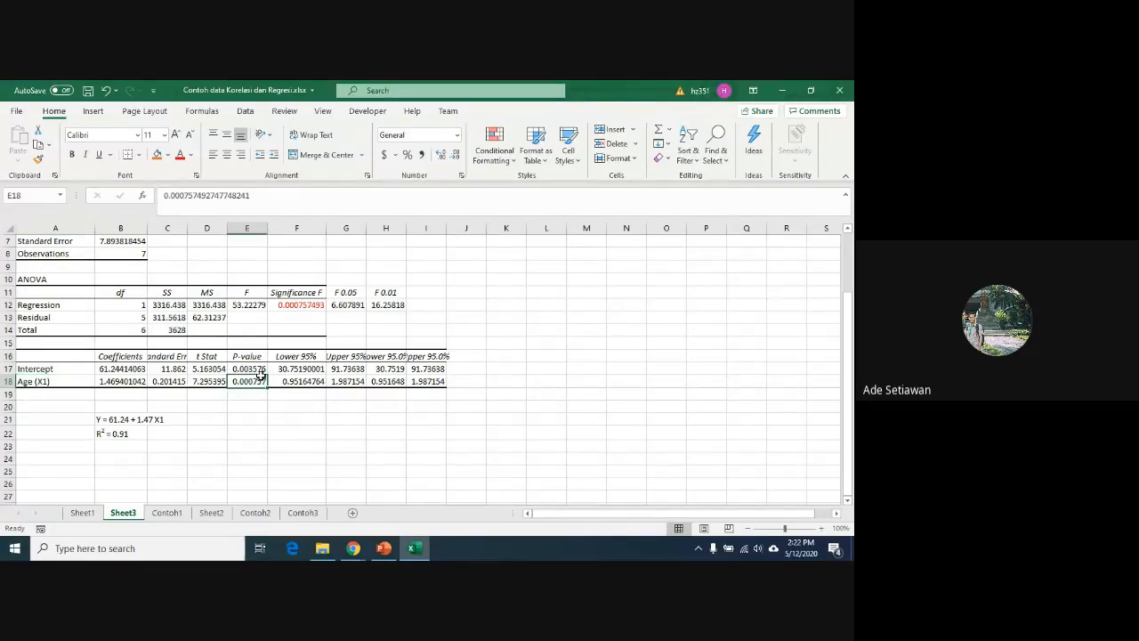
left_click_drag(261, 375, 258, 369)
left_click(179, 155)
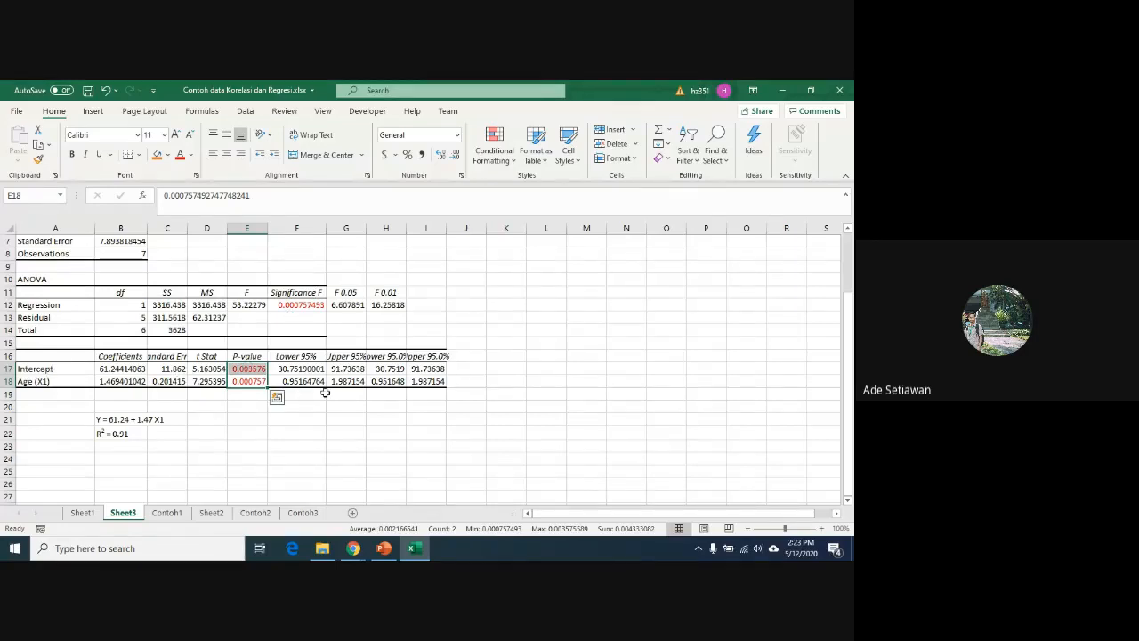
Step: Compare the ANOVA Significance F in F12 with the Age (X1) P-value in E18
left_click(309, 306)
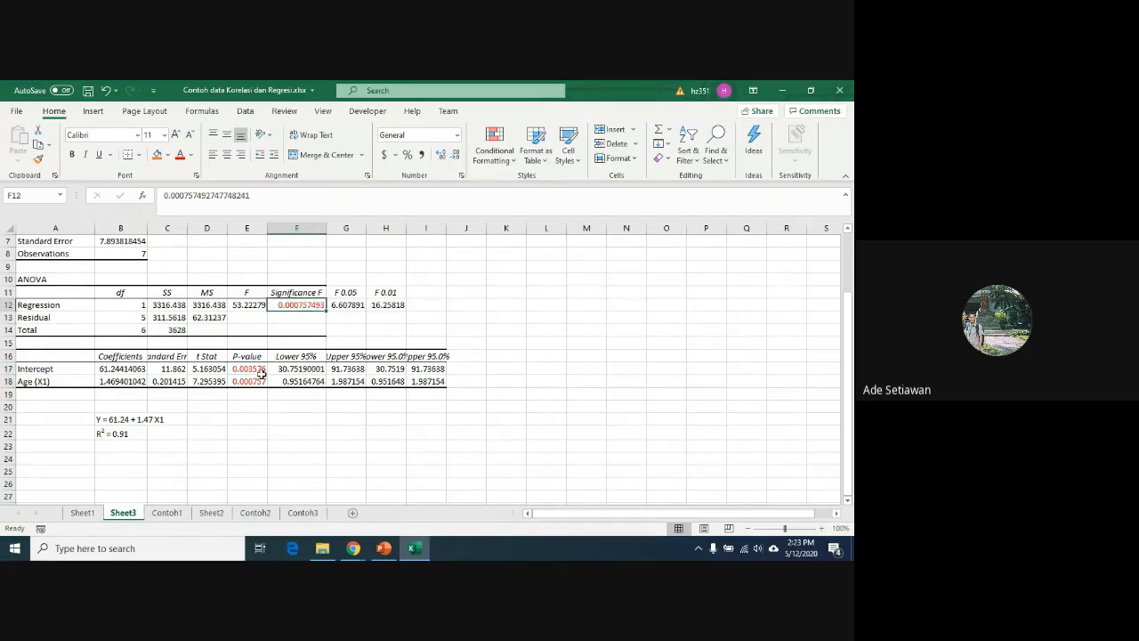
left_click(249, 382)
left_click(283, 306)
left_click(248, 383)
left_click(290, 306)
left_click(248, 381)
left_click(285, 306)
left_click(248, 381)
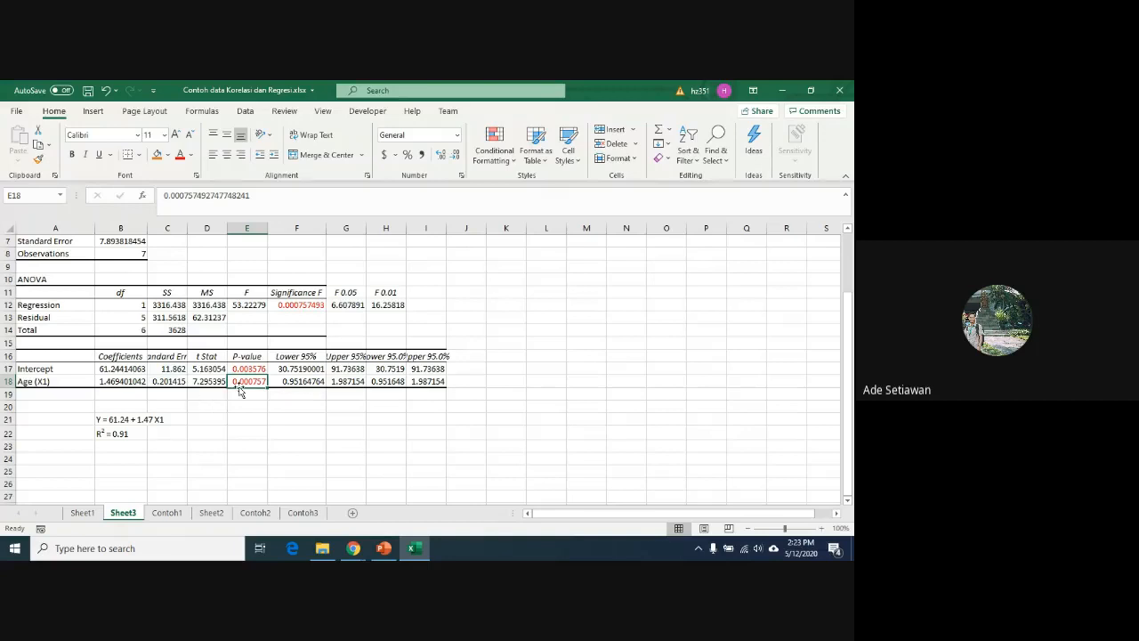
left_click(290, 306)
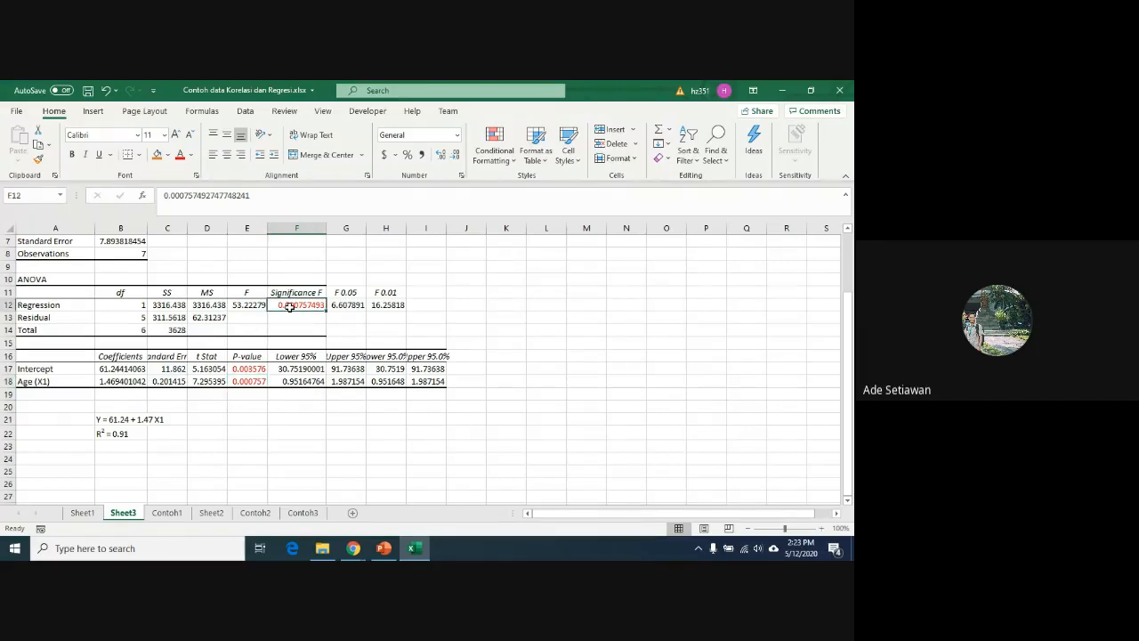
left_click(243, 380)
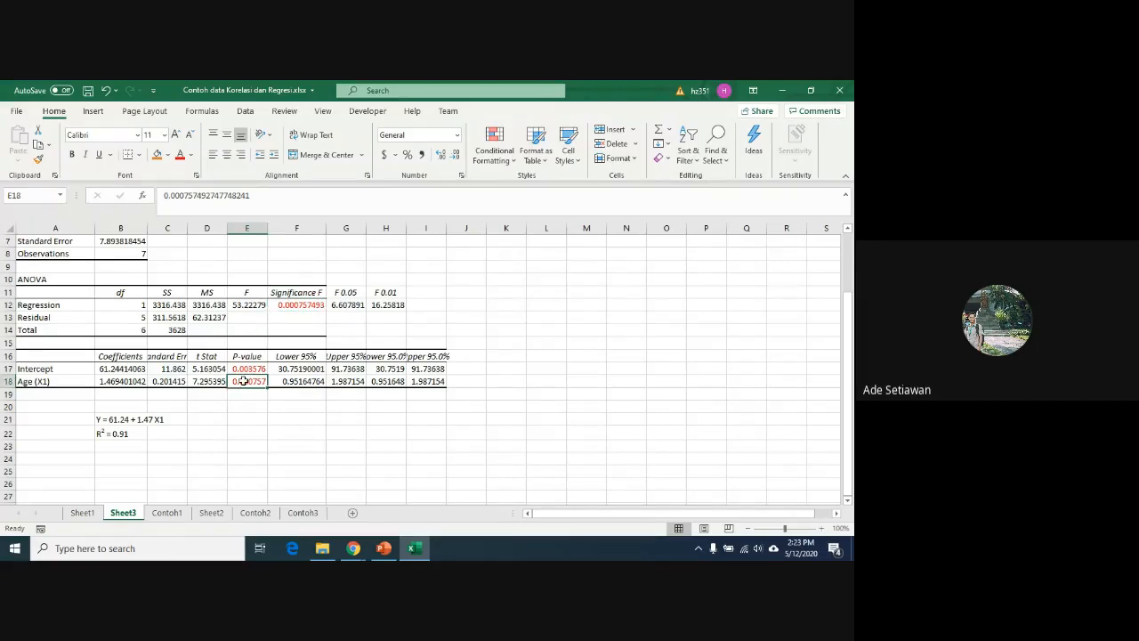
Step: Recheck Significance F against the Age (X1) P-value, and review the two-predictor model Y = a + bX1 + cX2 on the Contoh1 sheet
left_click(289, 302)
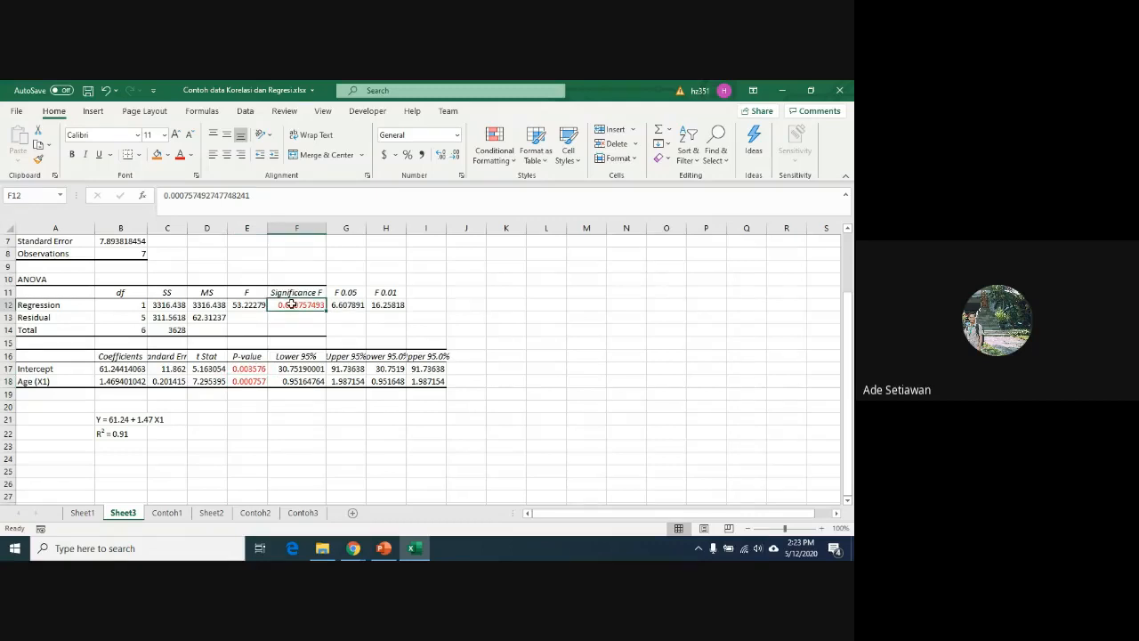
left_click(246, 382)
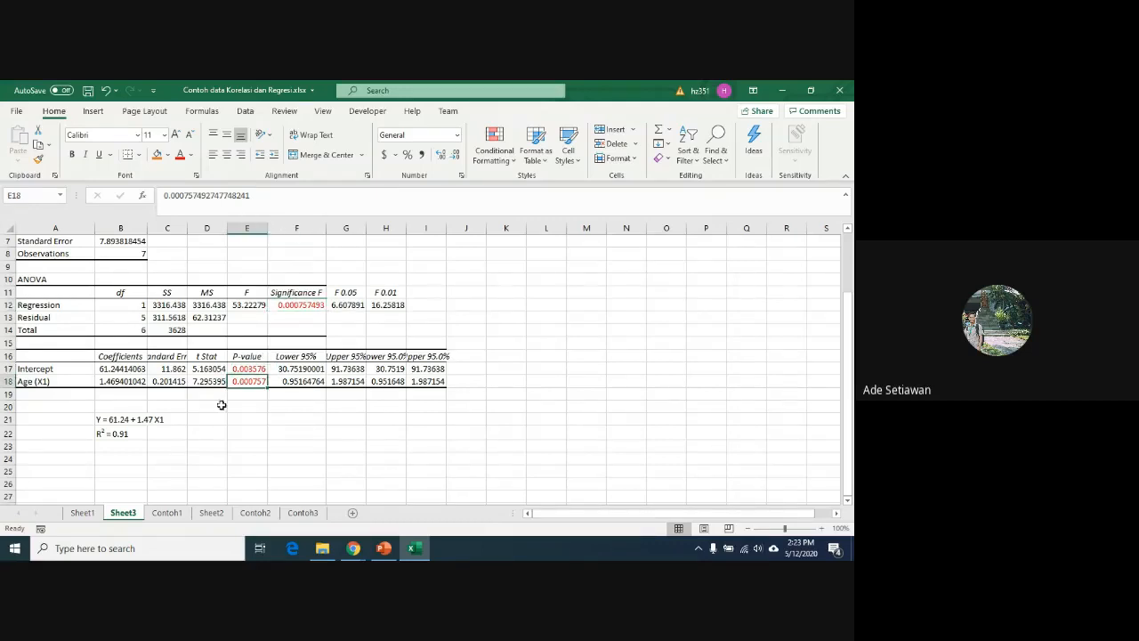
left_click(167, 514)
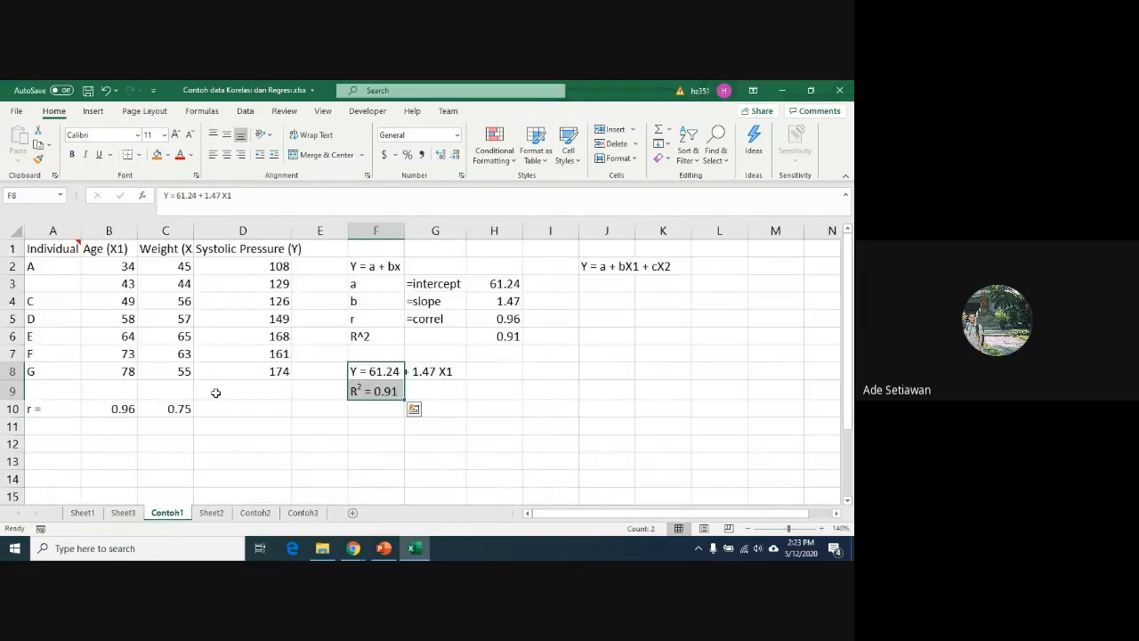
left_click(315, 406)
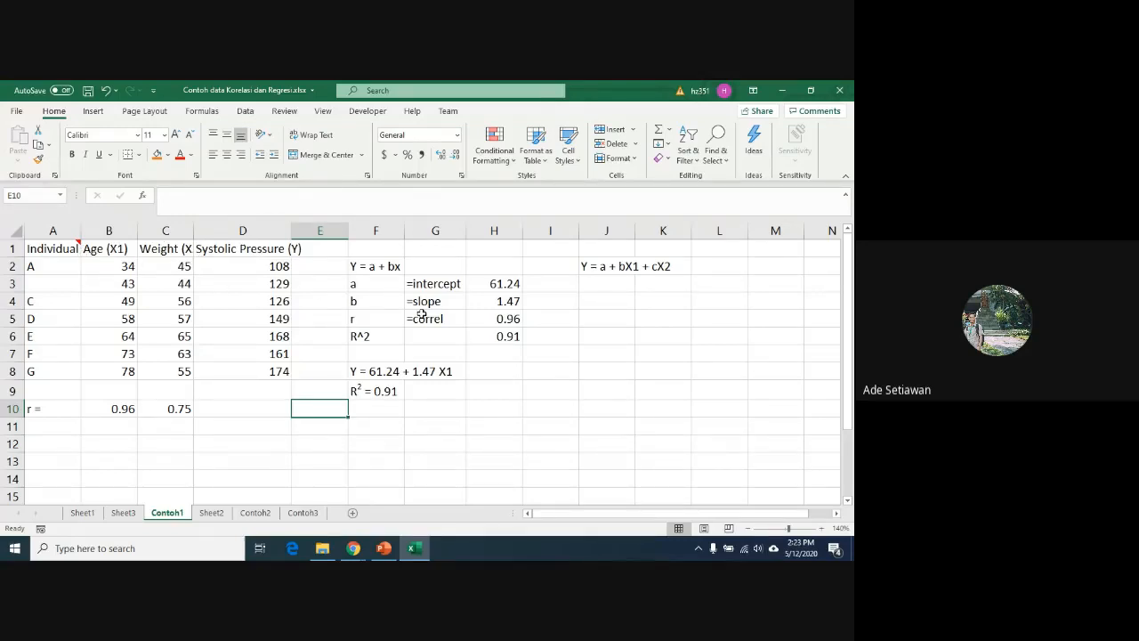
left_click(594, 264)
left_click_drag(594, 263, 661, 265)
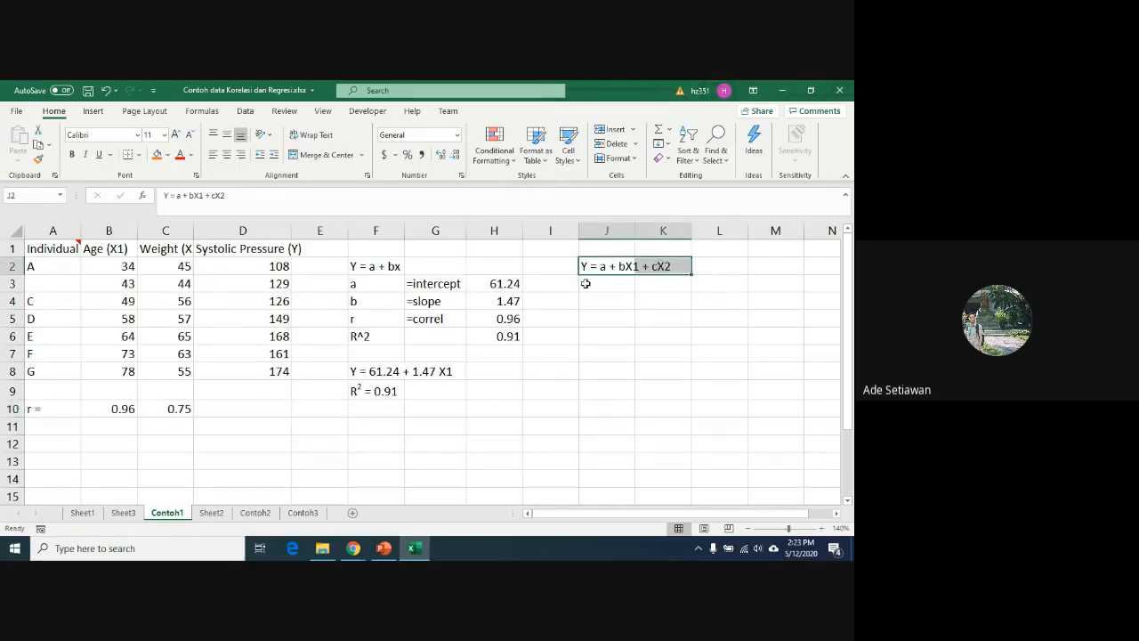
left_click(328, 407)
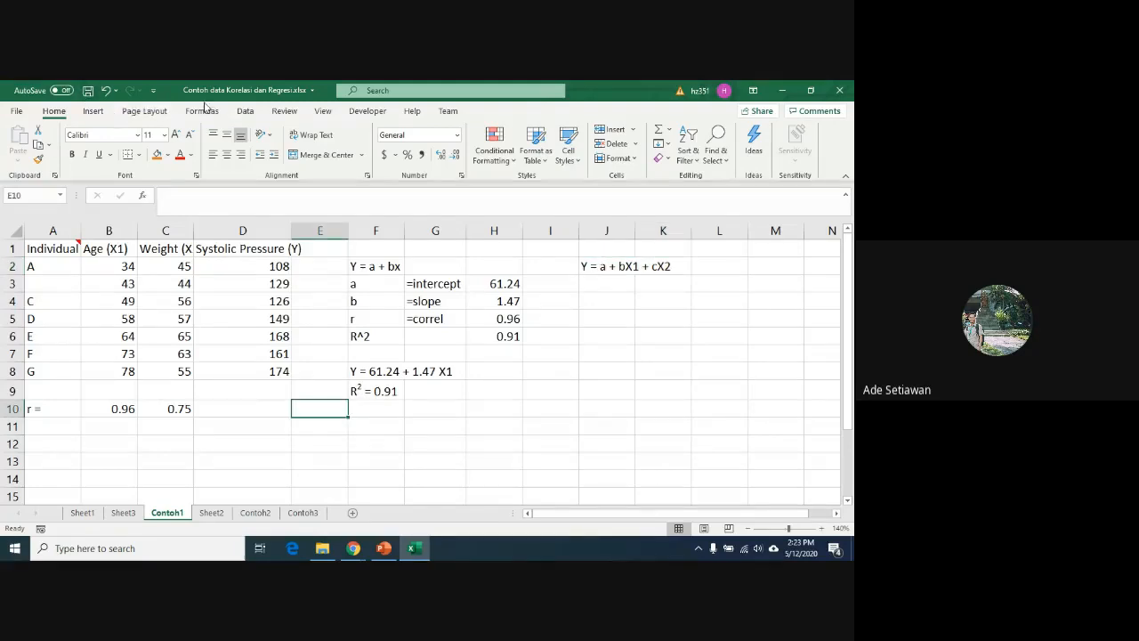
Step: Start a Regression analysis on the Contoh1 data with Systolic Pressure (Y), $D$1:$D$8, as the Y range
left_click(247, 112)
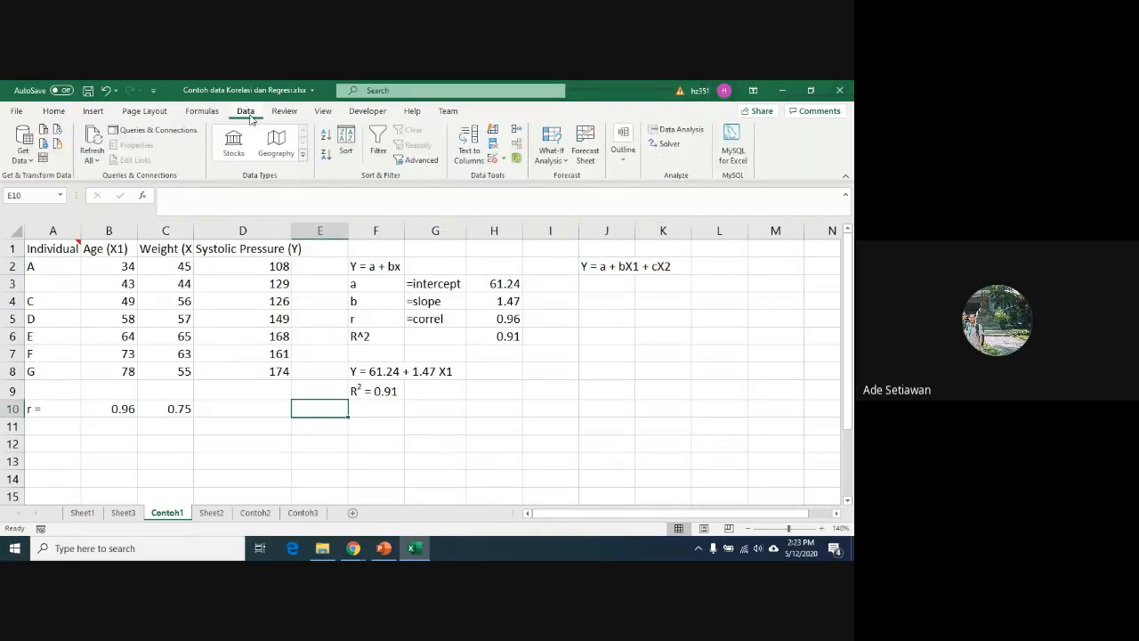
left_click(682, 129)
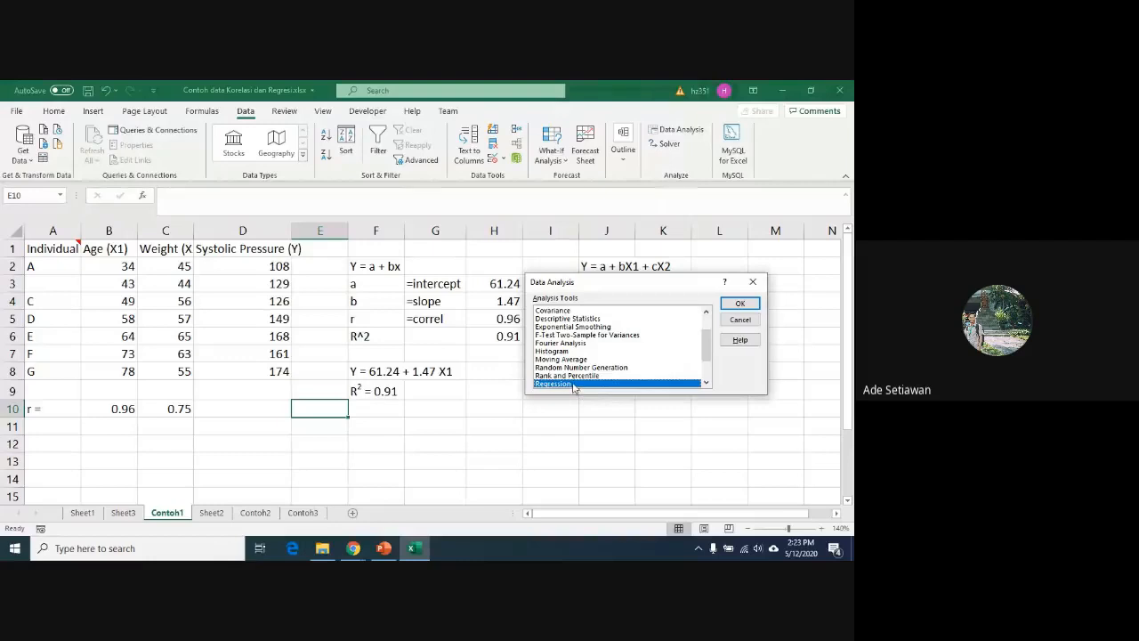
left_click(739, 304)
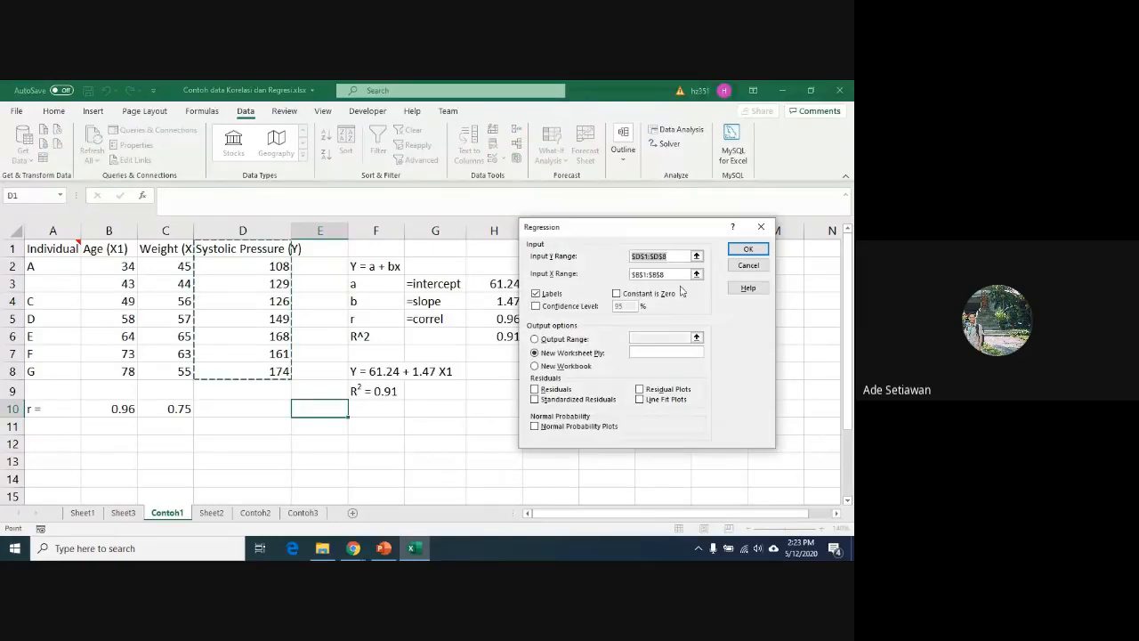
left_click(696, 256)
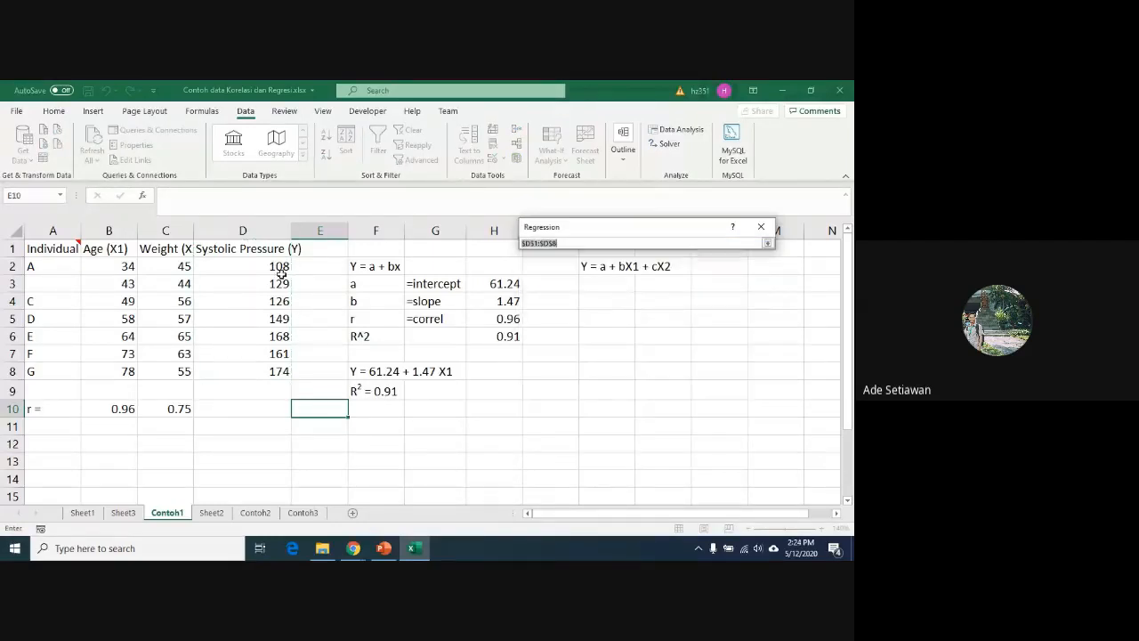
left_click(269, 249)
left_click_drag(269, 249, 280, 369)
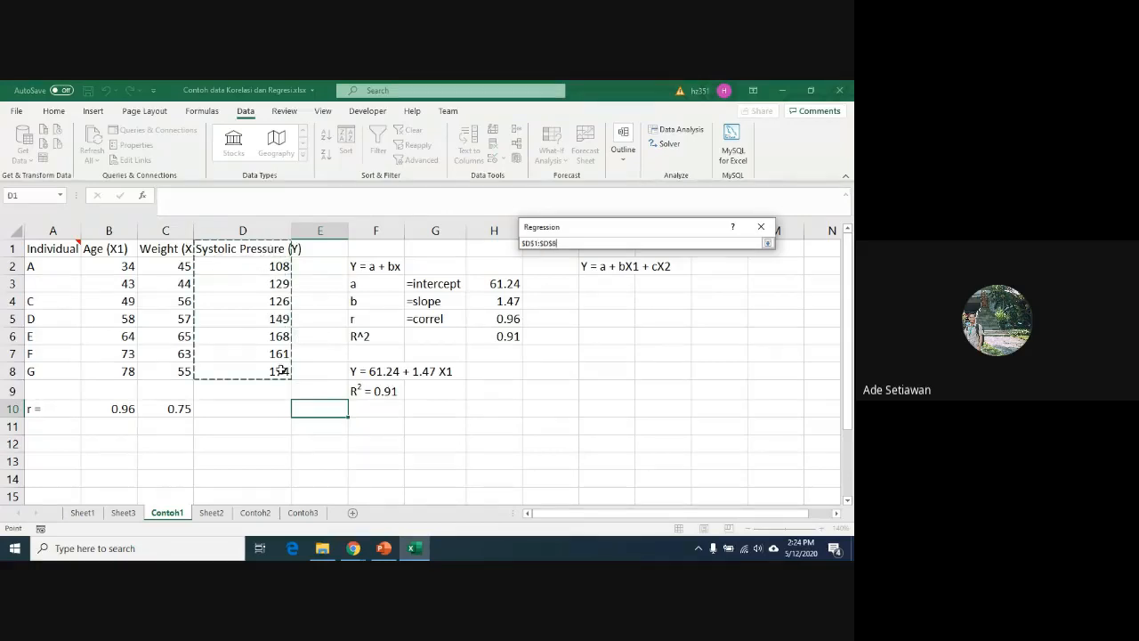
left_click(765, 242)
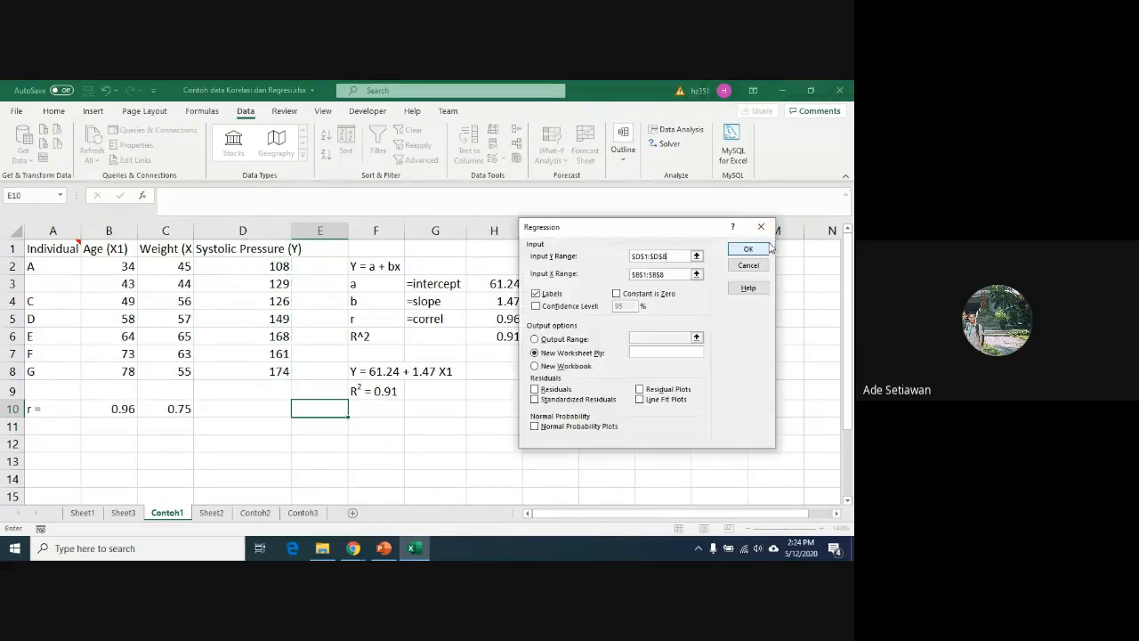
Step: Set the X range to Age and Weight, $B$1:$C$8, and run the regression with Labels to a new worksheet
left_click(697, 274)
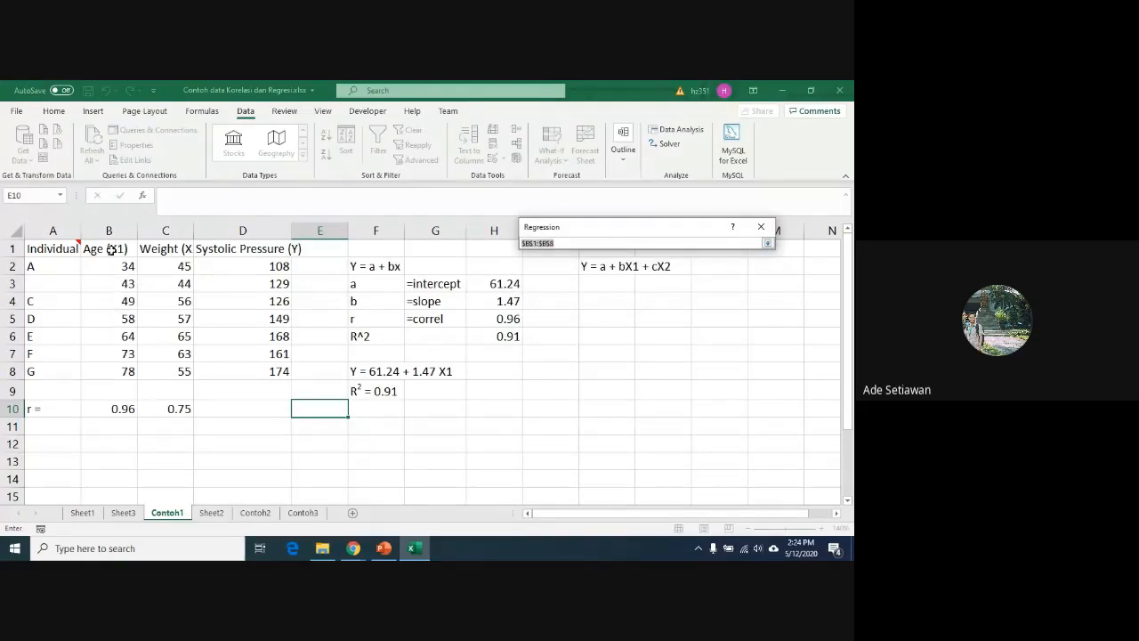
left_click_drag(108, 248, 171, 371)
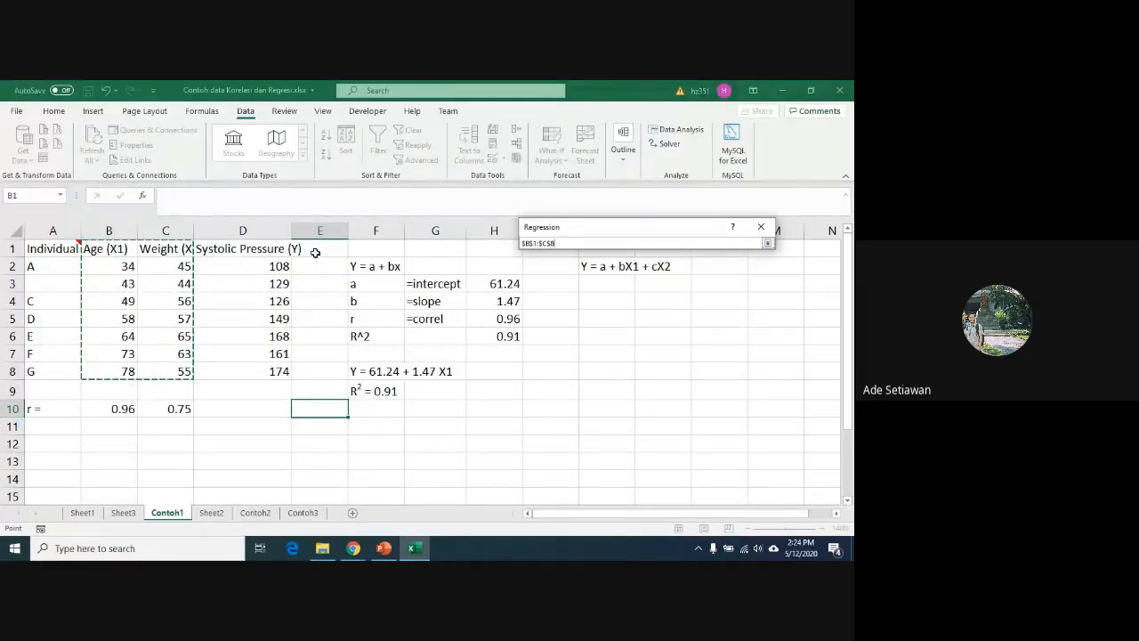
left_click(767, 242)
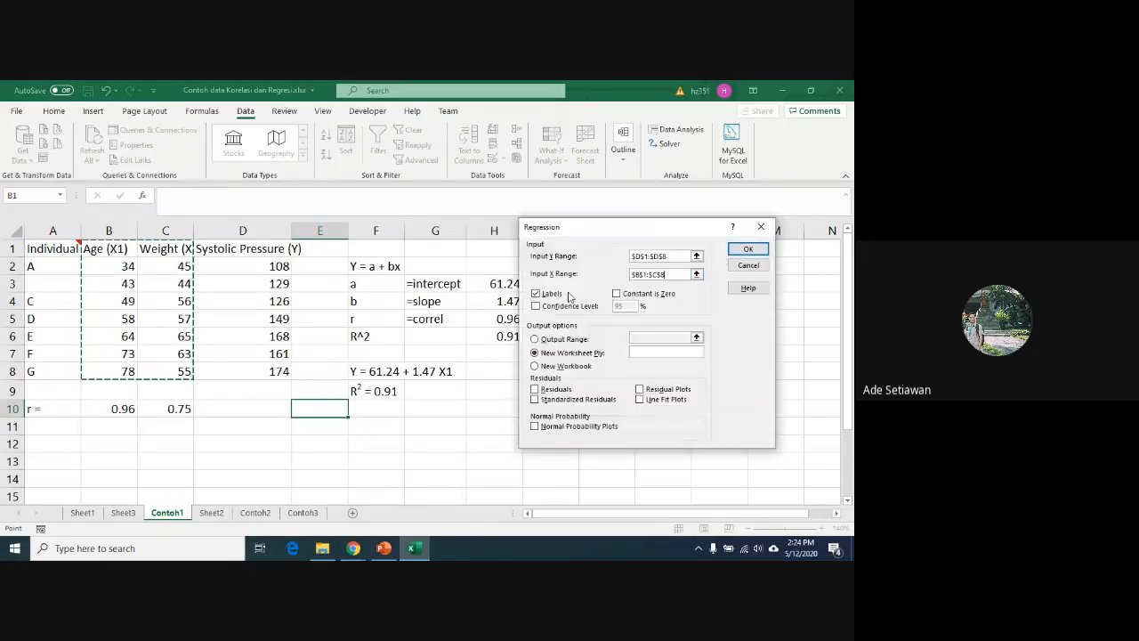
left_click(748, 250)
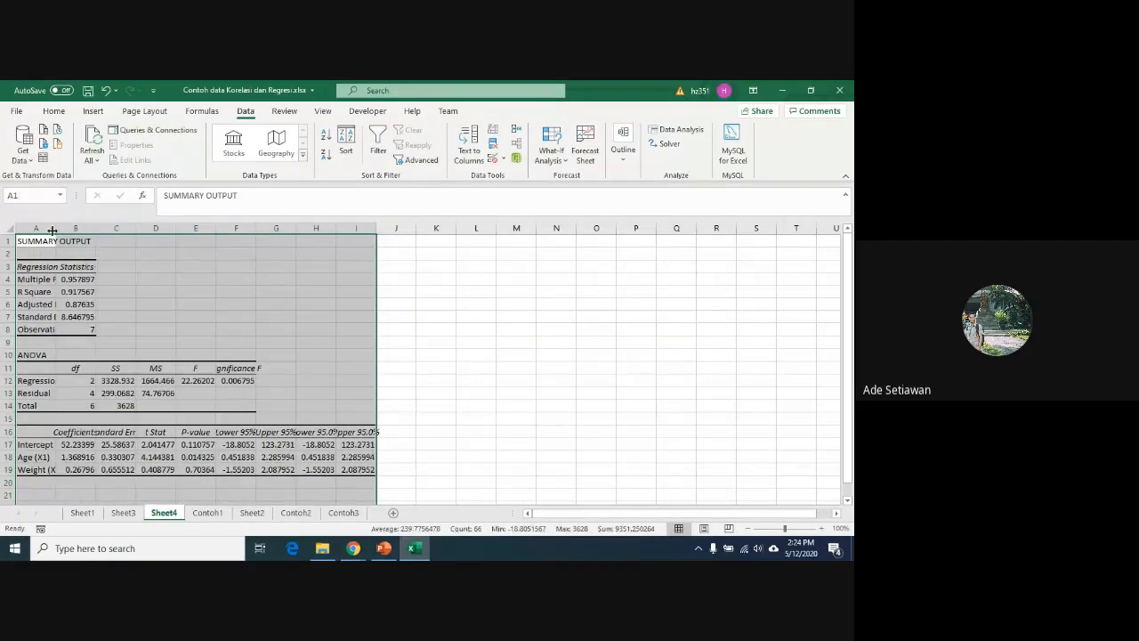
Step: Fit the widths of columns A and B to their contents in the new regression output
double_click(55, 228)
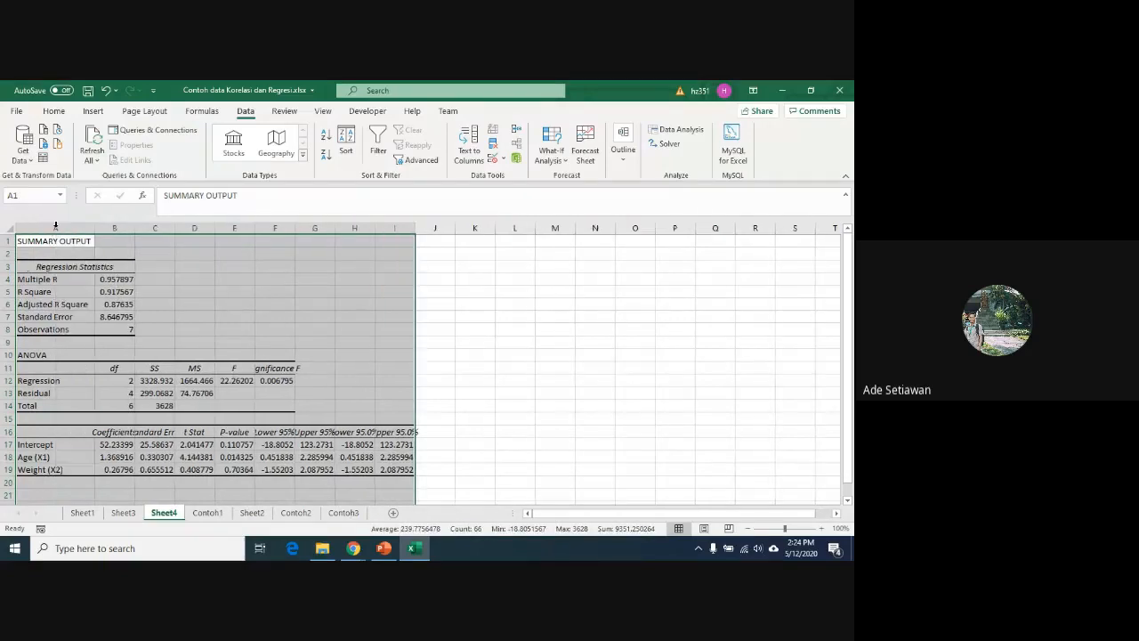
double_click(134, 228)
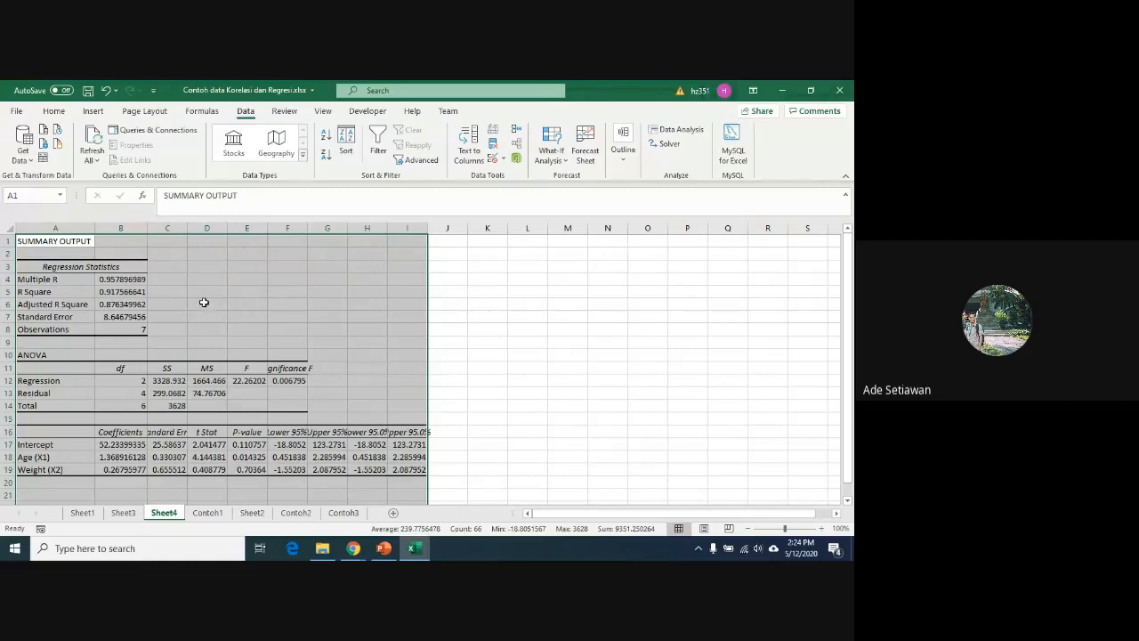
Step: Enter the fitted equation "Y = 52.23 + 1.36 X1 + 0.26 X2; R2 = 0.92" in B22 below the coefficients table
scroll(162, 312, "down", 2)
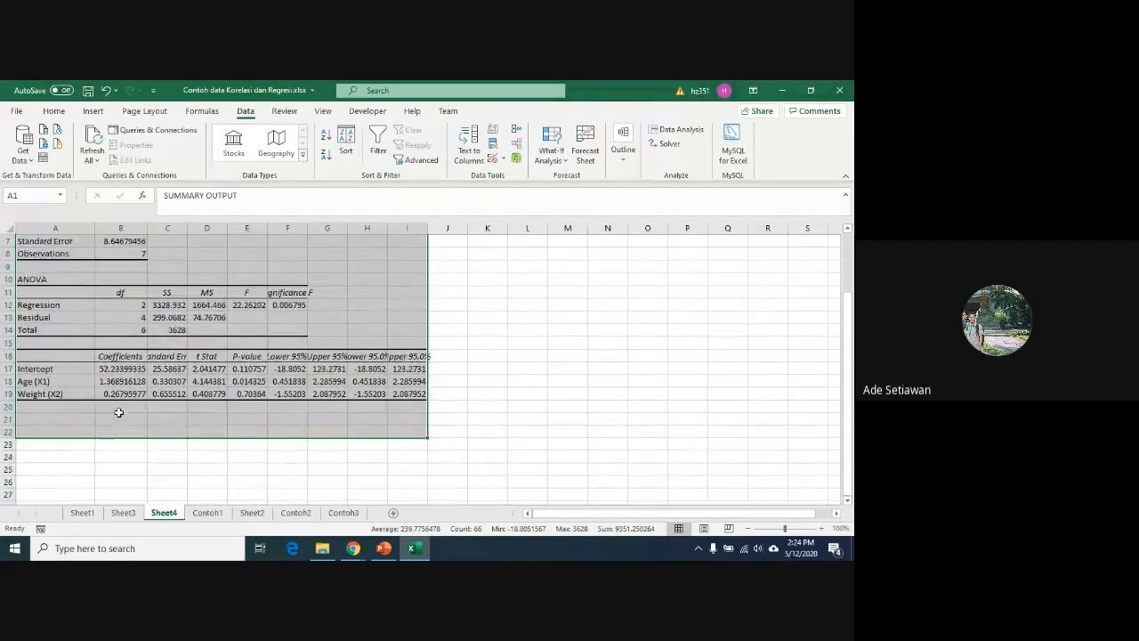
left_click(116, 369)
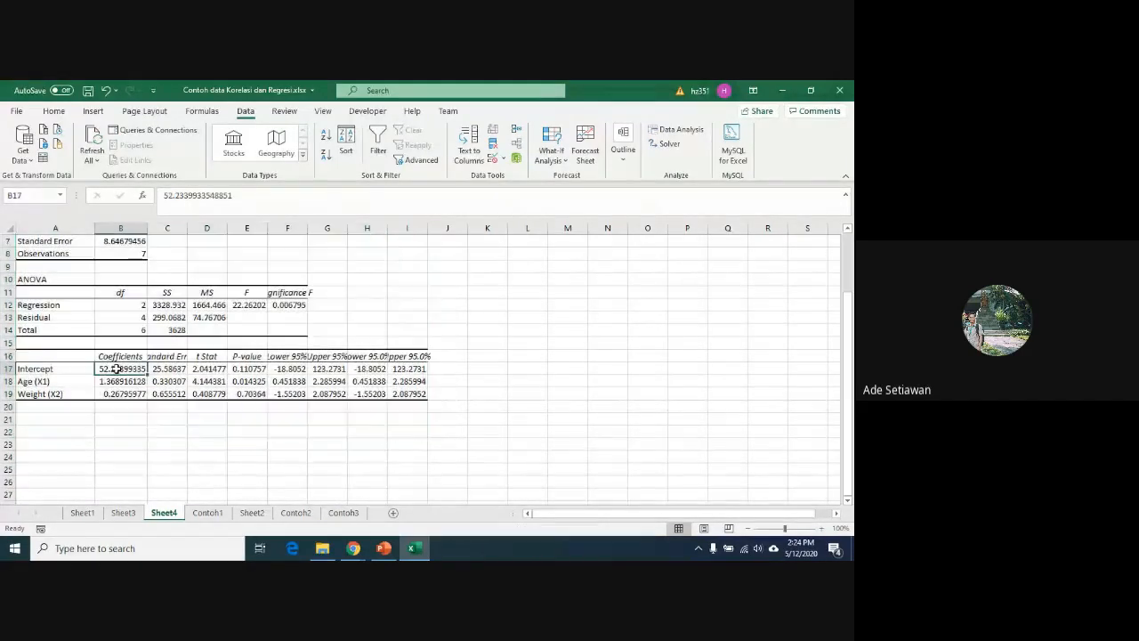
left_click_drag(116, 369, 117, 394)
left_click(115, 432)
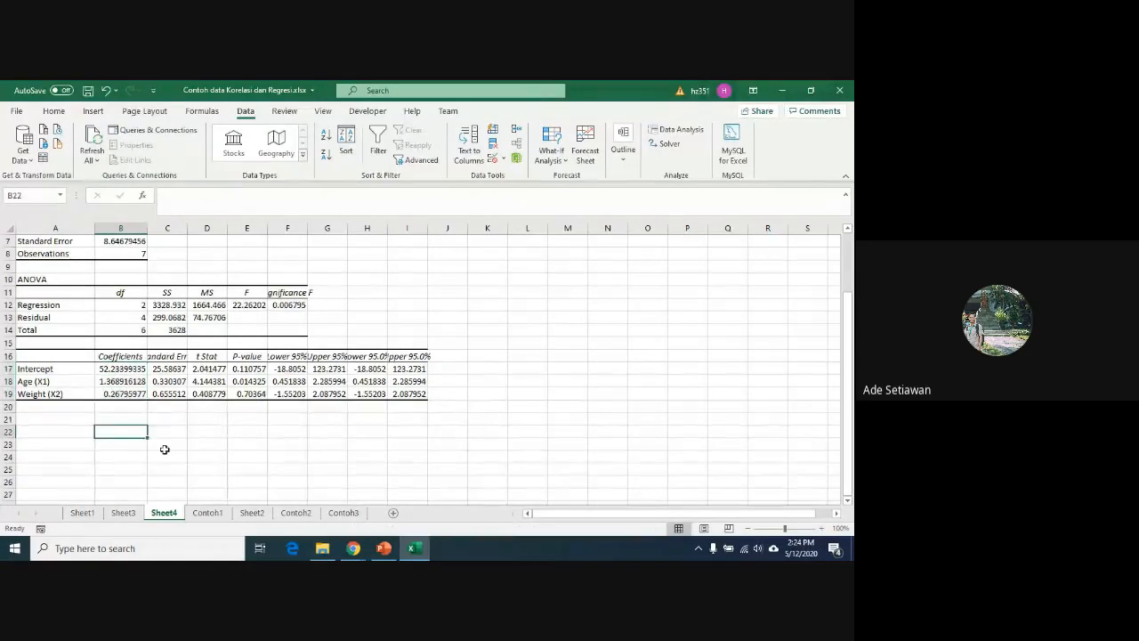
type("Y = 52")
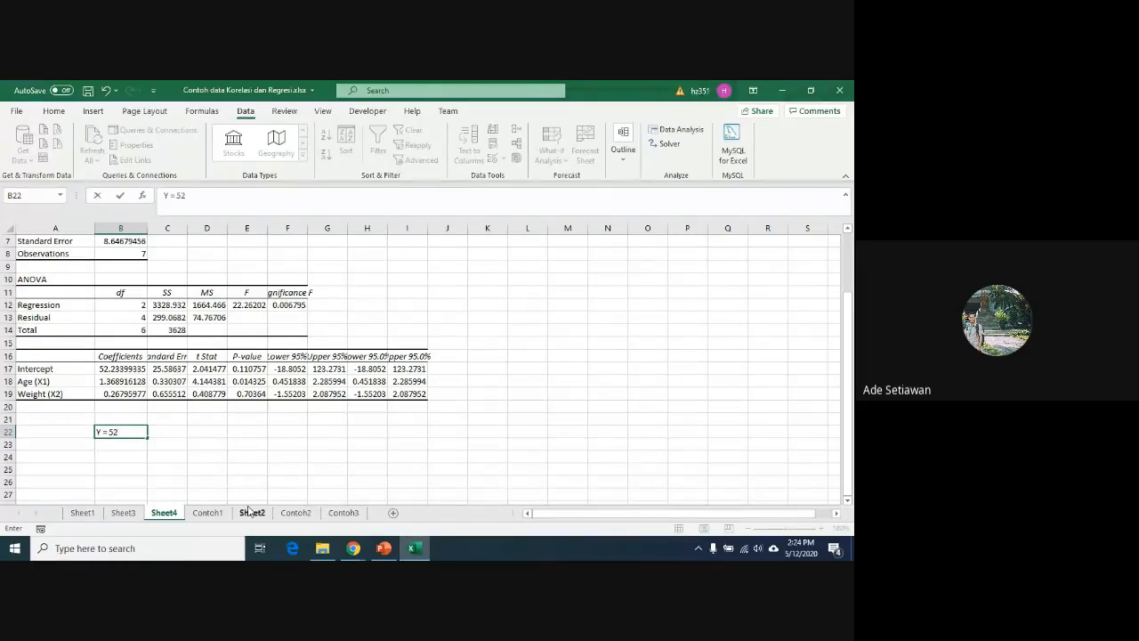
type(".23 + 1.36 X1 + 0.")
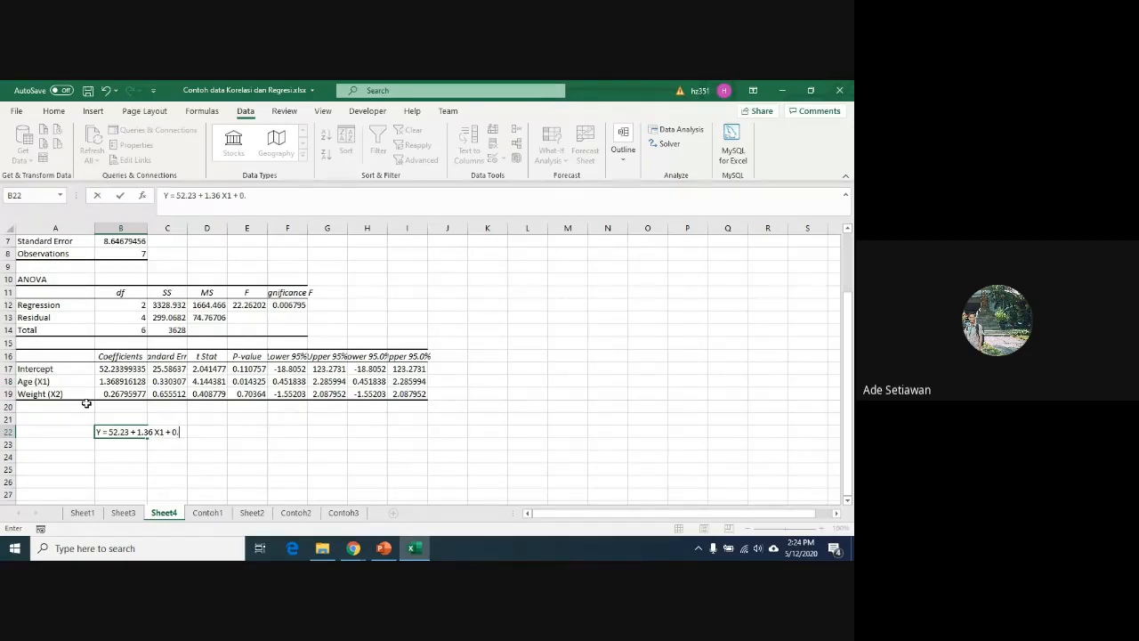
type("26 X2; R2 =")
scroll(87, 403, "up", 2)
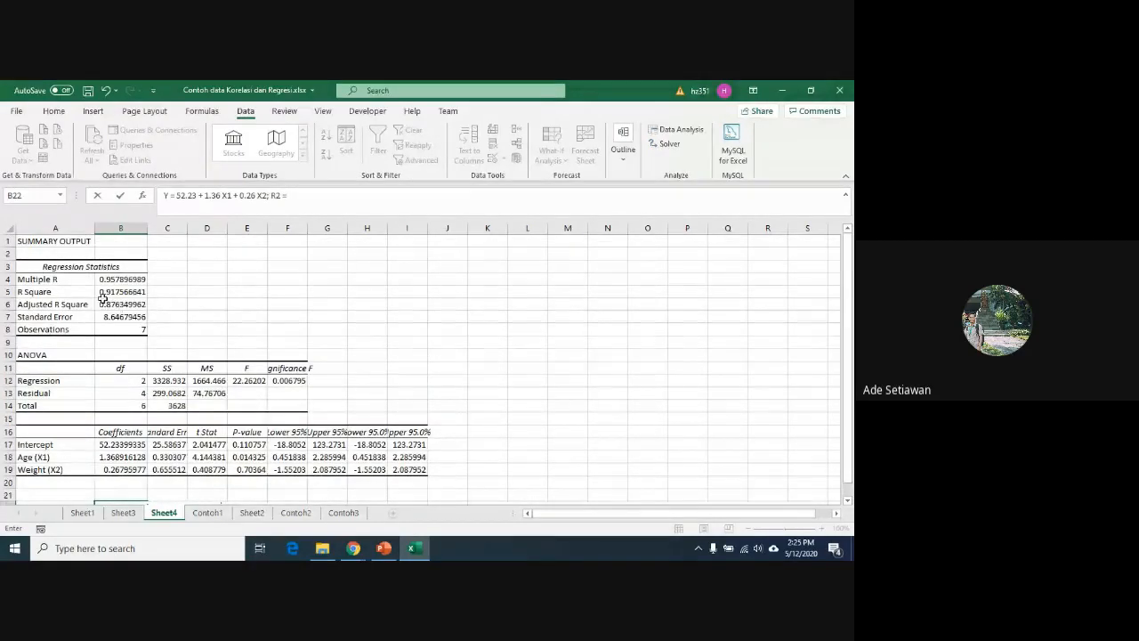
scroll(105, 296, "down", 2)
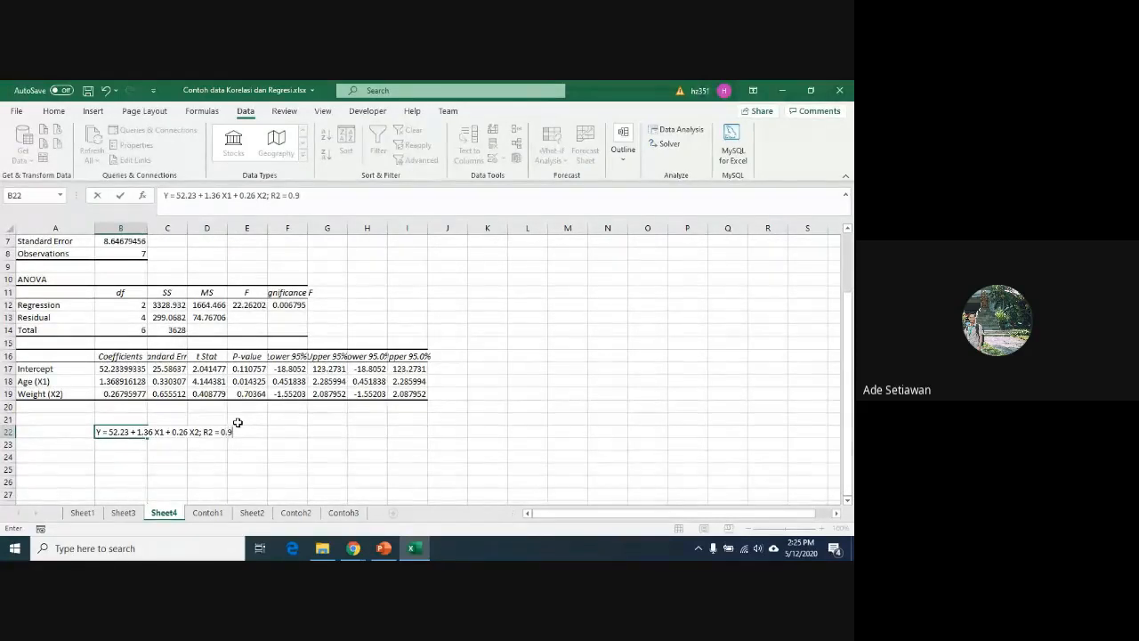
type("2")
key("Return")
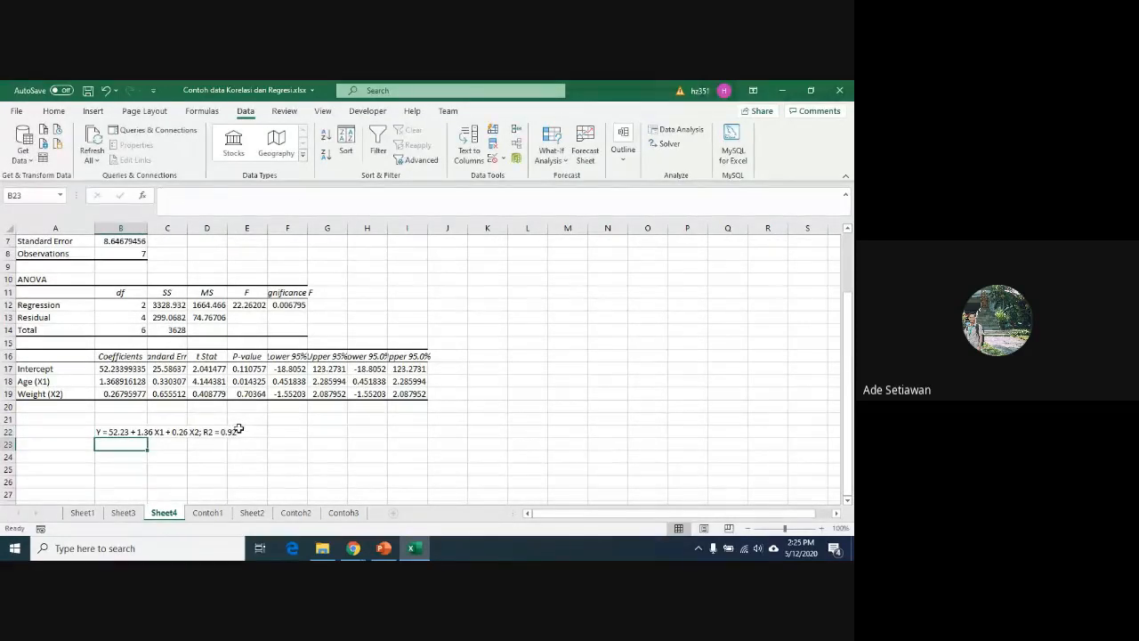
Step: Compare the equation and R2 noted in B22 of Sheet4 with the age-only model's R2 in B22 of Sheet3
left_click(105, 431)
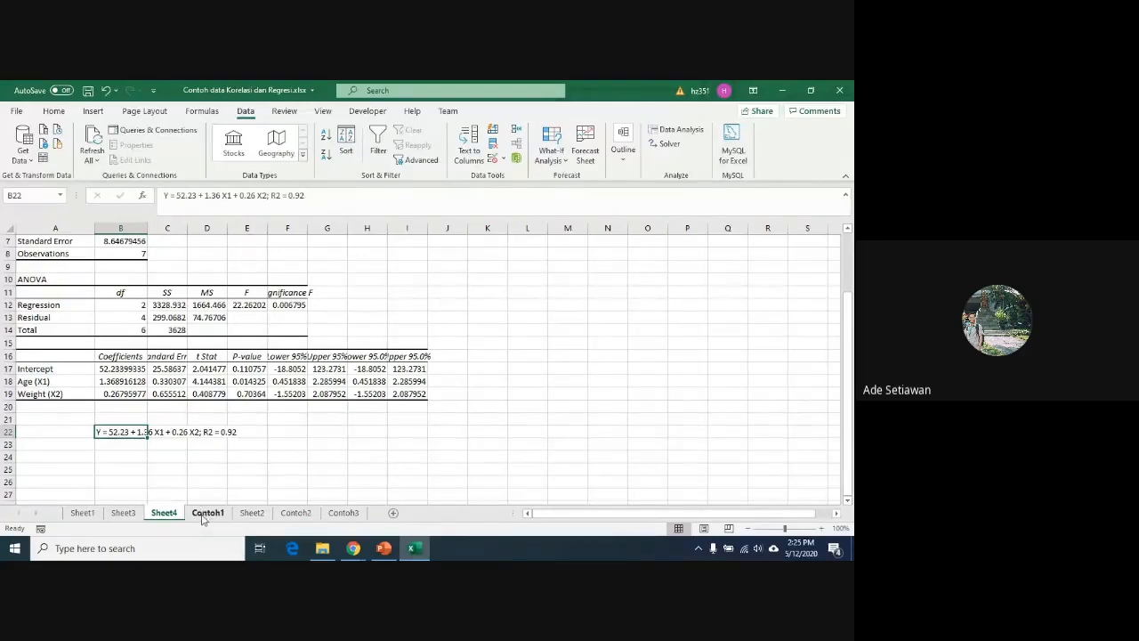
left_click(125, 514)
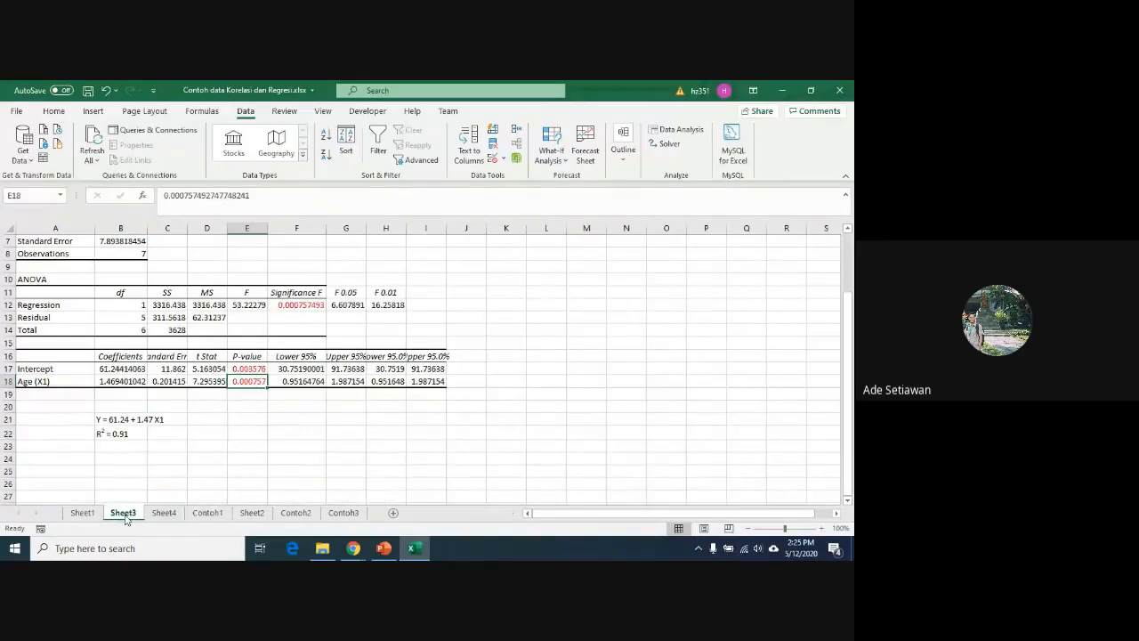
left_click(108, 432)
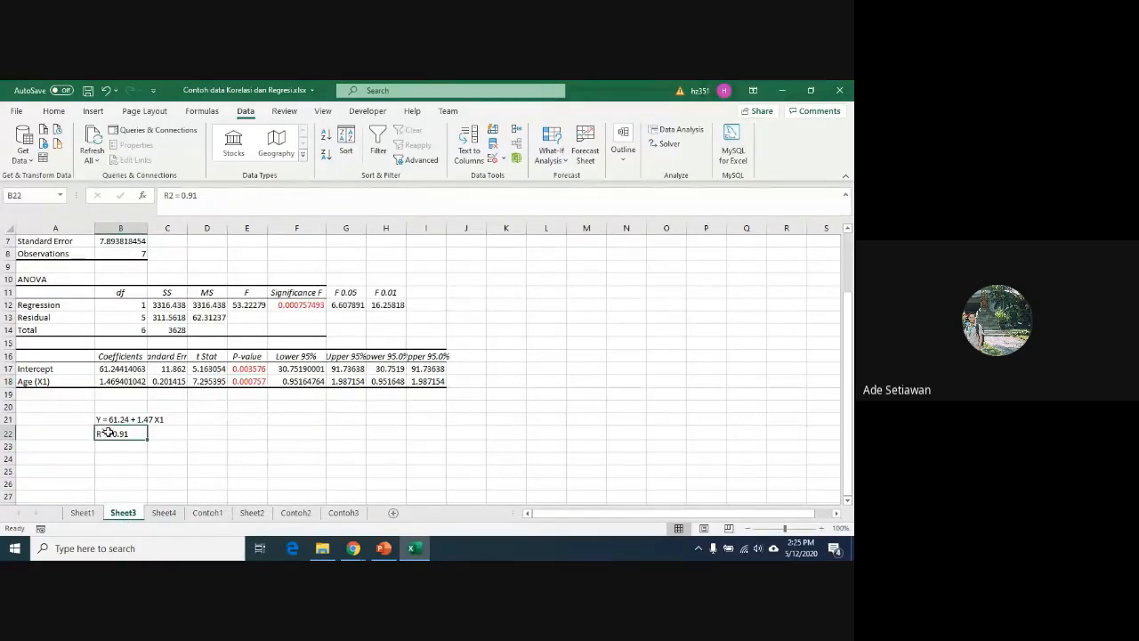
left_click(163, 514)
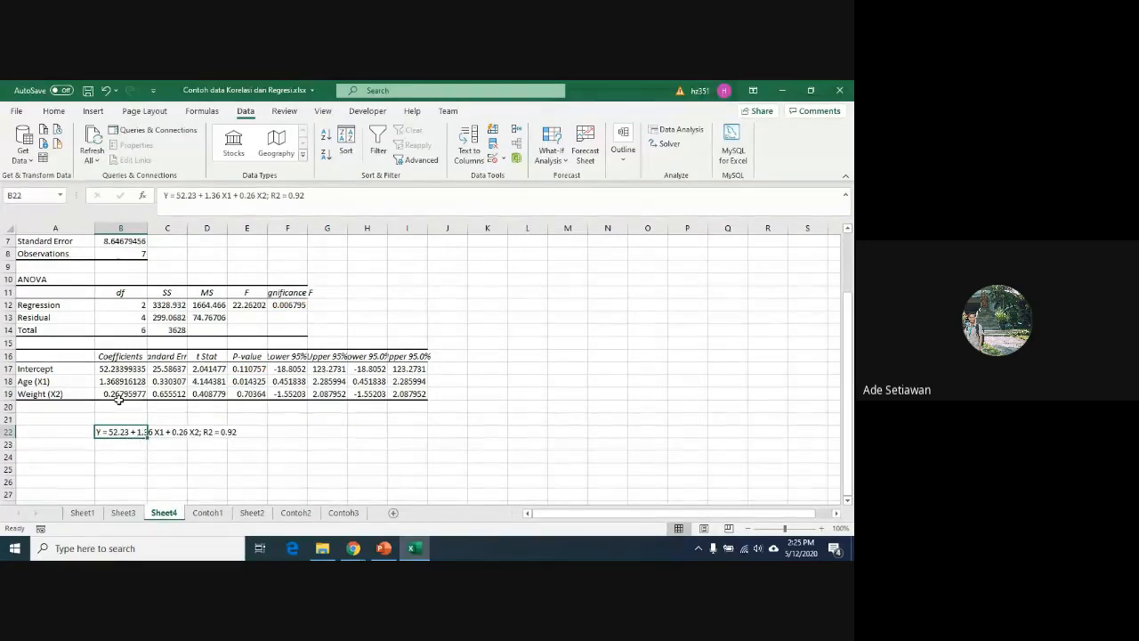
Step: Examine the regression statistics and Age (X1) row of the two-predictor output on Sheet4 against the age-only results on Sheet3
scroll(119, 401, "up", 2)
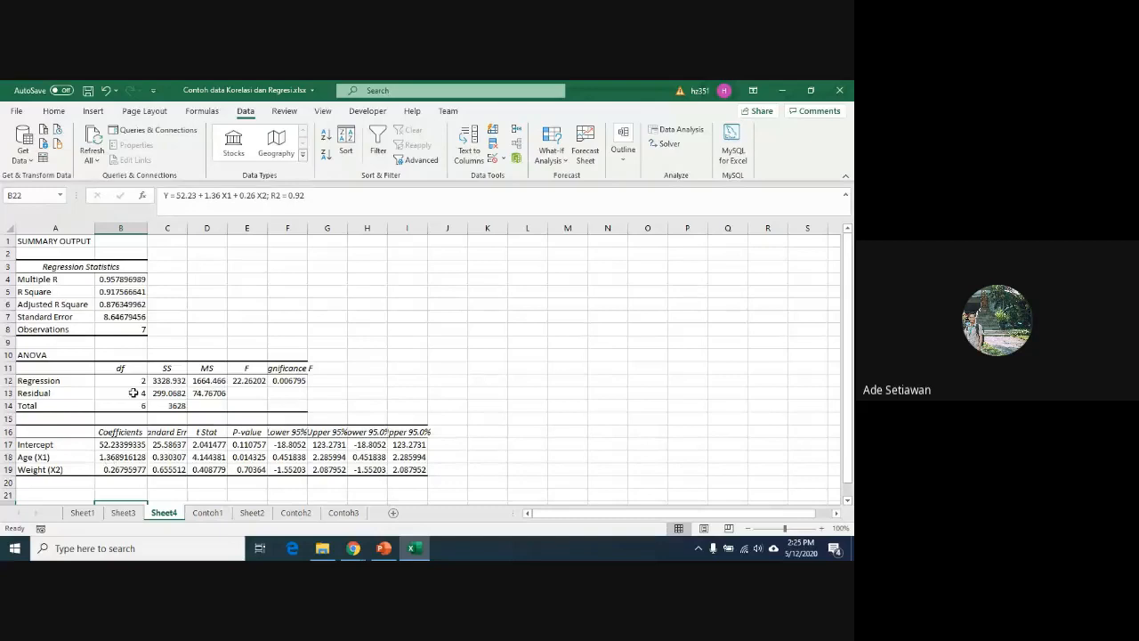
scroll(134, 392, "down", 1)
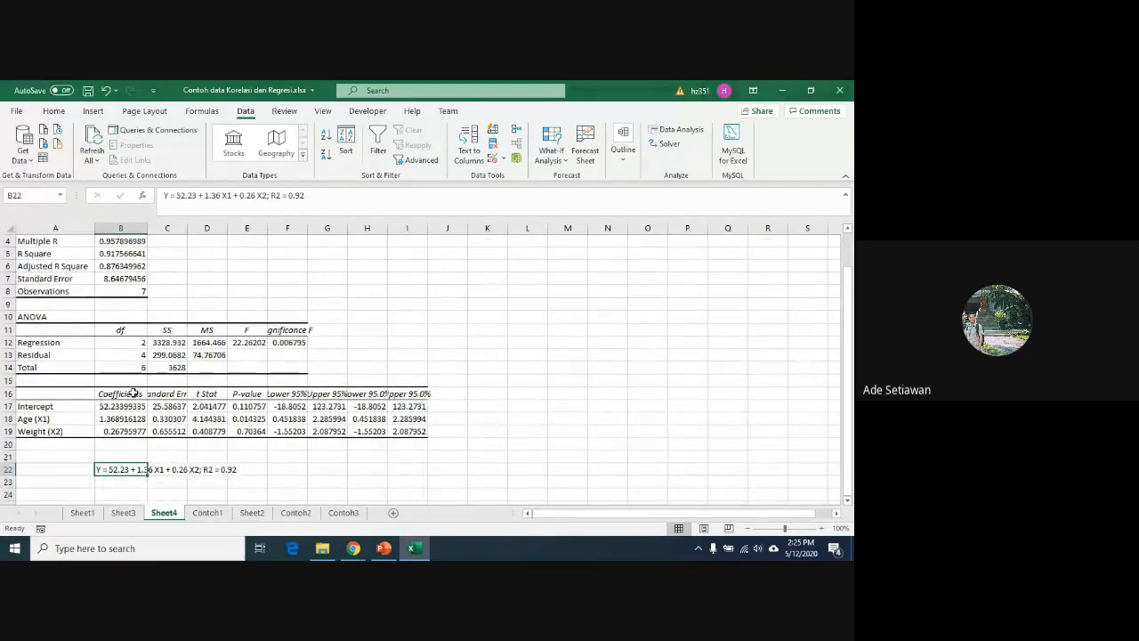
left_click(41, 418)
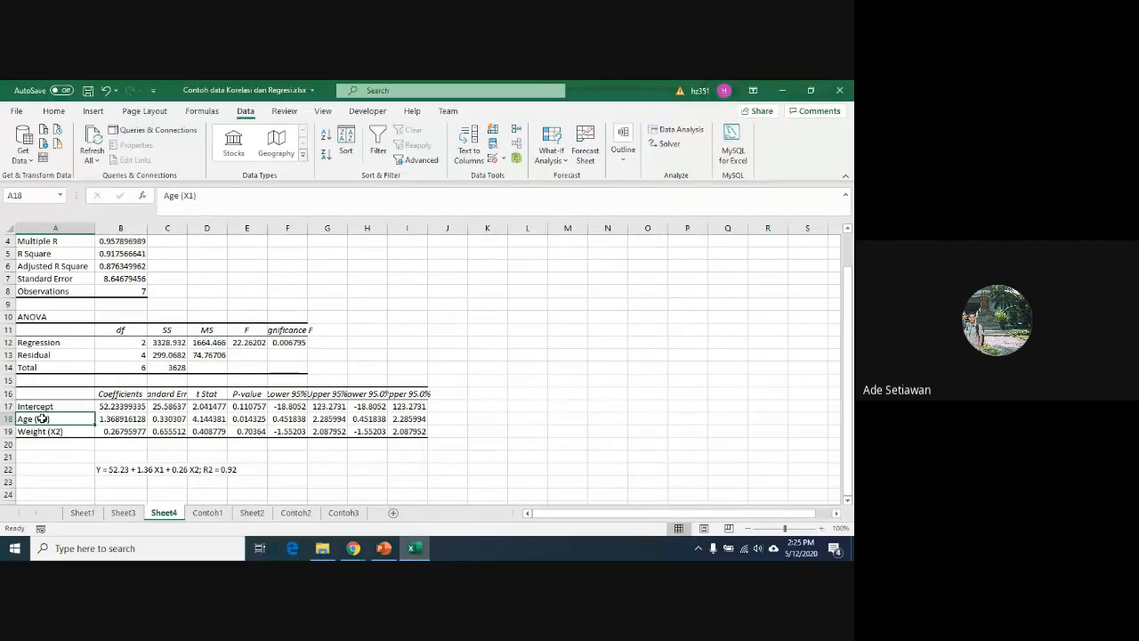
left_click(123, 512)
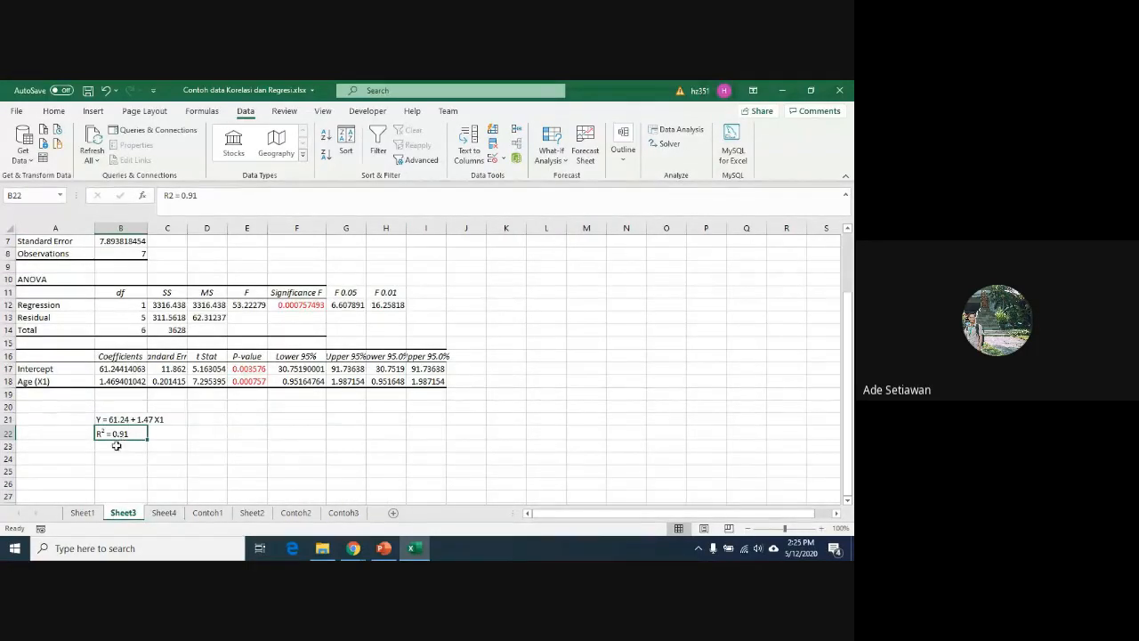
scroll(114, 449, "up", 1)
left_click(164, 514)
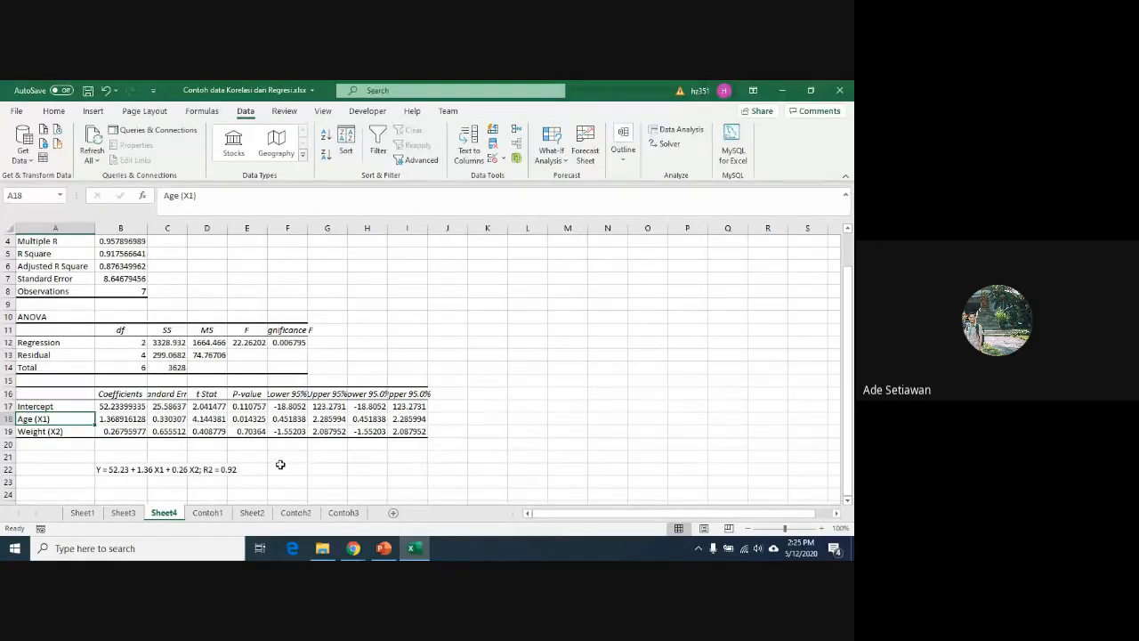
Step: Review the Weight (X2) and Age (X1) coefficient rows and the R Square value of the two-predictor output on Sheet4
left_click(7, 431)
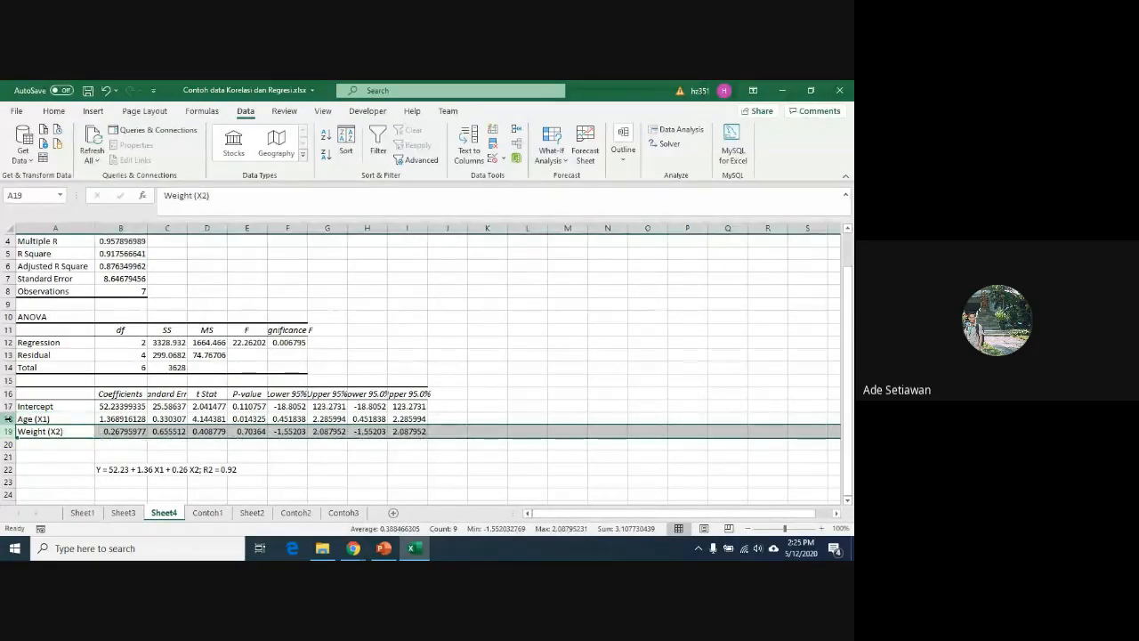
left_click(7, 418)
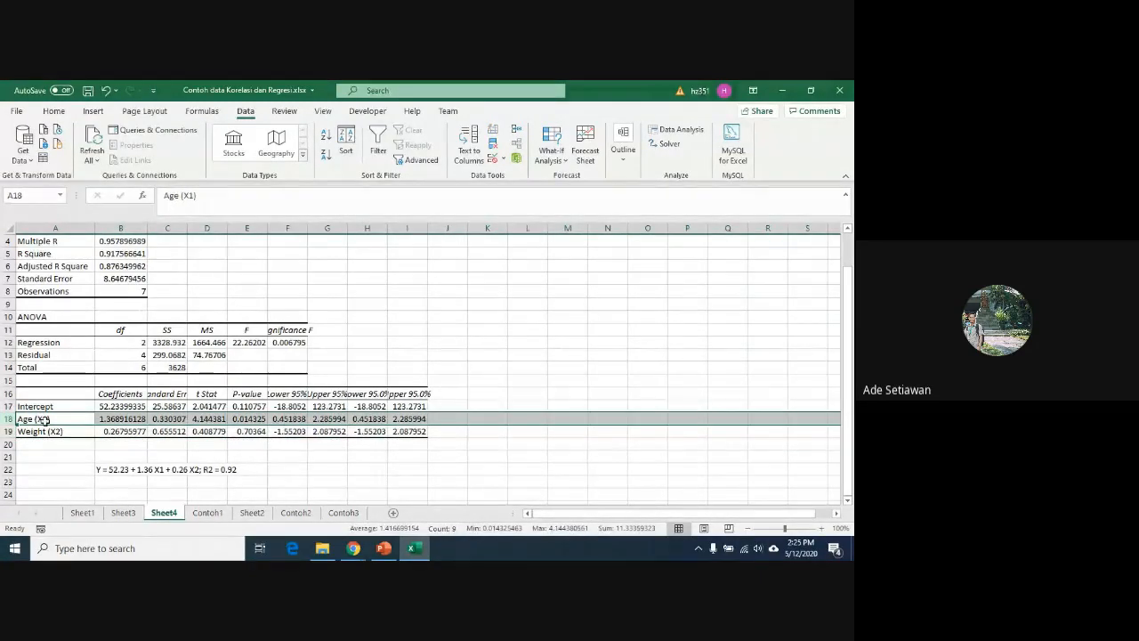
scroll(314, 359, "up", 1)
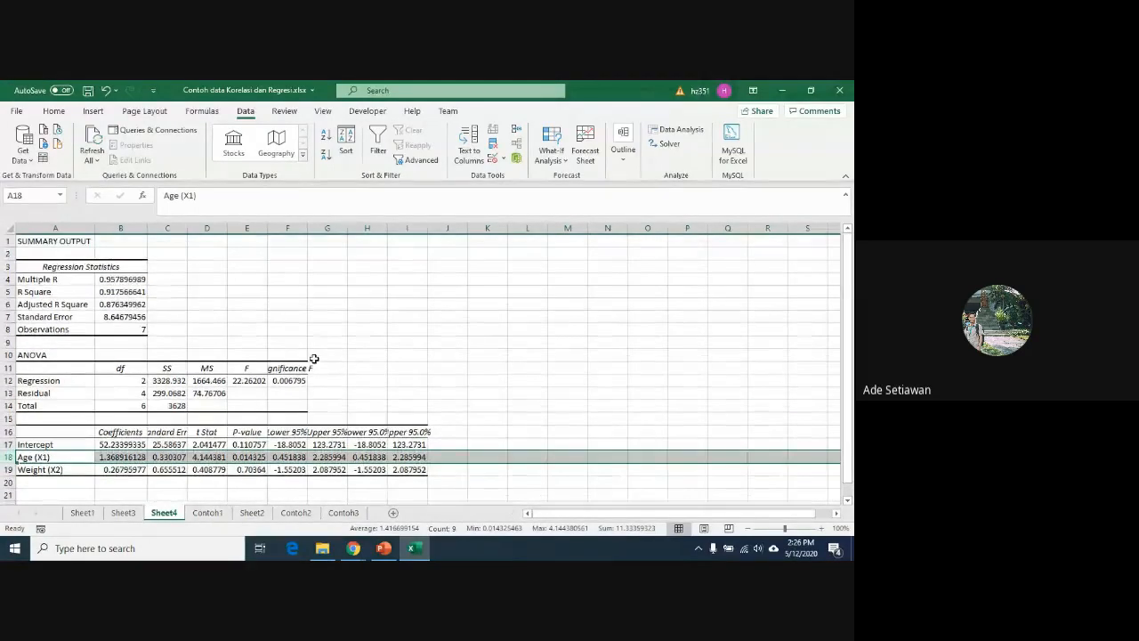
left_click(106, 291)
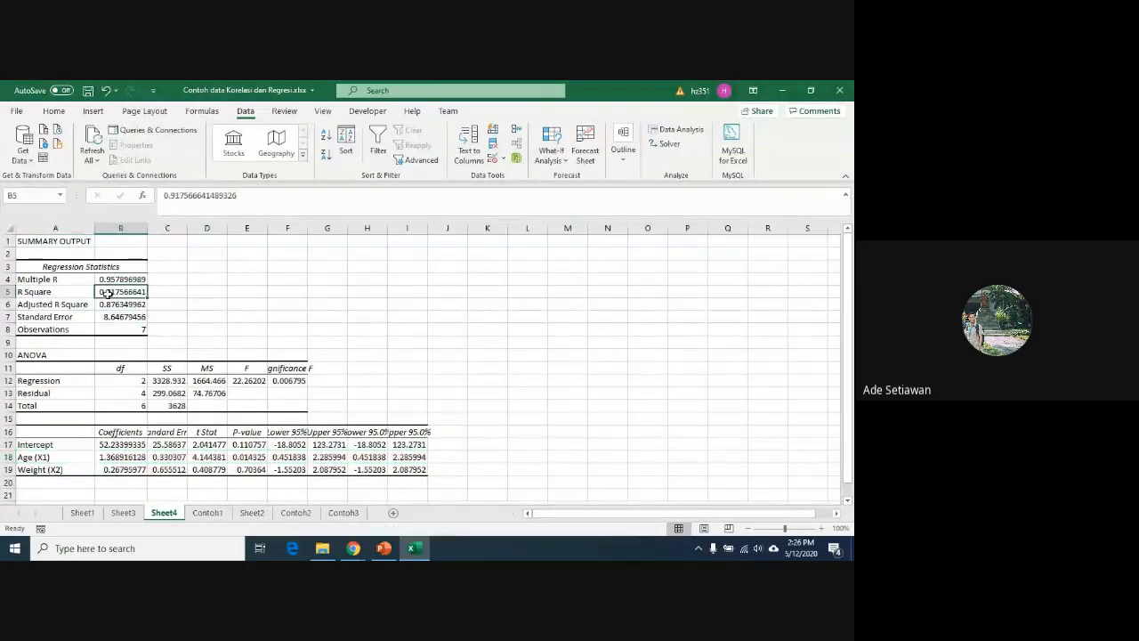
Step: Fit column F to its contents and colour the Significance F value in F12 red
double_click(307, 228)
left_click(286, 384)
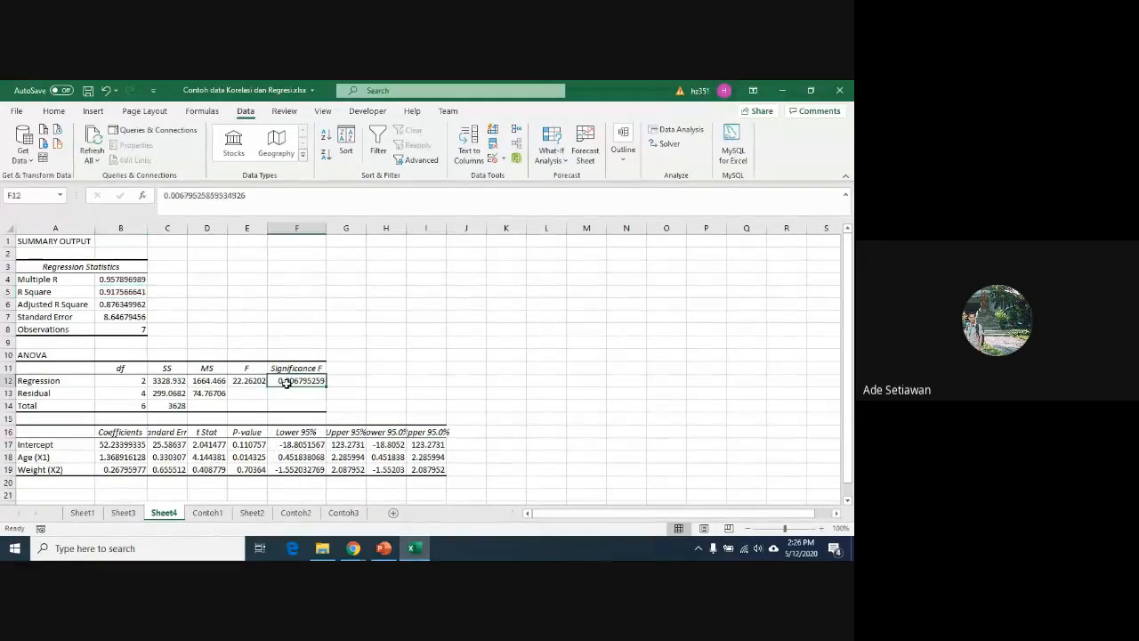
left_click(55, 111)
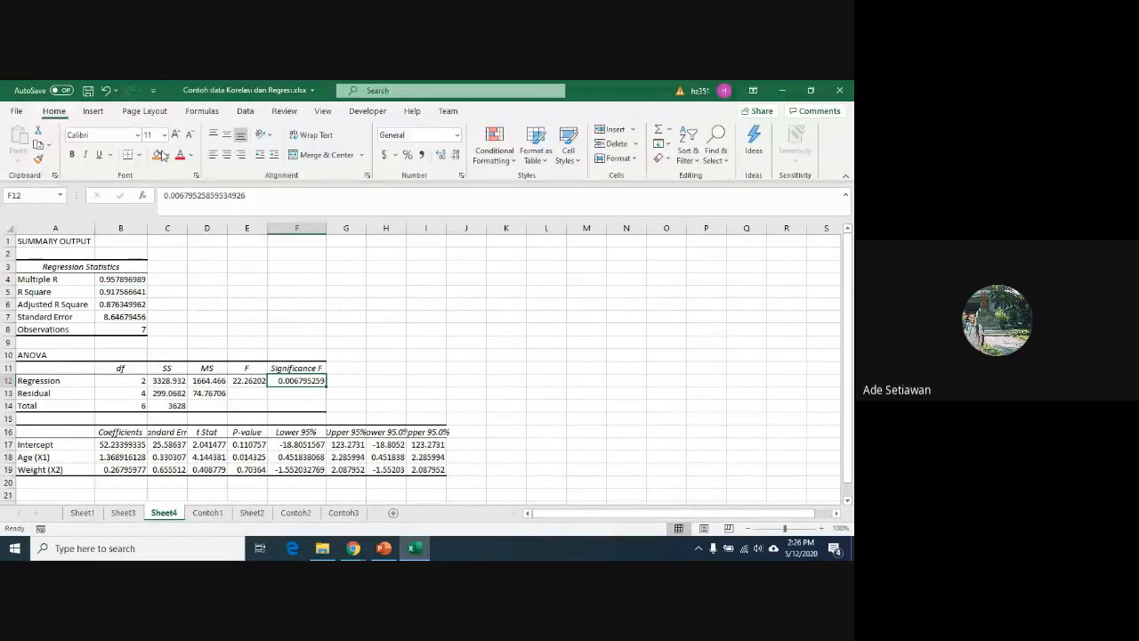
left_click(179, 154)
Step: Colour the P-value of the Age (X1) row in E18 red
scroll(71, 418, "down", 1)
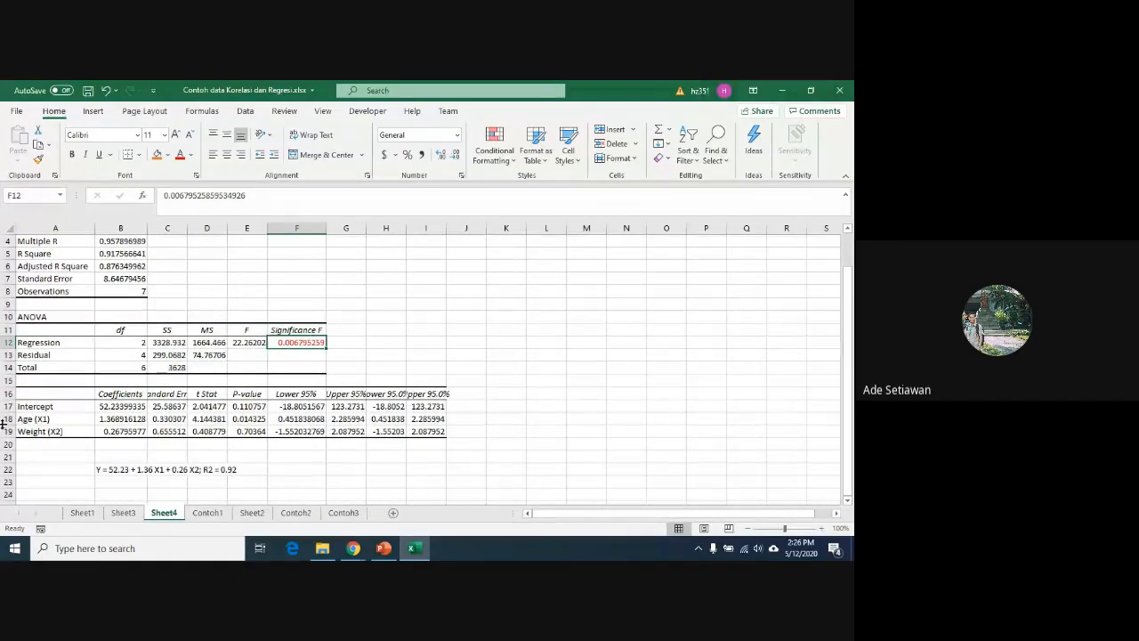
left_click(7, 418)
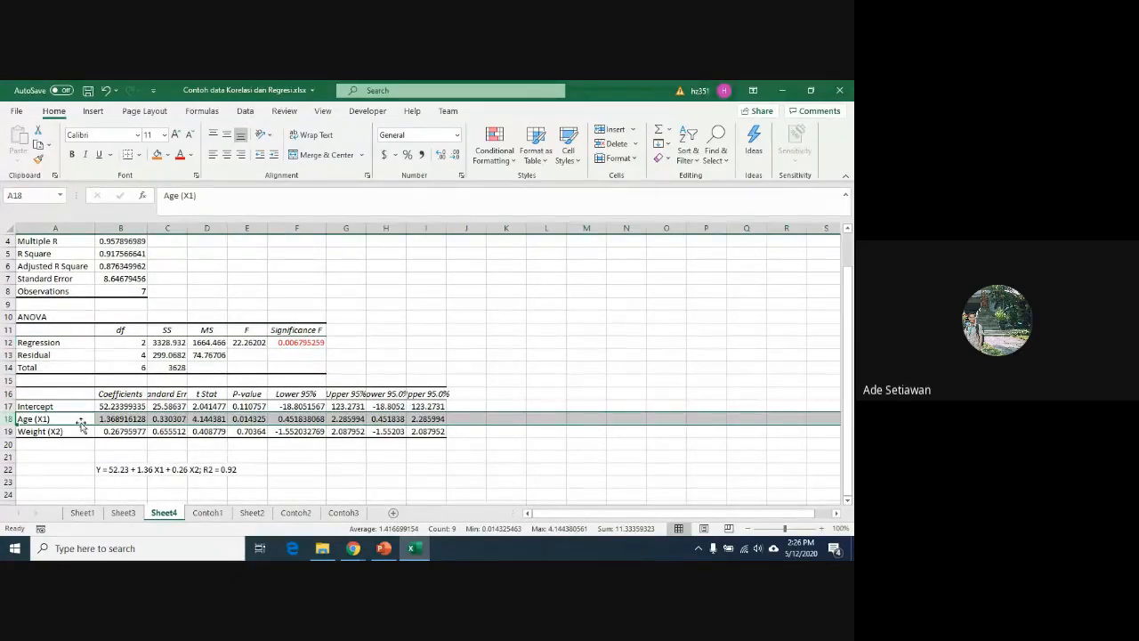
left_click(239, 418)
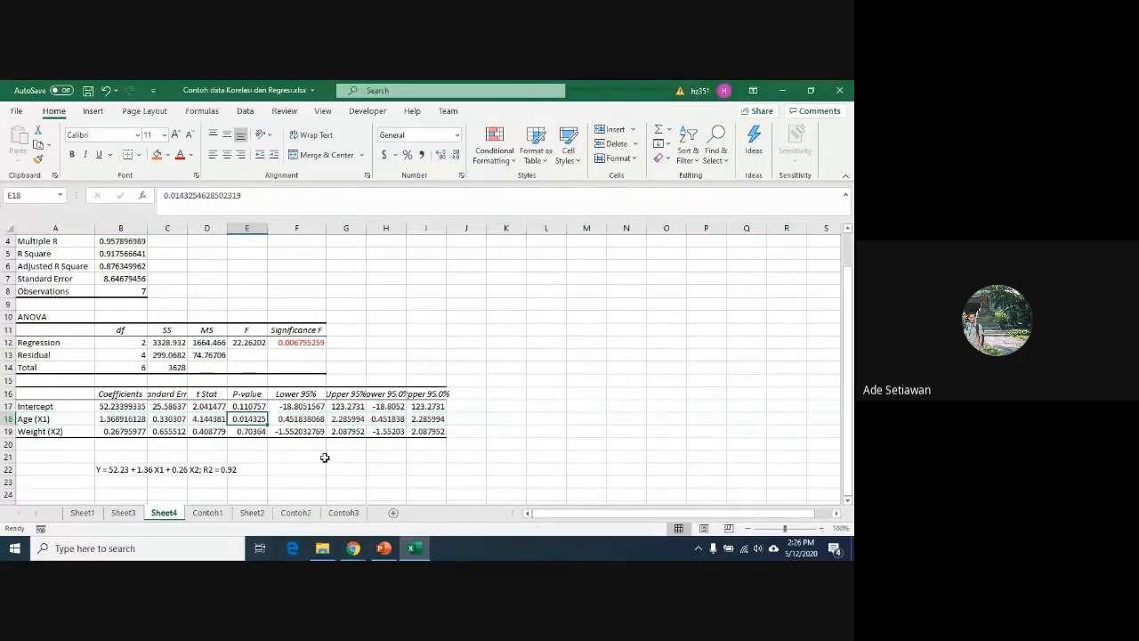
left_click(180, 156)
left_click(245, 432)
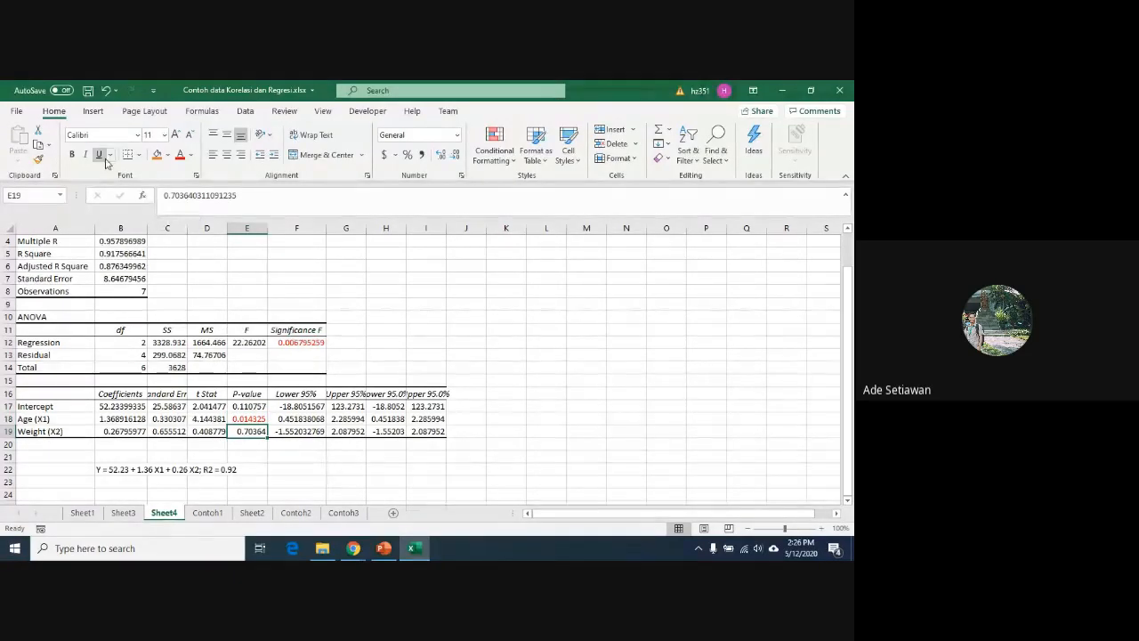
left_click(190, 155)
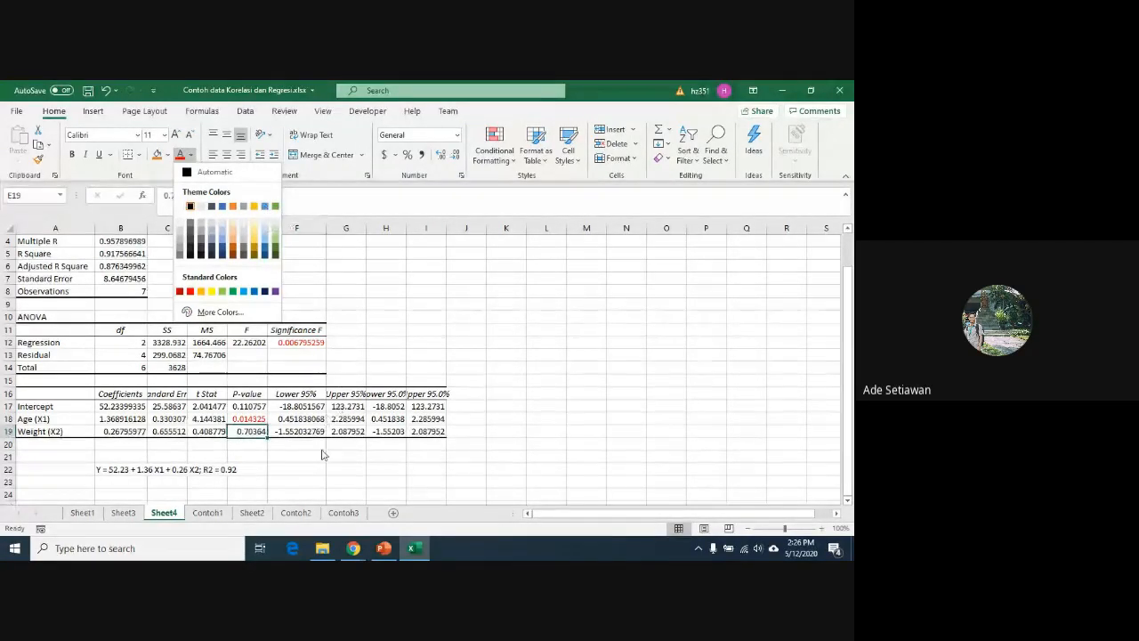
key("Escape")
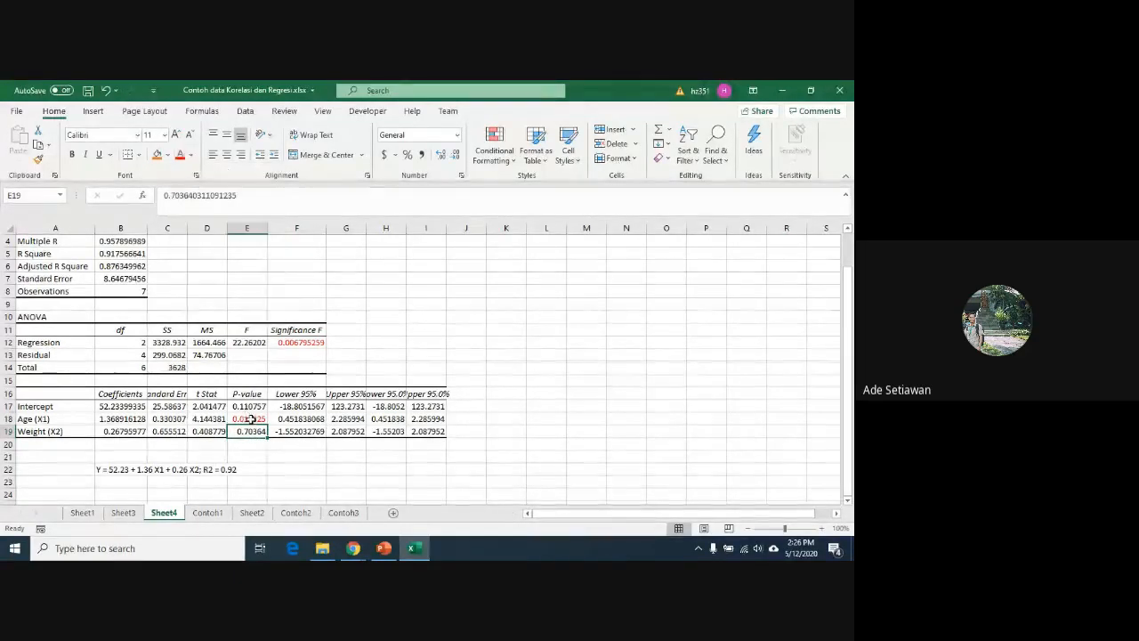
Step: Compare the P-values of Age (X1) and Weight (X2), and fill the whole Weight (X2) row 19 with orange
left_click(251, 419)
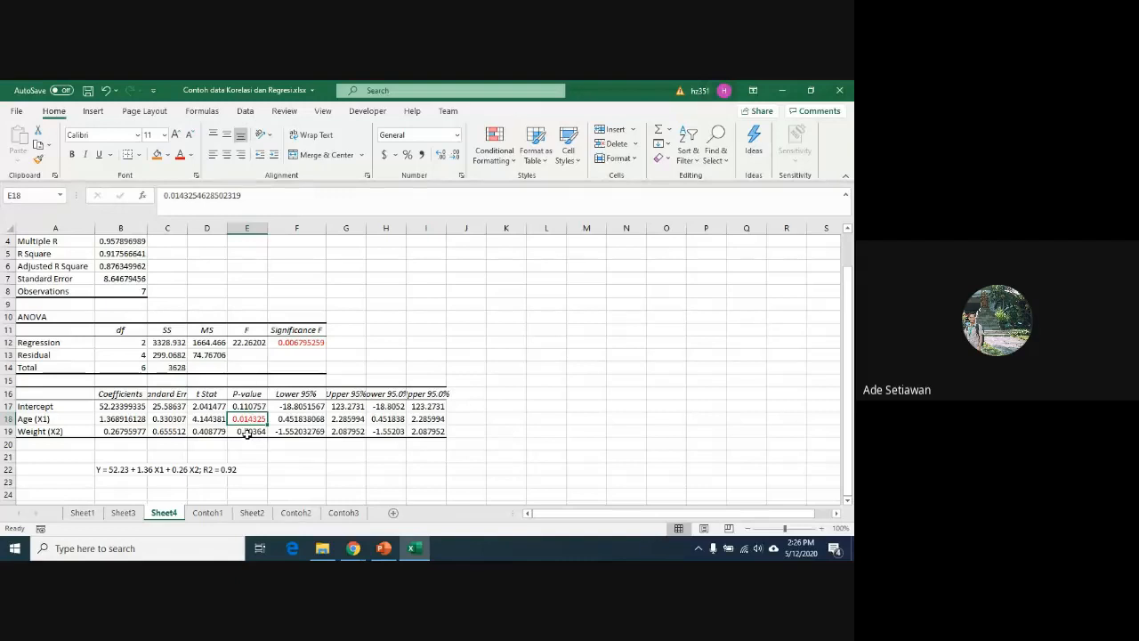
left_click(252, 433)
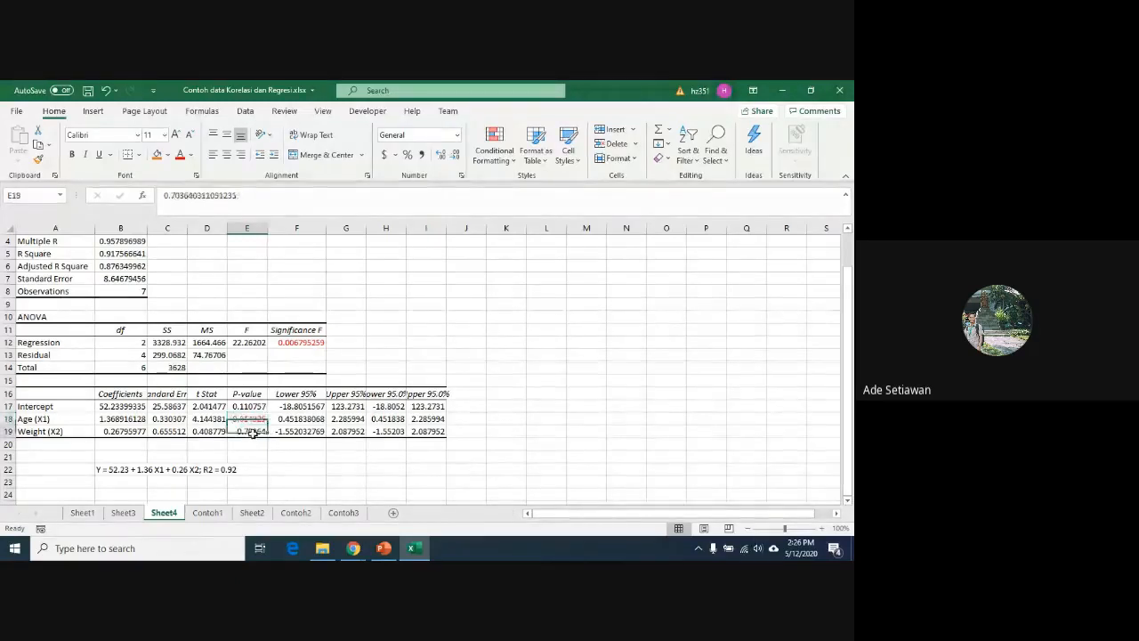
left_click(7, 431)
left_click(157, 154)
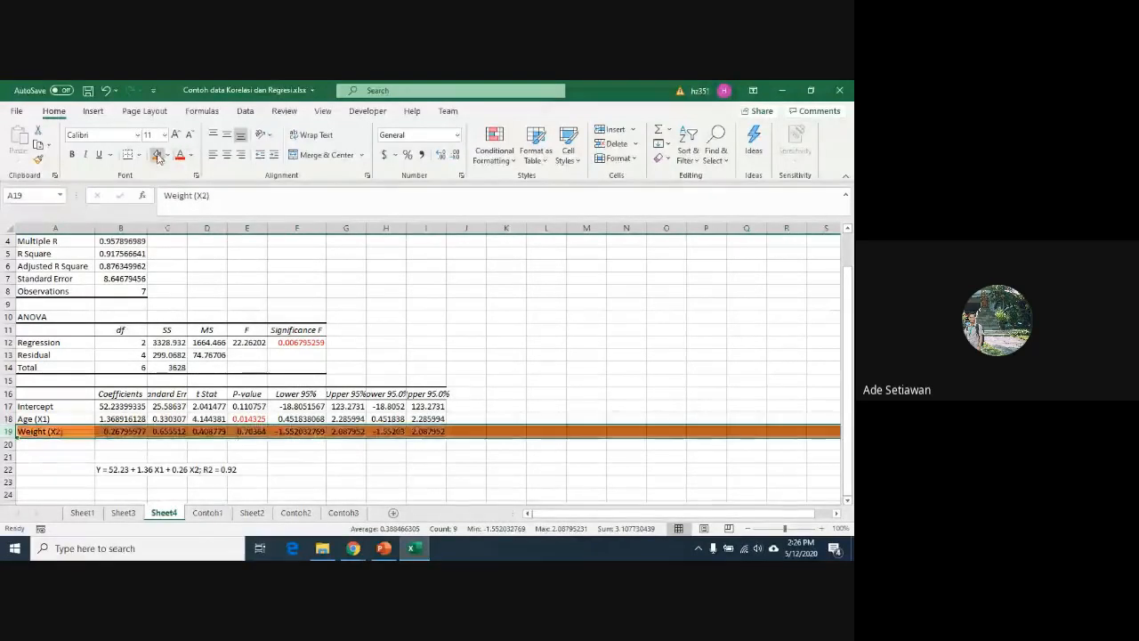
left_click(381, 455)
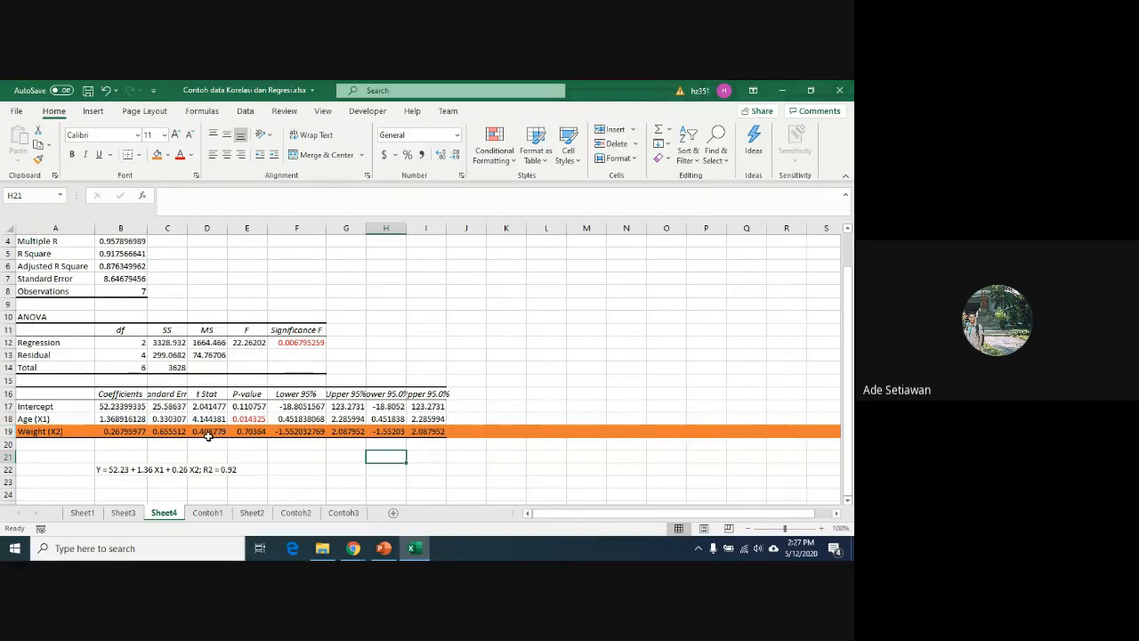
Step: Compare the age-only equation on Sheet3 with the Age (X1) row on Sheet4, and fit column B of Sheet4 to its contents
left_click(122, 513)
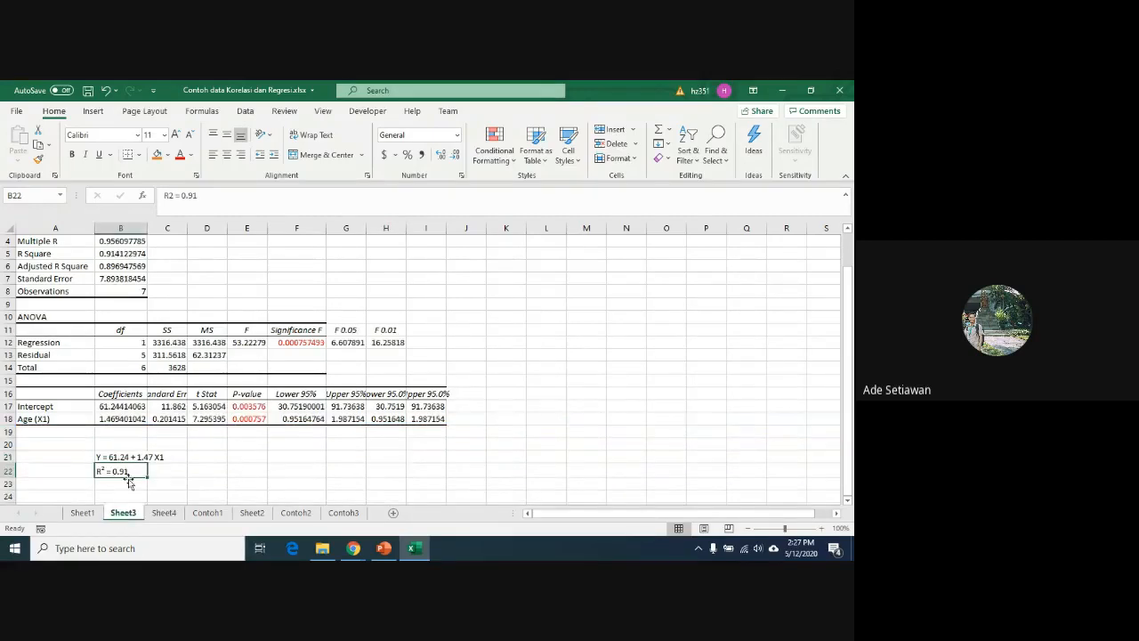
left_click(100, 456)
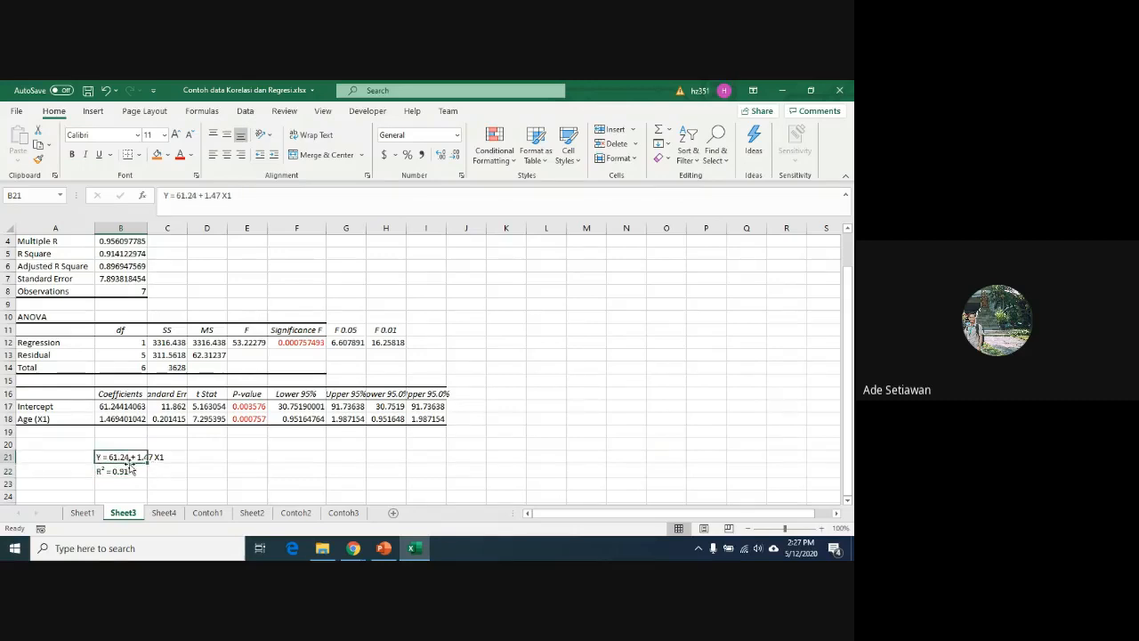
left_click(220, 468)
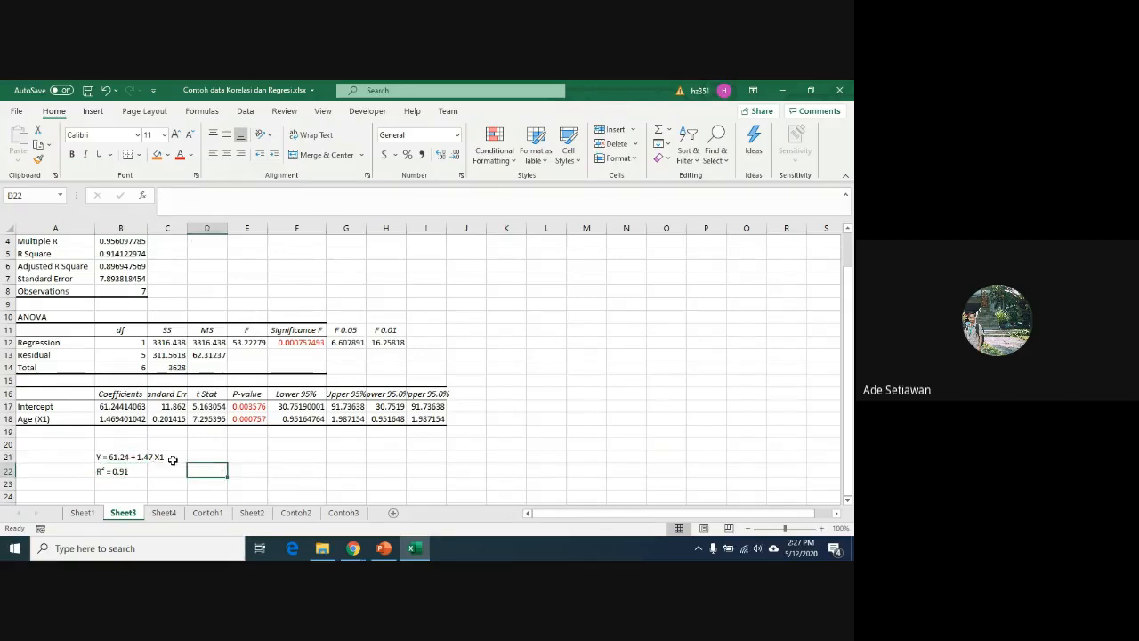
left_click(164, 514)
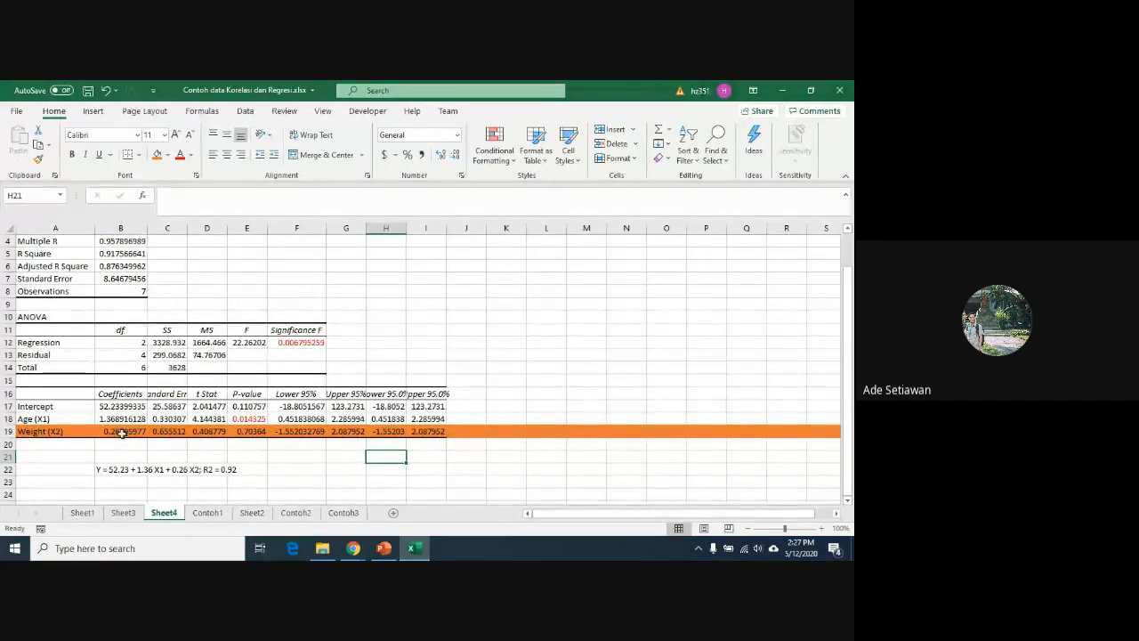
left_click(9, 418)
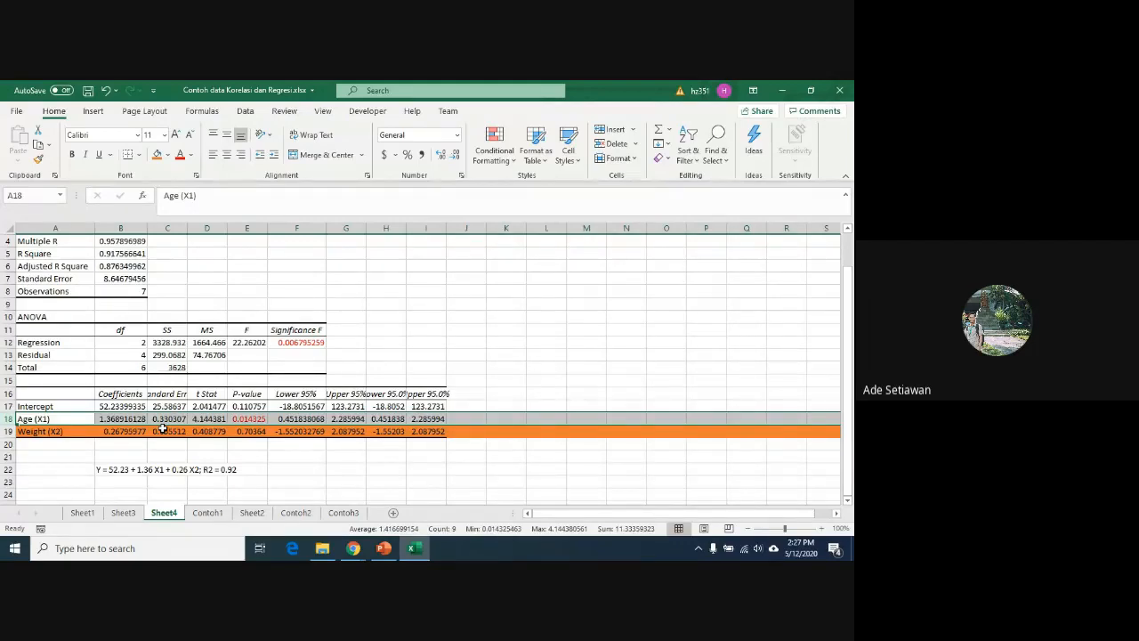
scroll(178, 414, "up", 1)
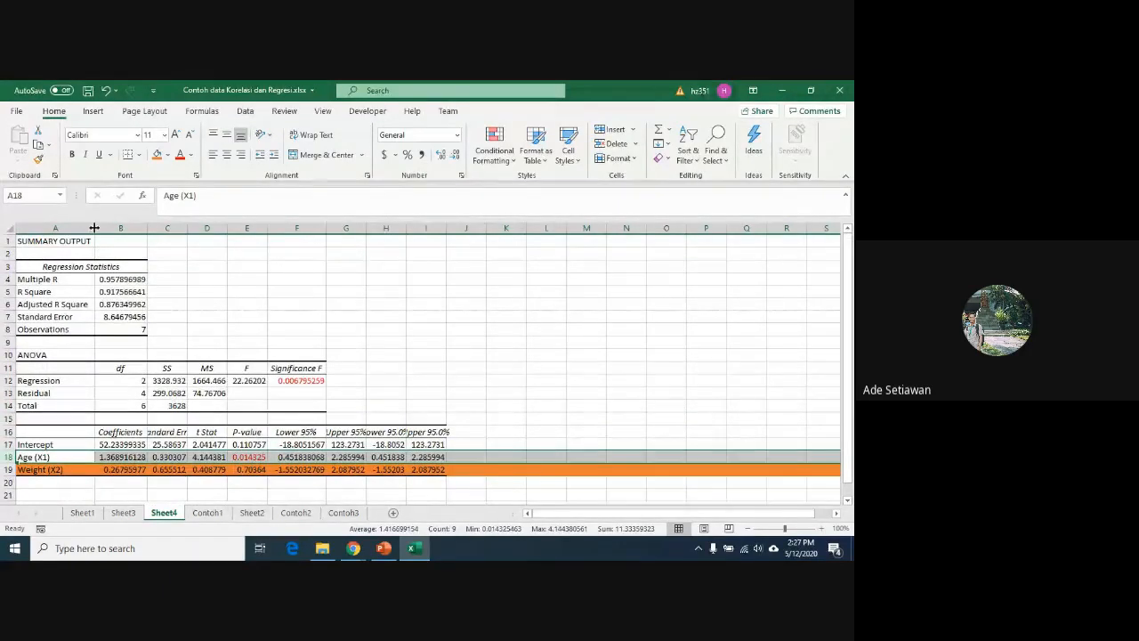
double_click(150, 228)
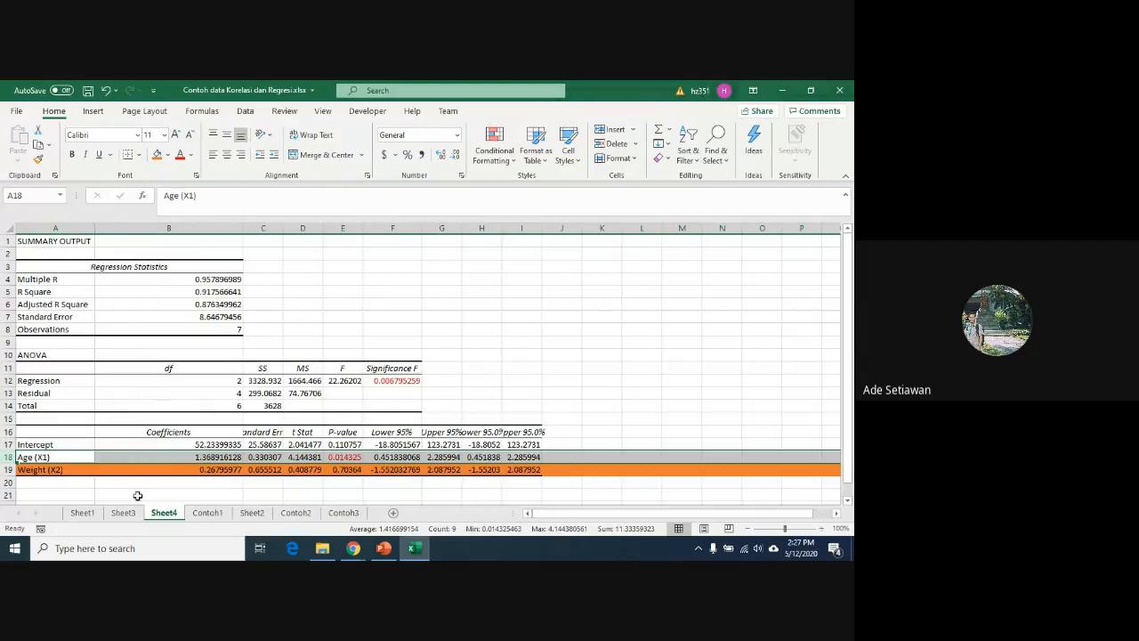
Step: Return to the Contoh1 sheet and examine the Age (X1) data in B1:B8 alongside the Systolic Pressure (Y) data in D1:D8
left_click(89, 513)
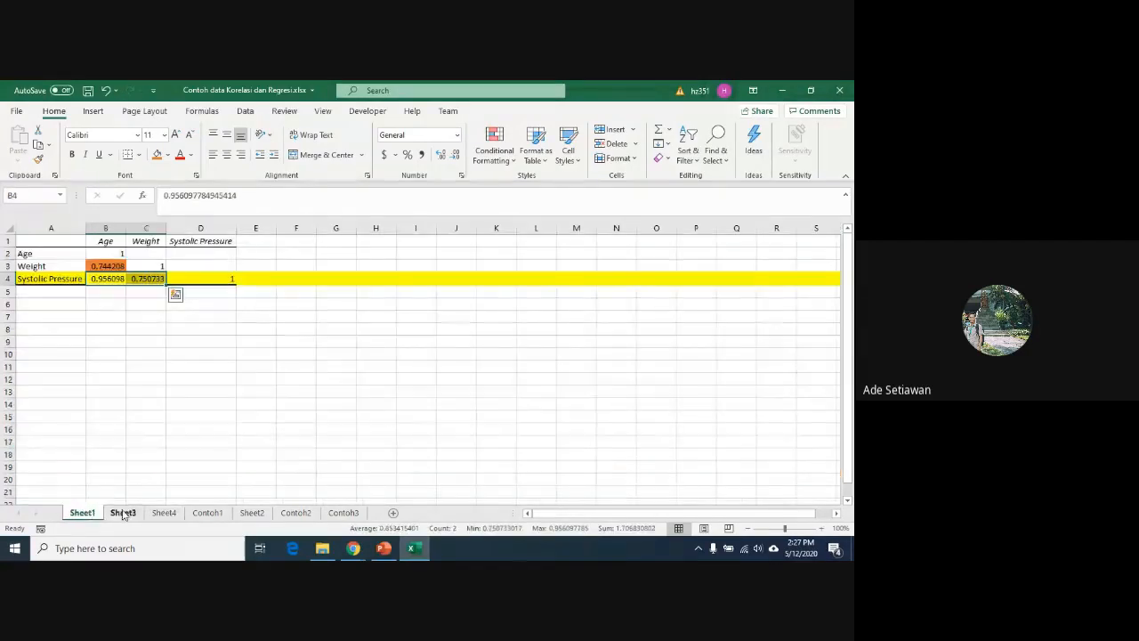
left_click(122, 513)
left_click(207, 513)
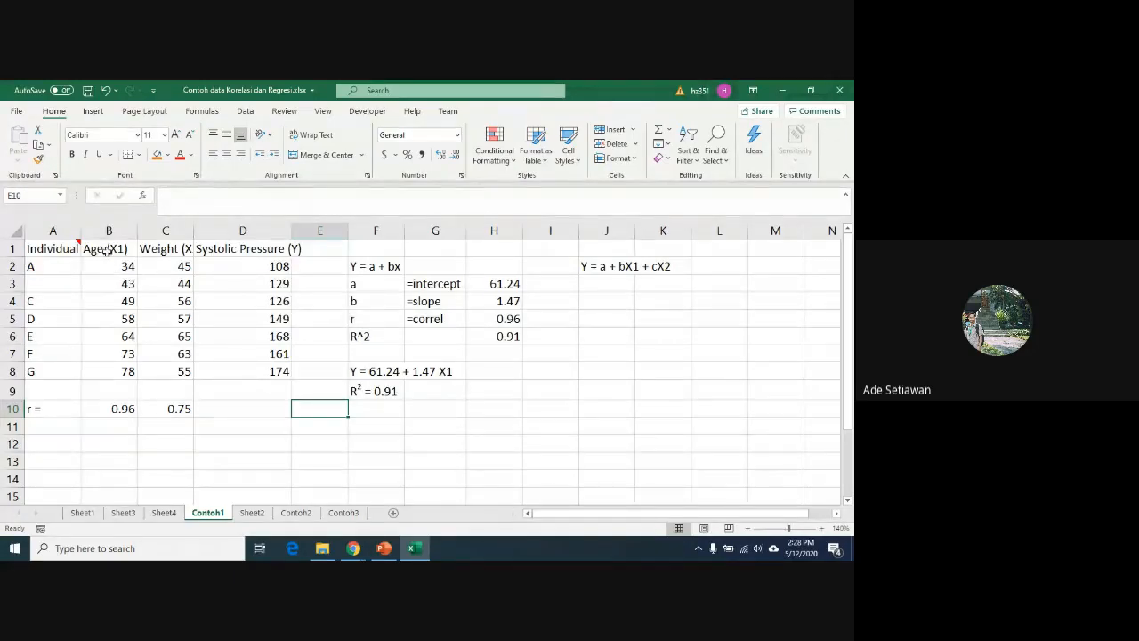
left_click_drag(256, 248, 255, 368)
left_click_drag(123, 257, 123, 370)
left_click_drag(249, 248, 255, 369)
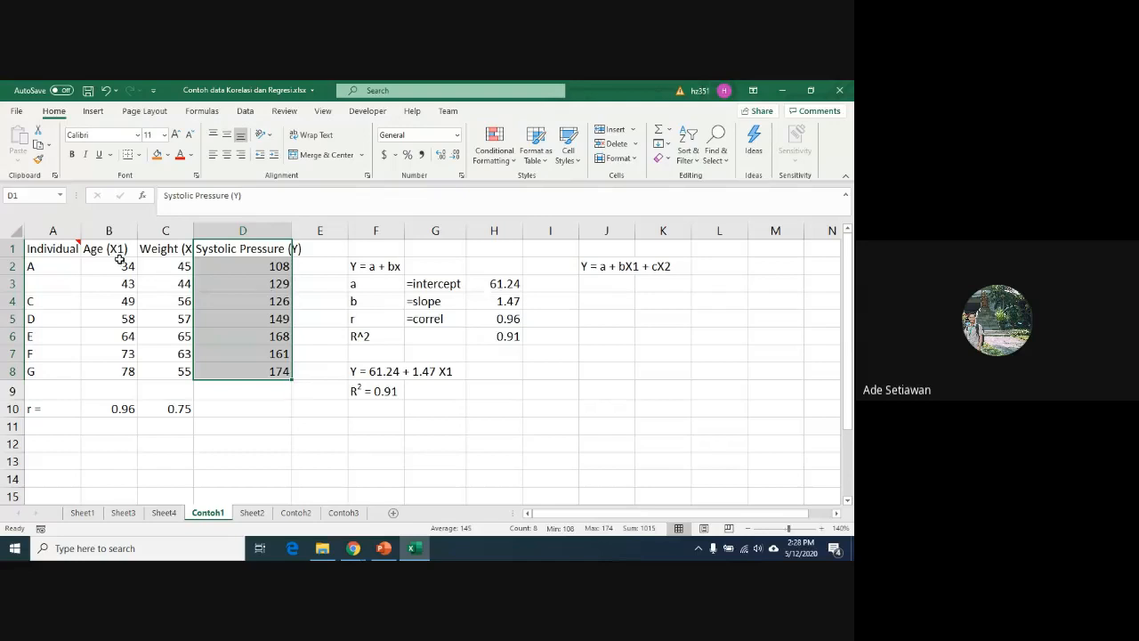
left_click_drag(103, 247, 111, 371)
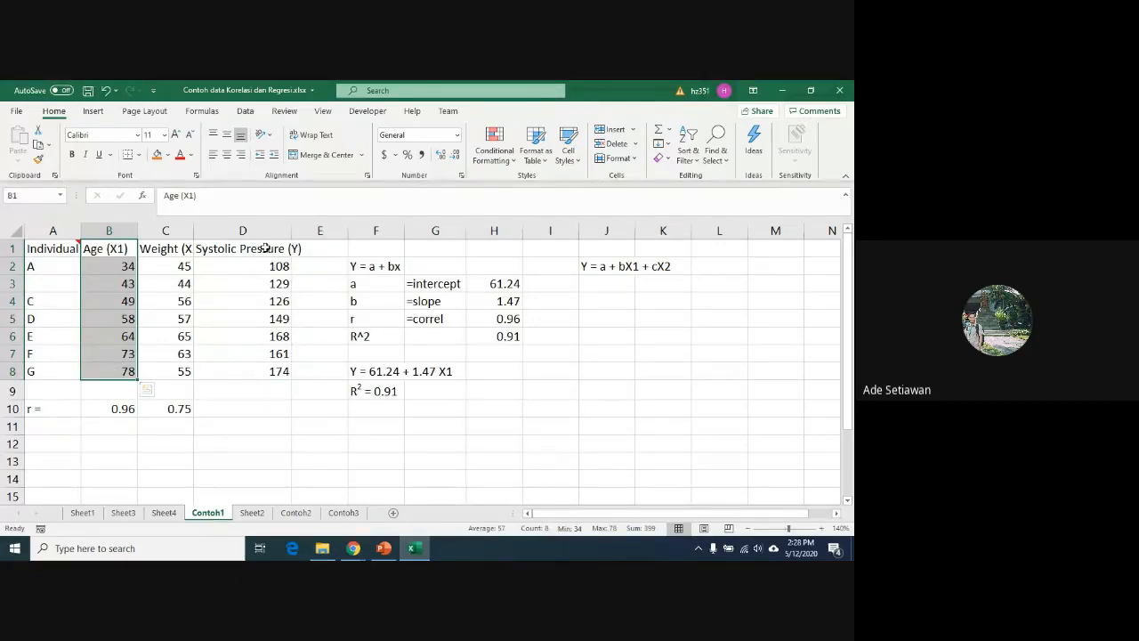
left_click_drag(264, 248, 260, 370, "ctrl")
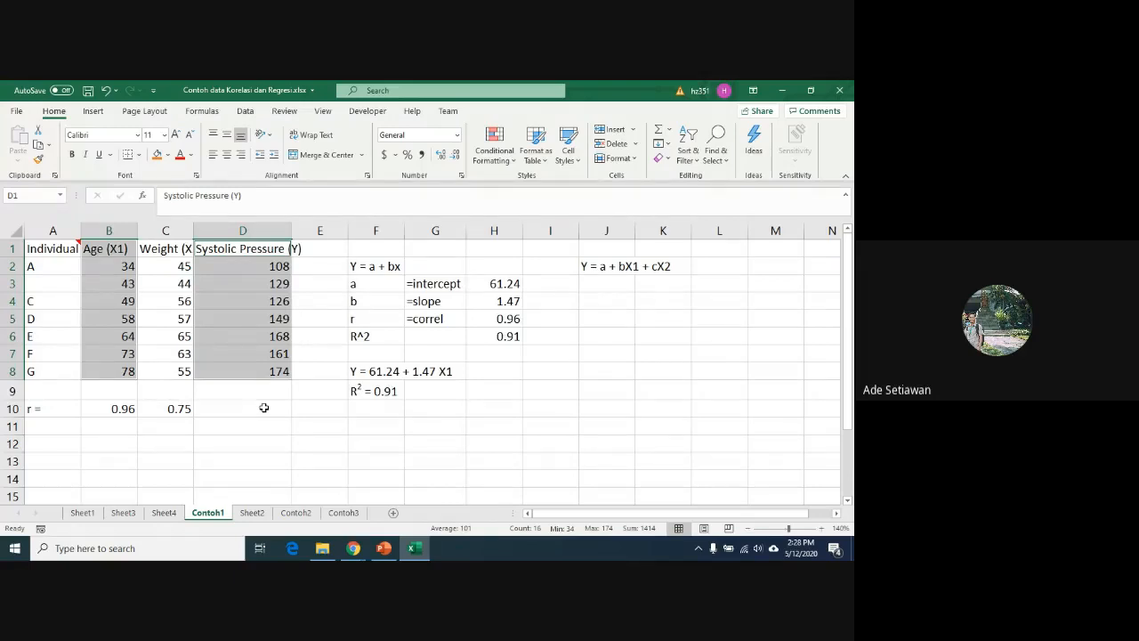
left_click(264, 408)
Step: Move the Age (X1) column to sit directly before the Systolic Pressure (Y) column, after the Weight column
left_click_drag(114, 247, 121, 370)
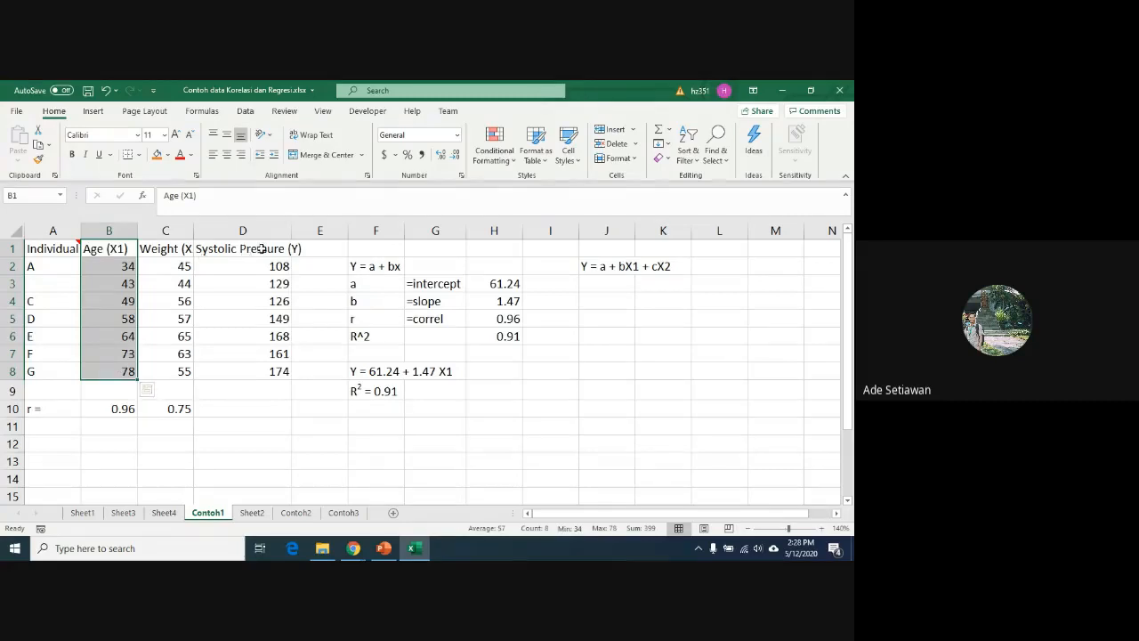
right_click(124, 231)
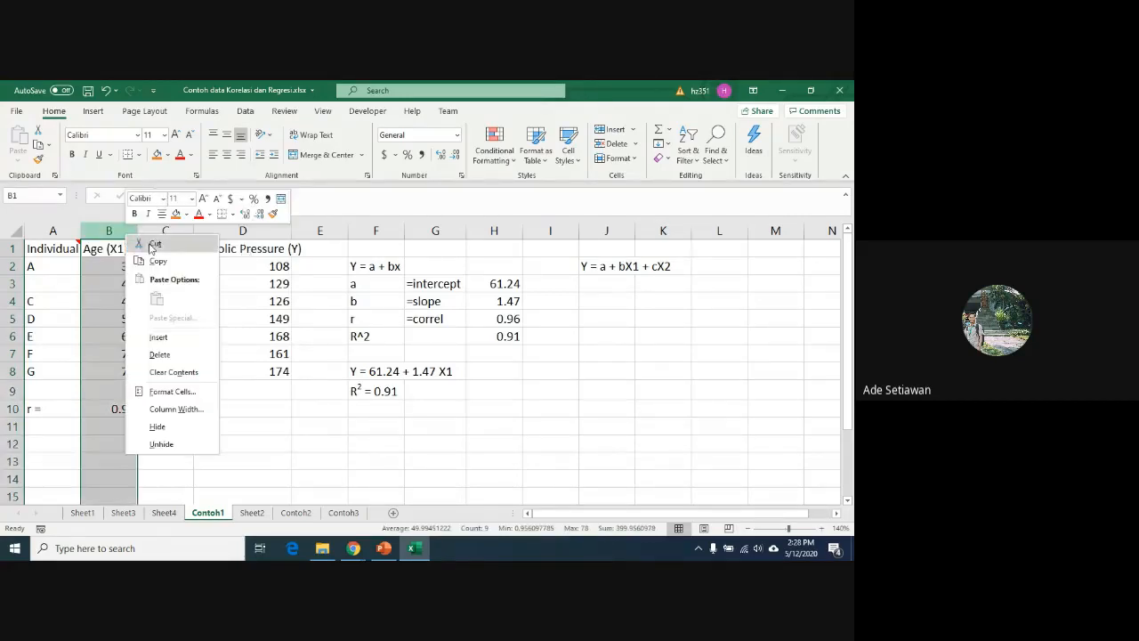
left_click(151, 249)
right_click(216, 232)
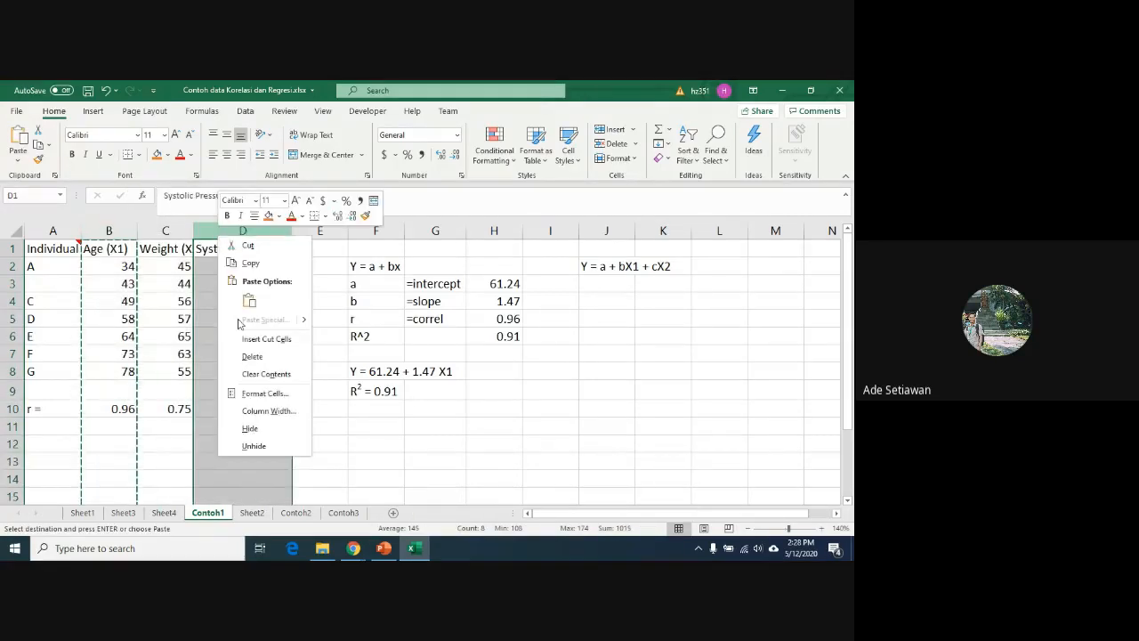
left_click(244, 339)
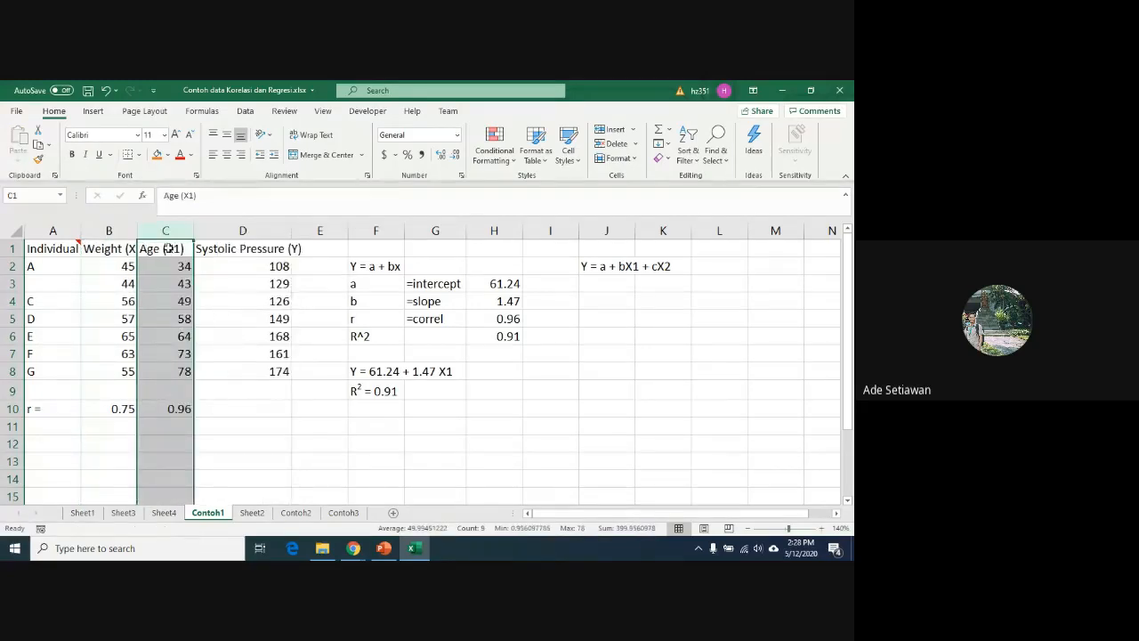
left_click_drag(168, 249, 236, 383)
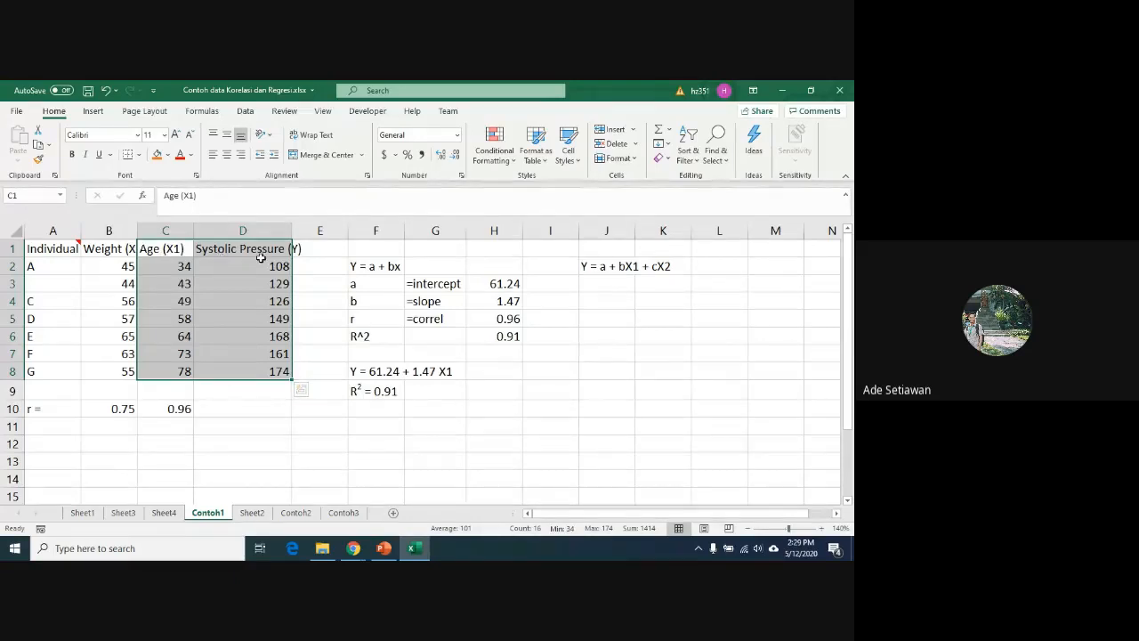
left_click(93, 111)
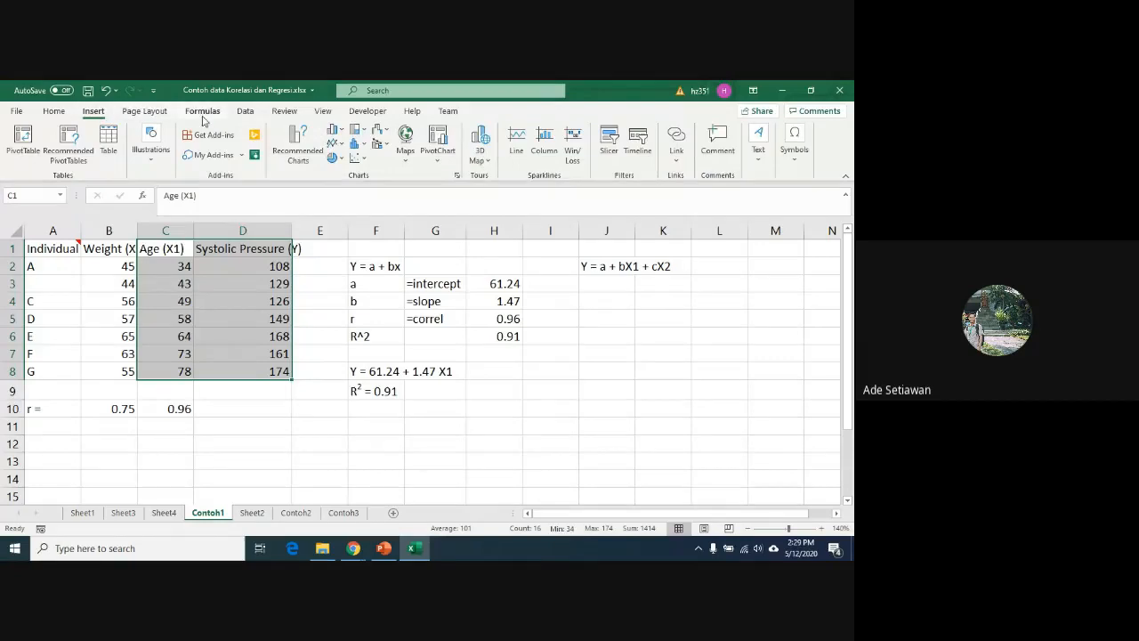
left_click(365, 162)
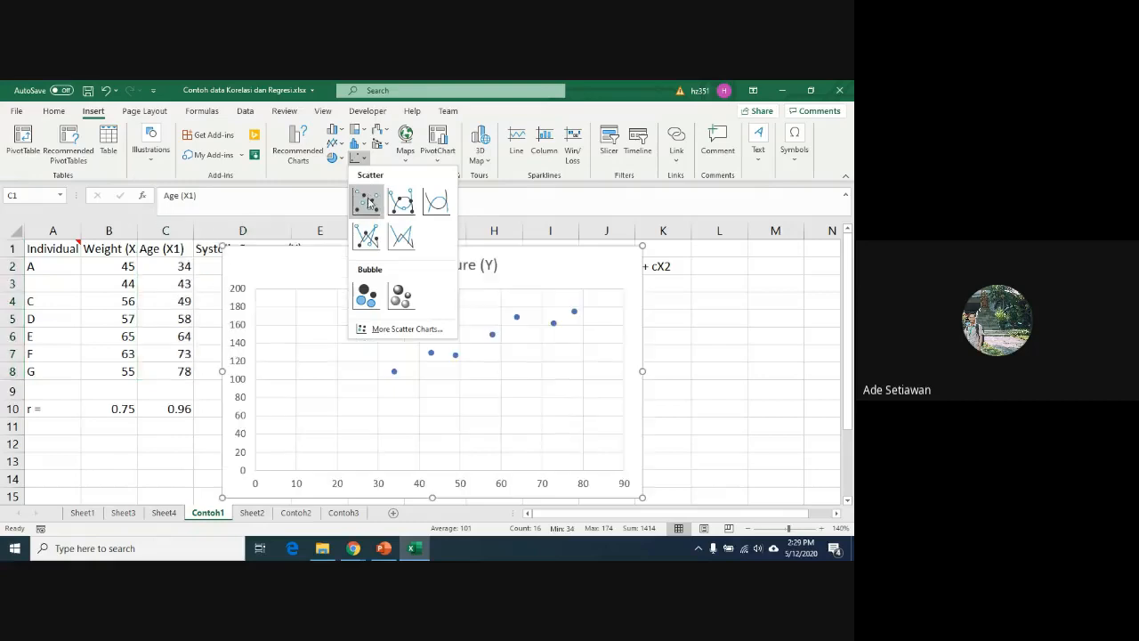
left_click(370, 203)
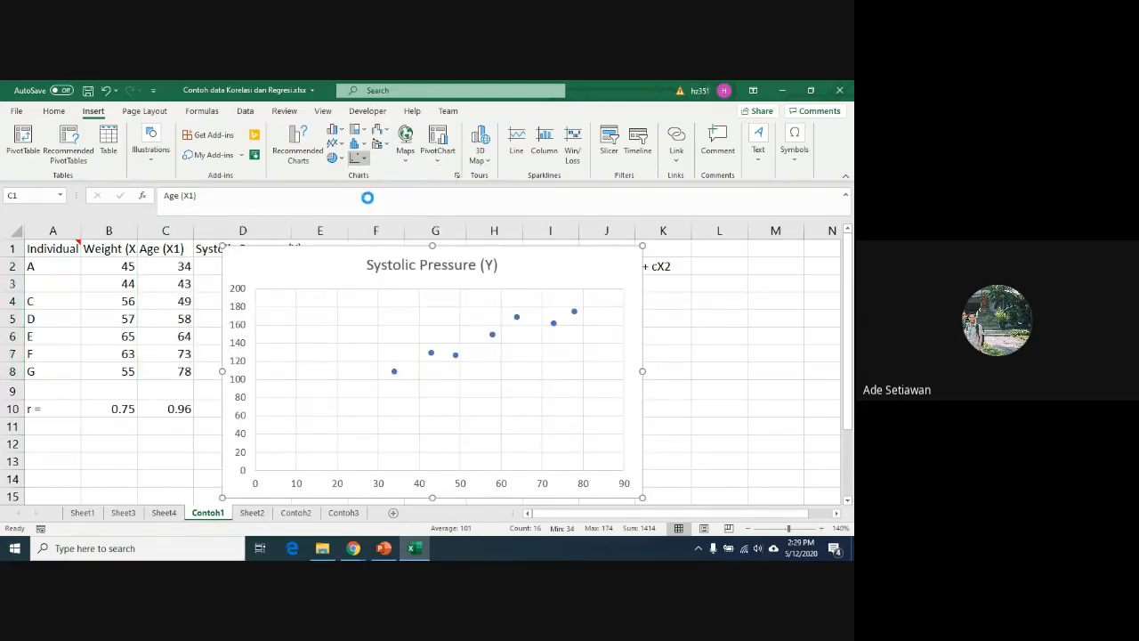
left_click_drag(582, 260, 702, 258)
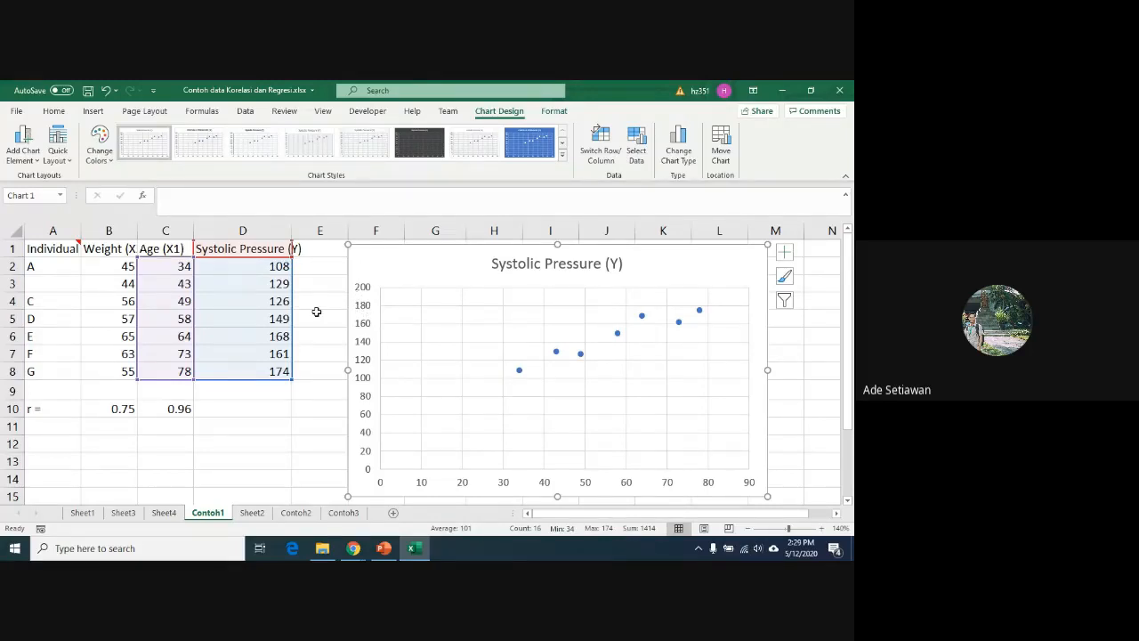
key("ctrl+z")
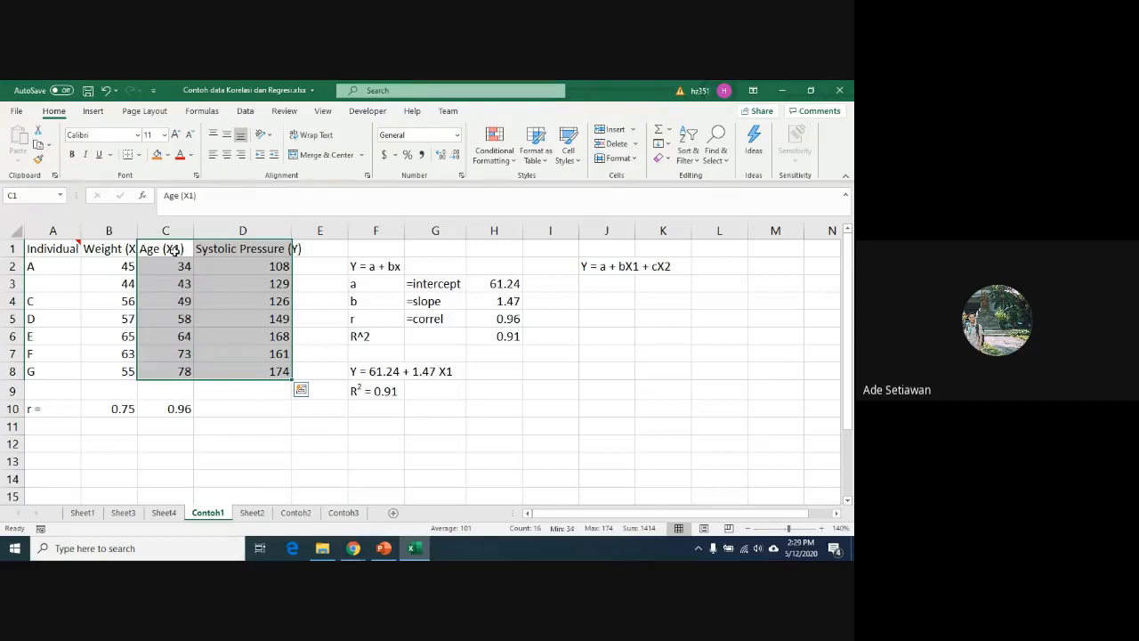
left_click(224, 280)
Step: Insert a markers-only scatter chart from the Age (X1) and Systolic Pressure (Y) data in C1:D8
left_click_drag(169, 249, 238, 370)
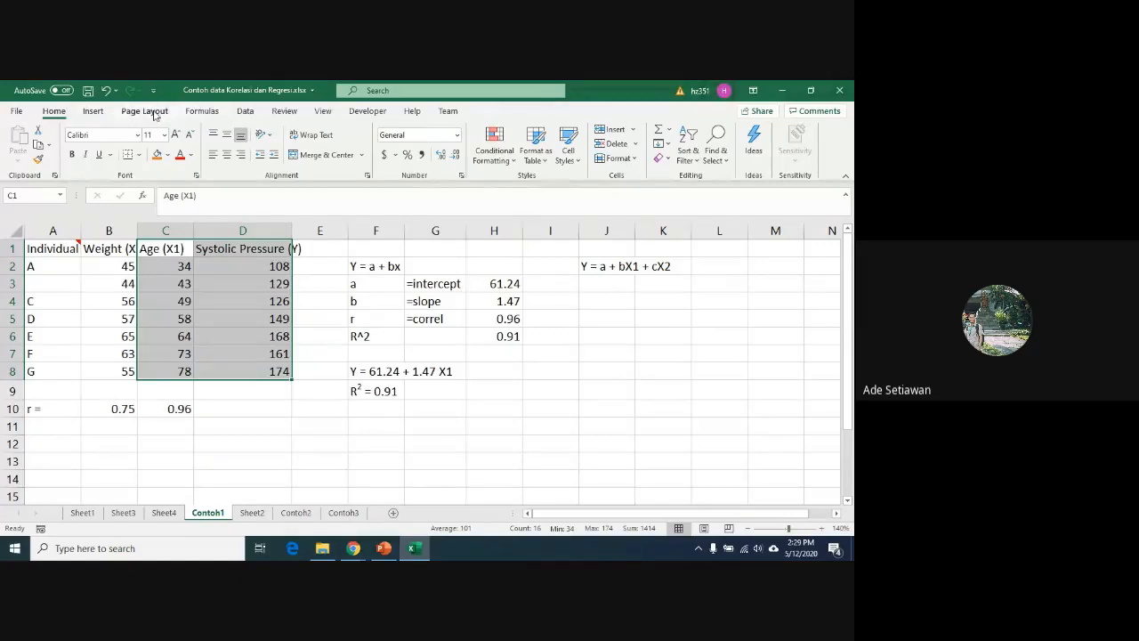
left_click(92, 111)
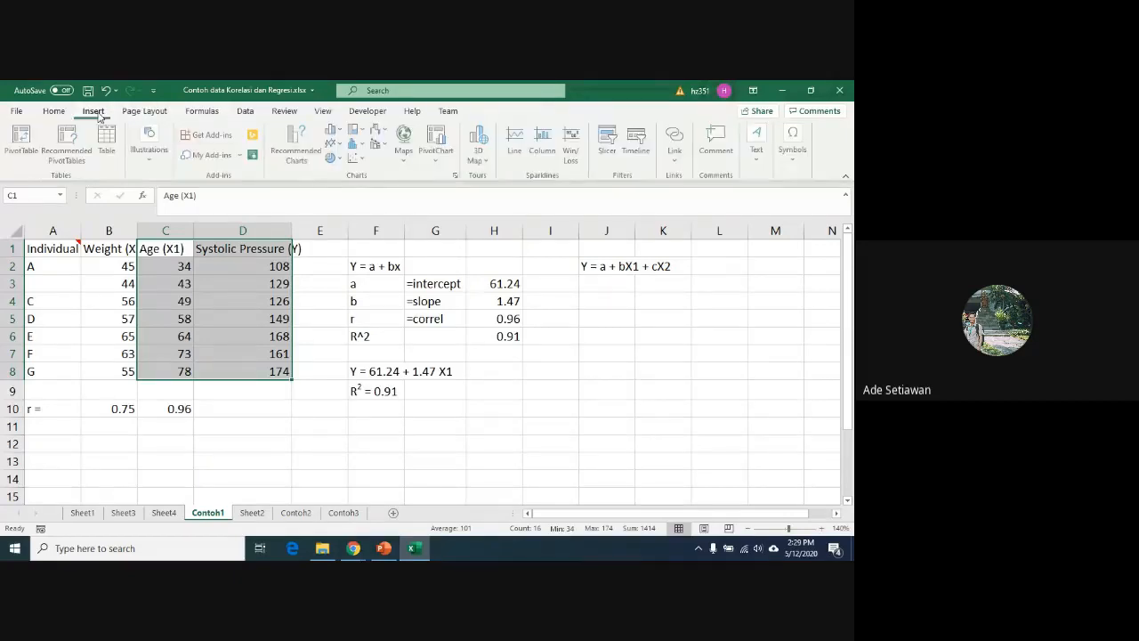
left_click(354, 160)
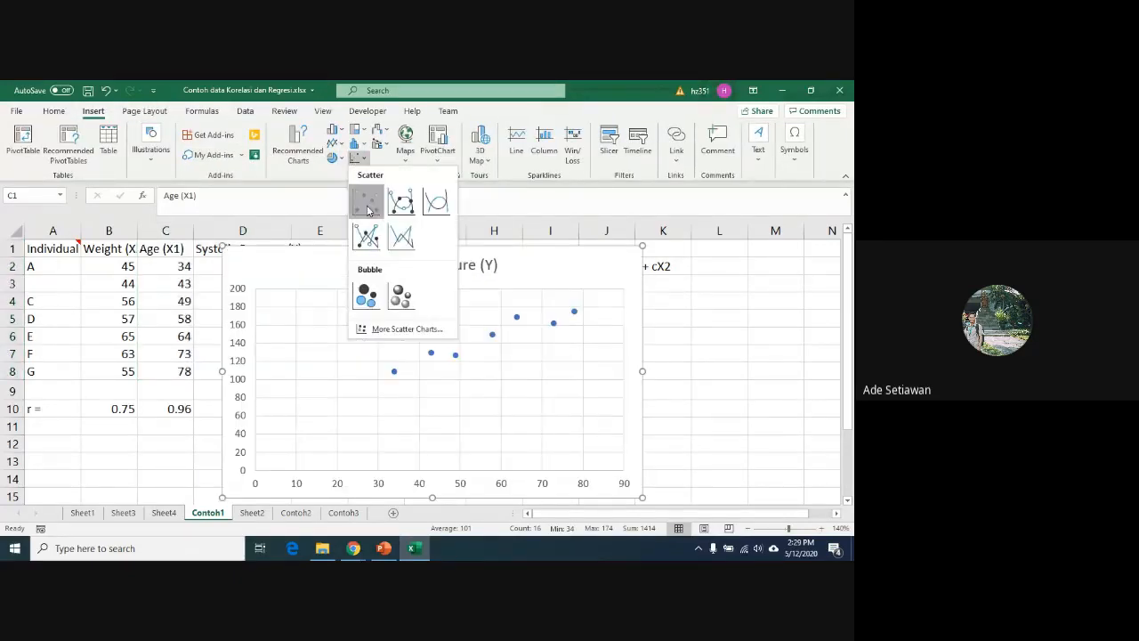
left_click(367, 201)
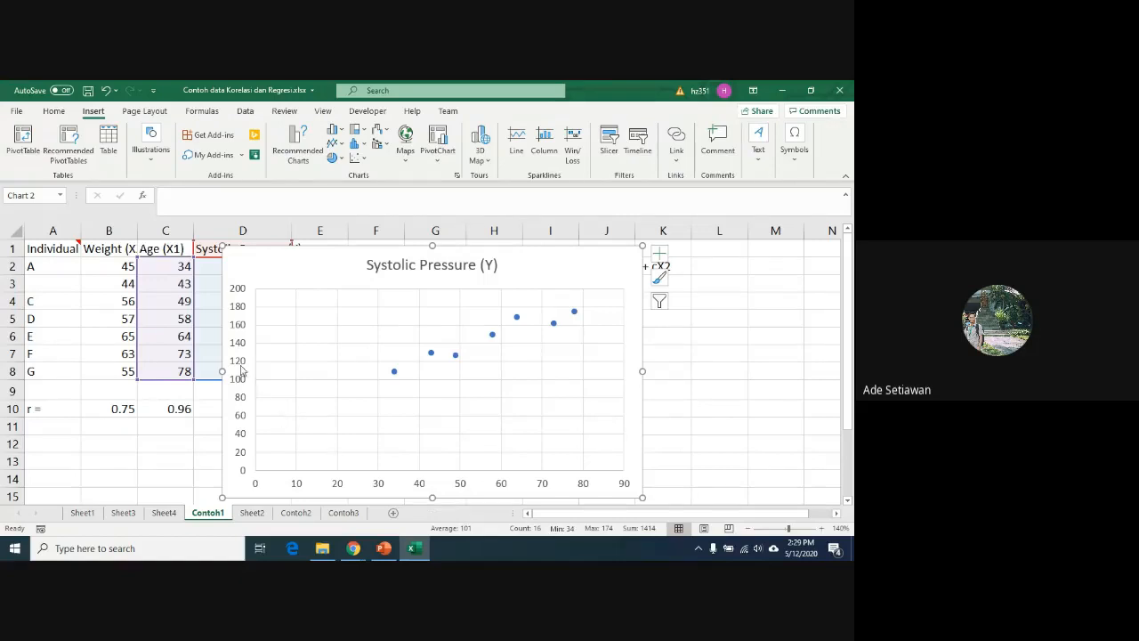
Step: Apply the first quick layout to the scatter chart, adding axis titles and a legend
left_click(294, 256)
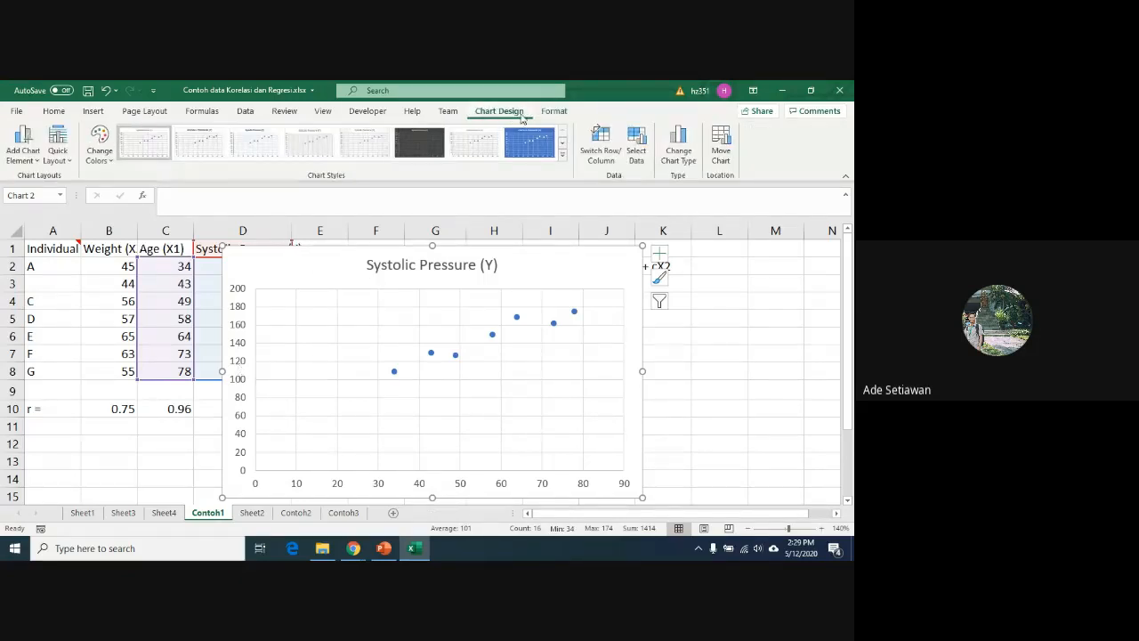
left_click(554, 111)
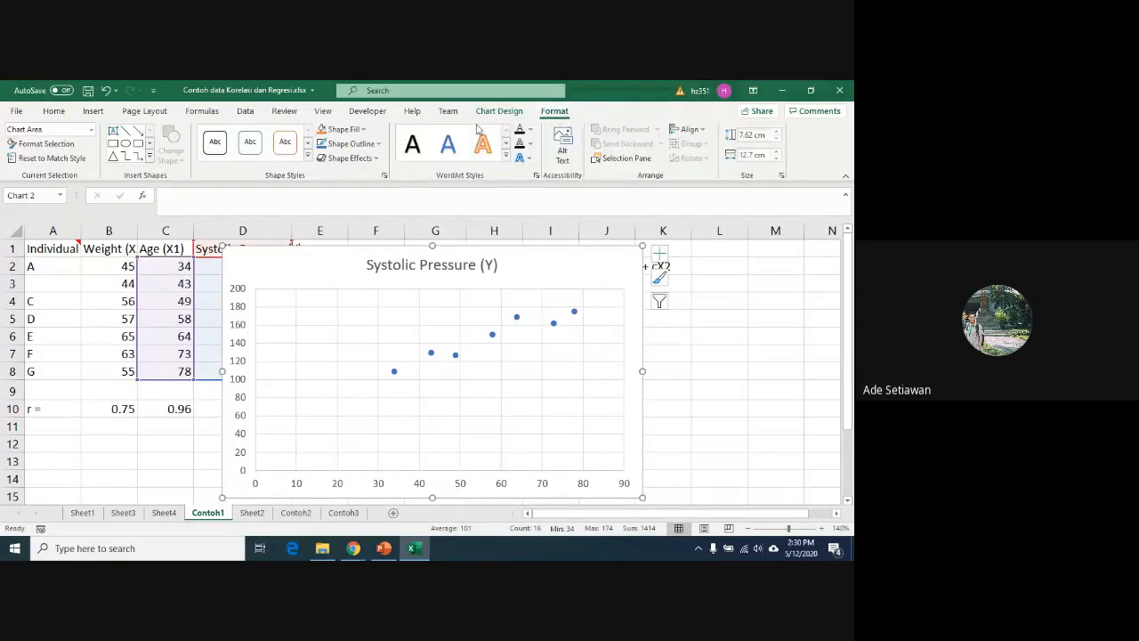
left_click(503, 111)
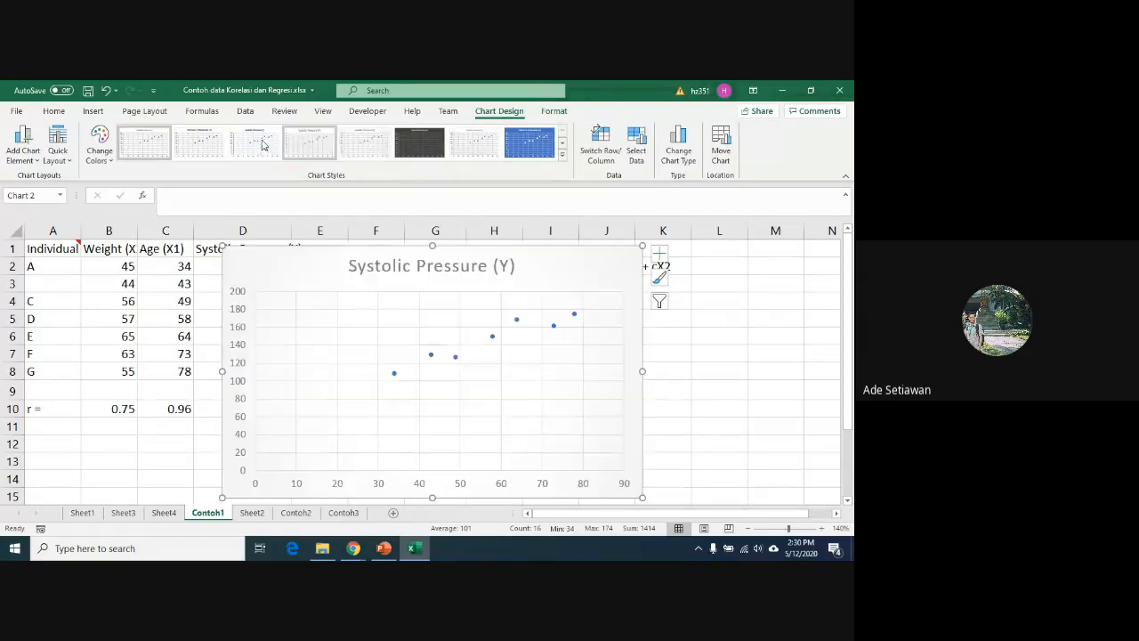
left_click(58, 160)
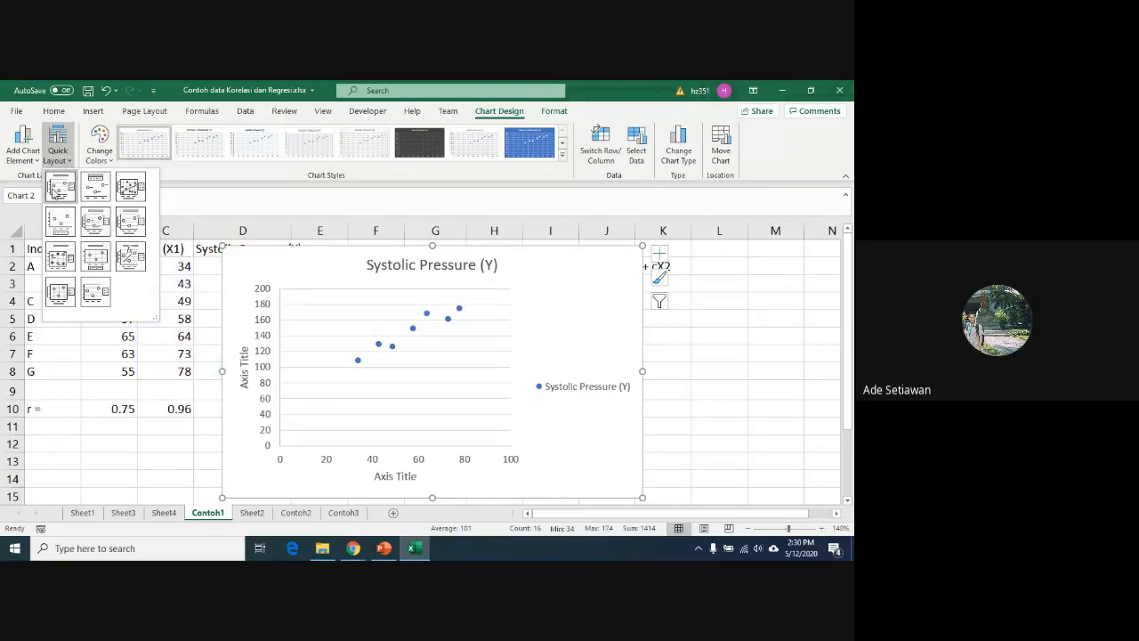
left_click(55, 188)
Step: Title the chart's vertical axis SP and its horizontal axis Age, and move the chart clear of the Systolic Pressure (Y) column
left_click(244, 373)
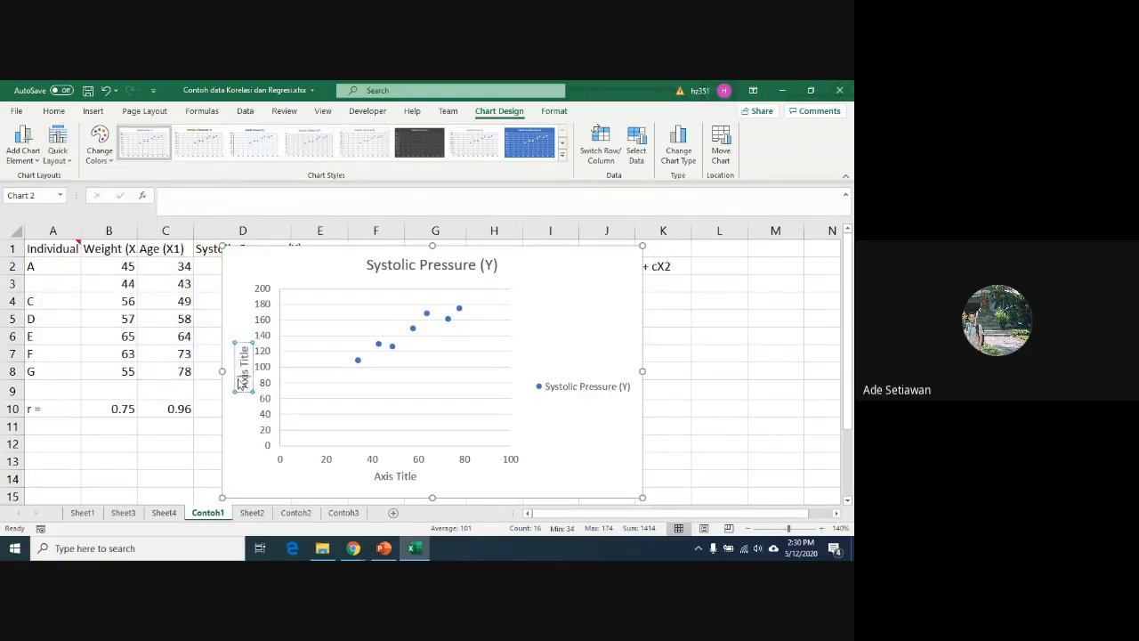
triple_click(240, 382)
type("SP")
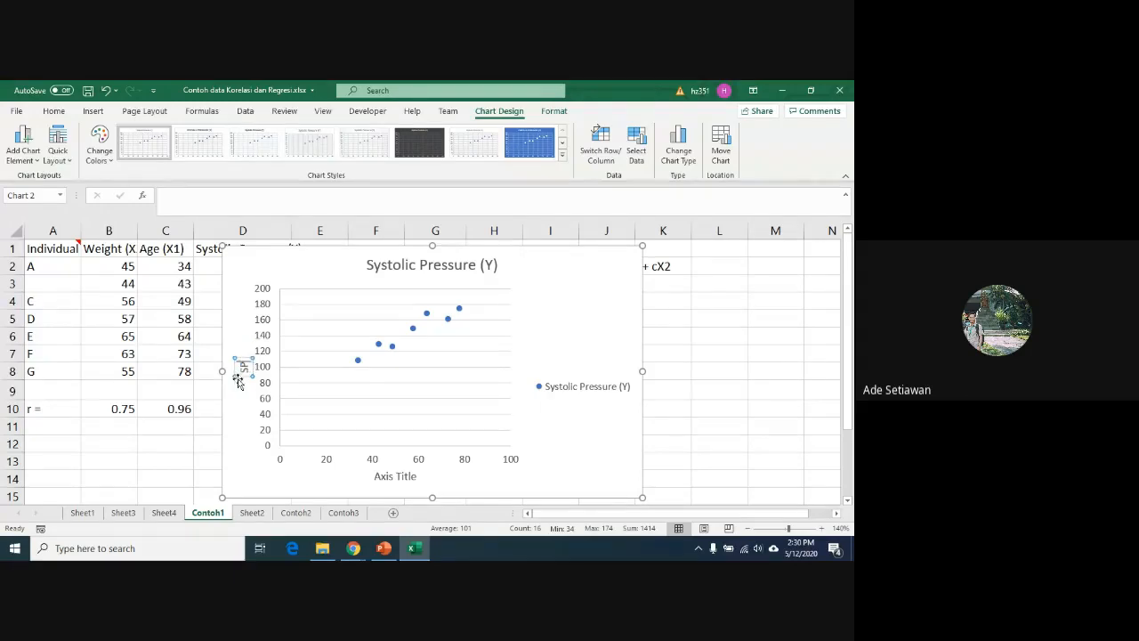
left_click(399, 480)
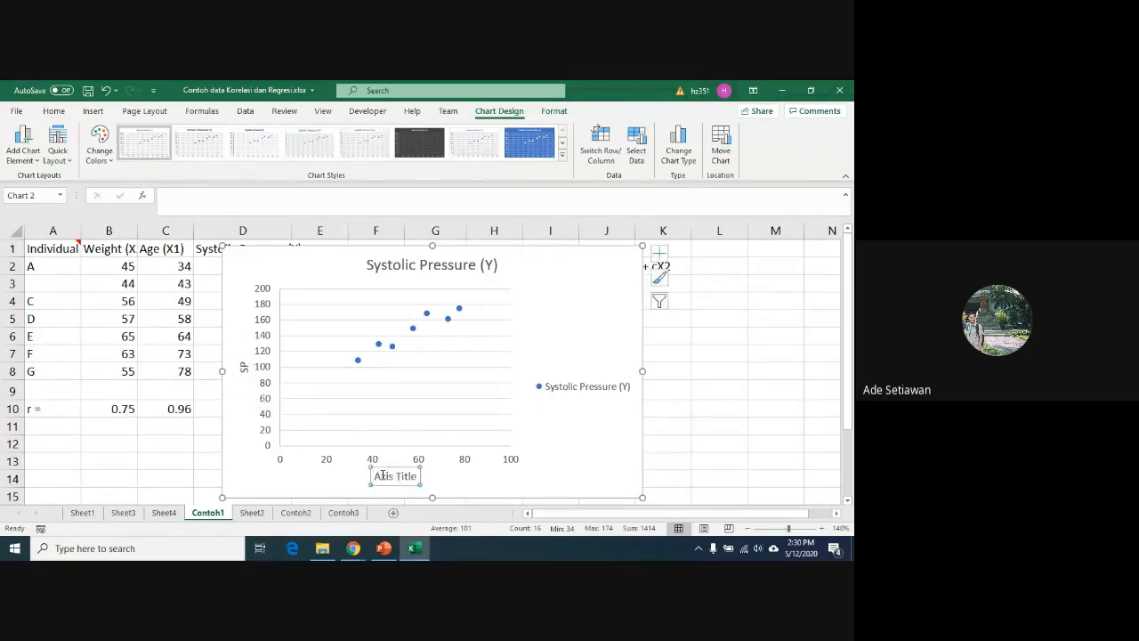
triple_click(405, 479)
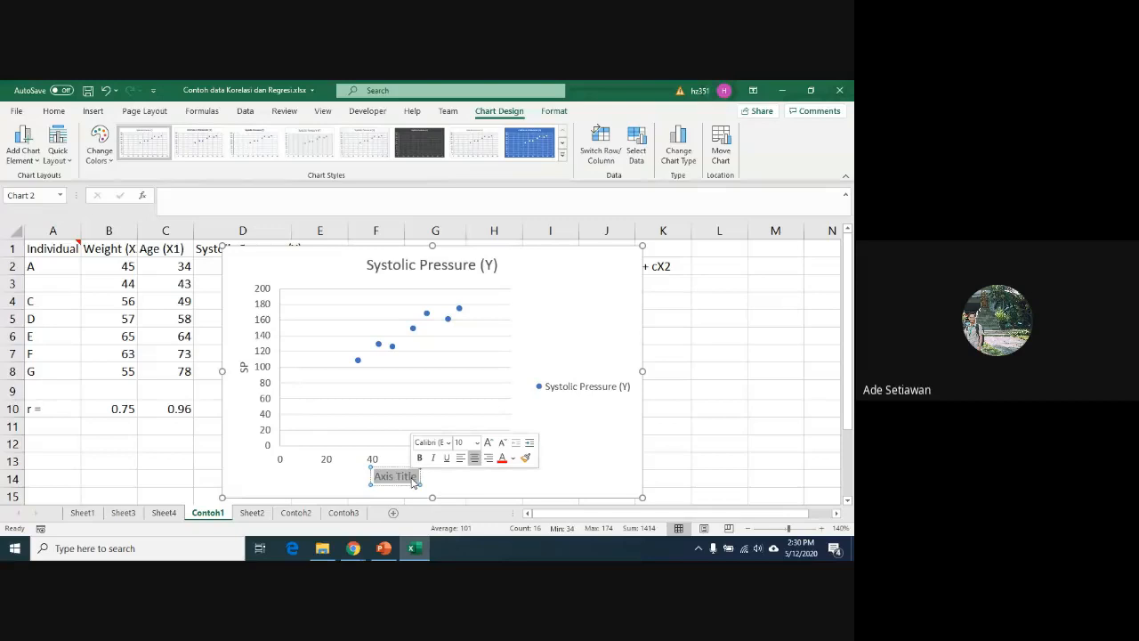
type("AG")
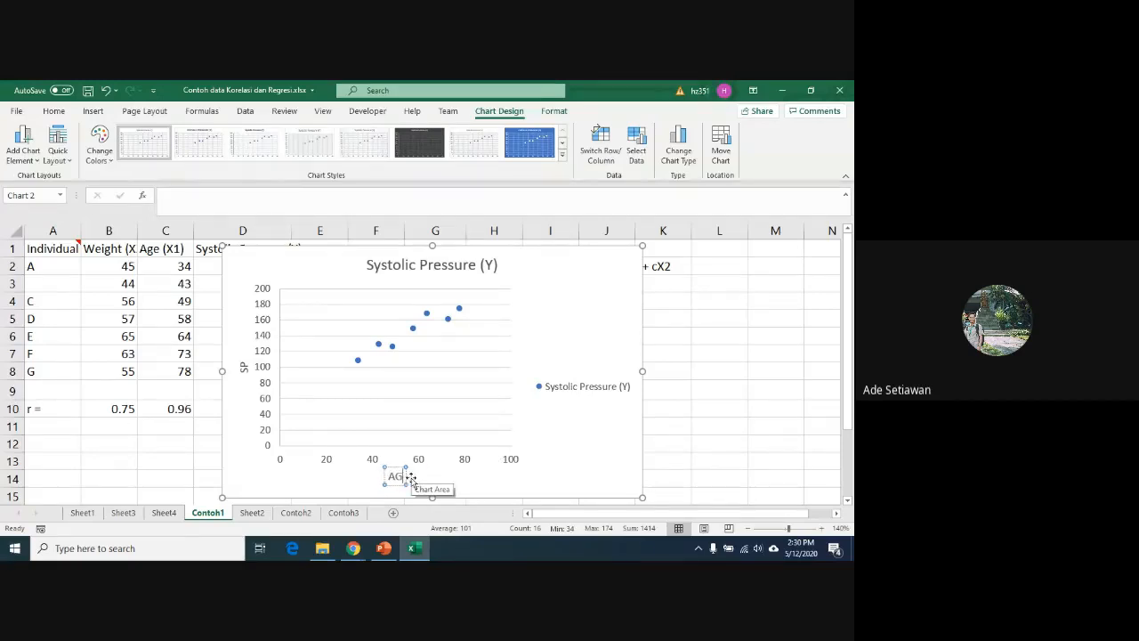
key("BackSpace")
type("ge")
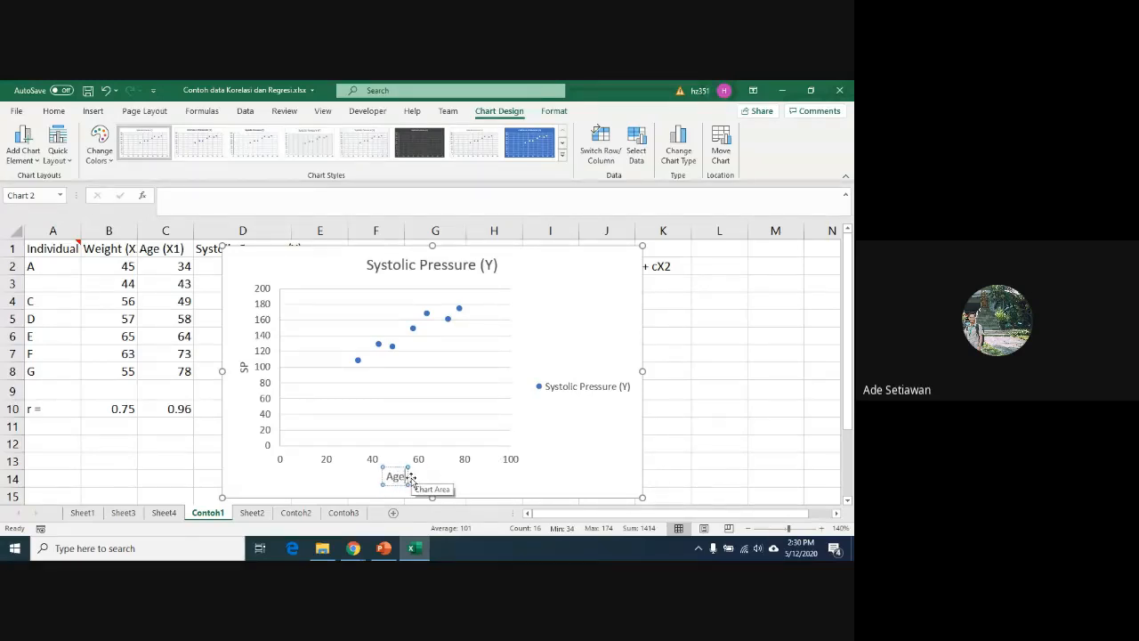
left_click(267, 471)
left_click_drag(277, 264, 358, 264)
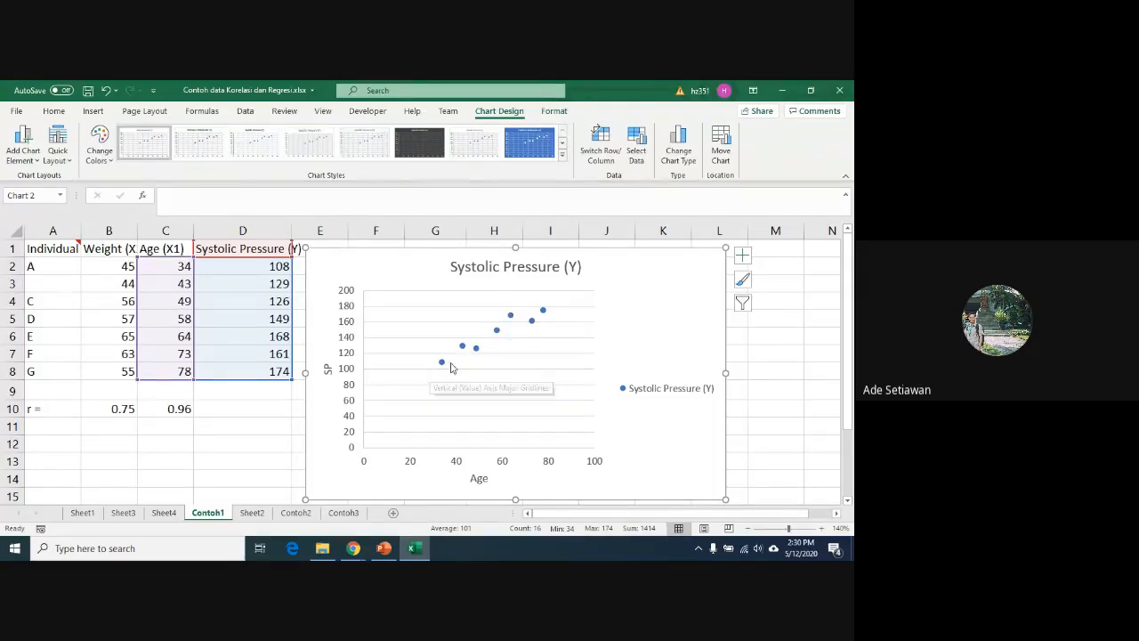
Step: Add a trendline to the scatter series, try the Polynomial type, and set it back to Linear
right_click(497, 333)
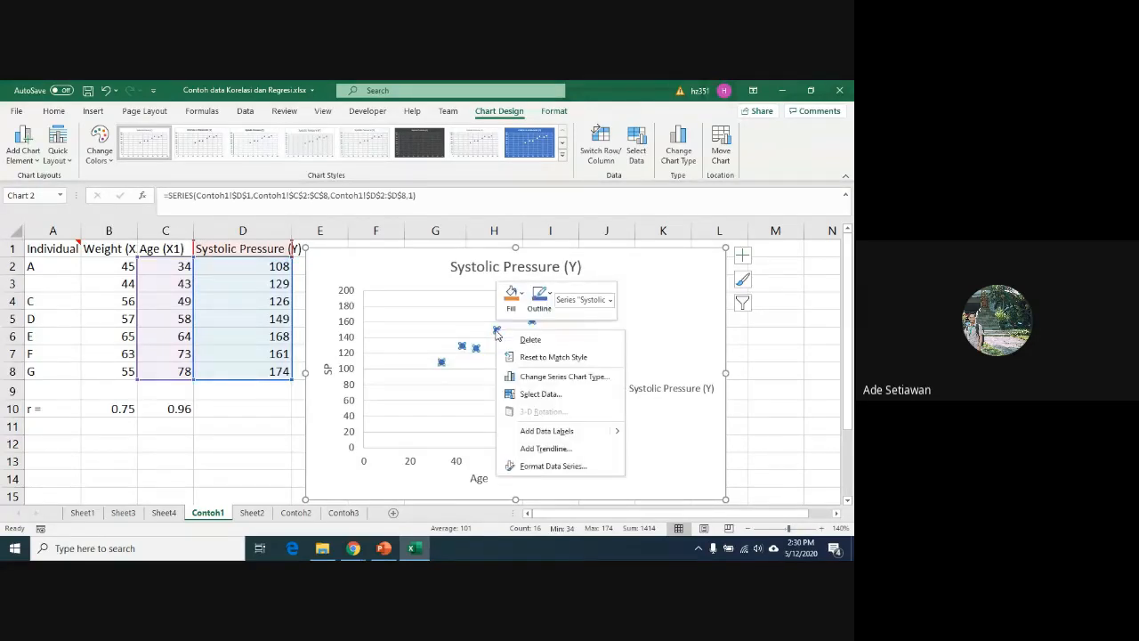
left_click(544, 449)
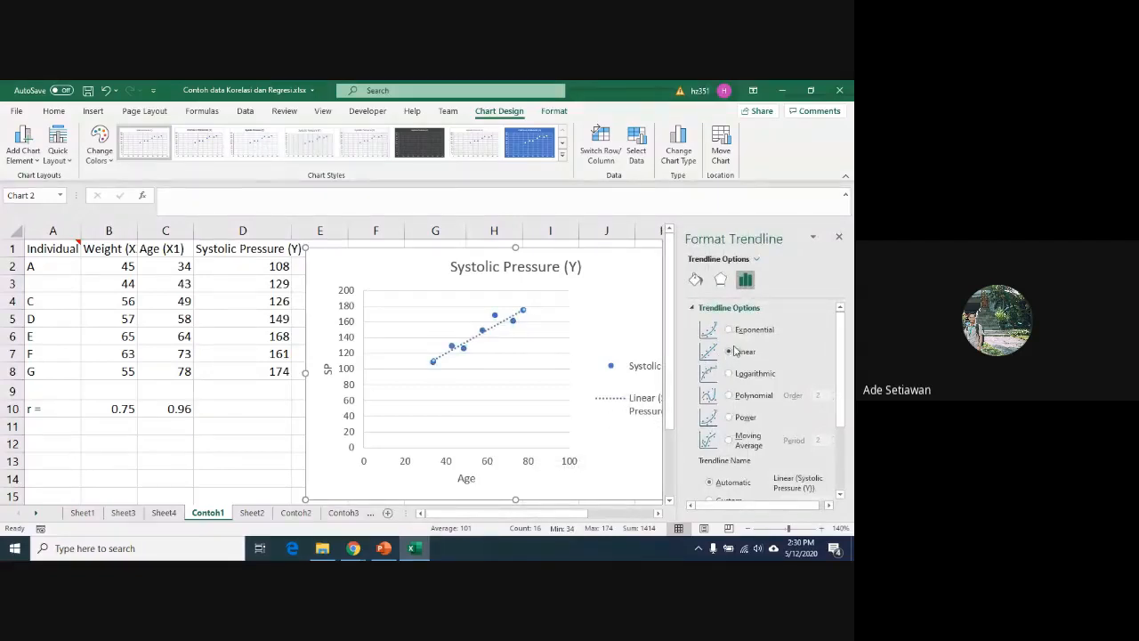
left_click(728, 396)
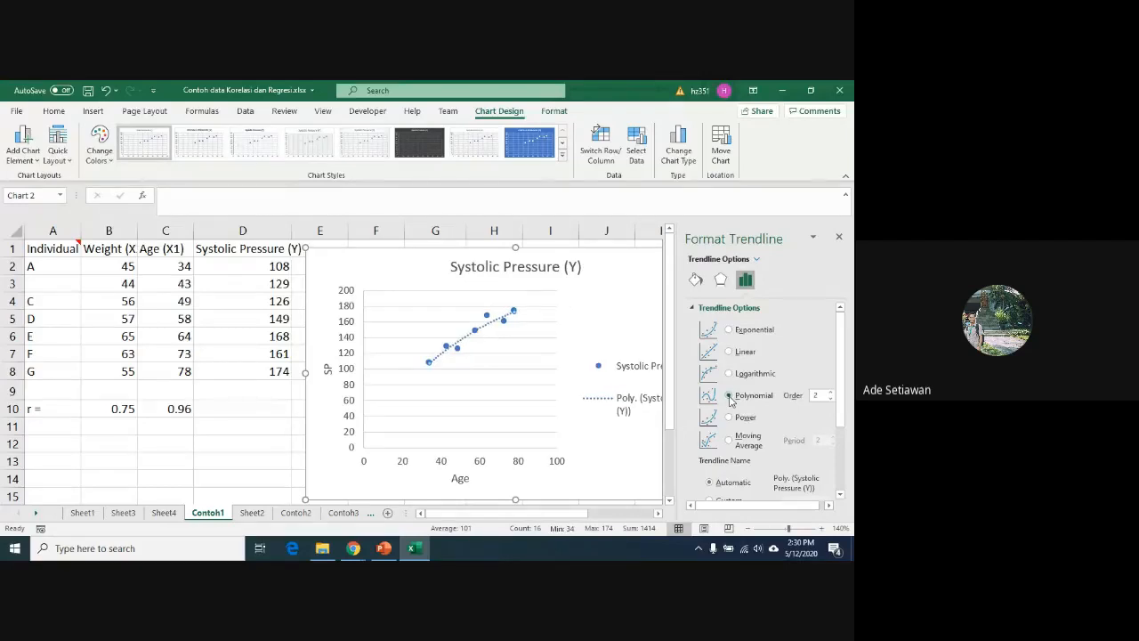
left_click(730, 353)
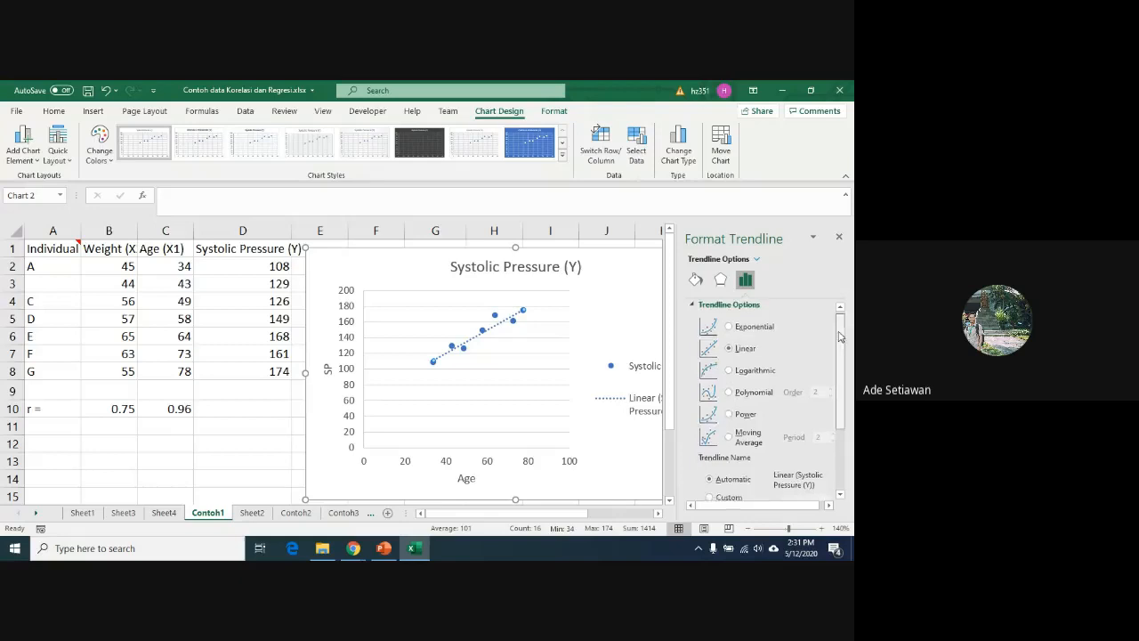
Step: Display the trendline's equation and R-squared value on the chart
left_click_drag(840, 331, 845, 435)
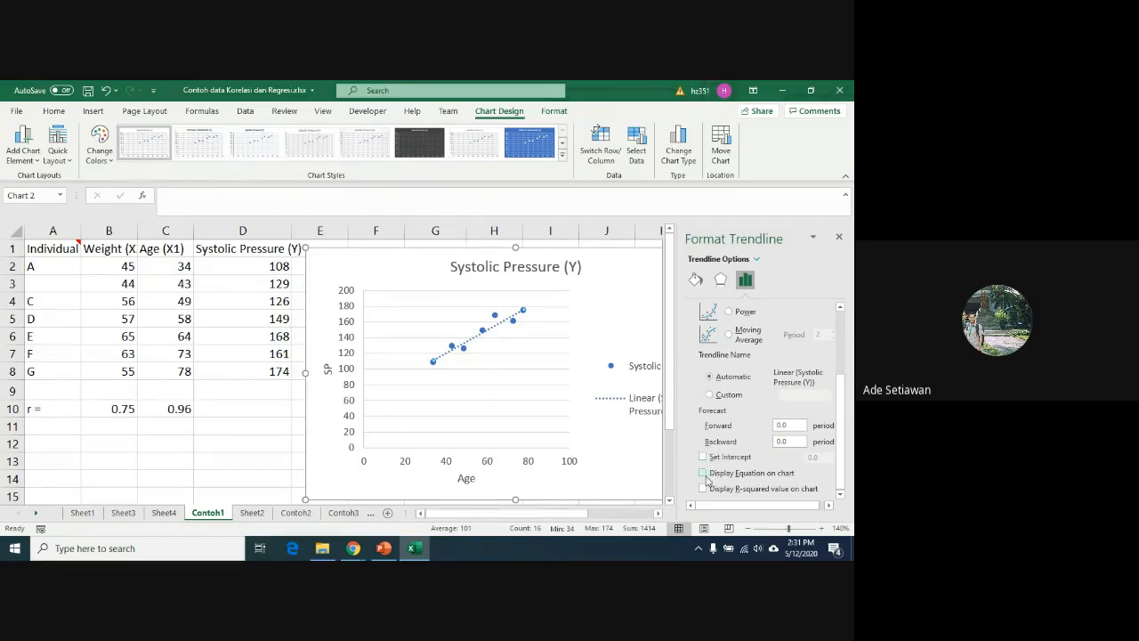
left_click(703, 473)
left_click(703, 489)
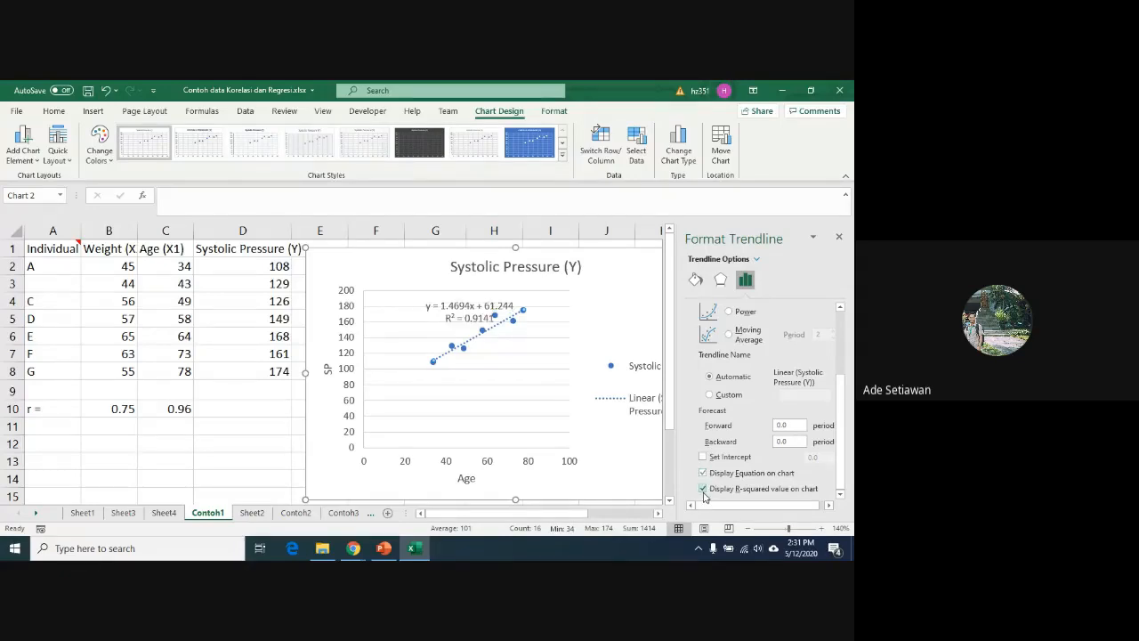
Step: Move the trendline's equation label into the empty space above the legend, clear of the chart title, and close the formatting options
left_click(472, 309)
left_click_drag(472, 309, 626, 281)
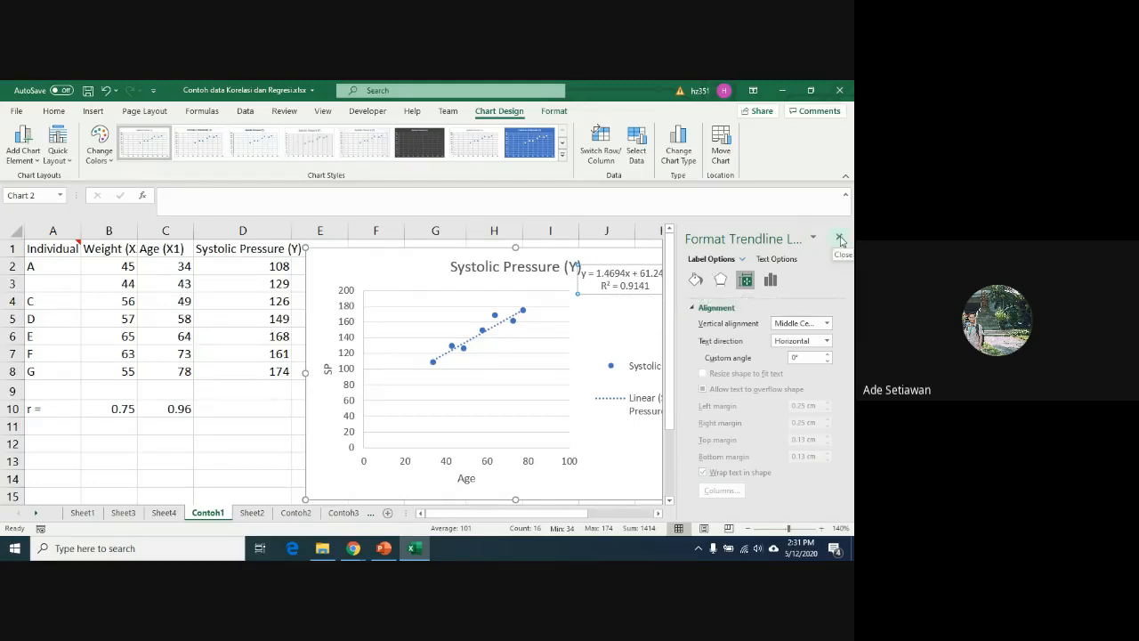
left_click(258, 313)
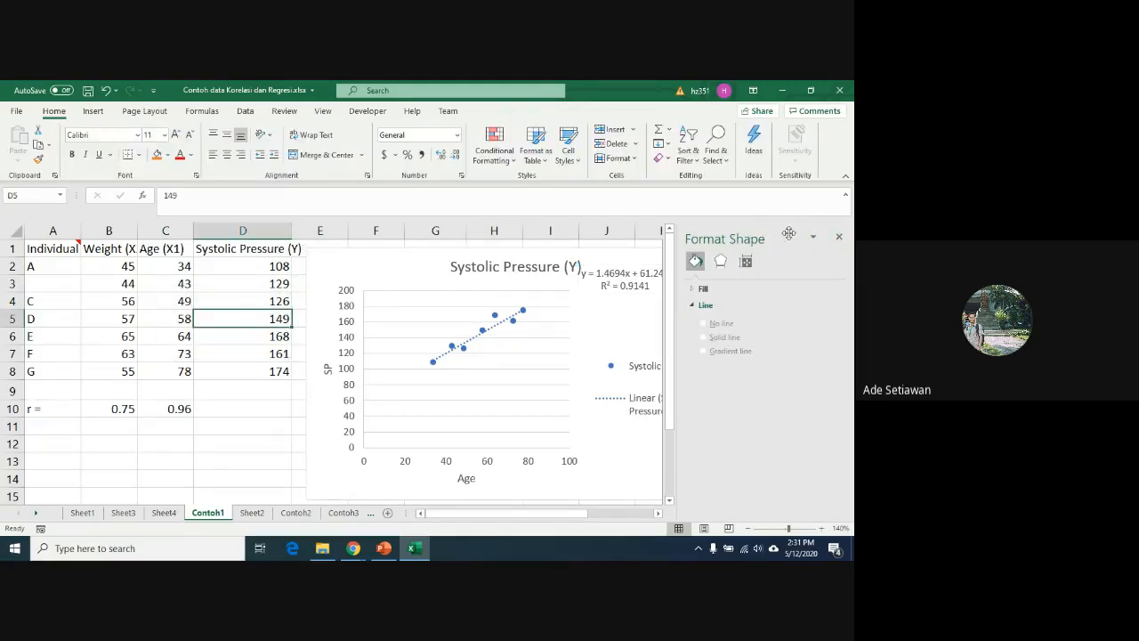
left_click(838, 237)
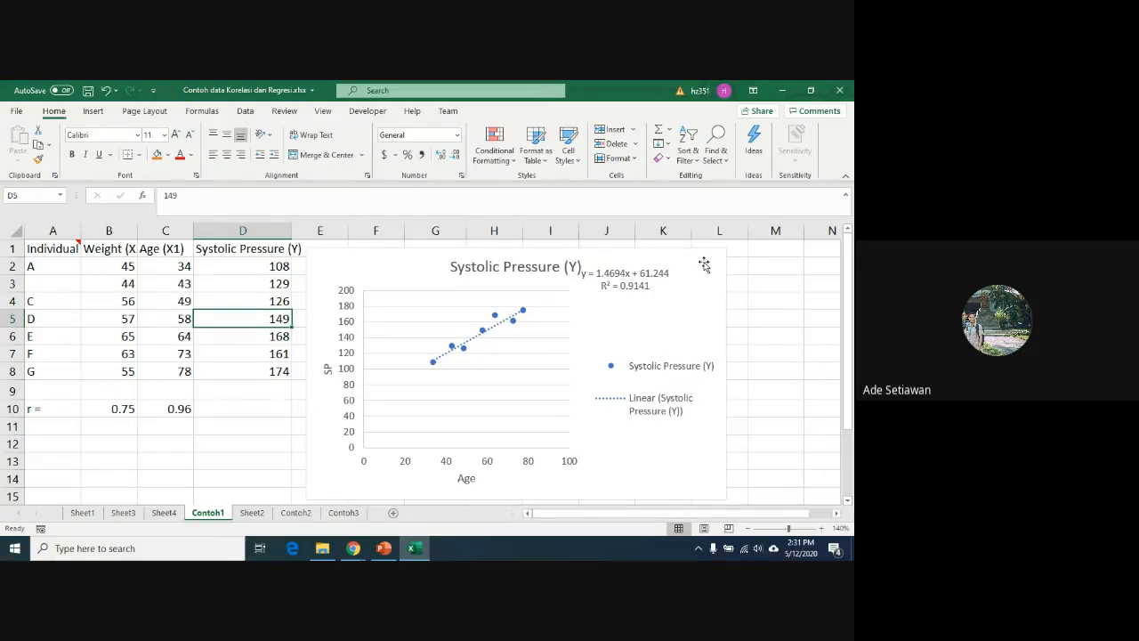
left_click(648, 285)
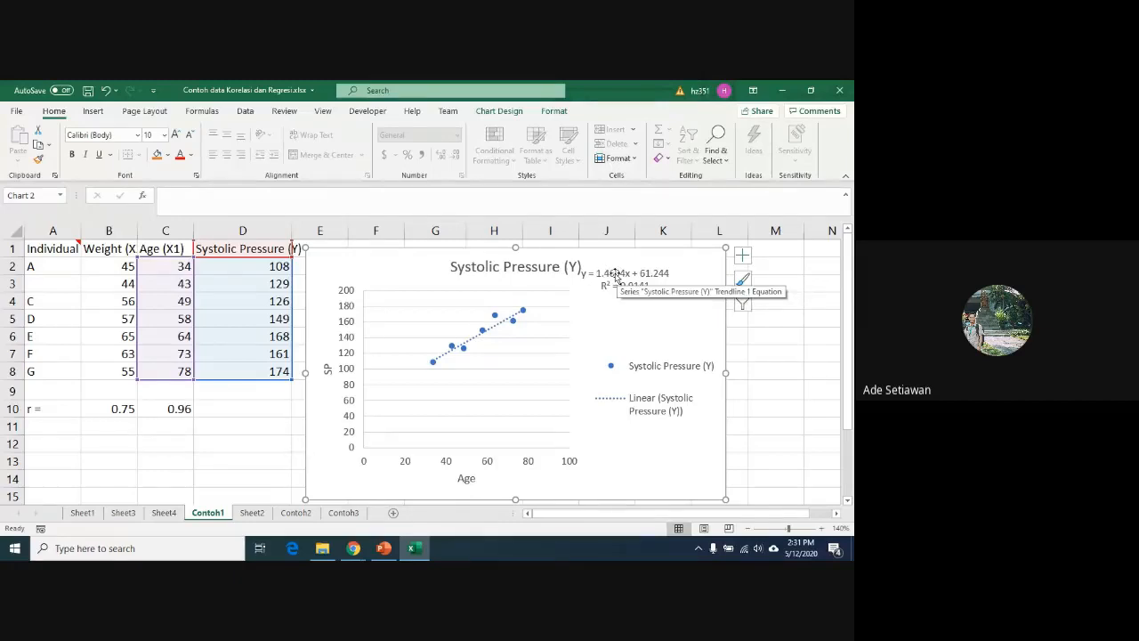
left_click(654, 285)
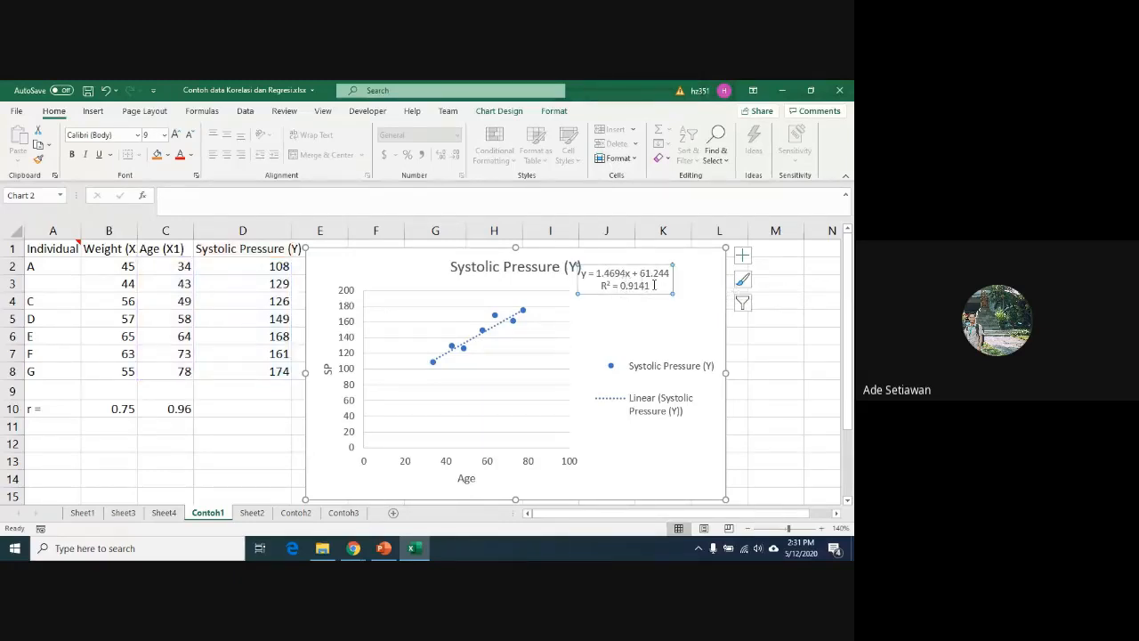
left_click_drag(645, 292, 669, 289)
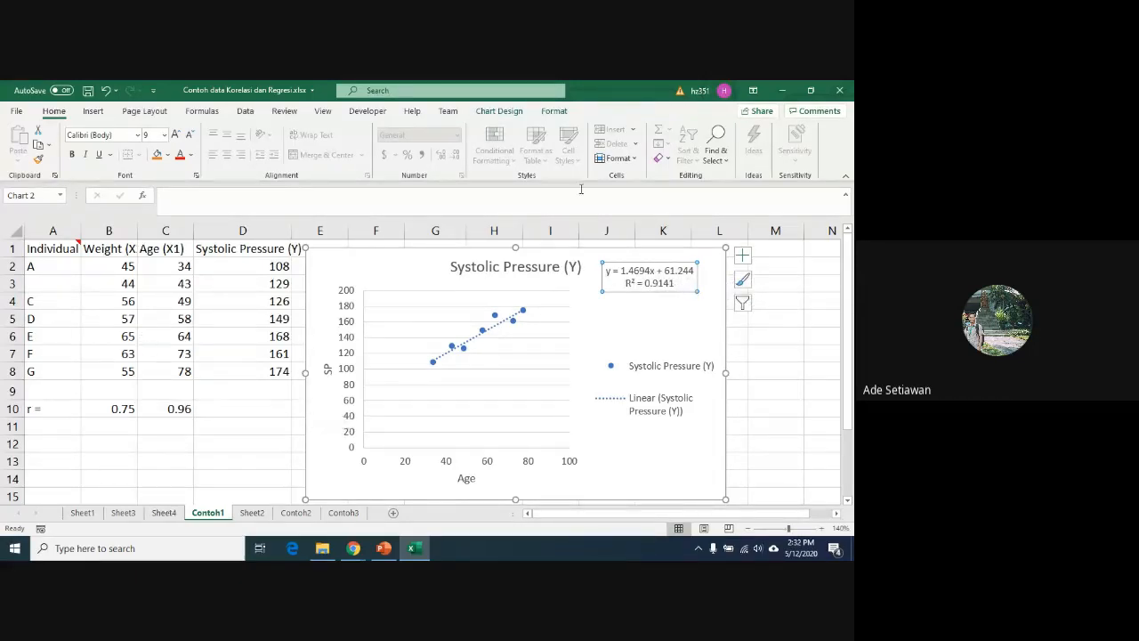
Step: Return to the multiple regression output on Sheet4
left_click(246, 110)
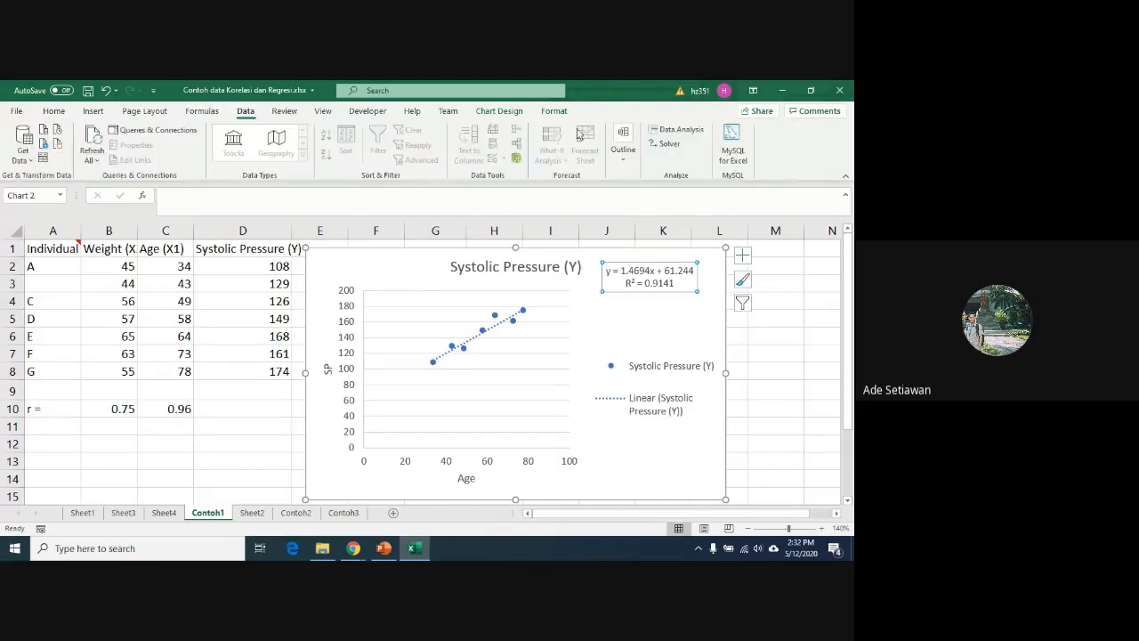
left_click(165, 514)
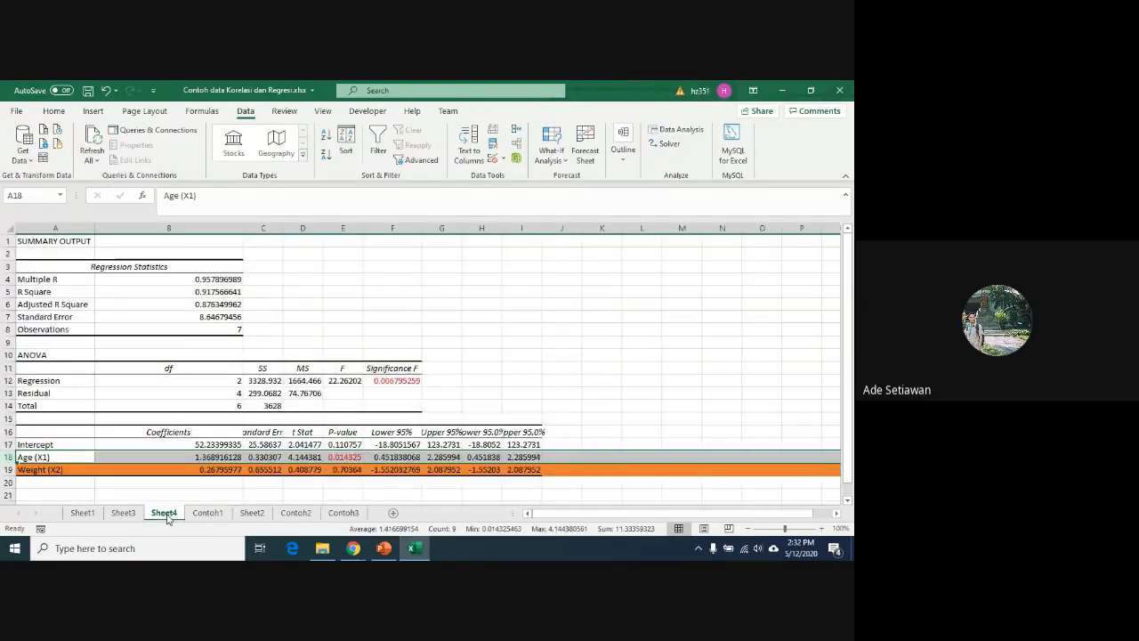
Step: Examine the Significance F and coefficient P-values on Sheet4, and the data and trendline equation on the Contoh1 sheet
left_click(381, 381)
left_click_drag(343, 444, 342, 467)
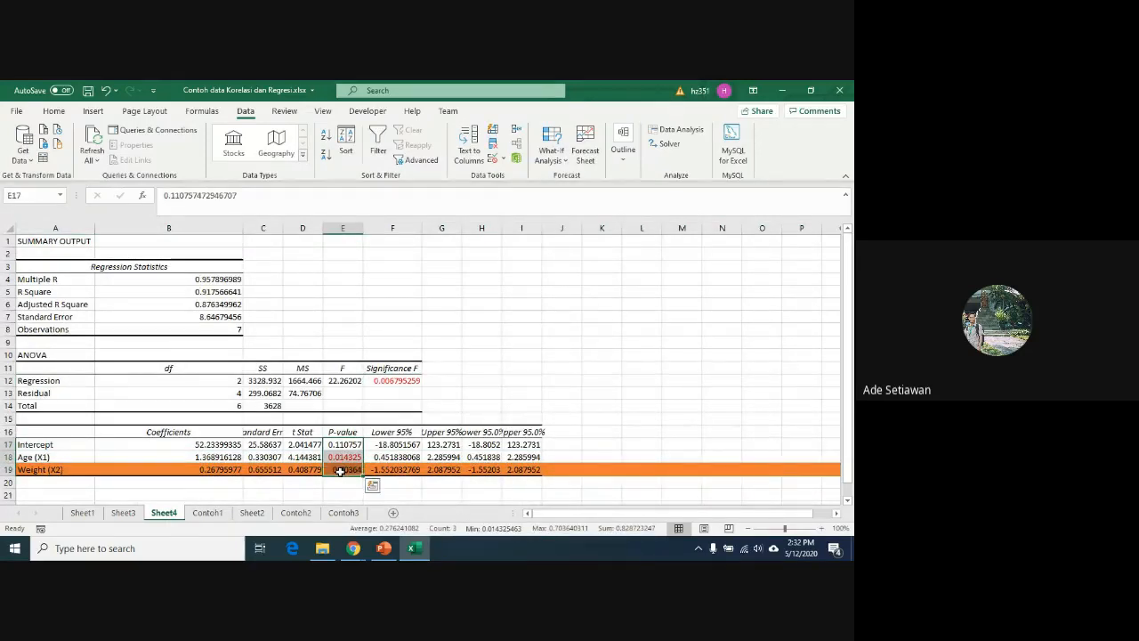
left_click(207, 512)
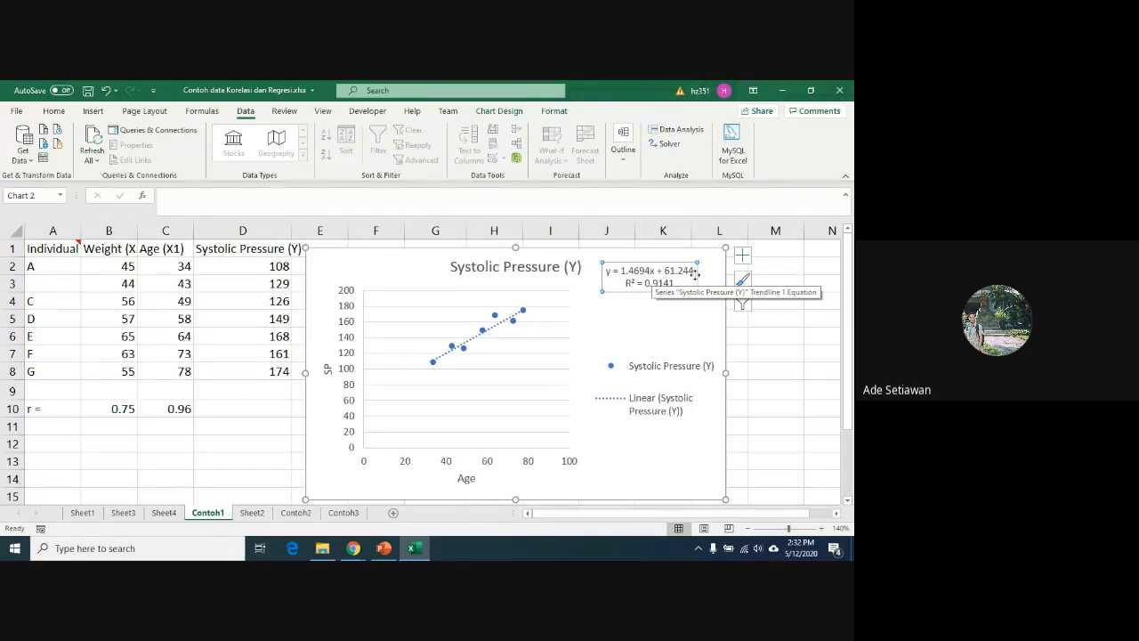
left_click(227, 303)
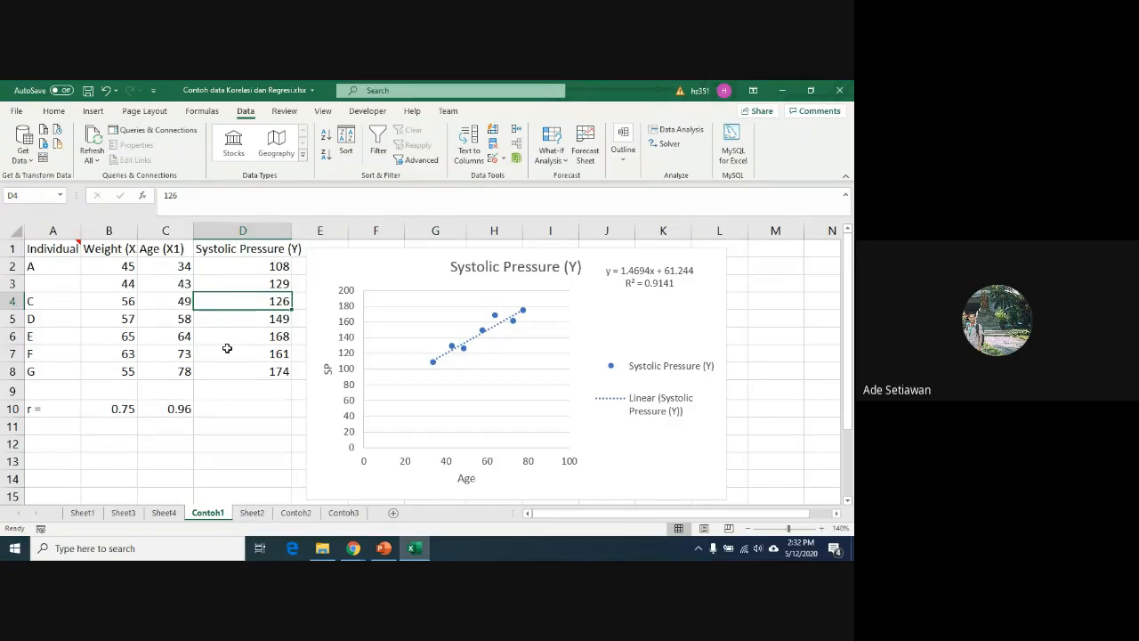
left_click(172, 317)
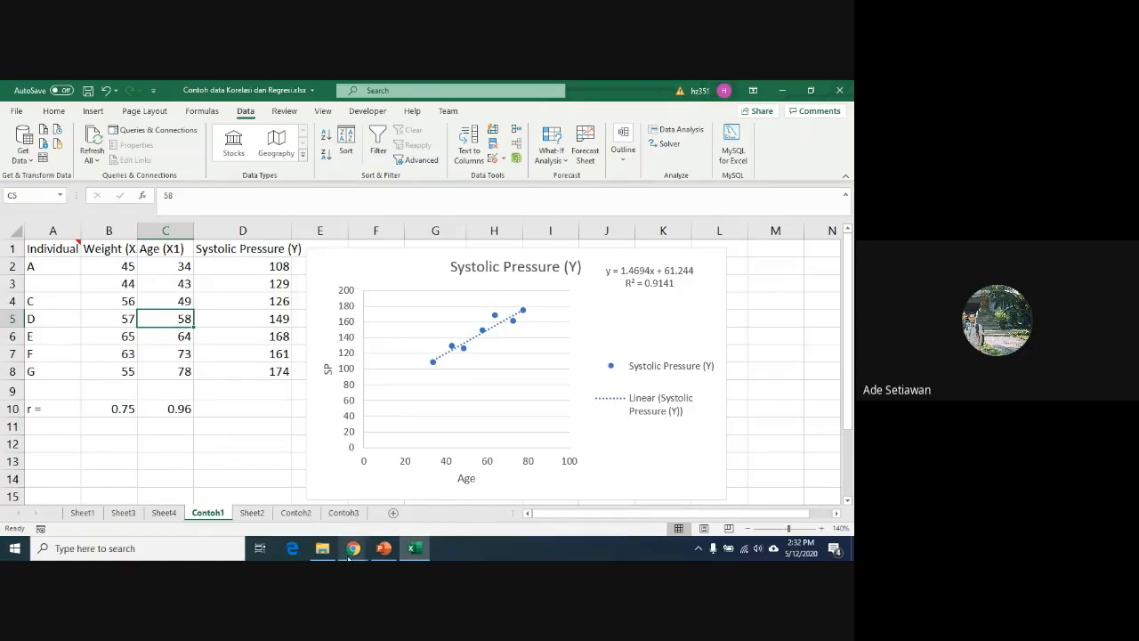
Step: Switch to the Google Meet window in Chrome to check the participants' chat replies
mouse_move(352, 550)
left_click(278, 475)
mouse_move(472, 334)
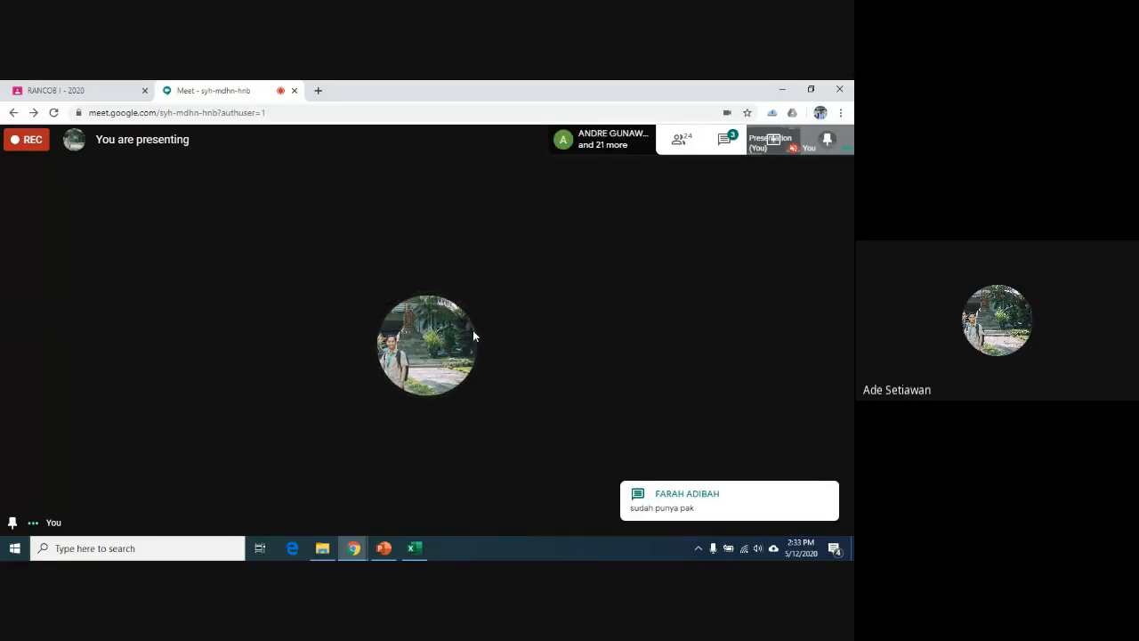
Step: Search Windows for "spss" and launch IBM SPSS Statistics 22
left_click(14, 548)
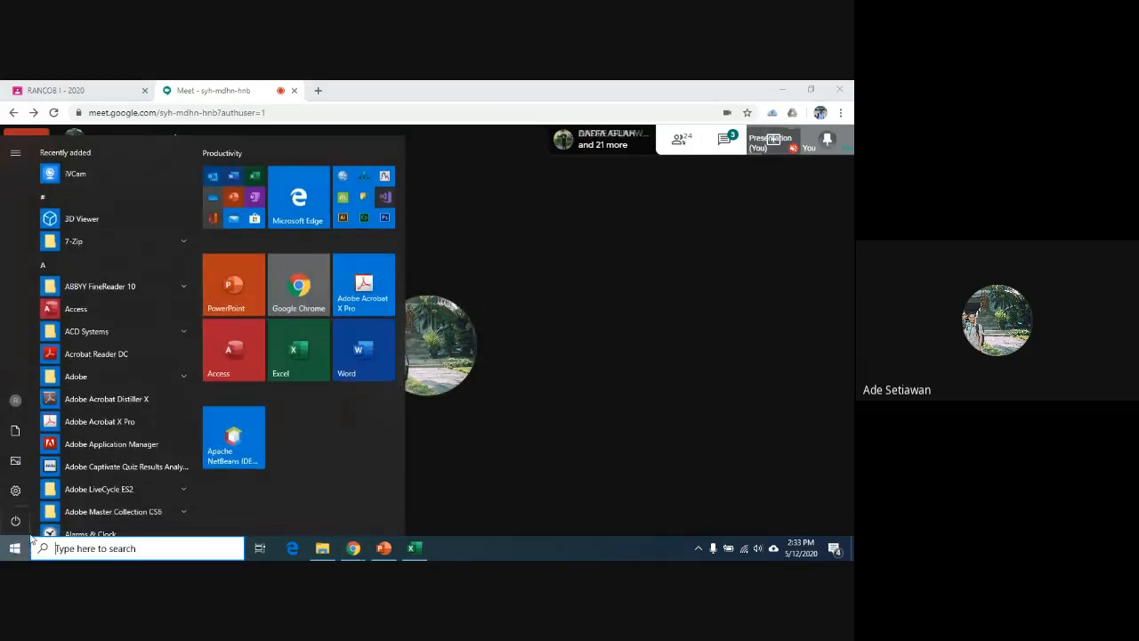
scroll(123, 401, "down", 5)
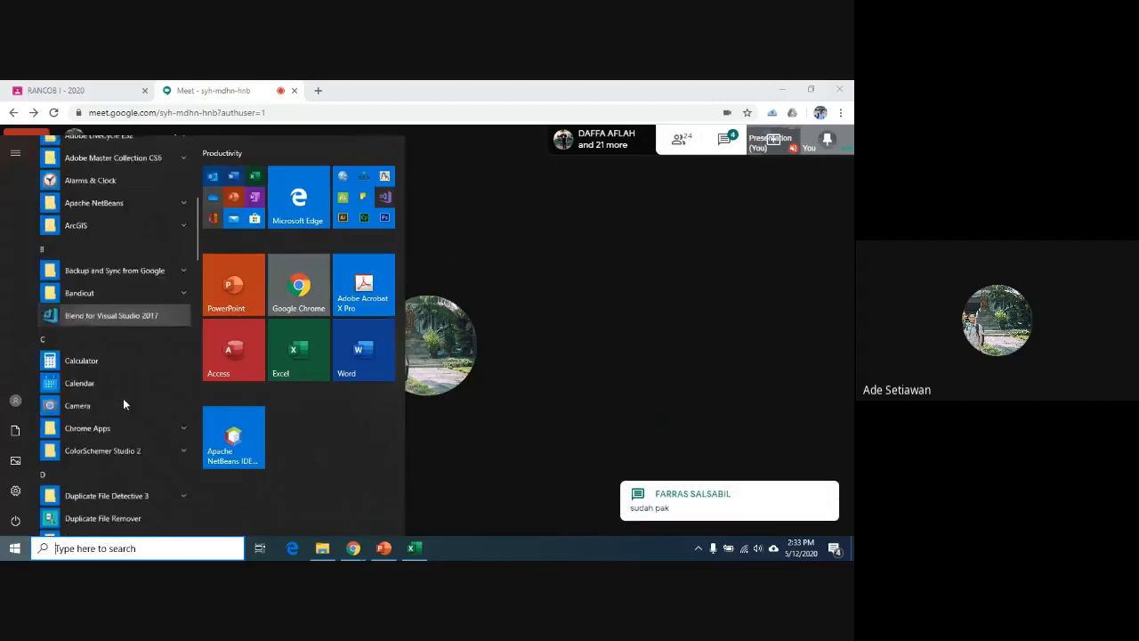
scroll(123, 400, "down", 7)
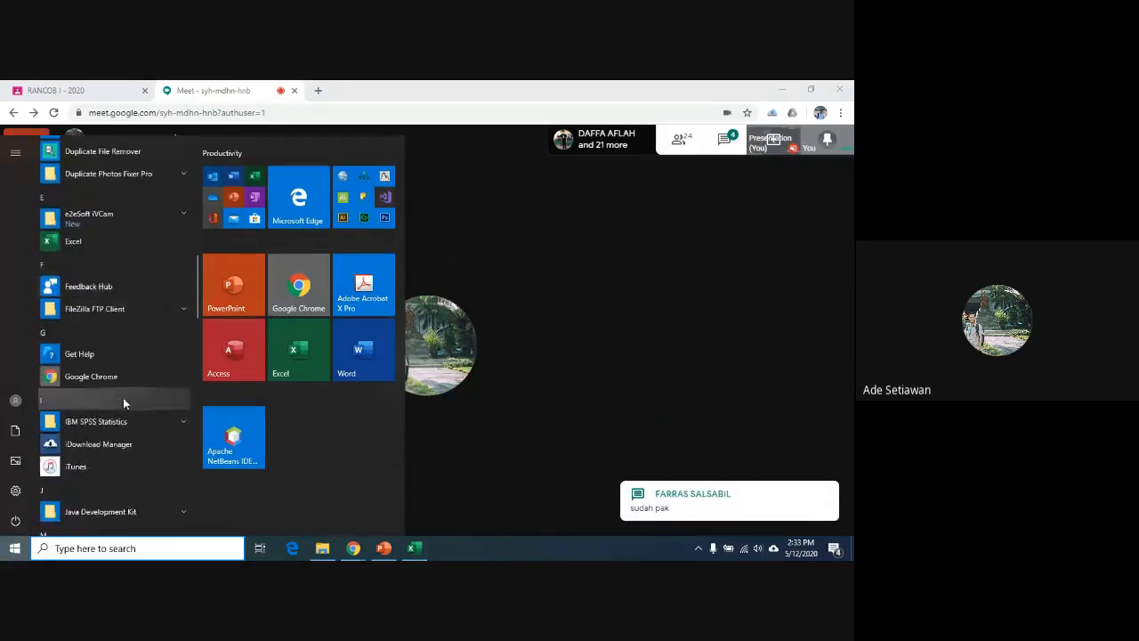
scroll(123, 396, "down", 3)
scroll(123, 427, "down", 5)
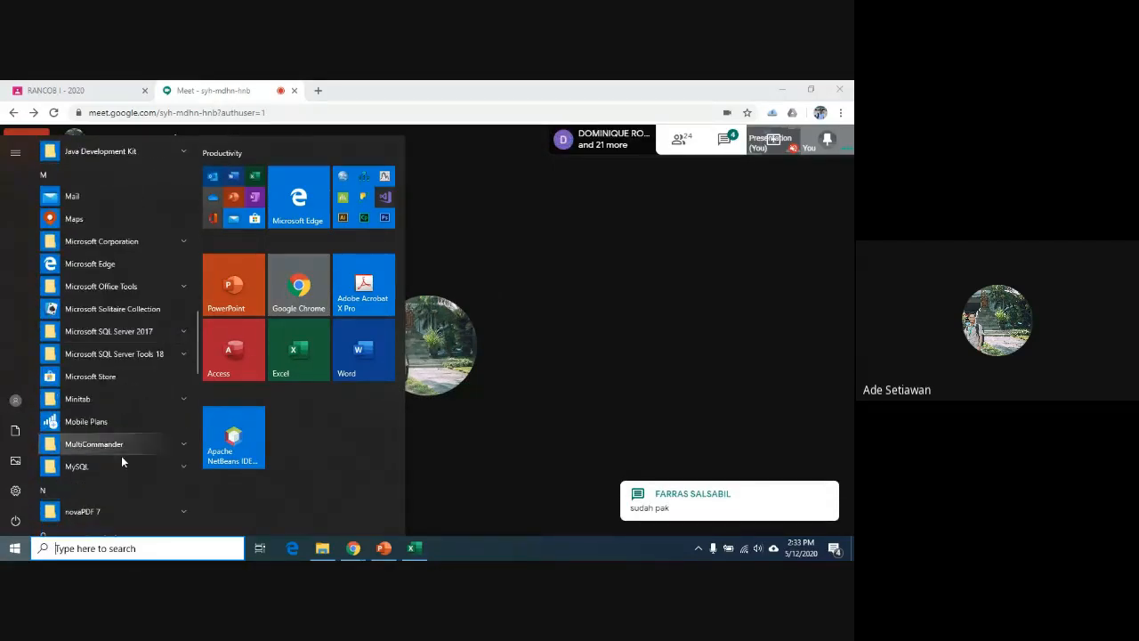
left_click(107, 549)
type("sp")
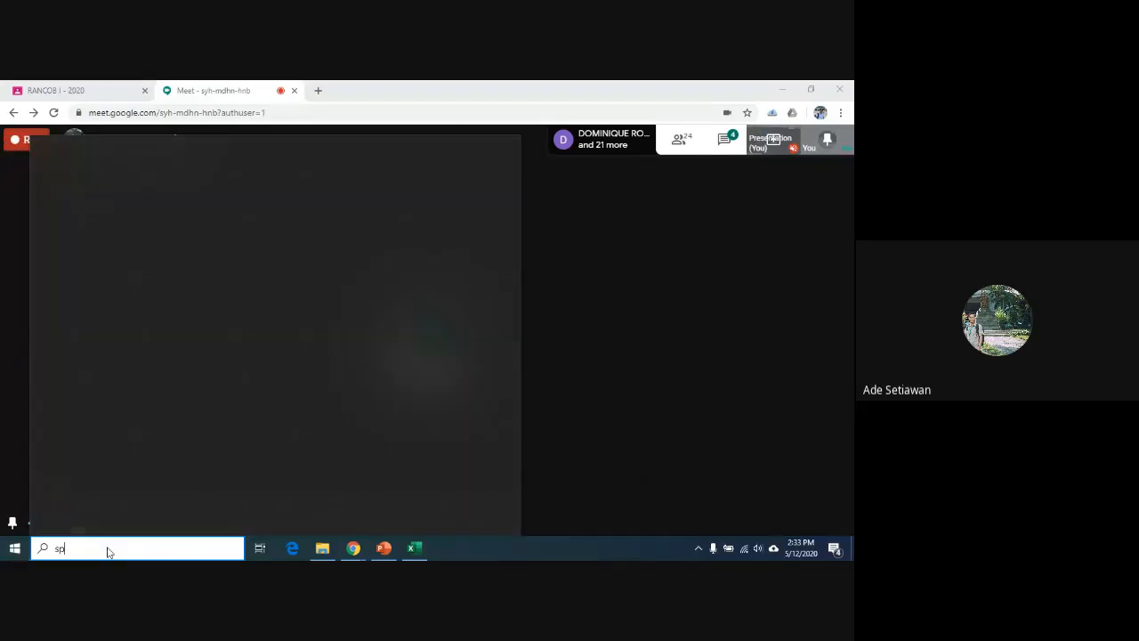
type("ss")
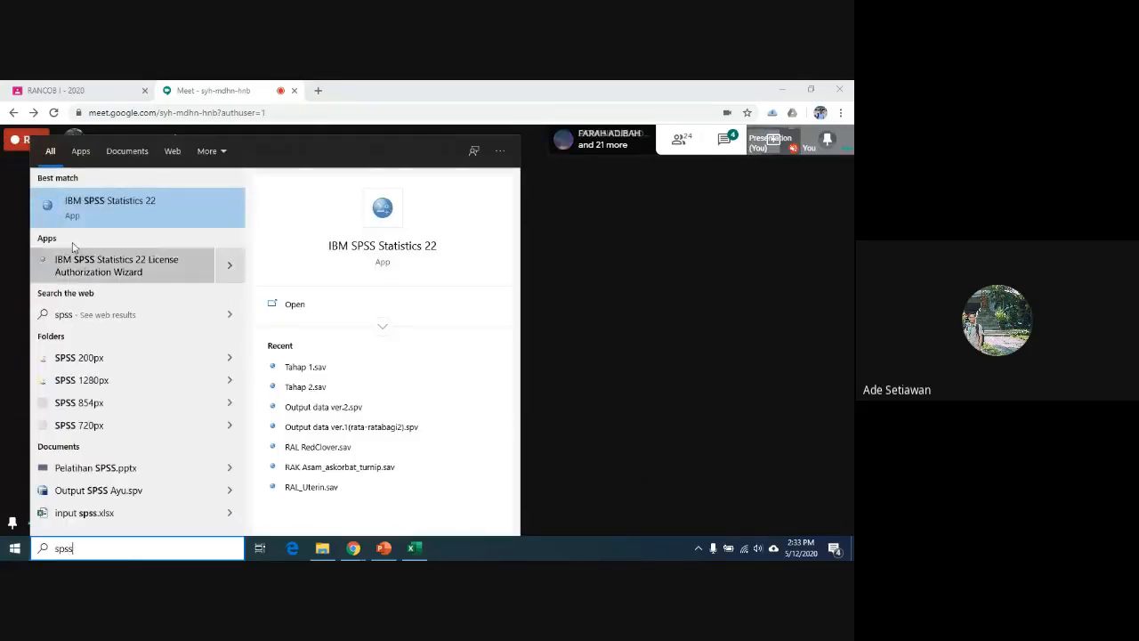
left_click(95, 208)
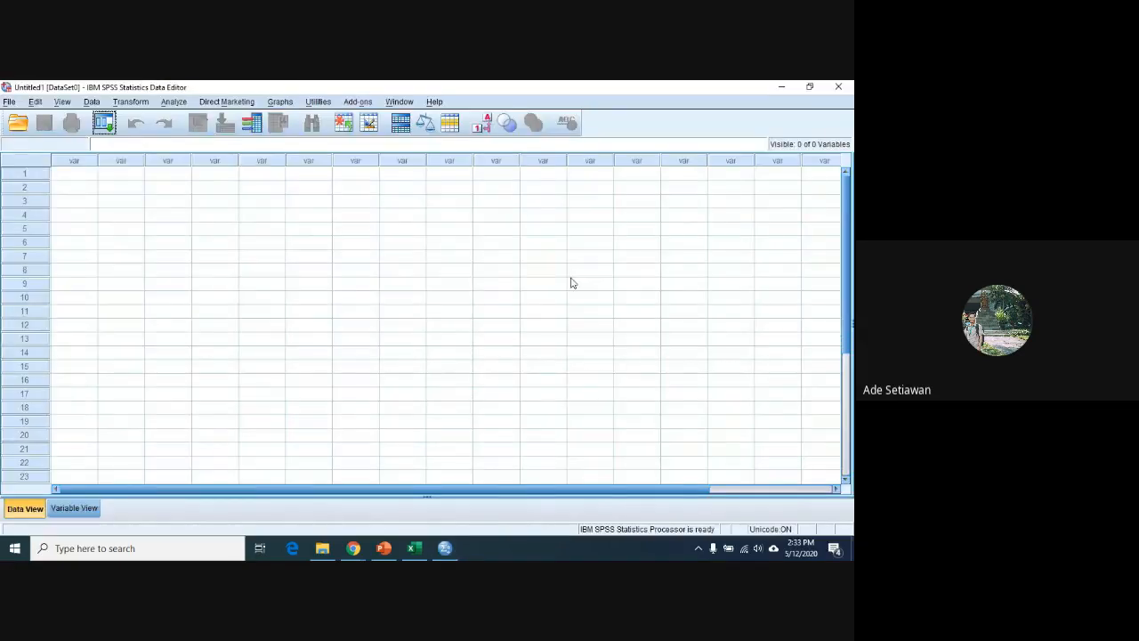
left_click(72, 174)
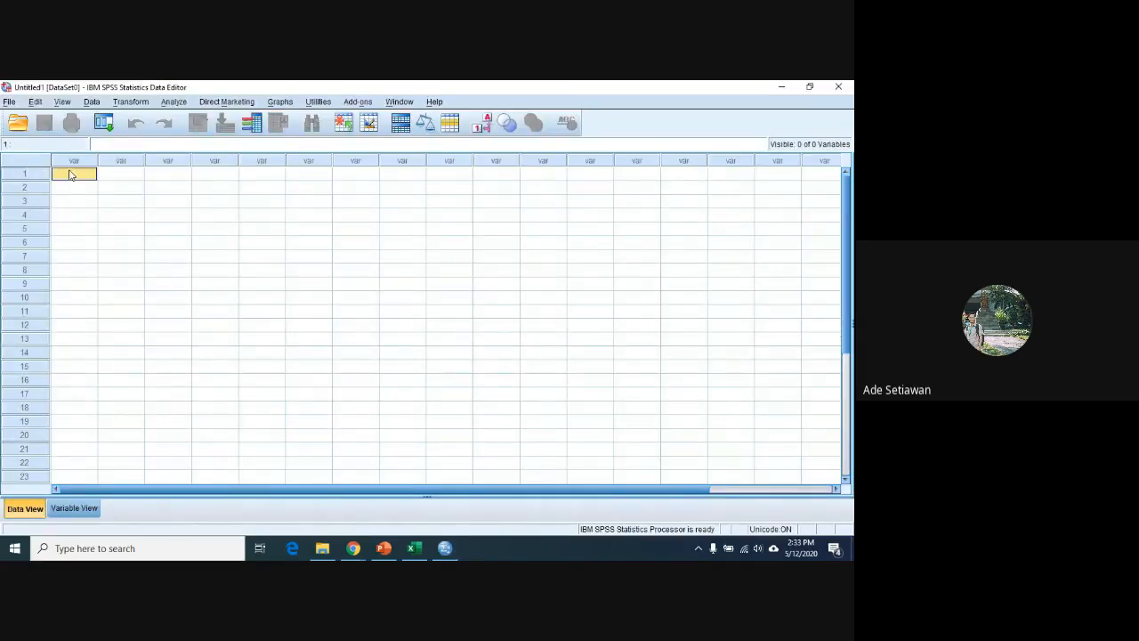
left_click(134, 176)
left_click(173, 177)
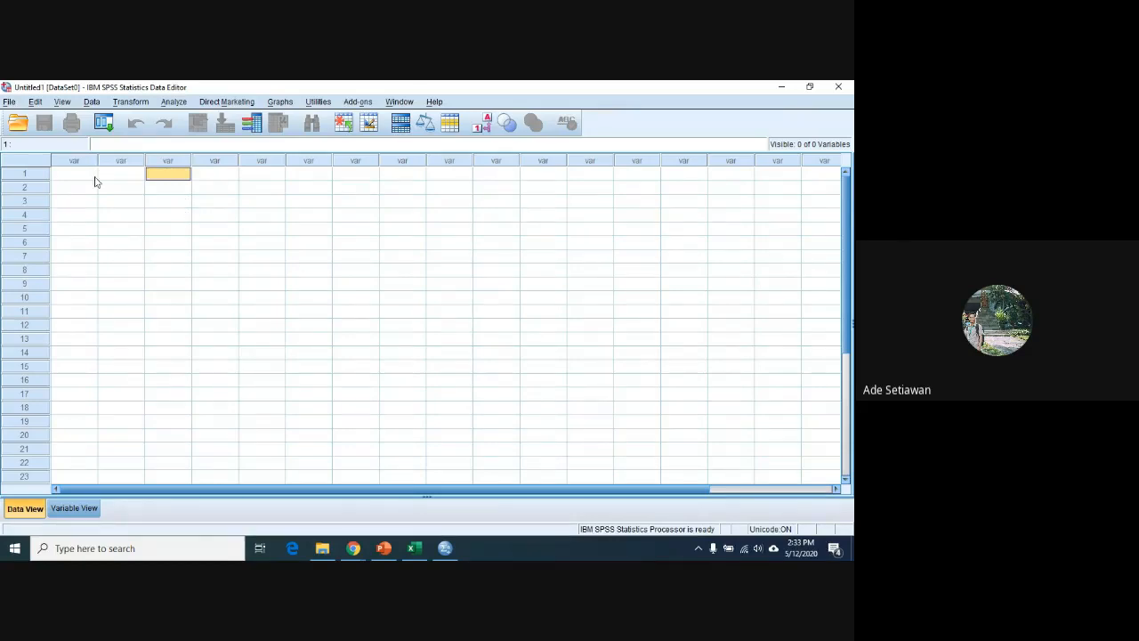
left_click(66, 174)
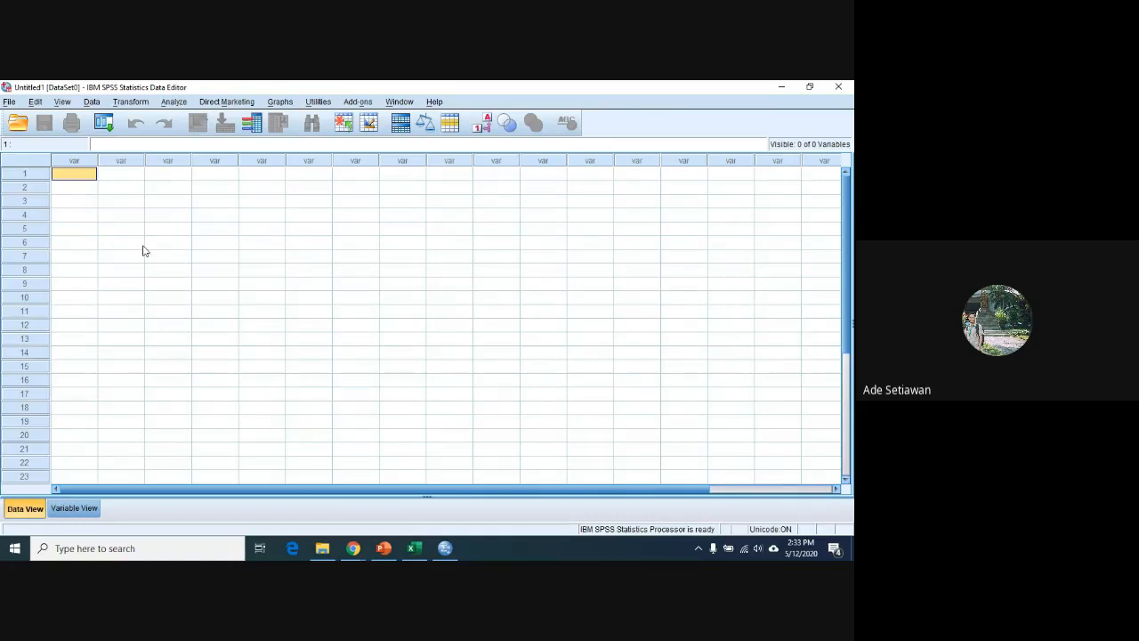
Step: Switch to Excel and fill the blank Individual entry in cell A3 of Contoh1 with B
left_click(414, 548)
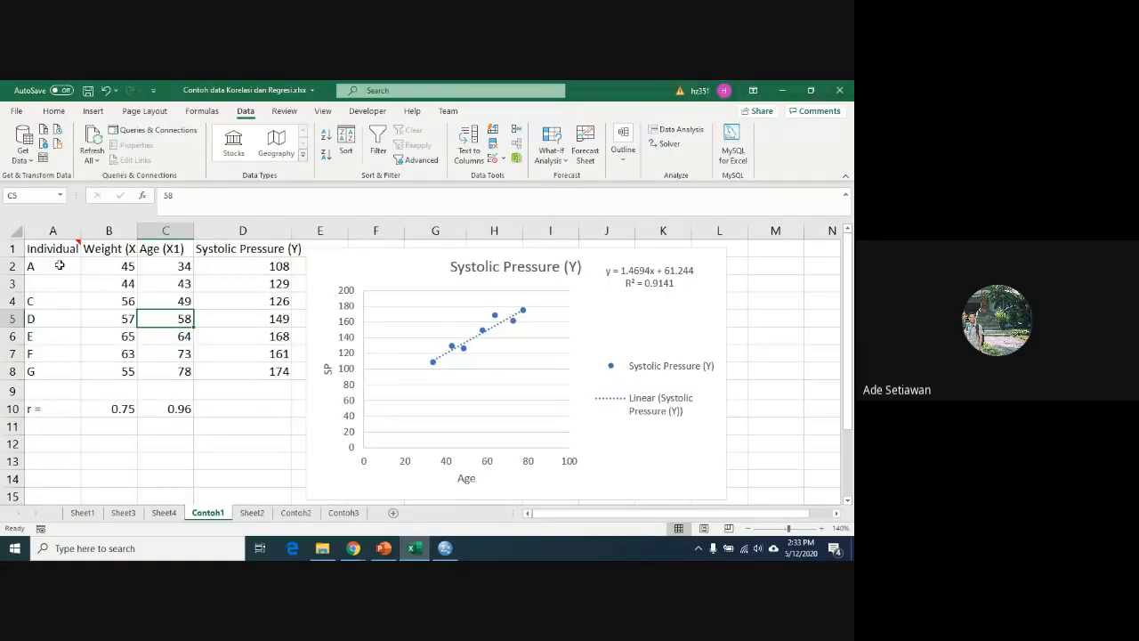
left_click(114, 272)
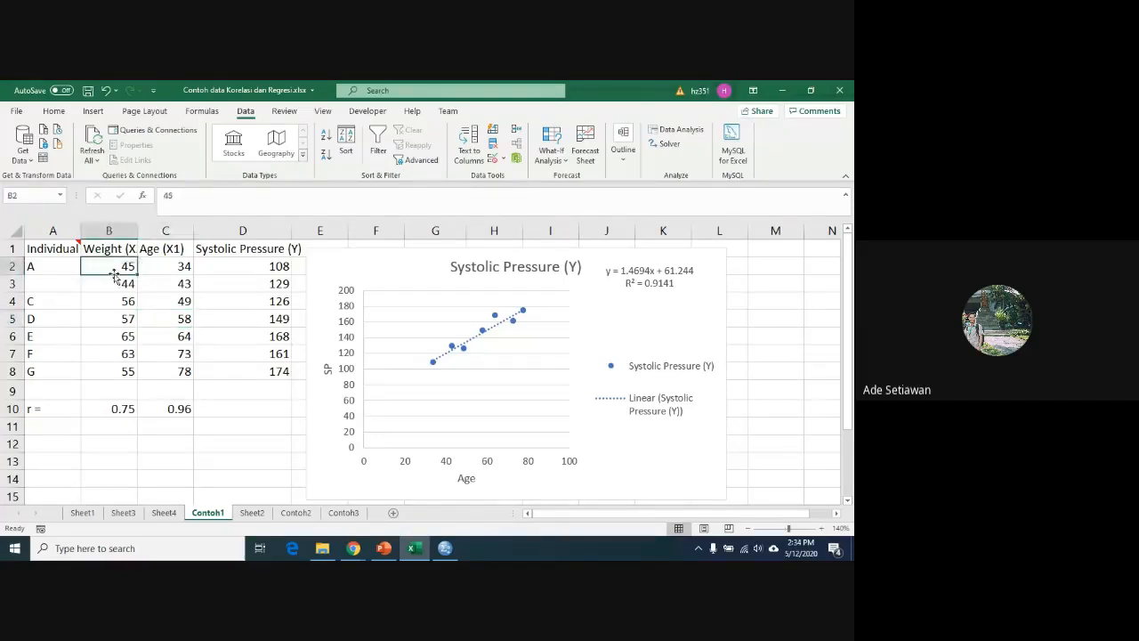
left_click(63, 286)
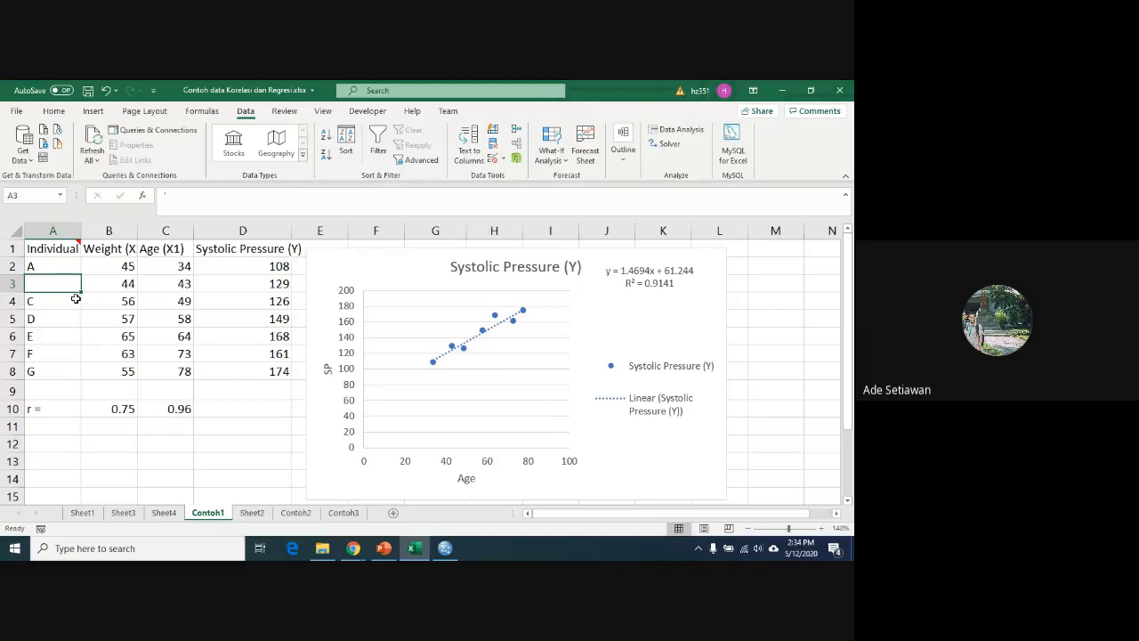
type("B")
left_click(109, 287)
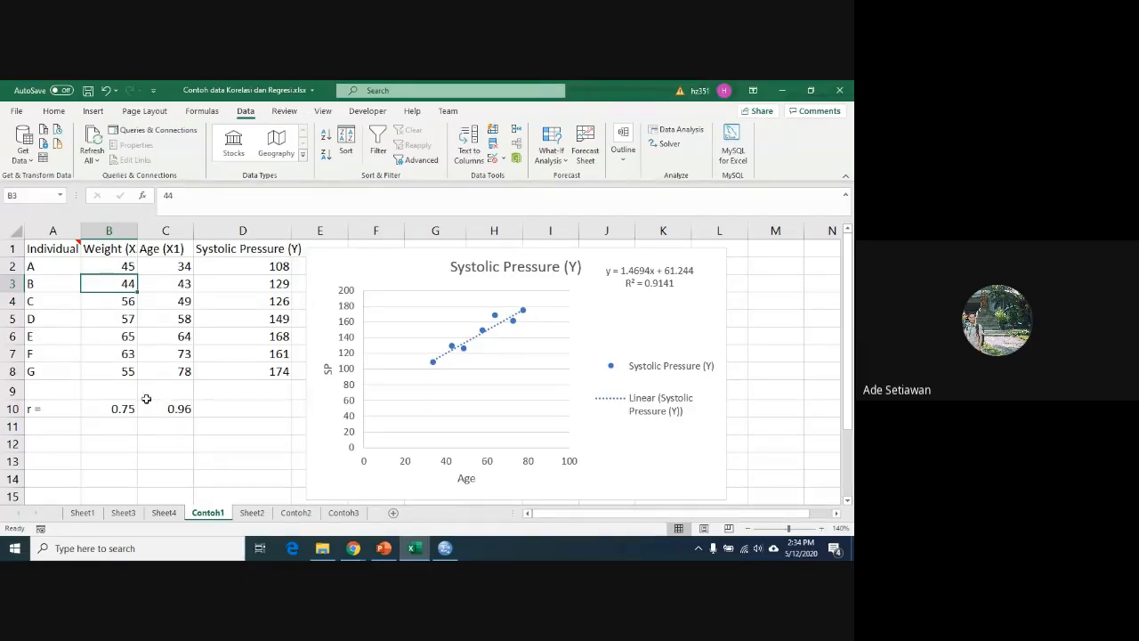
Step: Copy the data table A1:D8 from Contoh1 and paste it into cell A1 of a new sheet
left_click(120, 374)
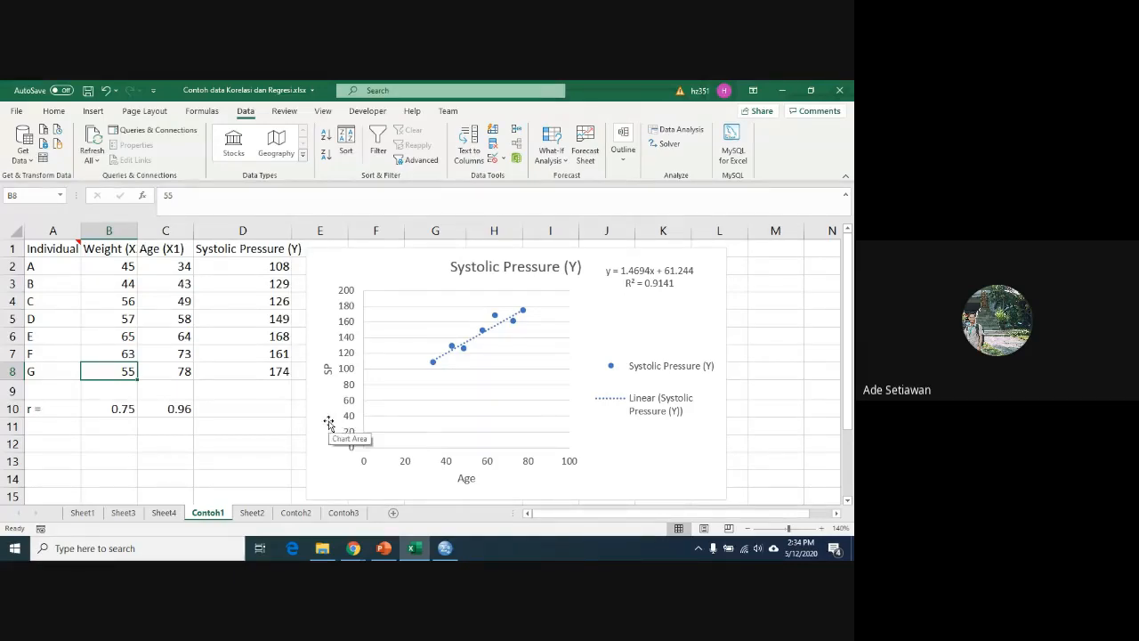
left_click_drag(49, 252, 258, 371)
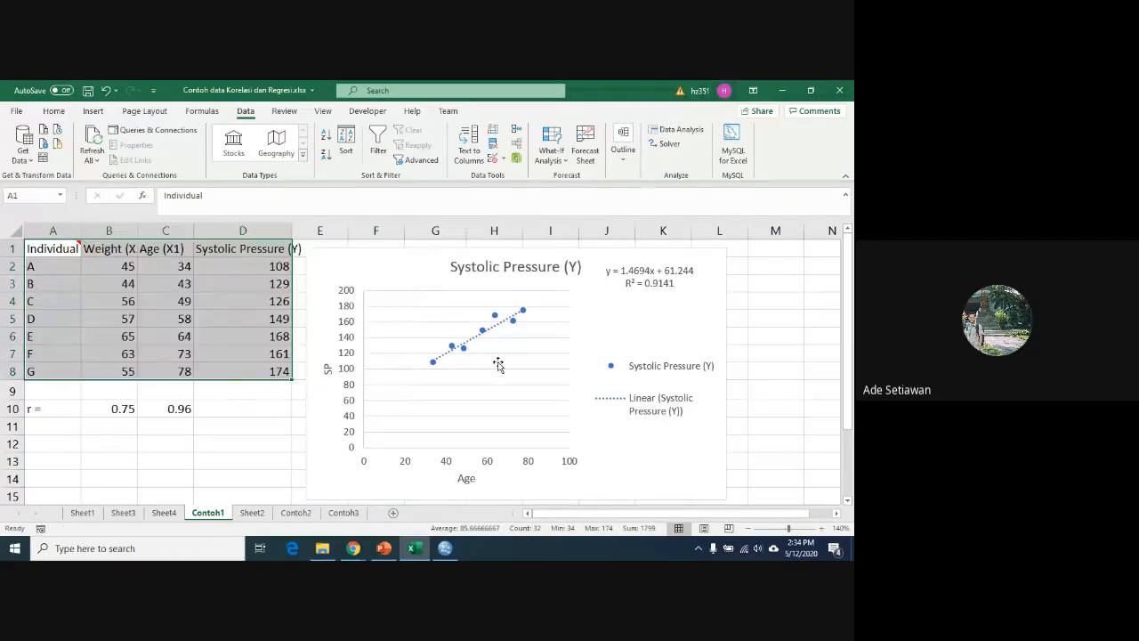
key("ctrl+c")
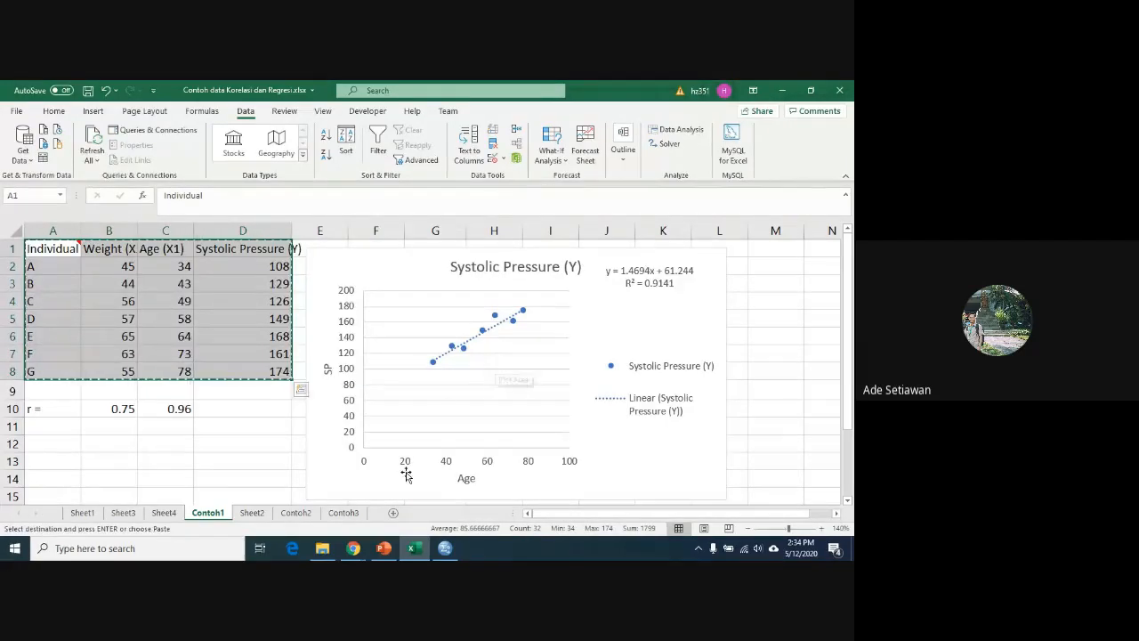
left_click(394, 514)
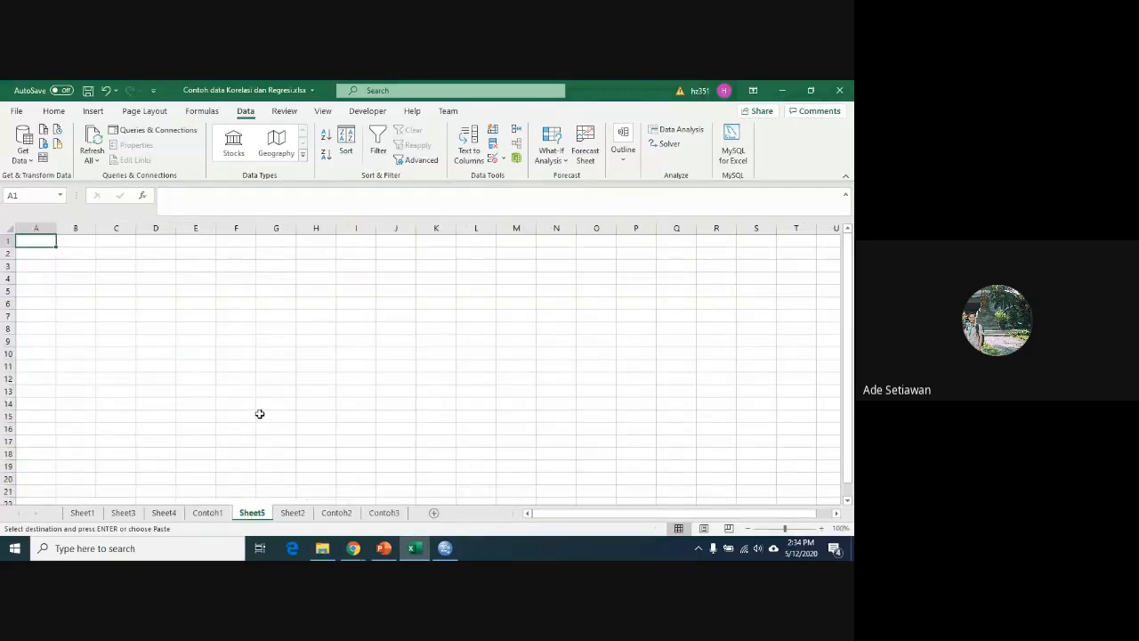
key("ctrl+v")
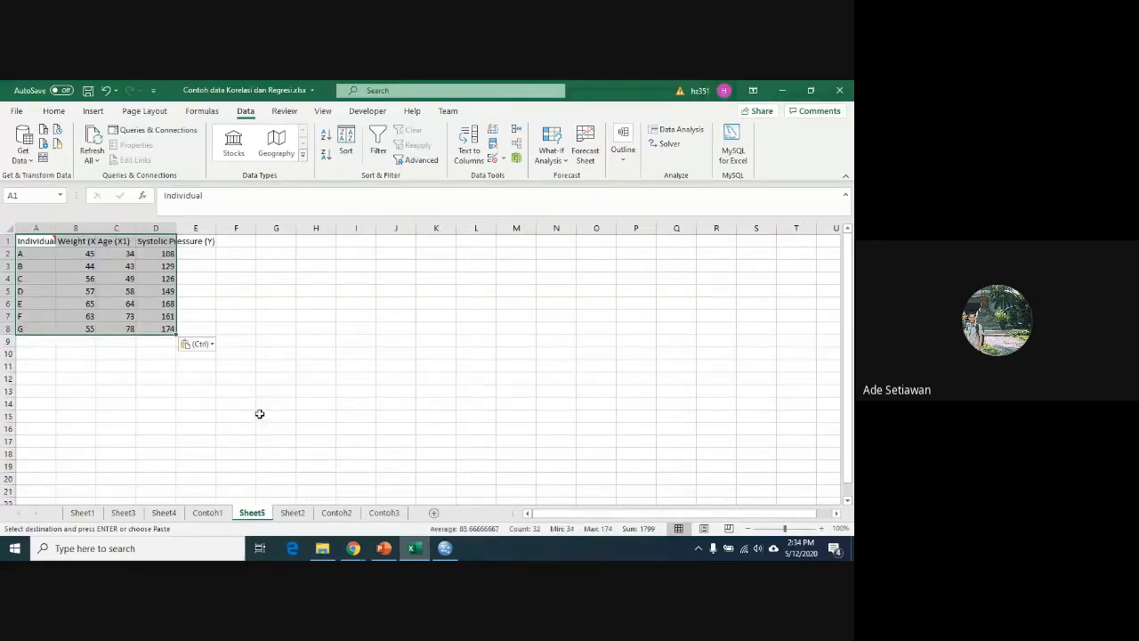
Step: Rename the new sheet with the copied data ToSPSS1 and save the workbook
left_click(7, 240)
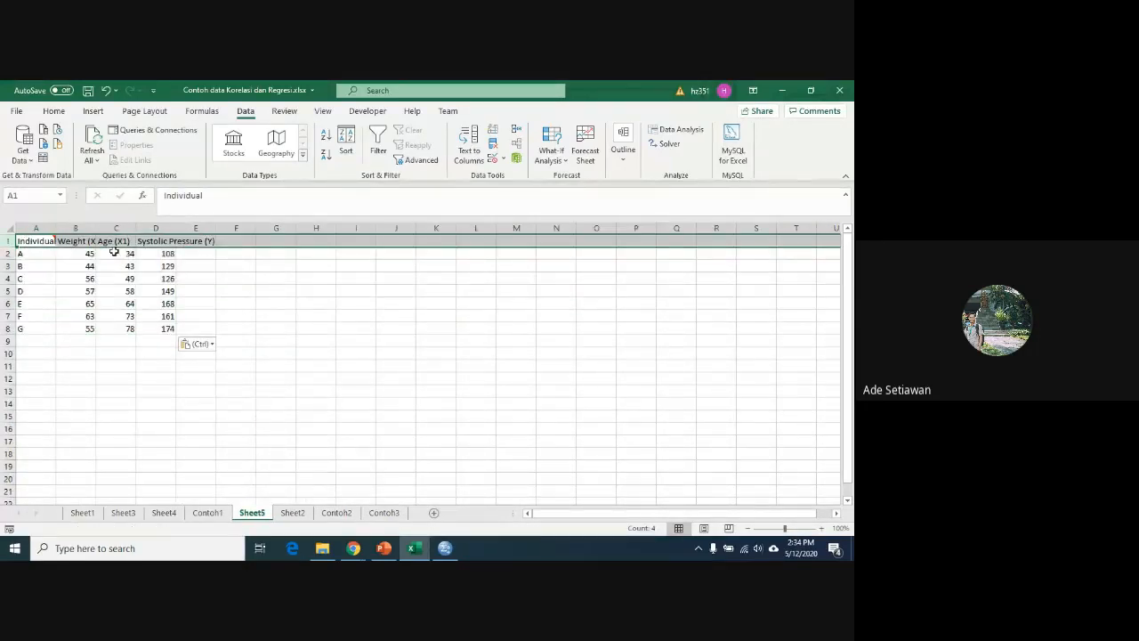
left_click_drag(4, 254, 4, 329)
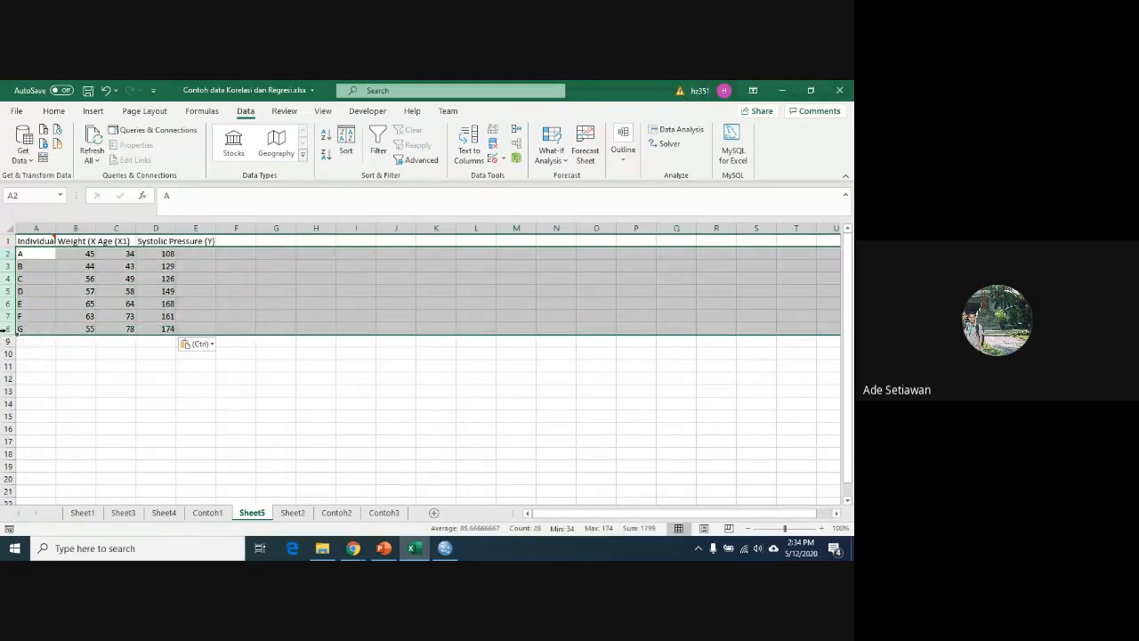
left_click(251, 513)
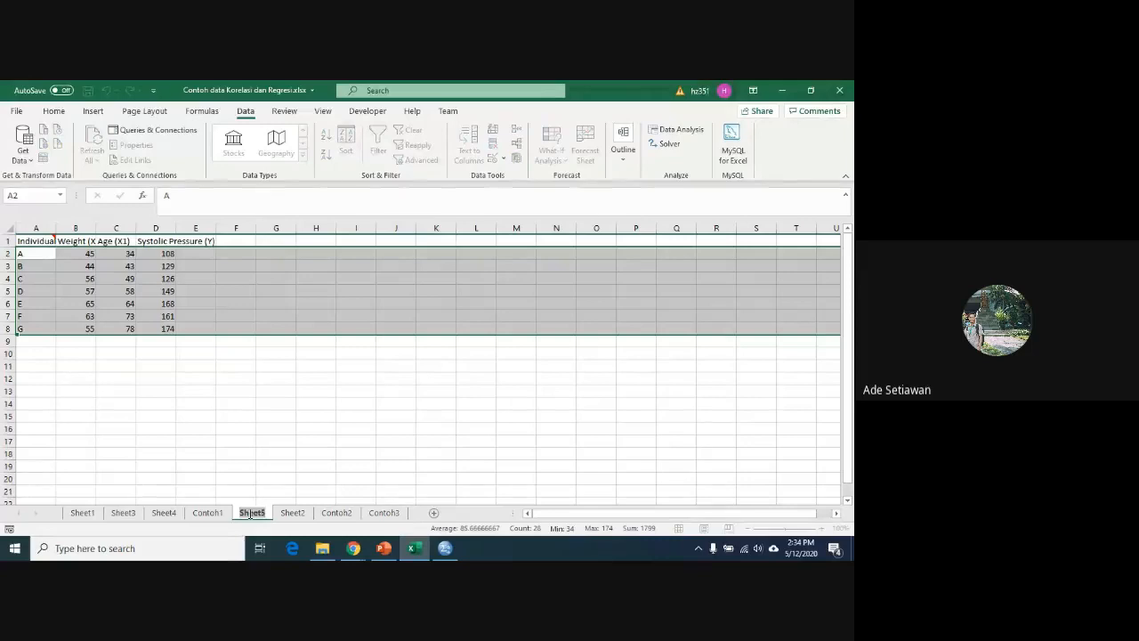
type("To")
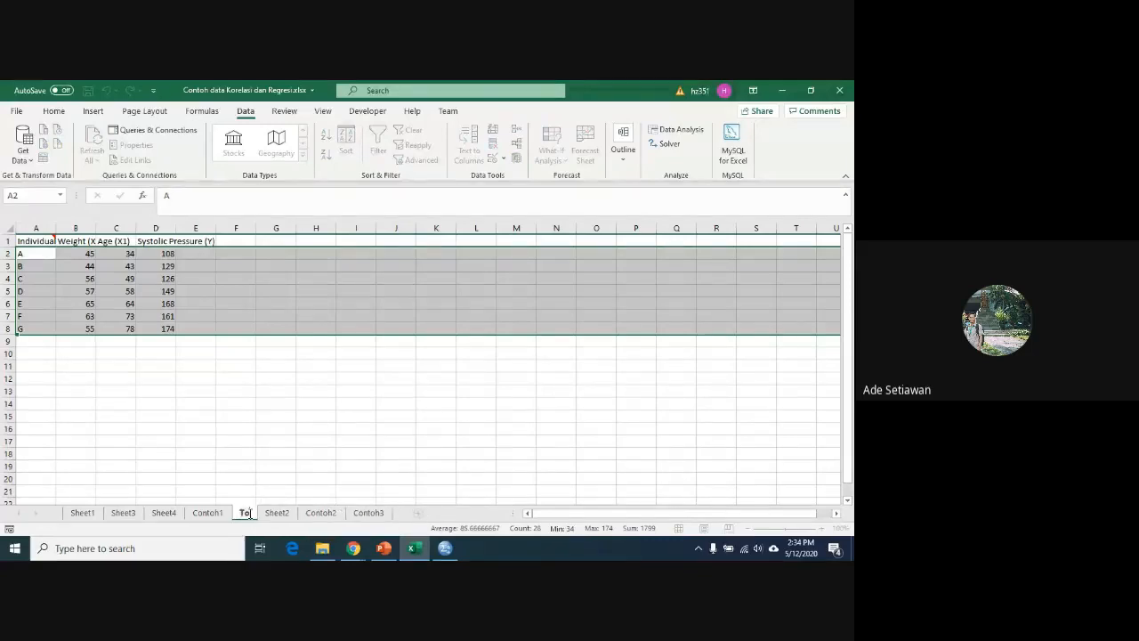
type("SPSS1")
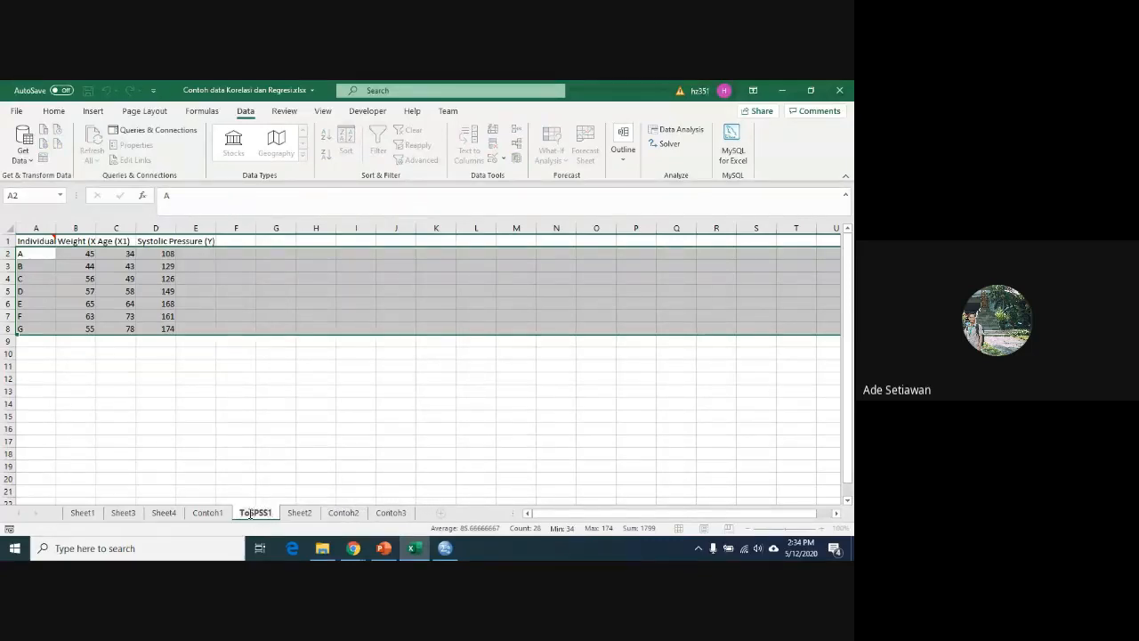
key("Return")
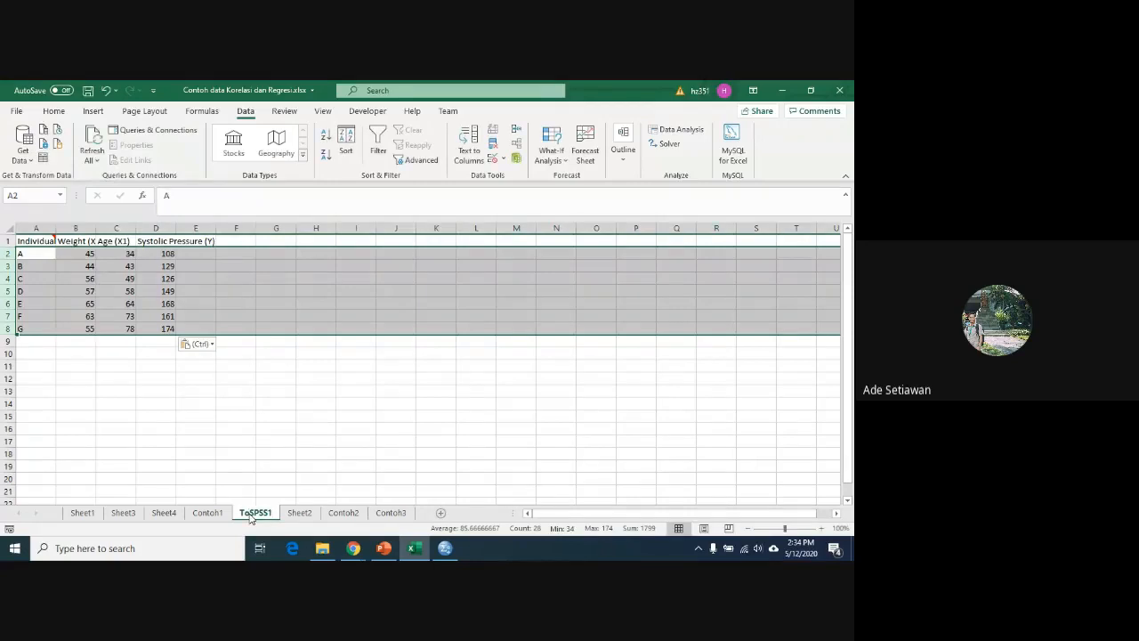
left_click(30, 254)
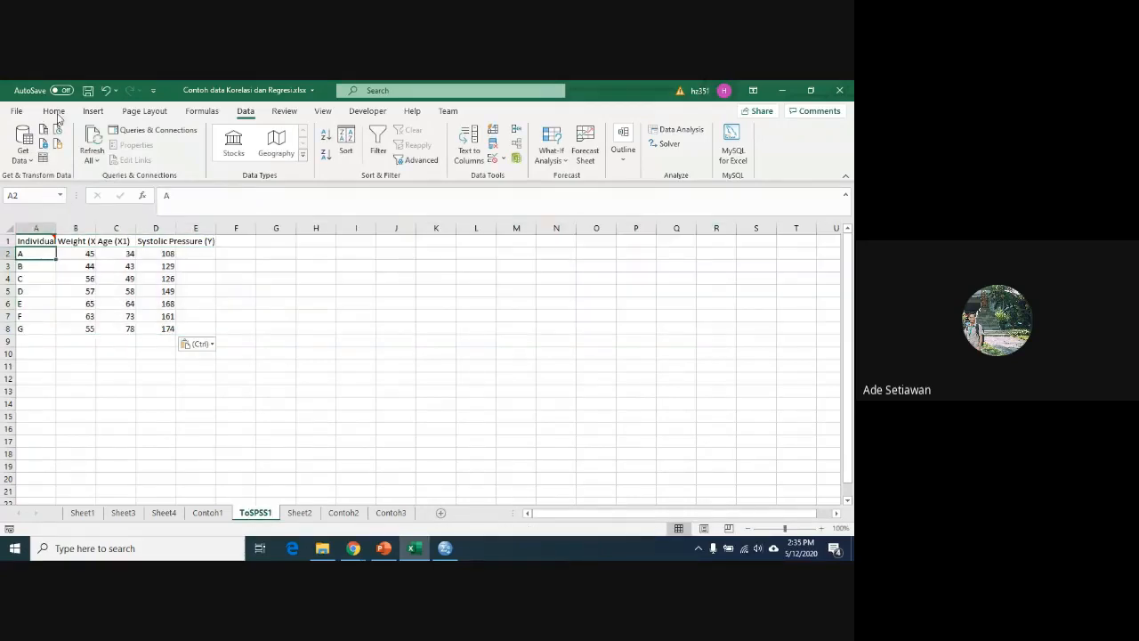
left_click(88, 89)
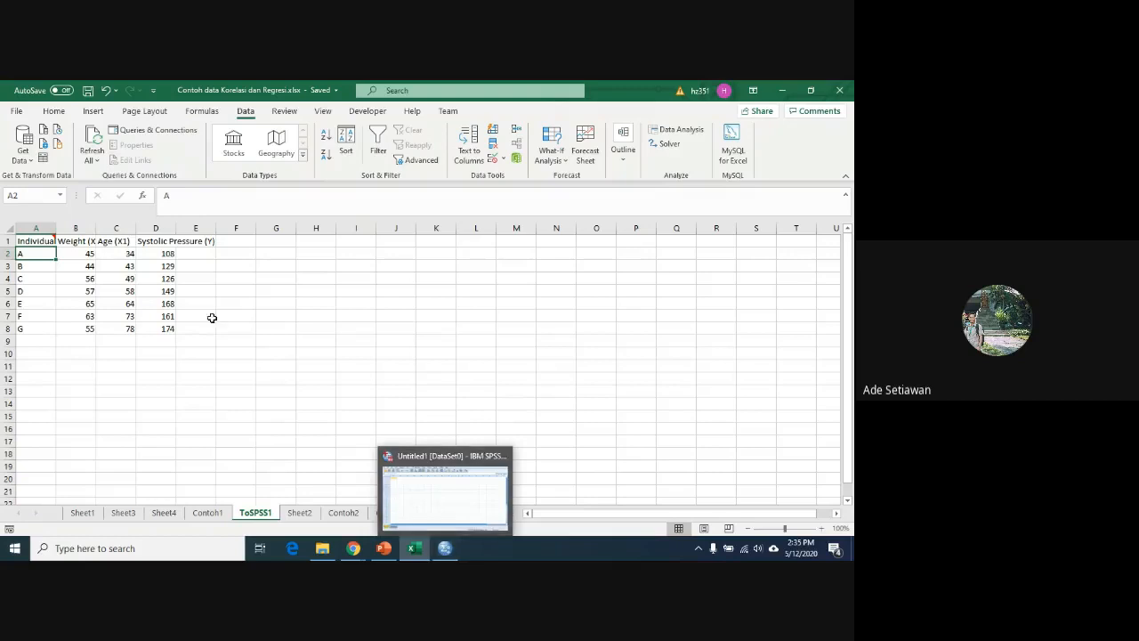
Step: Switch to SPSS, start opening a data file and set the file type to Excel (*.xls, *.xlsx, *.xlsm)
left_click(90, 255)
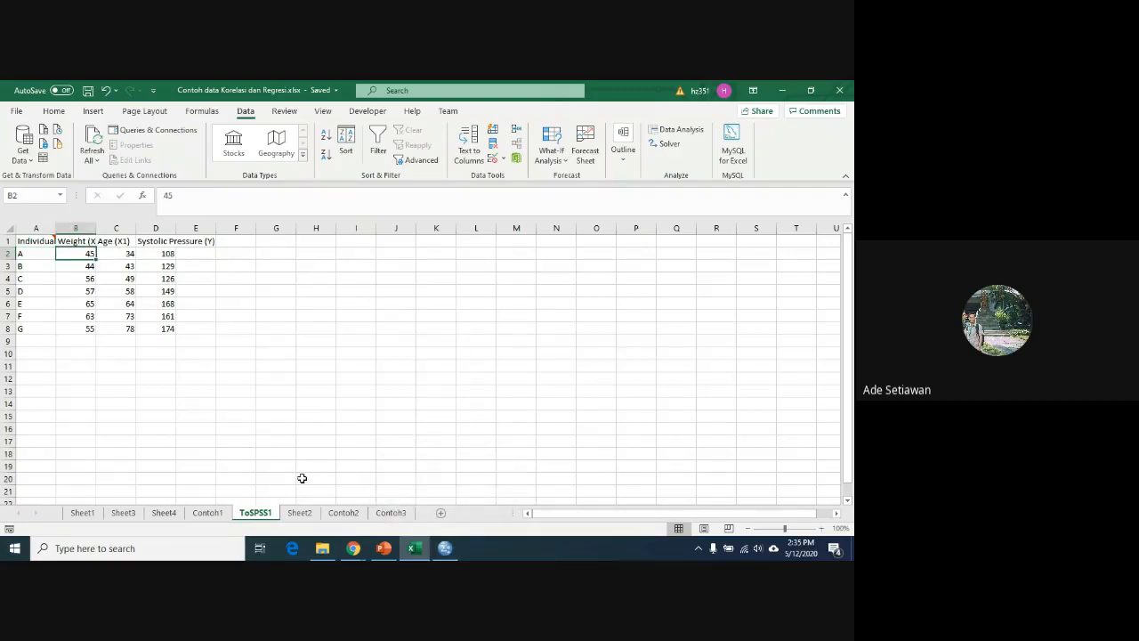
mouse_move(449, 552)
left_click(445, 550)
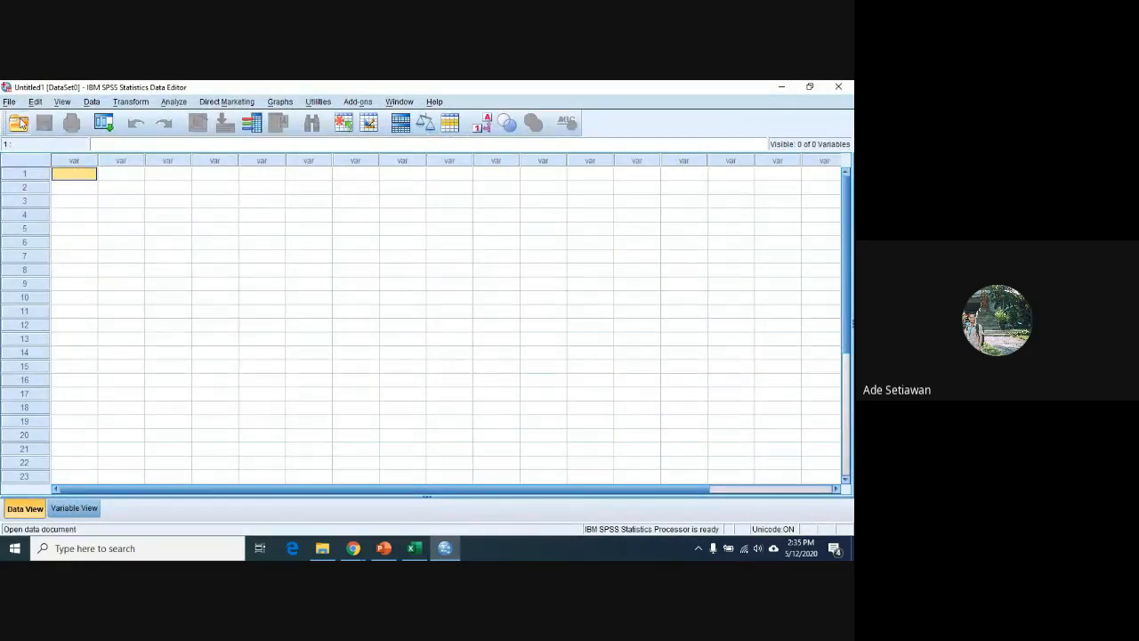
left_click(17, 123)
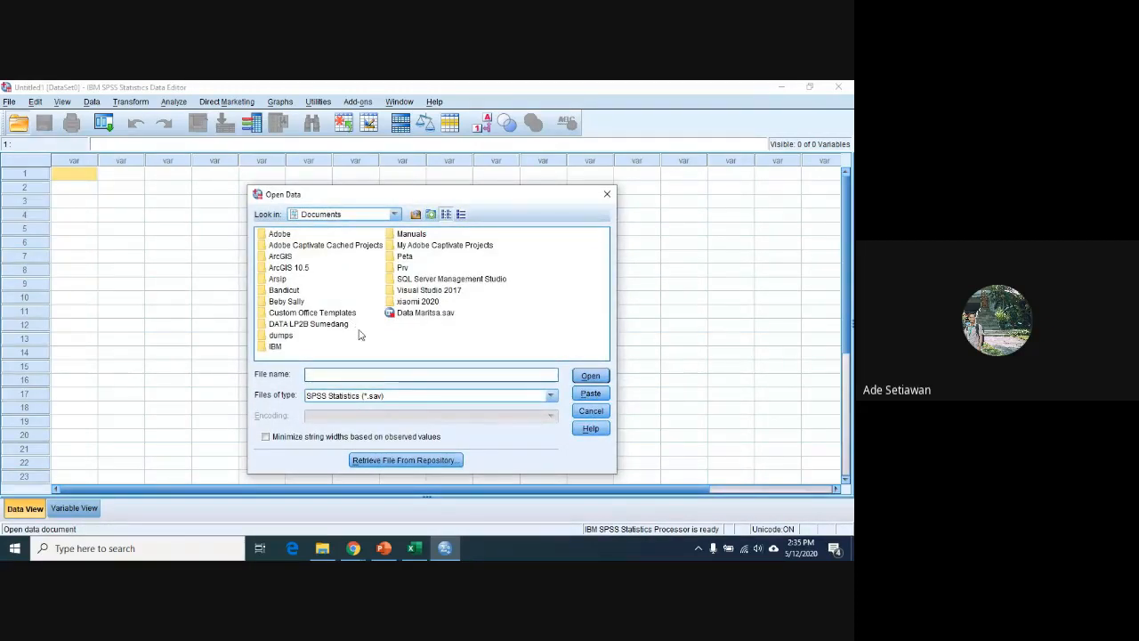
left_click(481, 396)
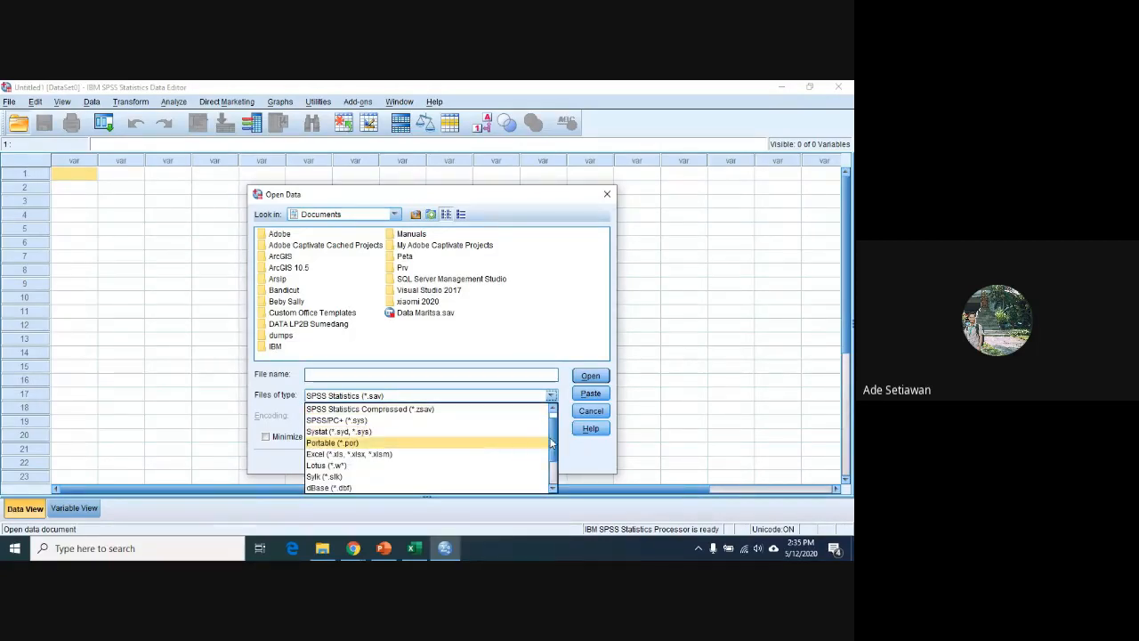
mouse_move(553, 440)
left_mouse_down()
mouse_move(552, 461)
mouse_move(552, 423)
left_mouse_up()
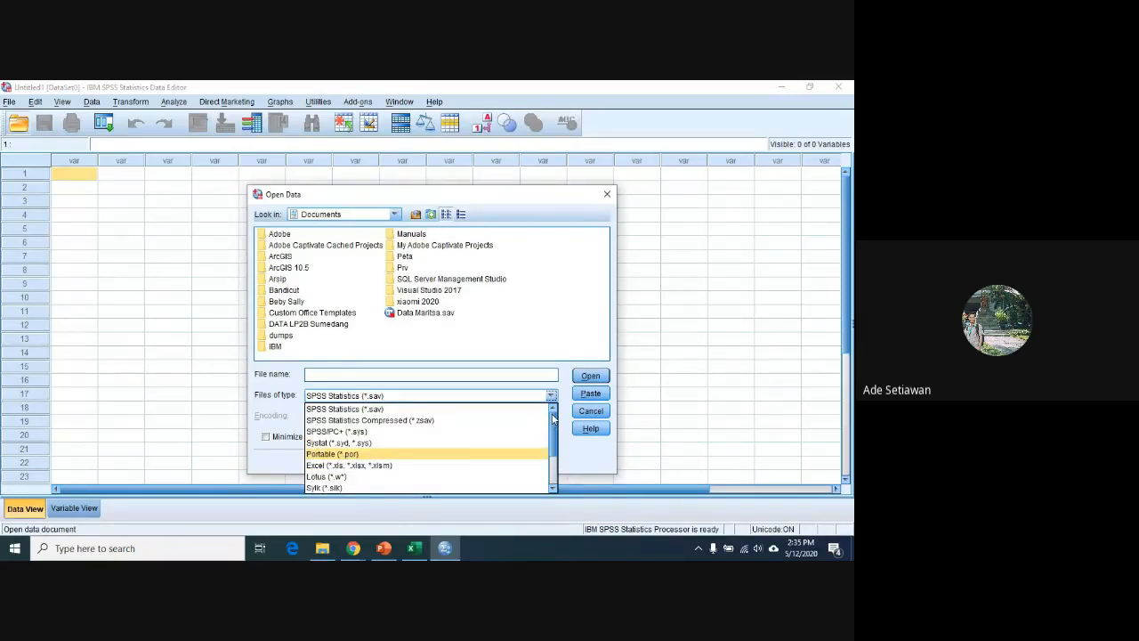
left_click(338, 464)
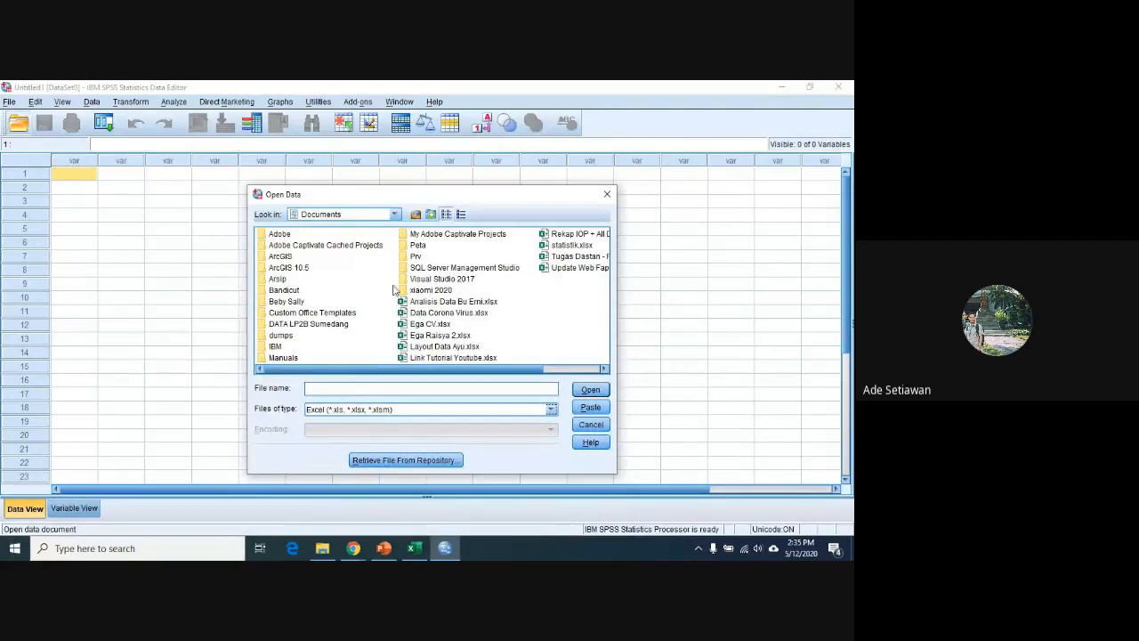
Step: Switch to File Explorer and copy the path of the 2020 folder that holds the Excel workbook
left_click(322, 548)
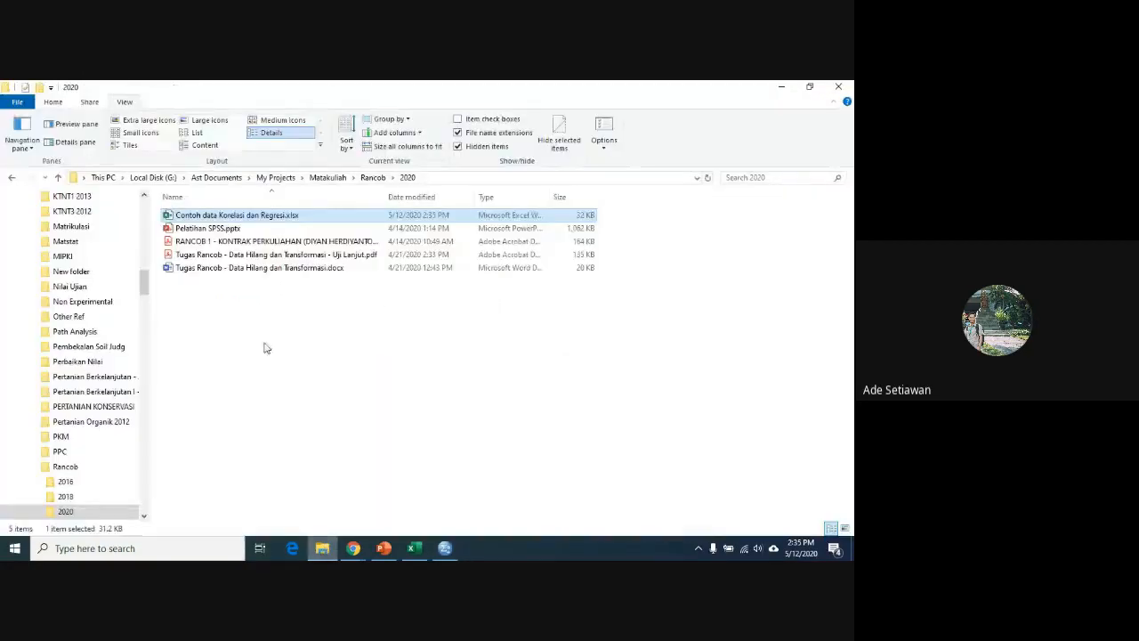
left_click(461, 177)
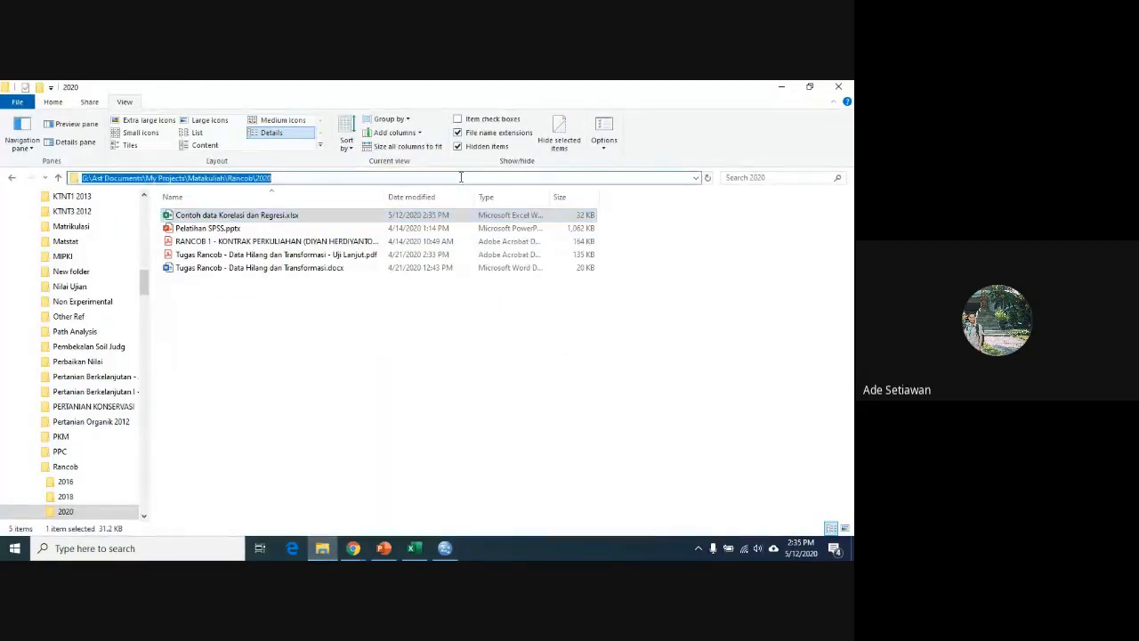
left_click(344, 371)
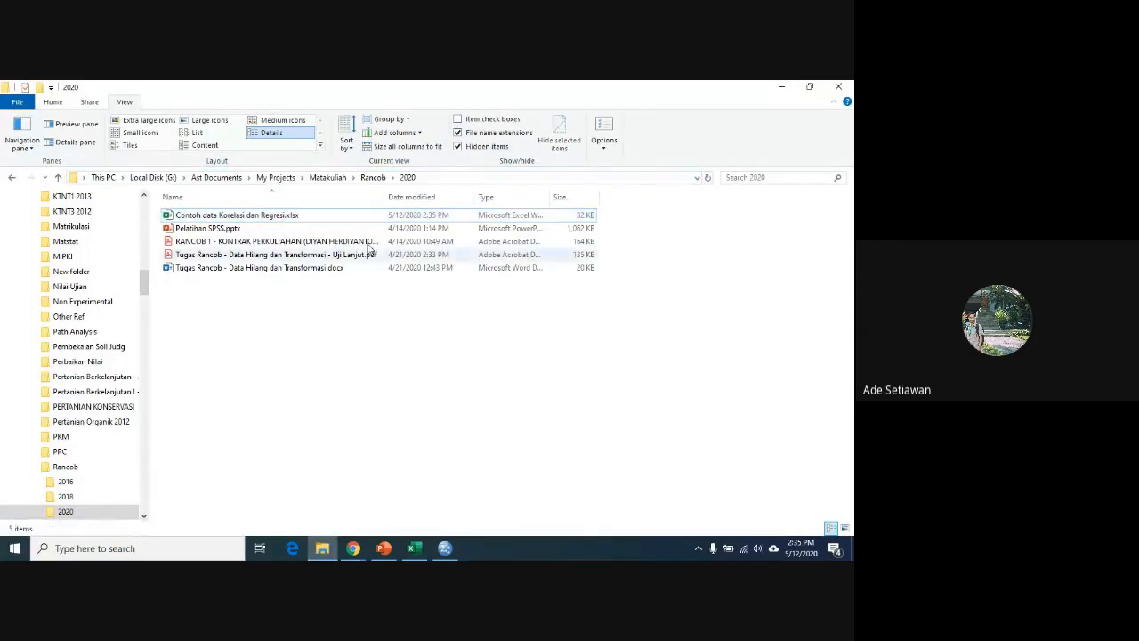
left_click(429, 178)
key("ctrl+c")
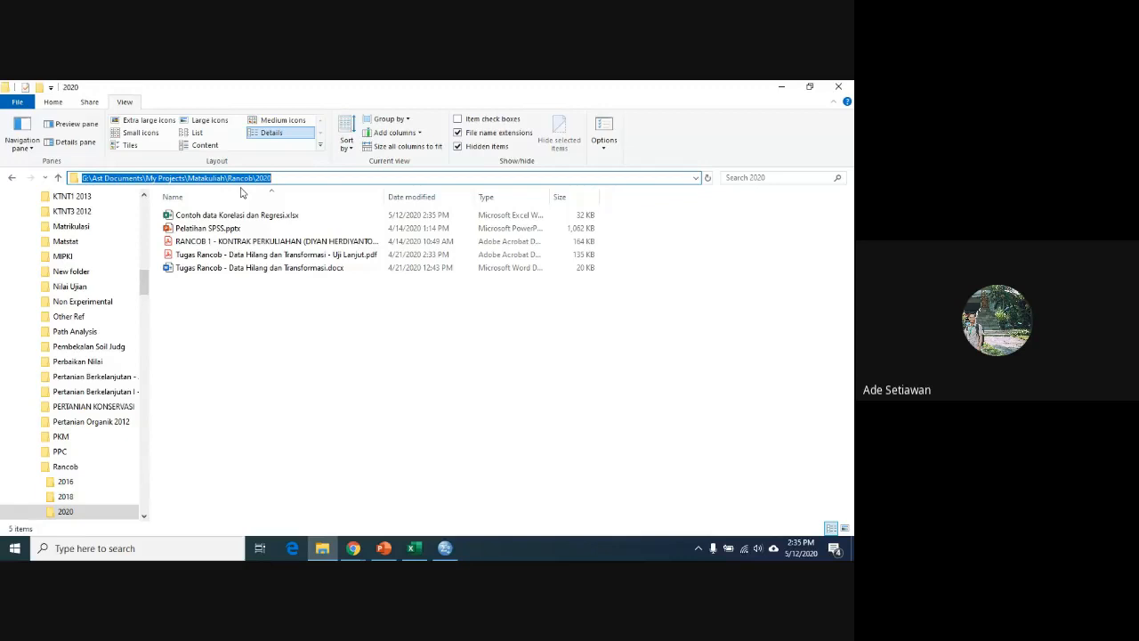
Step: Return to SPSS, go to the copied folder path in Open Data and open Contoh data Korelasi dan Regresi.xlsx
left_click(445, 548)
left_click(410, 388)
key("ctrl+v")
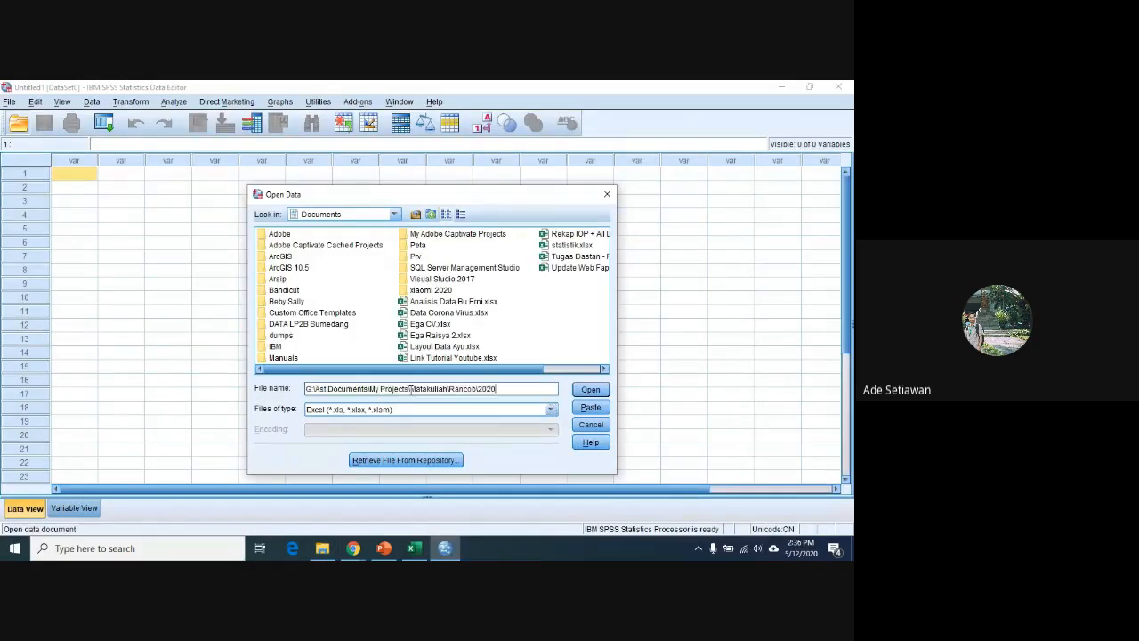
left_click(583, 391)
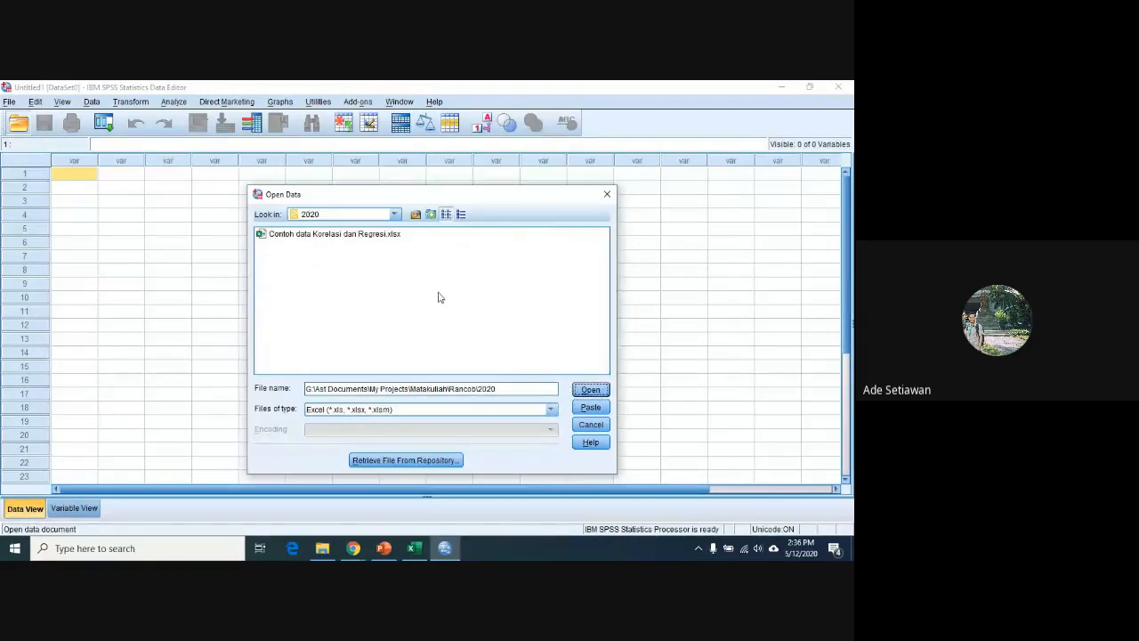
left_click(289, 239)
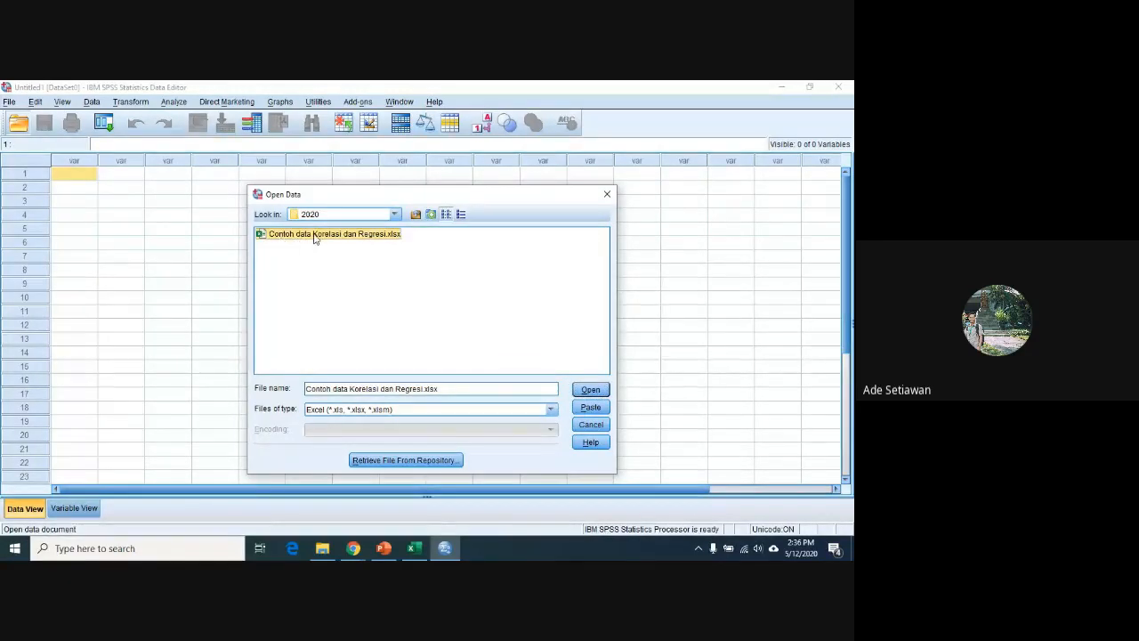
left_click(589, 393)
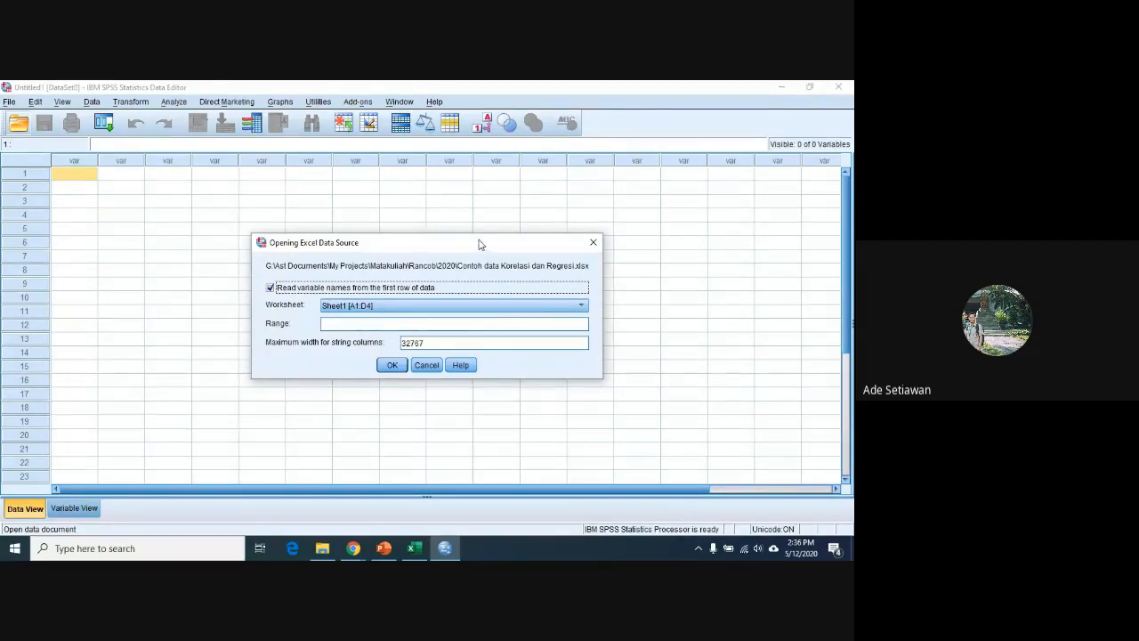
Step: Choose ToSPSS1 [A1:D8] as the worksheet to read from the Excel data source
left_click_drag(479, 244, 486, 211)
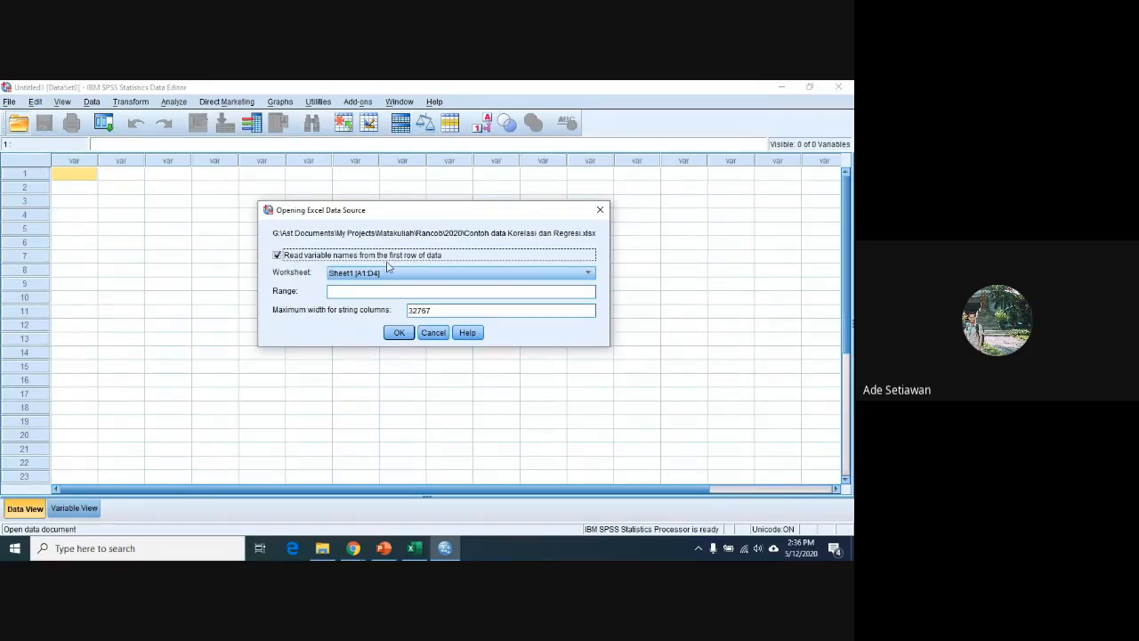
left_click(587, 274)
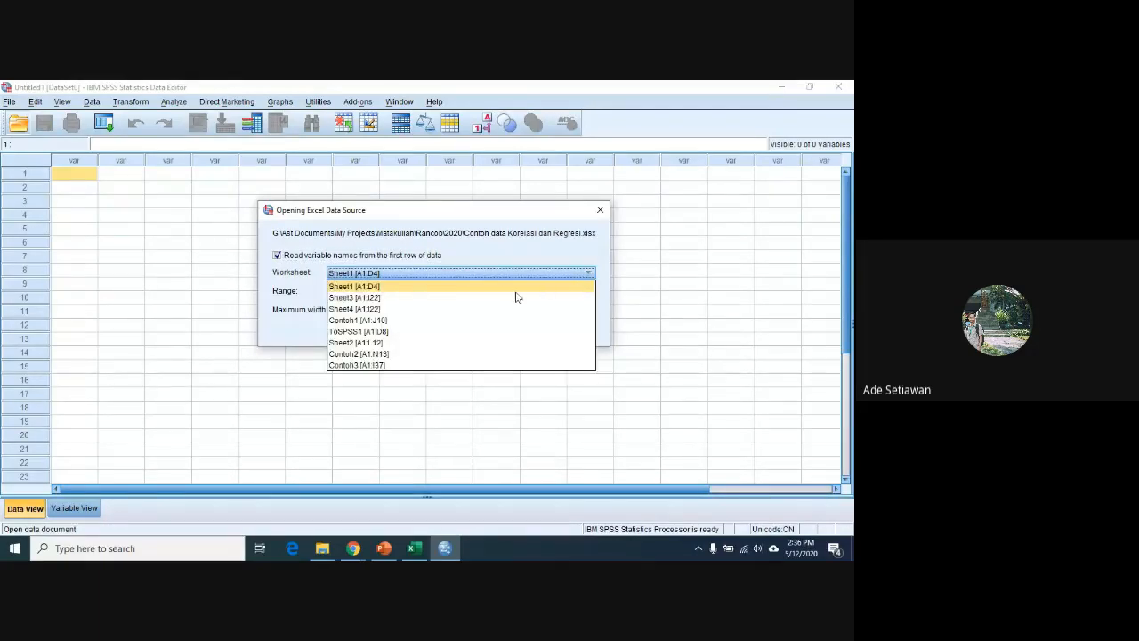
left_click(343, 332)
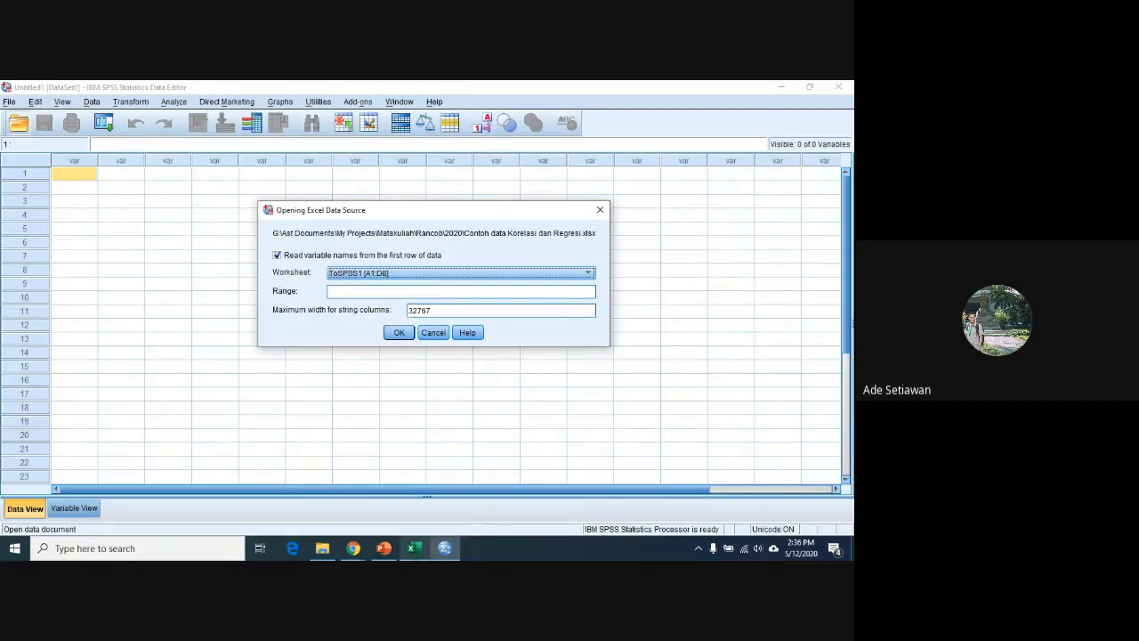
Step: Switch to Excel and view the Contoh1 sheet to compare it with ToSPSS1
mouse_move(414, 547)
left_click(374, 530)
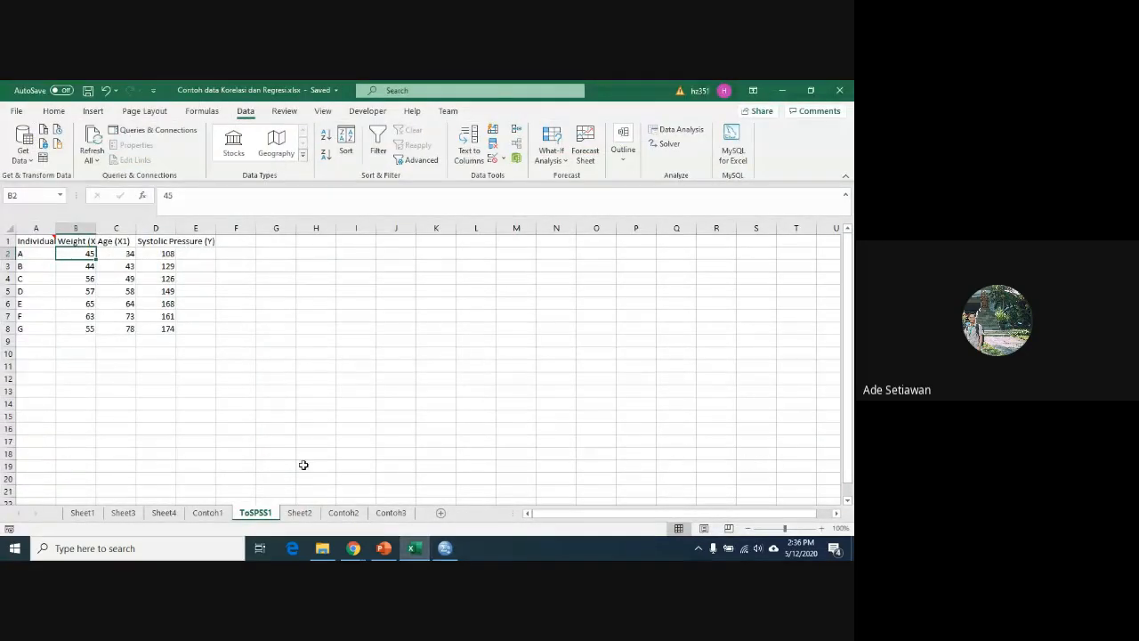
left_click(212, 516)
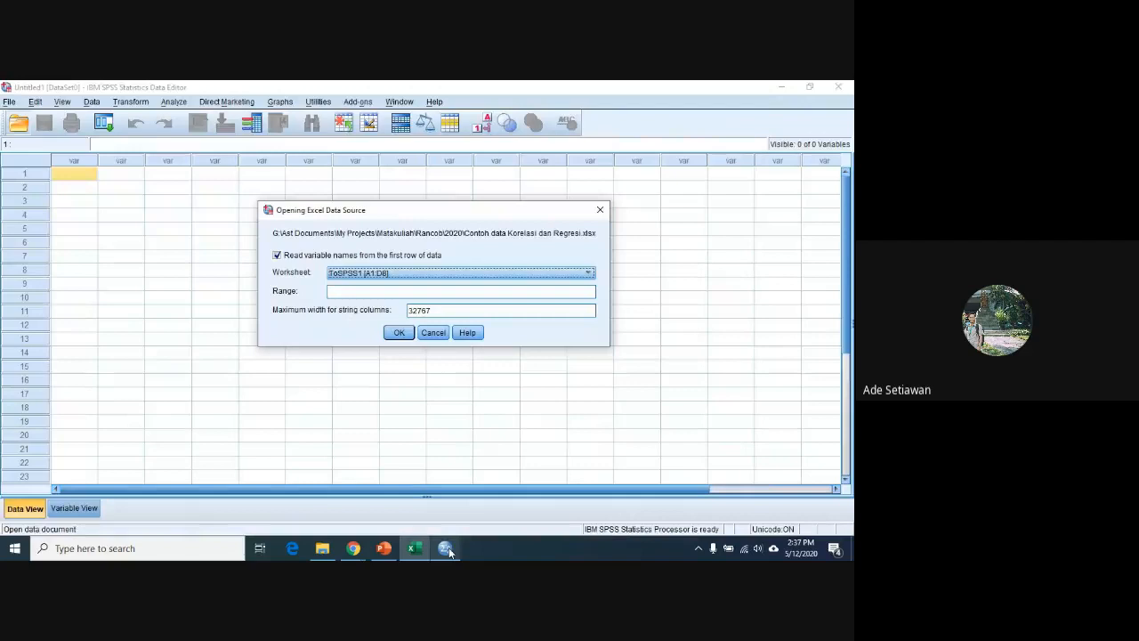
Step: Return to SPSS, import the chosen worksheet and fit the Individual column's width to its name
left_click(445, 548)
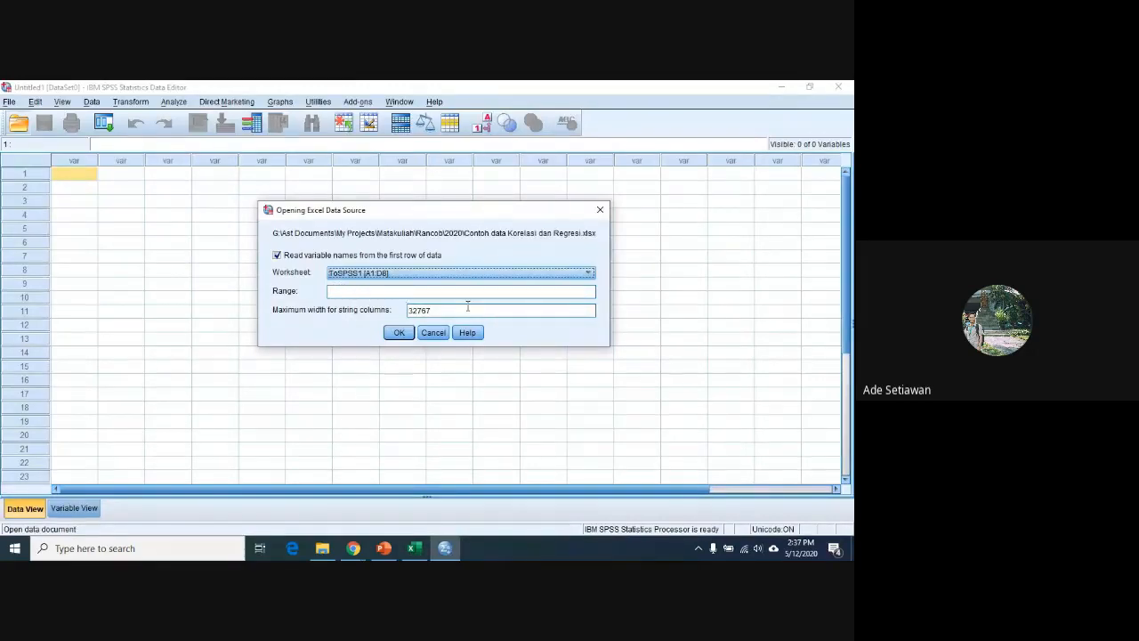
left_click(389, 334)
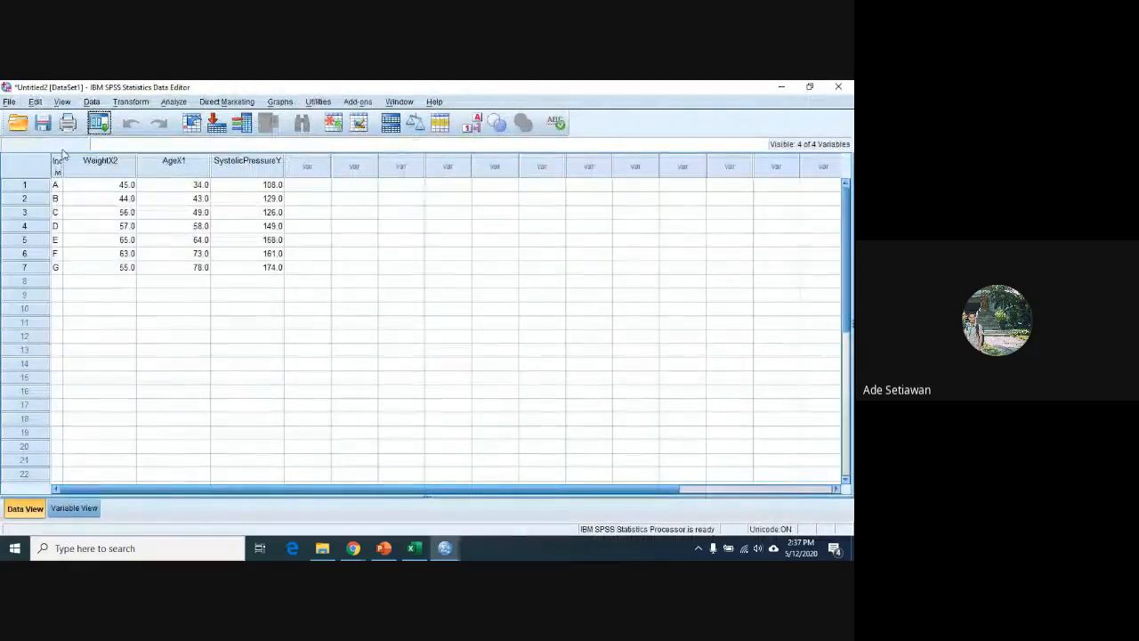
double_click(62, 158)
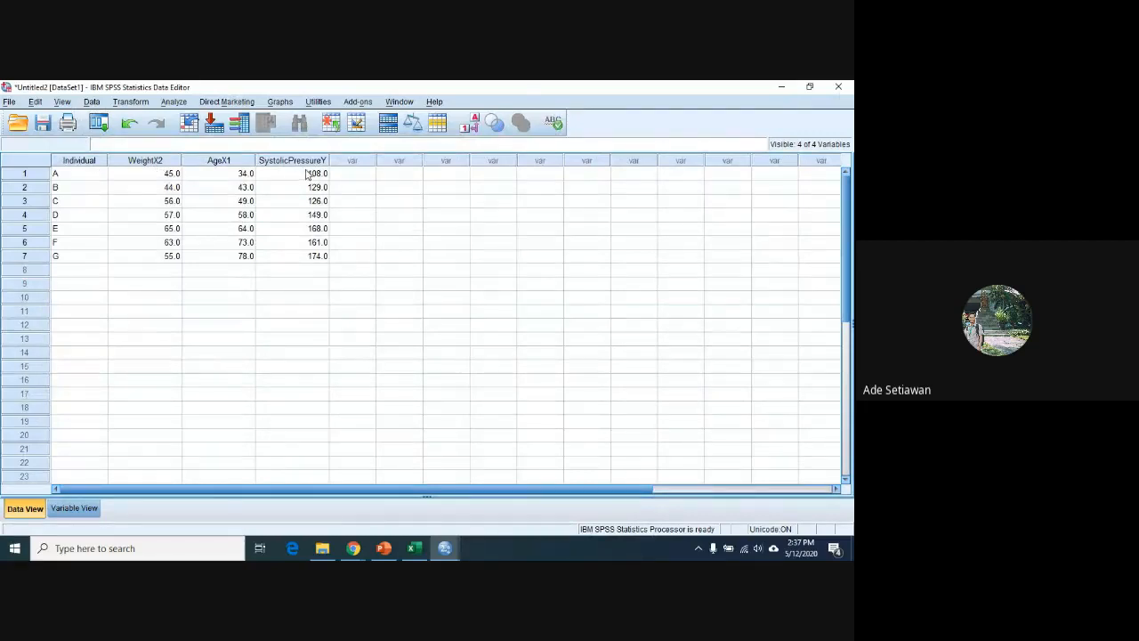
Step: Show the variable definitions, fit the Name column to its contents and select the SystolicPressureY name
left_click(75, 508)
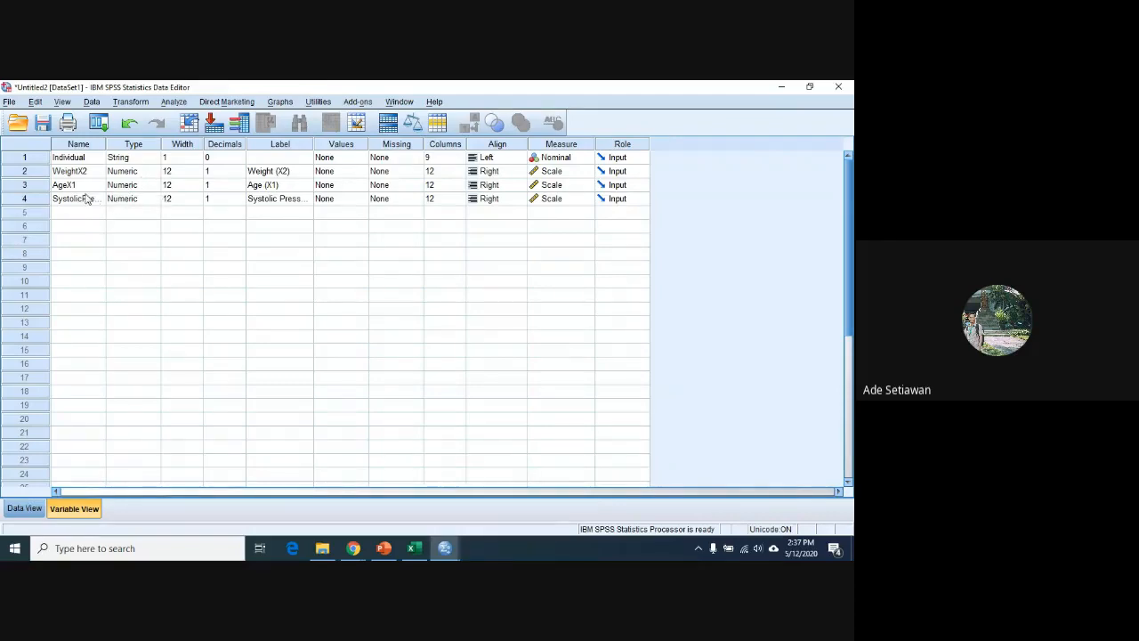
double_click(106, 144)
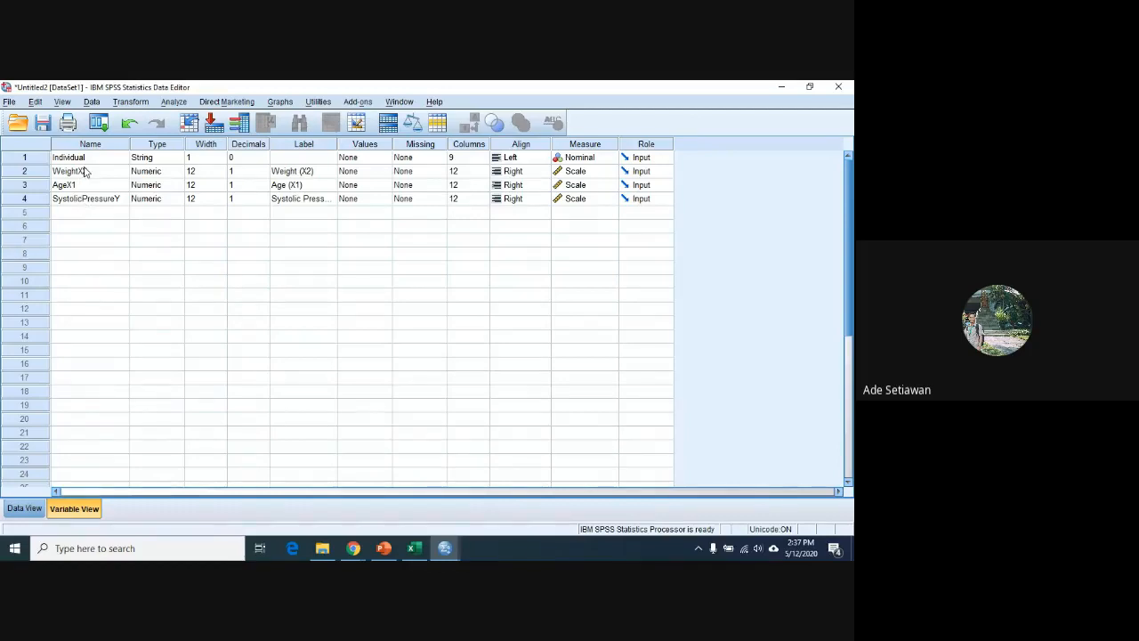
left_click(67, 203)
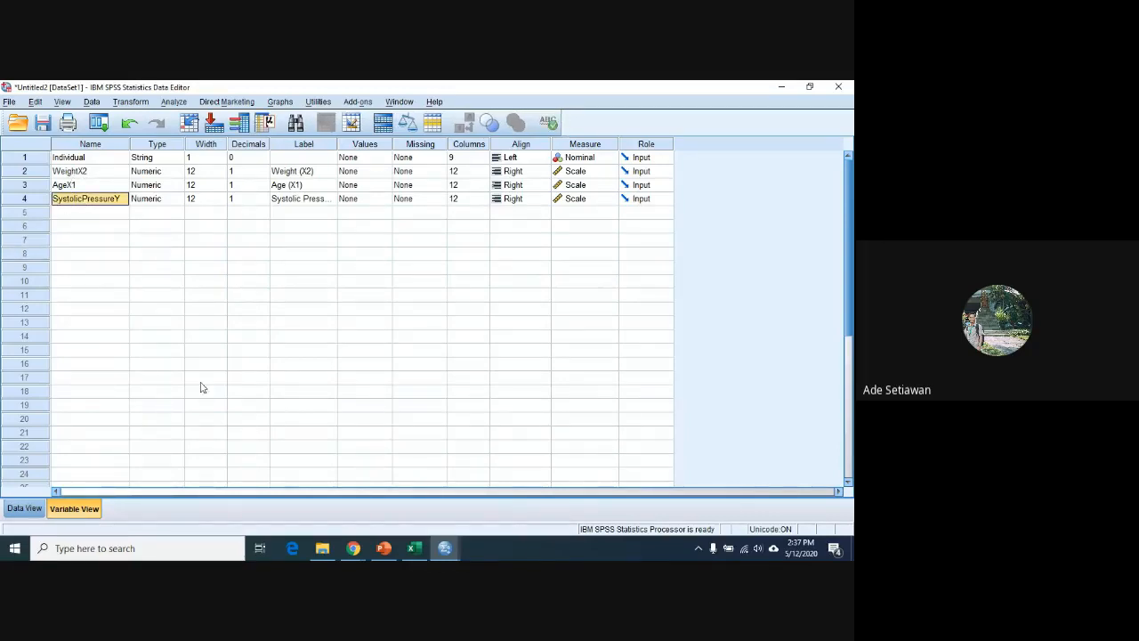
Step: Switch to Excel and check the Systolic Pressure (Y) header in cell D1 of Contoh1
mouse_move(411, 552)
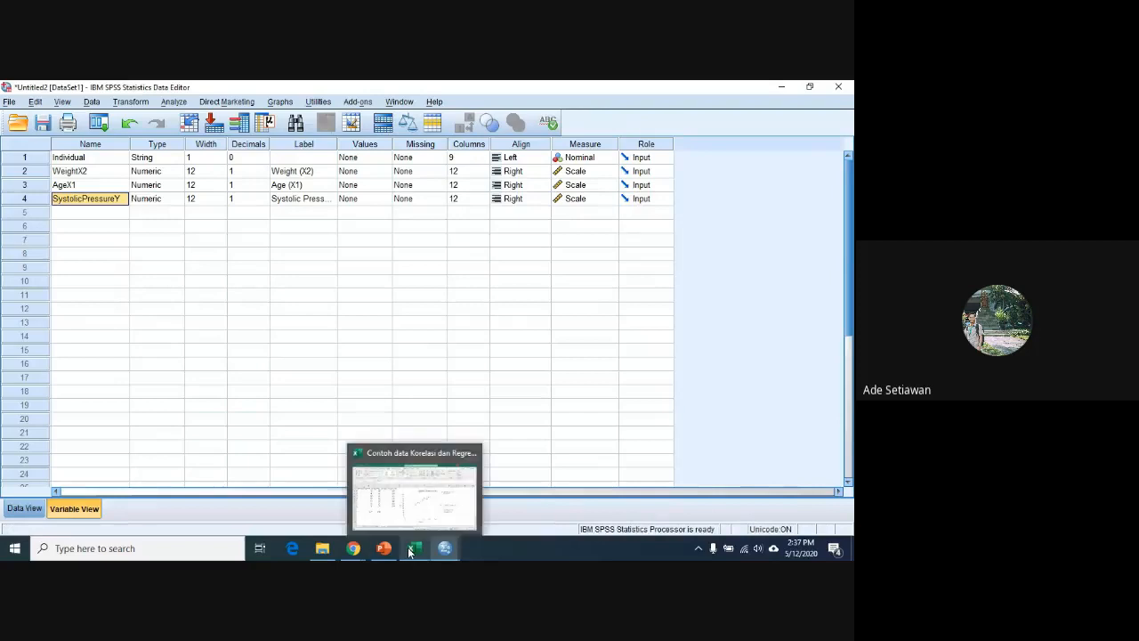
left_click(410, 552)
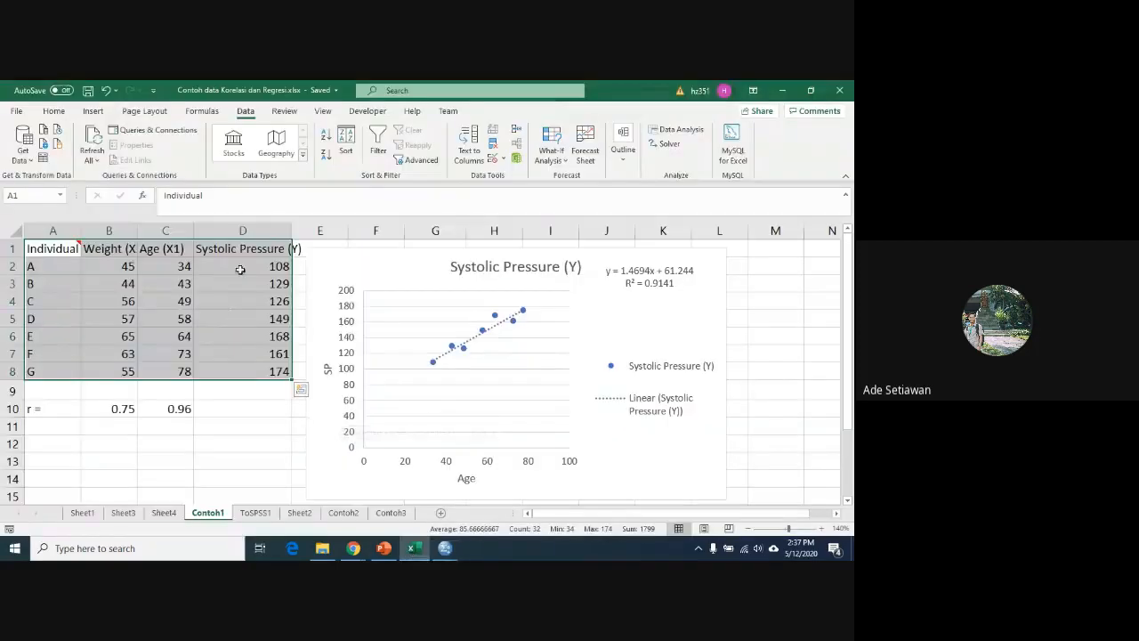
left_click(238, 250)
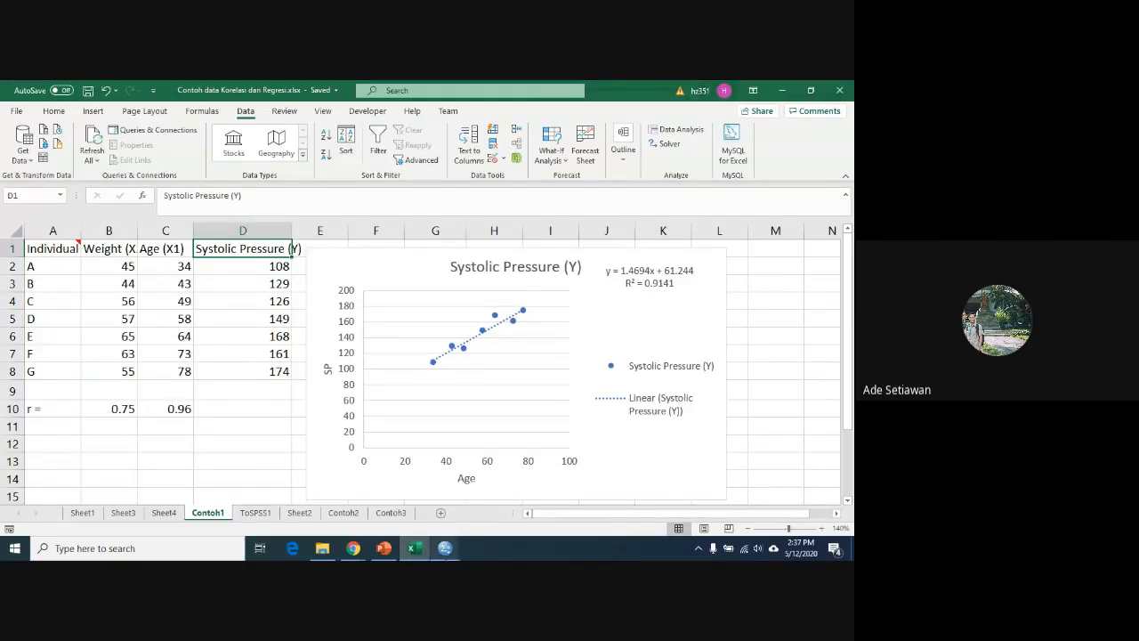
Step: Switch to the SPSS data editor, show the imported data values and select the WeightX2 cell in row 2
mouse_move(444, 552)
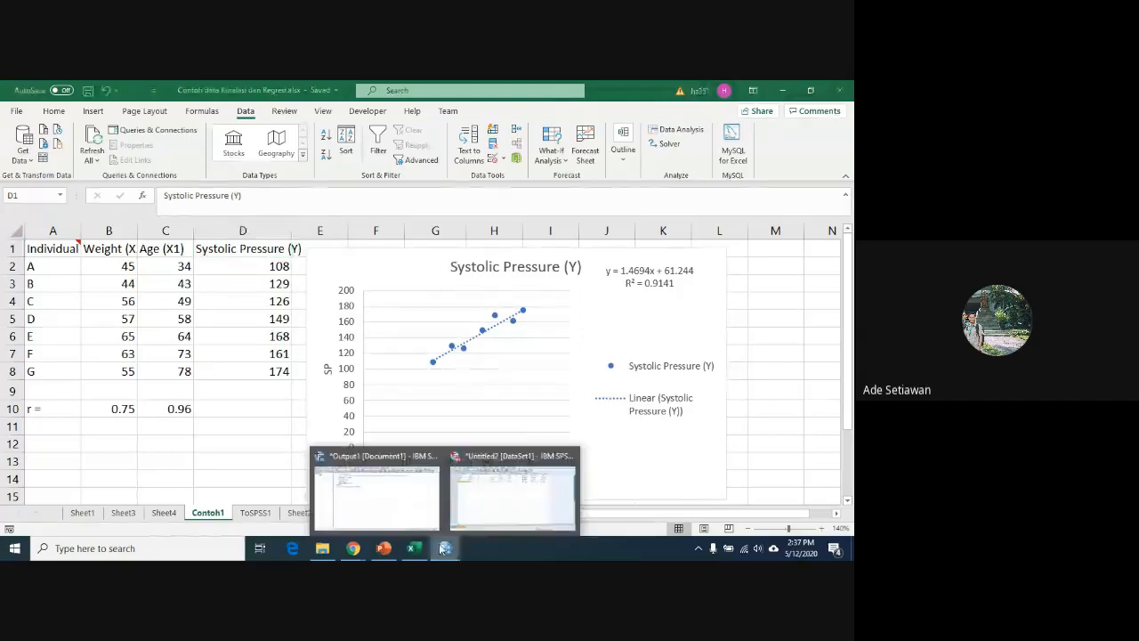
mouse_move(455, 489)
left_click(508, 496)
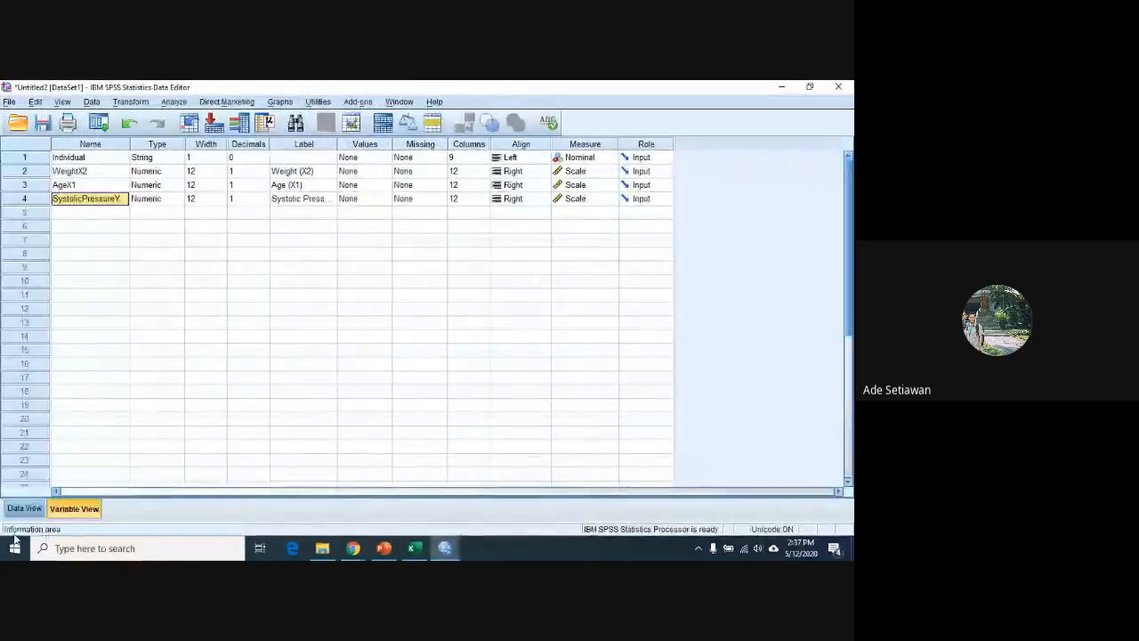
left_click(25, 509)
left_click(142, 187)
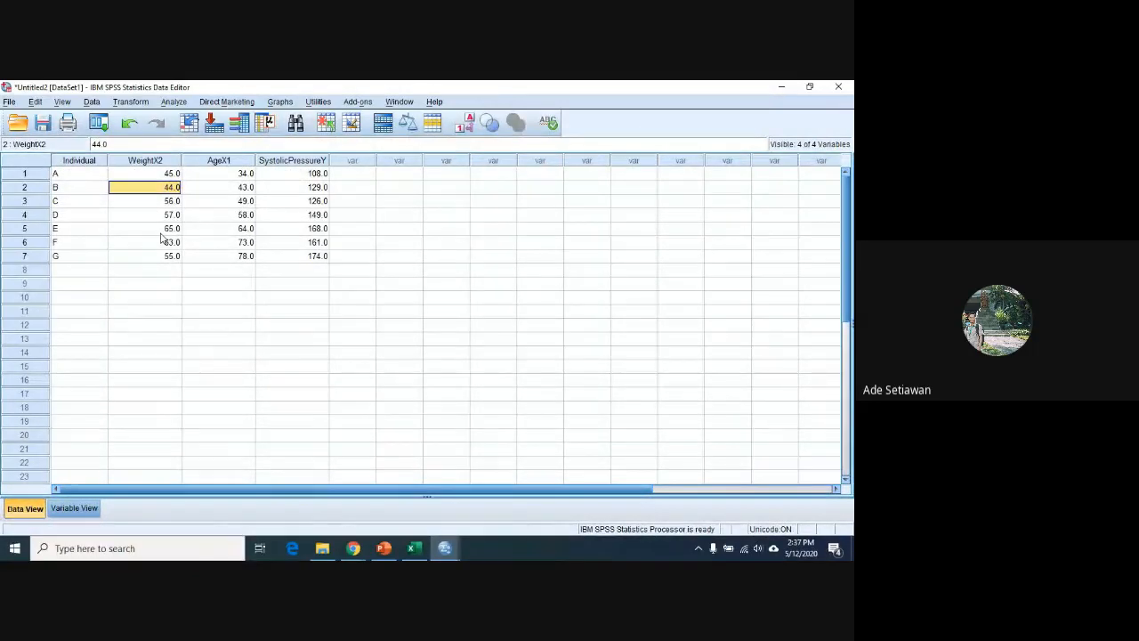
Step: Run a two-tailed Pearson bivariate correlation on Weight (X2), Age (X1) and Systolic Pressure (Y), and select the resulting Correlations table
left_click(169, 102)
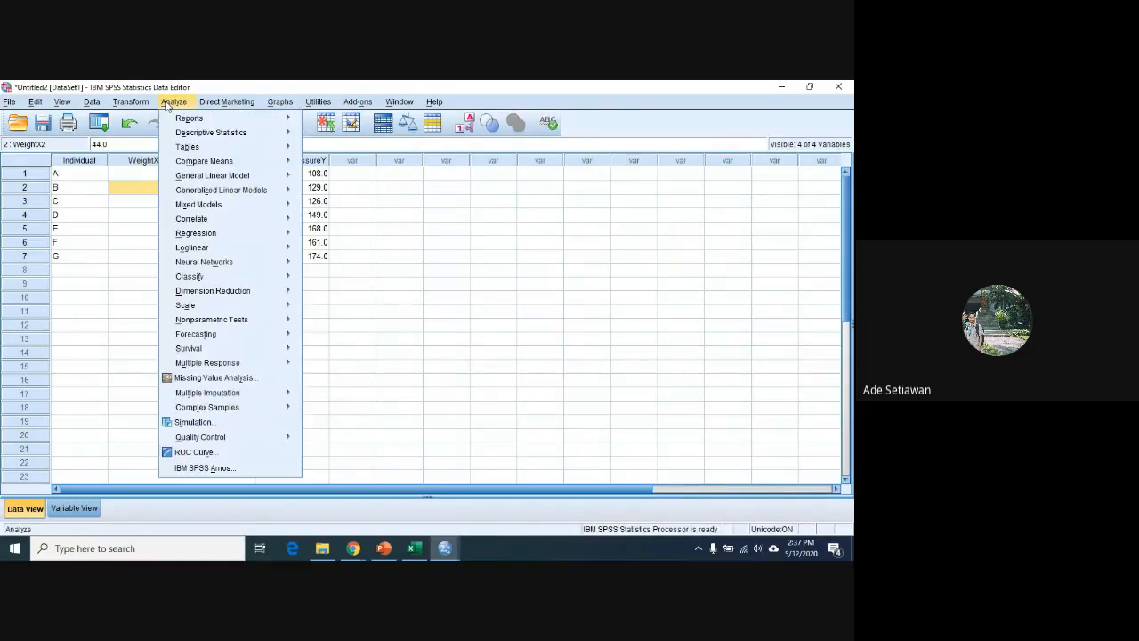
mouse_move(203, 224)
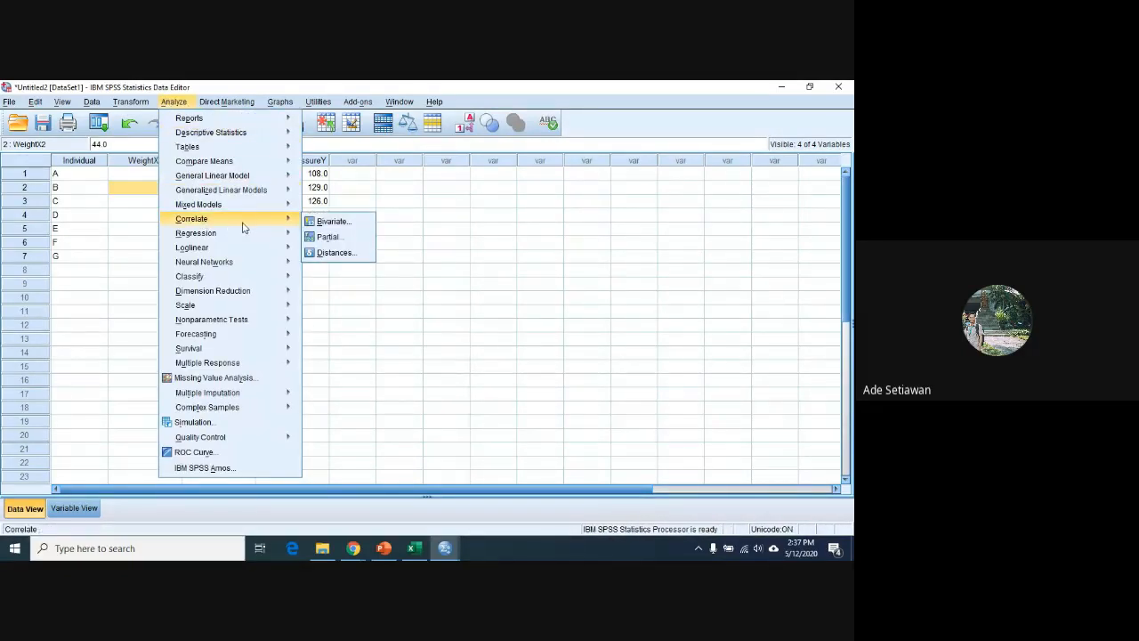
left_click(343, 228)
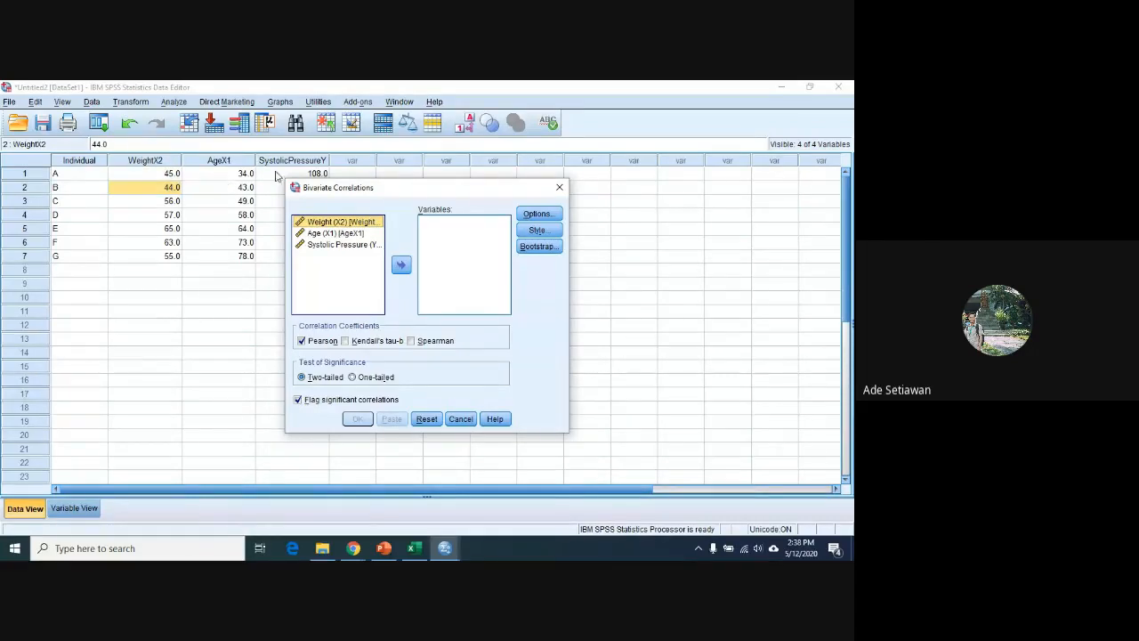
left_click_drag(396, 193, 511, 203)
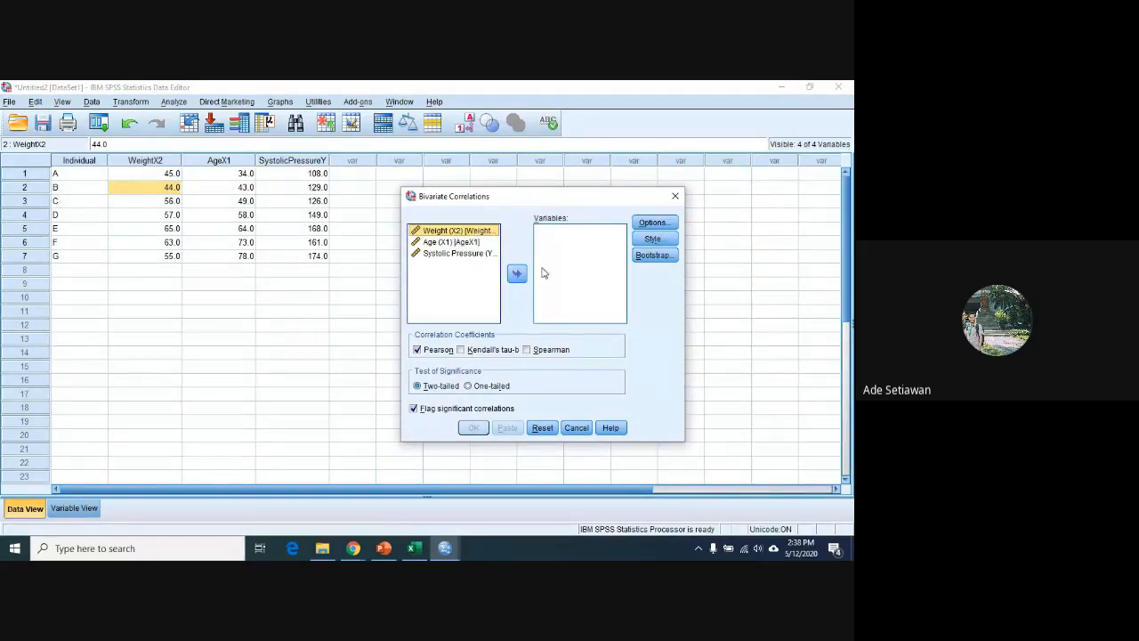
left_click(460, 256, "shift")
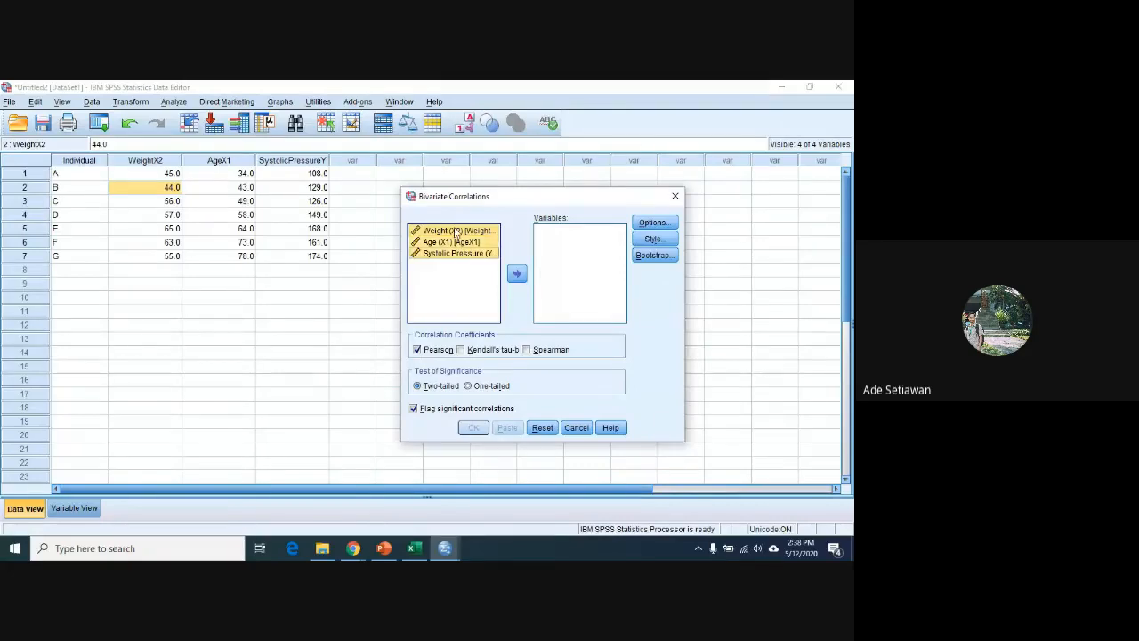
left_click(518, 275)
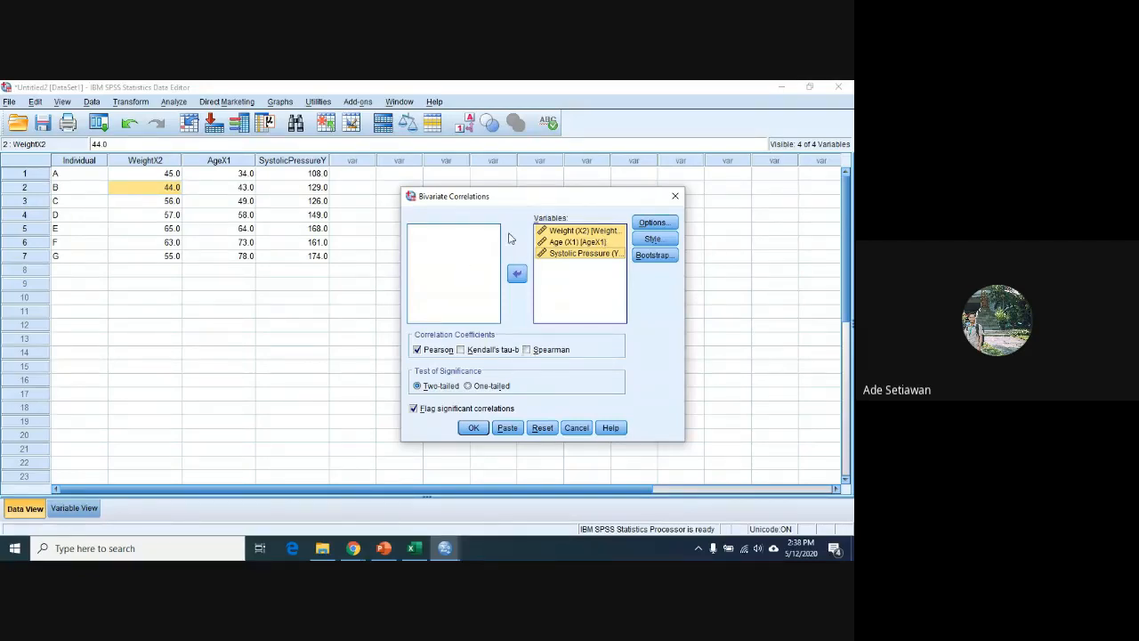
left_click(473, 428)
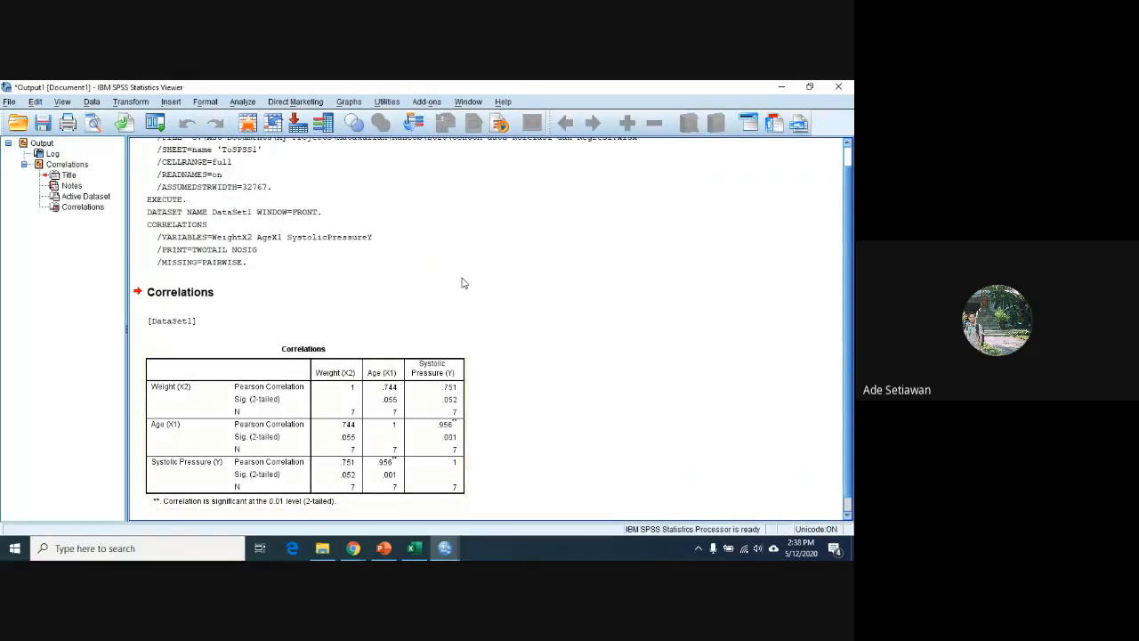
scroll(462, 282, "down", 1)
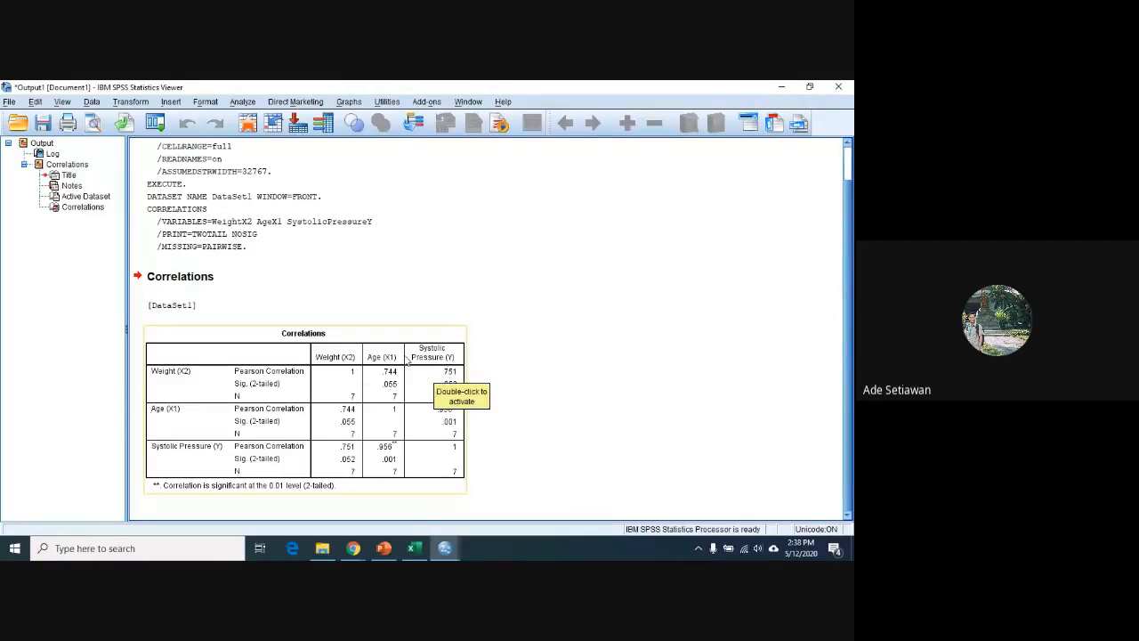
left_click(433, 418)
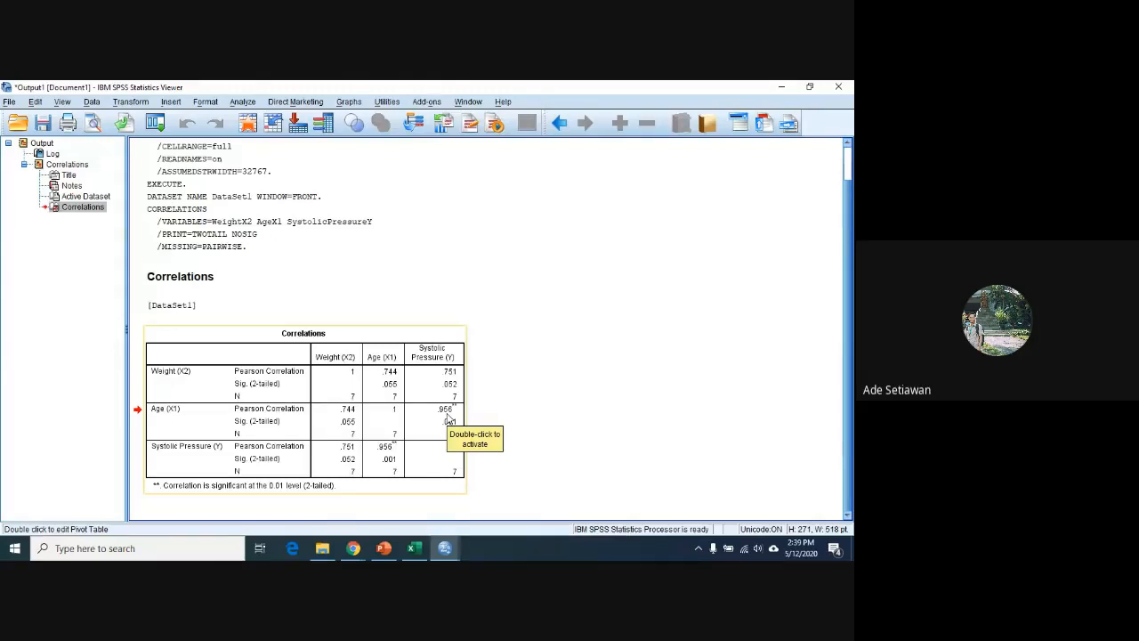
Step: Switch to Excel and display the age correlation coefficient in cell C10 of Contoh1 with three decimal places
left_click(414, 548)
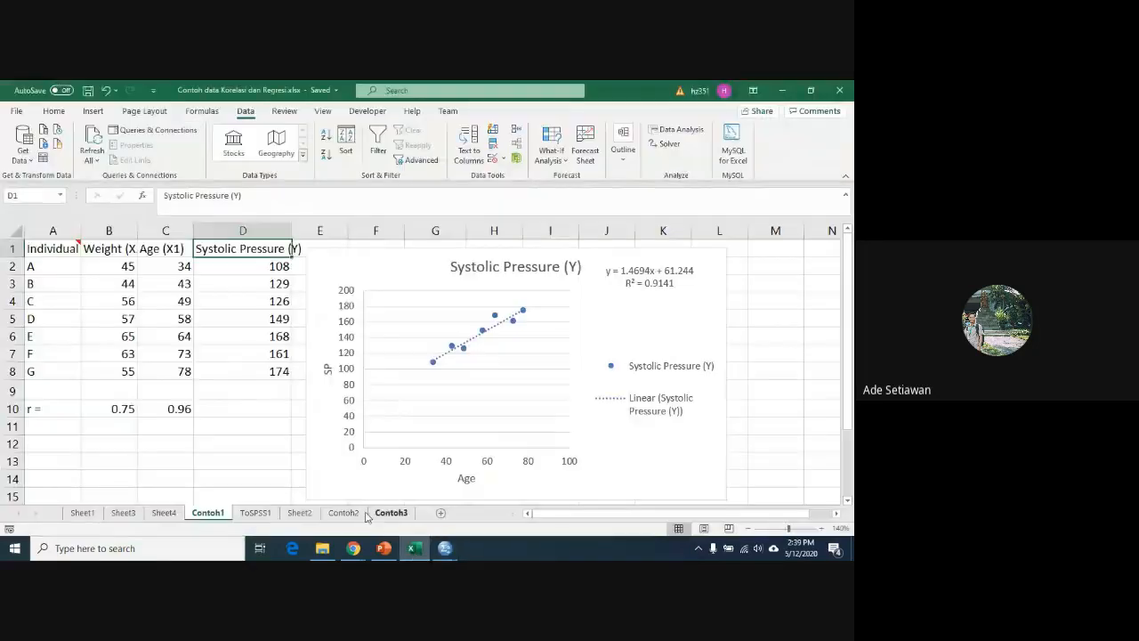
left_click(178, 409)
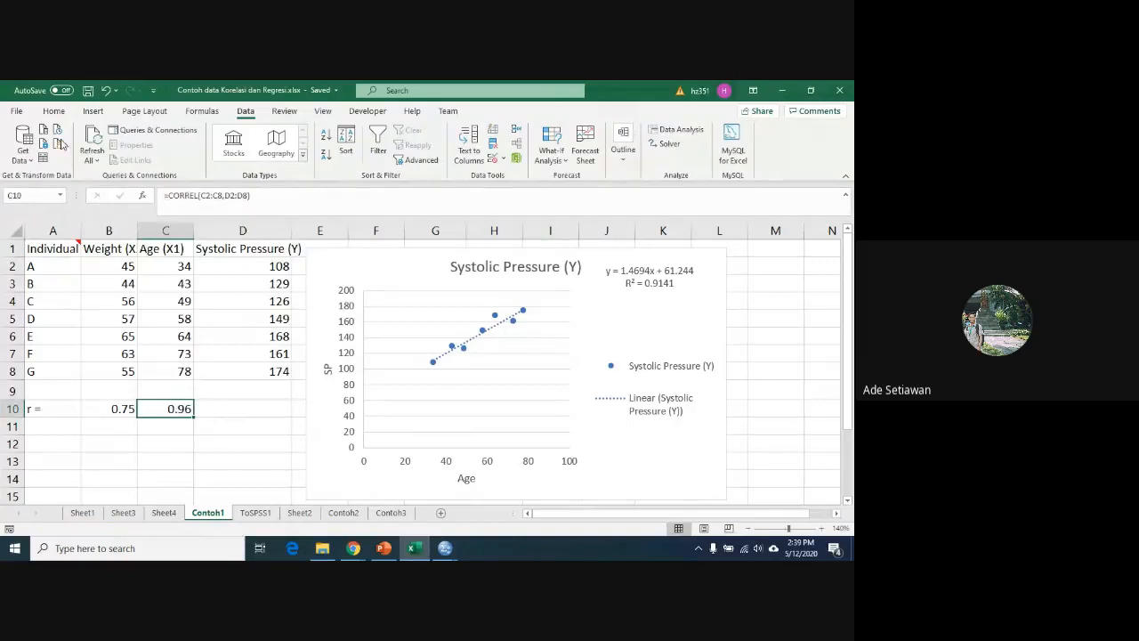
left_click(54, 110)
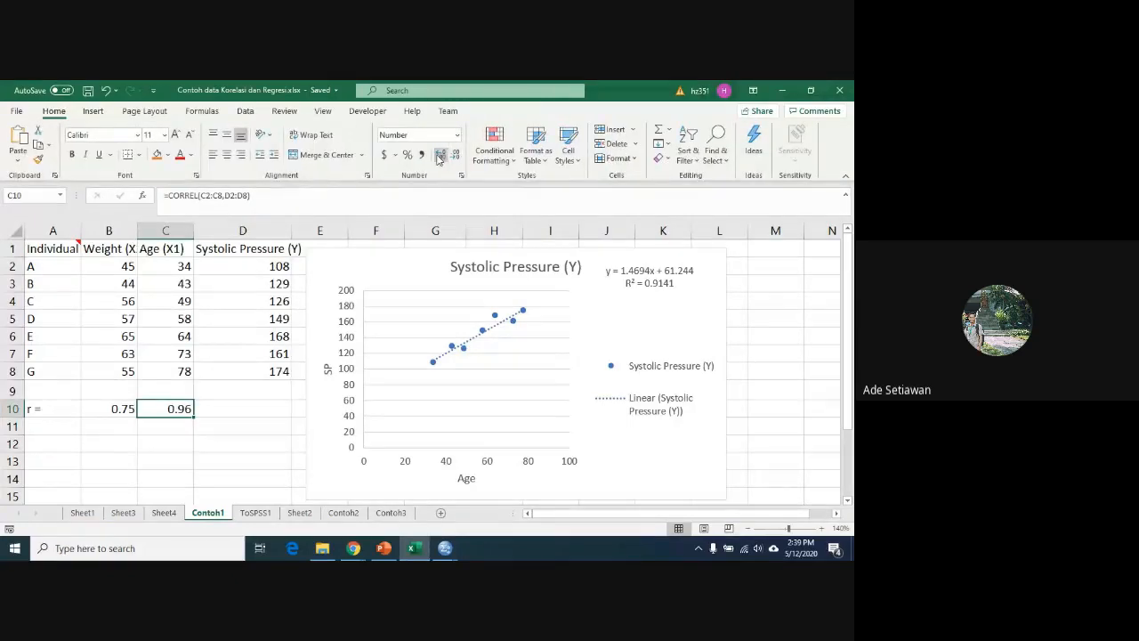
left_click(440, 154)
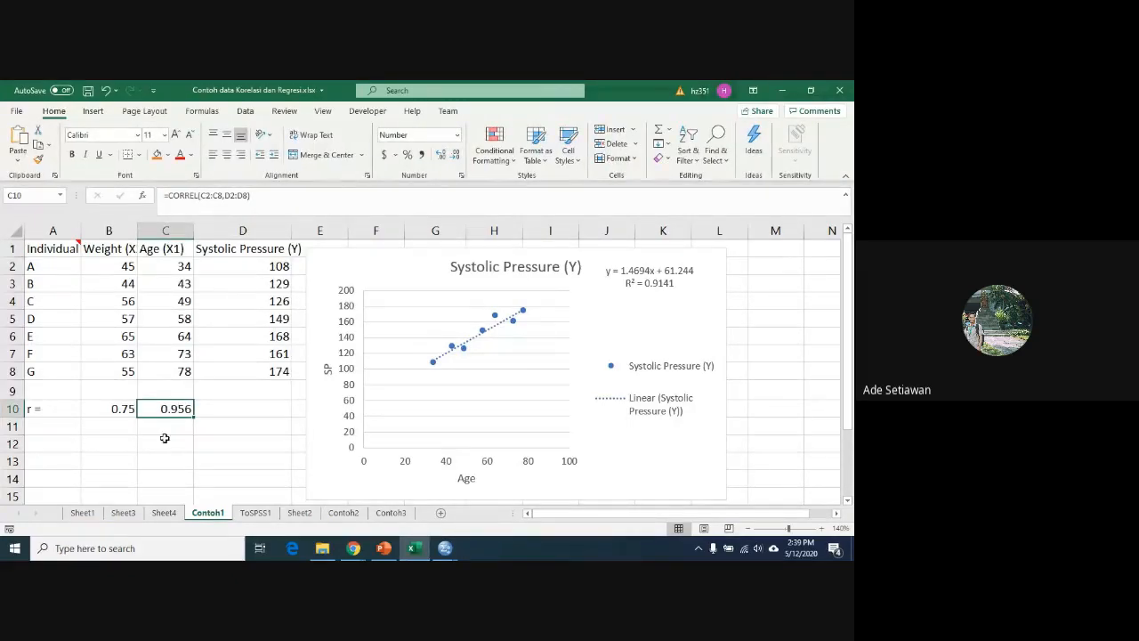
Step: Check the Multiple R value in cell B4 of Sheet3 against the age–systolic pressure correlation in the SPSS output
left_click(123, 513)
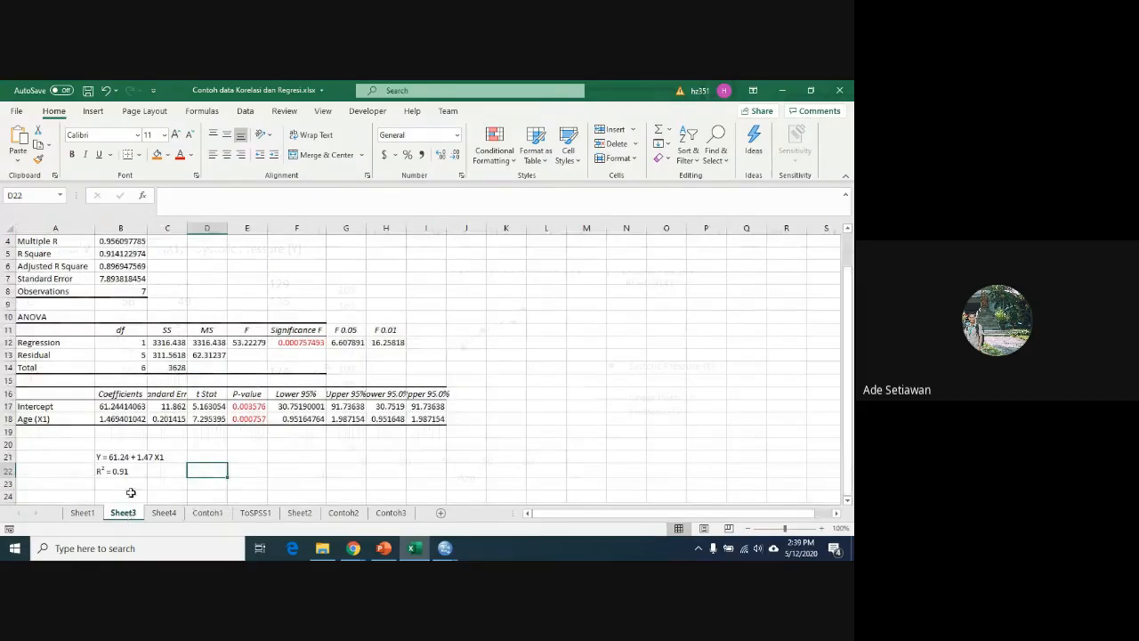
left_click(117, 240)
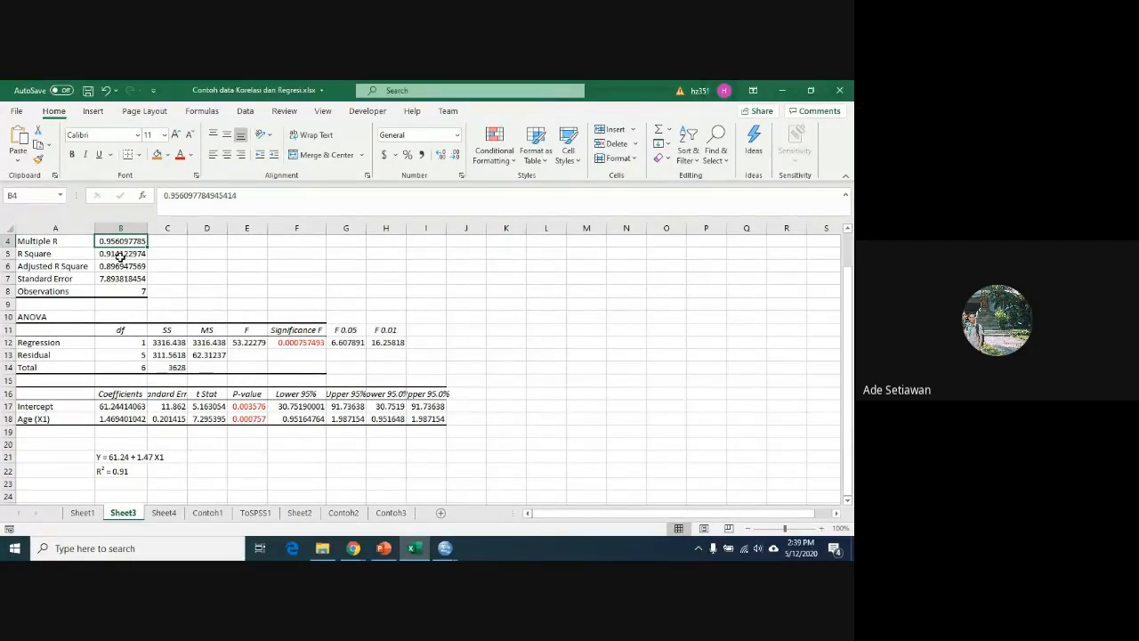
key("alt+Tab")
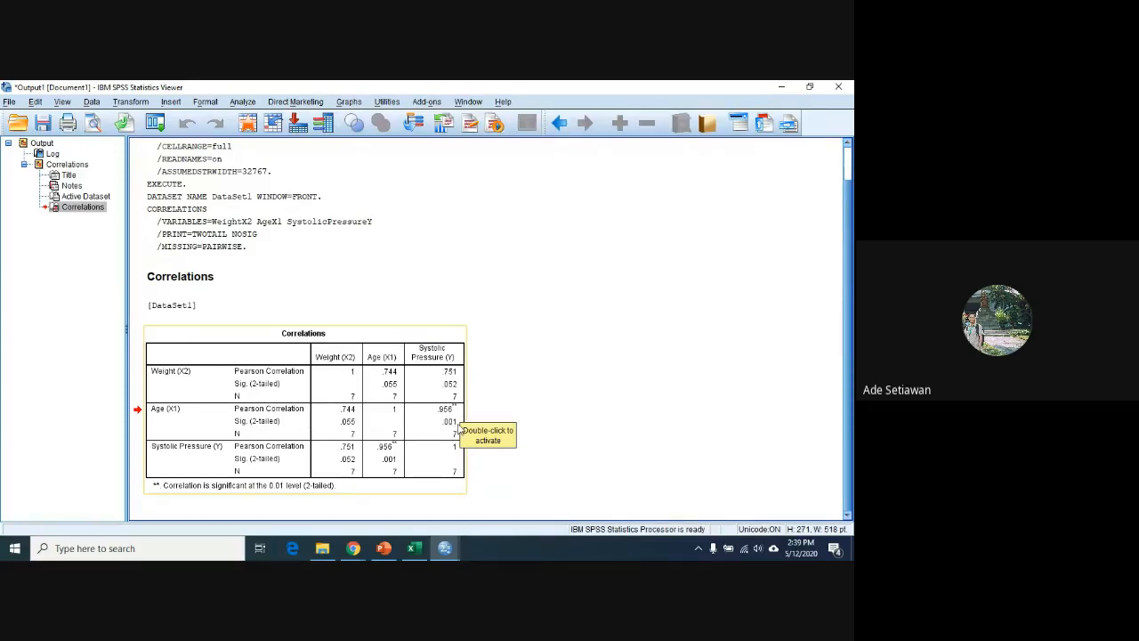
Step: Compare the regression's Significance F in cell F12 of Sheet3 with the age–systolic pressure significance in the SPSS Correlations table
key("alt+Tab")
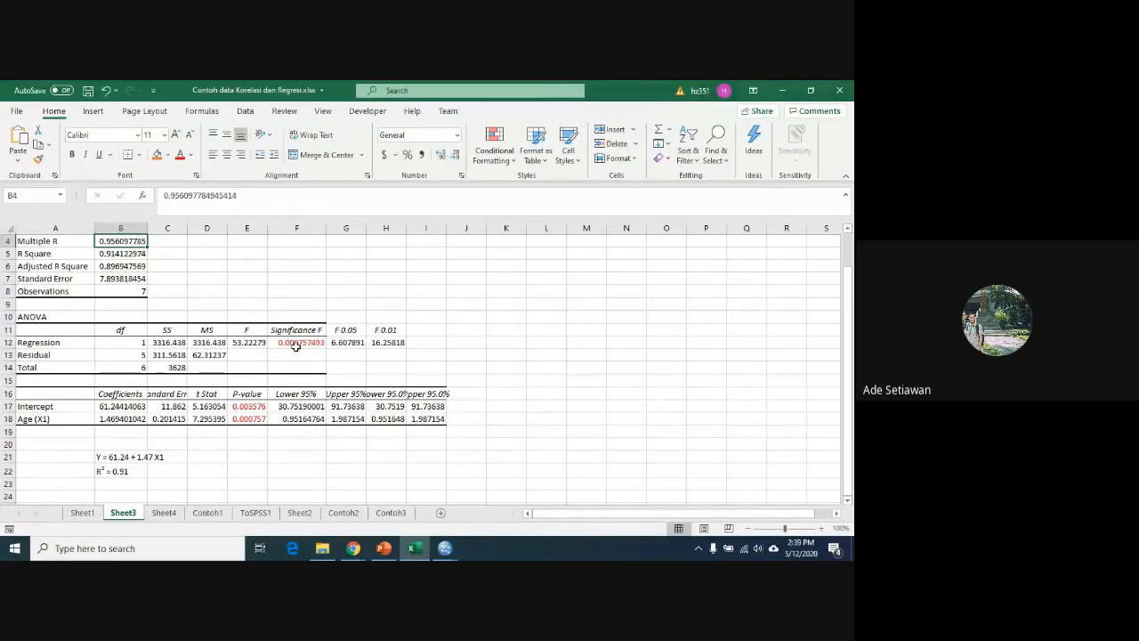
left_click(301, 342)
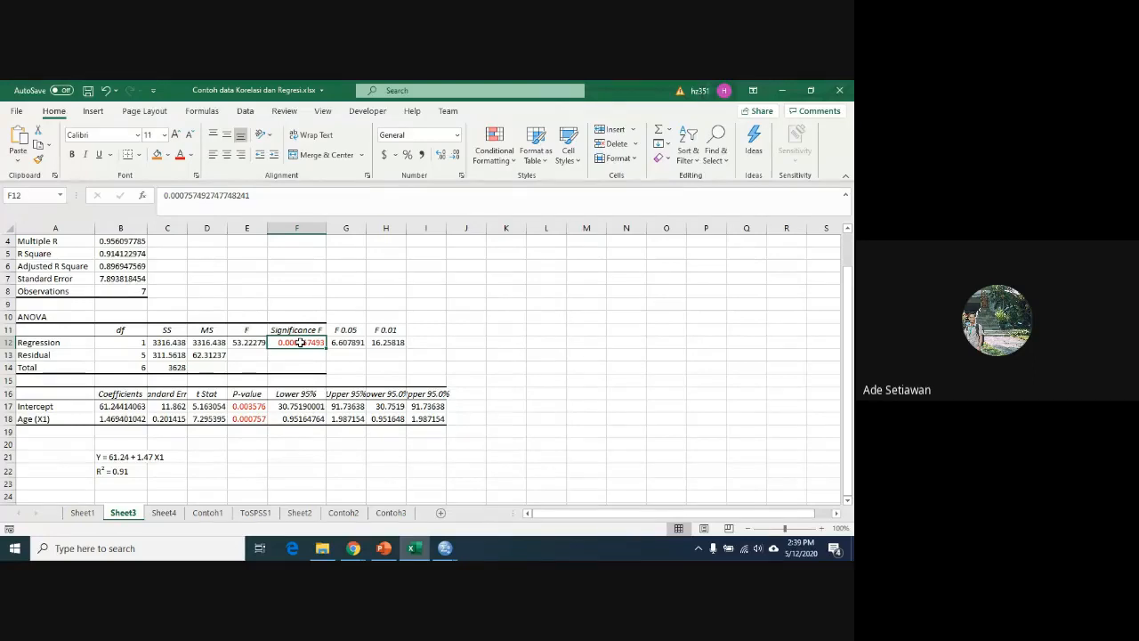
key("alt+Tab")
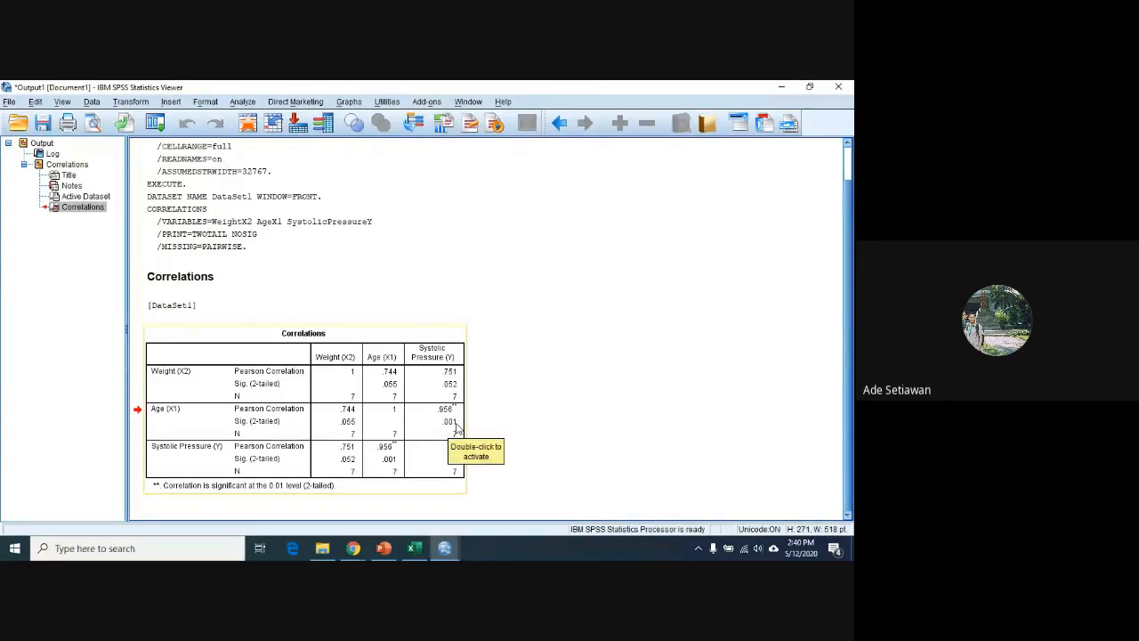
key("alt+Tab")
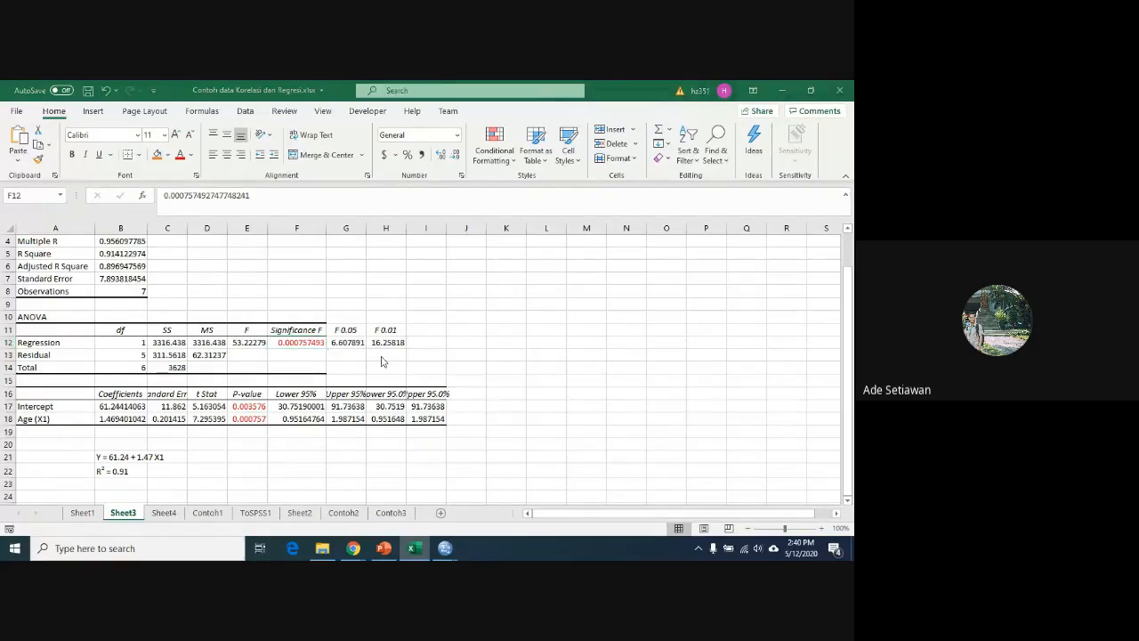
key("alt+Tab")
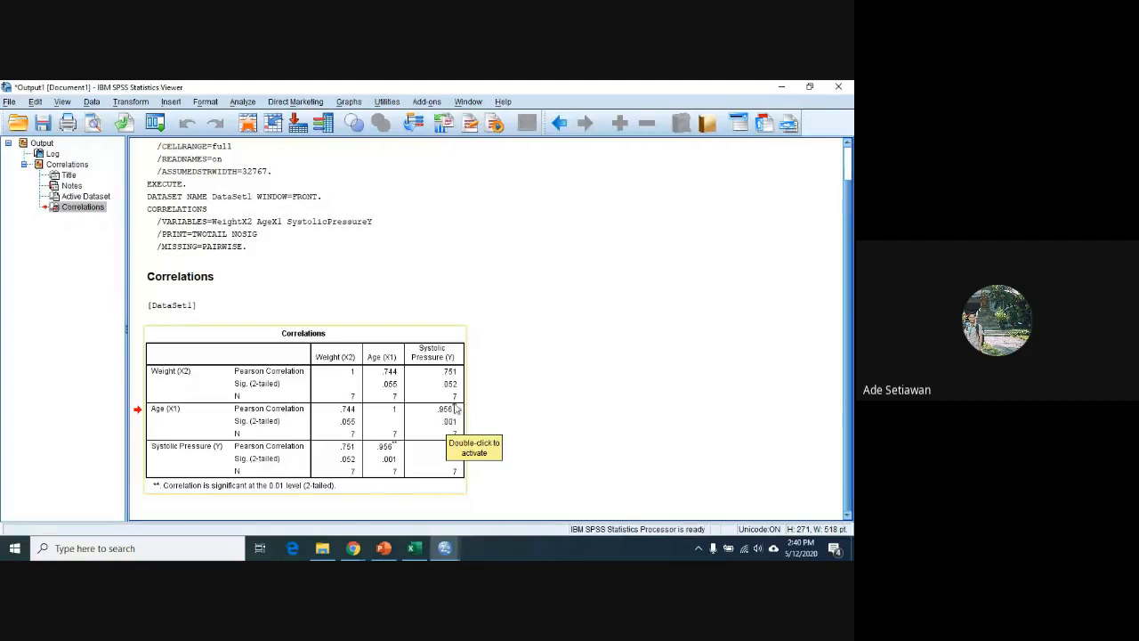
left_click(442, 415)
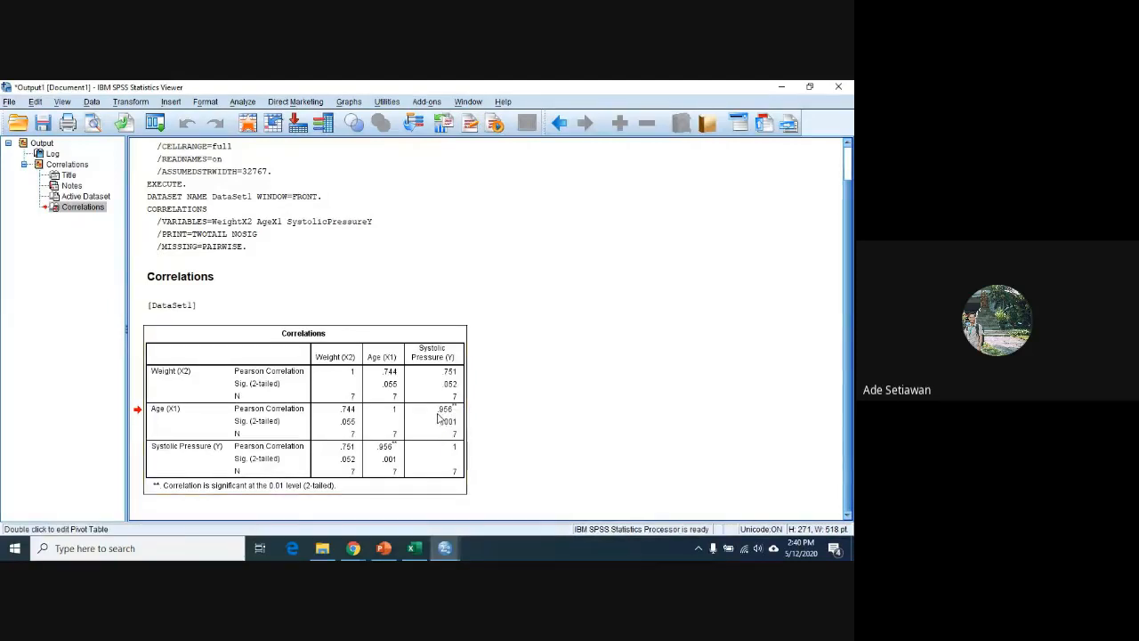
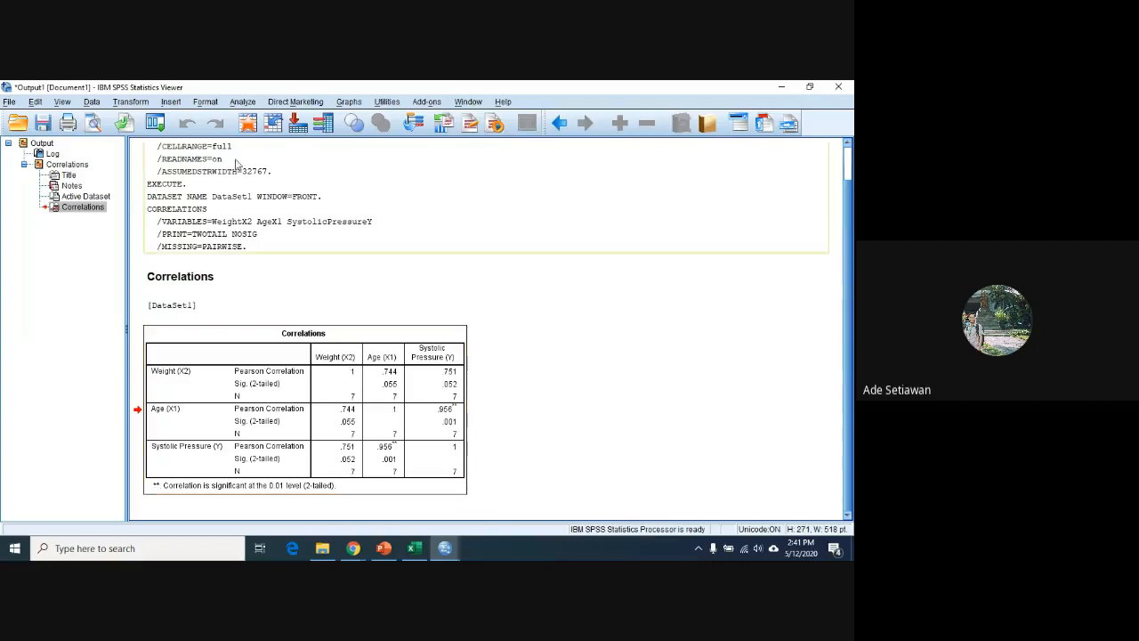
Step: Start a Linear Regression analysis with Systolic Pressure (Y) as the dependent variable
left_click(242, 103)
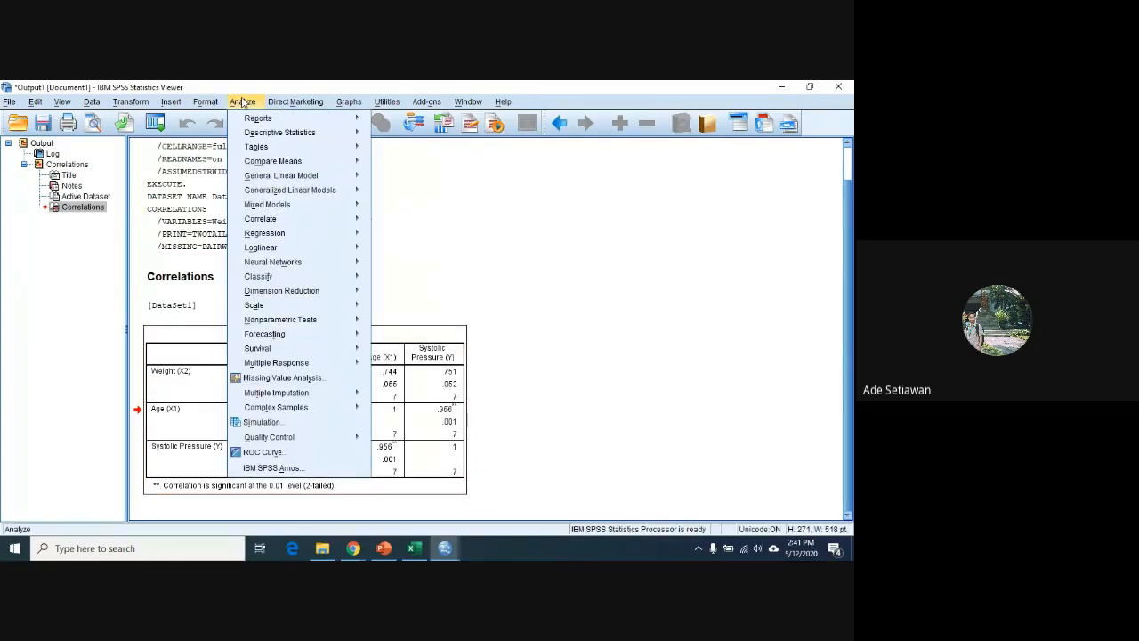
mouse_move(269, 239)
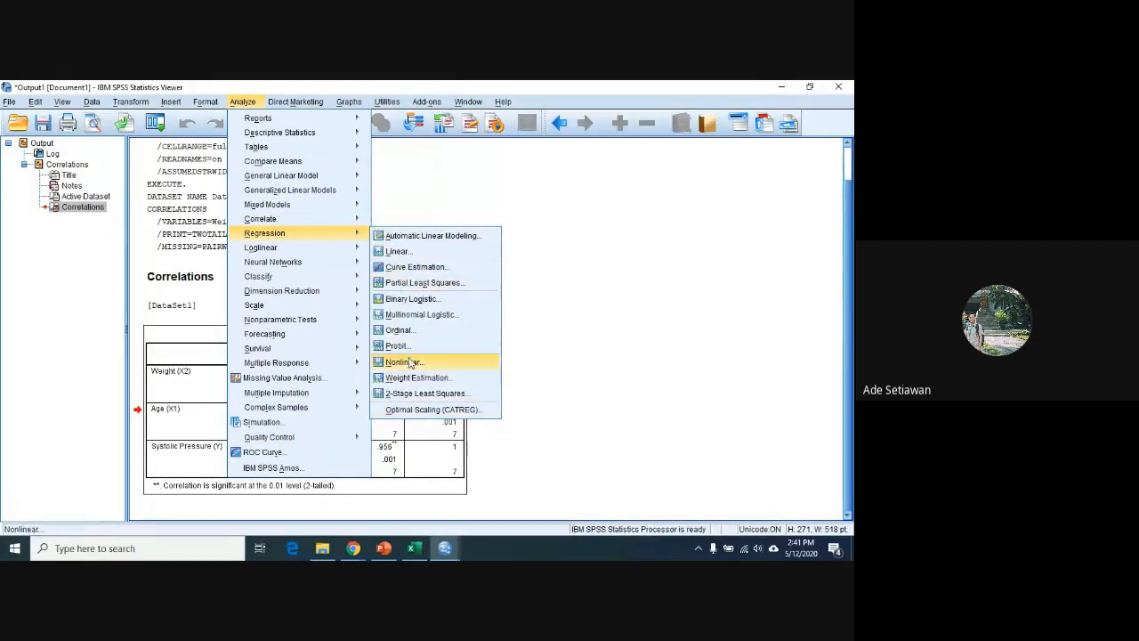
left_click(391, 253)
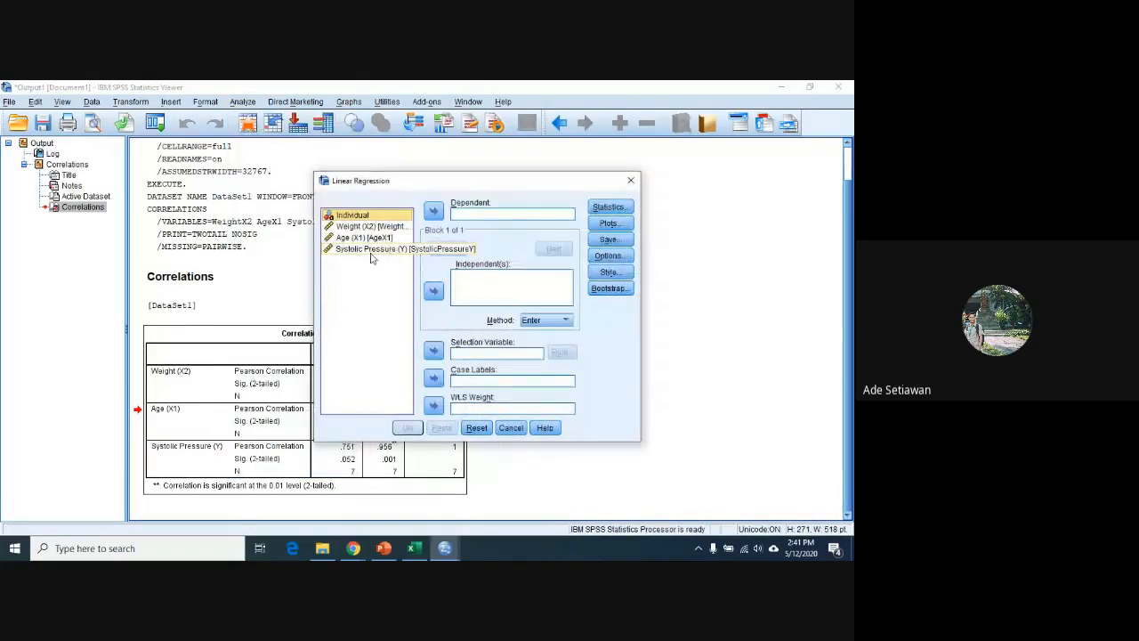
left_click(370, 249)
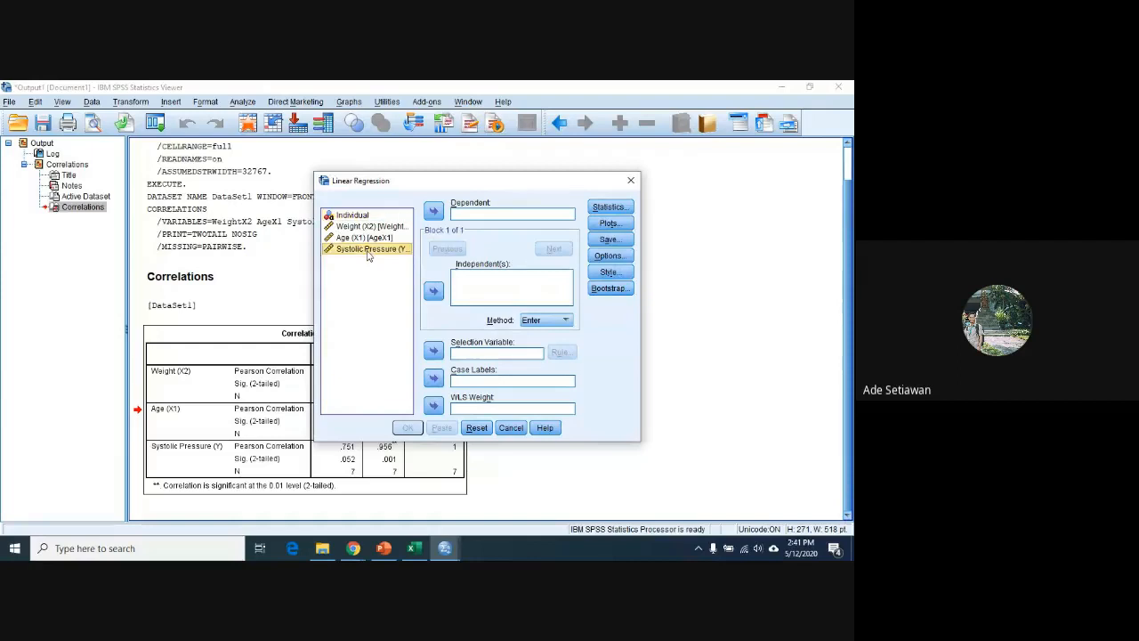
left_click(433, 211)
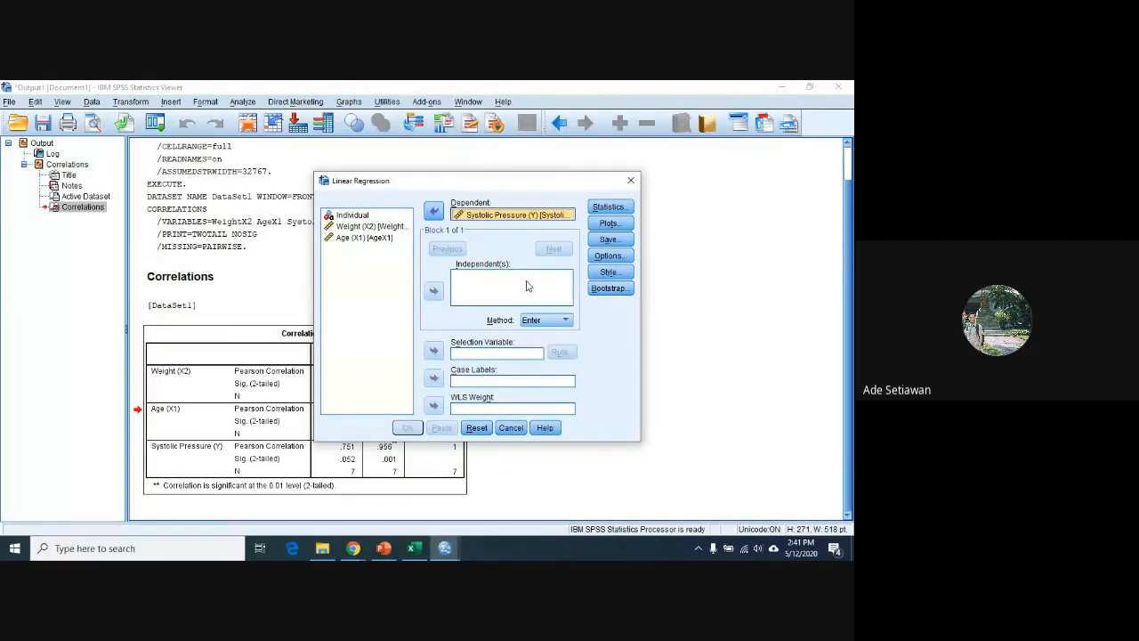
Step: Add Weight (X2) and Age (X1) as the independent variables and run the regression
left_click(363, 228)
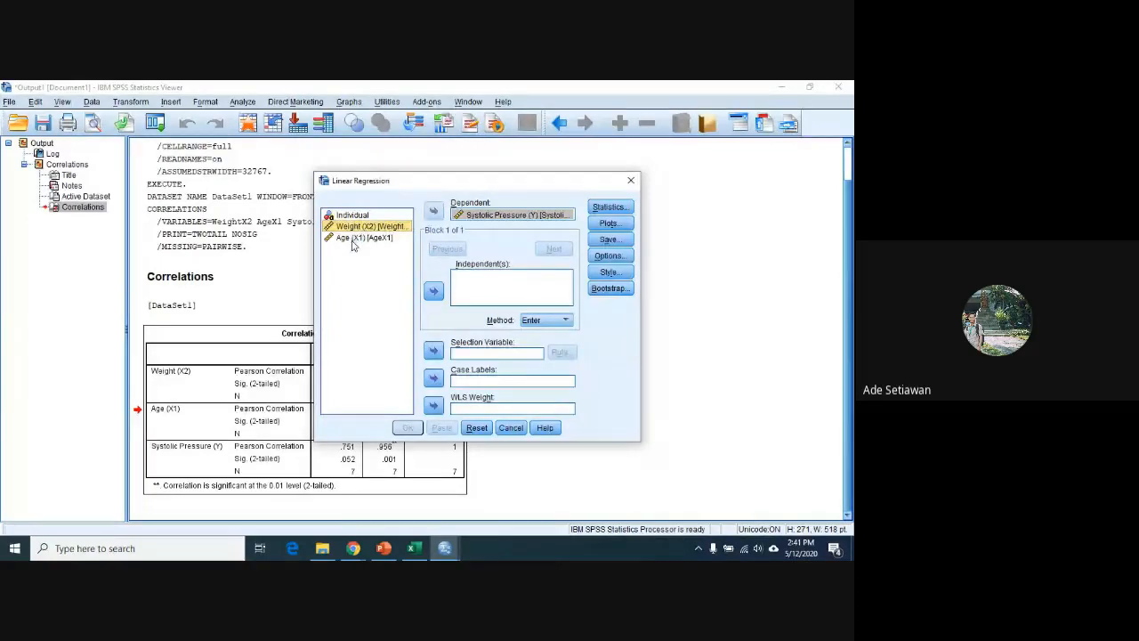
left_click(352, 238, "ctrl")
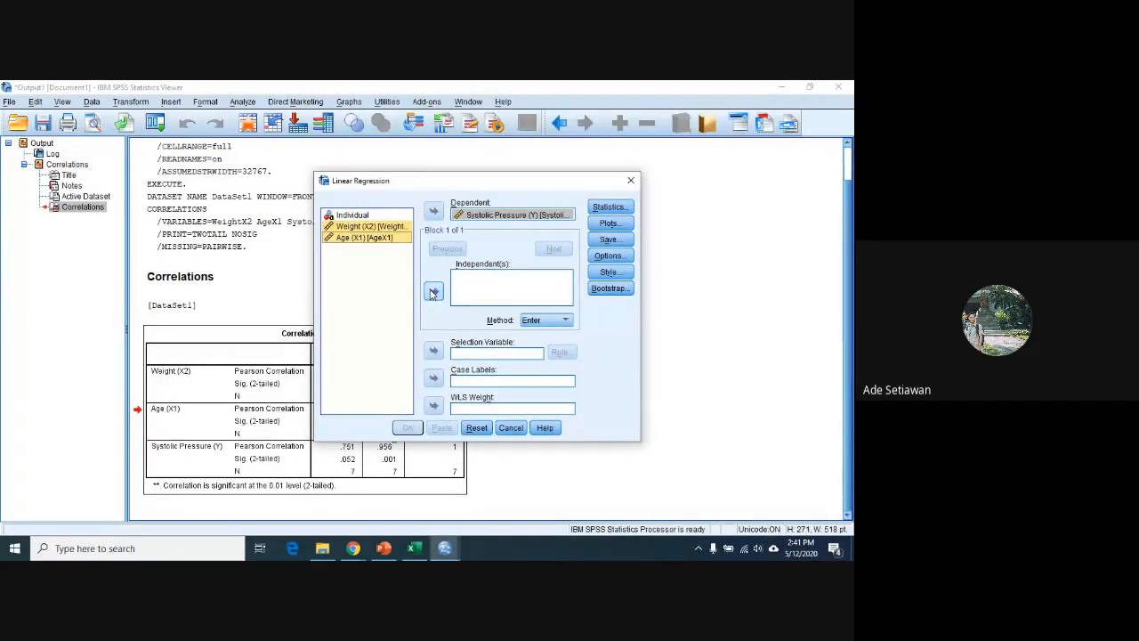
left_click(433, 293)
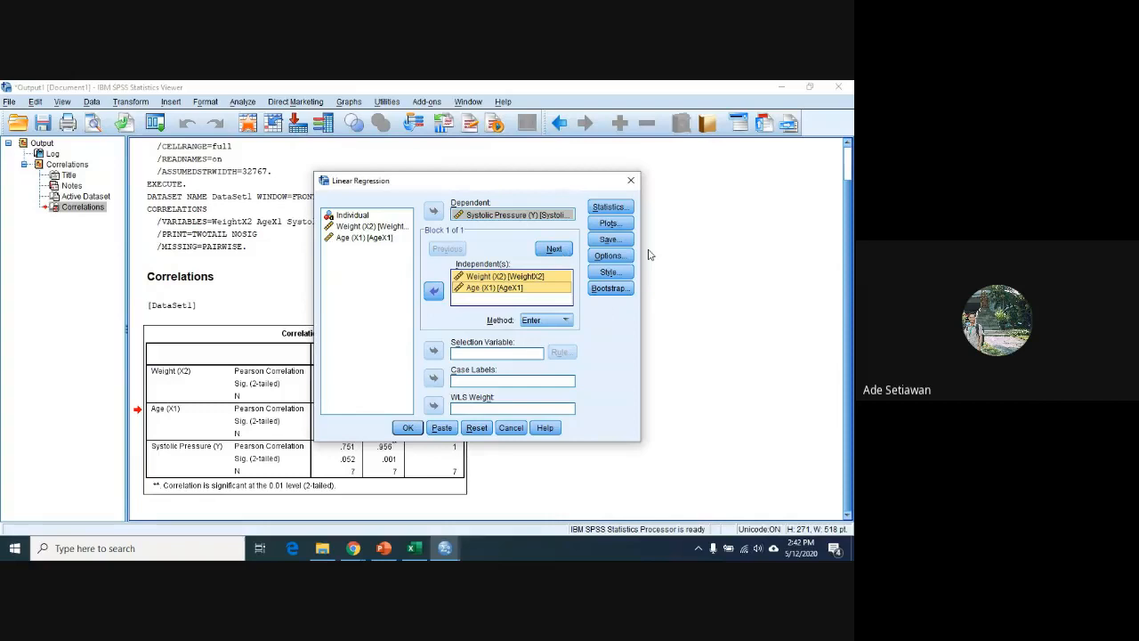
left_click(407, 428)
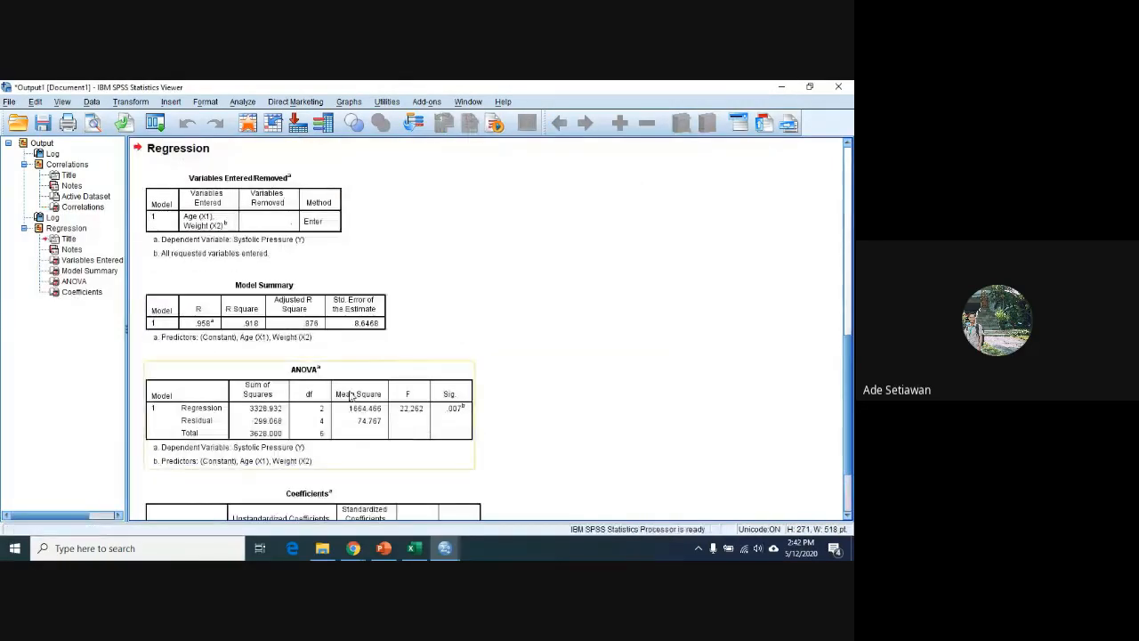
Step: Compare Multiple R and R Square in Sheet4 of the Excel workbook with the SPSS Model Summary table
left_click(64, 229)
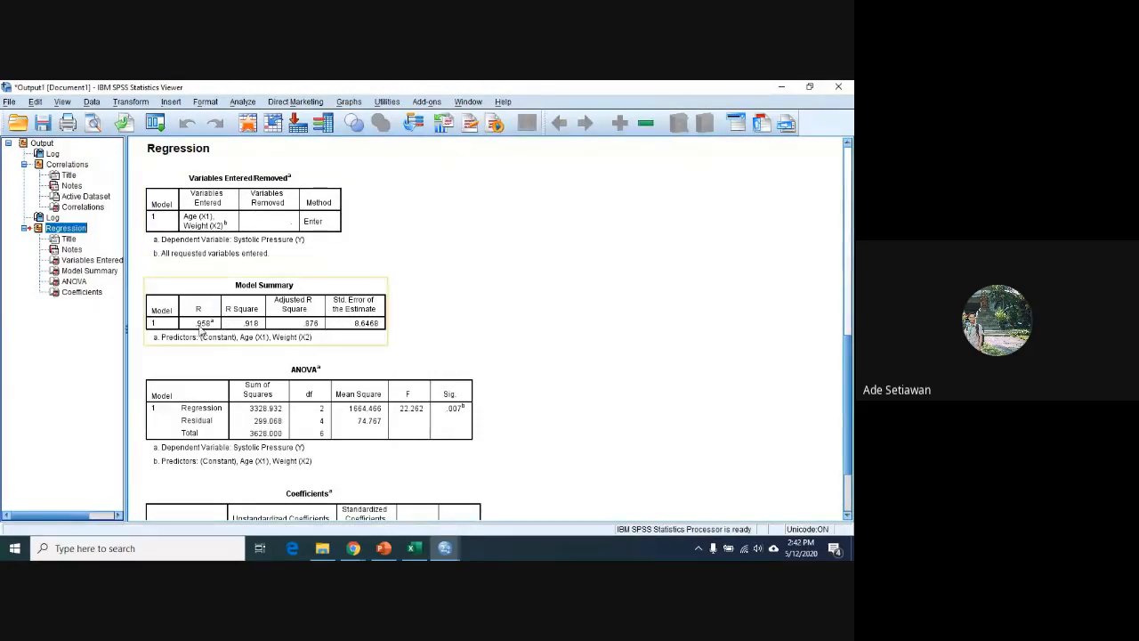
left_click(412, 549)
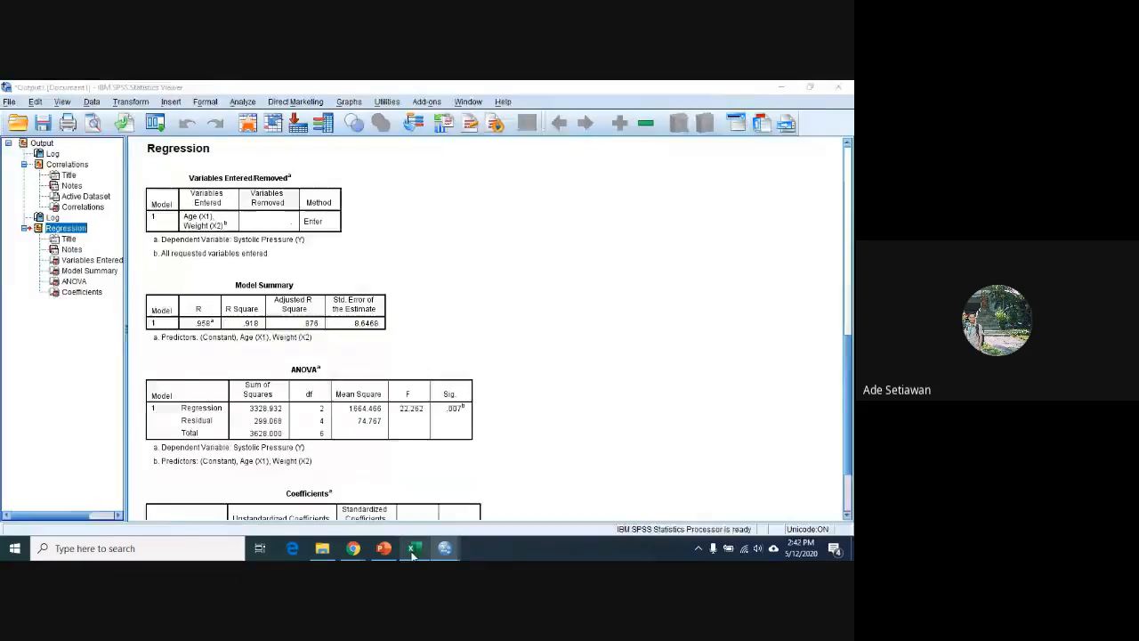
left_click(162, 514)
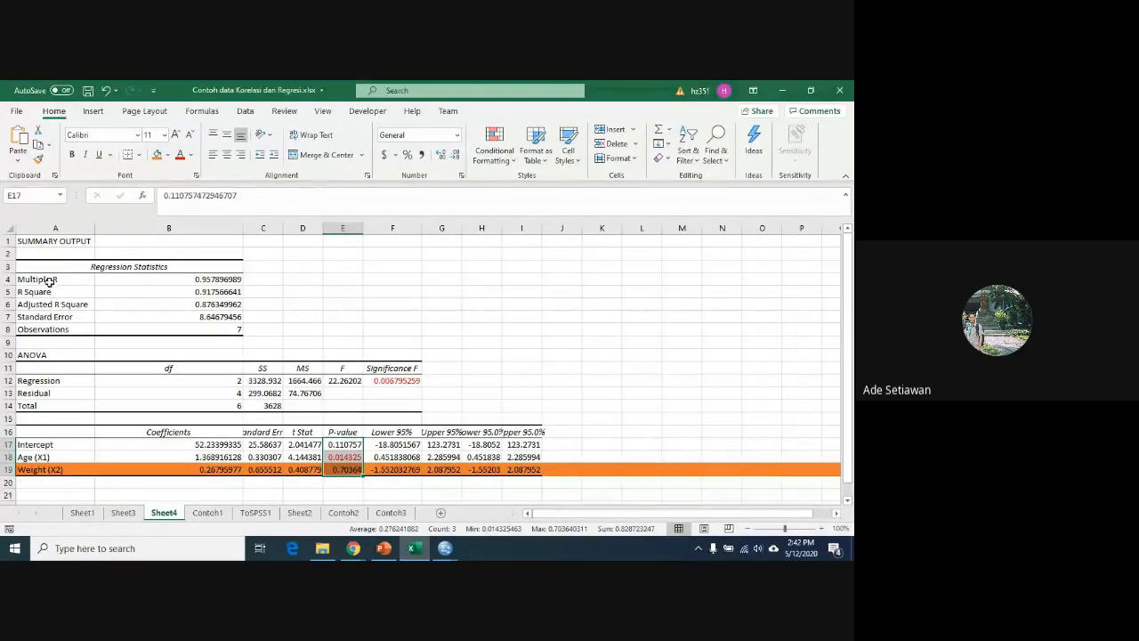
left_click(182, 277)
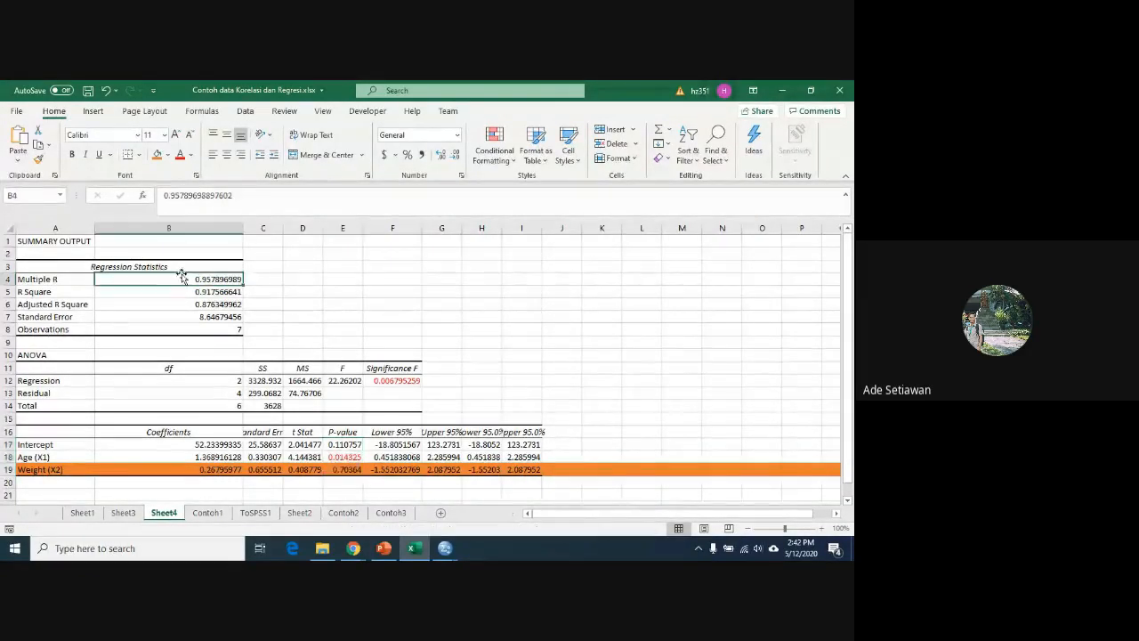
left_click(182, 290)
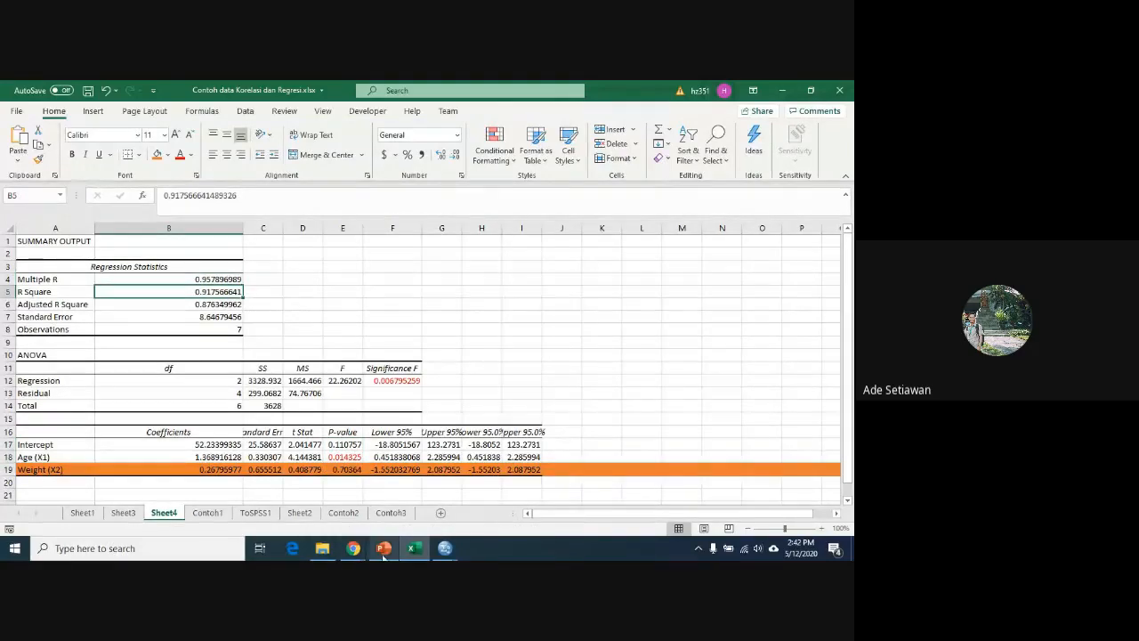
mouse_move(445, 548)
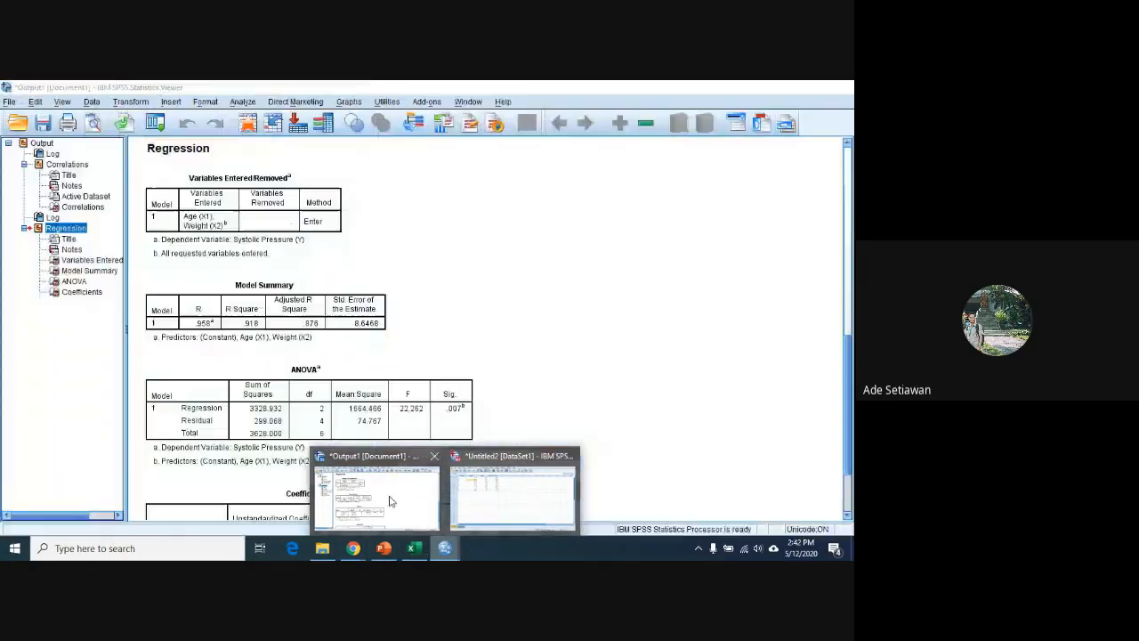
left_click(375, 497)
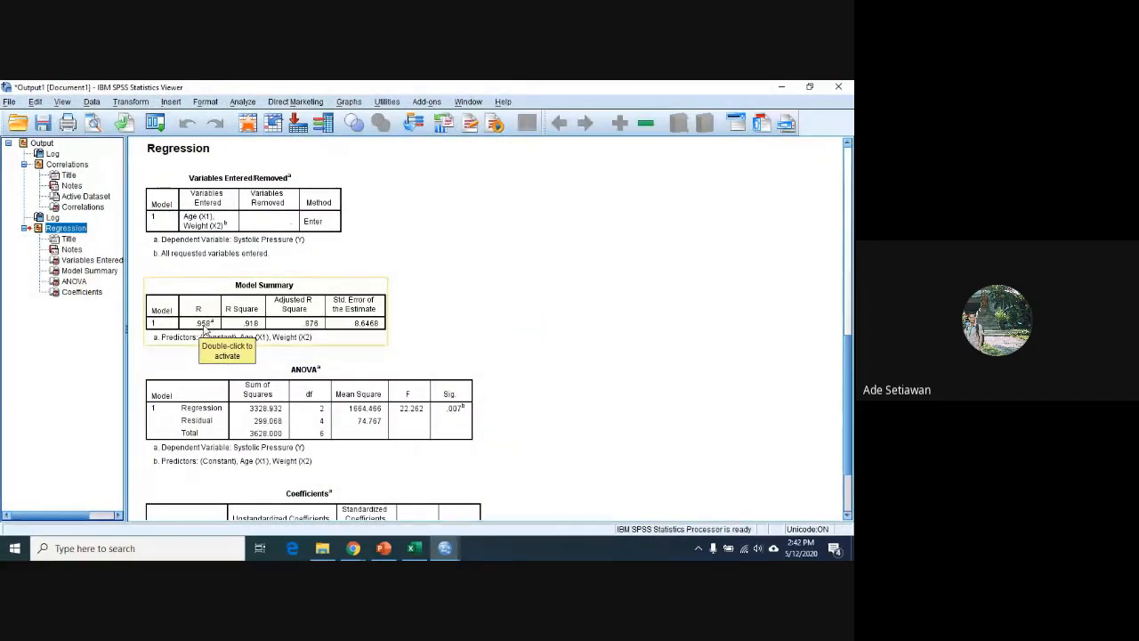
Step: Switch to Excel and format the regression statistics in B4:B7 of Sheet4 to three decimal places
key("alt+Tab")
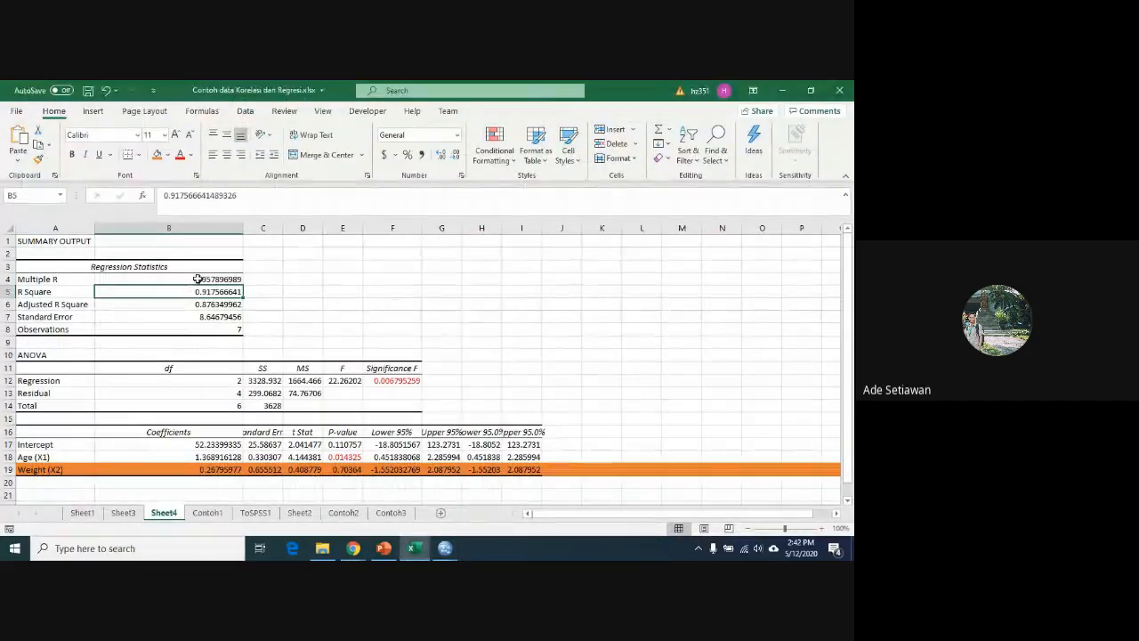
left_click(202, 278)
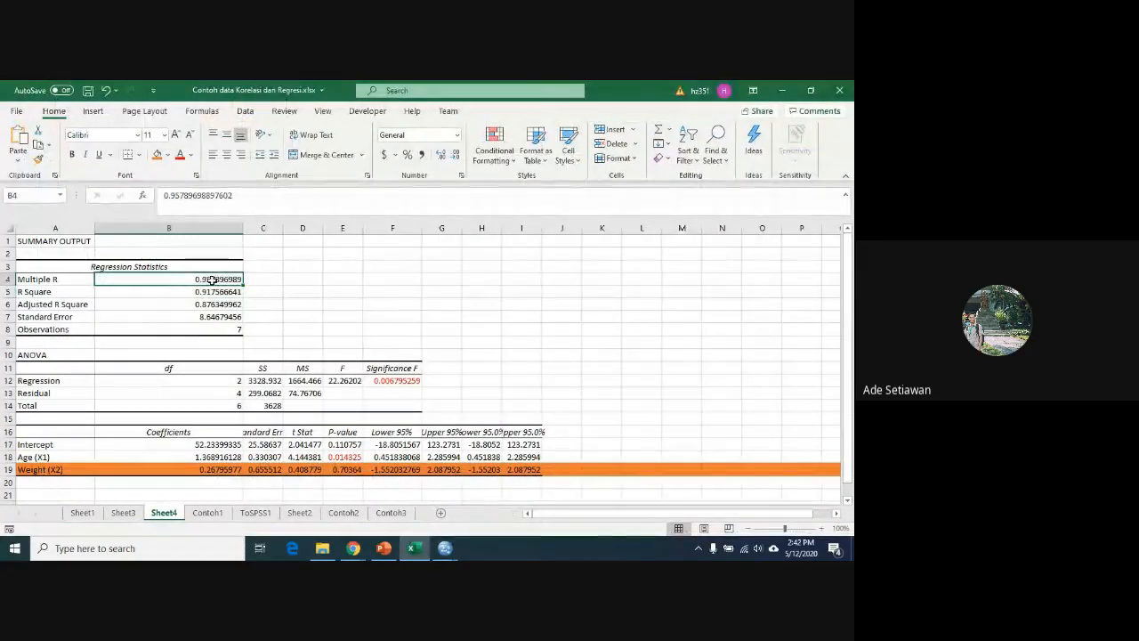
left_click(228, 316, "shift")
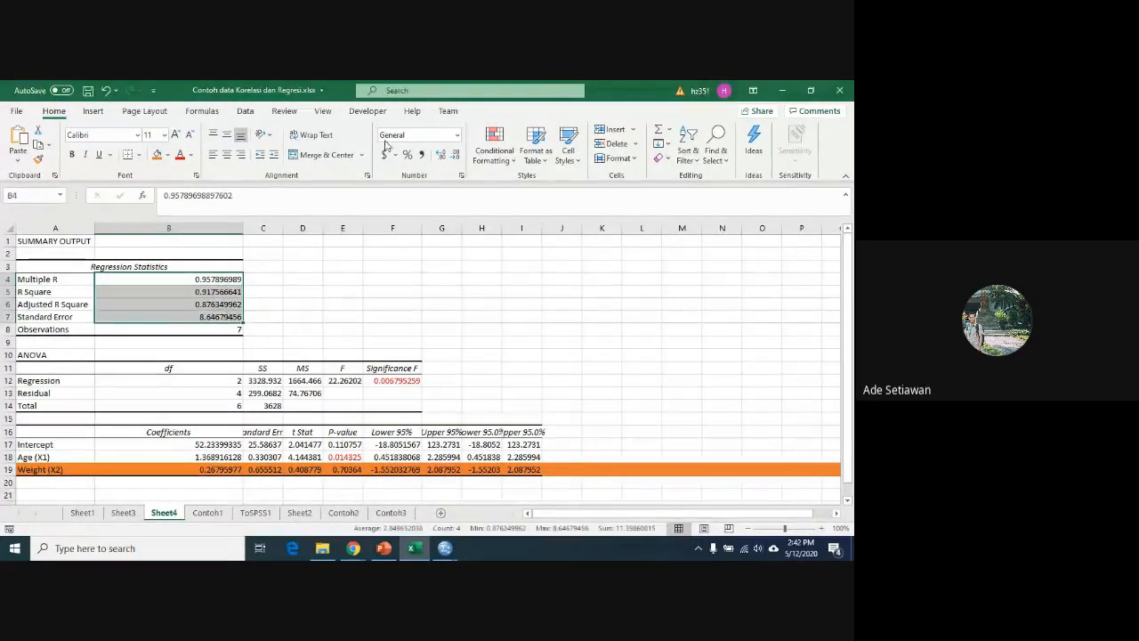
left_click(456, 156)
left_click(456, 156)
left_click(457, 155)
left_click(456, 156)
left_click(456, 156)
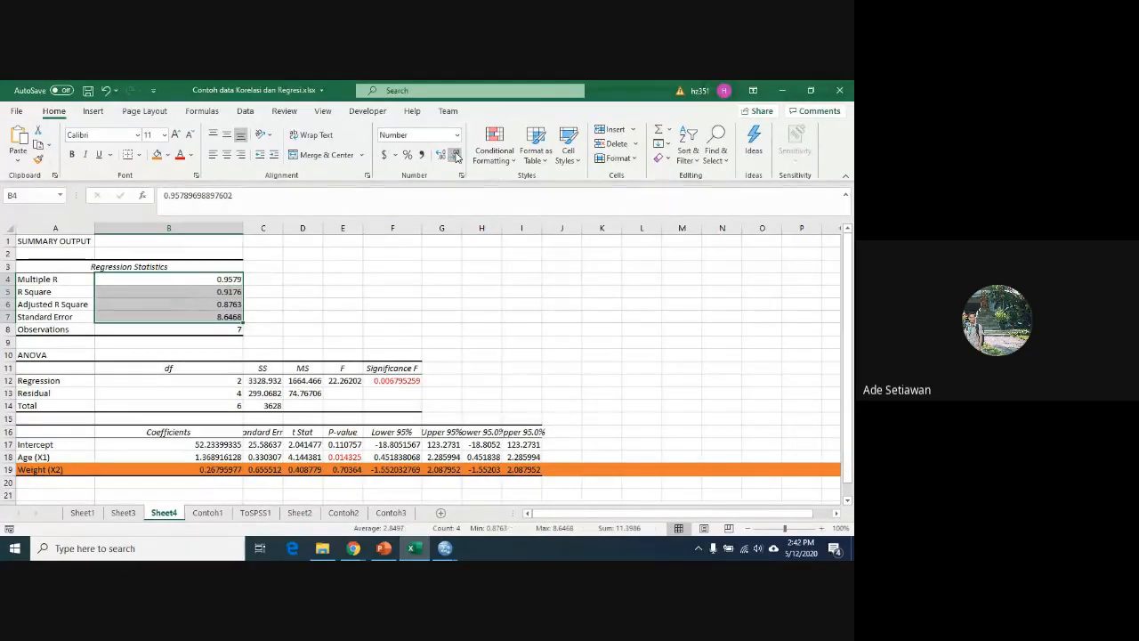
left_click(456, 156)
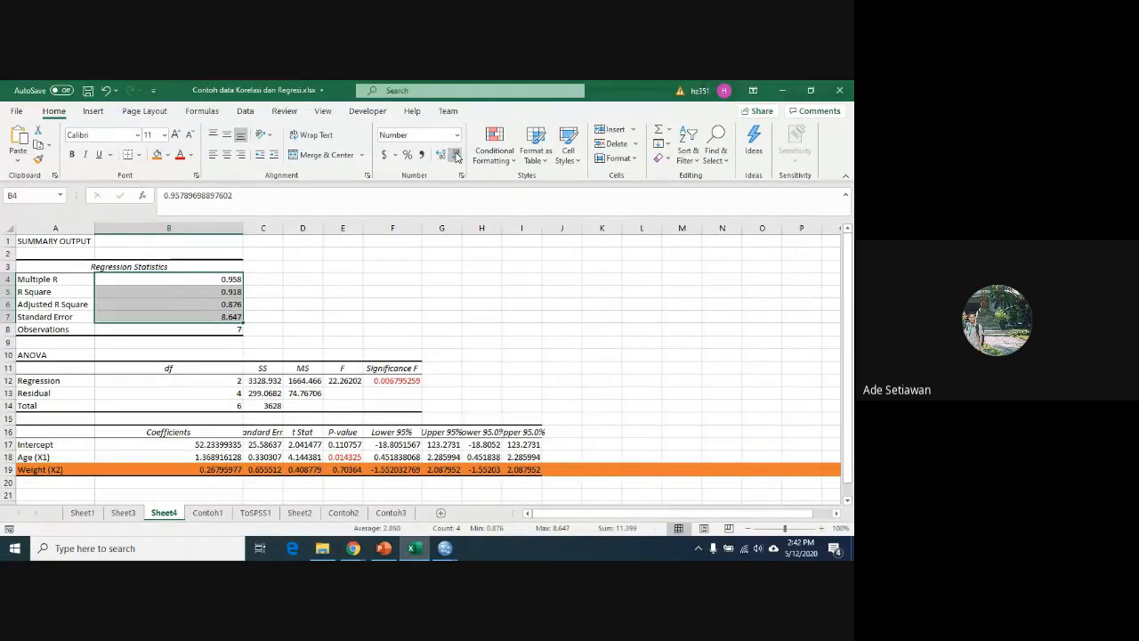
Step: Compare R Square, Adjusted R Square and Standard Error in Excel's Sheet4 with the SPSS Model Summary table
key("alt+Tab")
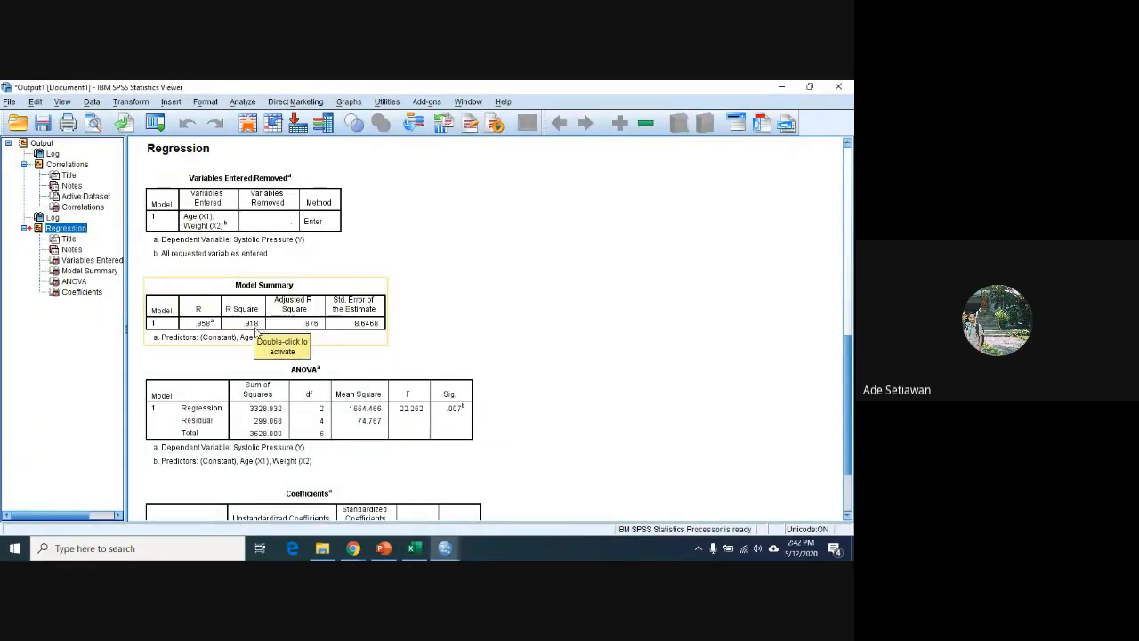
key("alt+Tab")
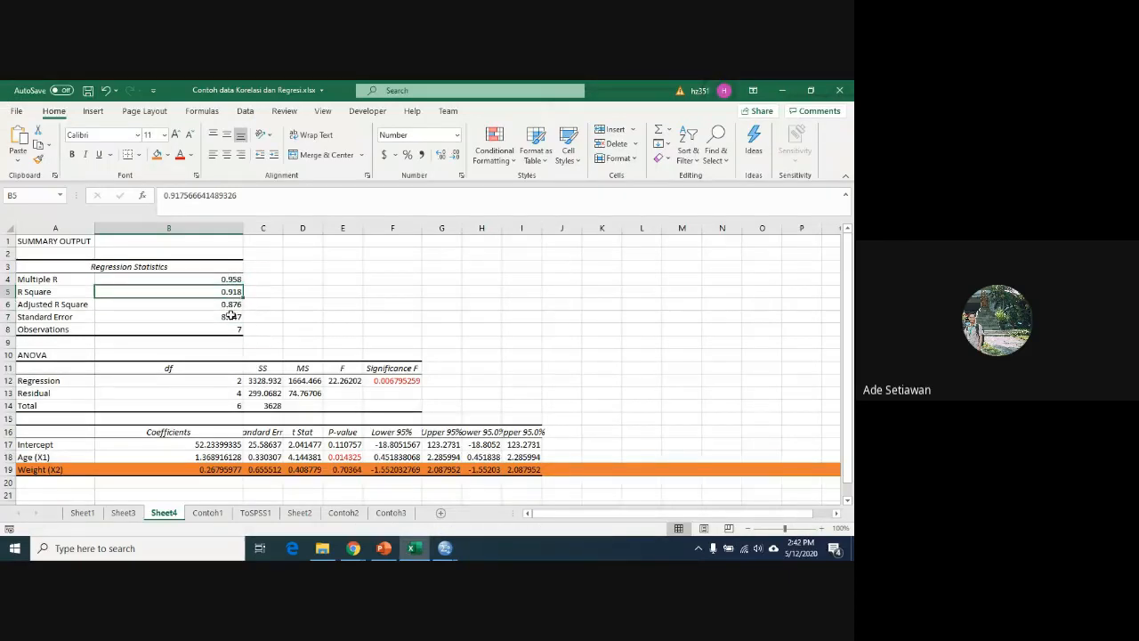
left_click(222, 304)
key("alt+Tab")
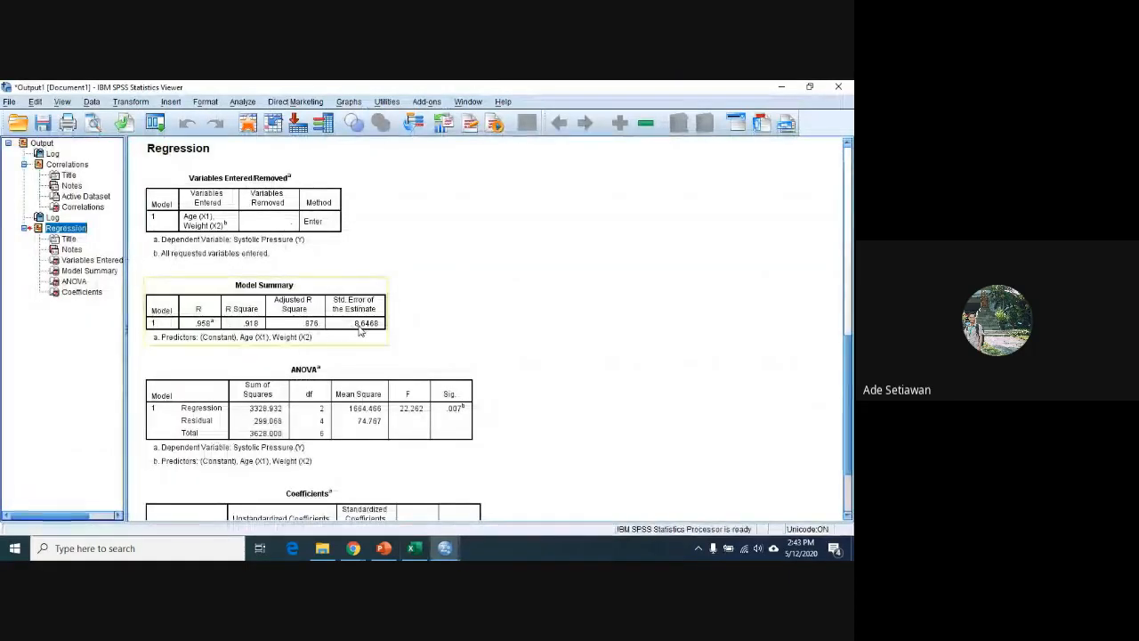
key("alt+Tab")
left_click(222, 315)
key("alt+Tab")
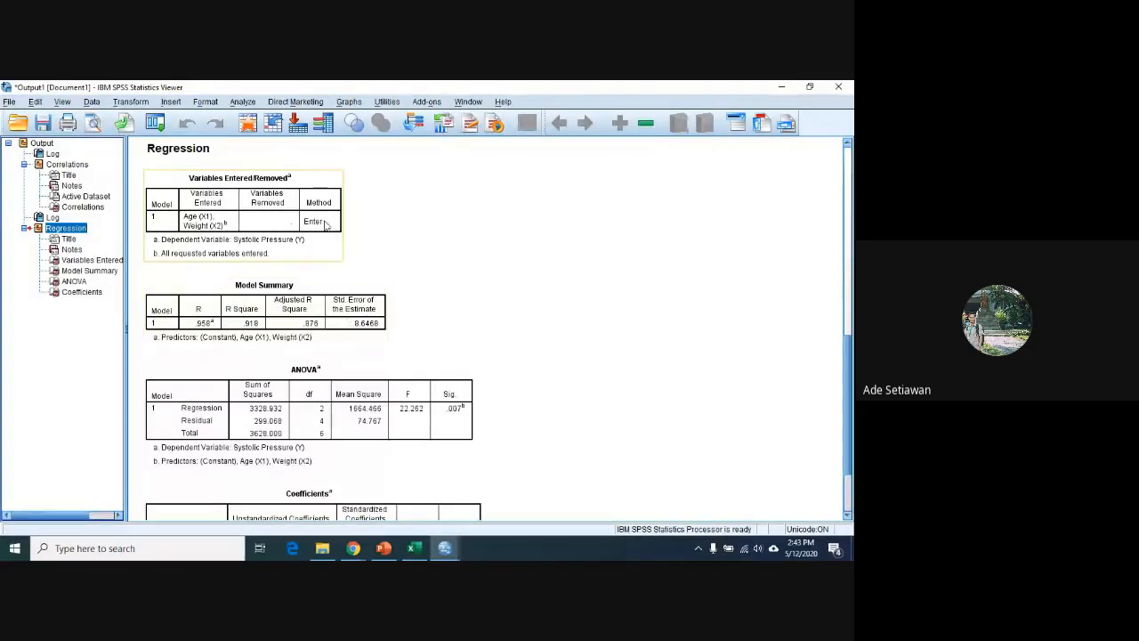
Step: Compare the F and Significance F values in Excel cells E12 and F12 with the SPSS ANOVA table
left_click(306, 370)
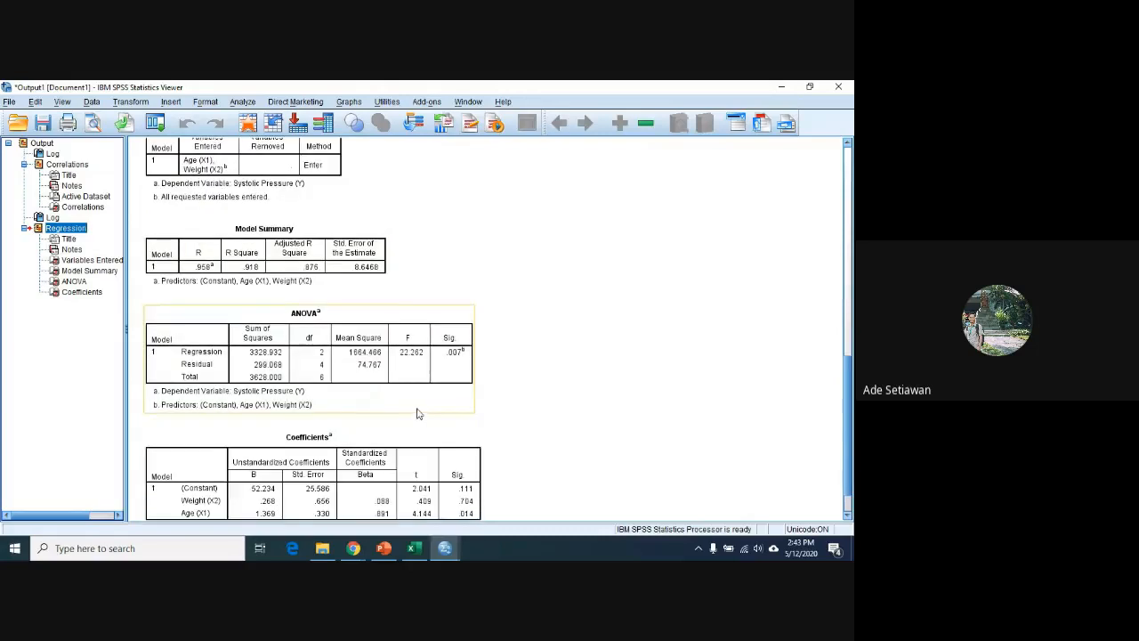
scroll(420, 413, "down", 1)
key("alt+Tab")
left_click(345, 380)
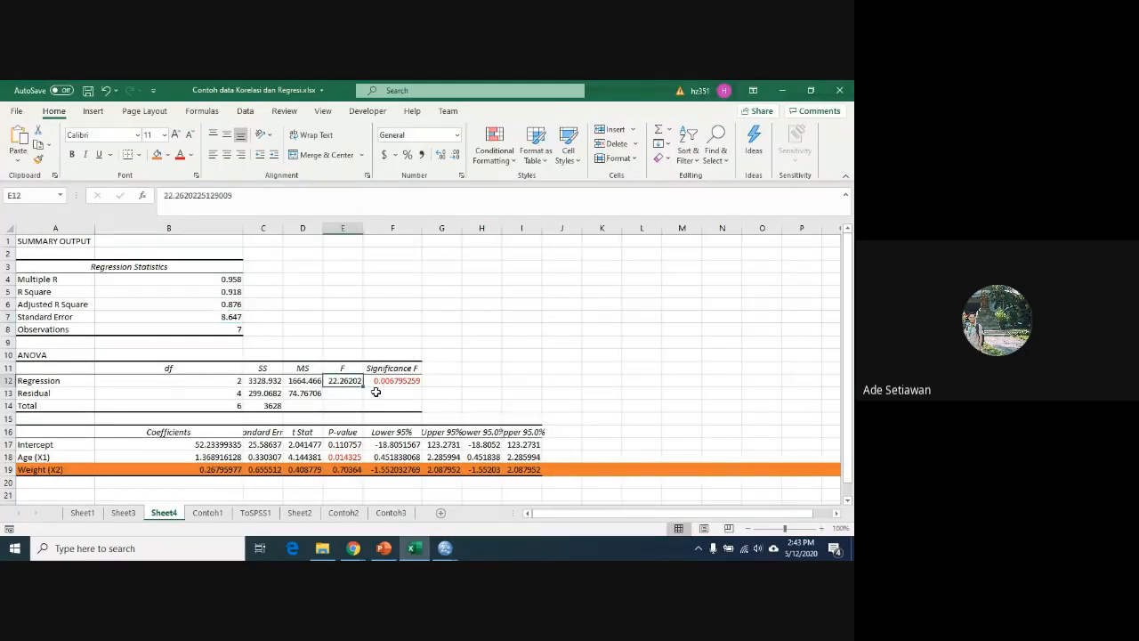
left_click(396, 368)
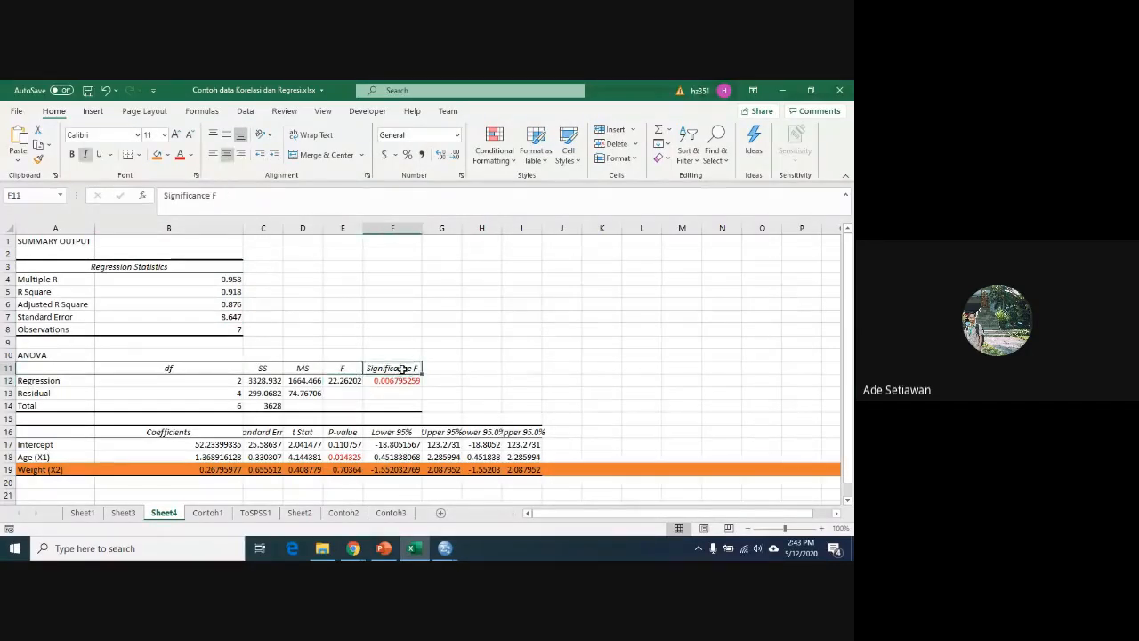
left_click(396, 381)
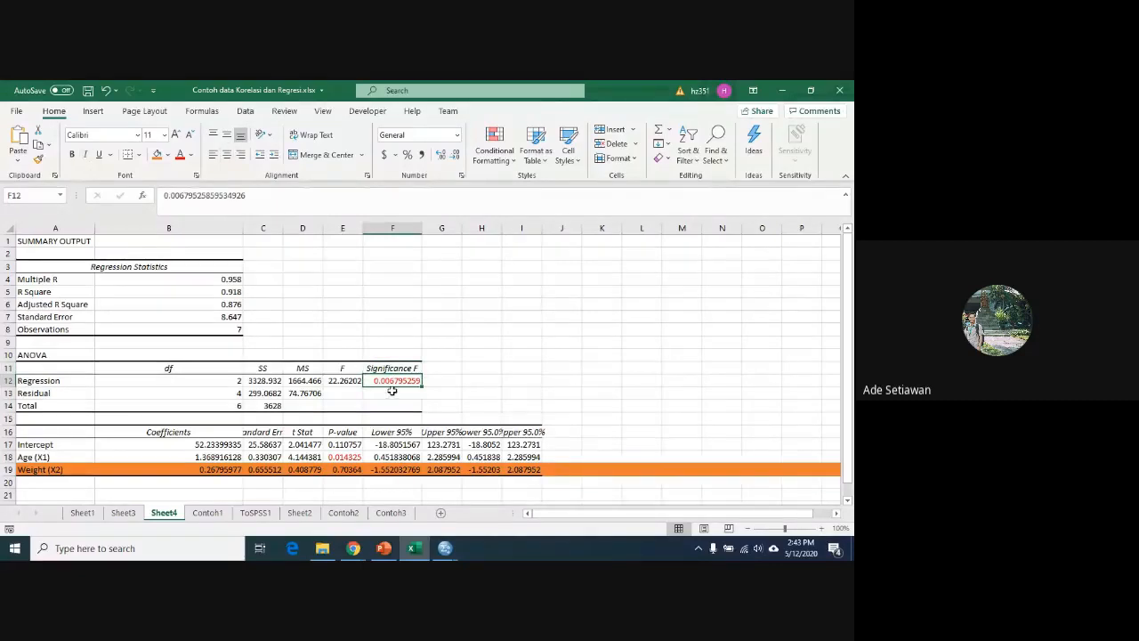
key("alt+Tab")
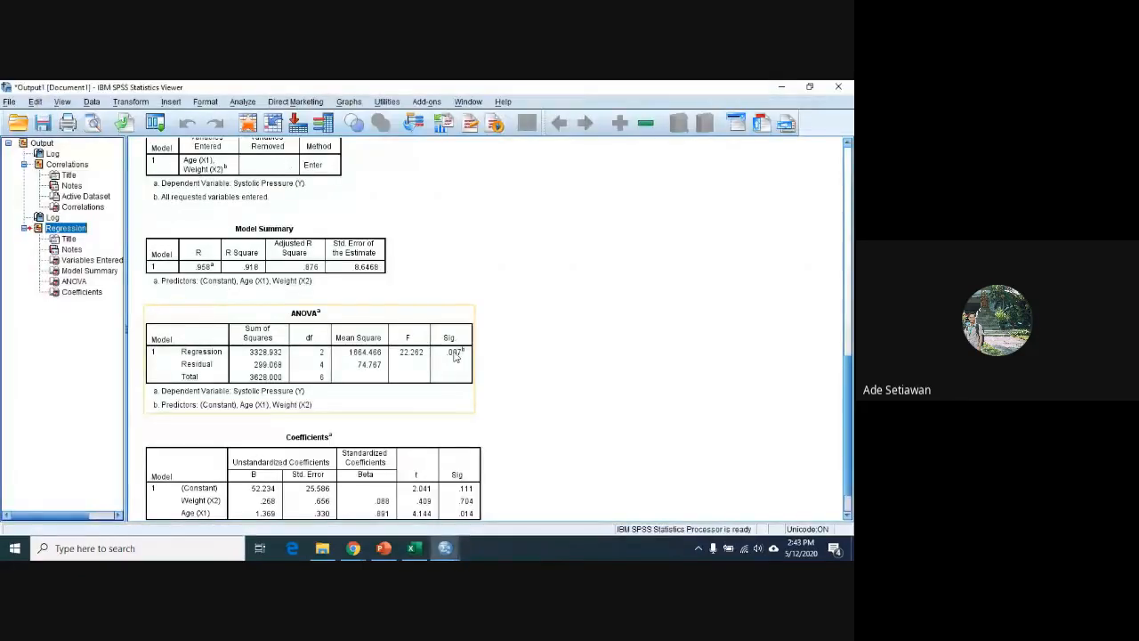
key("alt+Tab")
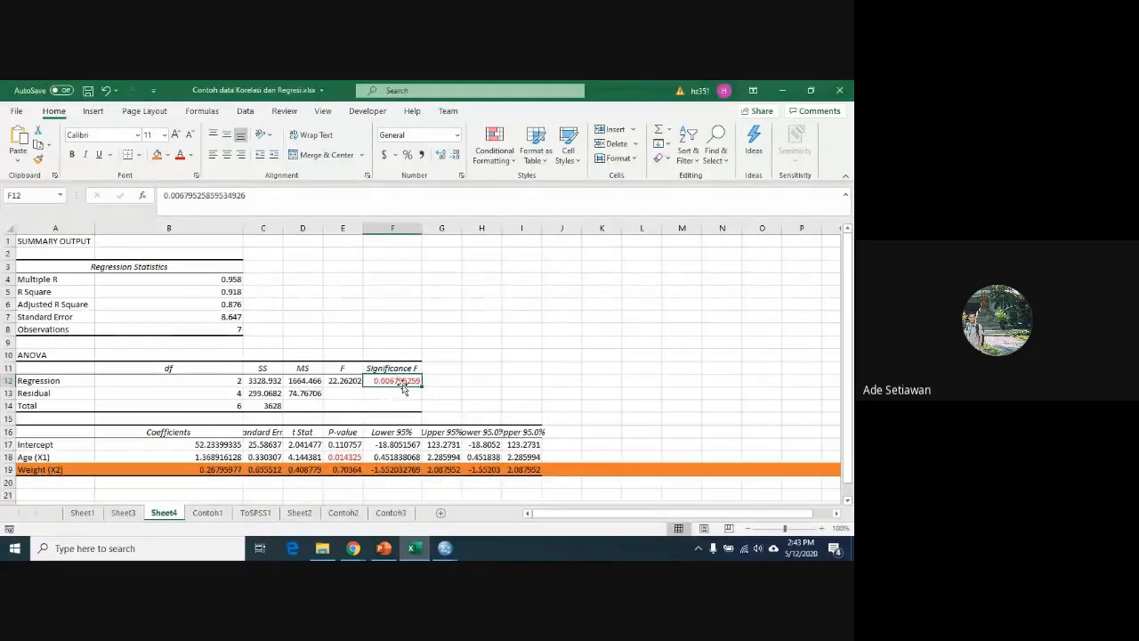
Step: Compare the regression coefficients in B17:B19 of Excel's Sheet4 with the SPSS Coefficients table
key("alt+Tab")
scroll(400, 338, "down", 1)
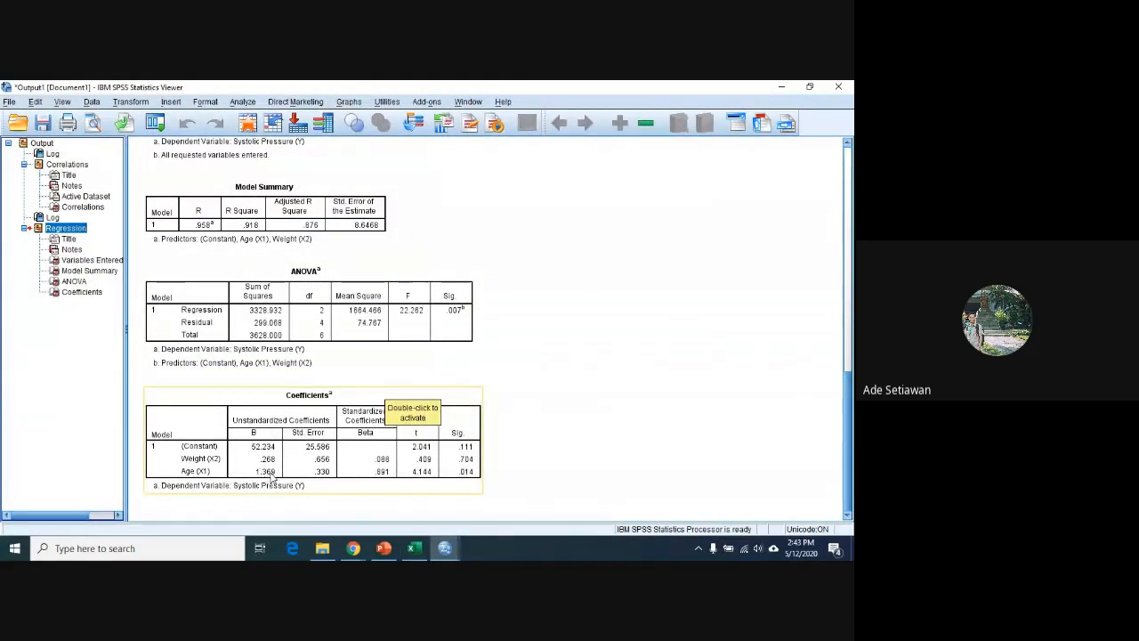
key("alt+Tab")
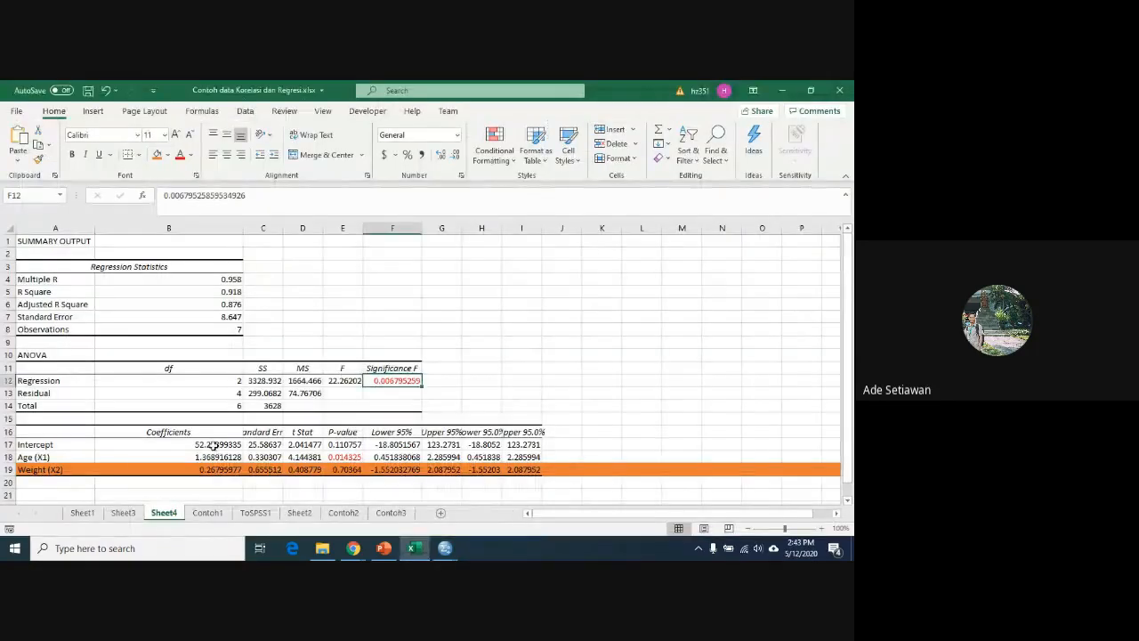
left_click_drag(213, 446, 218, 469)
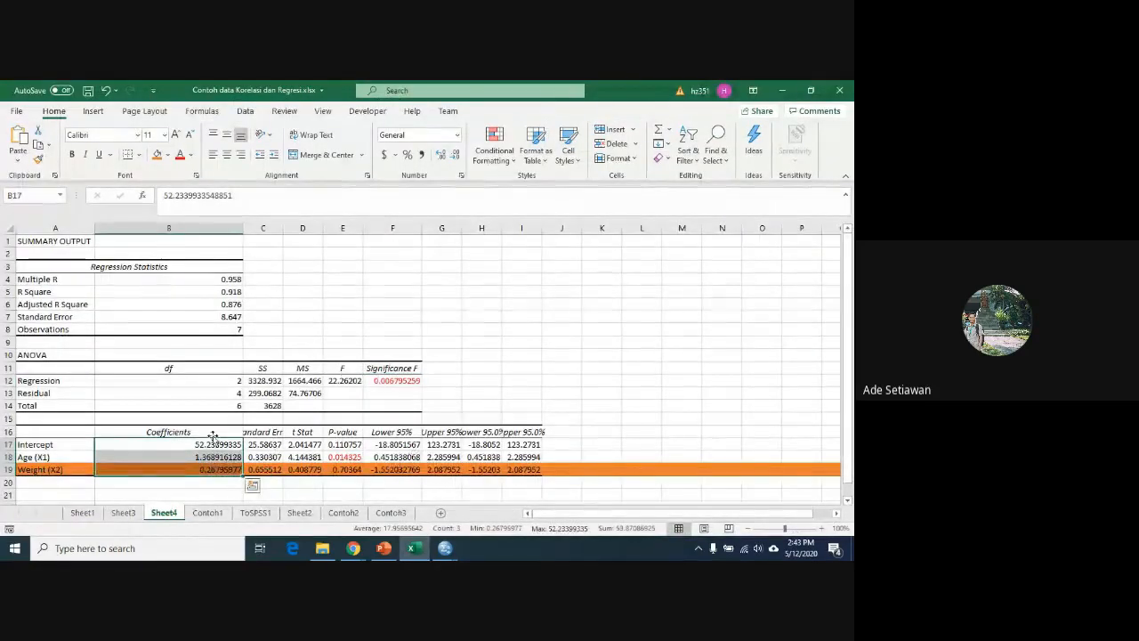
key("alt+Tab")
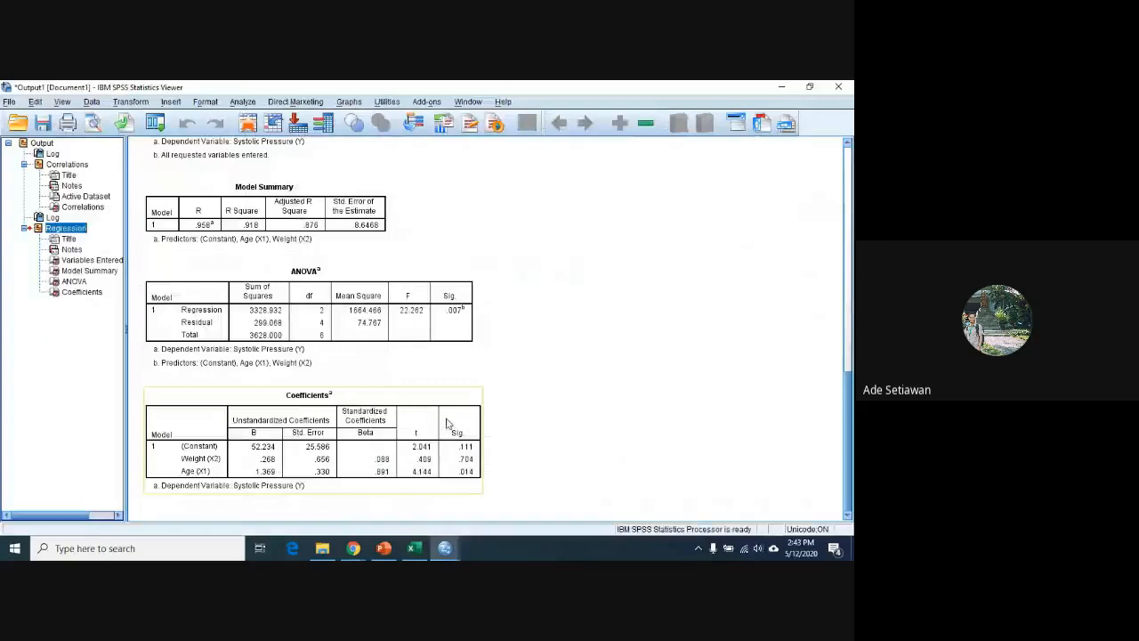
key("alt+Tab")
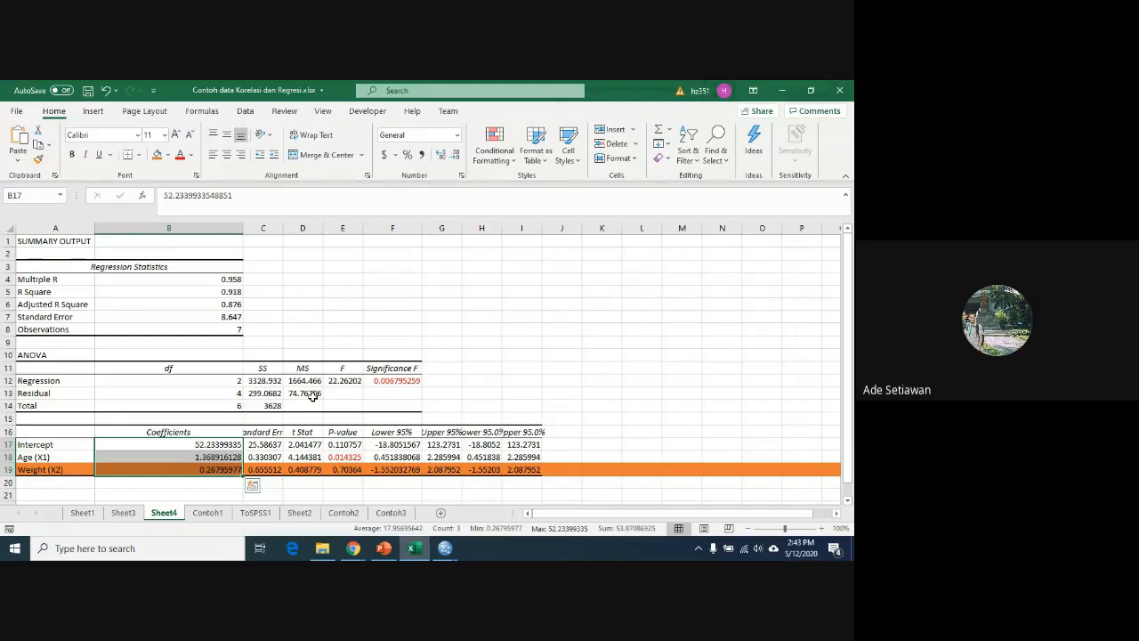
key("alt+Tab")
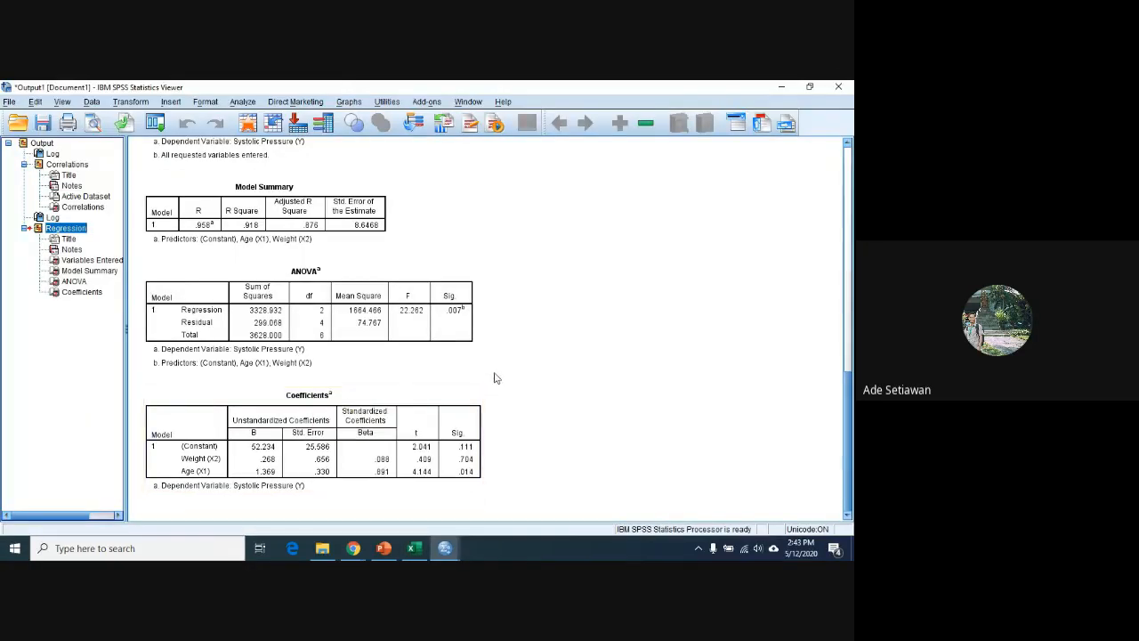
Step: Return to the Excel workbook and look over the data on the Contoh3 and Contoh2 sheets
left_click(417, 550)
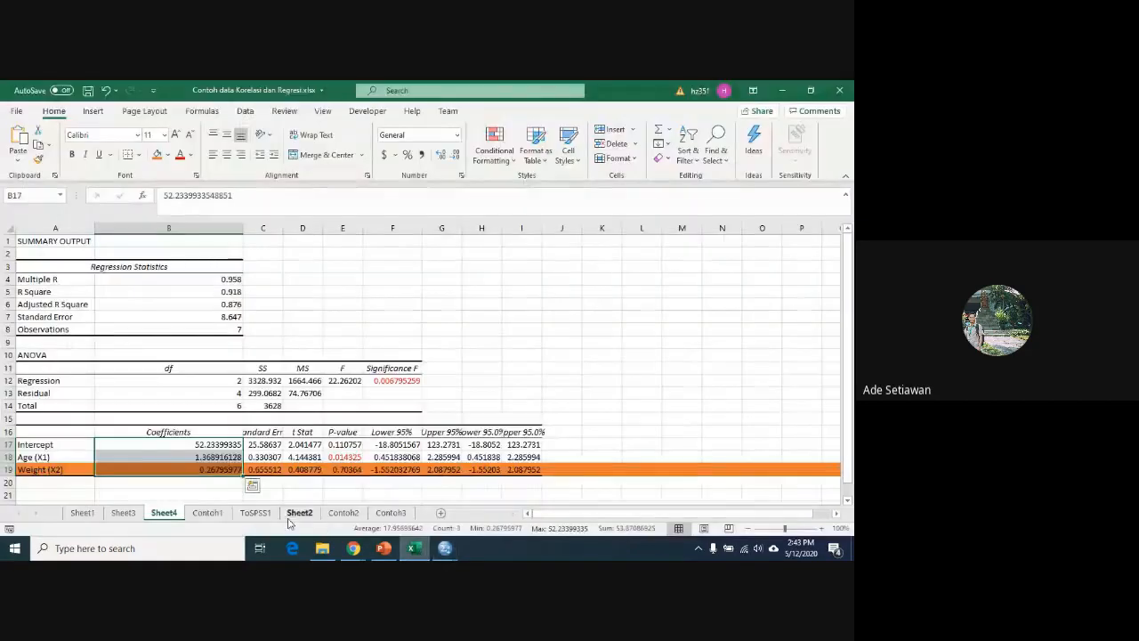
left_click(390, 515)
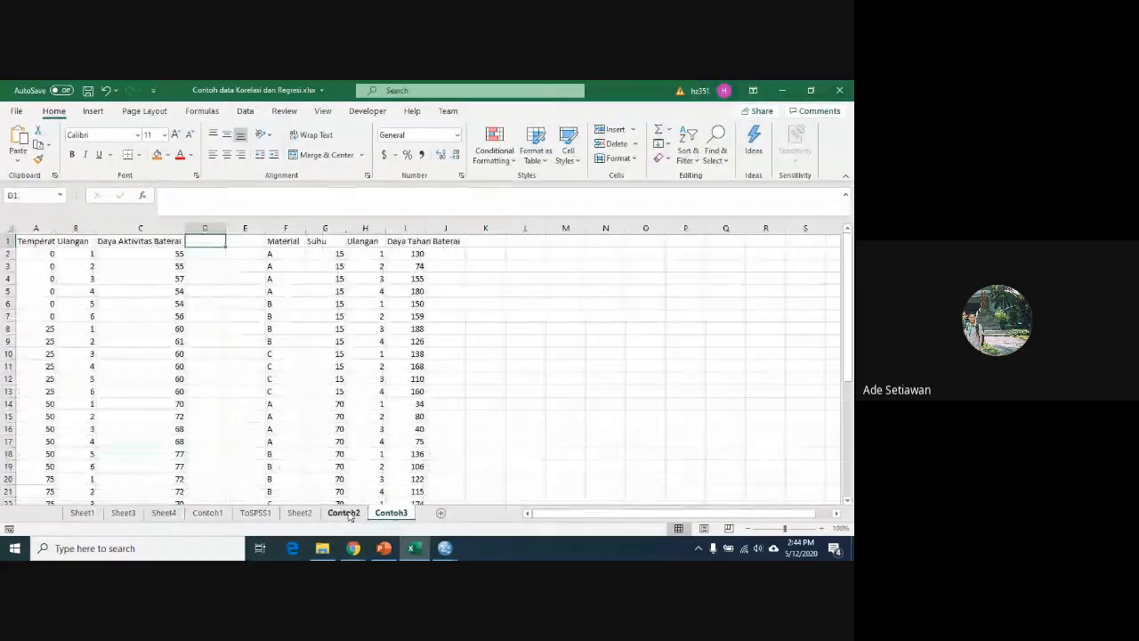
left_click(349, 516)
scroll(414, 362, "up", 1)
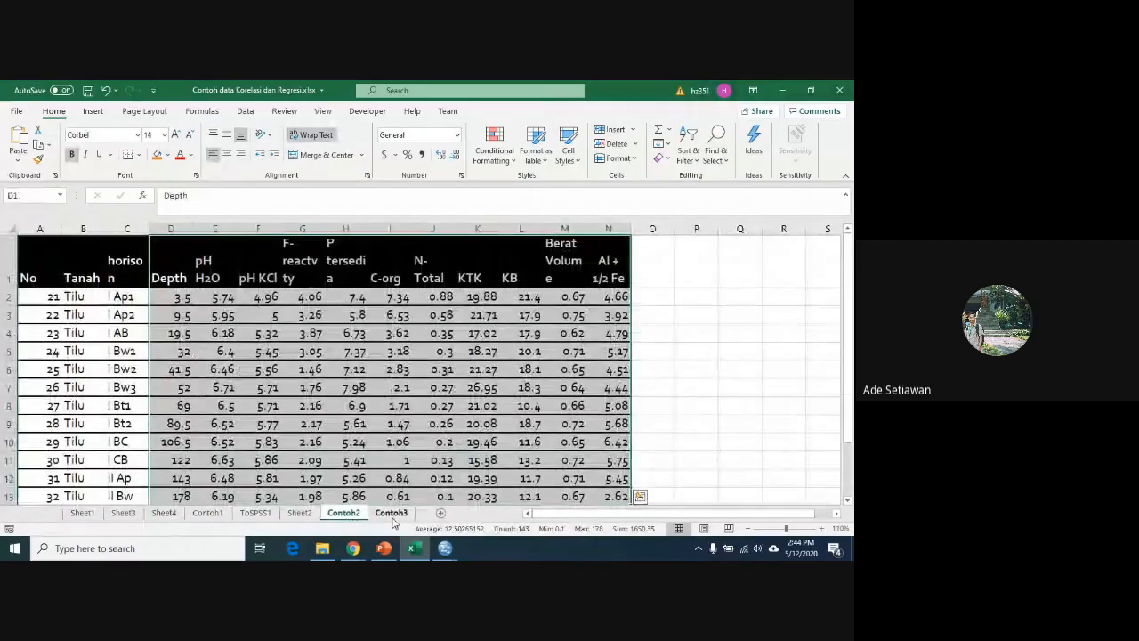
Step: On the Contoh3 sheet, insert a scatter chart of Daya Tahan Baterai against Suhu from G1:G37 and I1:I37, placed beside the data
left_click(392, 515)
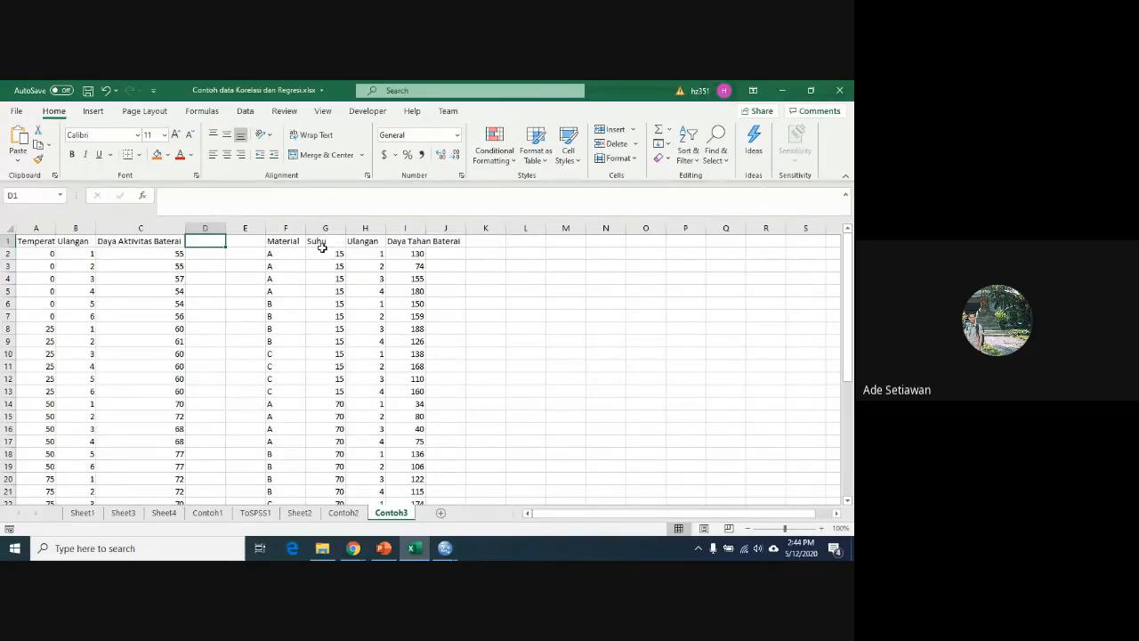
left_click_drag(323, 240, 341, 472)
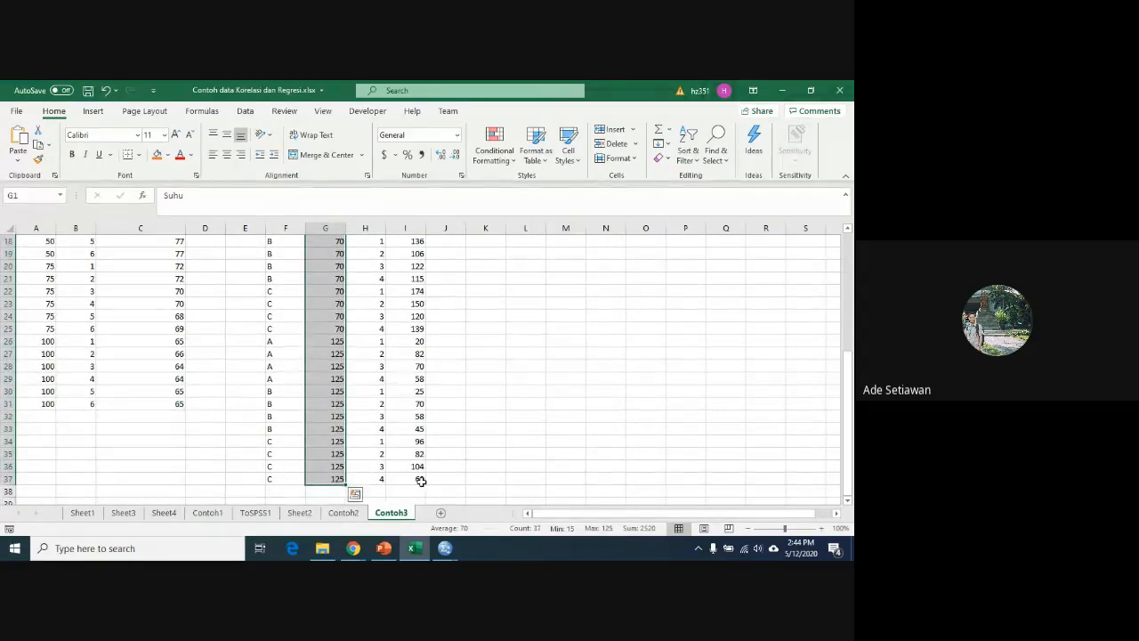
left_click_drag(418, 480, 407, 231)
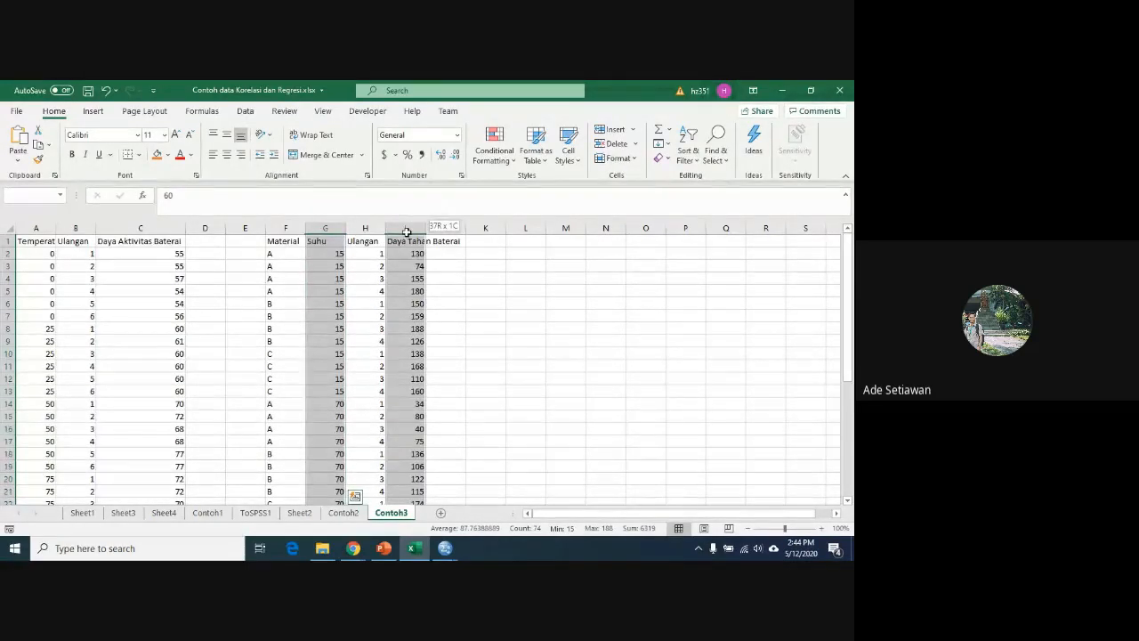
left_click(88, 113)
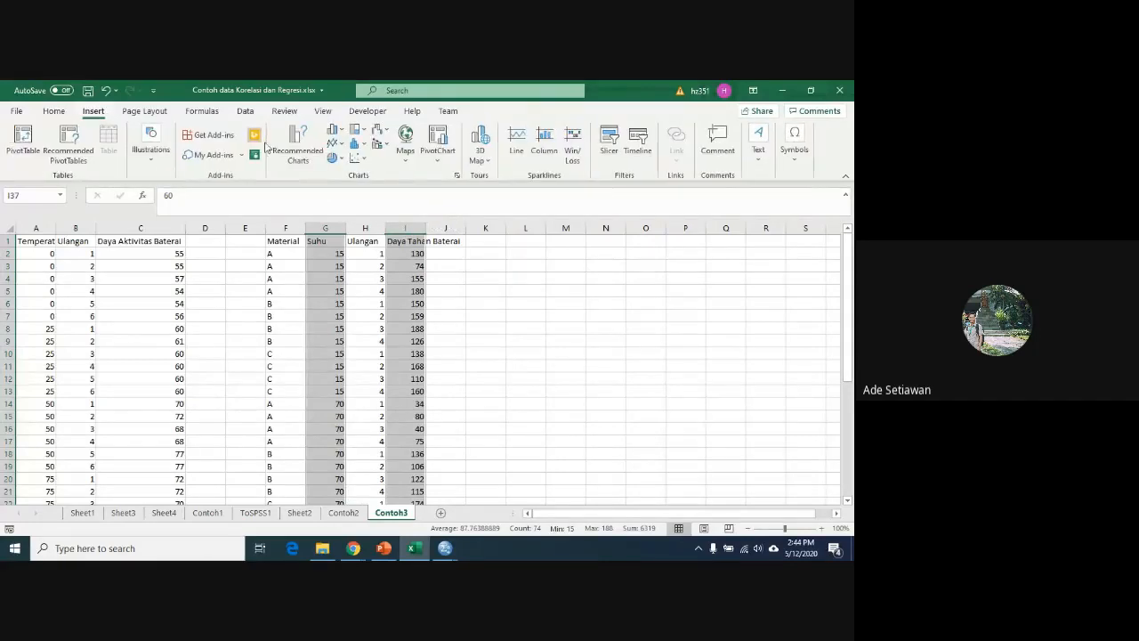
left_click(357, 159)
left_click(366, 201)
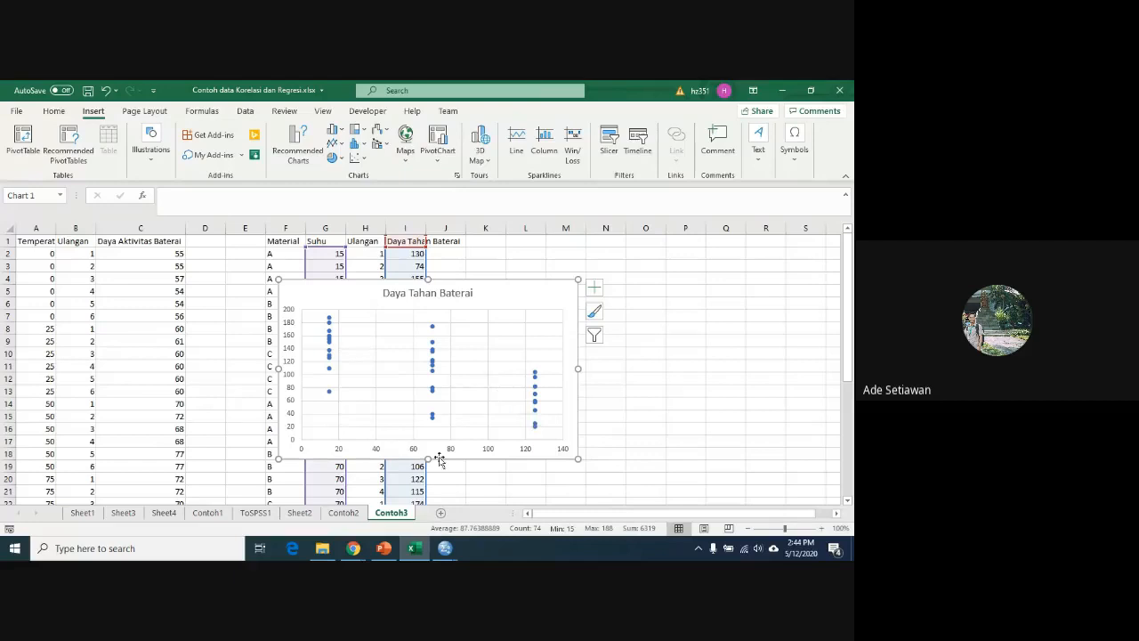
left_click_drag(504, 295, 701, 284)
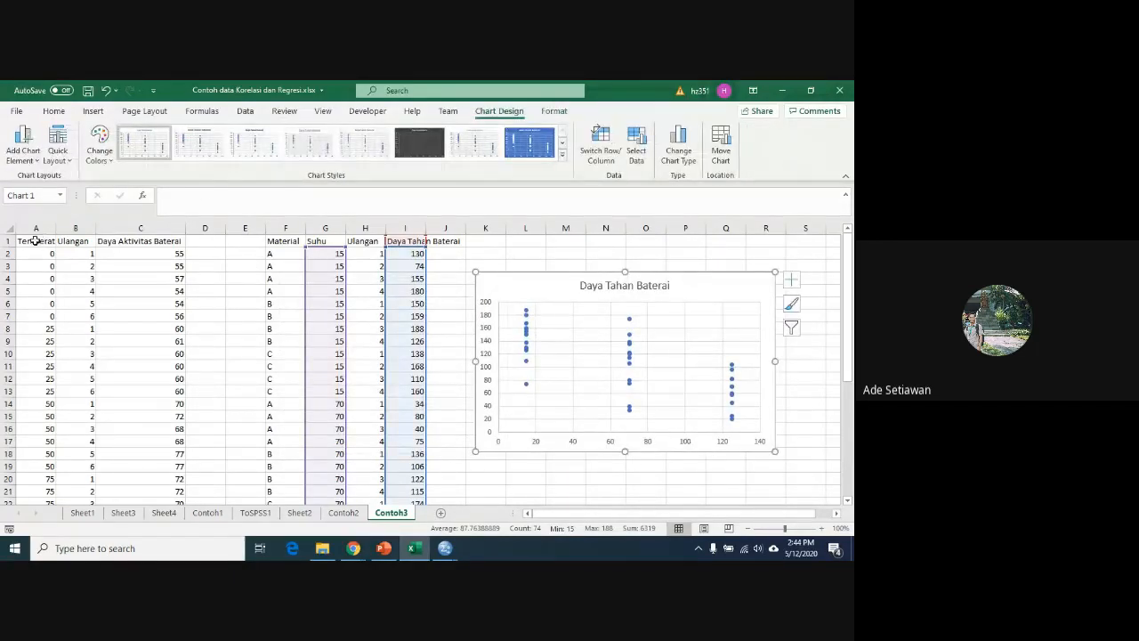
Step: Insert a scatter chart of Daya Aktivitas Baterai against temperature from A1:A31 and C1:C31, and move it clear of the Daya Tahan Baterai chart
left_click_drag(34, 241, 46, 475)
left_click_drag(165, 479, 166, 158, "ctrl")
left_click_drag(151, 235, 152, 237, "ctrl")
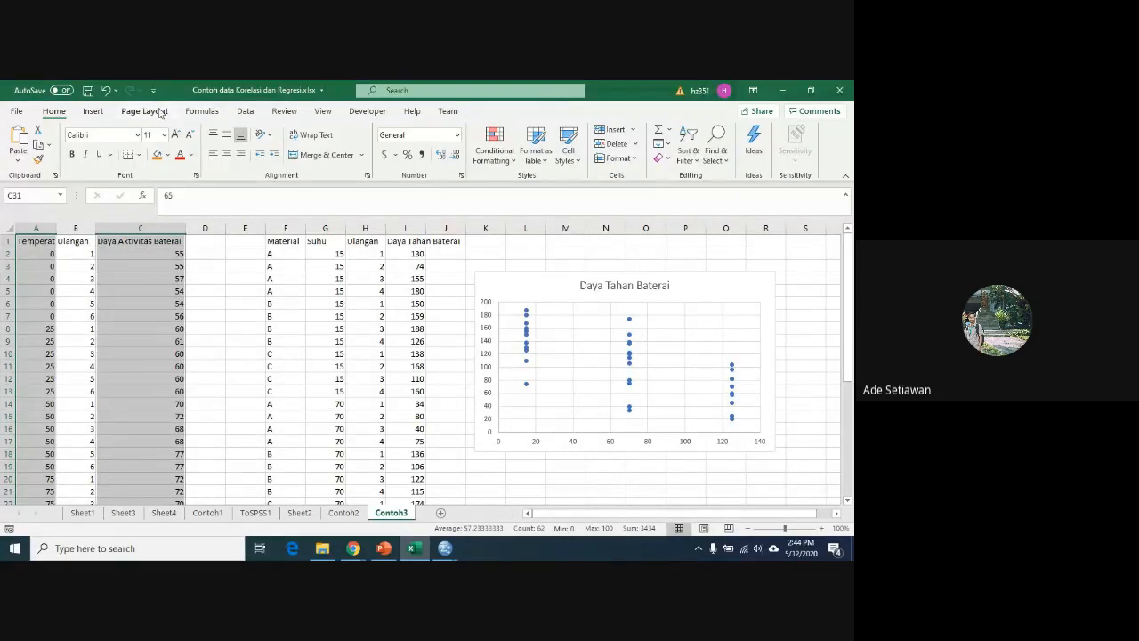
left_click(92, 111)
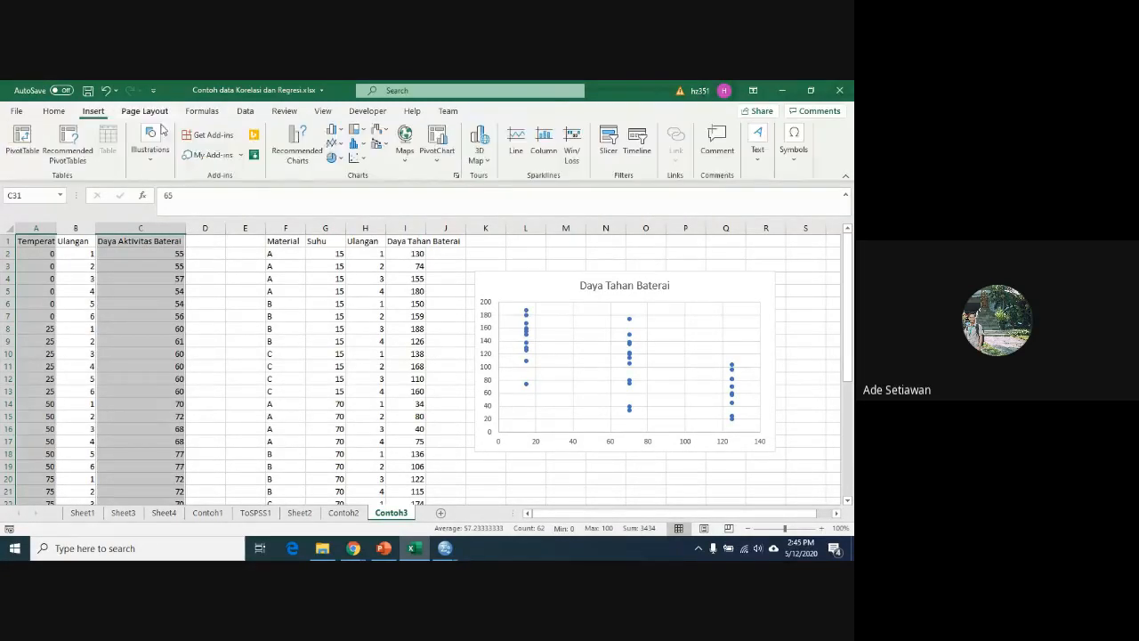
left_click(353, 160)
left_click(368, 196)
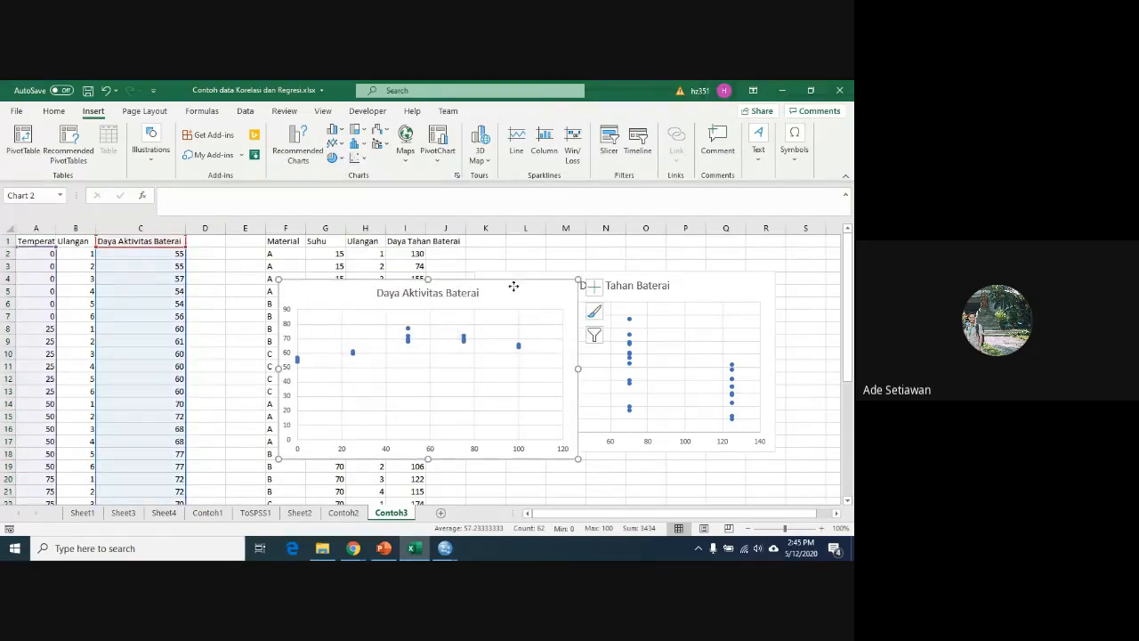
left_click_drag(513, 285, 296, 287)
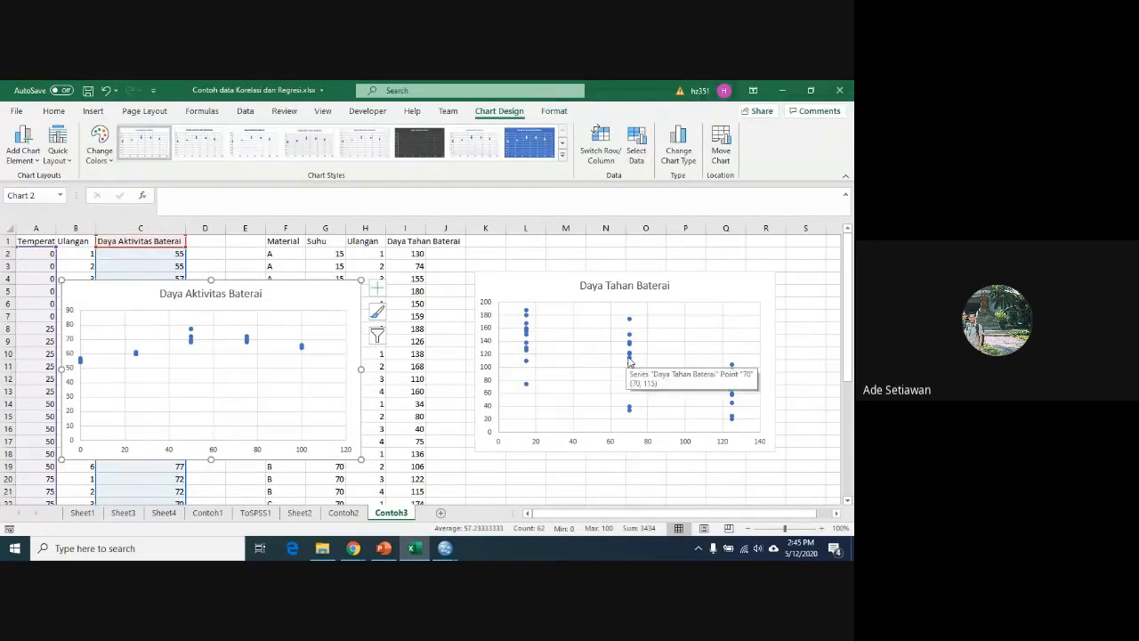
Step: Add a linear trendline with its equation and R-squared value to the Daya Tahan Baterai chart, placing the label beside the chart title
right_click(628, 357)
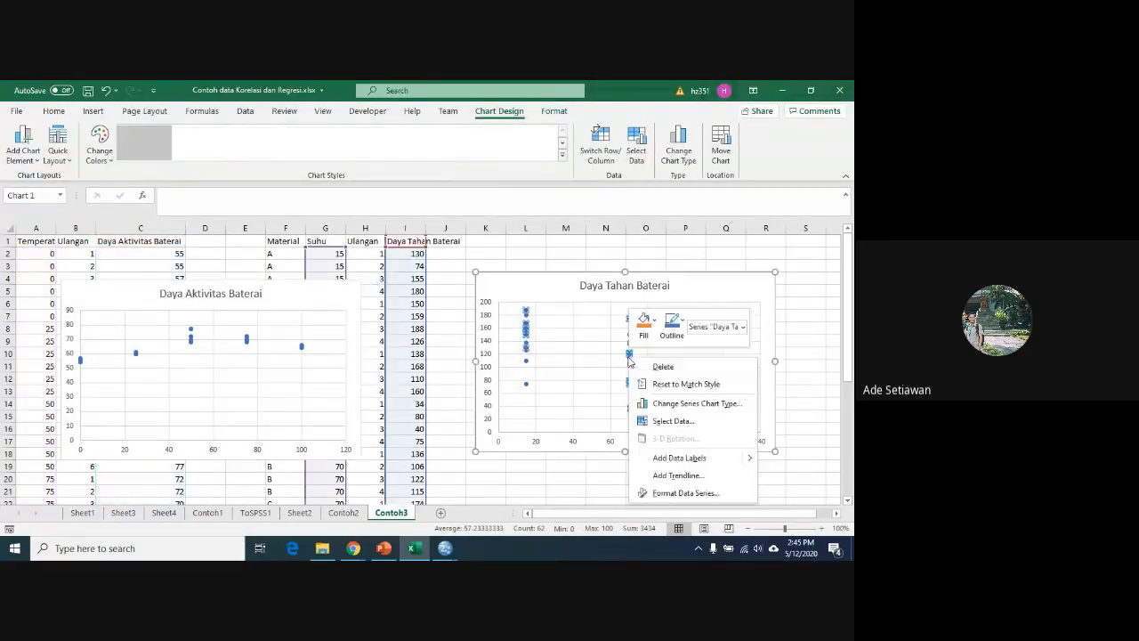
left_click(682, 476)
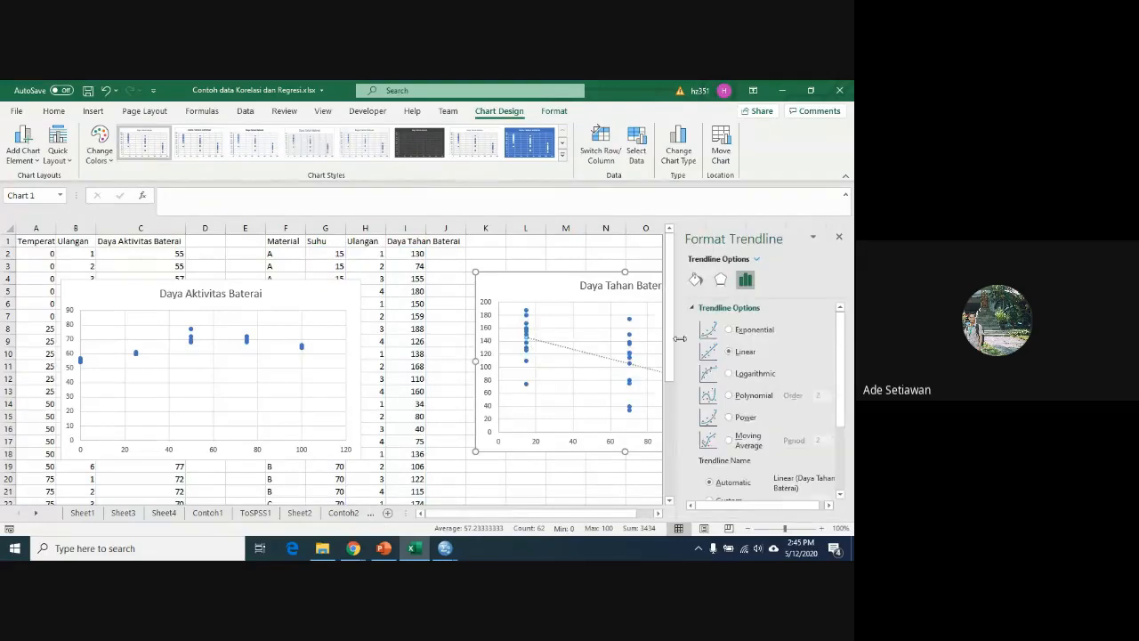
scroll(836, 374, "down", 3)
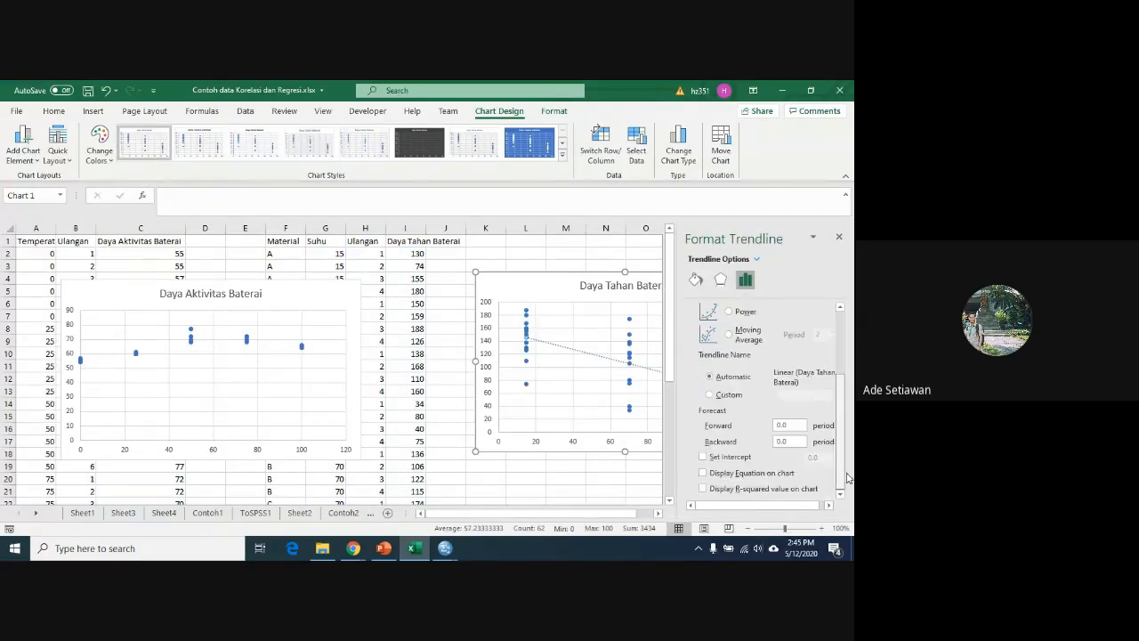
left_click(729, 488)
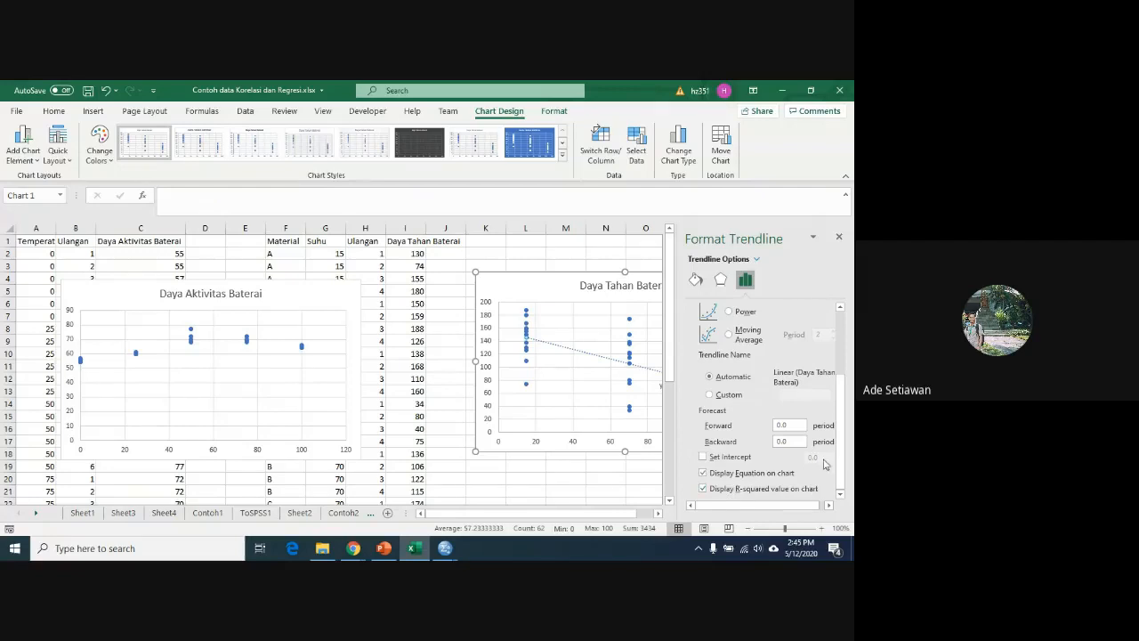
left_click(840, 237)
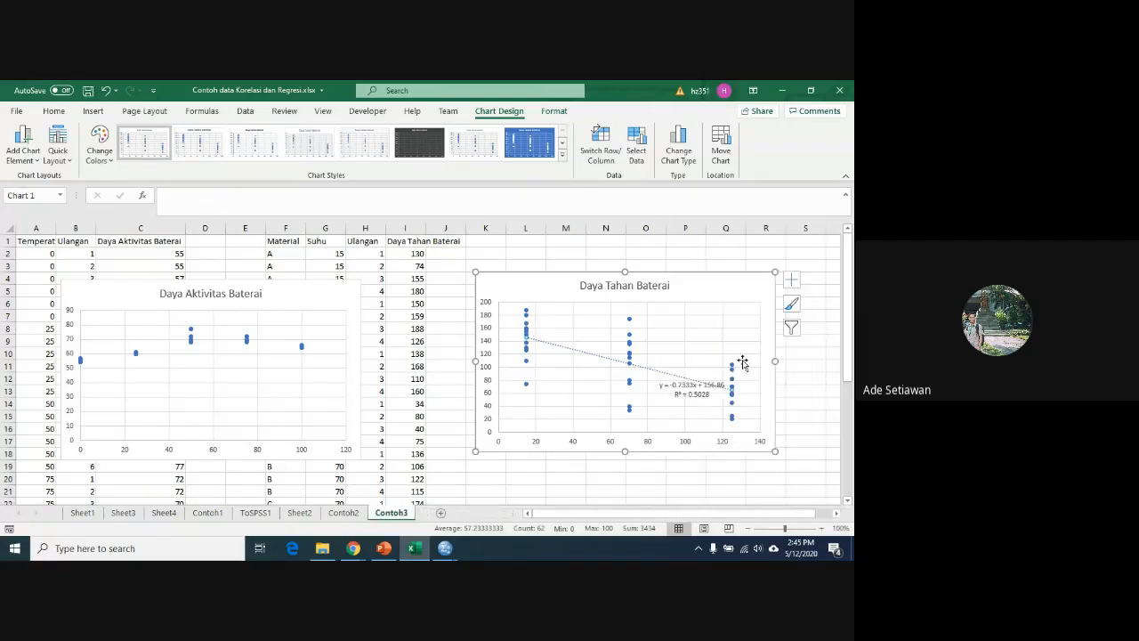
left_click_drag(700, 398, 717, 290)
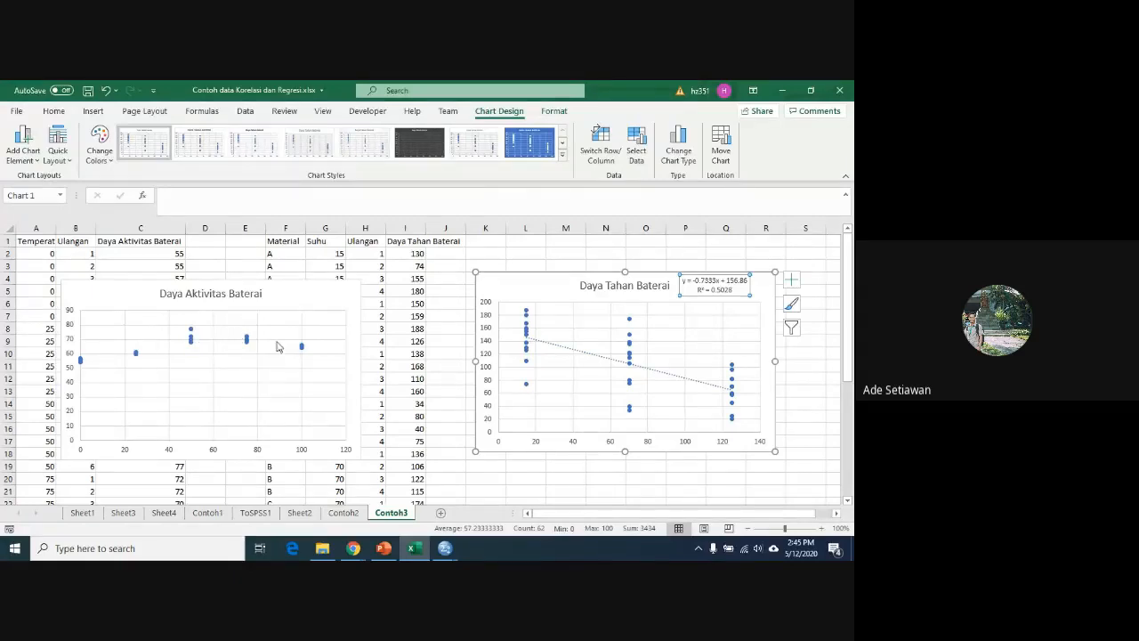
Step: Add a linear trendline to the Daya Aktivitas Baterai chart, displaying the equation and R-squared value beside the chart title
right_click(191, 343)
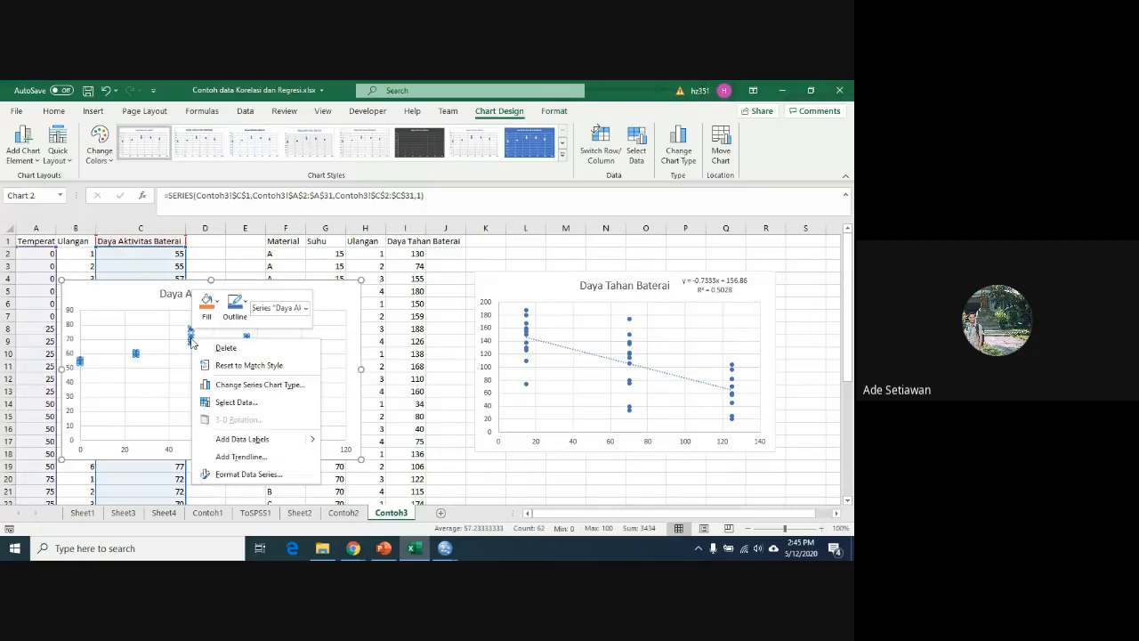
left_click(248, 459)
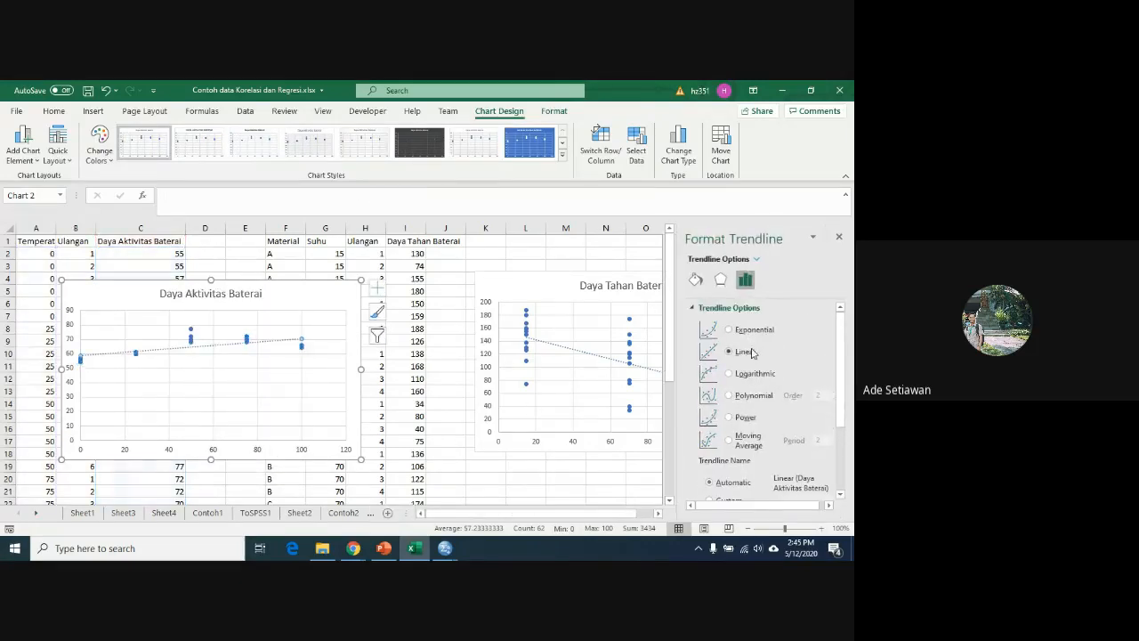
left_click_drag(840, 368, 840, 429)
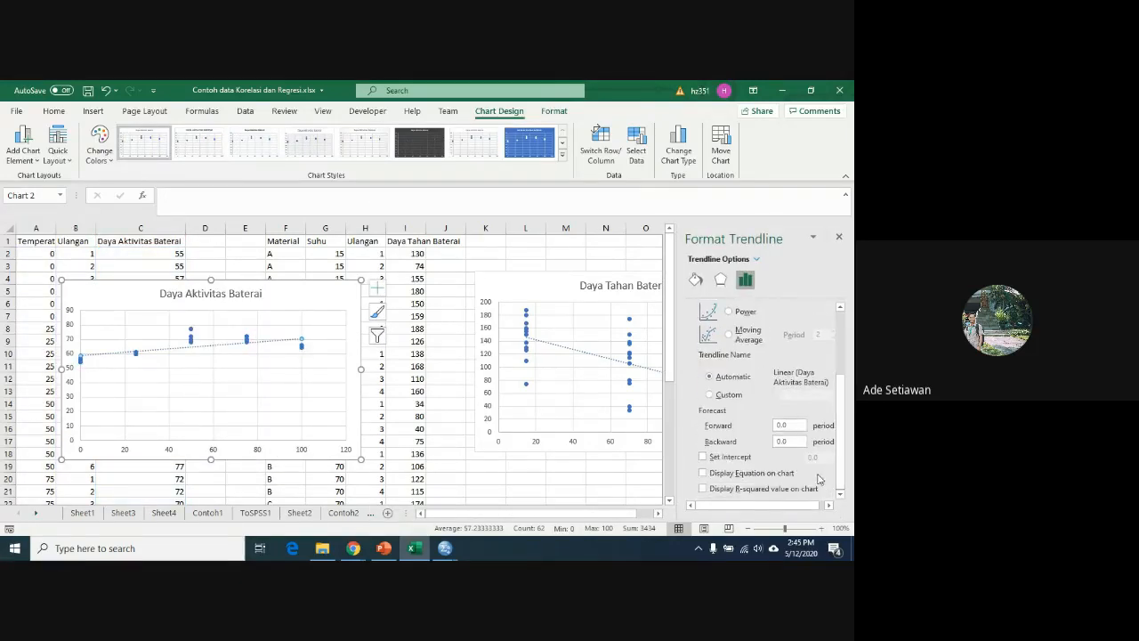
left_click(741, 476)
left_click(719, 488)
left_click_drag(276, 346, 308, 297)
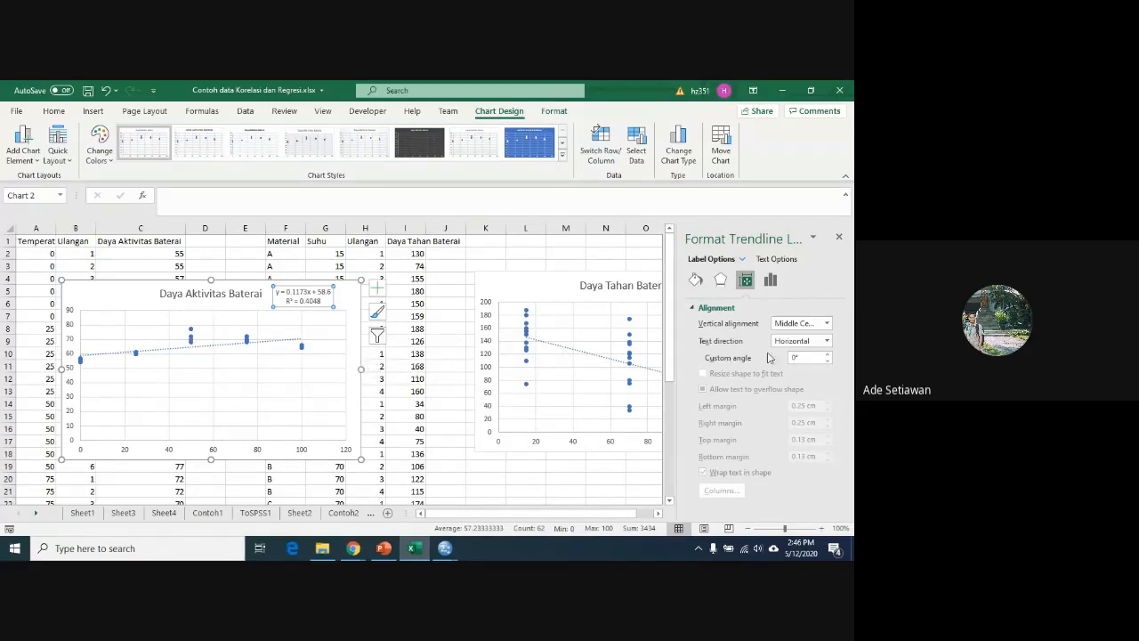
Step: Change the Daya Aktivitas Baterai trendline to a polynomial of order 2 and reposition its equation label below the chart title
left_click(770, 281)
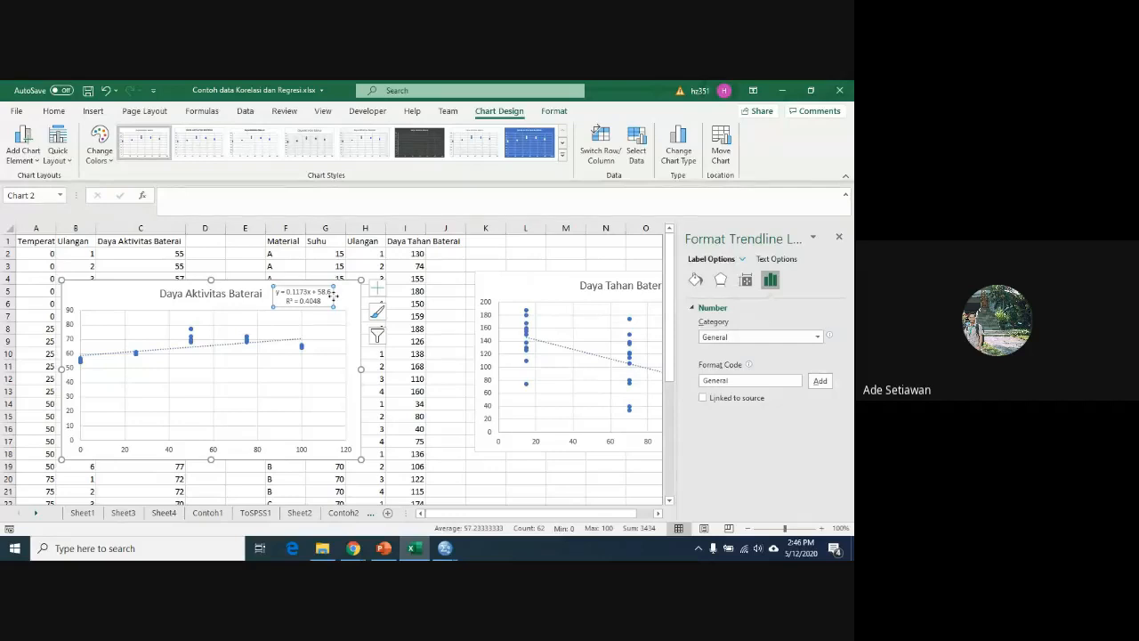
left_click(276, 346)
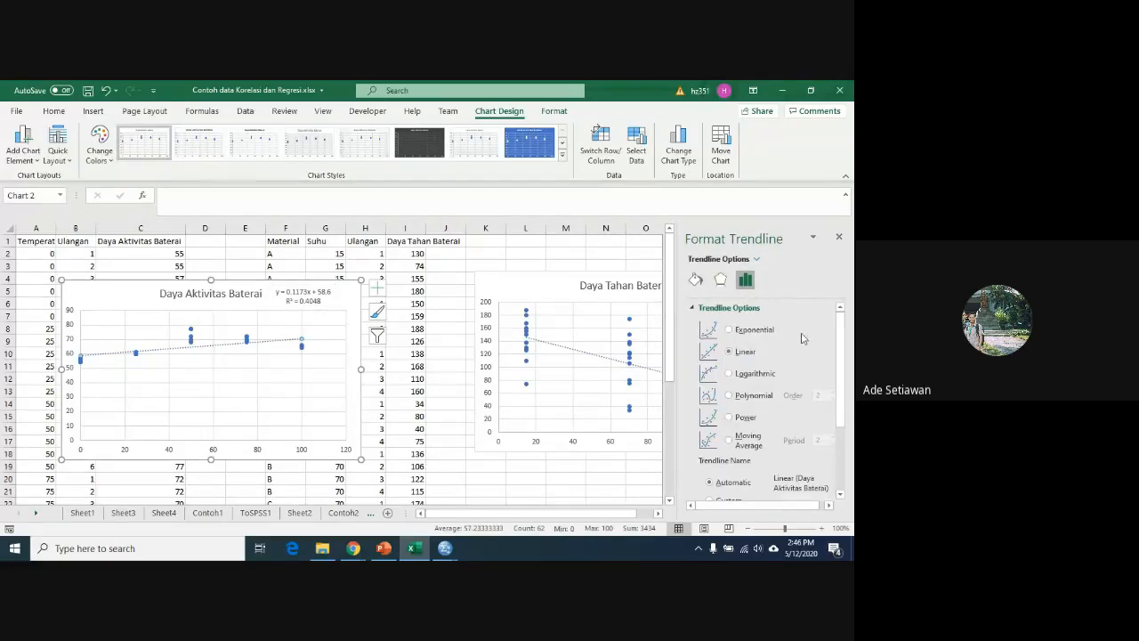
left_click(747, 400)
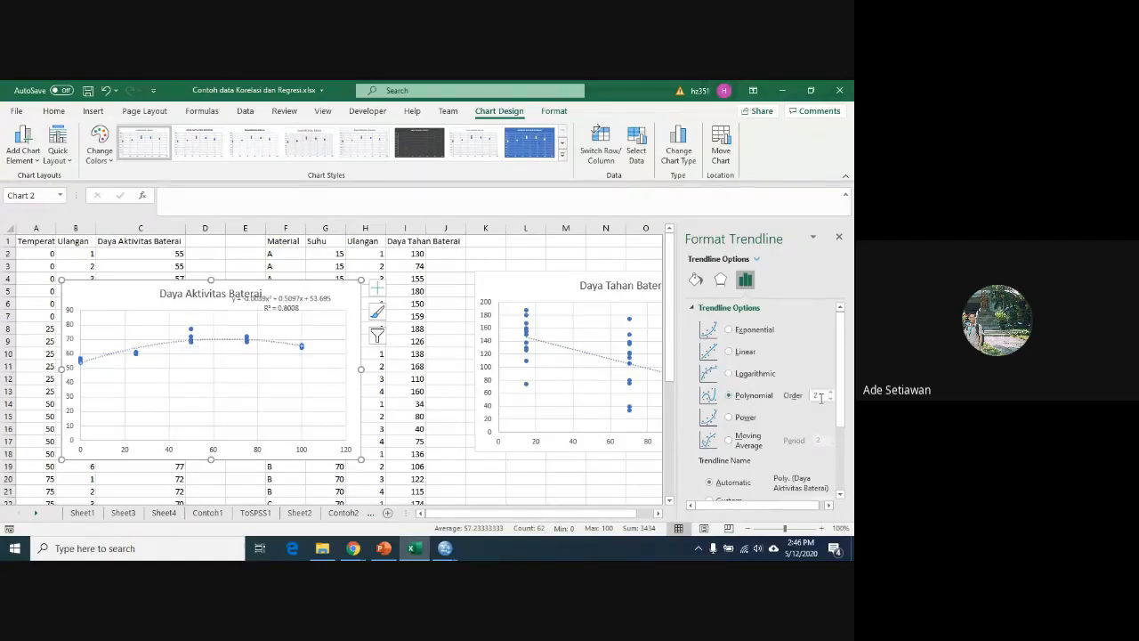
left_click(303, 300)
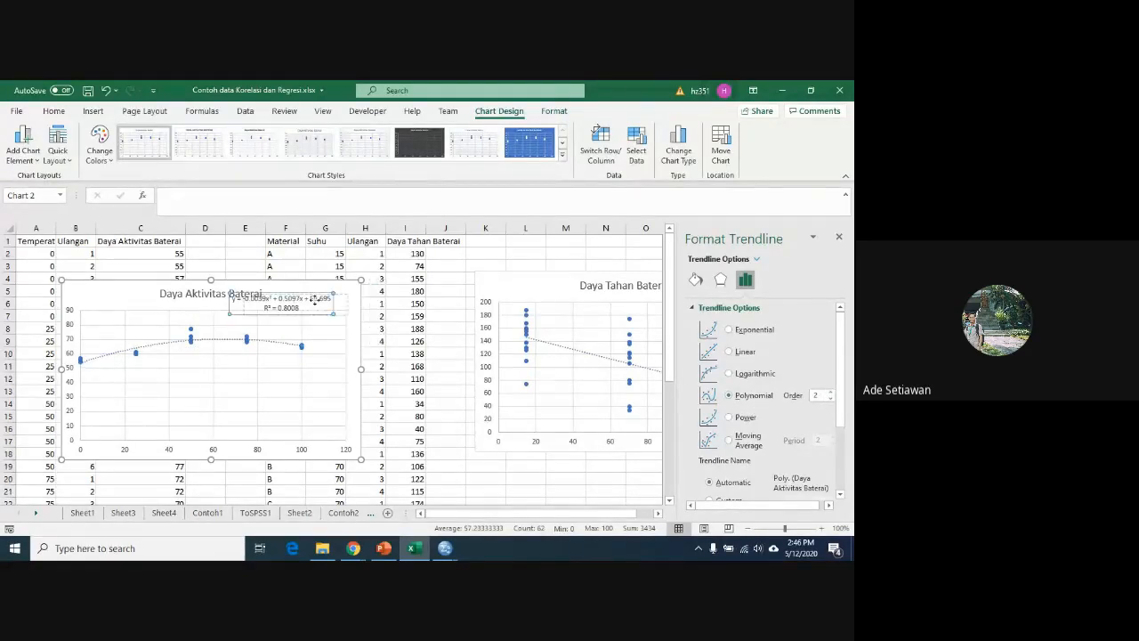
left_click_drag(333, 297, 360, 295)
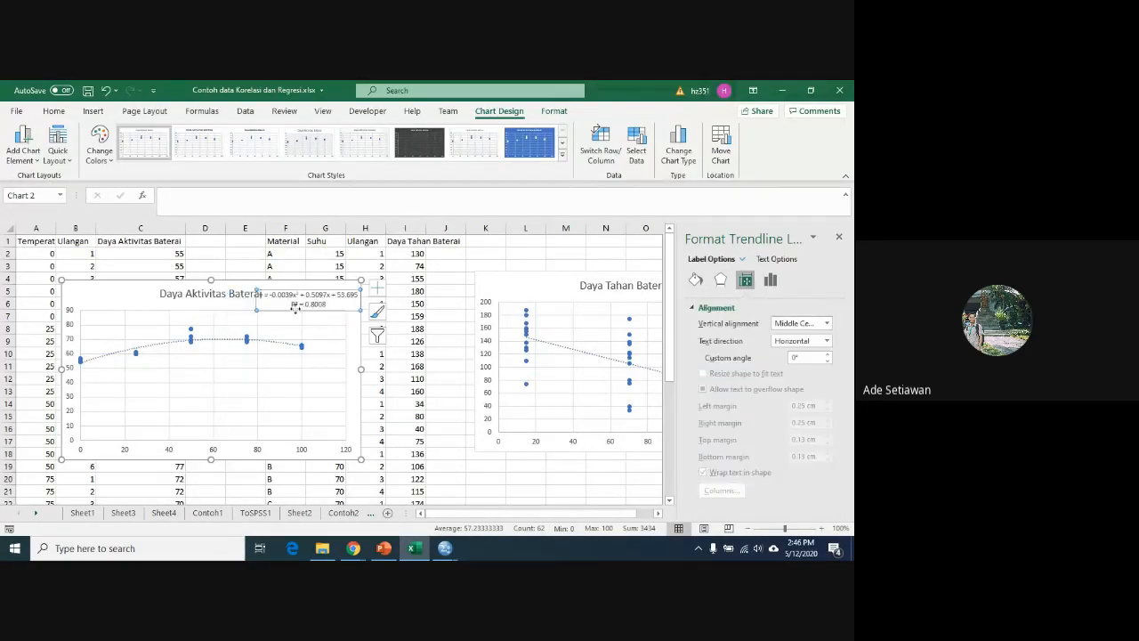
left_click_drag(289, 307, 279, 322)
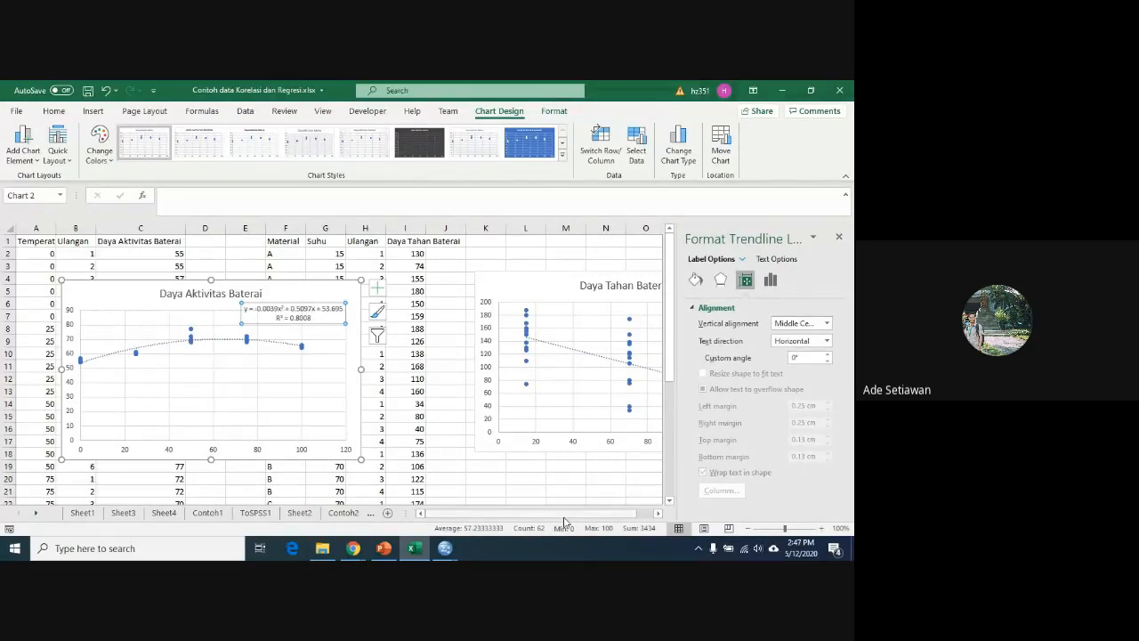
Step: Move the Daya Tahan Baterai chart closer to the Daya Aktivitas Baterai chart so the two can be compared
scroll(564, 520, "right", 1)
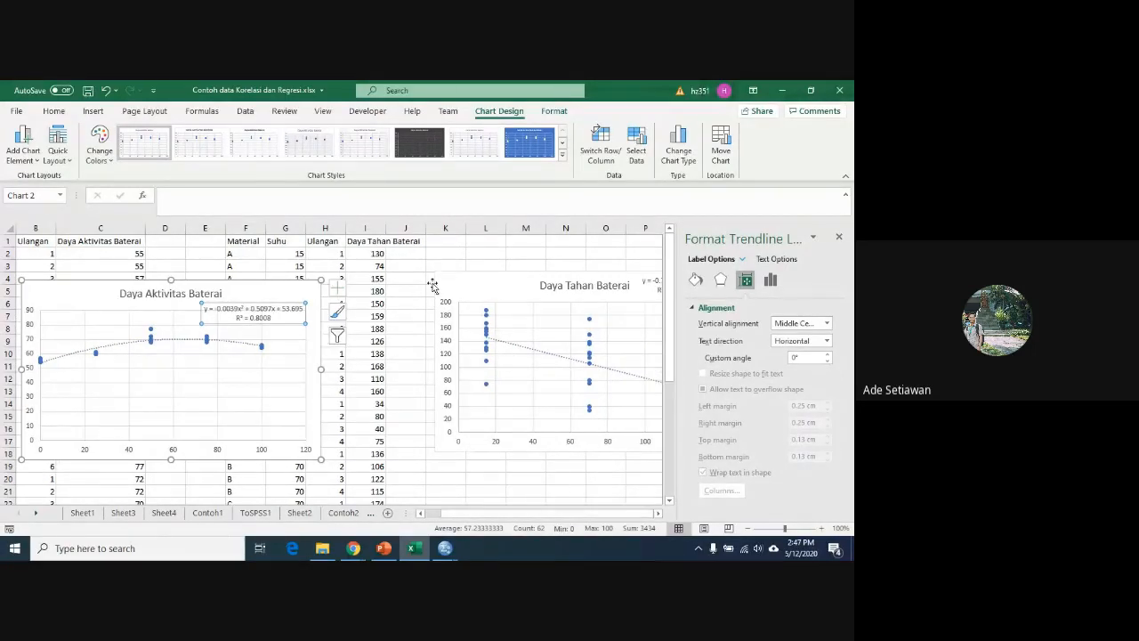
left_click_drag(432, 285, 370, 274)
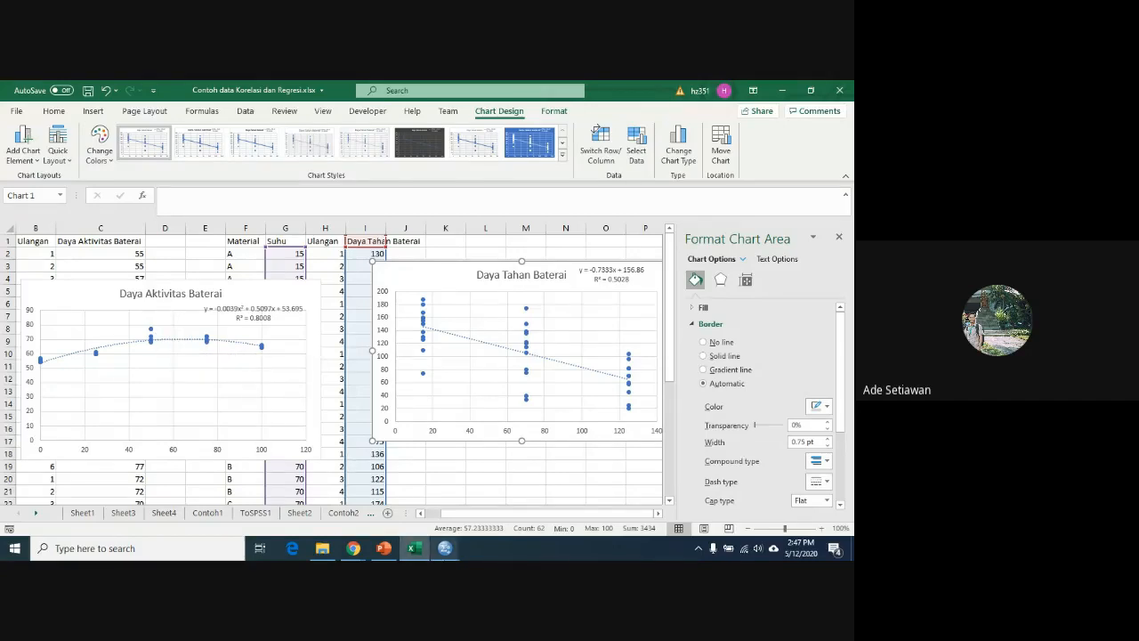
Step: Glance at the SPSS output, switch to the Google Meet call in Chrome and look through the list of participants
mouse_move(444, 556)
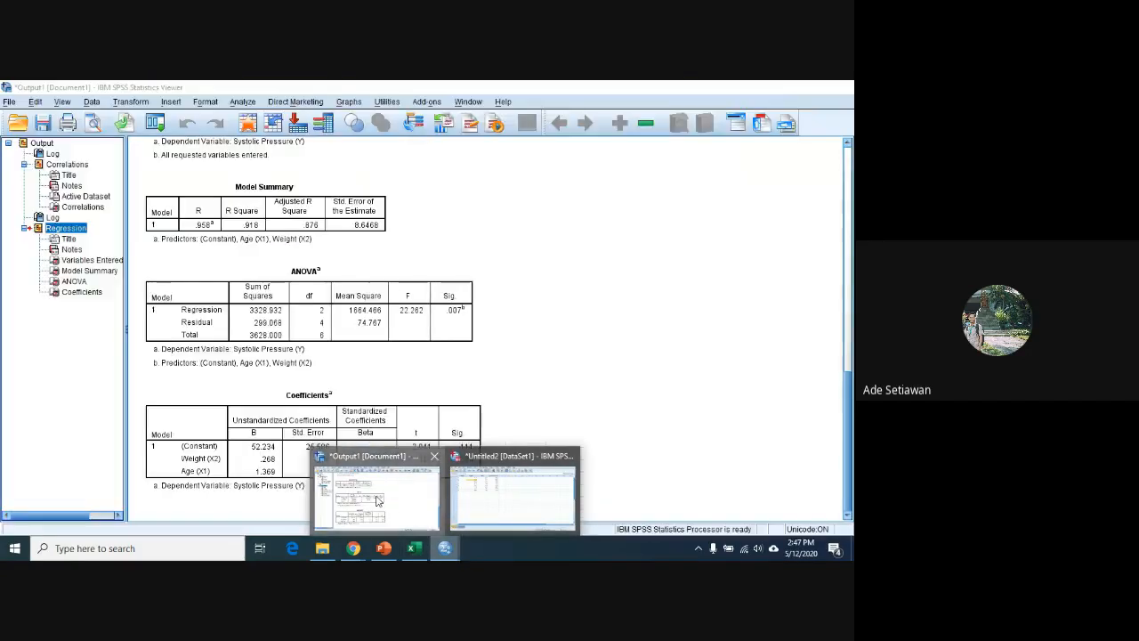
left_click(377, 498)
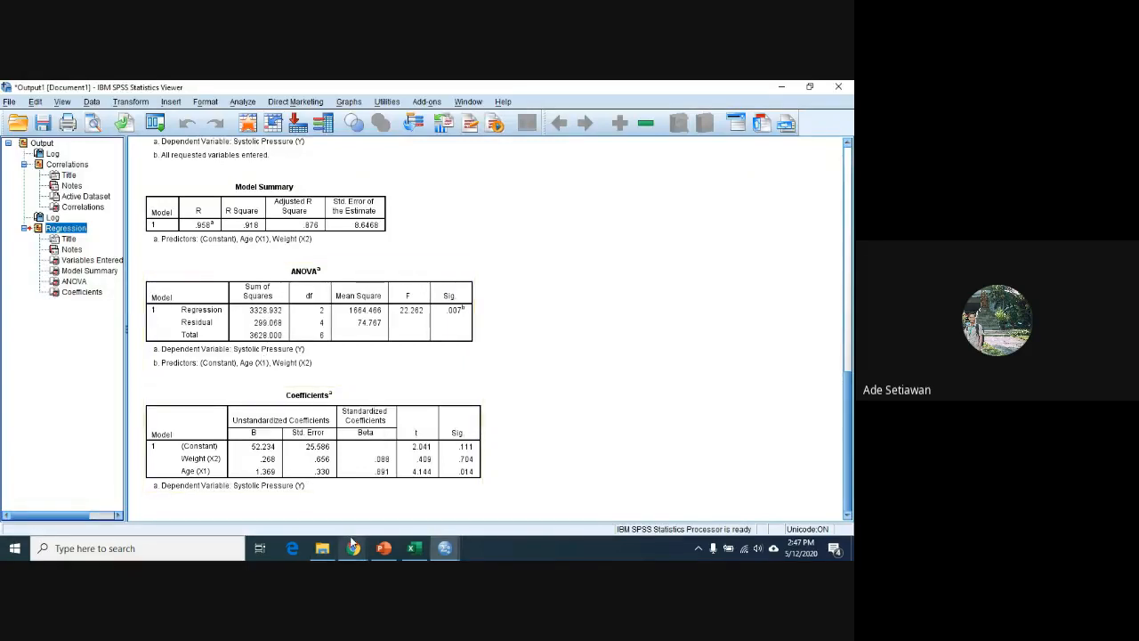
mouse_move(351, 541)
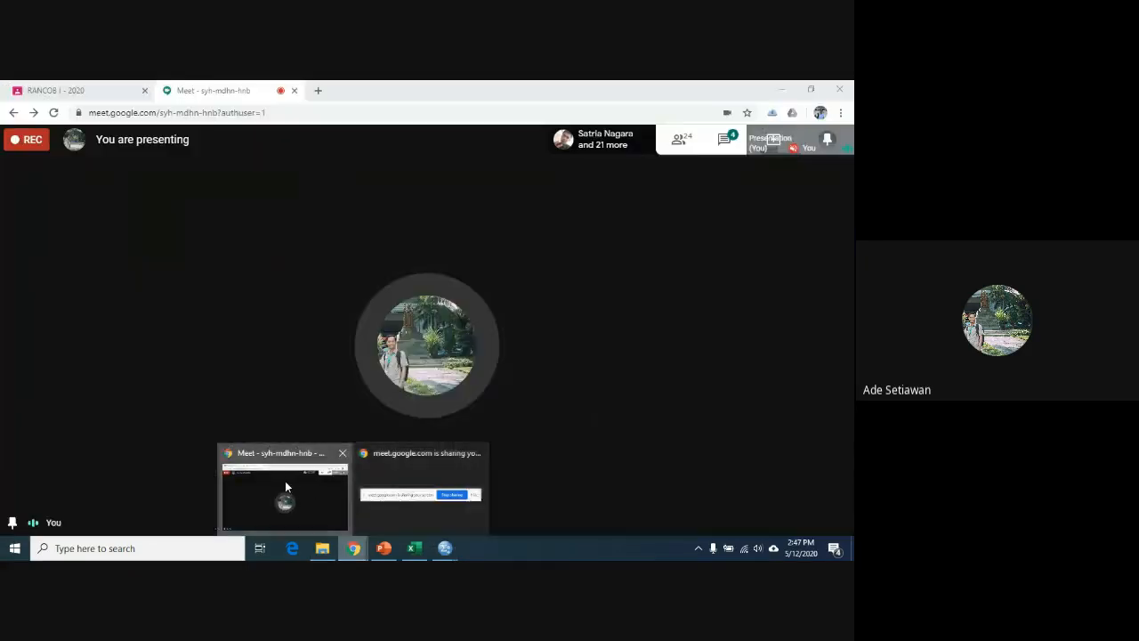
left_click(285, 482)
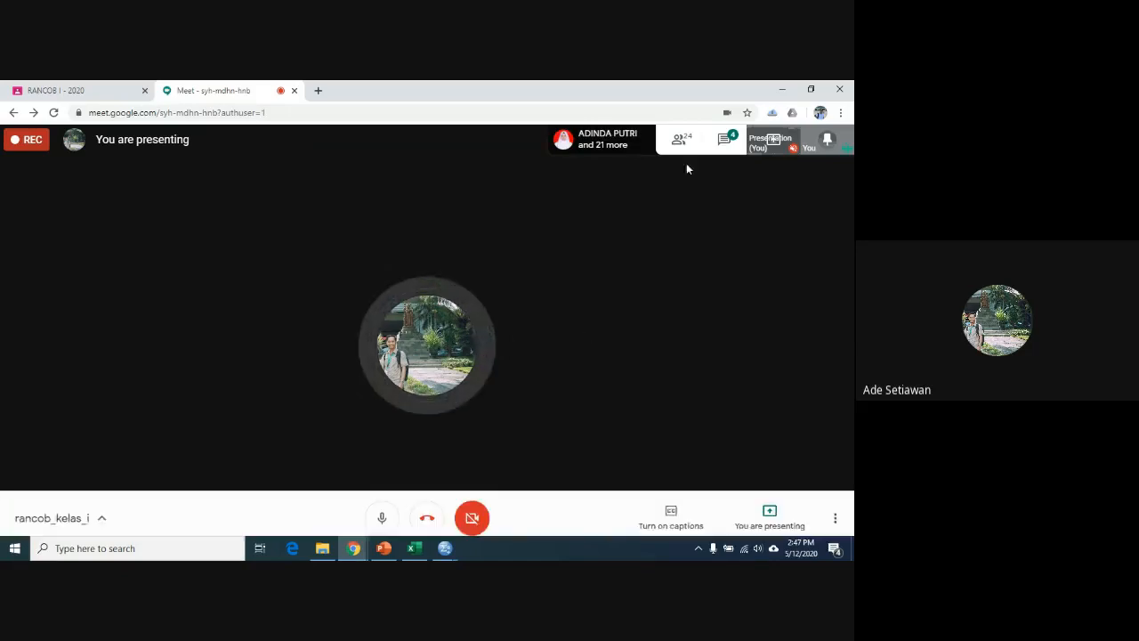
left_click(724, 139)
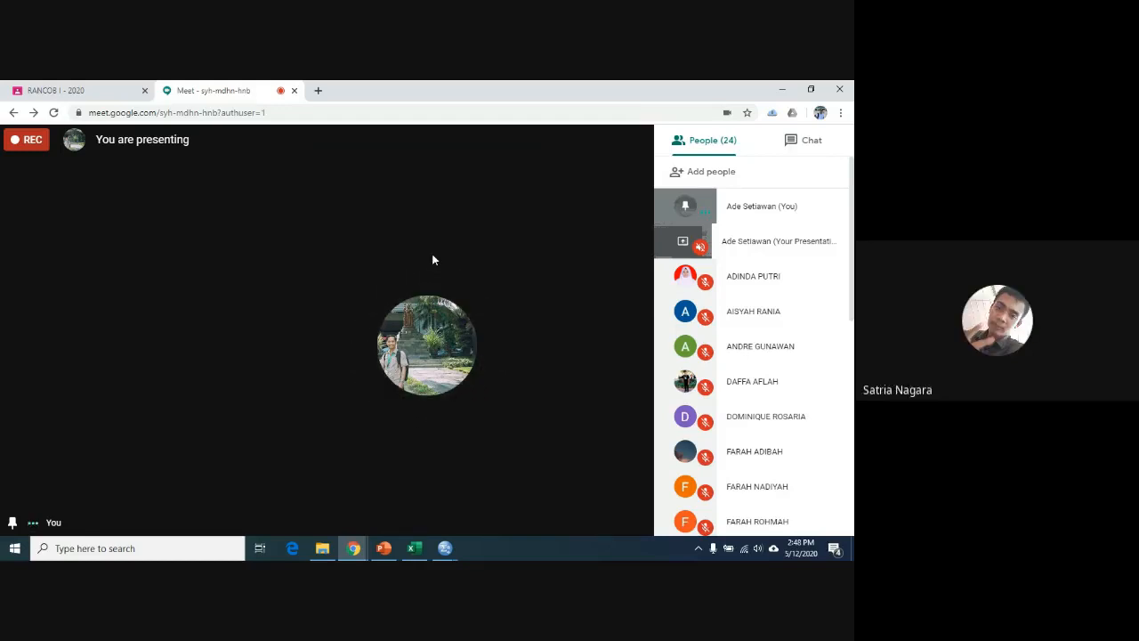
scroll(773, 320, "down", 3)
scroll(774, 328, "down", 3)
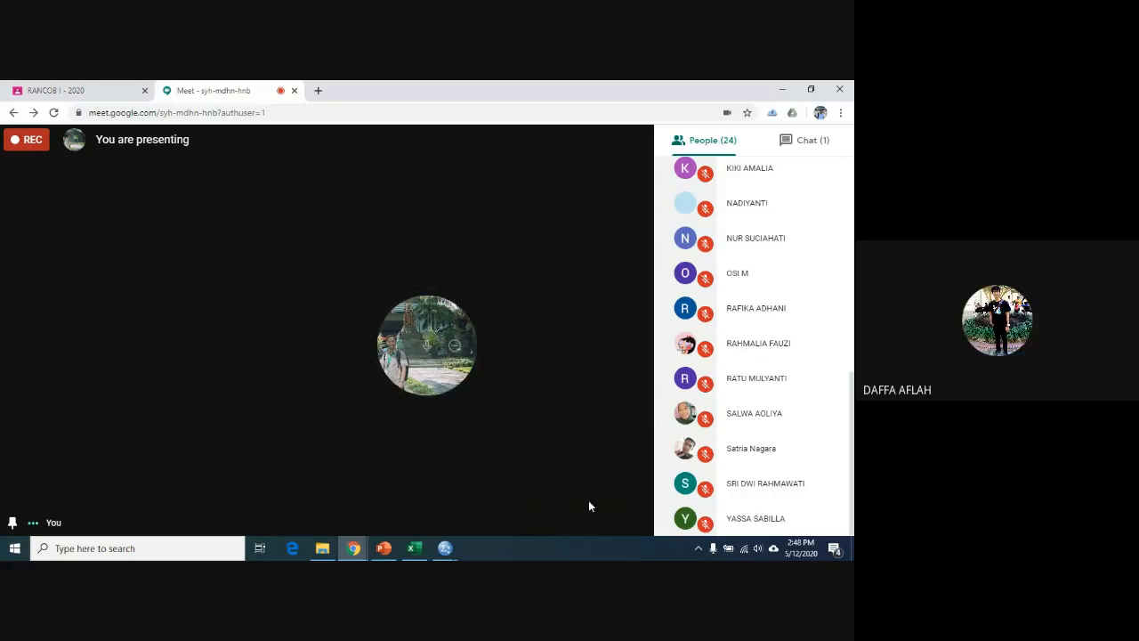
scroll(796, 347, "up", 5)
scroll(797, 347, "up", 2)
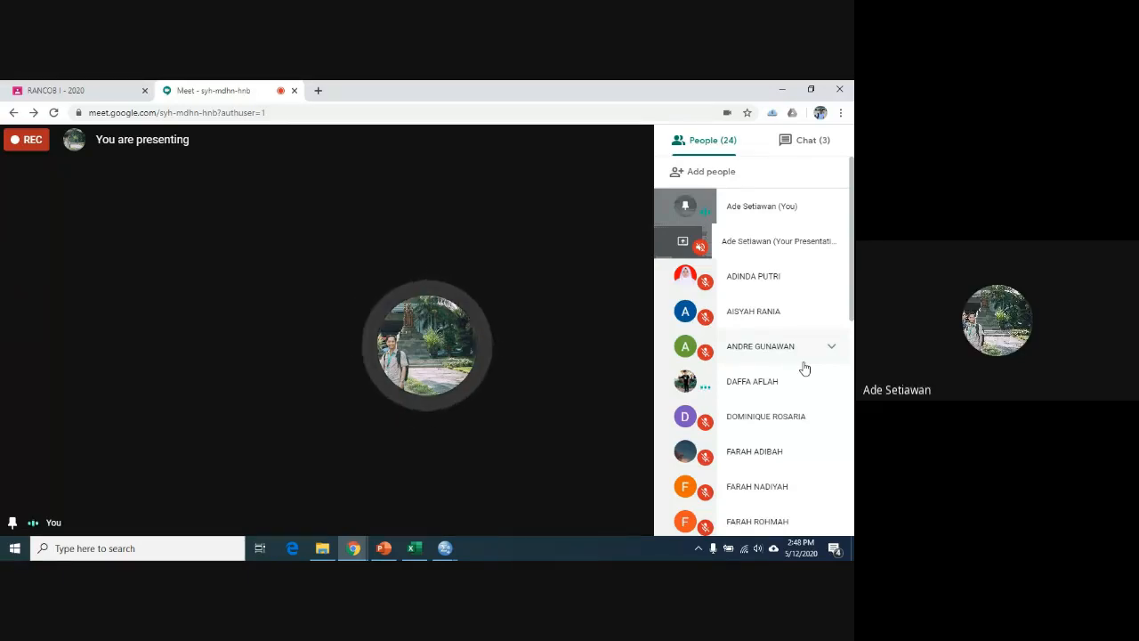
Step: Switch to the Excel workbook, open the Contoh1 sheet and move the Systolic Pressure chart down below the regression equation cells
left_click(412, 548)
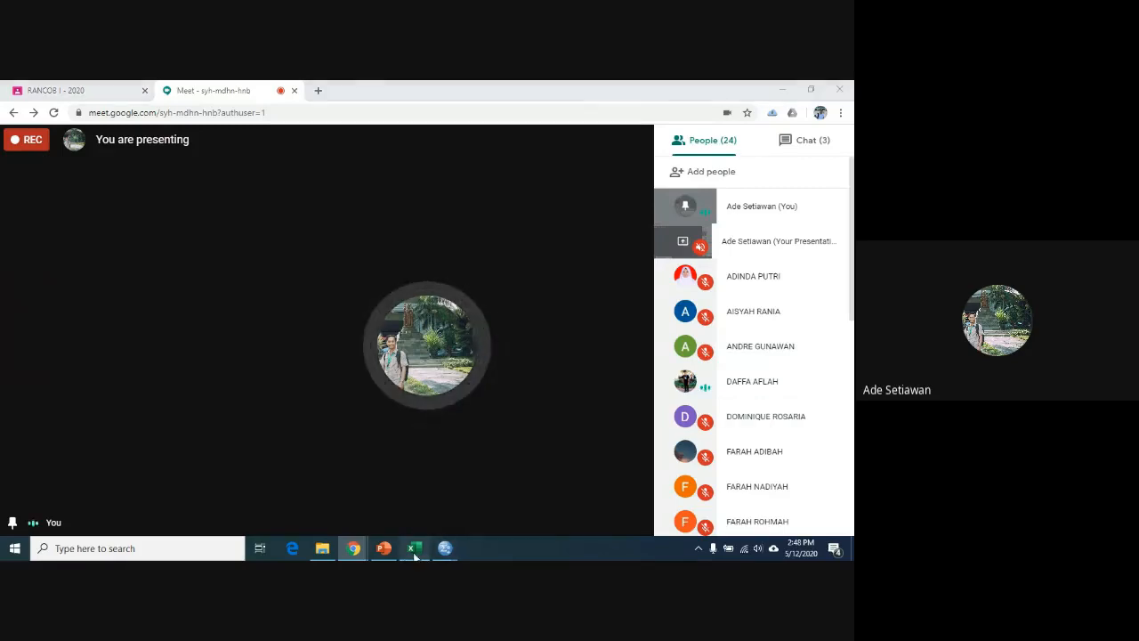
left_click(81, 513)
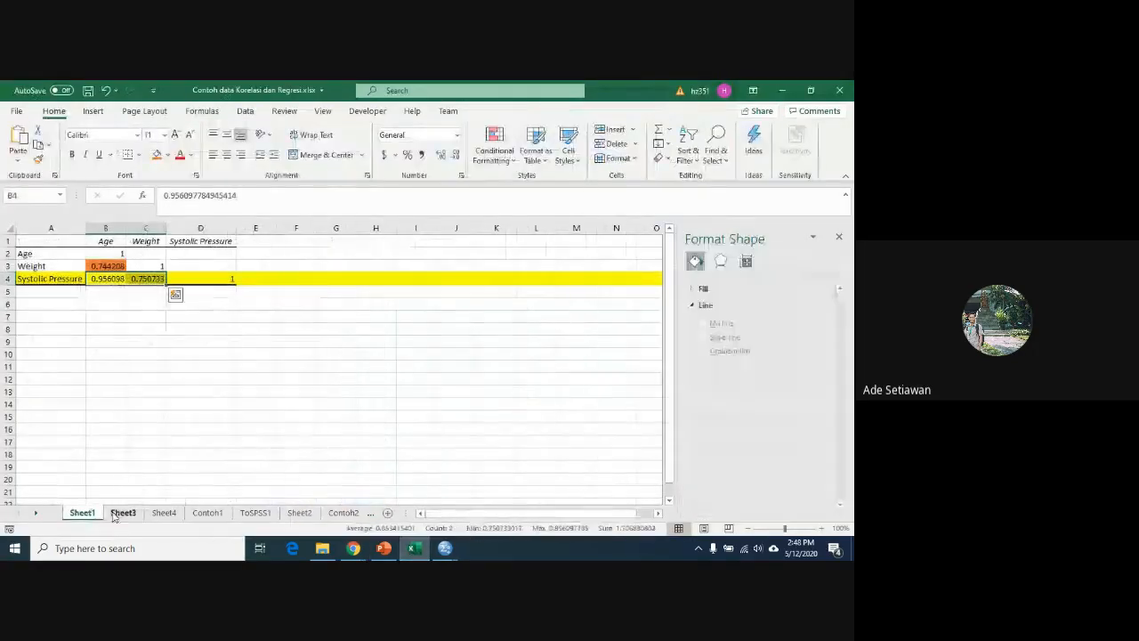
left_click(129, 514)
left_click(208, 513)
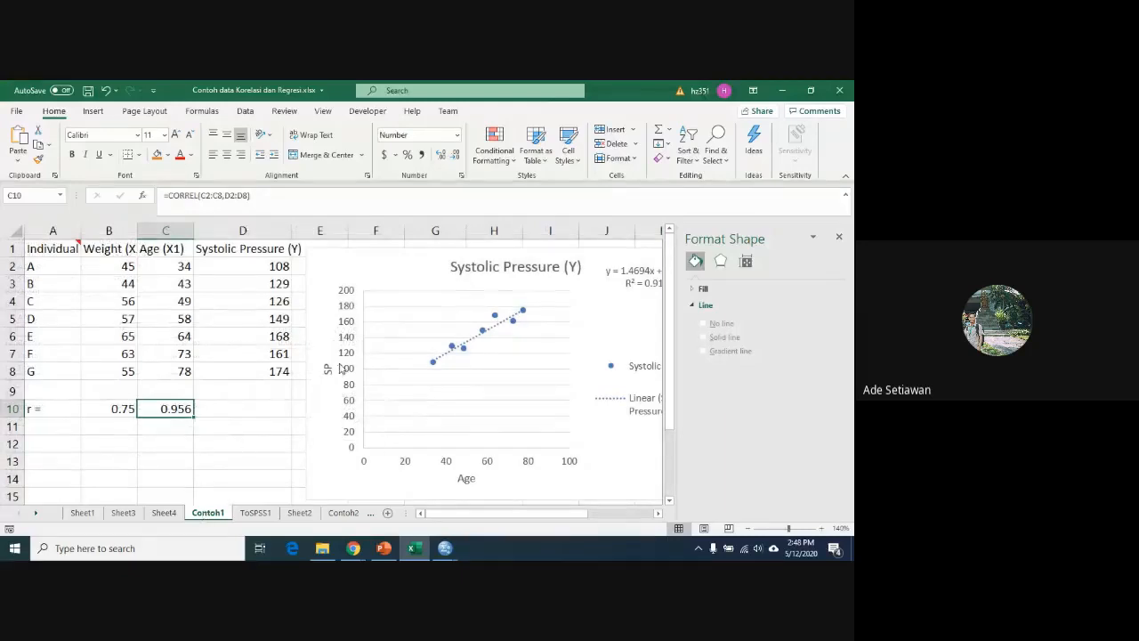
left_click(346, 264)
left_click_drag(346, 264, 348, 437)
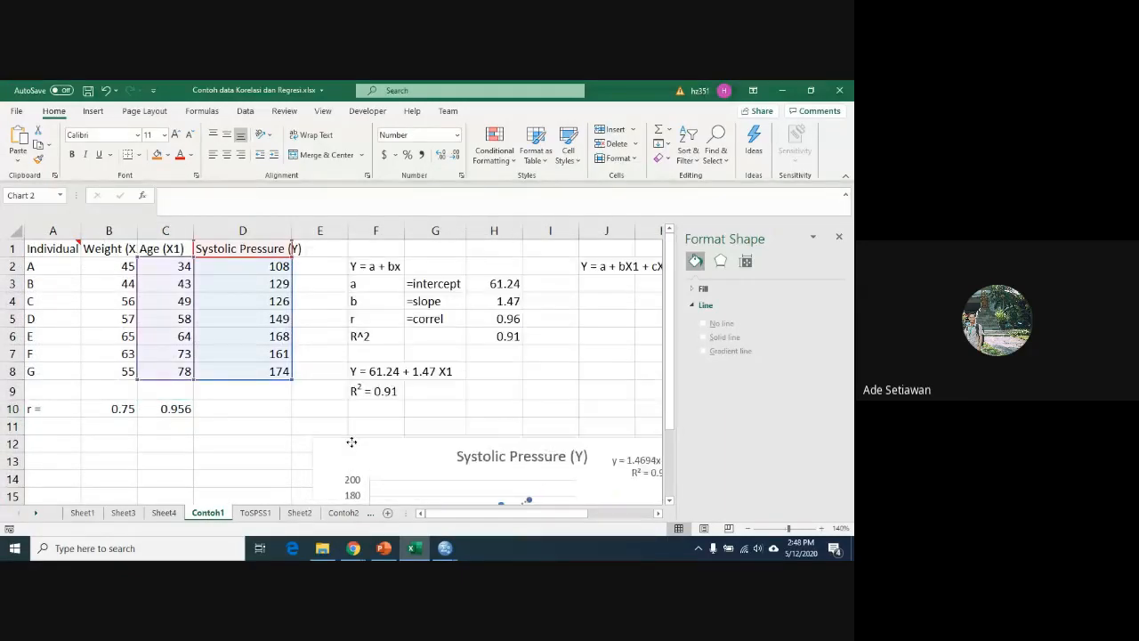
Step: Replace the R^2 label in F6 with a copy of the superscript R² label from F9, removing the "= 0.91" part
left_click(363, 334)
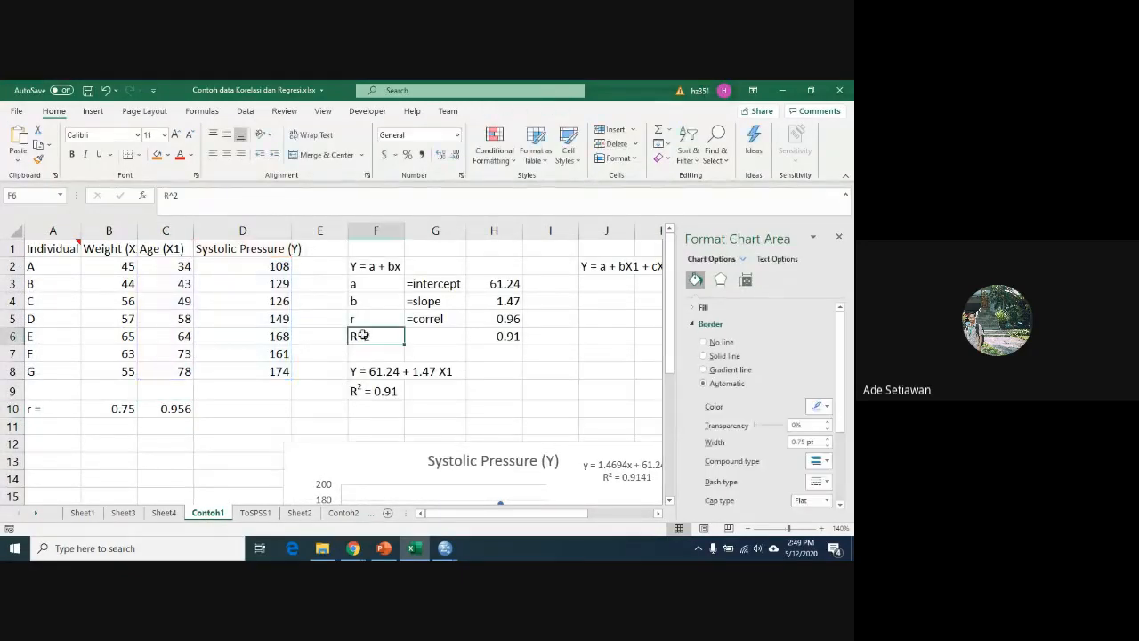
left_click(368, 391)
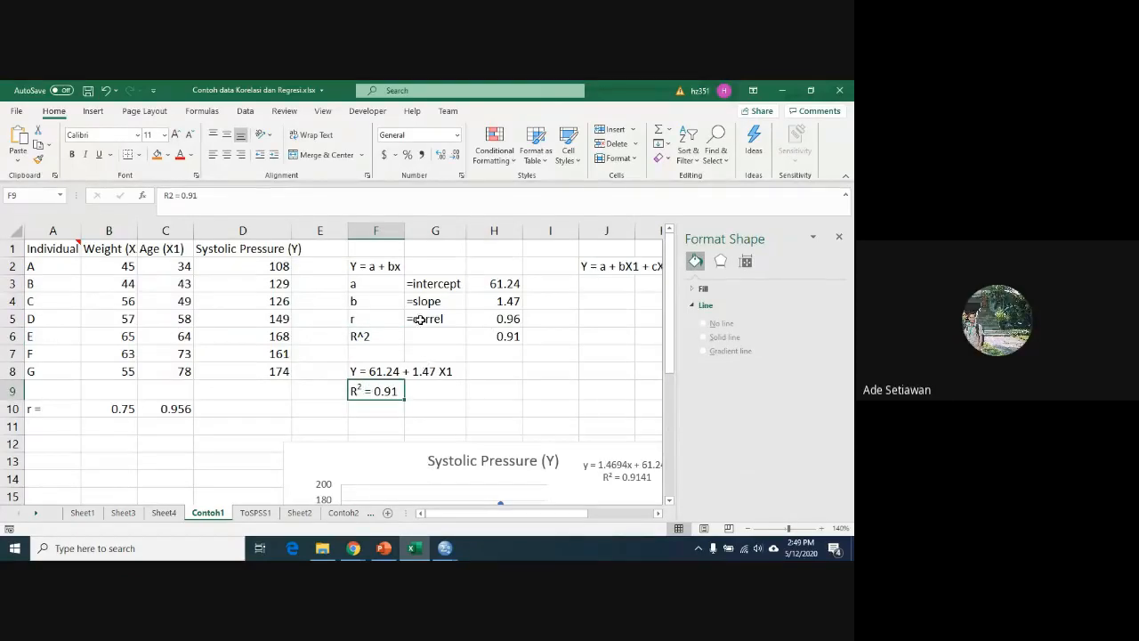
left_click(358, 319)
left_click(497, 317)
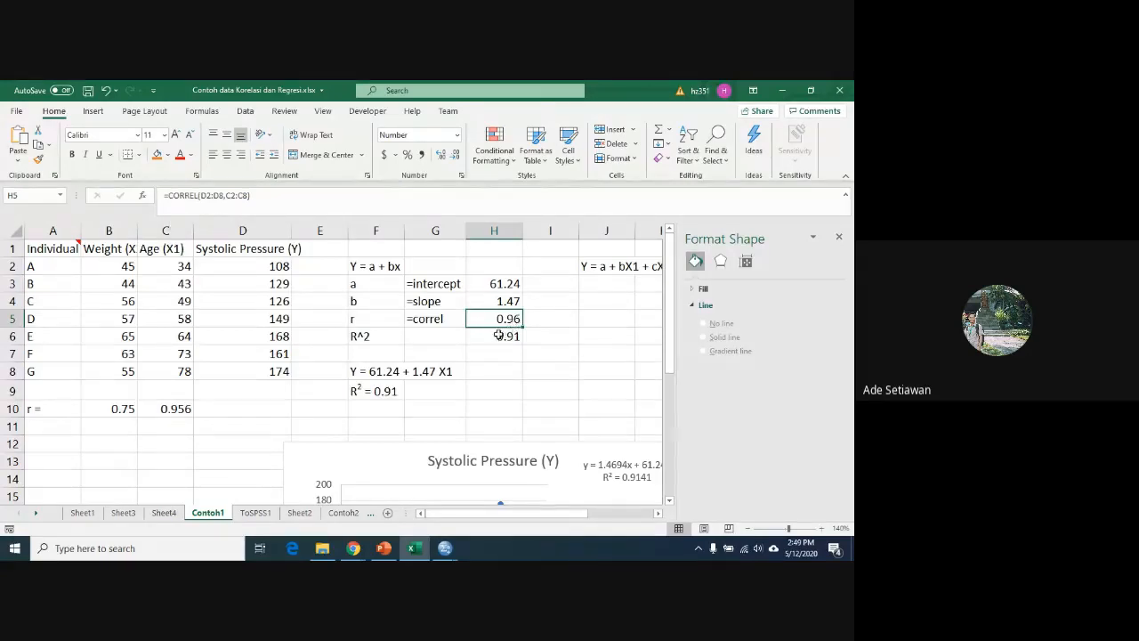
left_click(365, 390)
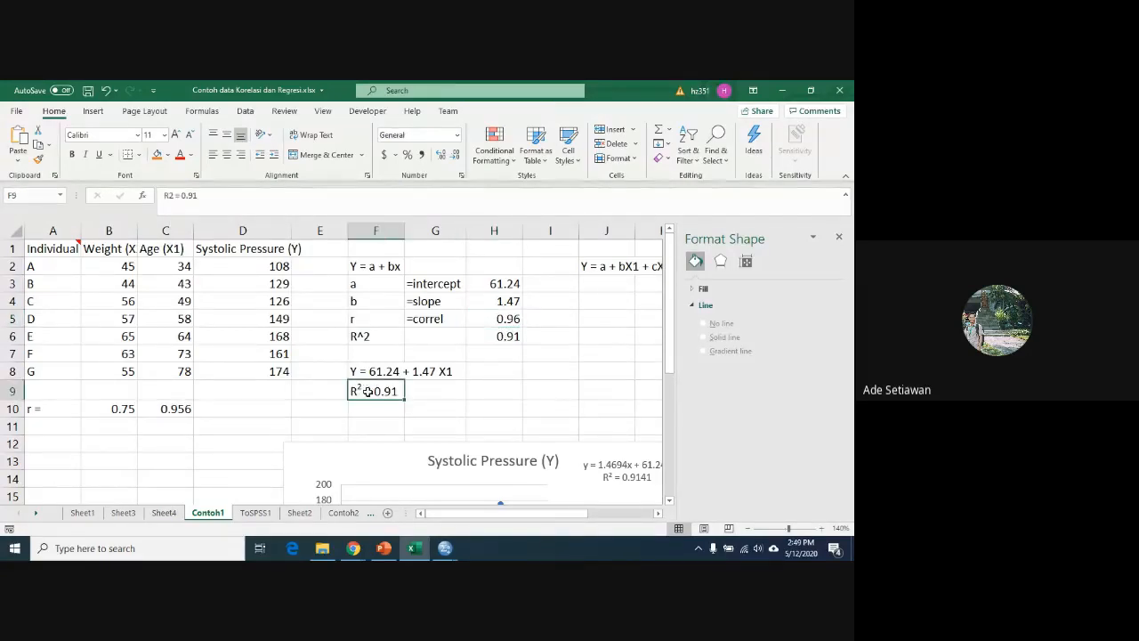
key("ctrl+c")
left_click(374, 338)
key("ctrl+v")
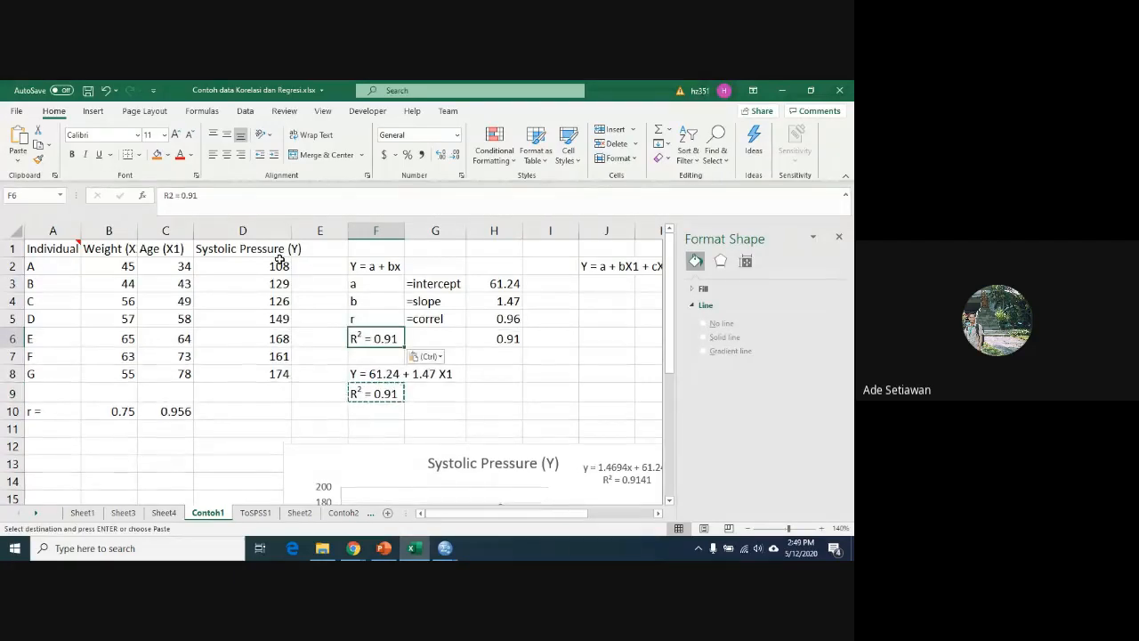
left_click_drag(174, 194, 297, 193)
key("Delete")
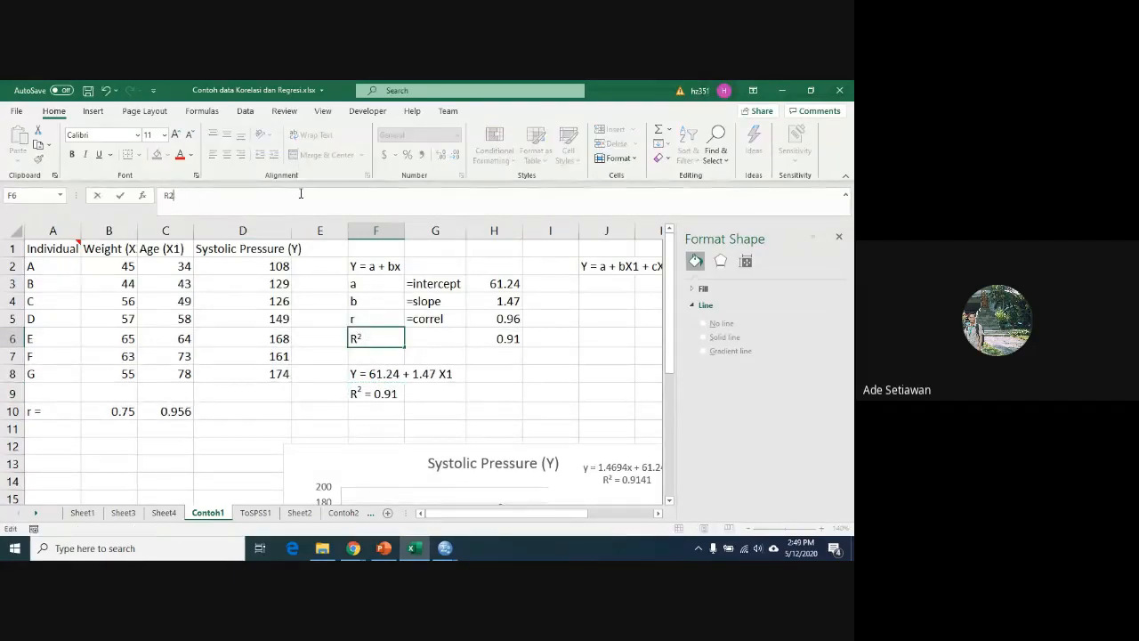
key("Return")
Step: Clear cell H6 and re-enter the R² formula as =H5^2
left_click(509, 341)
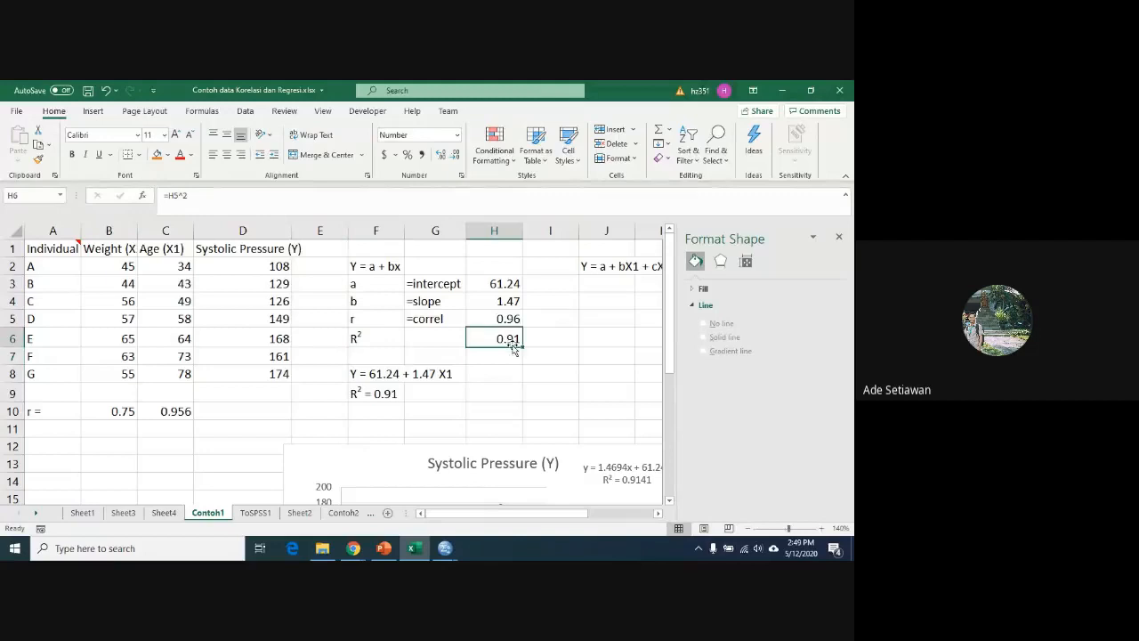
key("Delete")
type("=")
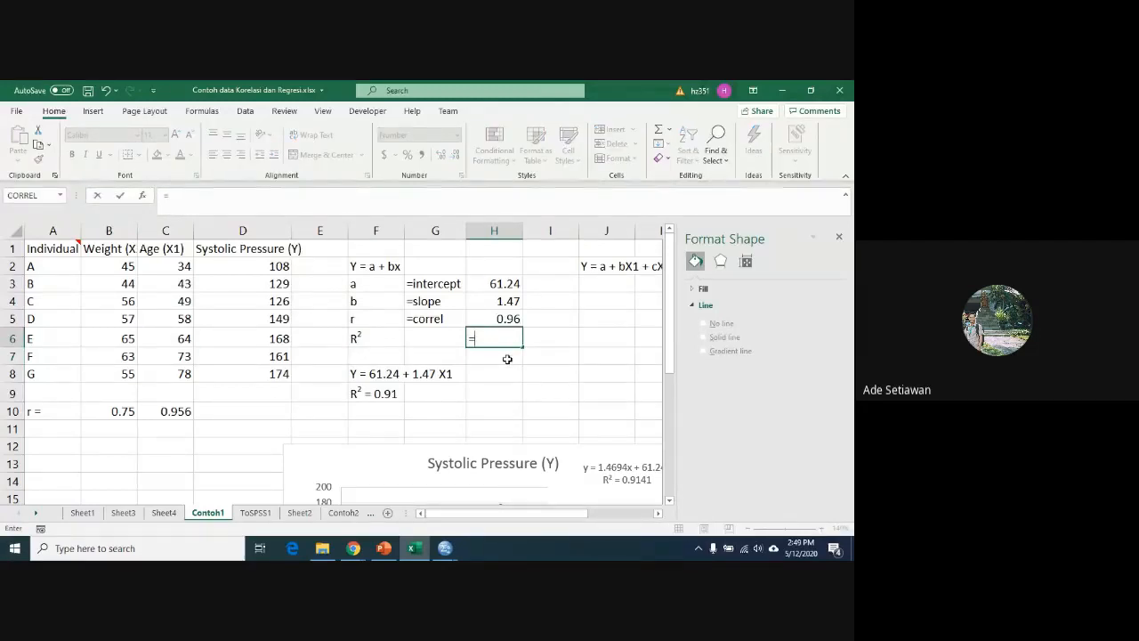
key("Up")
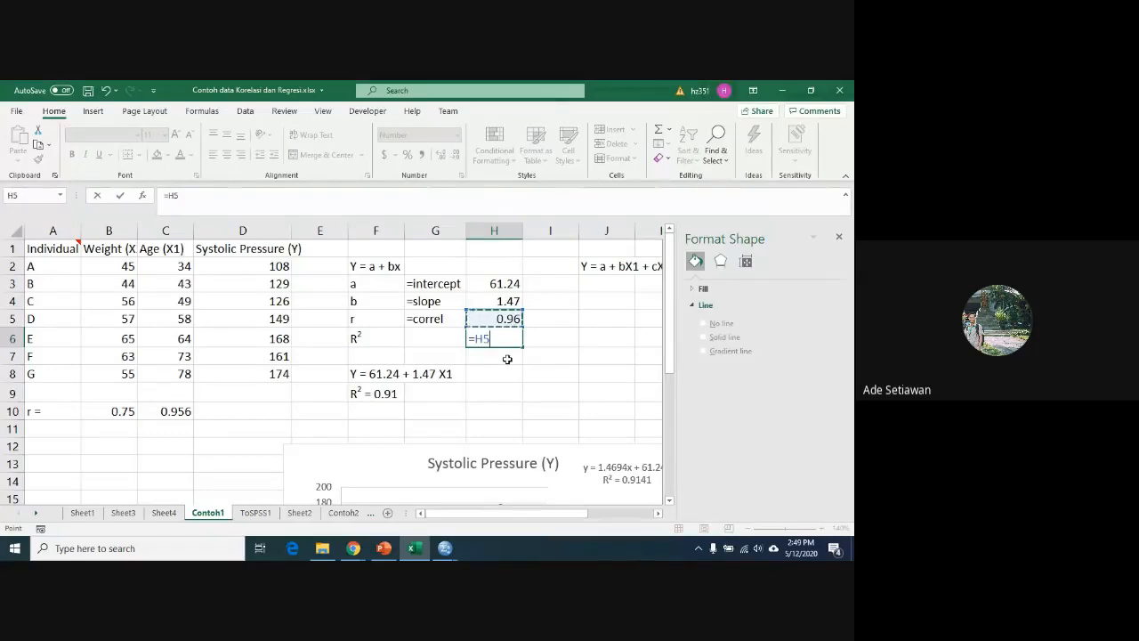
type("^2")
key("Return")
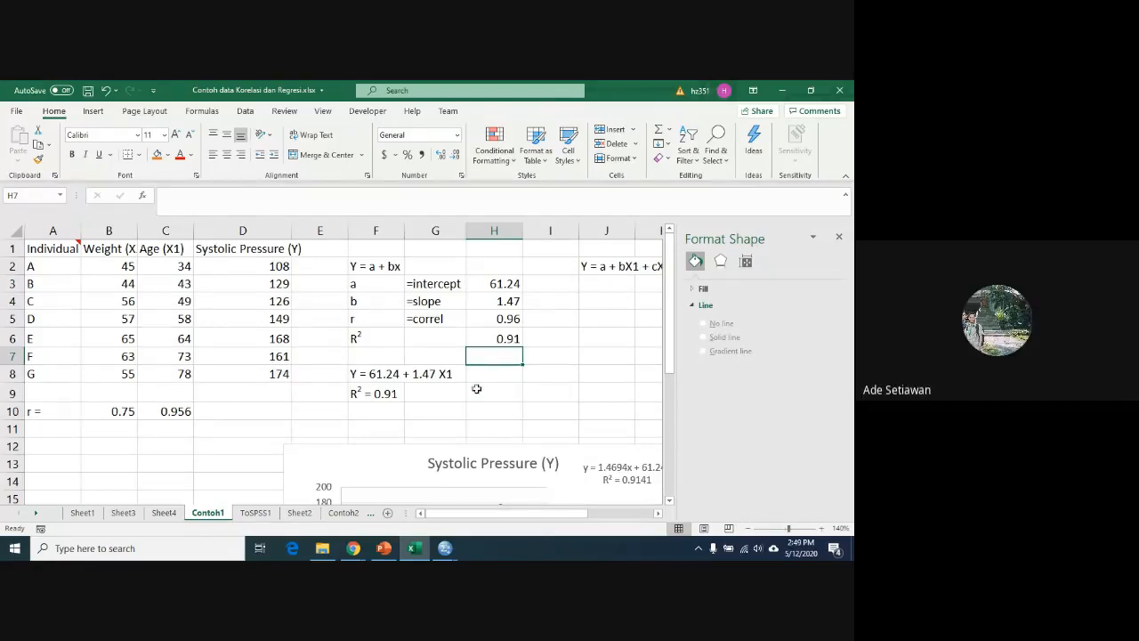
Step: Switch to the Google Meet call in Chrome and check the whole participant list from start to end
mouse_move(353, 548)
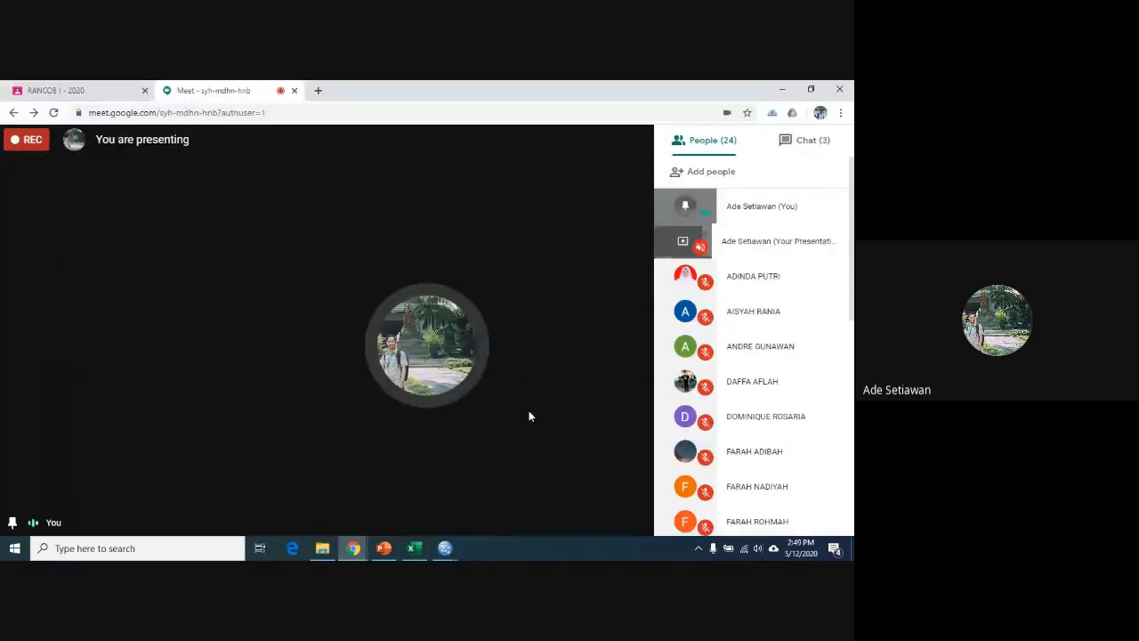
left_click(428, 491)
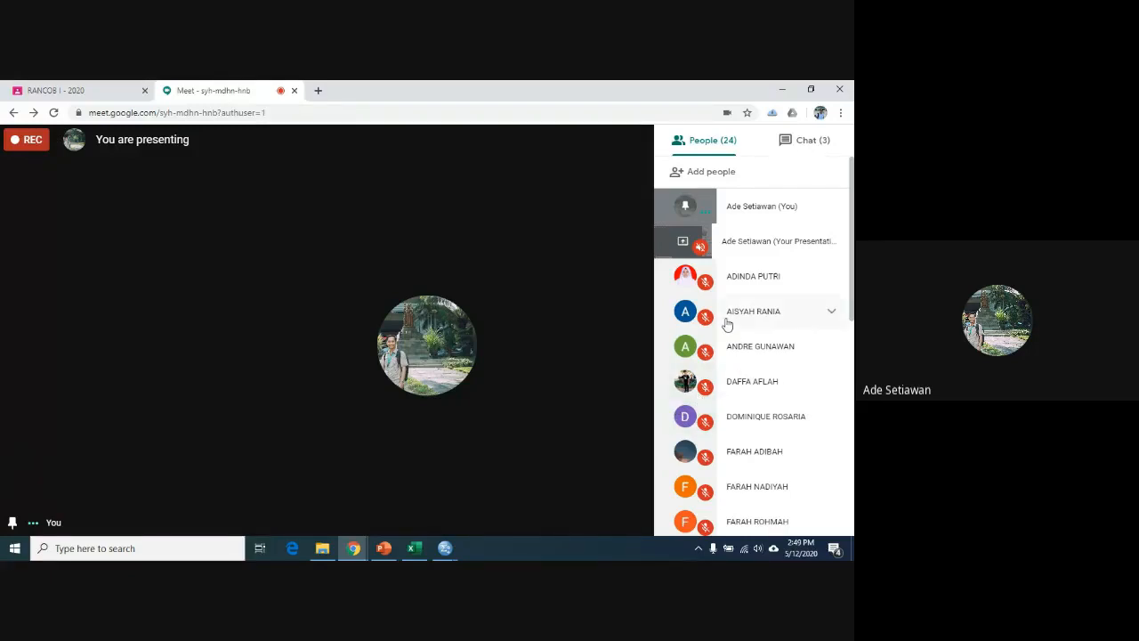
scroll(725, 323, "down", 3)
scroll(727, 323, "down", 5)
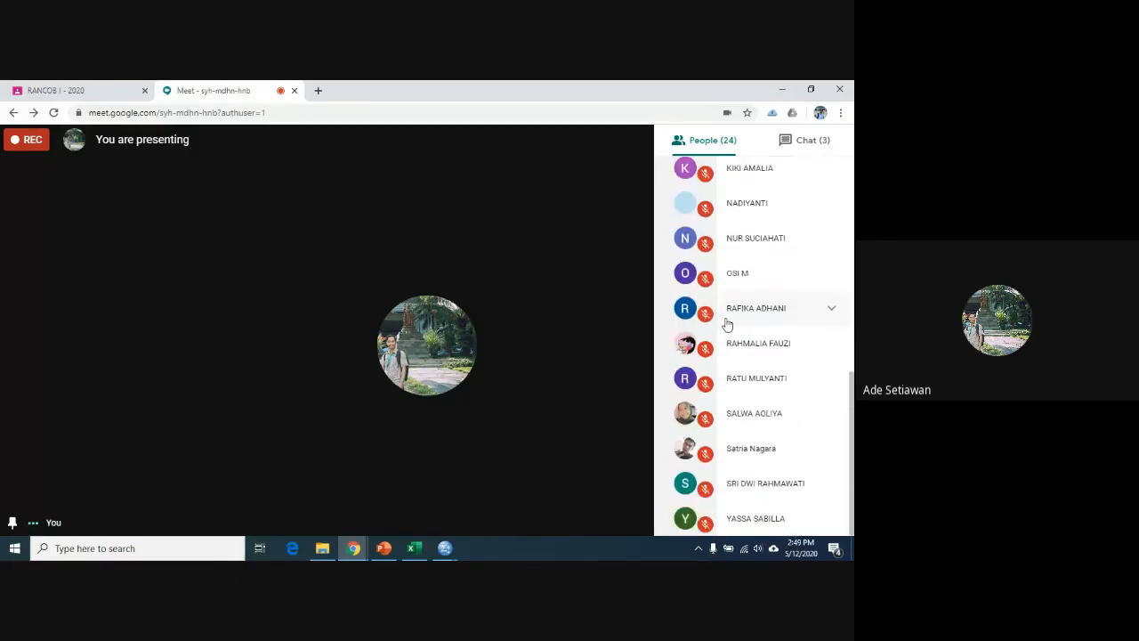
scroll(726, 324, "up", 1)
scroll(727, 324, "up", 6)
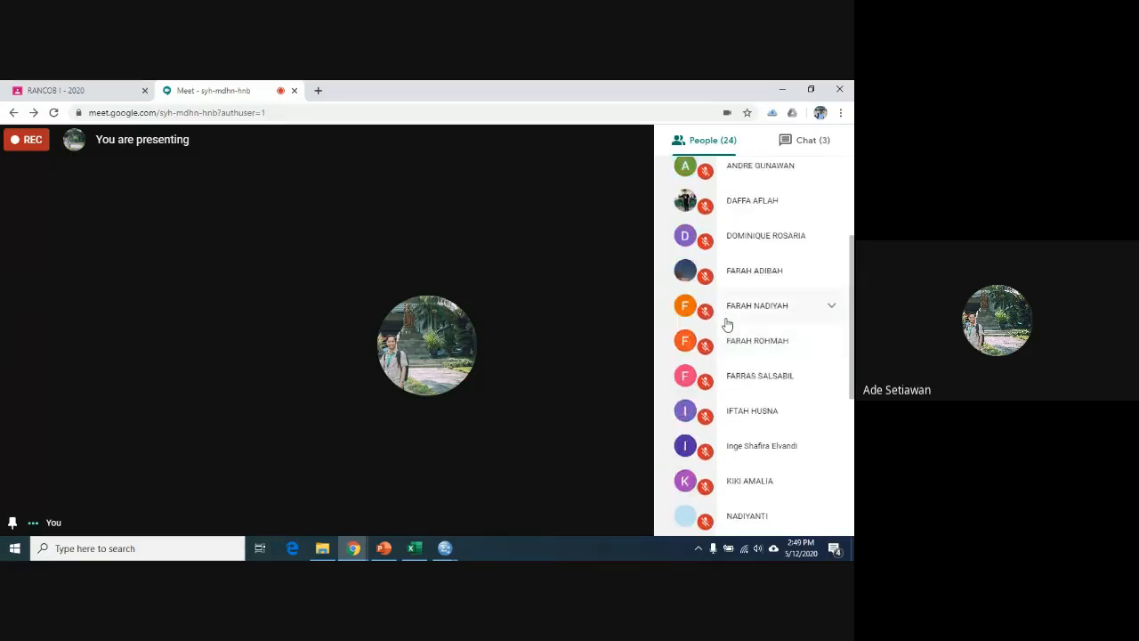
scroll(727, 324, "up", 1)
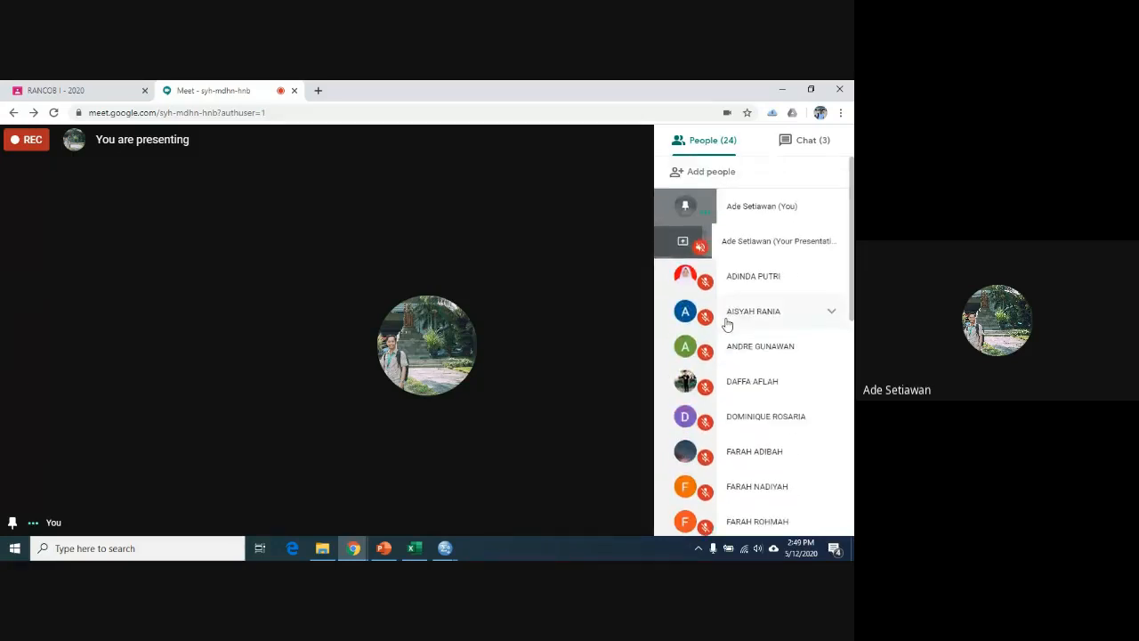
Step: Open the meeting chat and read through the recent and earlier messages from the class
left_click(816, 145)
scroll(769, 344, "down", 1)
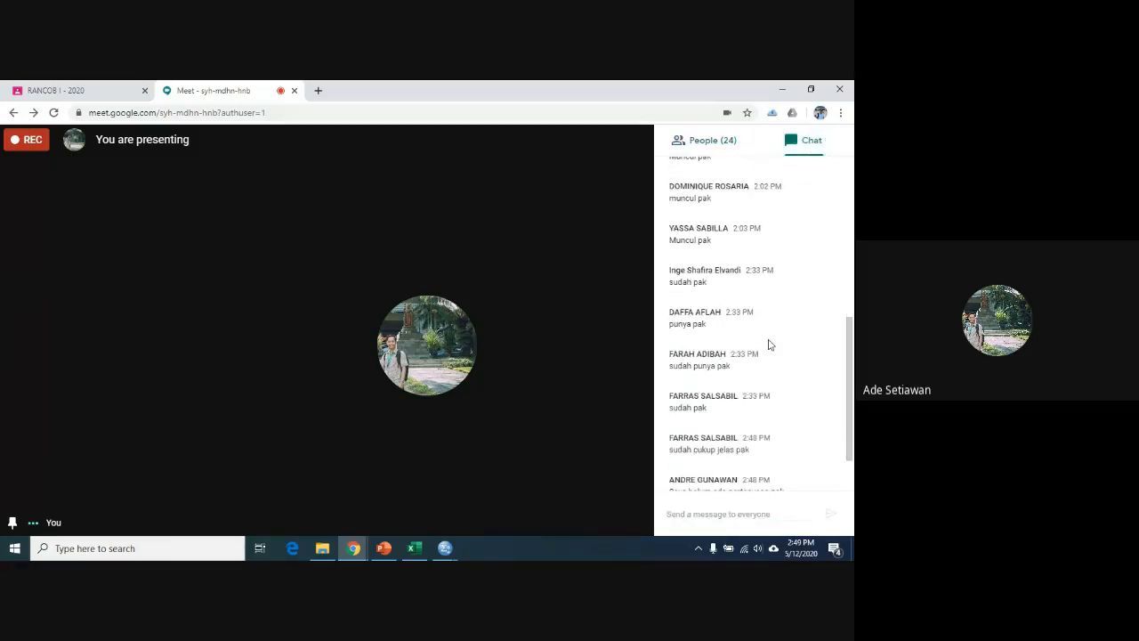
scroll(770, 344, "down", 1)
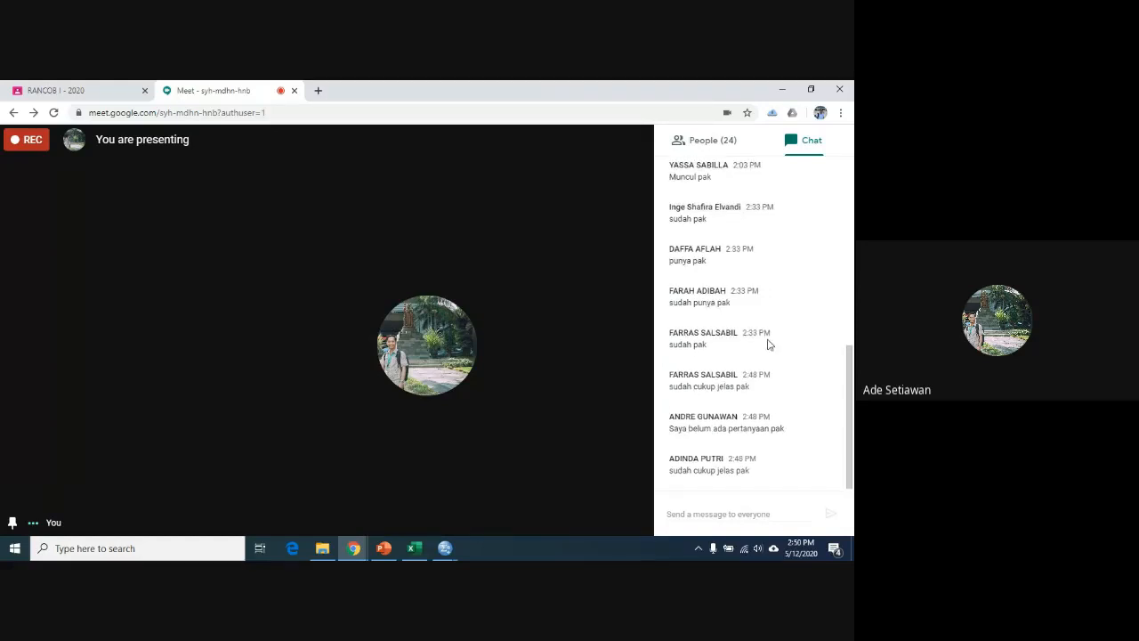
scroll(770, 344, "up", 4)
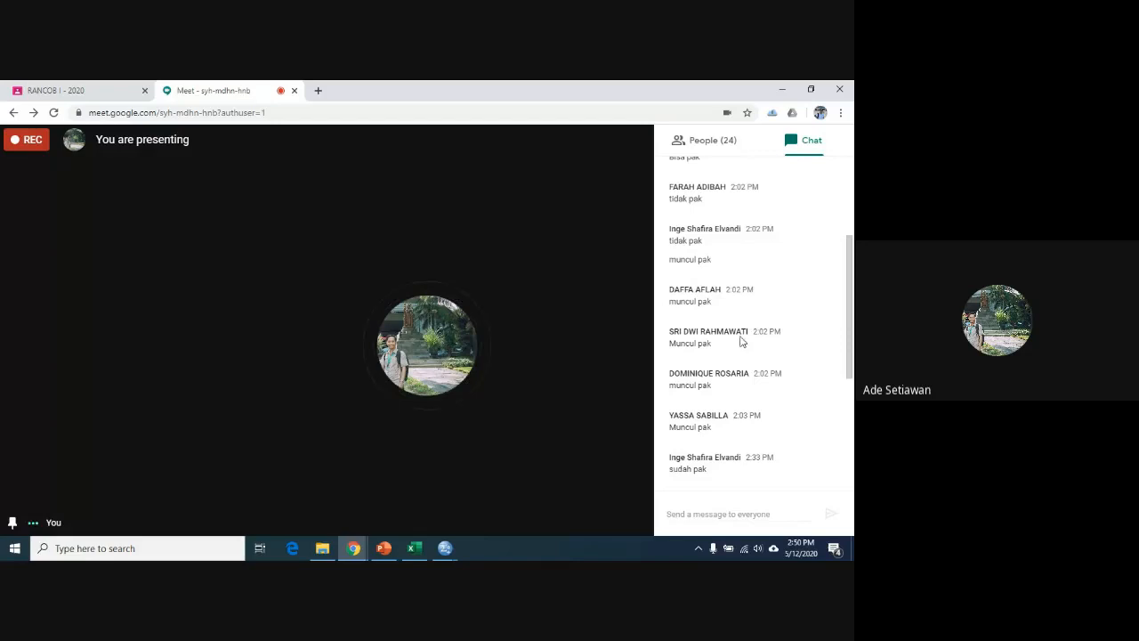
scroll(742, 343, "up", 2)
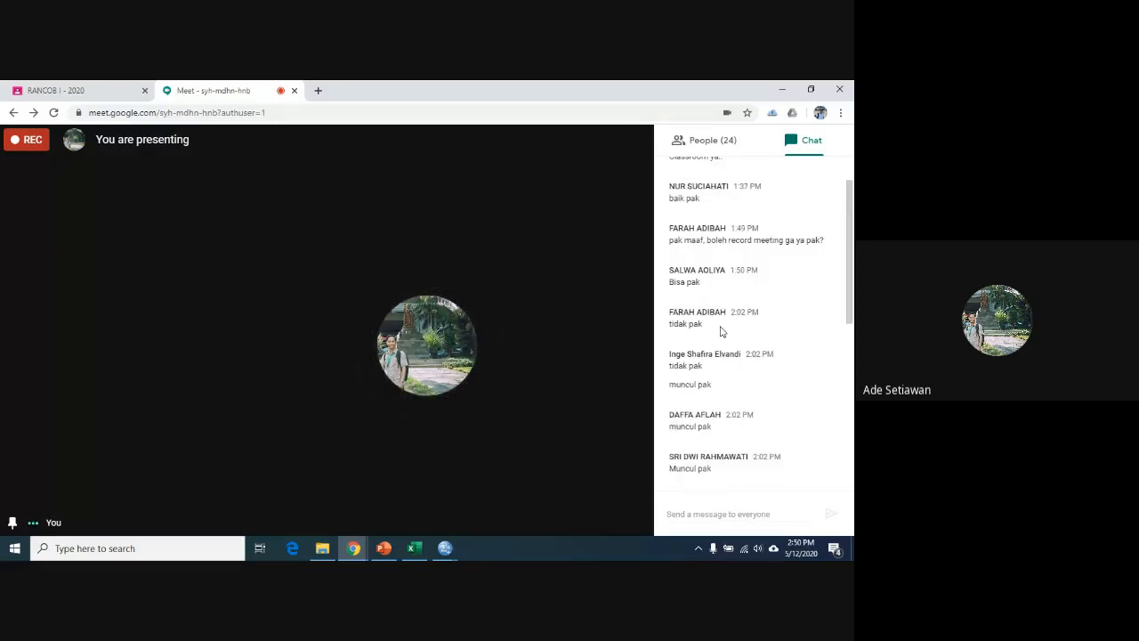
scroll(722, 333, "up", 1)
scroll(720, 331, "down", 6)
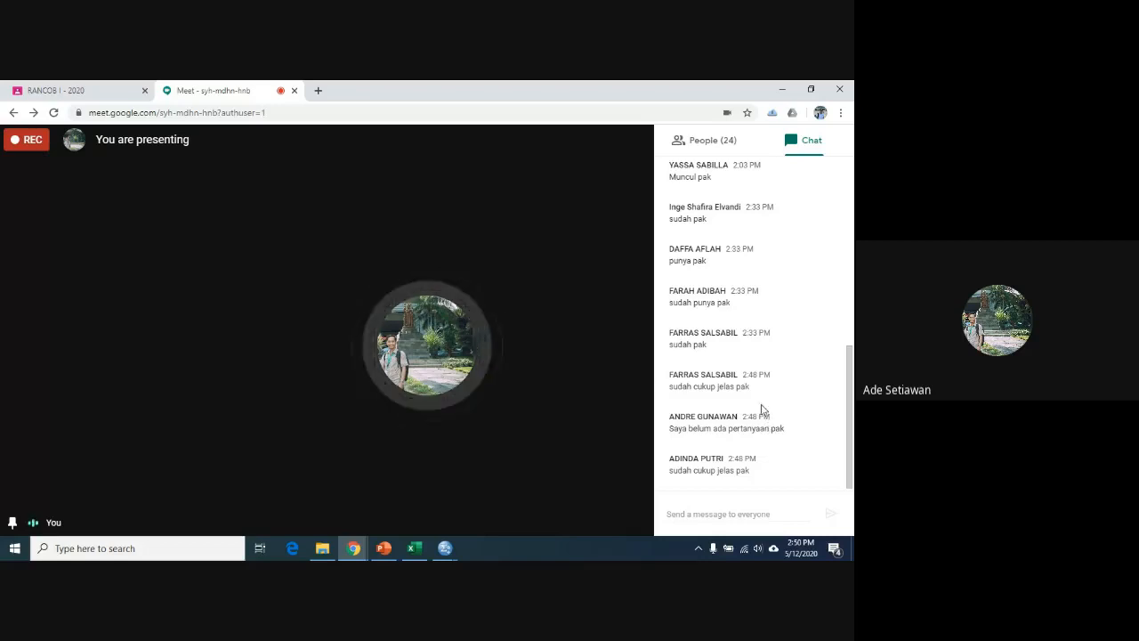
scroll(694, 204, "up", 3)
scroll(694, 203, "up", 5)
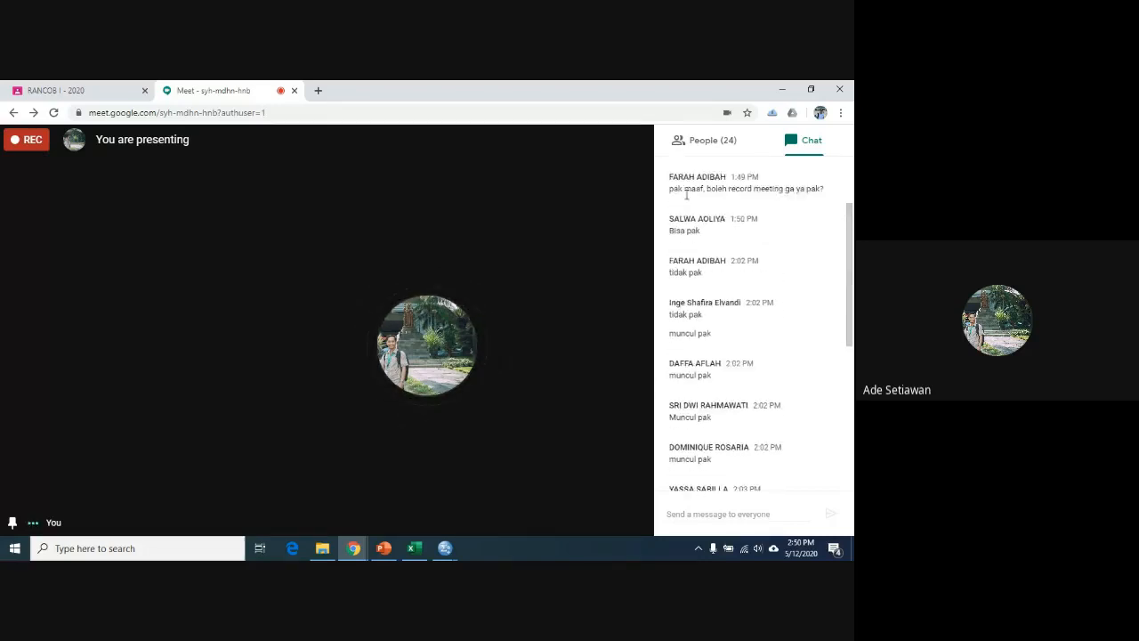
Step: Return to the participant list, close it and stop the meeting recording
left_click(700, 143)
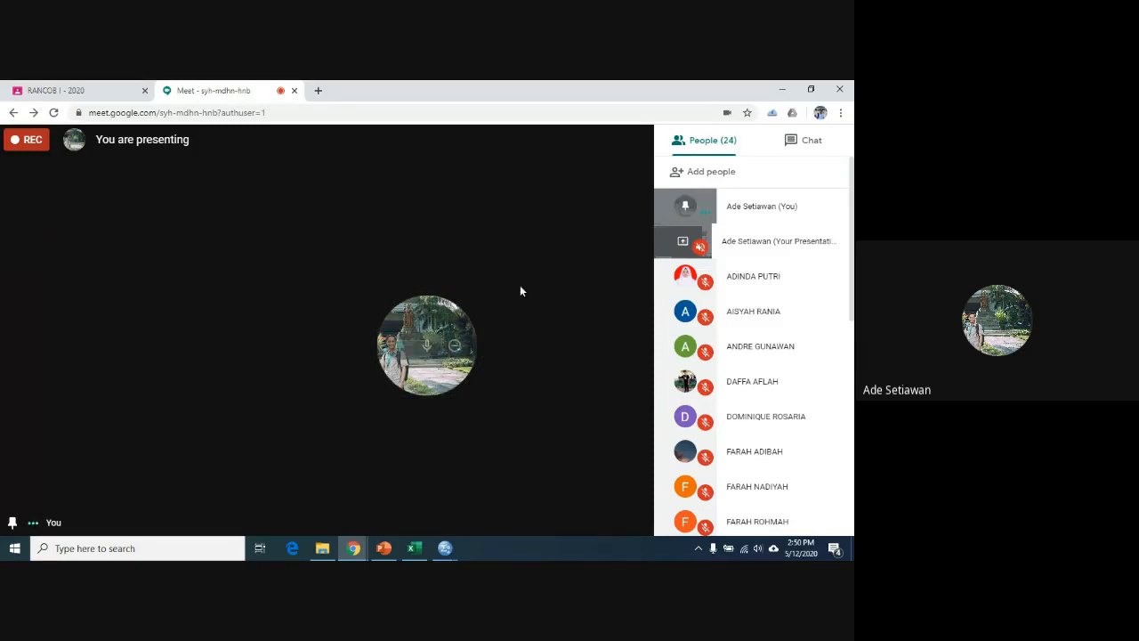
left_click(569, 360)
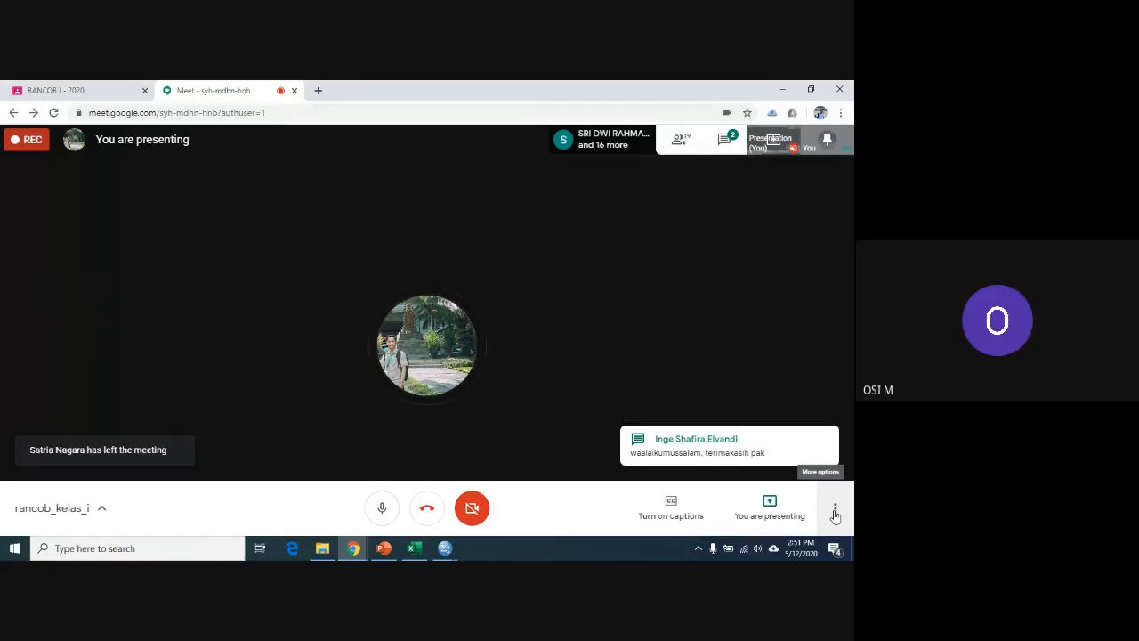
left_click(834, 512)
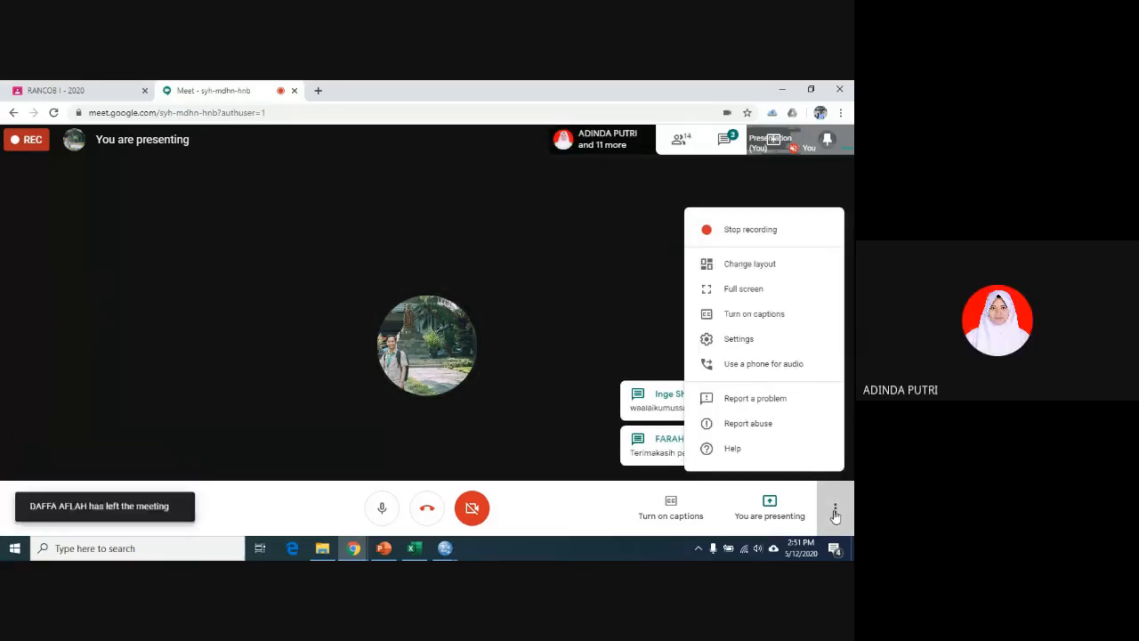
left_click(756, 236)
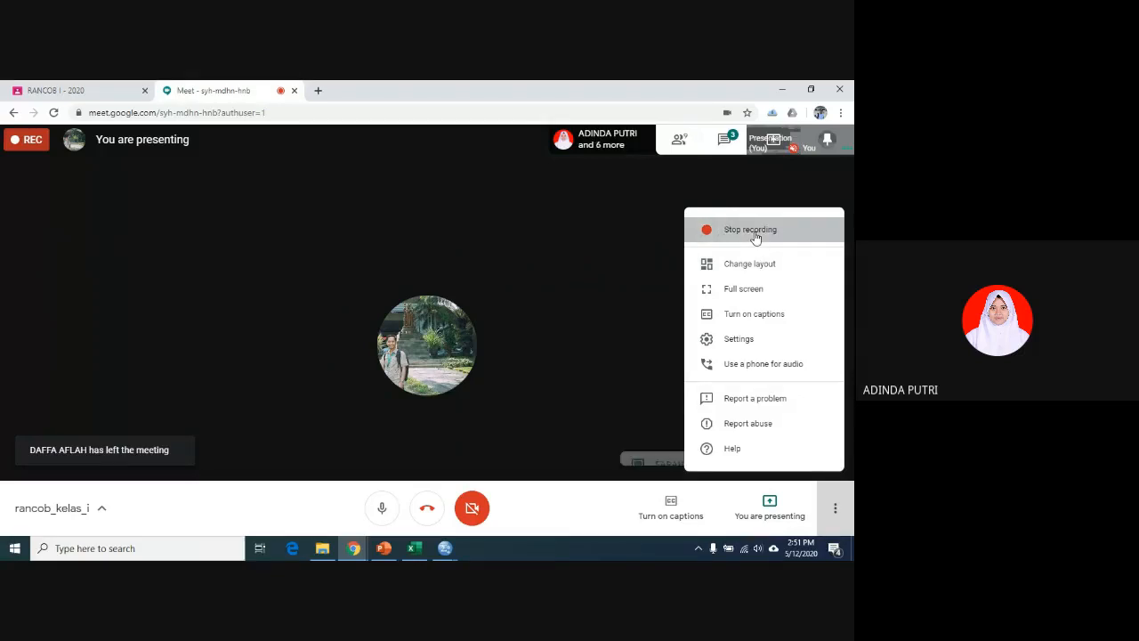